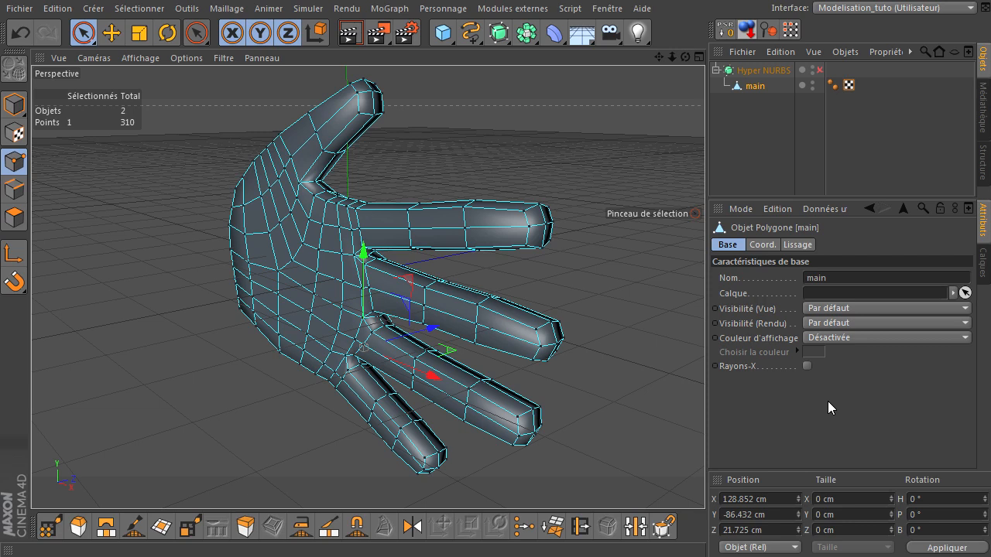
# Show the opposite side of the hand, switch to edge mode and activate the path selection (Sélection par tracé) tool
pyautogui.moveTo(685, 58); pyautogui.dragTo(708, 379)
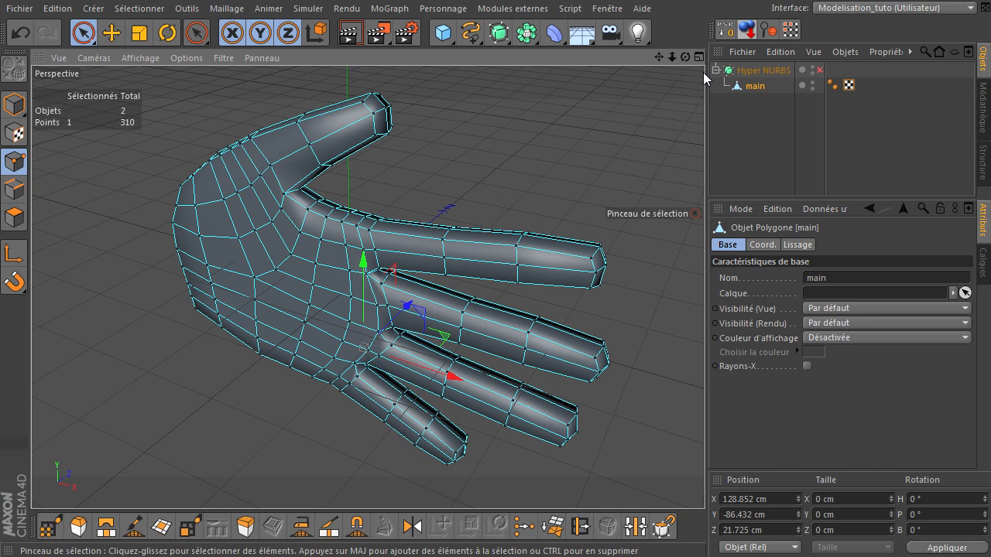
pyautogui.moveTo(686, 58); pyautogui.dragTo(709, 387)
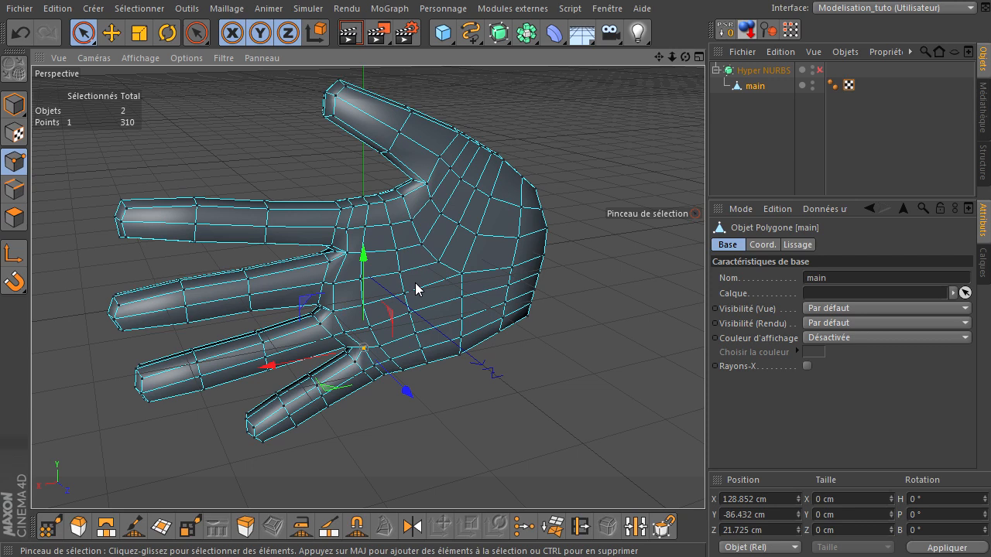
pyautogui.click(17, 194)
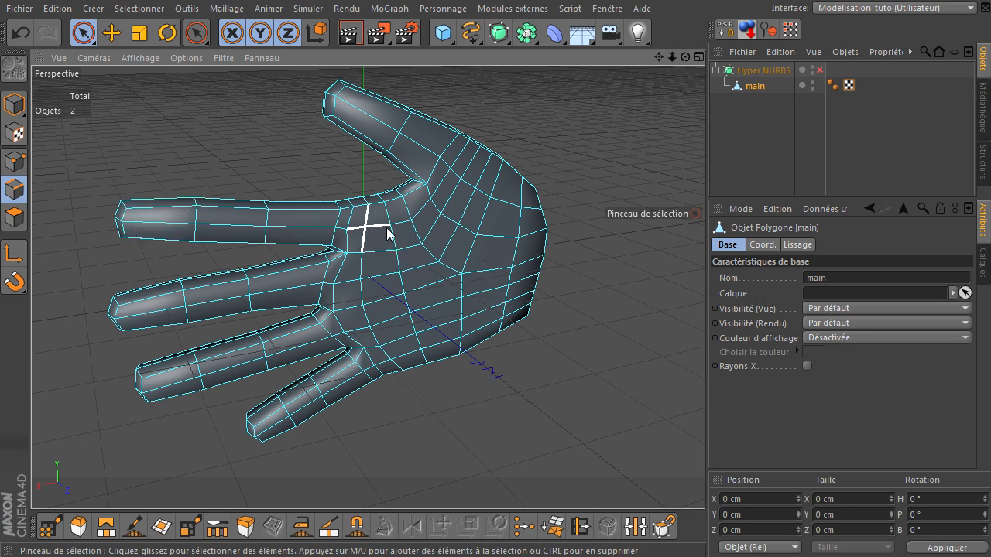
pyautogui.click(143, 10)
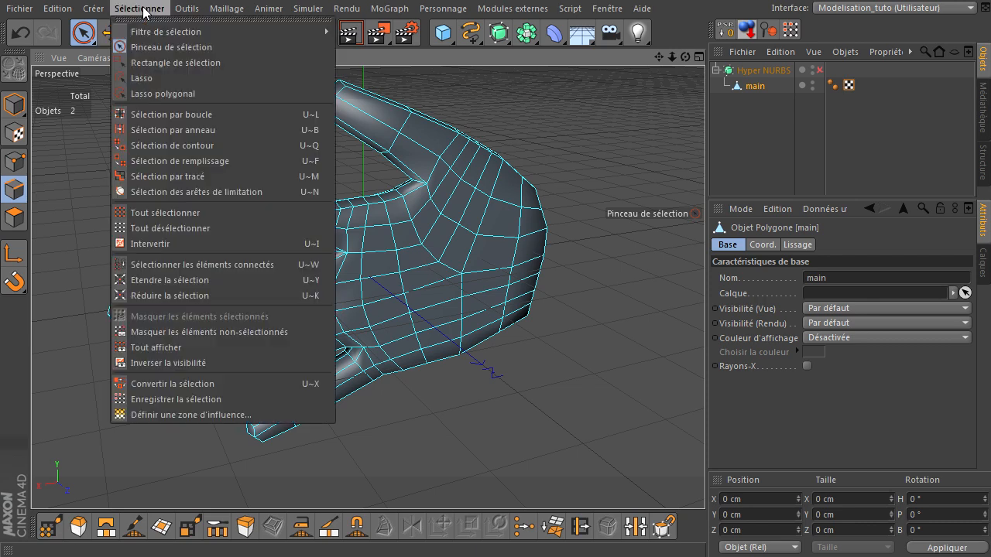
pyautogui.click(200, 178)
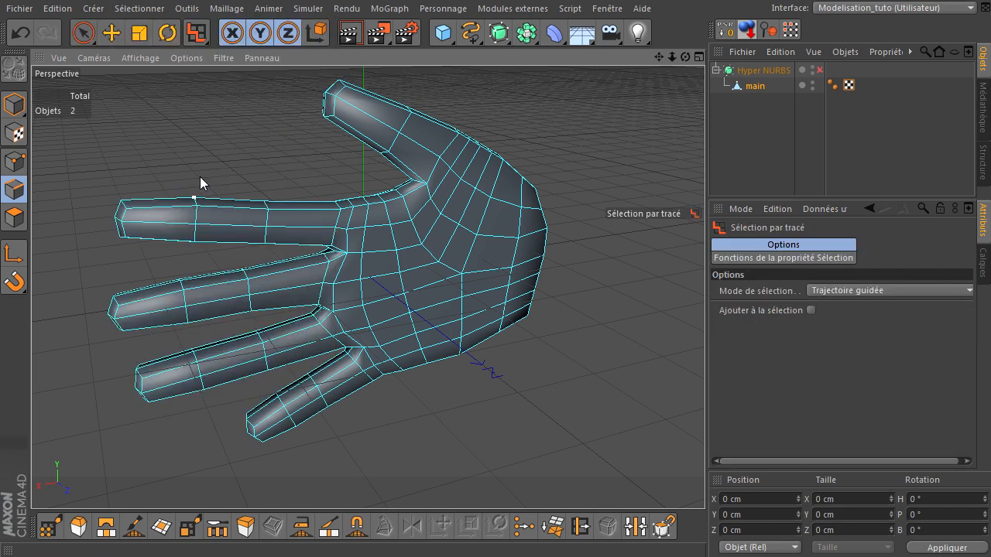
pyautogui.click(140, 8)
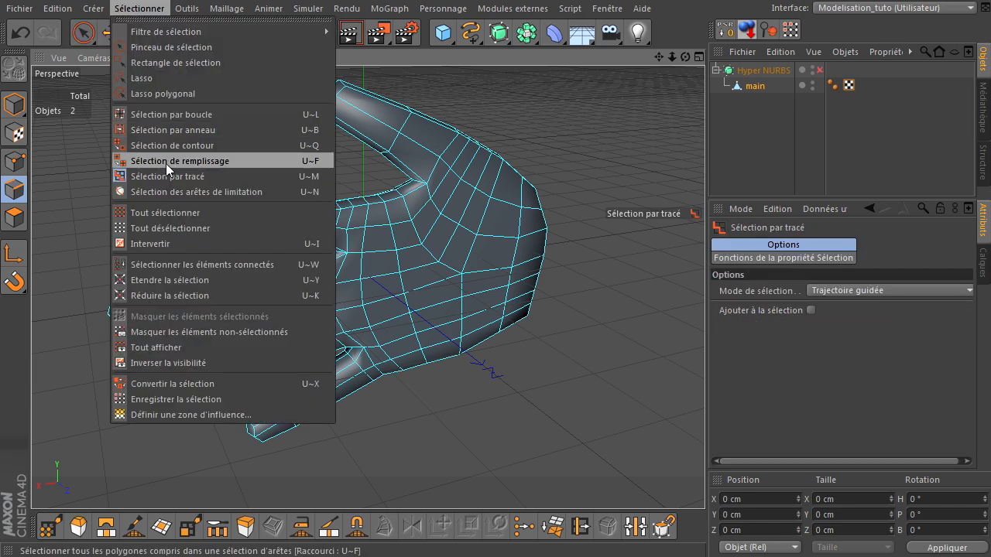
pyautogui.click(312, 176)
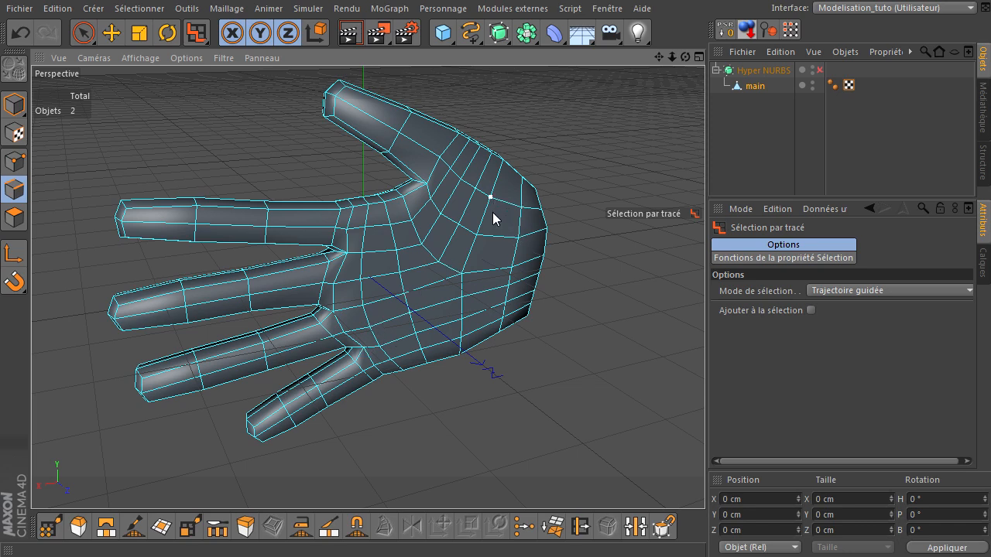
# Trace several trial edge paths across the palm area and remove one of them from the selection
pyautogui.moveTo(459, 286)
pyautogui.mouseDown()
pyautogui.moveTo(420, 302)
pyautogui.moveTo(364, 302)
pyautogui.moveTo(359, 275)
pyautogui.moveTo(361, 252)
pyautogui.moveTo(422, 243)
pyautogui.moveTo(459, 186)
pyautogui.mouseUp()
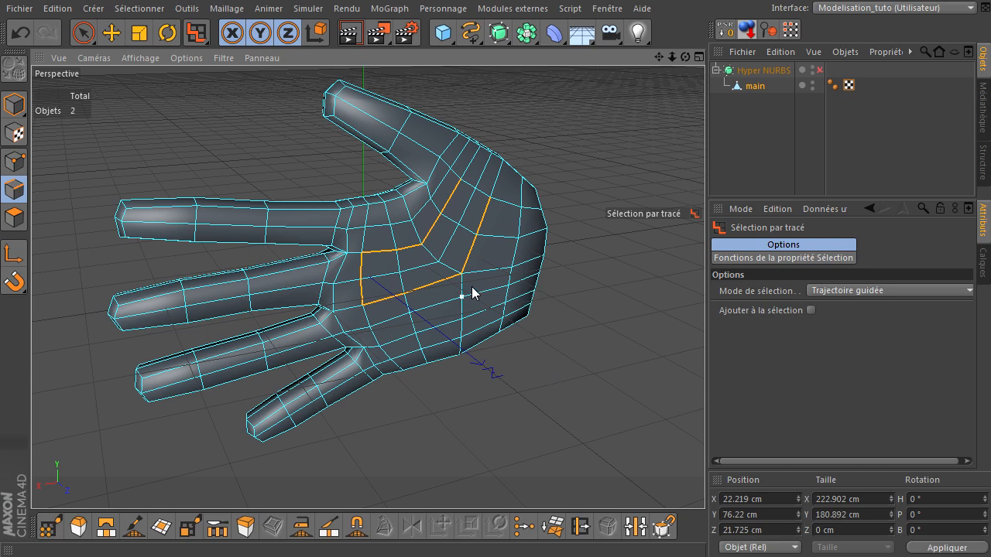
pyautogui.moveTo(411, 314); pyautogui.dragTo(511, 302)
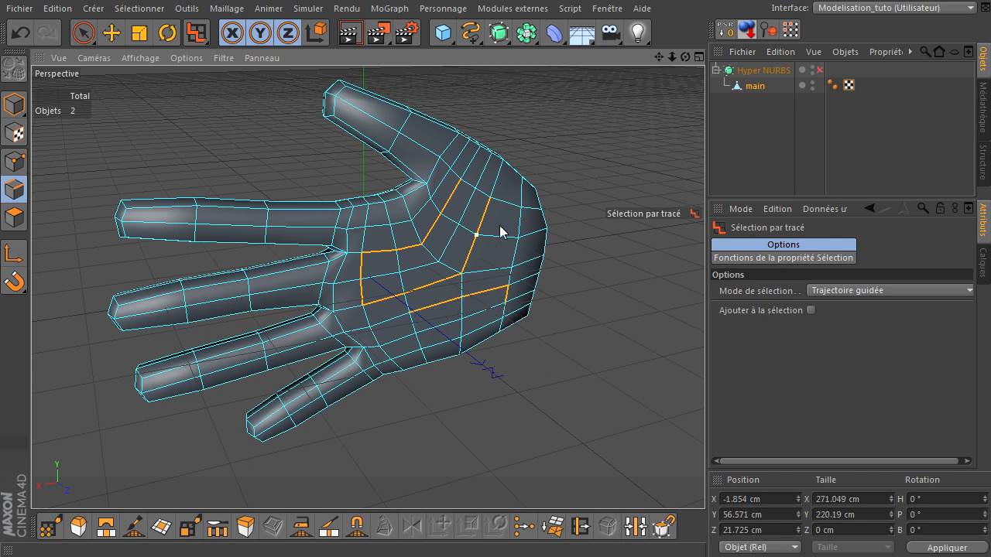
pyautogui.moveTo(492, 198)
pyautogui.keyDown('ctrl'); pyautogui.mouseDown()
pyautogui.moveTo(493, 220)
pyautogui.moveTo(458, 283)
pyautogui.moveTo(473, 283)
pyautogui.mouseUp(); pyautogui.keyUp('ctrl')
# Select the centre edge path on each of the four long fingers, from the fingertip into the hand
pyautogui.moveTo(127, 224)
pyautogui.mouseDown()
pyautogui.moveTo(292, 233)
pyautogui.moveTo(391, 227)
pyautogui.mouseUp()
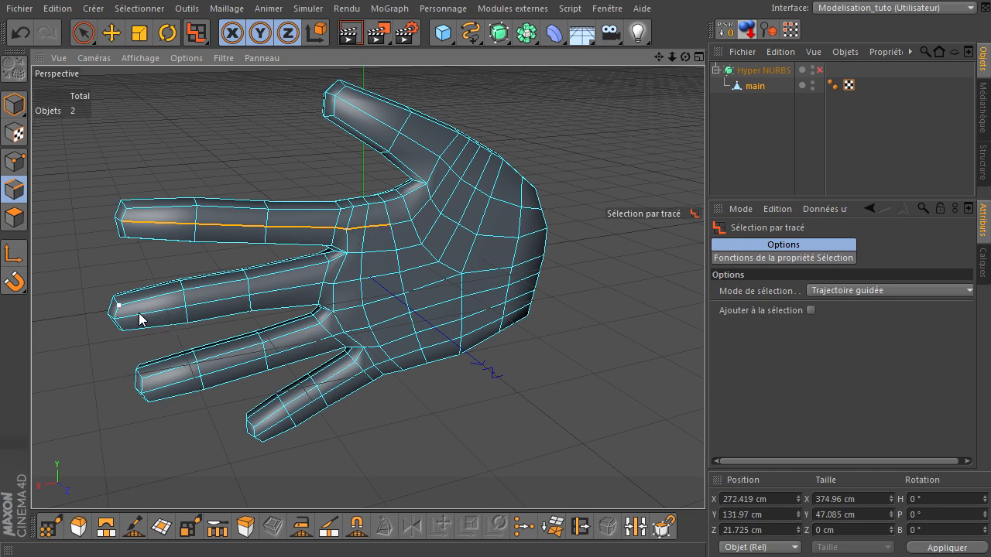
pyautogui.moveTo(122, 326); pyautogui.dragTo(396, 276)
pyautogui.moveTo(147, 394); pyautogui.dragTo(406, 325)
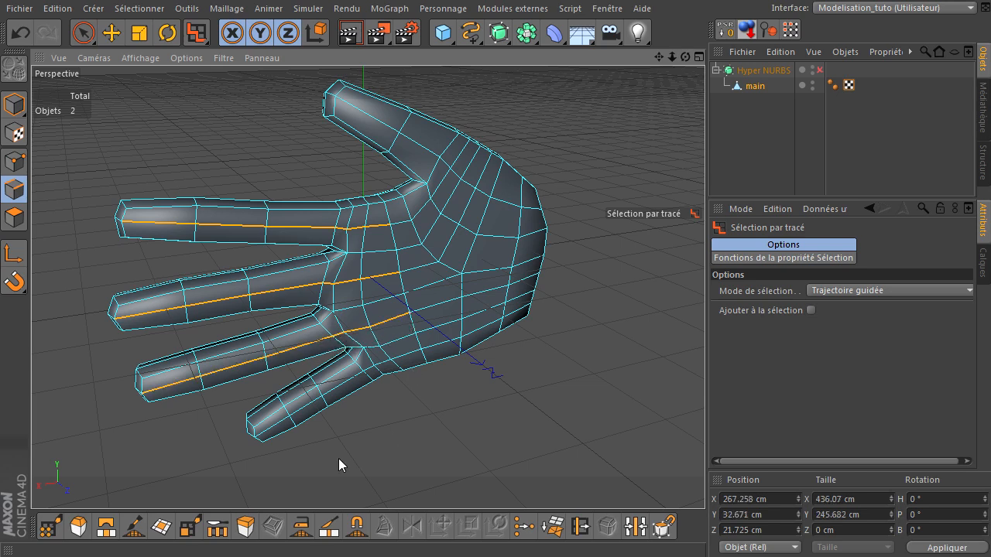
pyautogui.moveTo(256, 439)
pyautogui.mouseDown()
pyautogui.moveTo(397, 358)
pyautogui.moveTo(423, 355)
pyautogui.mouseUp()
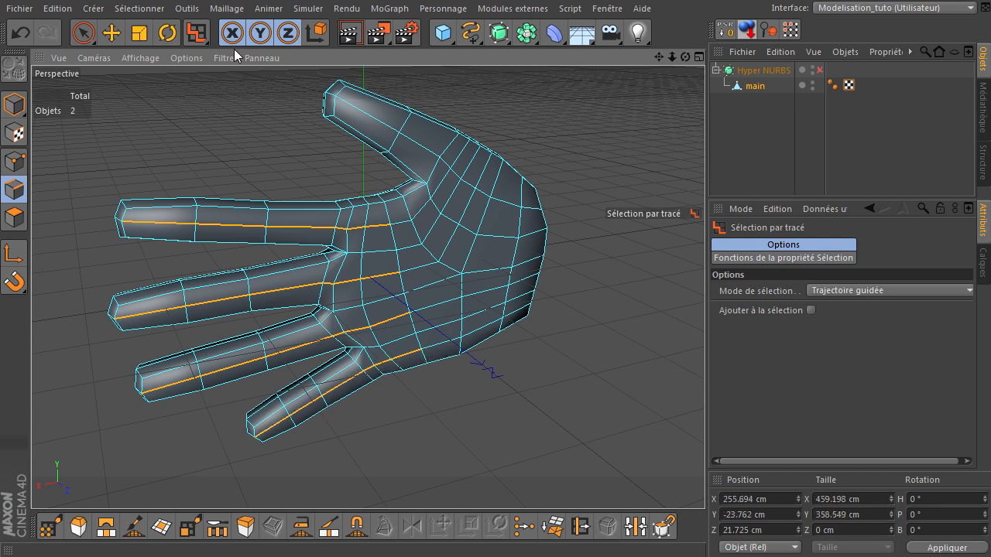
# Move the selected finger centre edges outward along Z to about 33 cm, then clear the selection
pyautogui.click(111, 32)
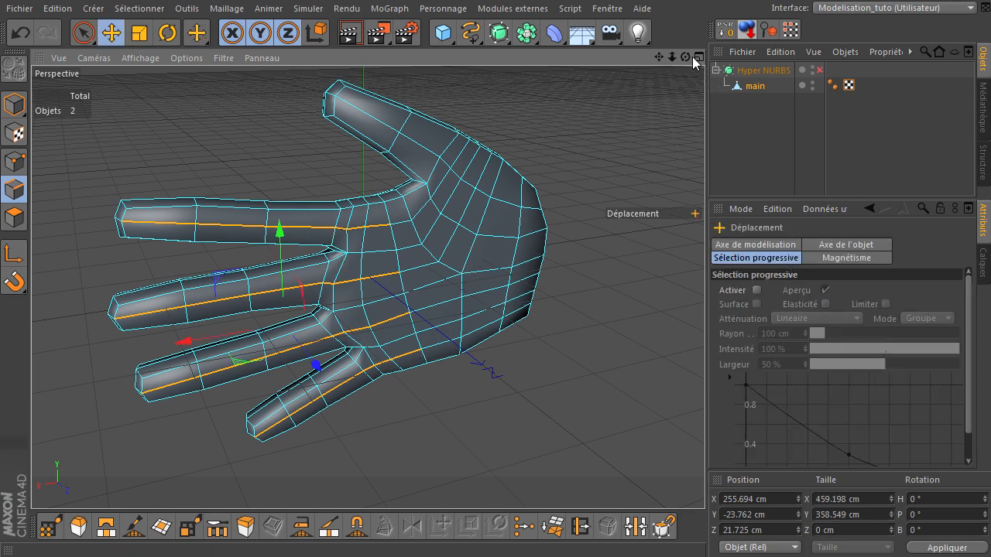
pyautogui.moveTo(686, 57); pyautogui.dragTo(704, 379)
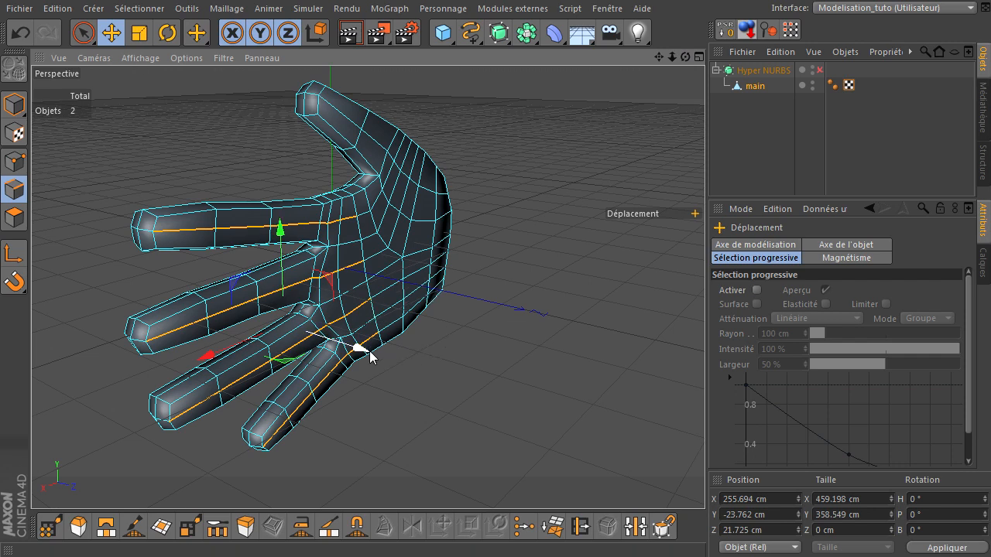
pyautogui.moveTo(360, 352); pyautogui.dragTo(369, 354)
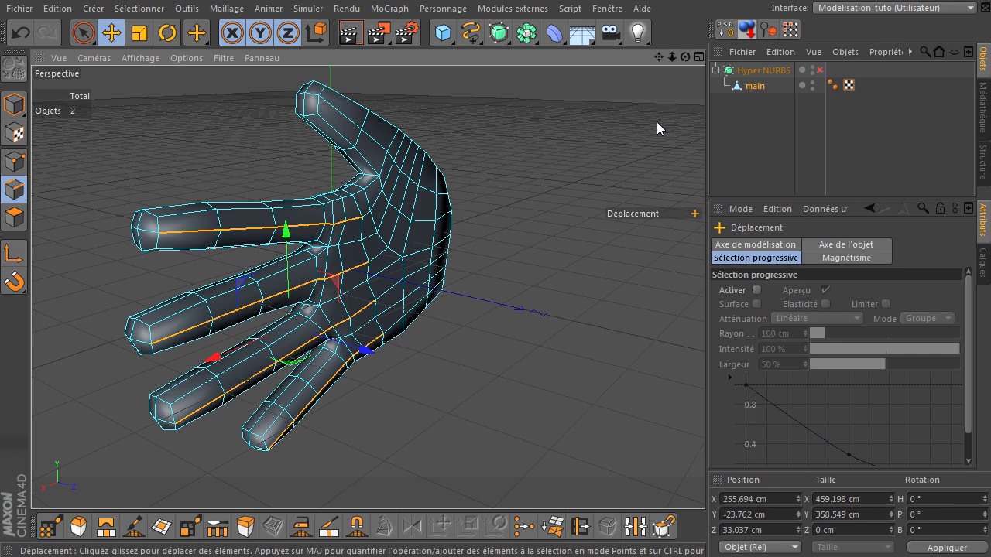
pyautogui.moveTo(685, 57); pyautogui.dragTo(705, 380)
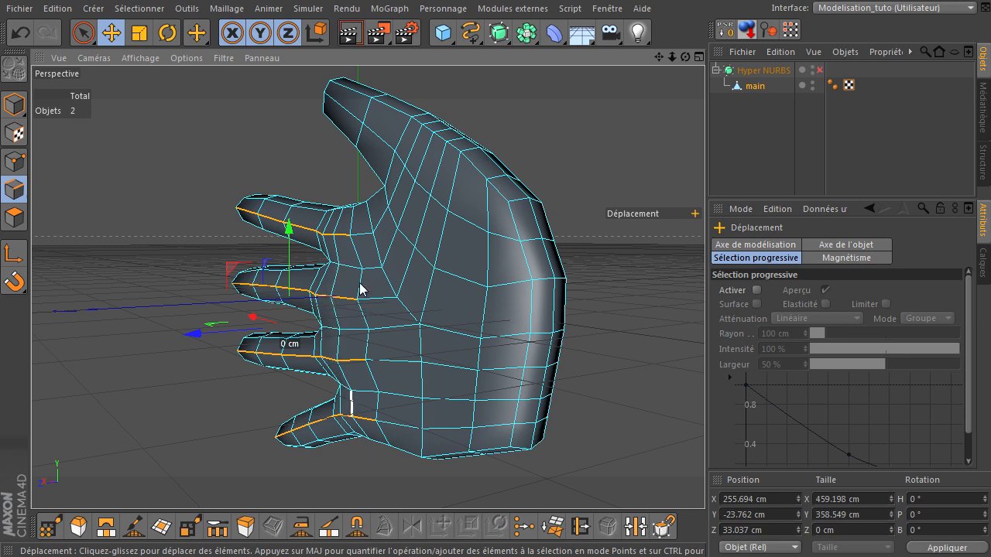
pyautogui.moveTo(686, 58); pyautogui.dragTo(702, 392)
pyautogui.click(595, 124)
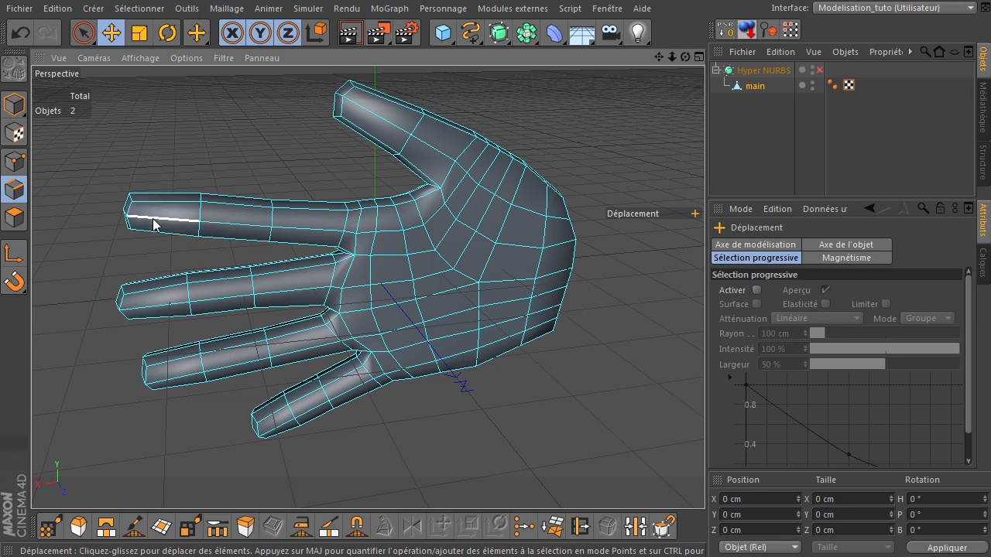
# In polygon mode, use the Knife in Boucle mode to cut a loop across the base segment of each long finger
pyautogui.click(14, 218)
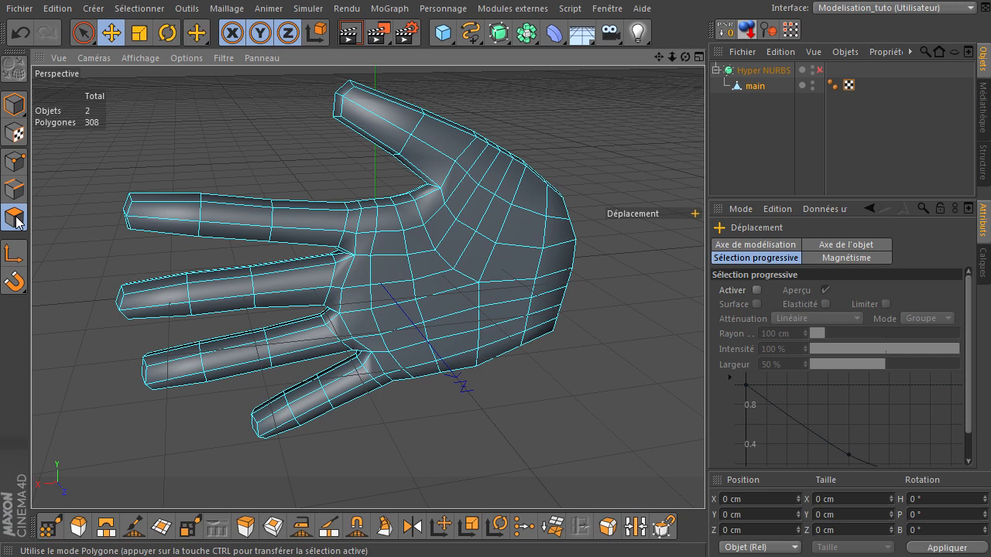
pyautogui.press('k')
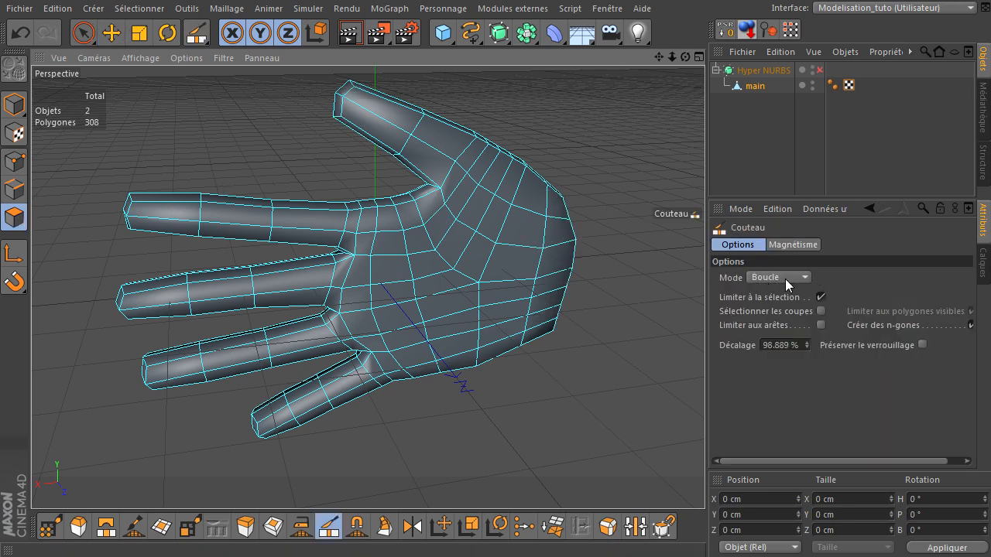
pyautogui.click(308, 218)
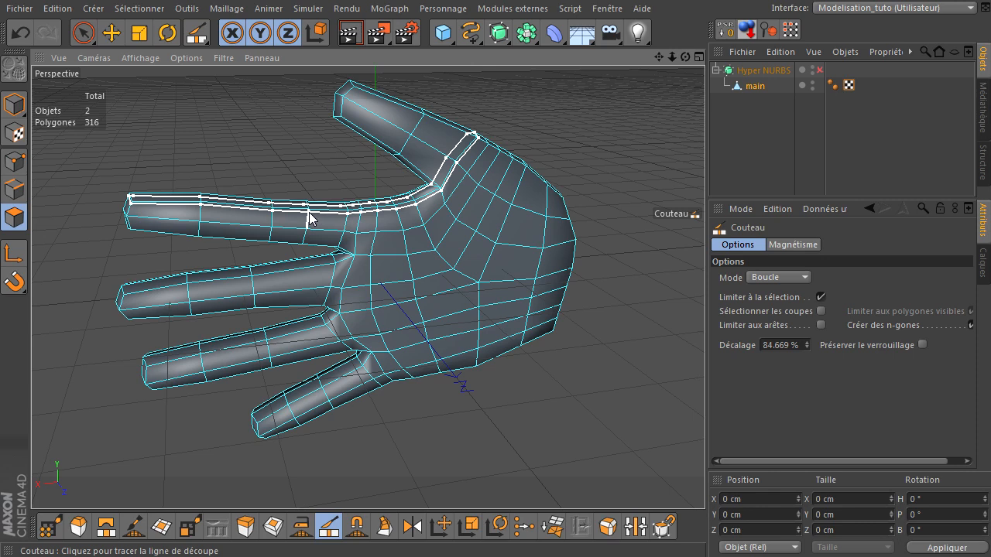
pyautogui.click(292, 285)
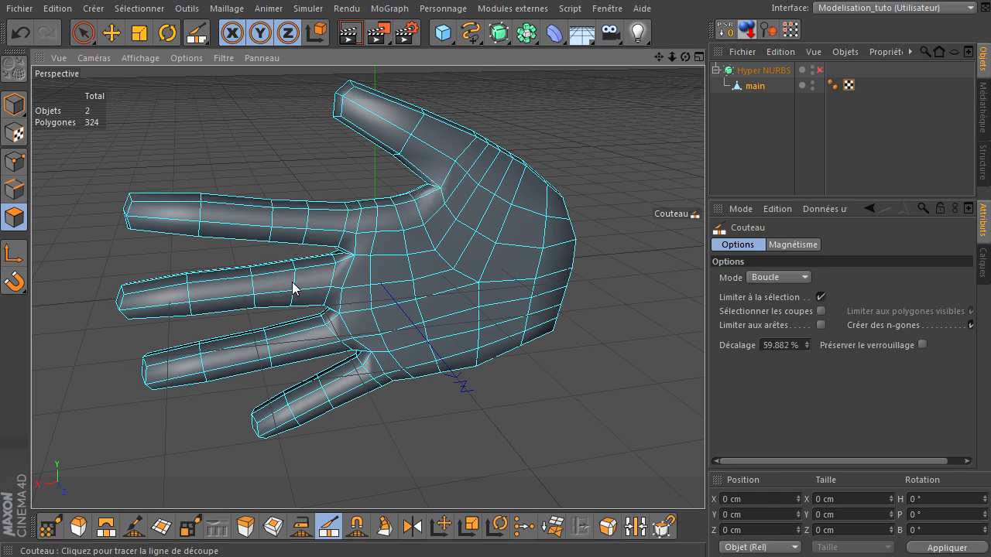
pyautogui.click(298, 337)
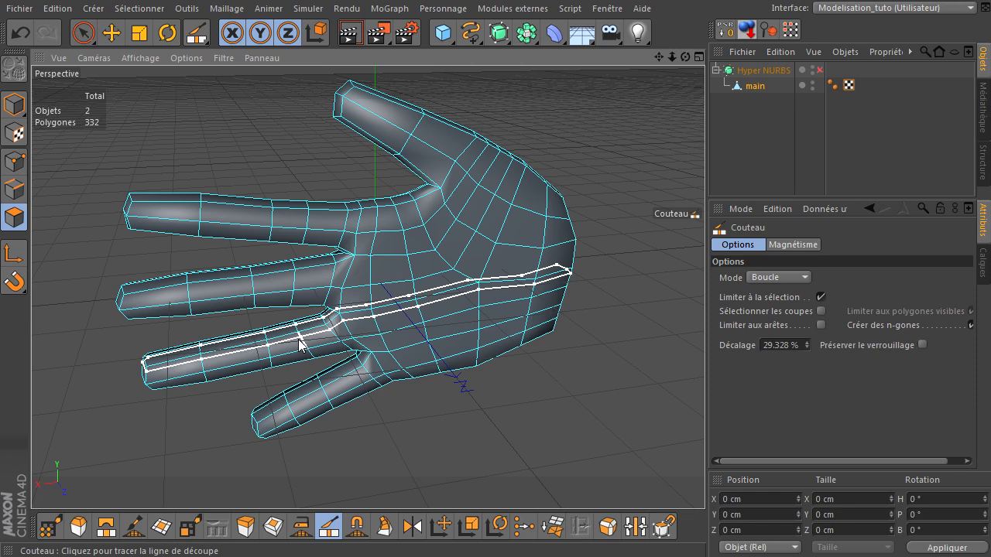
pyautogui.click(343, 384)
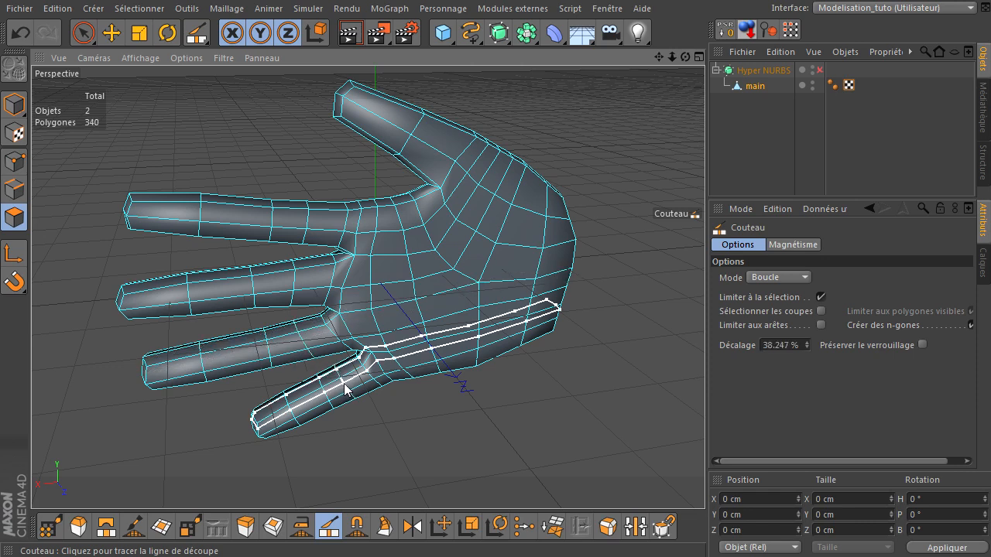
# Cut an edge loop across the middle segment of each of the four long fingers
pyautogui.click(238, 225)
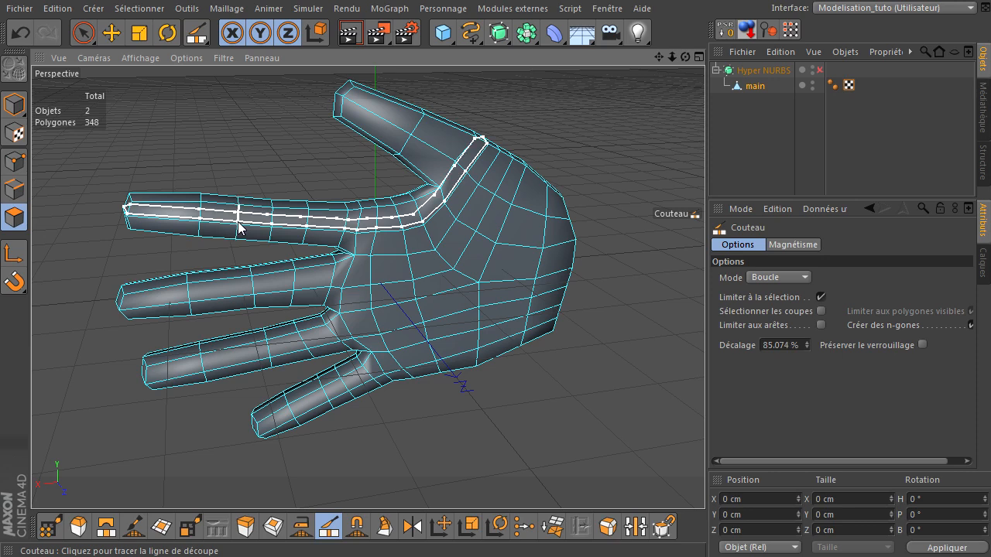
pyautogui.click(223, 288)
pyautogui.click(231, 352)
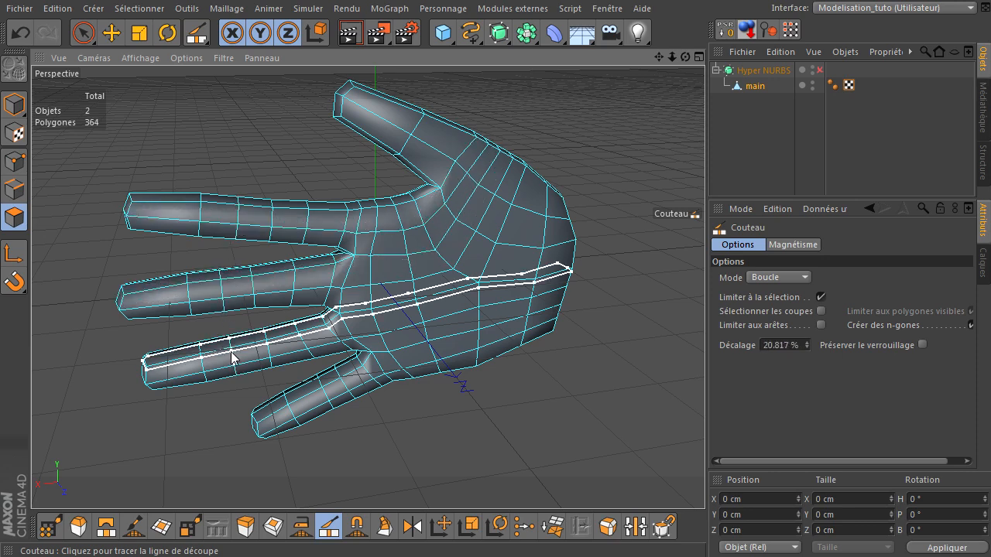
pyautogui.click(306, 399)
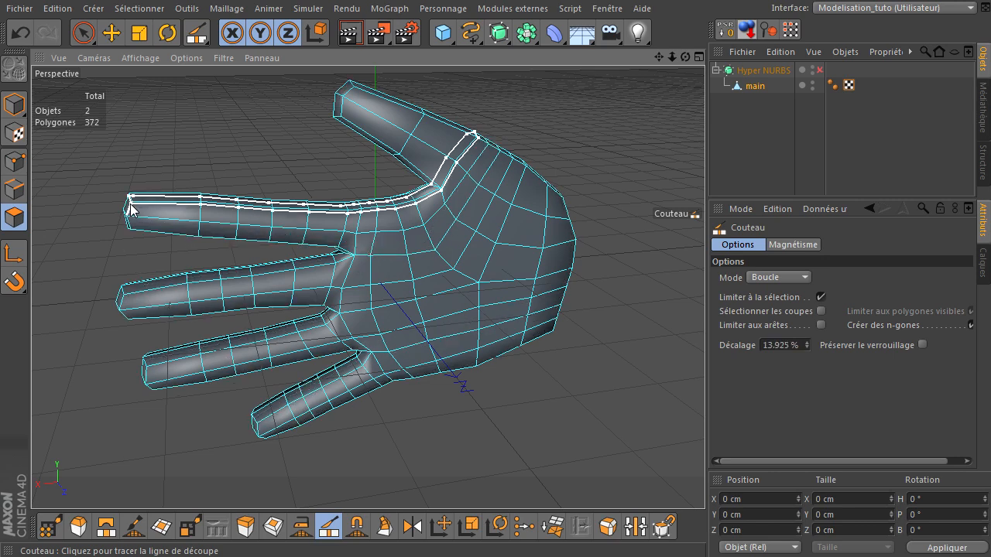
# Cut an edge loop across the end segment of each long finger and across each of the thumb's two segments
pyautogui.click(166, 215)
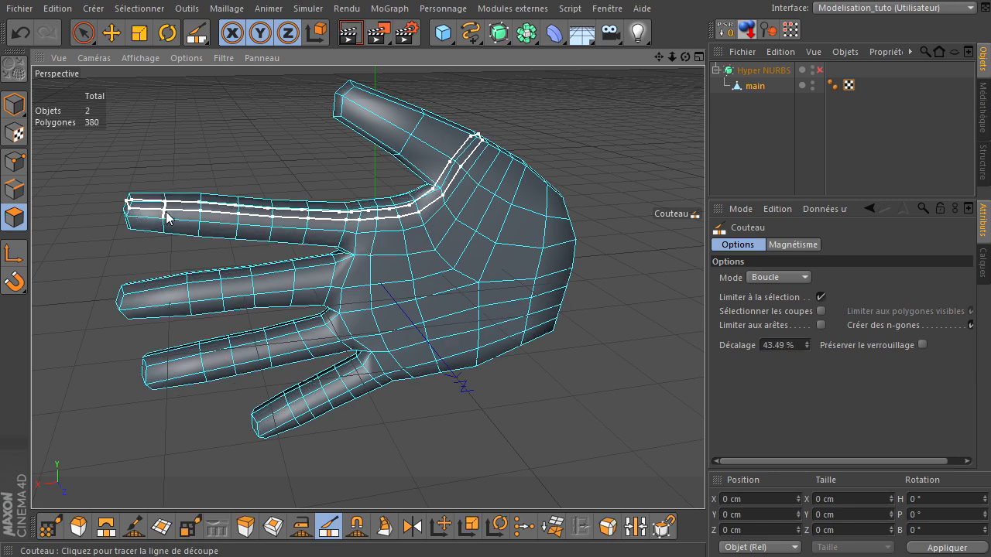
pyautogui.click(159, 295)
pyautogui.click(175, 367)
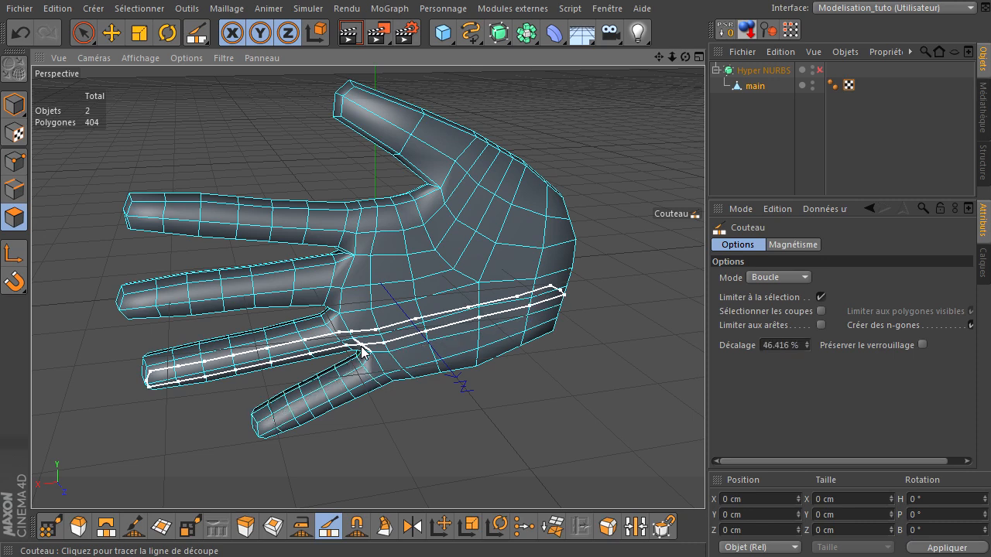
pyautogui.click(376, 117)
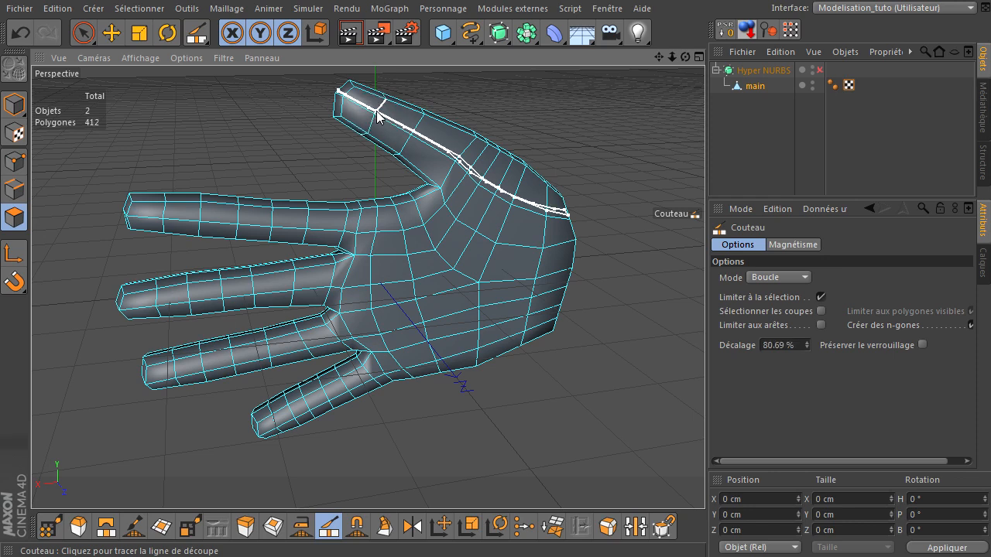
pyautogui.click(436, 145)
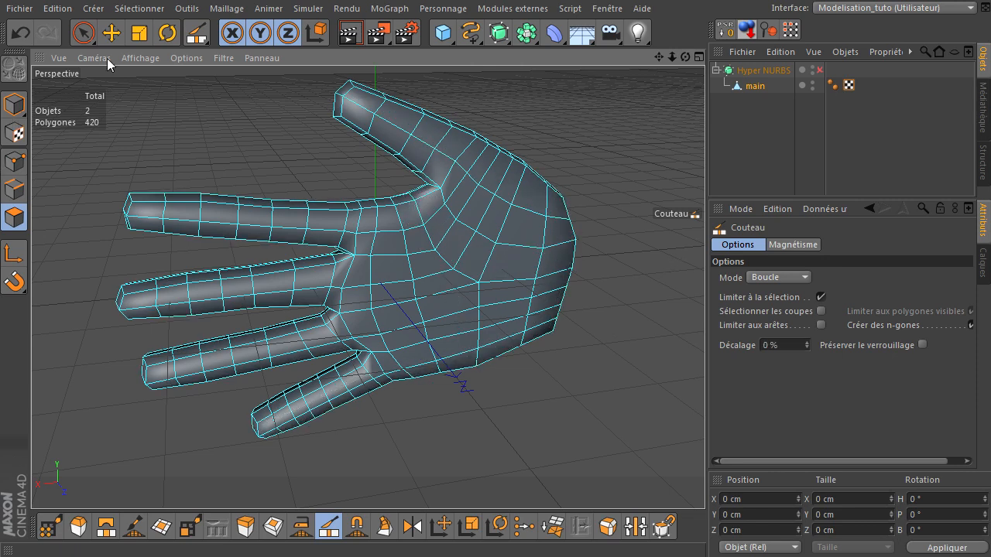
# In point mode, select the three palm-side points on each of the index finger's three mid-segment loops with the selection brush
pyautogui.click(83, 33)
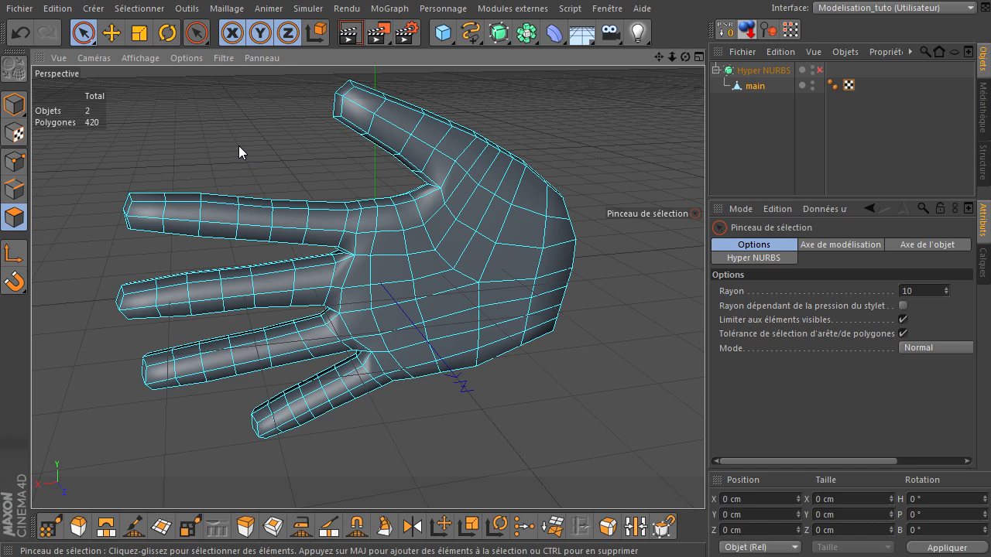
pyautogui.moveTo(685, 59); pyautogui.dragTo(705, 379)
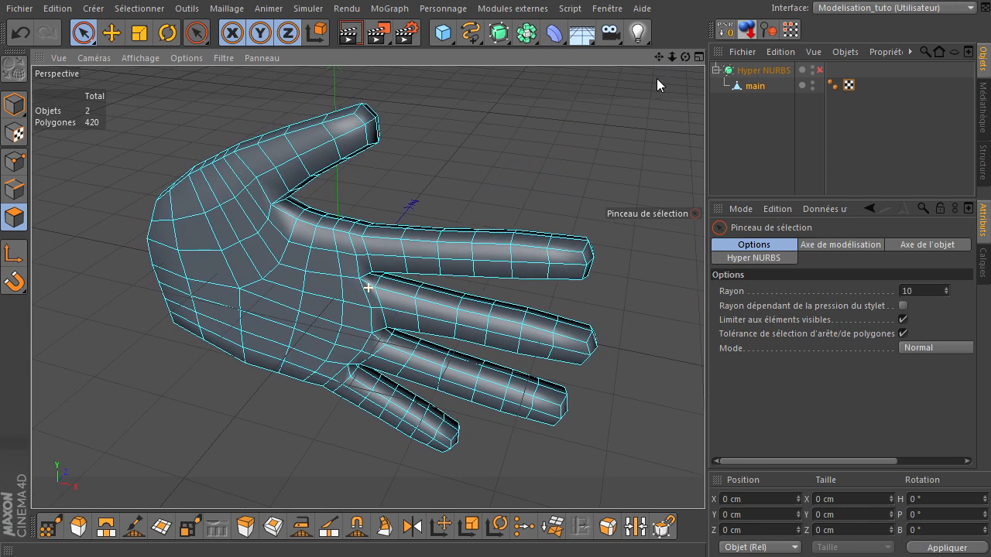
pyautogui.click(14, 161)
pyautogui.click(353, 331)
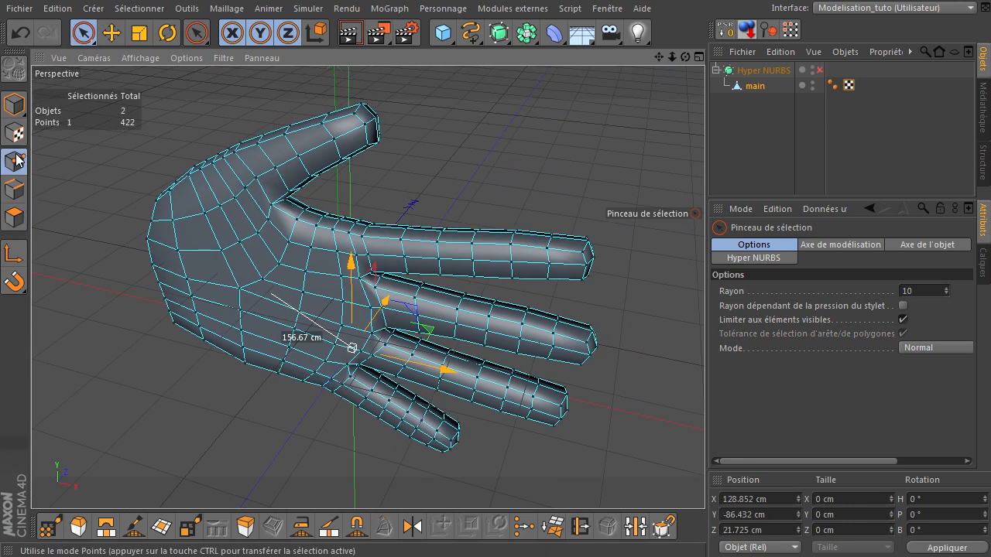
pyautogui.click(575, 150)
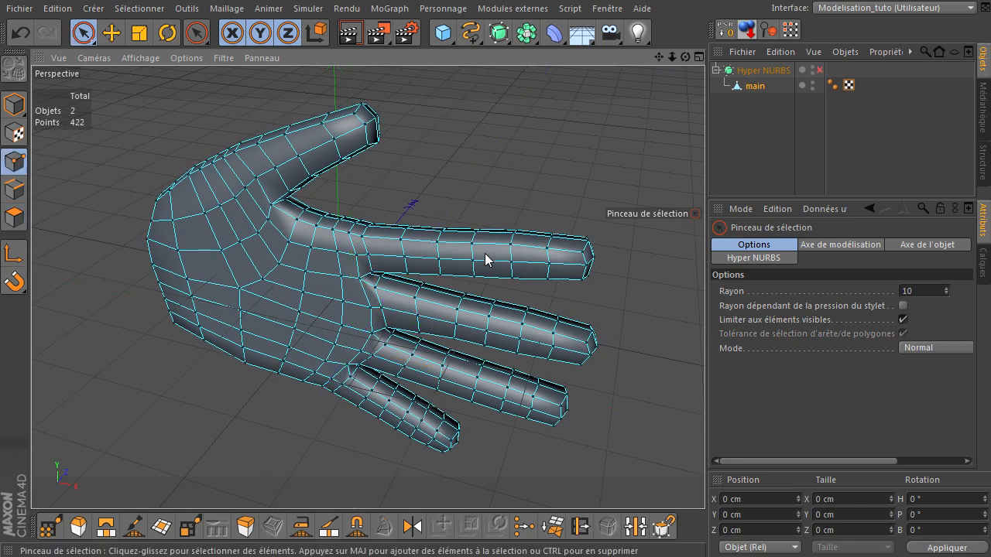
pyautogui.click(549, 263)
pyautogui.keyDown('shift'); pyautogui.click(547, 266); pyautogui.keyUp('shift')
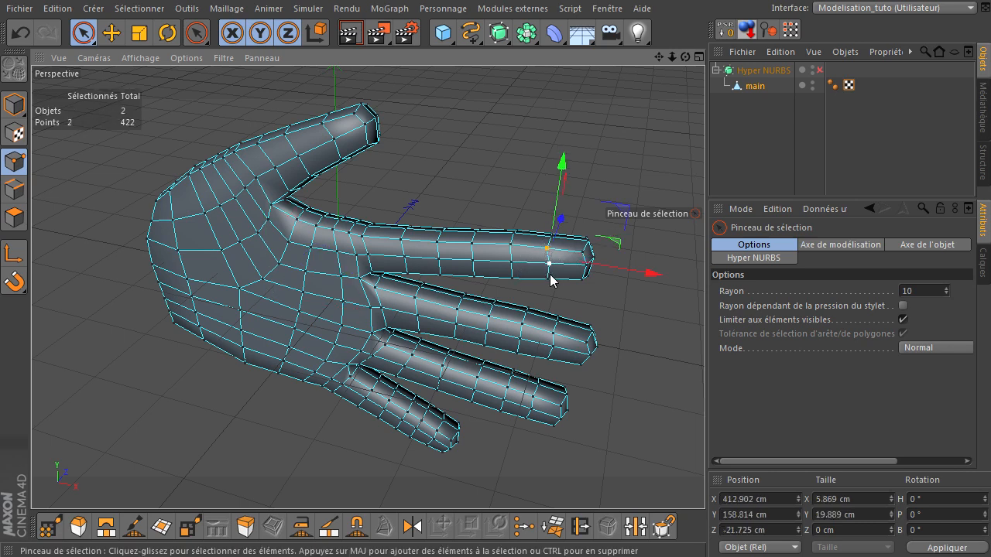
pyautogui.keyDown('shift'); pyautogui.click(547, 279); pyautogui.keyUp('shift')
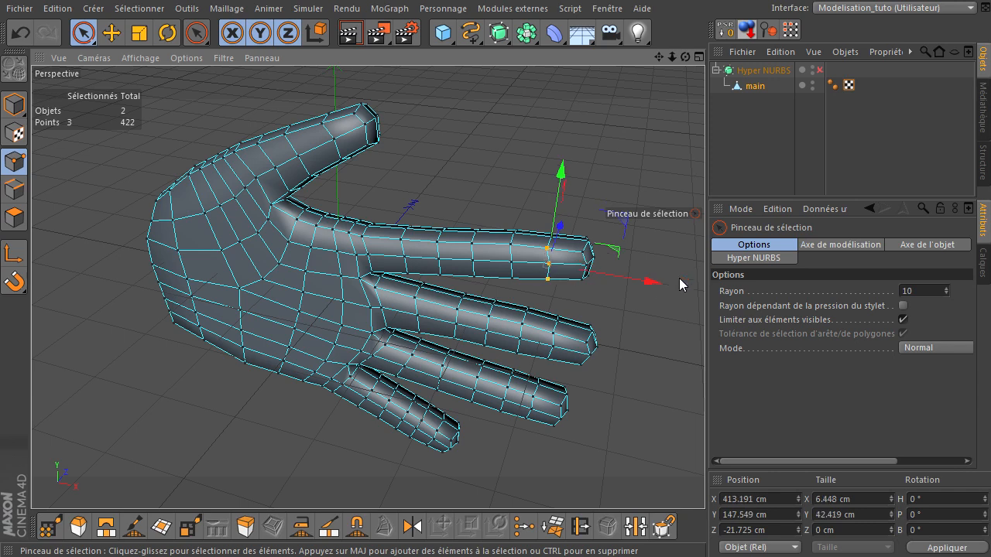
pyautogui.keyDown('shift'); pyautogui.click(472, 245); pyautogui.keyUp('shift')
pyautogui.keyDown('shift'); pyautogui.click(475, 277); pyautogui.keyUp('shift')
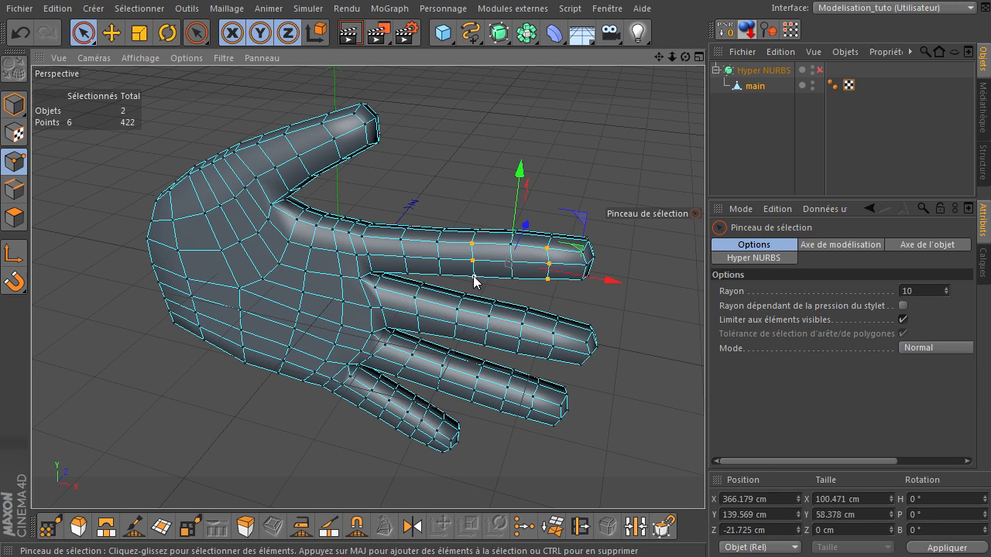
pyautogui.keyDown('shift'); pyautogui.moveTo(405, 241); pyautogui.dragTo(407, 266); pyautogui.keyUp('shift')
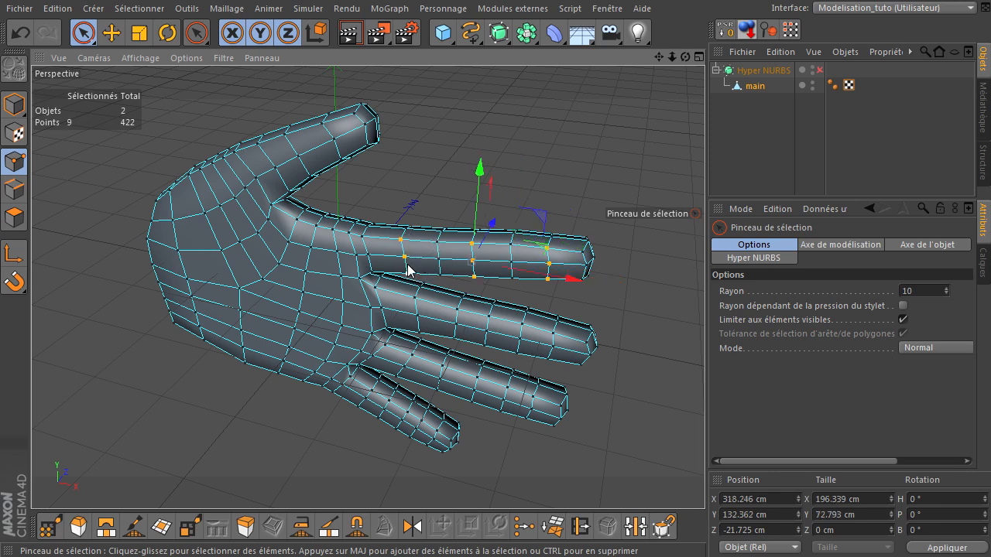
# Add the palm-side points of the mid-segment loops on the middle, ring and little fingers to the selection
pyautogui.moveTo(685, 58); pyautogui.dragTo(705, 379)
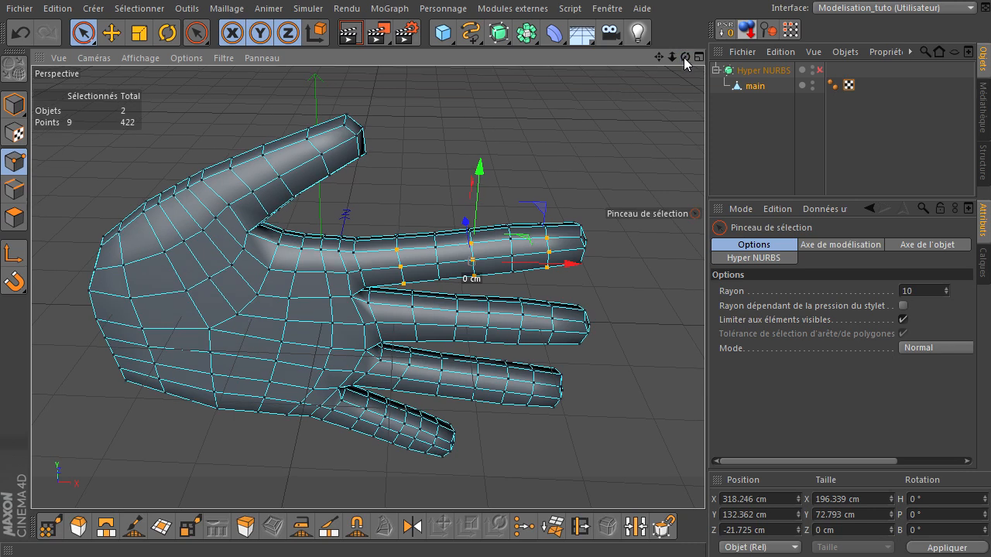
pyautogui.keyDown('shift'); pyautogui.moveTo(411, 312); pyautogui.dragTo(417, 345); pyautogui.keyUp('shift')
pyautogui.moveTo(471, 331)
pyautogui.keyDown('shift'); pyautogui.mouseDown()
pyautogui.moveTo(491, 316)
pyautogui.moveTo(483, 343)
pyautogui.mouseUp(); pyautogui.keyUp('shift')
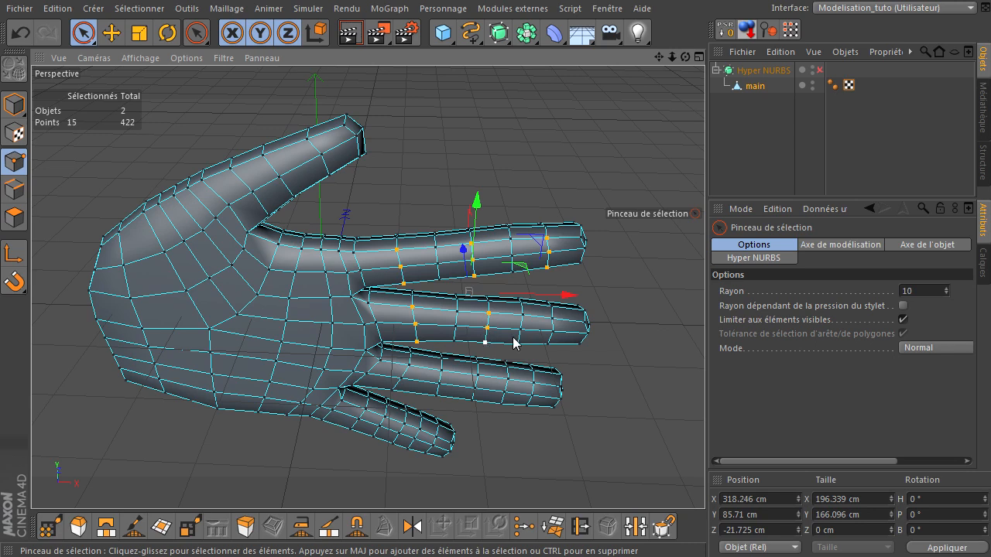
pyautogui.keyDown('shift'); pyautogui.moveTo(552, 324); pyautogui.dragTo(546, 348); pyautogui.keyUp('shift')
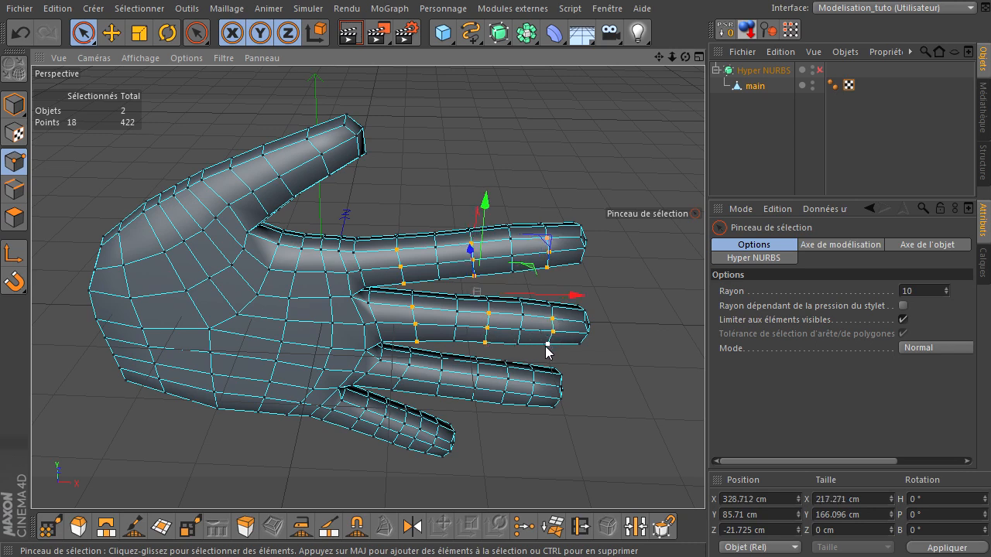
pyautogui.moveTo(535, 393)
pyautogui.keyDown('shift'); pyautogui.mouseDown()
pyautogui.moveTo(524, 409)
pyautogui.moveTo(480, 410)
pyautogui.moveTo(469, 400)
pyautogui.moveTo(480, 385)
pyautogui.moveTo(436, 407)
pyautogui.moveTo(399, 396)
pyautogui.moveTo(409, 375)
pyautogui.moveTo(392, 405)
pyautogui.moveTo(358, 416)
pyautogui.moveTo(357, 438)
pyautogui.moveTo(402, 435)
pyautogui.moveTo(399, 421)
pyautogui.mouseUp(); pyautogui.keyUp('shift')
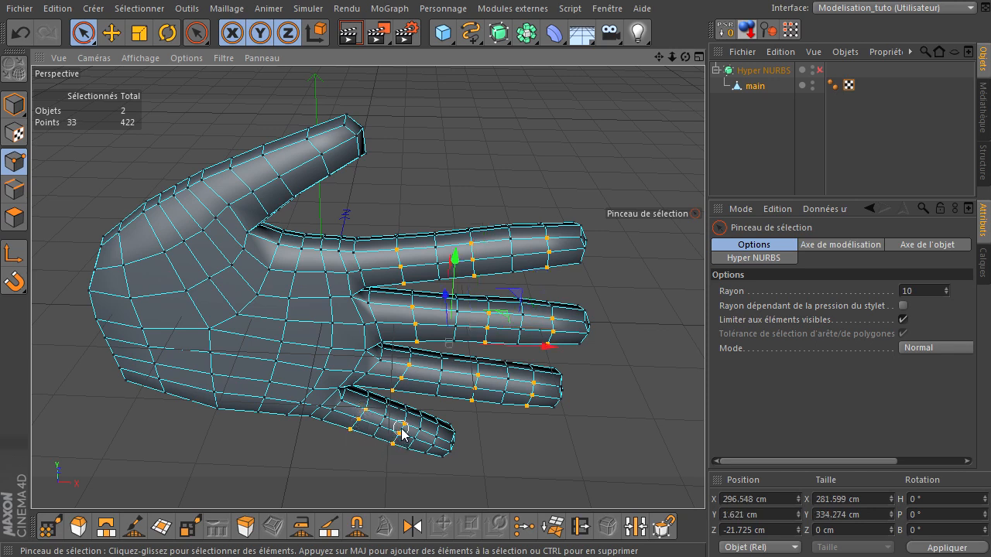
pyautogui.keyDown('shift'); pyautogui.moveTo(426, 474); pyautogui.dragTo(436, 434); pyautogui.keyUp('shift')
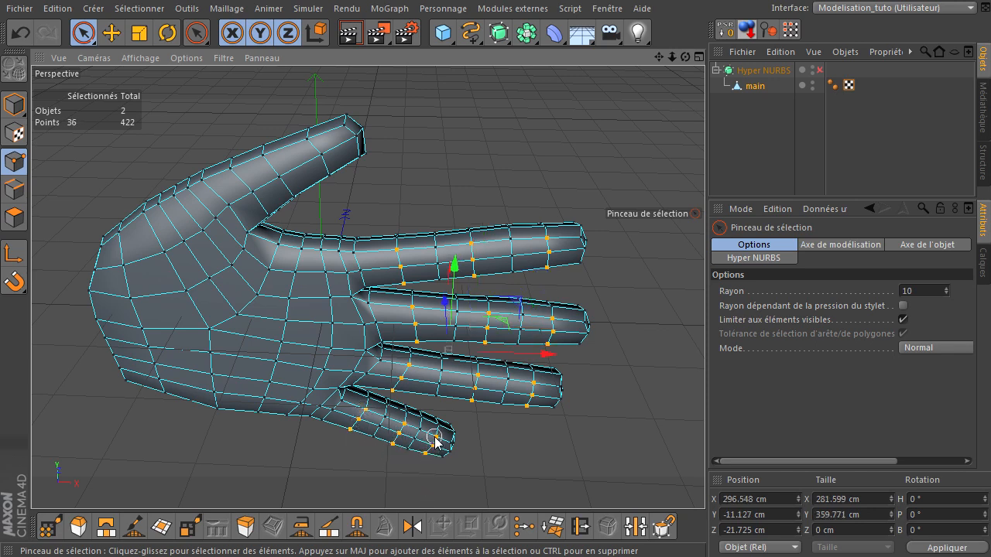
# Move the selected mid-segment points outward from the palm along Z to about -25.4 cm and check the finger profile
pyautogui.moveTo(685, 59); pyautogui.dragTo(704, 379)
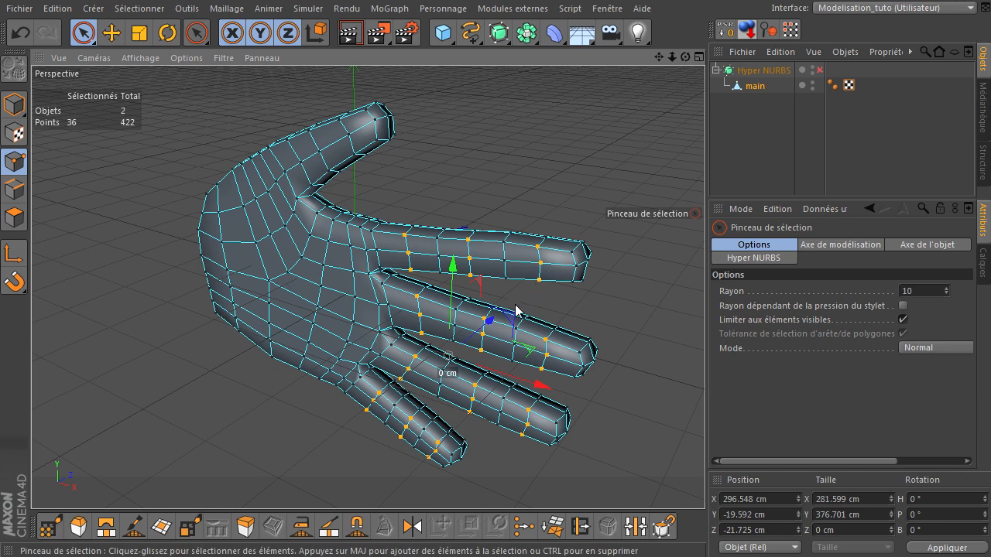
pyautogui.moveTo(493, 326)
pyautogui.mouseDown()
pyautogui.moveTo(507, 340)
pyautogui.moveTo(486, 321)
pyautogui.mouseUp()
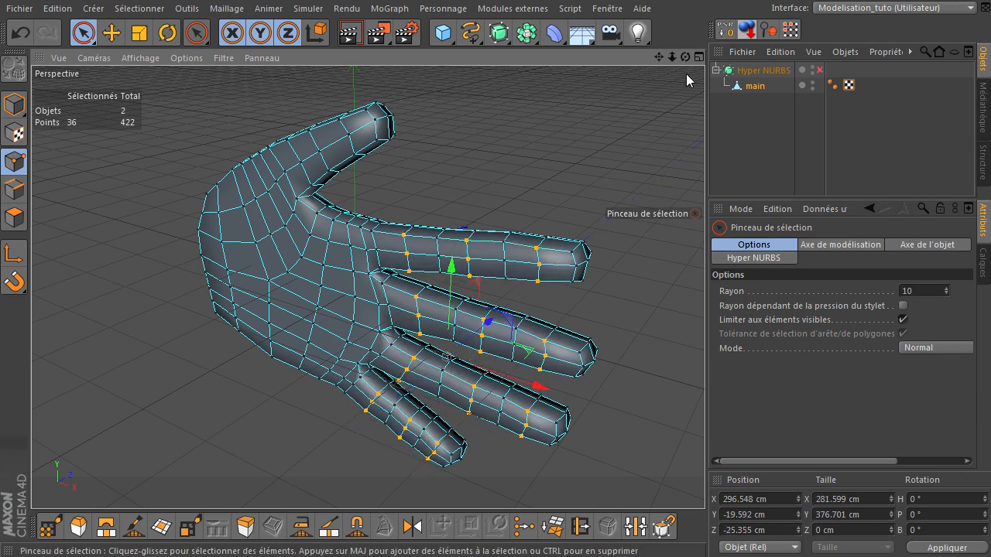
pyautogui.moveTo(685, 57); pyautogui.dragTo(513, 354)
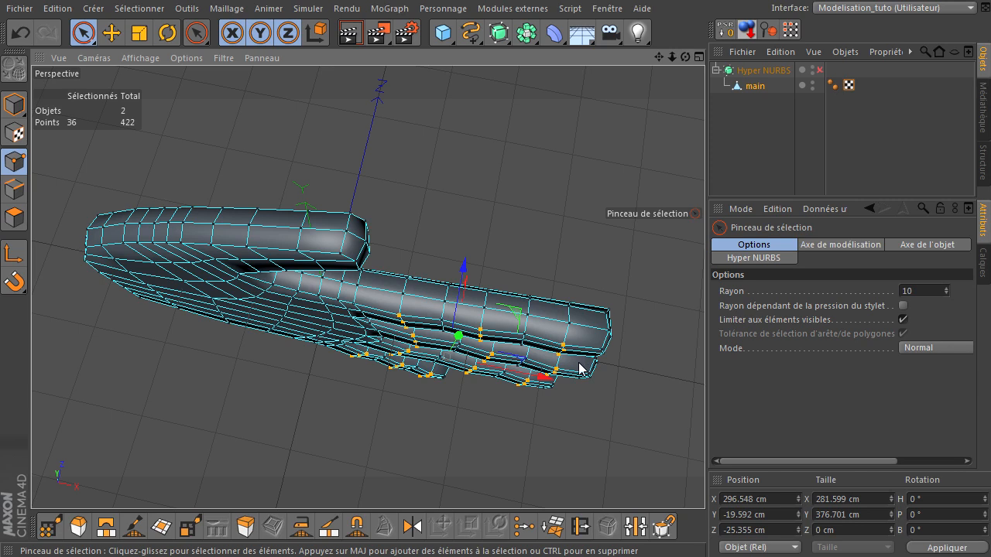
# Select the palm-side points of the two joint loops on both the index and middle fingers
pyautogui.moveTo(682, 56); pyautogui.dragTo(631, 150)
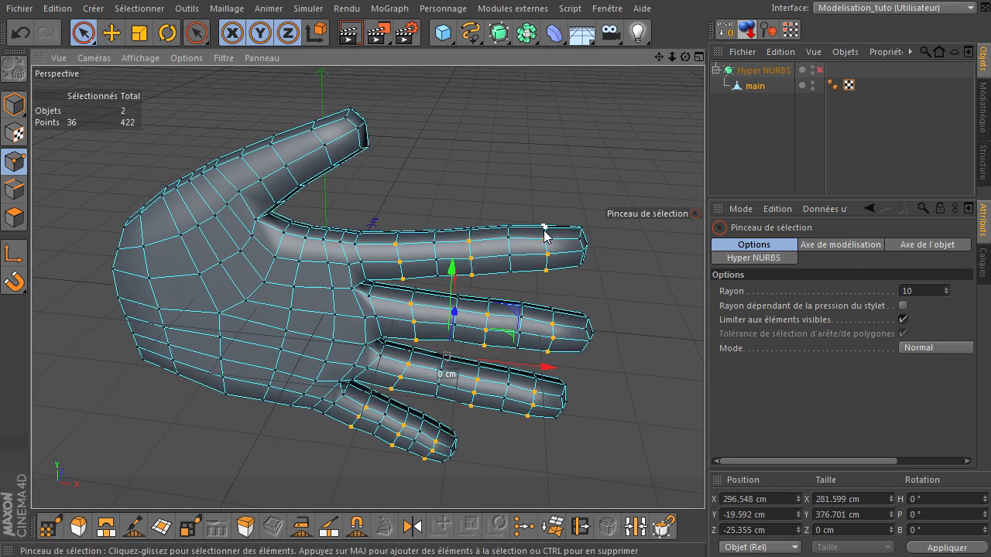
pyautogui.moveTo(511, 240); pyautogui.dragTo(511, 254)
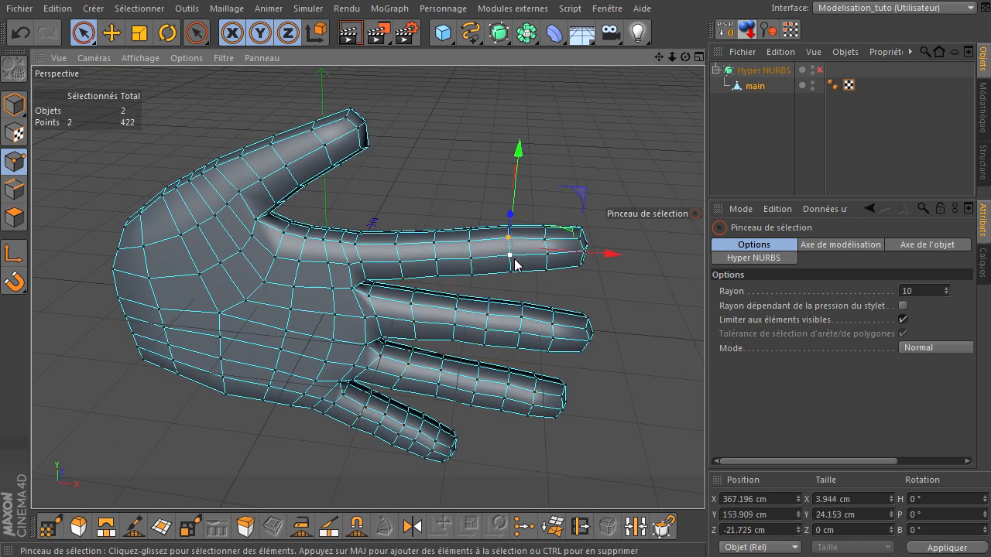
pyautogui.keyDown('shift'); pyautogui.click(435, 248); pyautogui.keyUp('shift')
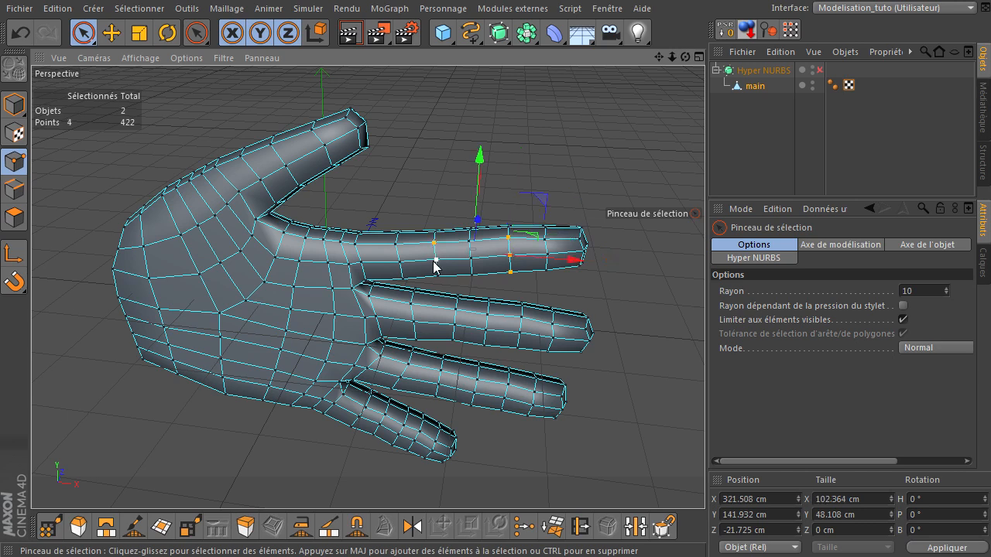
pyautogui.keyDown('shift'); pyautogui.click(437, 276); pyautogui.keyUp('shift')
pyautogui.keyDown('shift'); pyautogui.click(455, 310); pyautogui.keyUp('shift')
pyautogui.keyDown('shift'); pyautogui.click(452, 338); pyautogui.keyUp('shift')
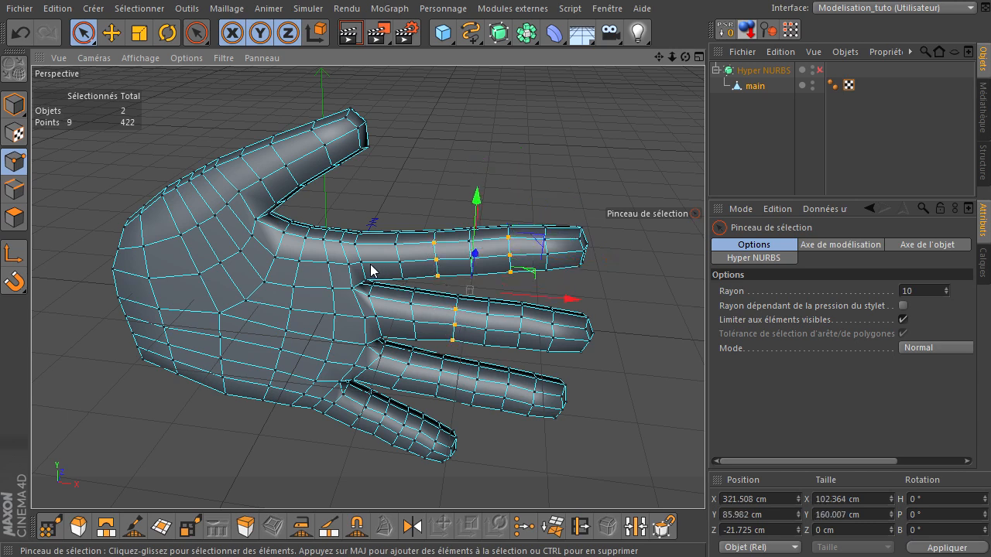
pyautogui.keyDown('shift'); pyautogui.click(520, 331); pyautogui.keyUp('shift')
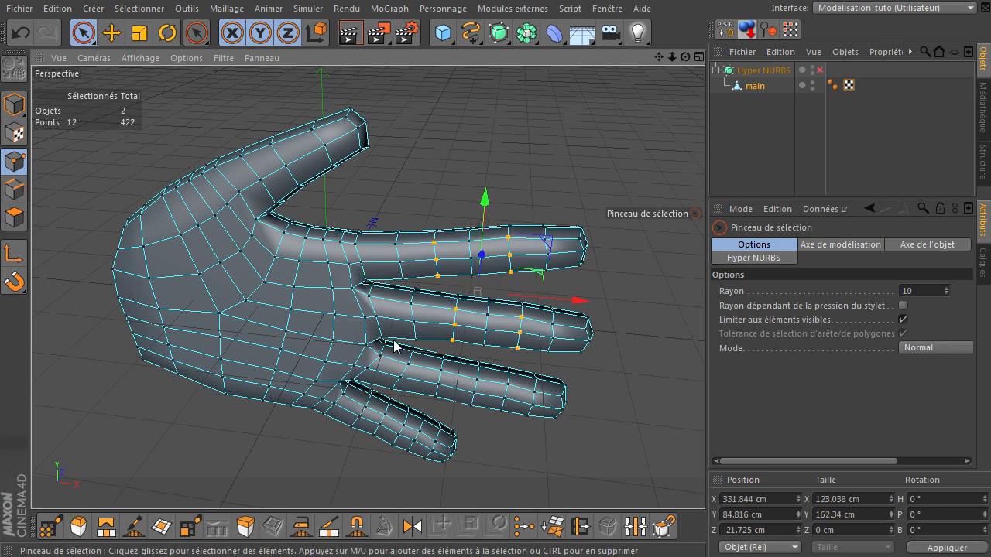
# Add the palm-side points of the two joint loops on the ring and little fingers to the selection
pyautogui.keyDown('shift'); pyautogui.click(436, 381); pyautogui.keyUp('shift')
pyautogui.keyDown('shift'); pyautogui.moveTo(438, 387); pyautogui.dragTo(438, 398); pyautogui.keyUp('shift')
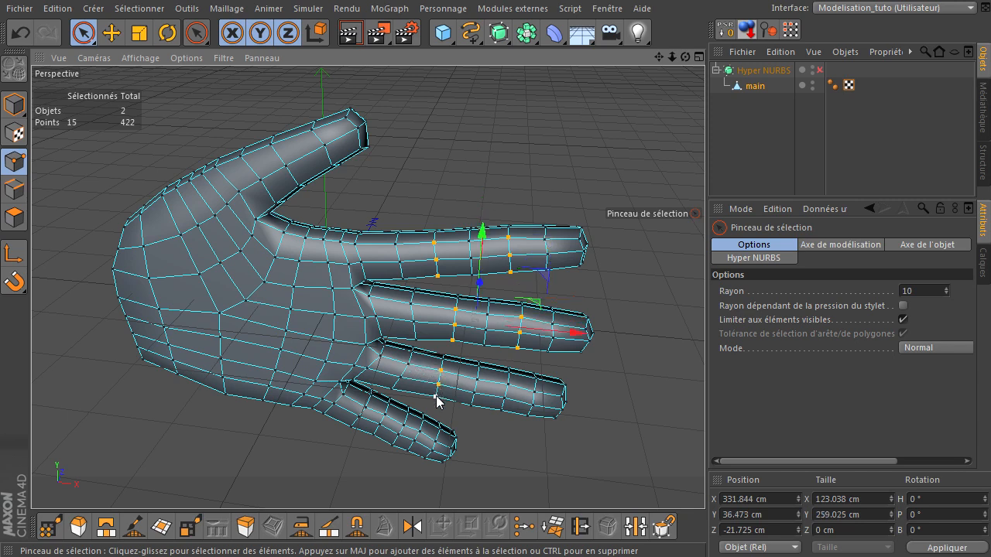
pyautogui.keyDown('shift'); pyautogui.moveTo(505, 389); pyautogui.dragTo(504, 411); pyautogui.keyUp('shift')
pyautogui.moveTo(422, 443)
pyautogui.keyDown('shift'); pyautogui.mouseDown()
pyautogui.moveTo(411, 452)
pyautogui.moveTo(379, 428)
pyautogui.mouseUp(); pyautogui.keyUp('shift')
pyautogui.keyDown('shift'); pyautogui.click(407, 453); pyautogui.keyUp('shift')
pyautogui.keyDown('shift'); pyautogui.click(381, 422); pyautogui.keyUp('shift')
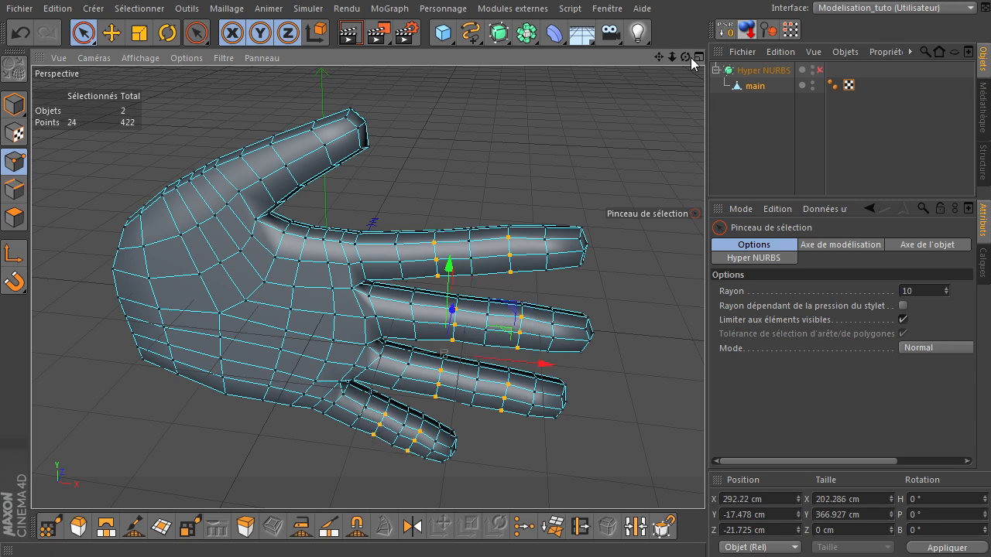
# Move the selected joint points inward along Z to about -20.5 cm, then clear the selection
pyautogui.moveTo(686, 57); pyautogui.dragTo(641, 78)
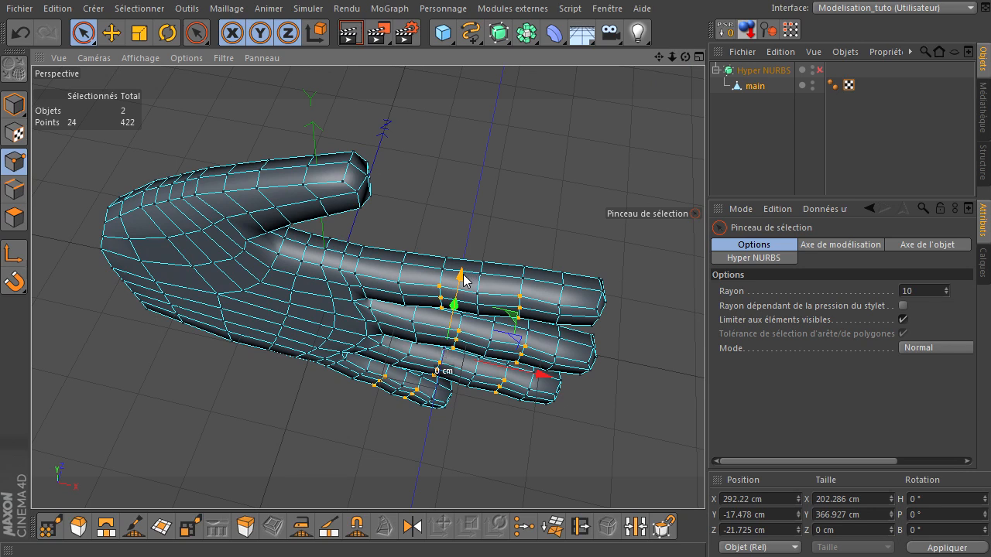
pyautogui.moveTo(463, 280); pyautogui.dragTo(464, 282)
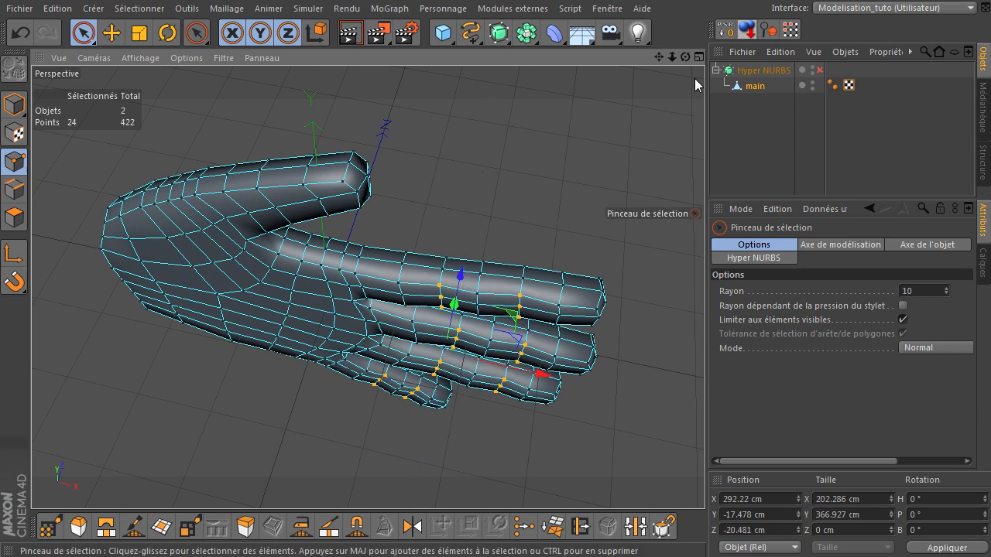
pyautogui.moveTo(704, 379)
pyautogui.keyDown('alt'); pyautogui.mouseDown()
pyautogui.moveTo(713, 390)
pyautogui.moveTo(704, 379)
pyautogui.mouseUp(); pyautogui.keyUp('alt')
pyautogui.click(618, 285)
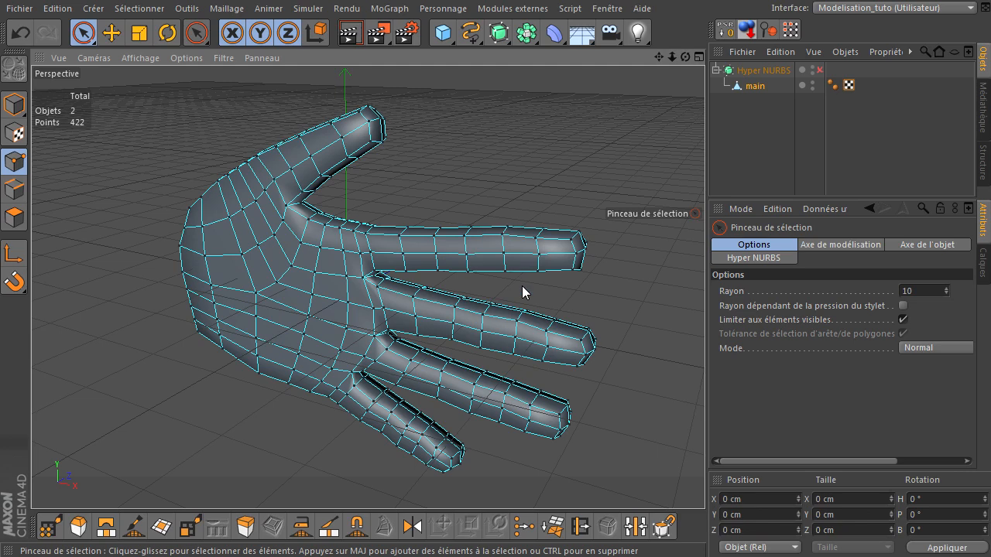
# Use Loop Selection to select the complete point loops at both joints of the index and middle fingers
pyautogui.moveTo(686, 57)
pyautogui.mouseDown()
pyautogui.moveTo(666, 78)
pyautogui.moveTo(704, 380)
pyautogui.moveTo(680, 65)
pyautogui.mouseUp()
pyautogui.press('m')
pyautogui.press('l')
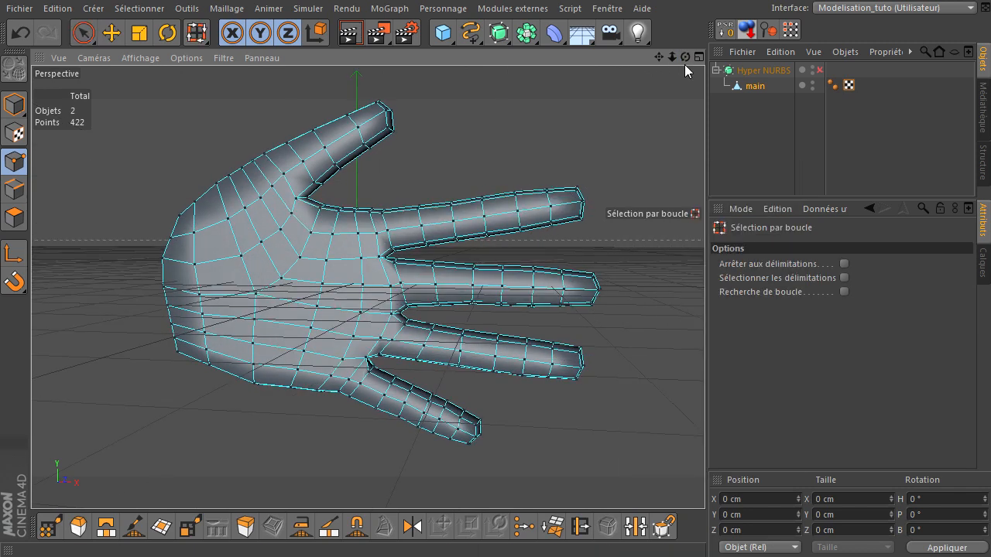
pyautogui.moveTo(707, 369); pyautogui.dragTo(705, 380)
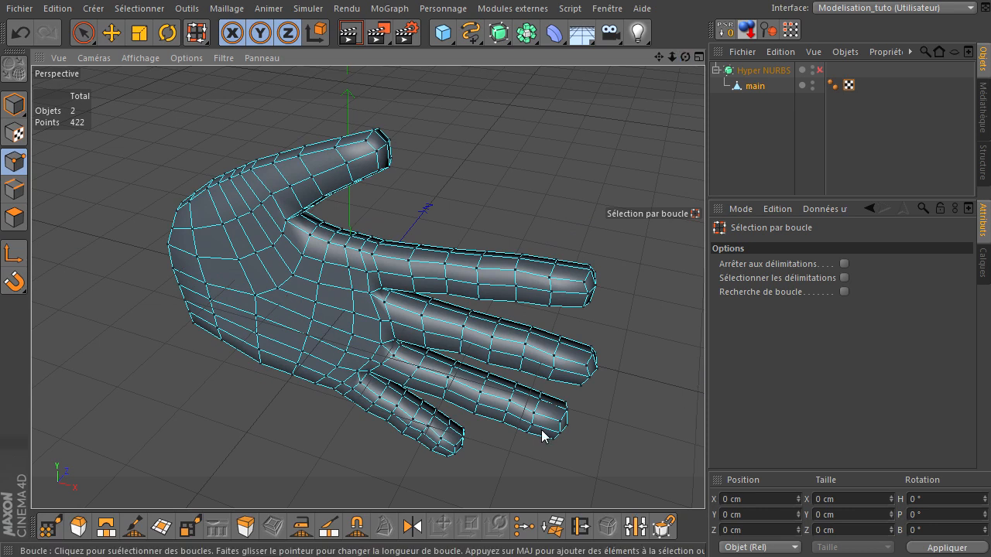
pyautogui.click(516, 273)
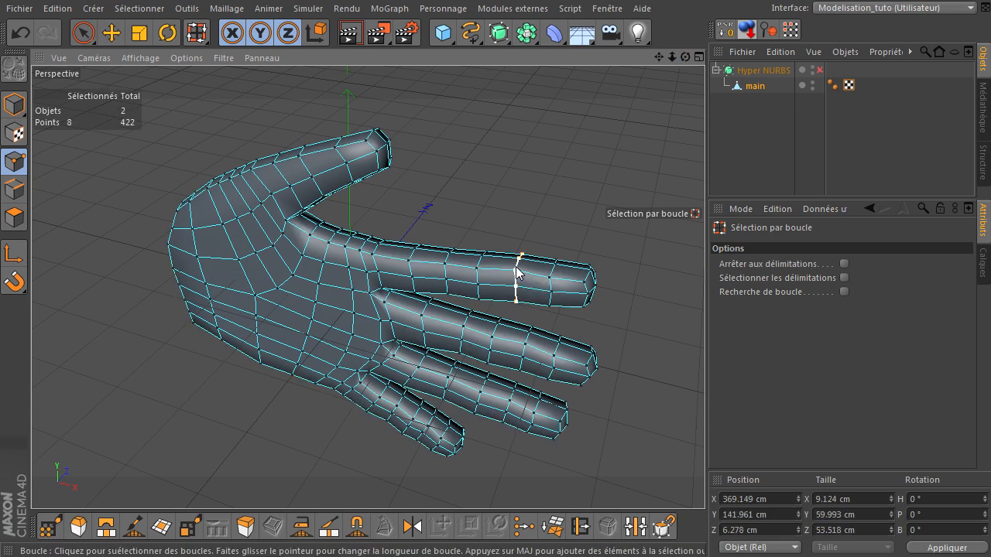
pyautogui.keyDown('shift'); pyautogui.click(449, 265); pyautogui.keyUp('shift')
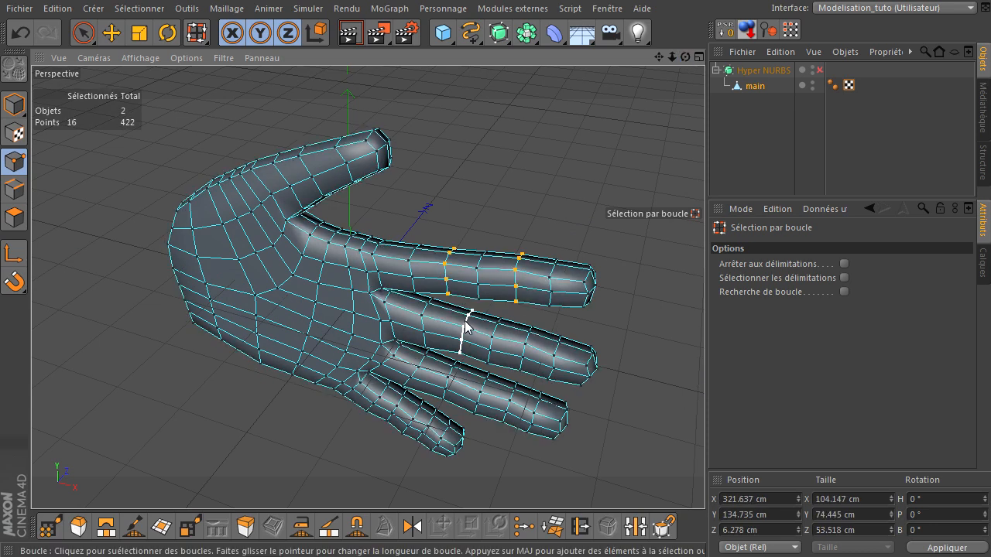
pyautogui.keyDown('shift'); pyautogui.click(465, 325); pyautogui.keyUp('shift')
pyautogui.keyDown('shift'); pyautogui.click(528, 346); pyautogui.keyUp('shift')
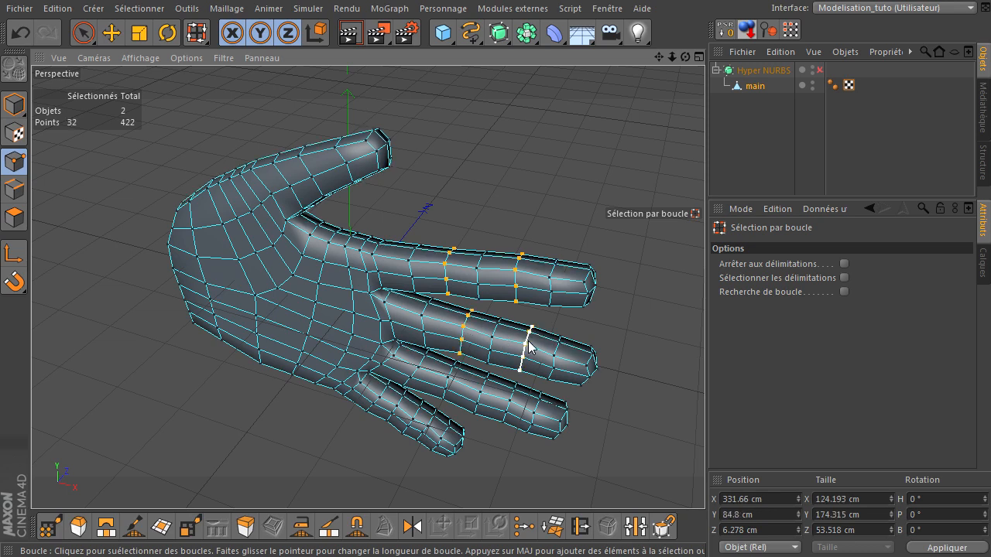
# Add both complete joint loops of the ring and little fingers to the point selection, then clear the whole selection
pyautogui.keyDown('shift'); pyautogui.click(510, 404); pyautogui.keyUp('shift')
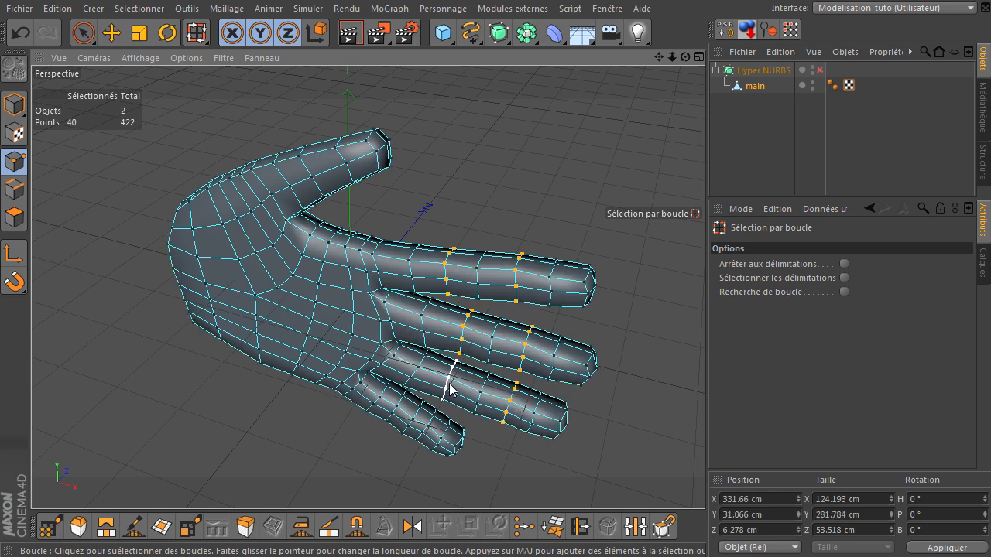
pyautogui.keyDown('shift'); pyautogui.click(447, 381); pyautogui.keyUp('shift')
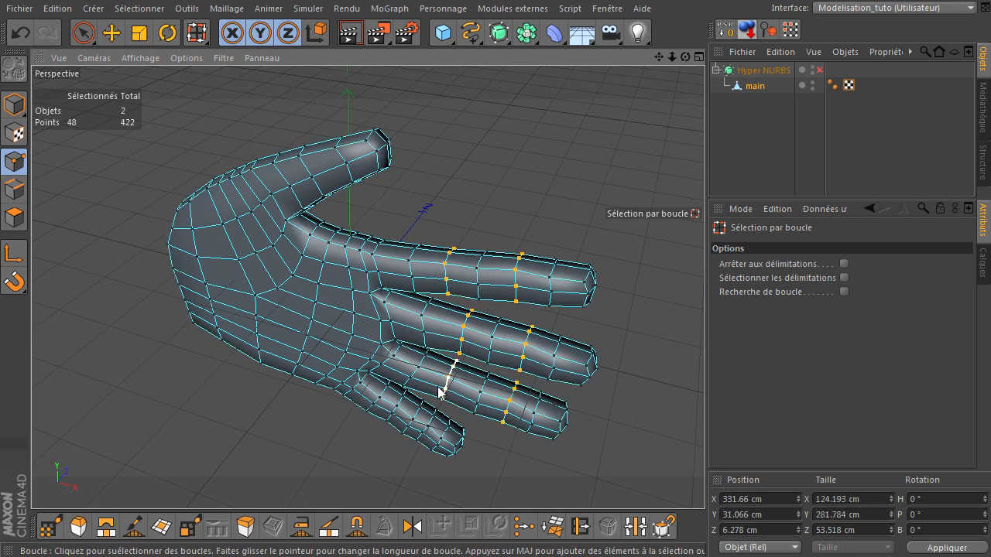
pyautogui.keyDown('shift'); pyautogui.click(395, 415); pyautogui.keyUp('shift')
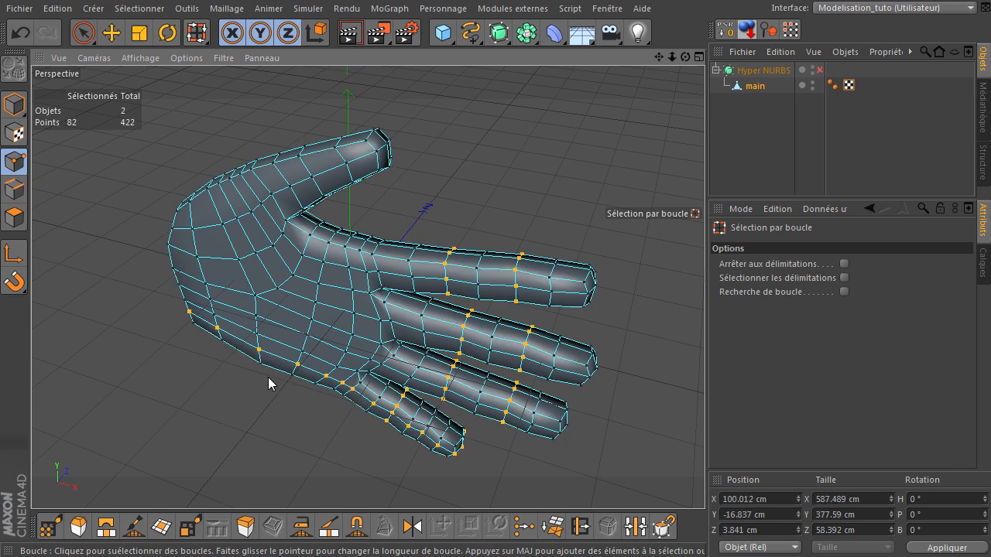
pyautogui.hotkey('ctrl', 'z')
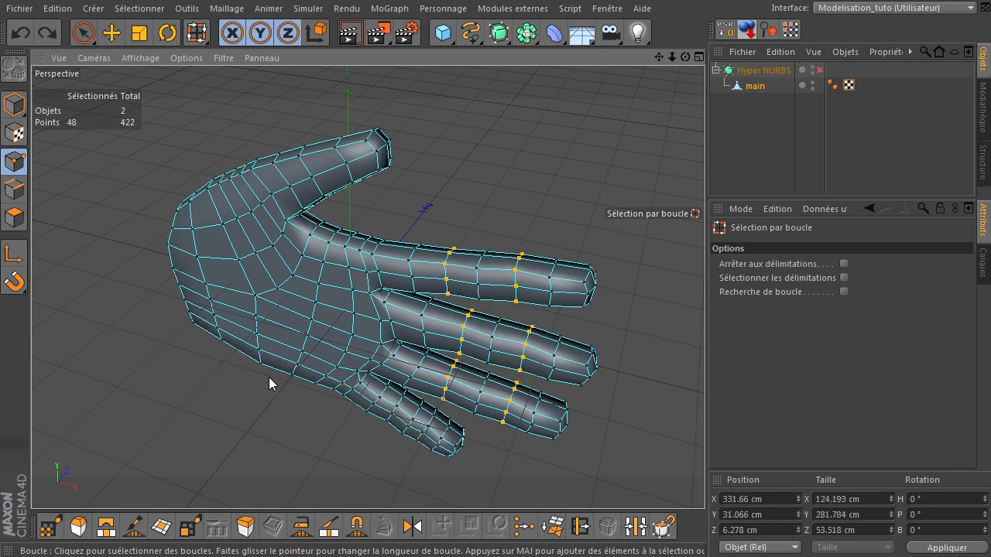
pyautogui.keyDown('shift'); pyautogui.click(396, 411); pyautogui.keyUp('shift')
pyautogui.keyDown('shift'); pyautogui.click(426, 424); pyautogui.keyUp('shift')
pyautogui.moveTo(685, 56); pyautogui.dragTo(697, 379)
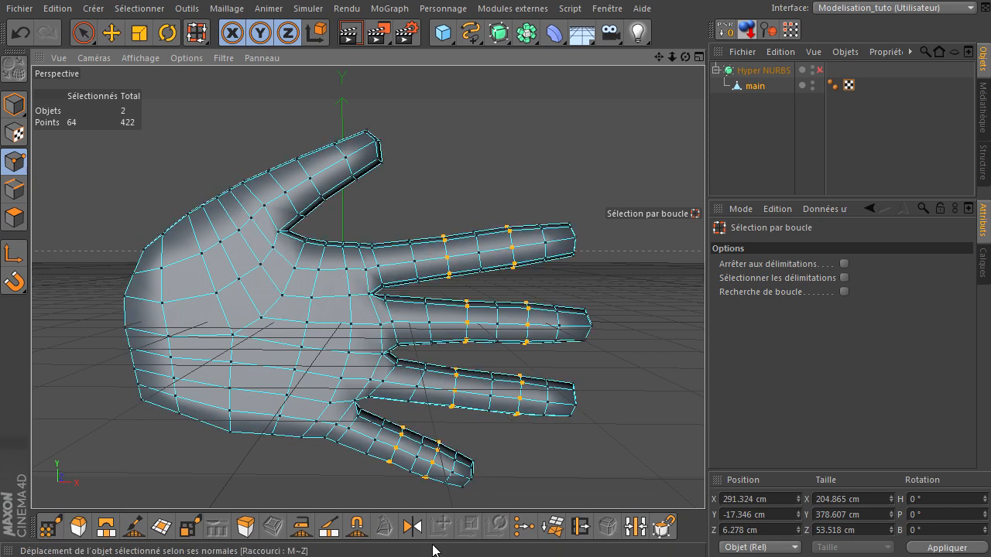
pyautogui.click(626, 286)
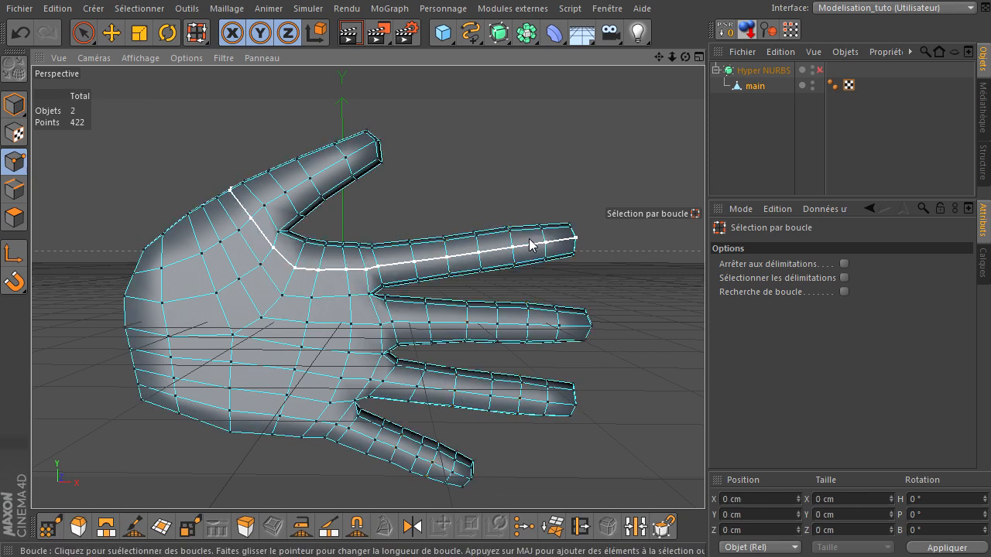
# Select the two joint loops of the index finger and scale them along Y to about 68.6 cm
pyautogui.keyDown('shift'); pyautogui.click(446, 247); pyautogui.keyUp('shift')
pyautogui.press('t')
pyautogui.moveTo(478, 151); pyautogui.dragTo(479, 173)
pyautogui.press('e')
pyautogui.click(17, 31)
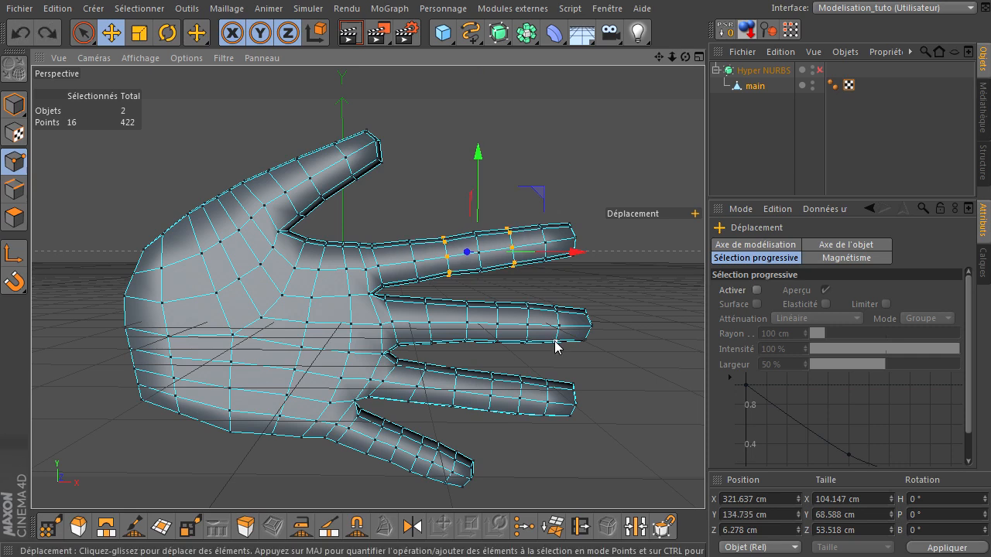
# Select the two joint loops of the middle finger and activate the Scale tool on them
pyautogui.press('u')
pyautogui.press('l')
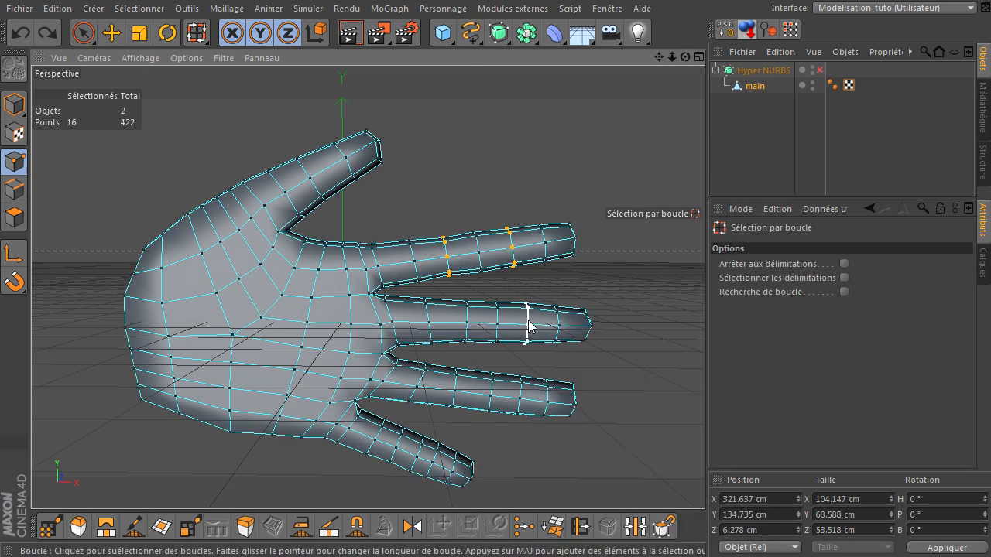
pyautogui.click(528, 324)
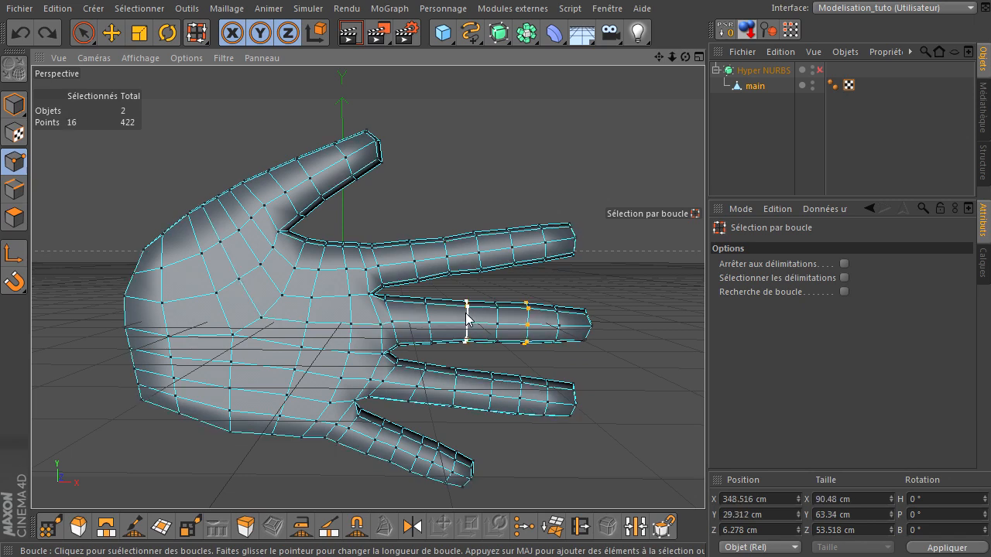
pyautogui.press('t')
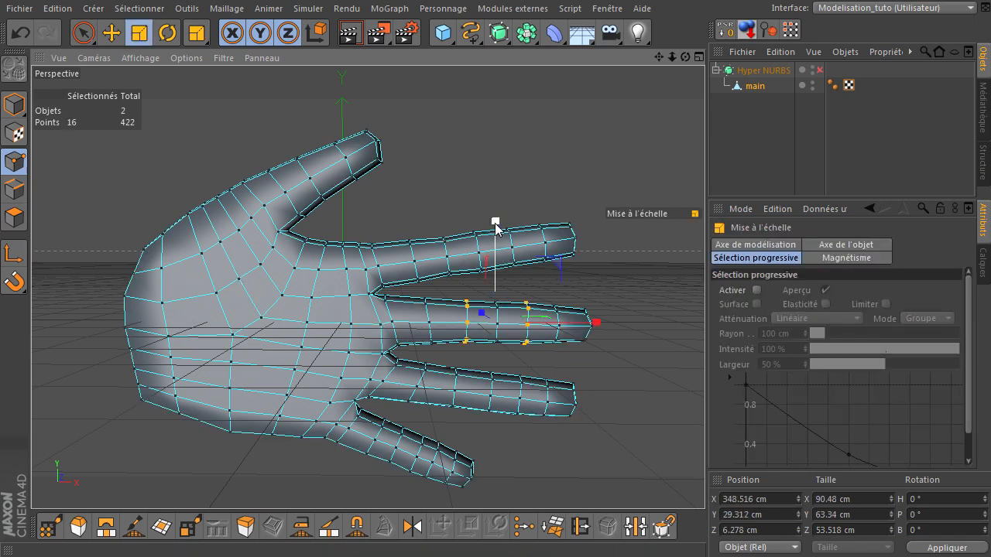
pyautogui.moveTo(685, 58); pyautogui.dragTo(697, 374)
# Undo the middle finger loop selection, the index finger scaling and the index finger loop selection
pyautogui.click(19, 34)
pyautogui.click(18, 39)
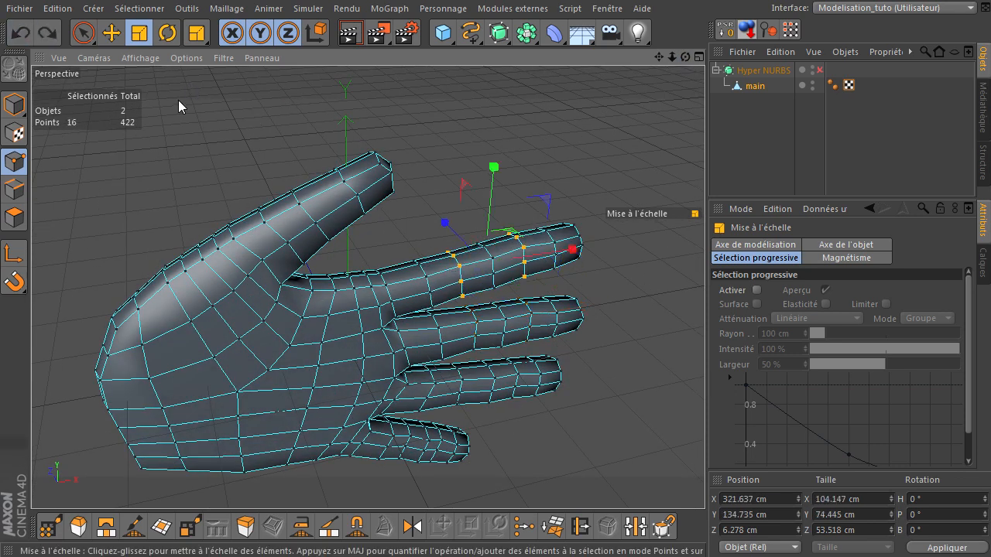
pyautogui.click(23, 36)
pyautogui.click(24, 36)
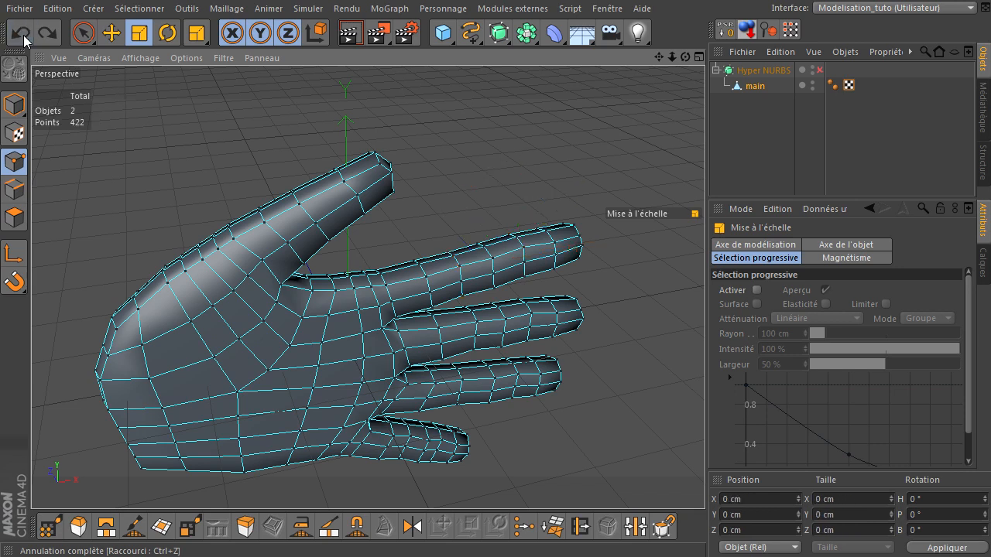
# Select both joint loops of the index finger with Loop Selection and scale them down uniformly to about 97%
pyautogui.press('u')
pyautogui.press('l')
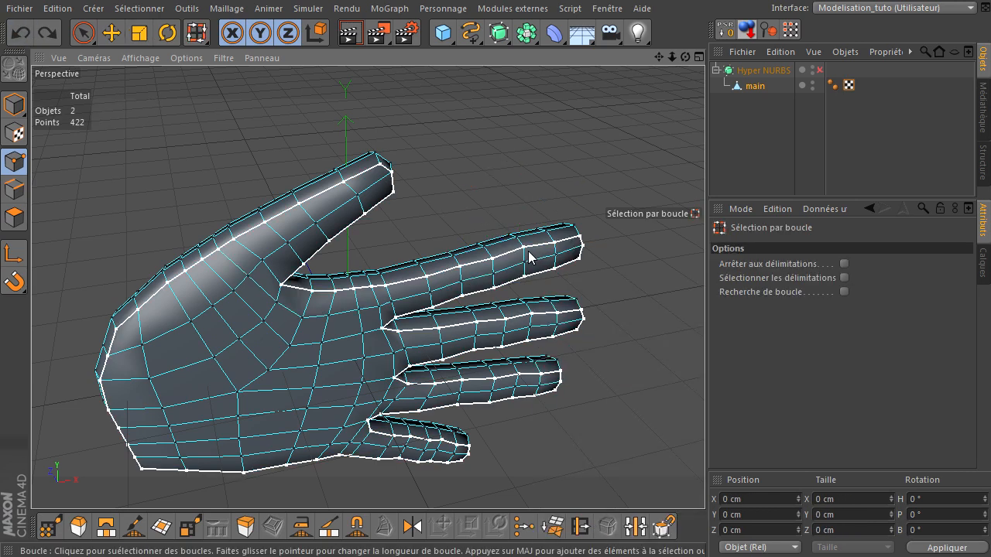
pyautogui.click(530, 258)
pyautogui.keyDown('shift'); pyautogui.click(459, 275); pyautogui.keyUp('shift')
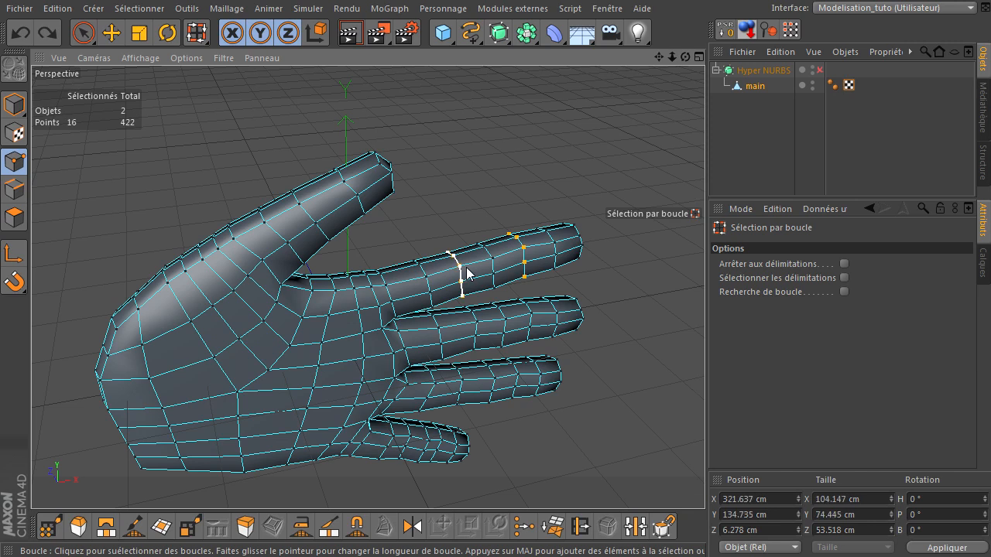
pyautogui.press('t')
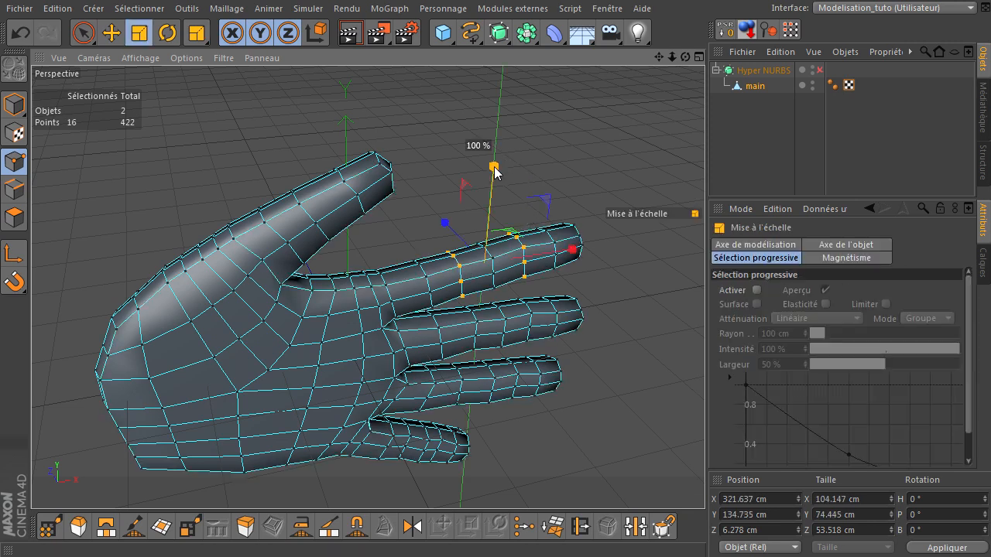
pyautogui.moveTo(586, 136); pyautogui.dragTo(583, 154)
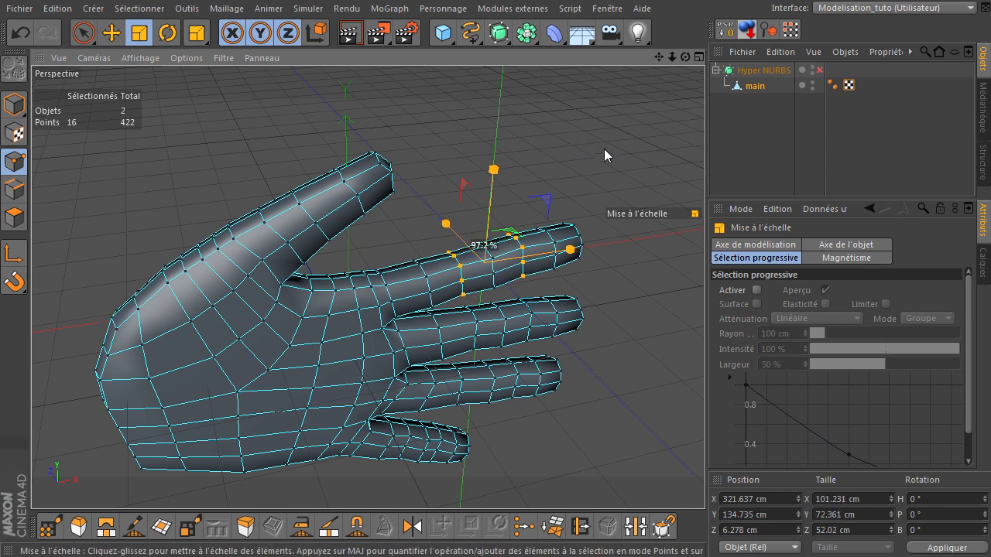
# Scale the index finger's joint loops to about 107.2 cm in X, 70.1 cm in Y and 50.4 cm in Z
pyautogui.moveTo(685, 57); pyautogui.dragTo(674, 359)
pyautogui.moveTo(659, 322); pyautogui.dragTo(658, 334)
pyautogui.moveTo(572, 244); pyautogui.dragTo(579, 244)
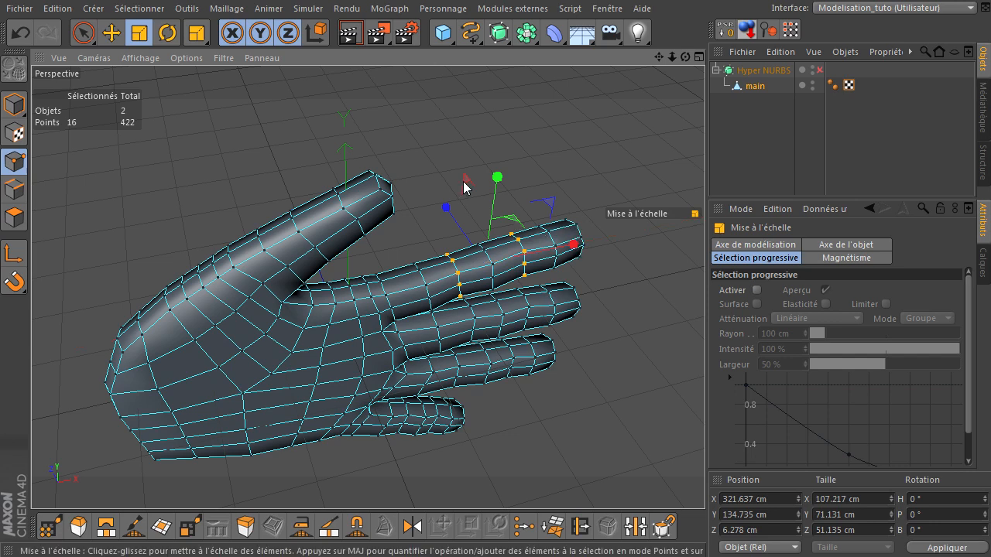
pyautogui.moveTo(469, 186); pyautogui.dragTo(471, 196)
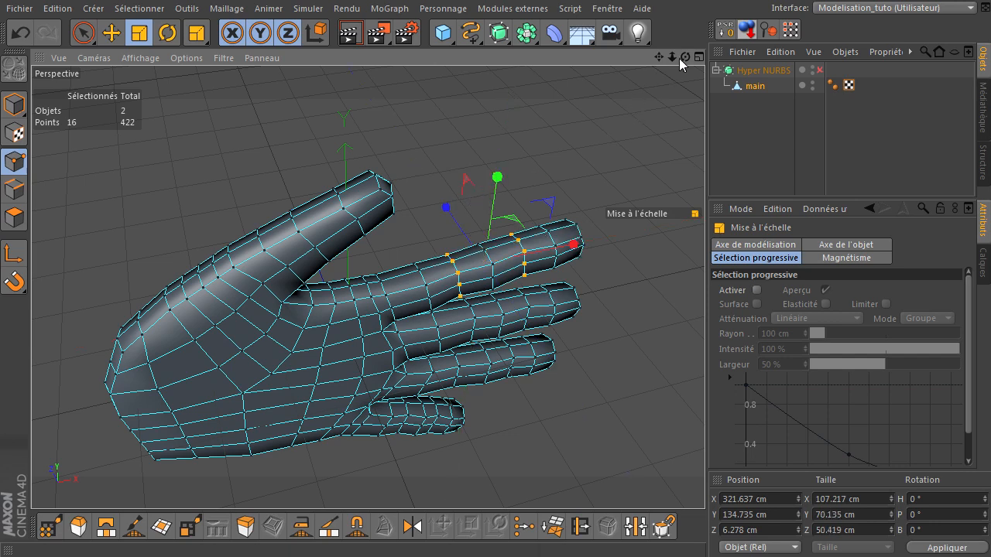
# Select both joint loops of the middle finger and scale them in the YZ plane to about 61.8 by 52.2 cm
pyautogui.keyDown('alt'); pyautogui.moveTo(704, 379); pyautogui.dragTo(722, 434); pyautogui.keyUp('alt')
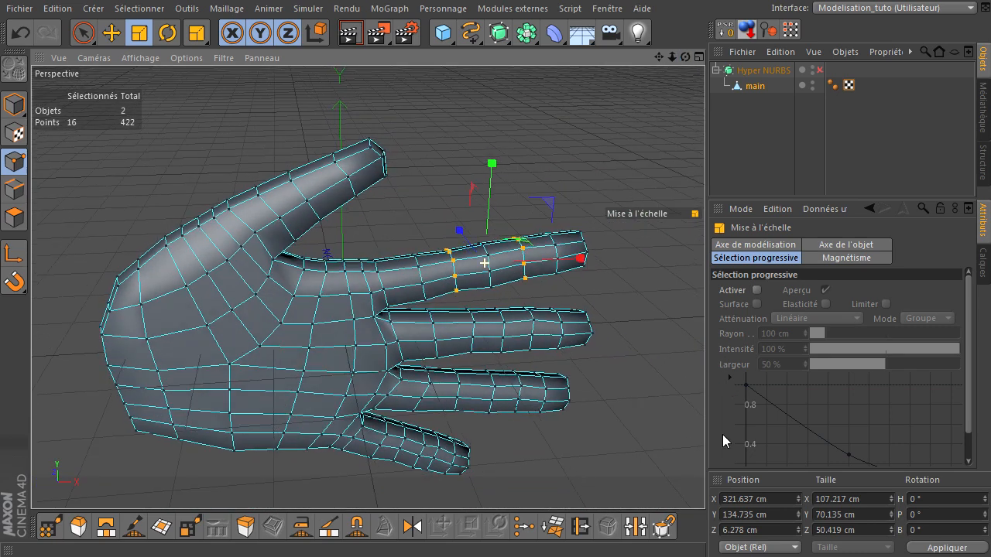
pyautogui.moveTo(685, 56); pyautogui.dragTo(704, 379)
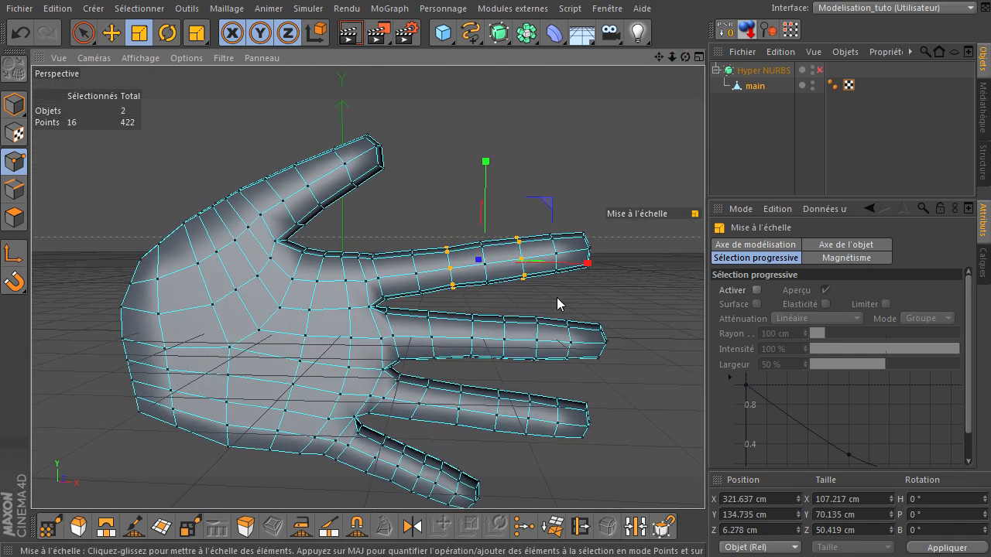
pyautogui.press('u')
pyautogui.press('l')
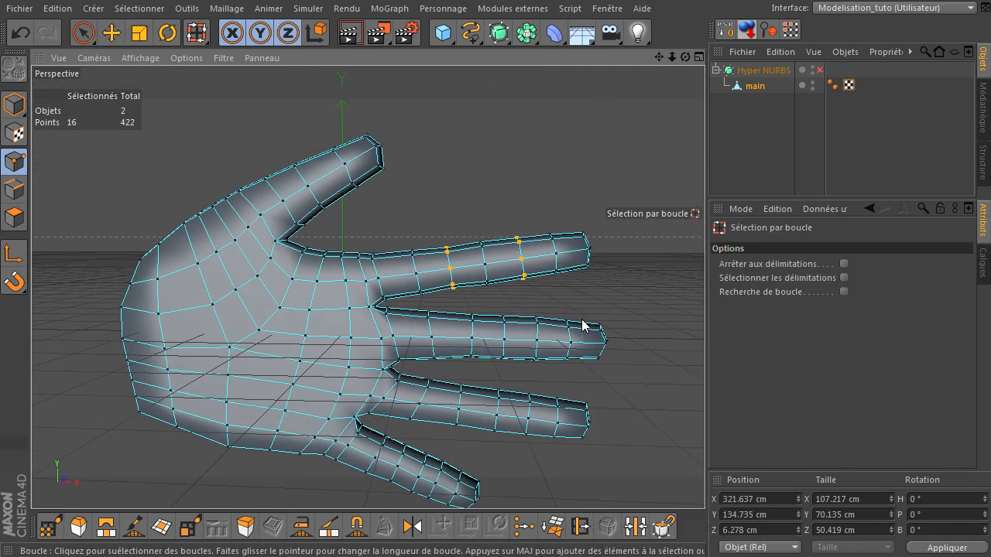
pyautogui.click(535, 338)
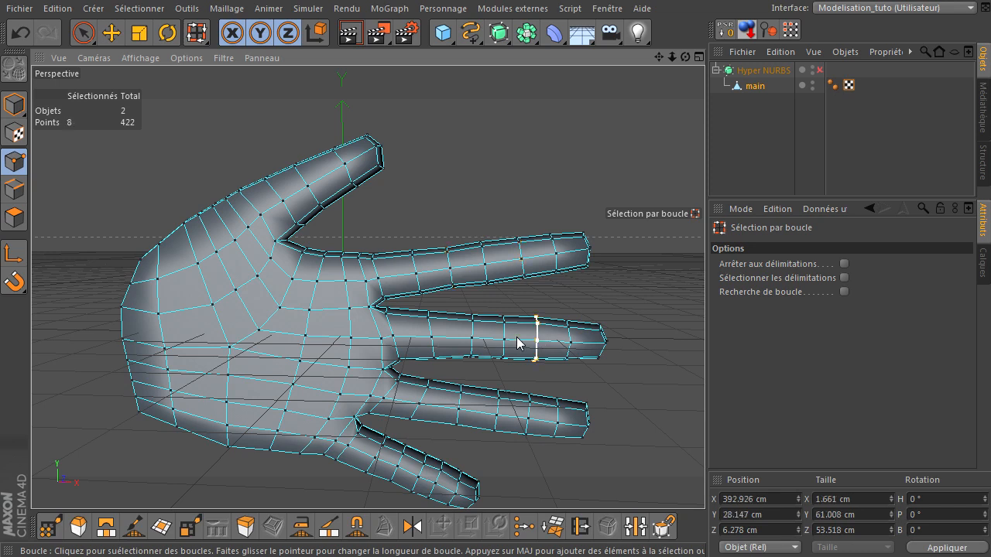
pyautogui.keyDown('shift'); pyautogui.click(475, 335); pyautogui.keyUp('shift')
pyautogui.press('t')
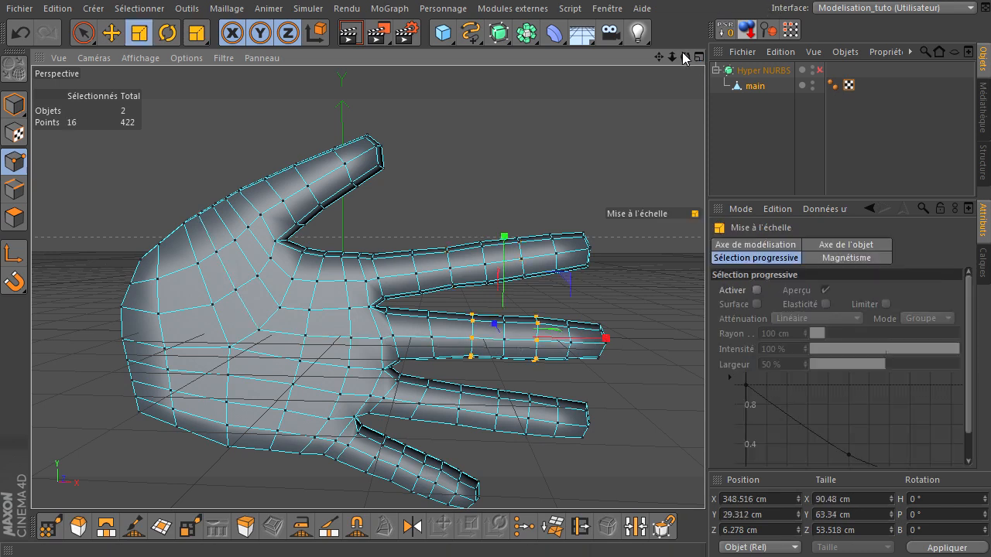
pyautogui.keyDown('alt'); pyautogui.moveTo(704, 380); pyautogui.dragTo(704, 380); pyautogui.keyUp('alt')
pyautogui.moveTo(467, 267); pyautogui.dragTo(474, 287)
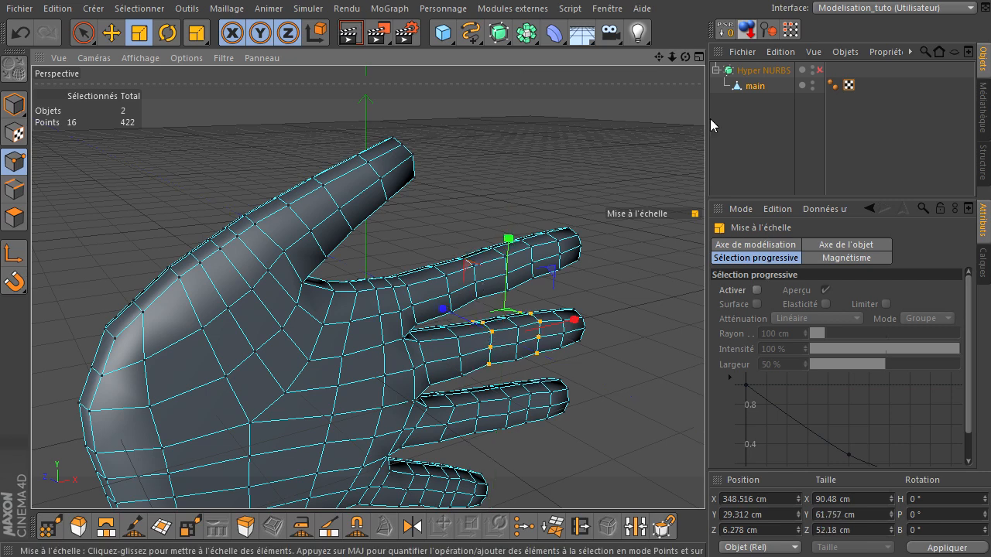
# Select both joint loops of the ring finger and scale them in the YZ plane to about 66.7 by 51.6 cm
pyautogui.moveTo(719, 350); pyautogui.dragTo(705, 379)
pyautogui.press('u')
pyautogui.press('l')
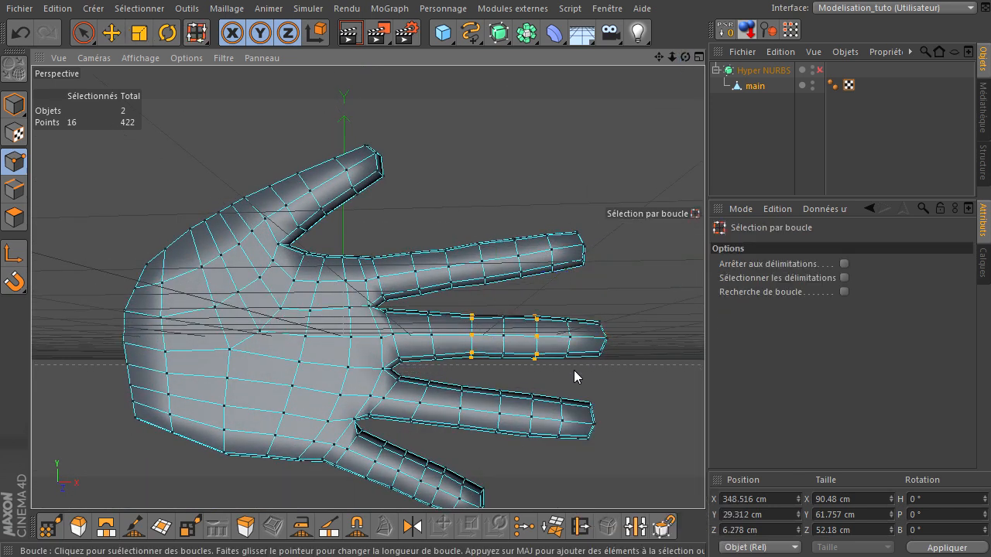
pyautogui.click(532, 431)
pyautogui.keyDown('shift'); pyautogui.click(463, 424); pyautogui.keyUp('shift')
pyautogui.press('t')
pyautogui.moveTo(687, 57)
pyautogui.mouseDown()
pyautogui.moveTo(695, 379)
pyautogui.moveTo(707, 383)
pyautogui.moveTo(685, 63)
pyautogui.mouseUp()
pyautogui.moveTo(467, 333); pyautogui.dragTo(479, 370)
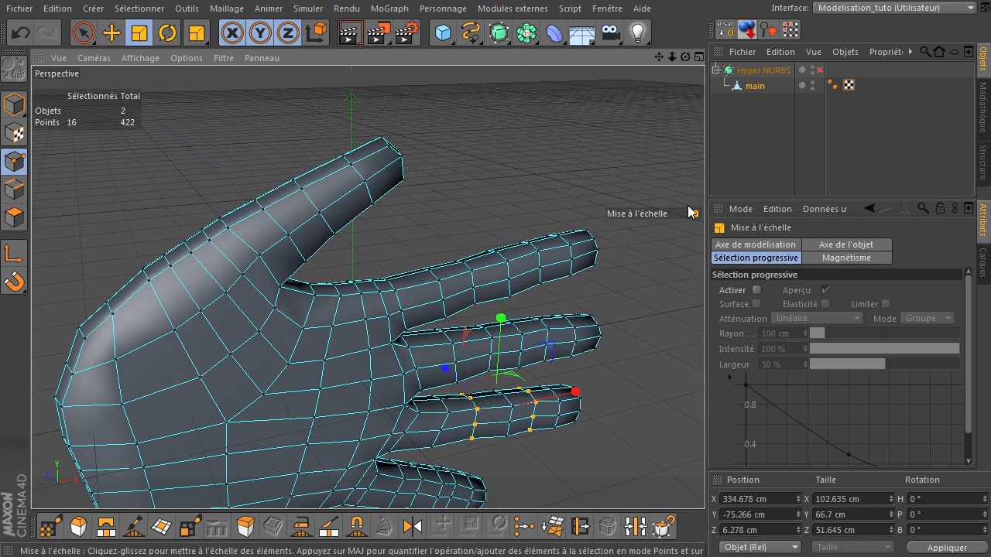
# Select both joint loops of the little finger, scale them in the YZ plane to about 72 by 51.4 cm, and clear the selection
pyautogui.moveTo(658, 60)
pyautogui.mouseDown()
pyautogui.moveTo(705, 379)
pyautogui.moveTo(658, 60)
pyautogui.mouseUp()
pyautogui.press('u')
pyautogui.press('l')
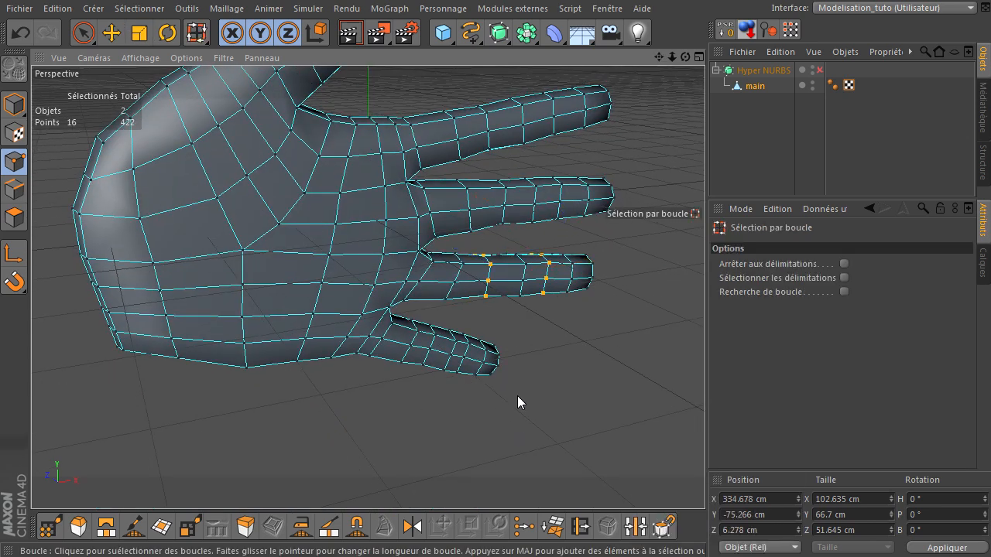
pyautogui.click(465, 353)
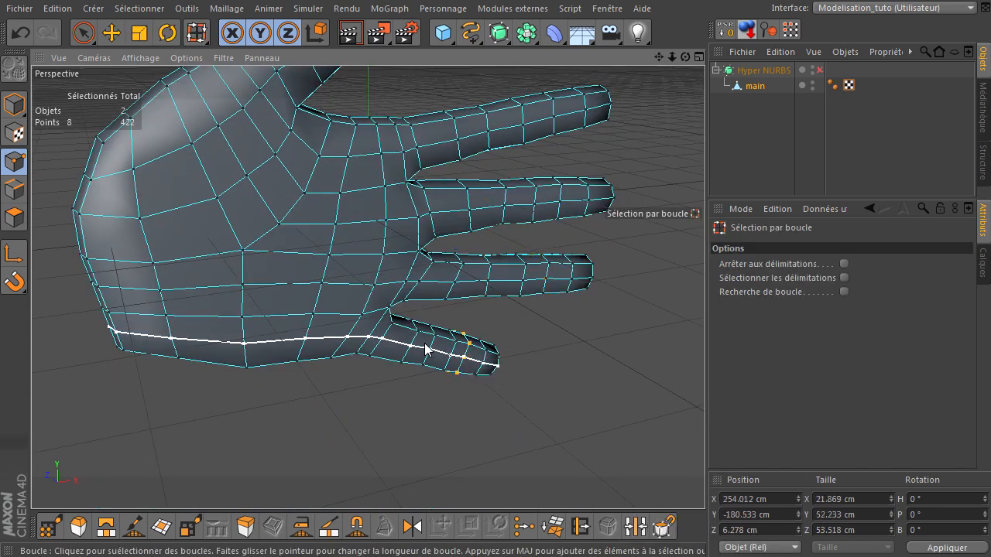
pyautogui.keyDown('shift'); pyautogui.click(428, 346); pyautogui.keyUp('shift')
pyautogui.press('t')
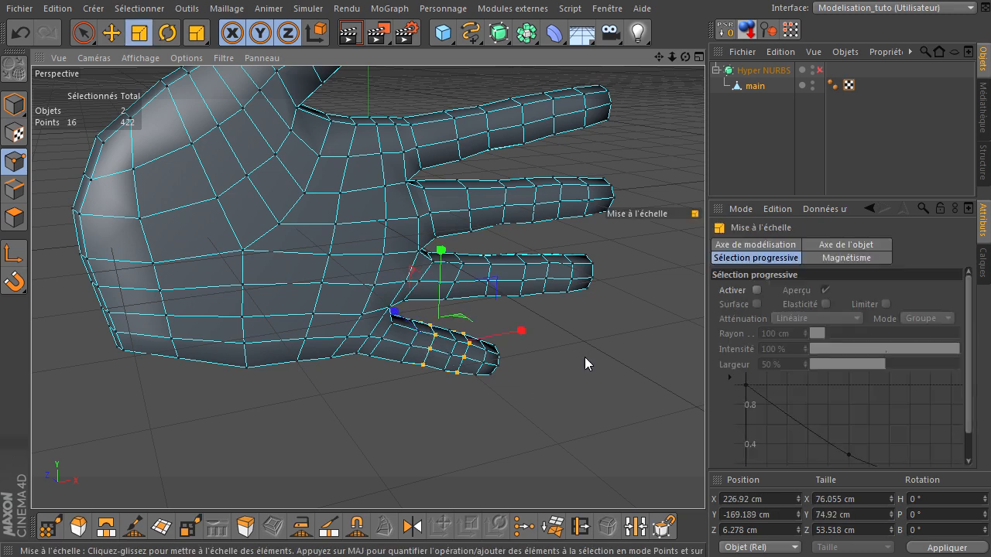
pyautogui.moveTo(684, 57); pyautogui.dragTo(704, 379)
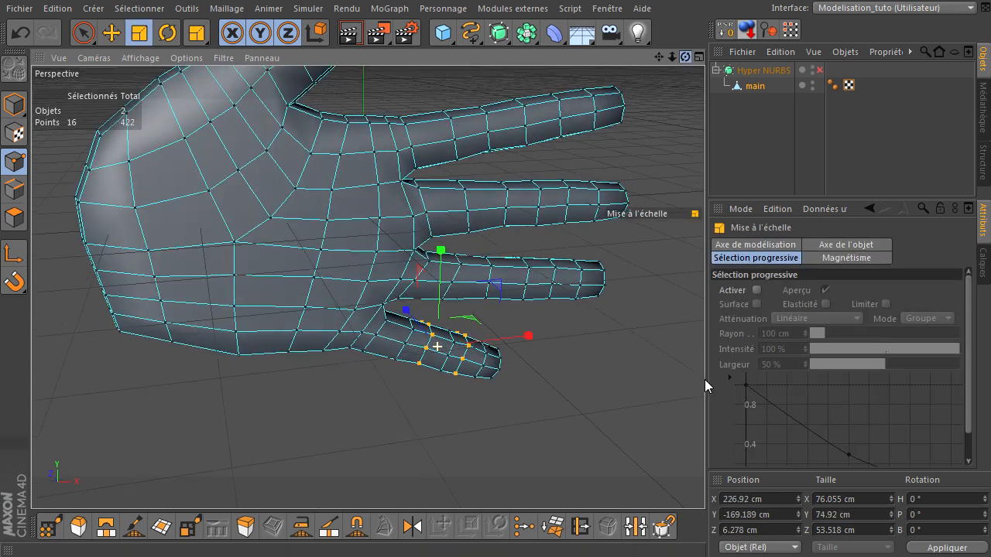
pyautogui.moveTo(413, 281)
pyautogui.mouseDown()
pyautogui.moveTo(420, 270)
pyautogui.moveTo(409, 291)
pyautogui.mouseUp()
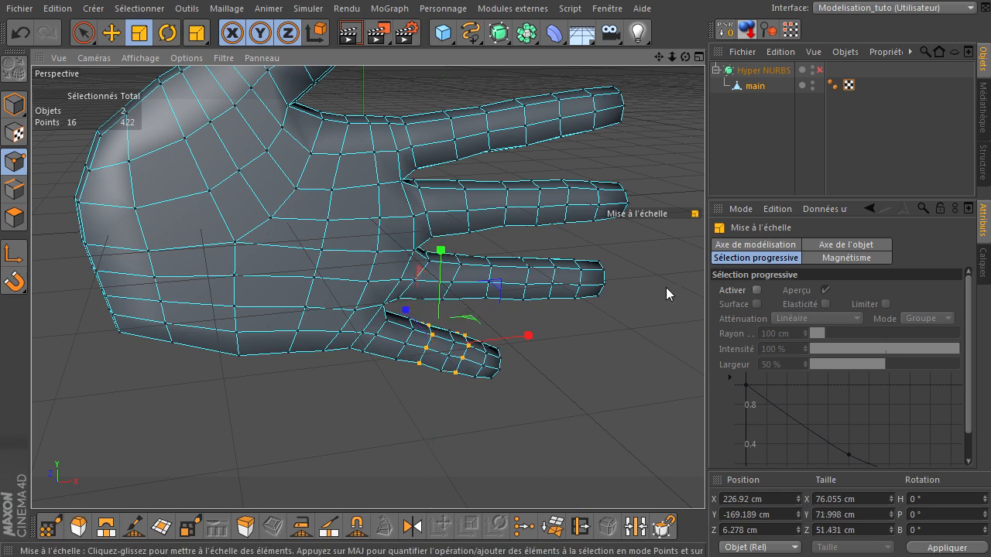
pyautogui.click(586, 367)
# Enable the Hyper NURBS to inspect the smoothed hand from several angles, then disable it and reselect the main mesh
pyautogui.moveTo(684, 57); pyautogui.dragTo(701, 380)
pyautogui.click(817, 71)
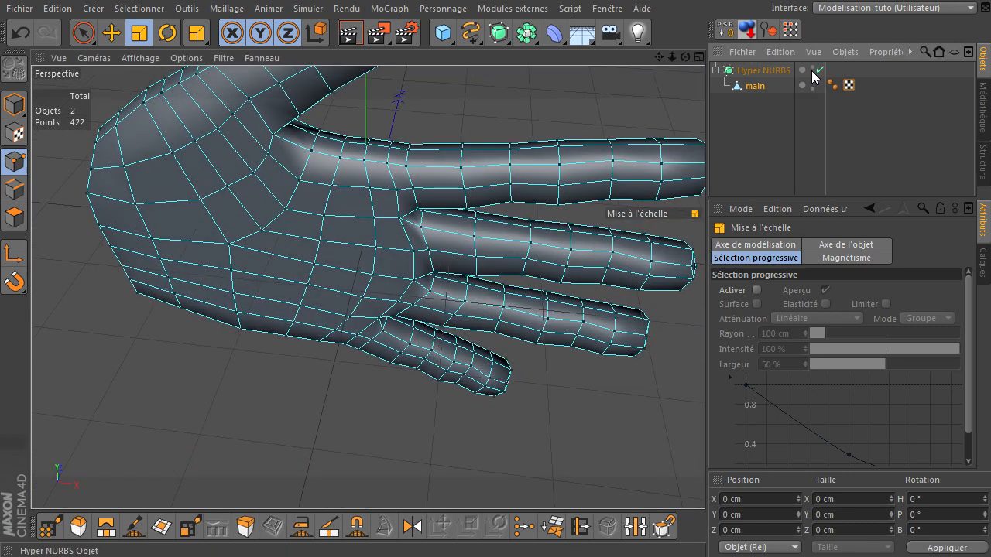
pyautogui.click(731, 140)
pyautogui.moveTo(658, 57); pyautogui.dragTo(704, 379)
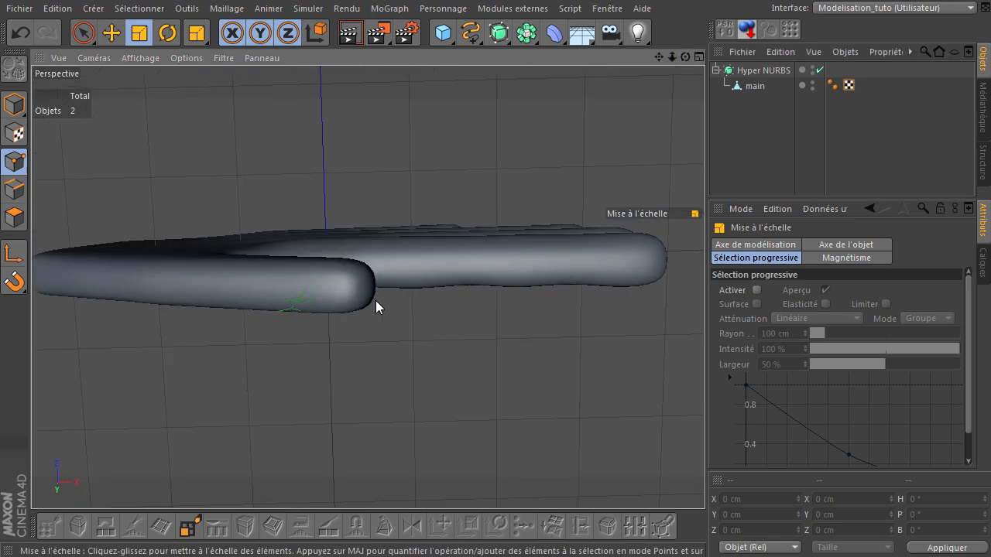
pyautogui.moveTo(685, 57); pyautogui.dragTo(798, 414)
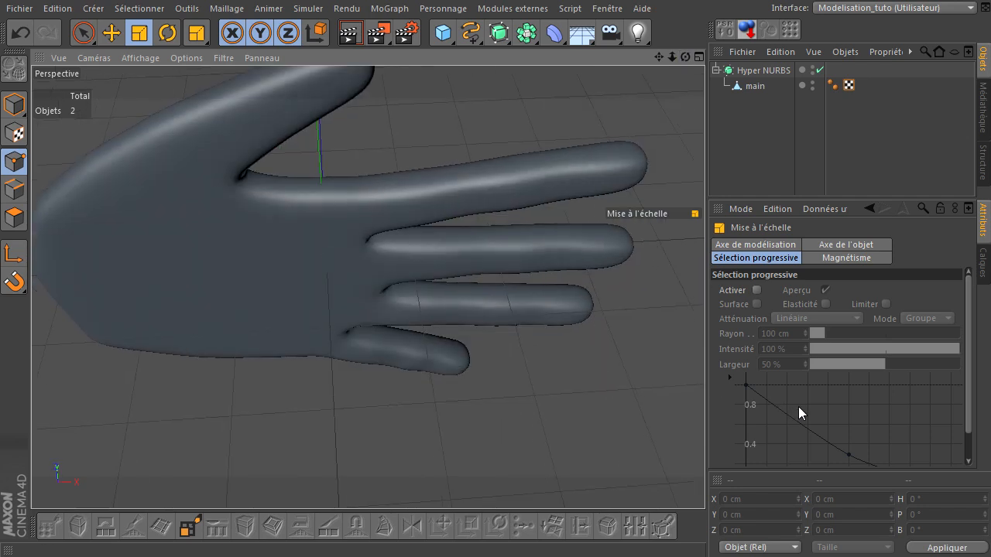
pyautogui.click(820, 71)
pyautogui.click(763, 87)
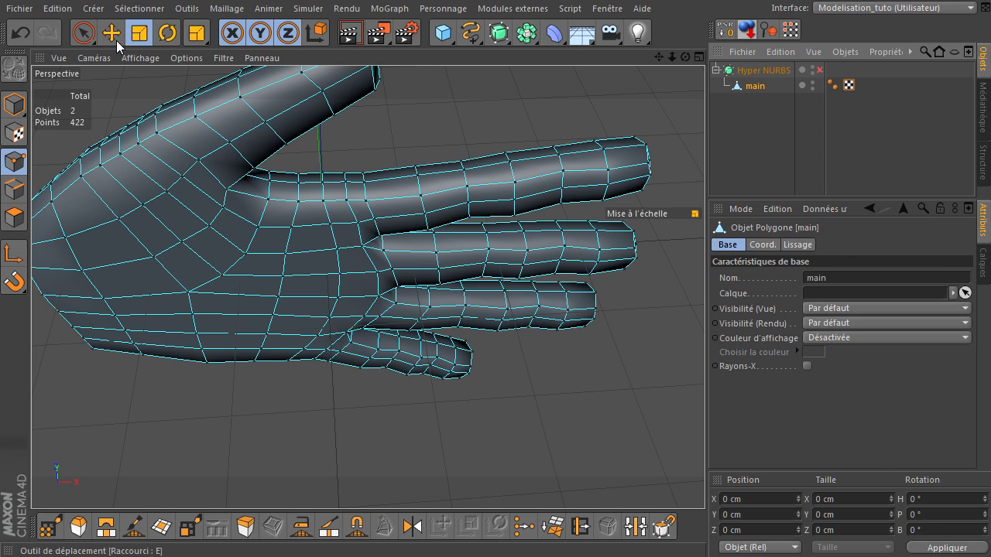
# Select the middle +Z-side point on both joint loops of all four fingers, shift them about 5.3 cm inward along Z, and clear the selection
pyautogui.click(140, 58)
pyautogui.click(165, 98)
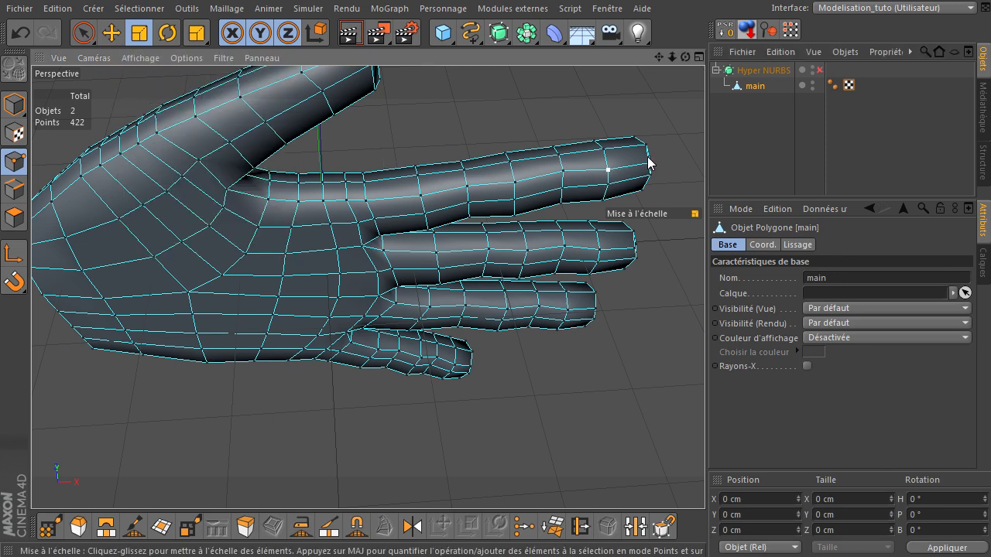
pyautogui.moveTo(685, 57); pyautogui.dragTo(706, 383)
pyautogui.moveTo(659, 57); pyautogui.dragTo(705, 380)
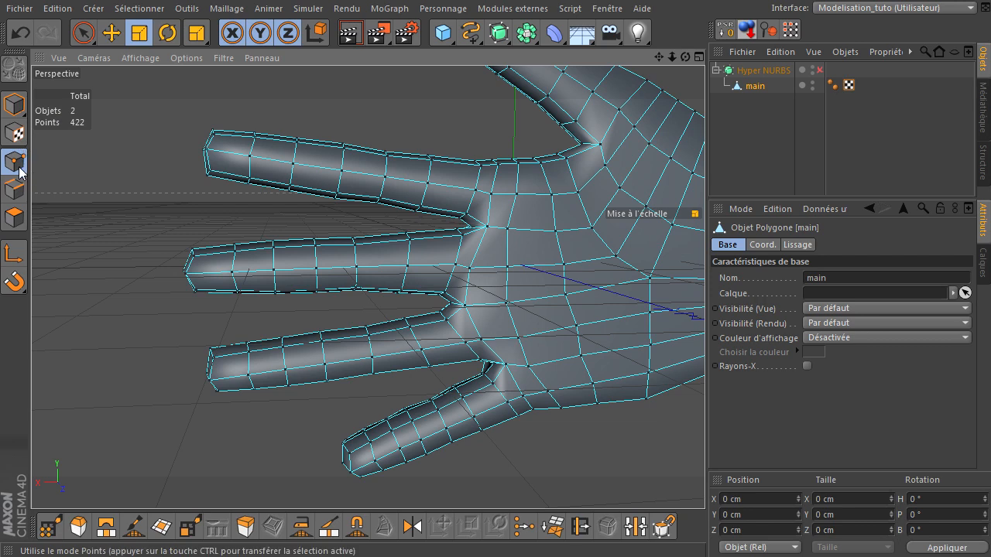
pyautogui.click(84, 33)
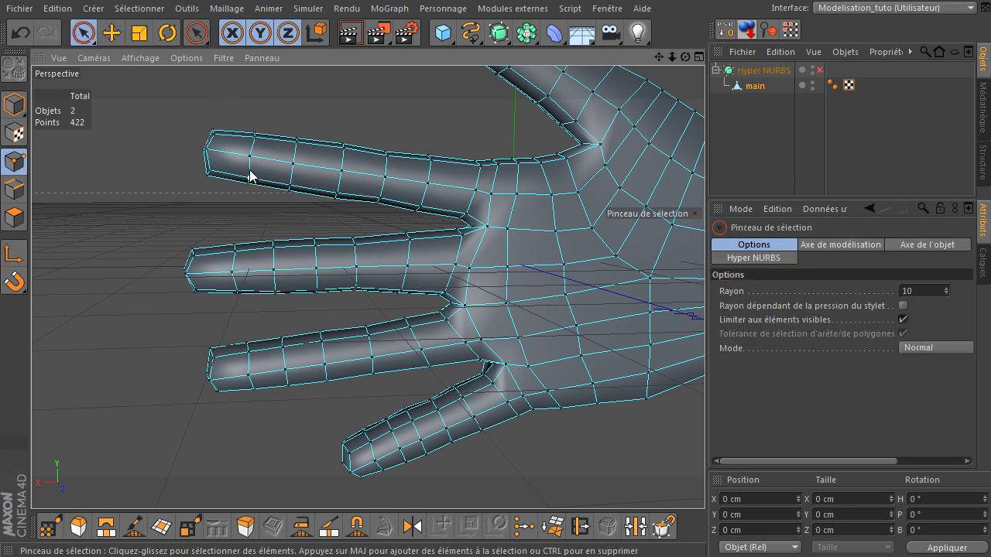
pyautogui.click(294, 160)
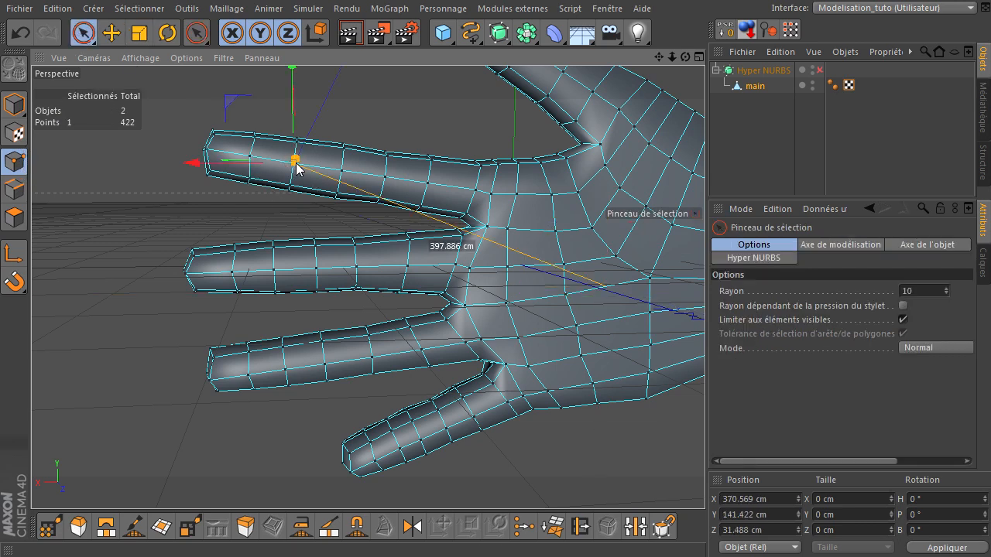
pyautogui.click(335, 116)
pyautogui.click(294, 161)
pyautogui.keyDown('shift'); pyautogui.click(384, 178); pyautogui.keyUp('shift')
pyautogui.keyDown('shift'); pyautogui.click(356, 267); pyautogui.keyUp('shift')
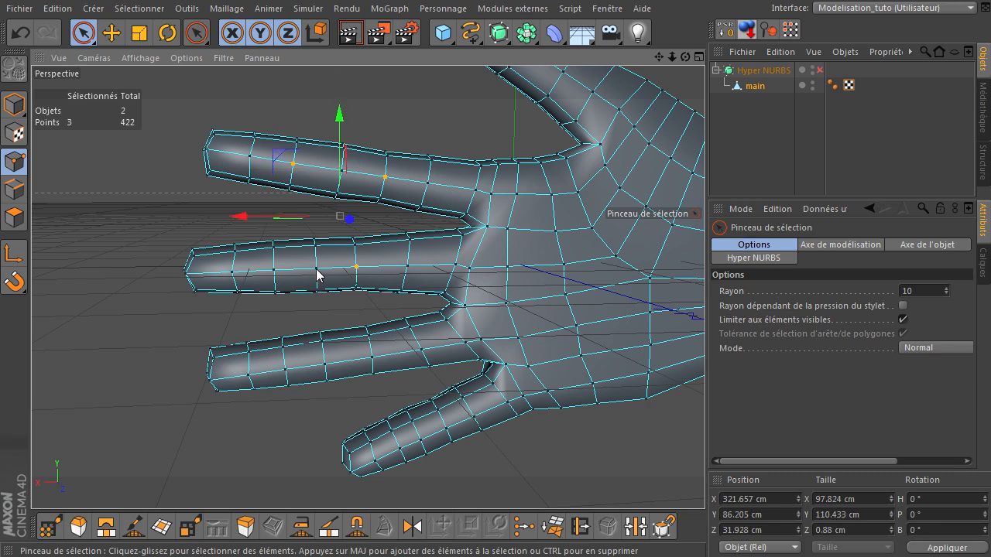
pyautogui.keyDown('shift'); pyautogui.click(275, 270); pyautogui.keyUp('shift')
pyautogui.keyDown('shift'); pyautogui.click(287, 371); pyautogui.keyUp('shift')
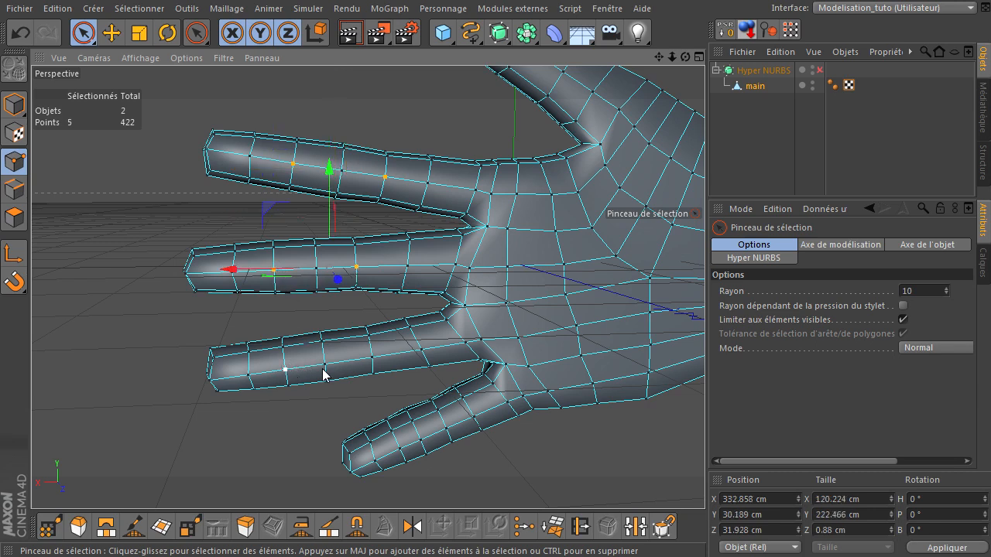
pyautogui.keyDown('shift'); pyautogui.click(373, 360); pyautogui.keyUp('shift')
pyautogui.keyDown('shift'); pyautogui.click(400, 450); pyautogui.keyUp('shift')
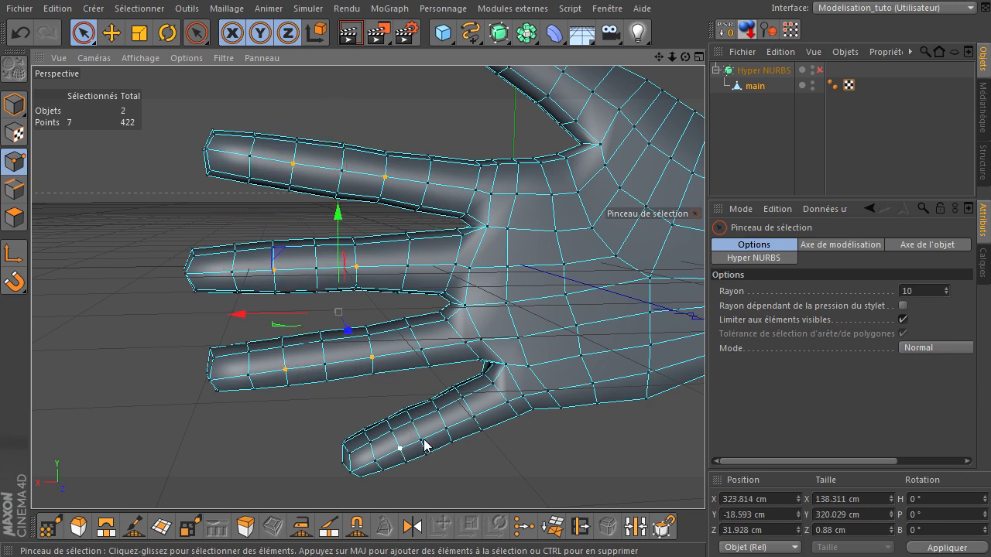
pyautogui.keyDown('shift'); pyautogui.click(447, 428); pyautogui.keyUp('shift')
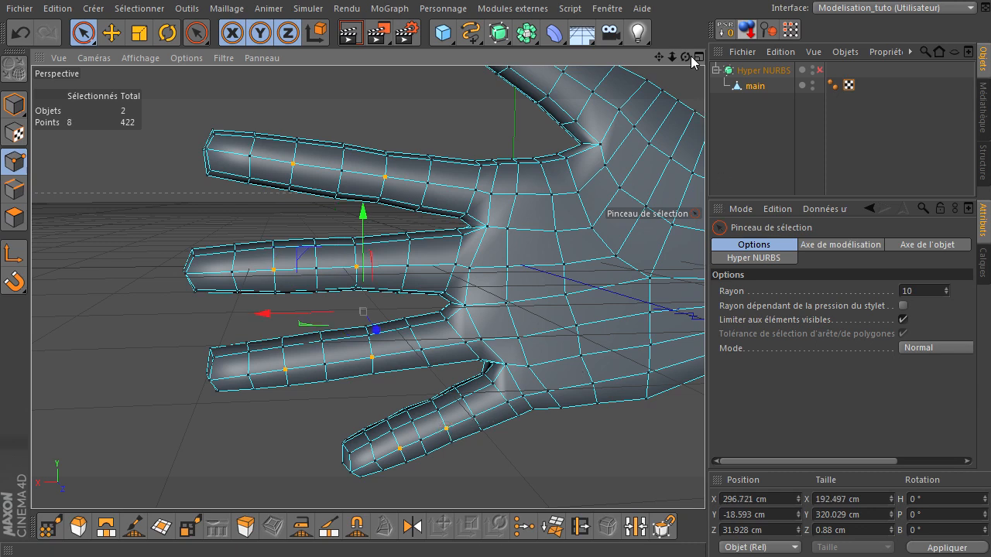
pyautogui.moveTo(704, 379); pyautogui.dragTo(700, 390)
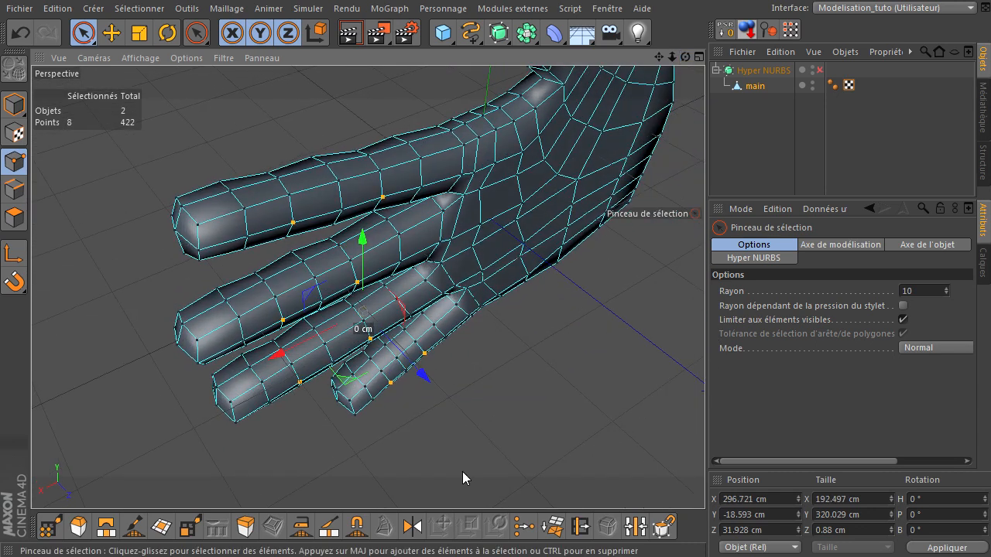
pyautogui.moveTo(426, 383); pyautogui.dragTo(421, 375)
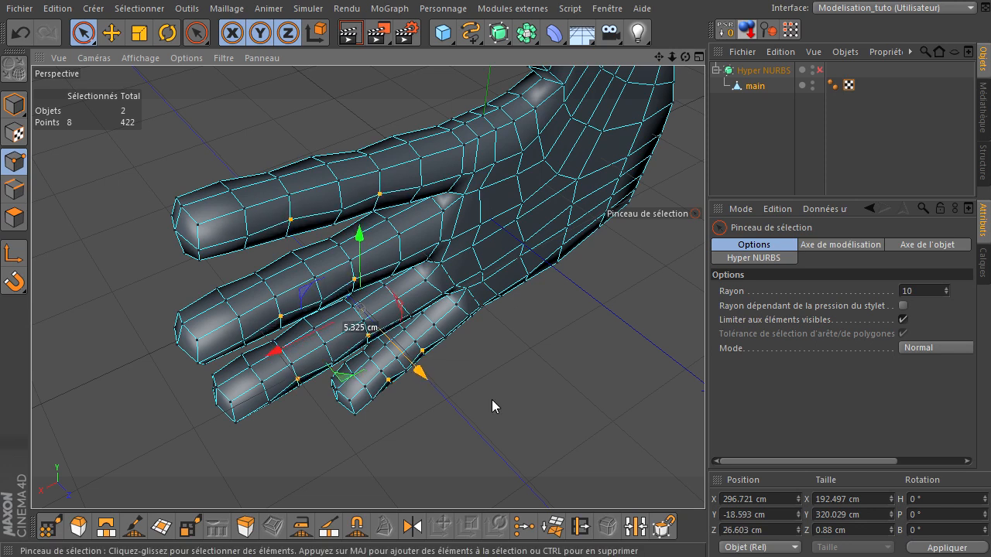
pyautogui.click(500, 338)
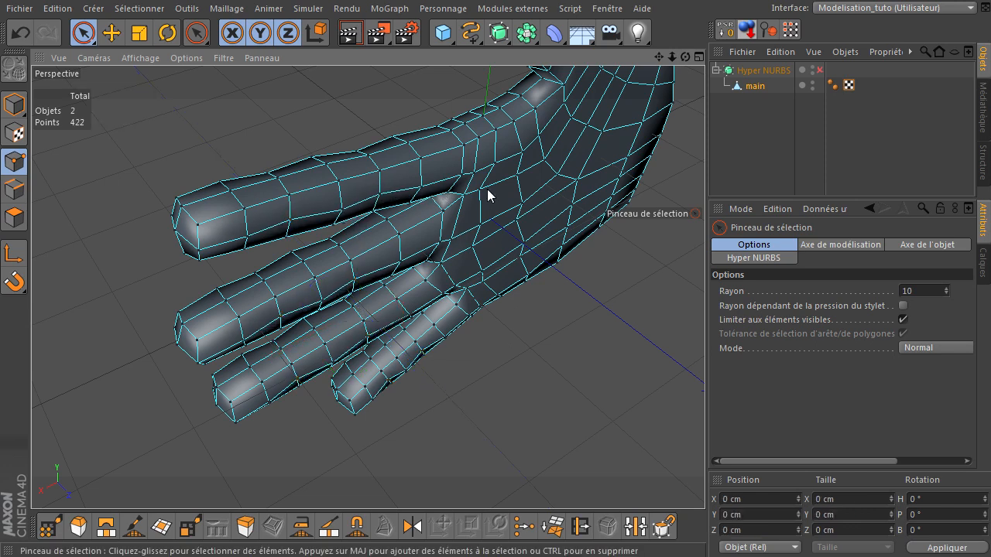
# Enable the Hyper NURBS to examine the smoothed fingers, then disable it and examine the low-poly hand from other angles
pyautogui.moveTo(685, 57); pyautogui.dragTo(704, 379)
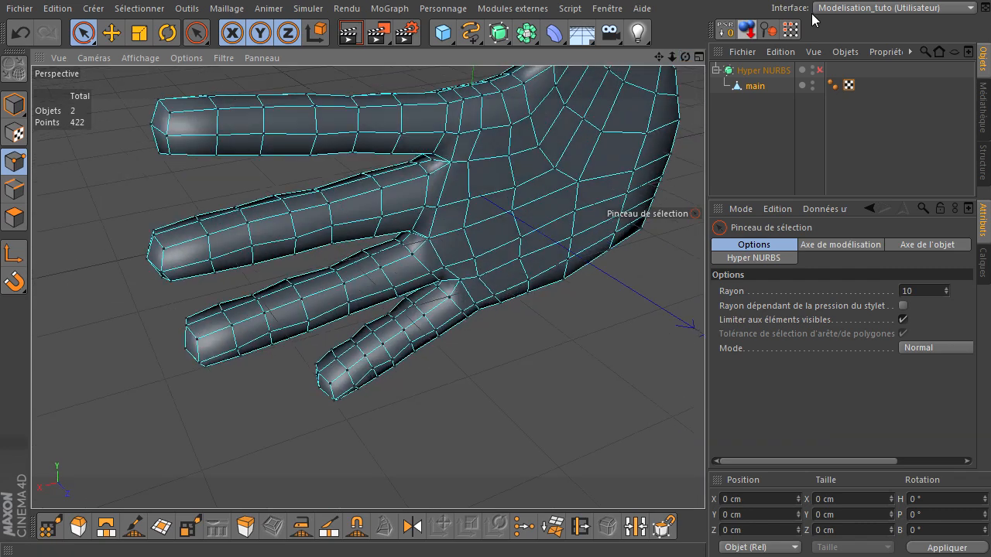
pyautogui.click(818, 69)
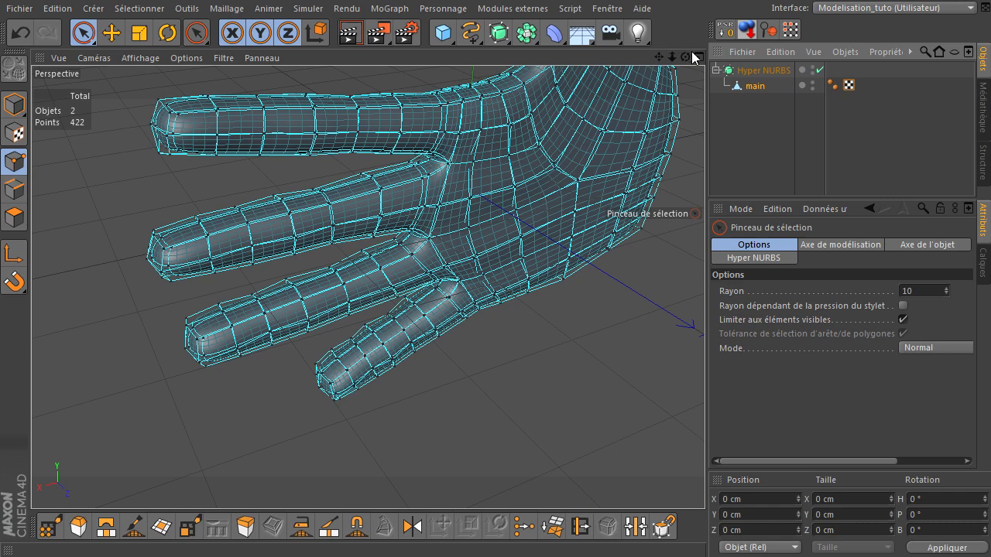
pyautogui.click(755, 149)
pyautogui.moveTo(685, 57); pyautogui.dragTo(708, 380)
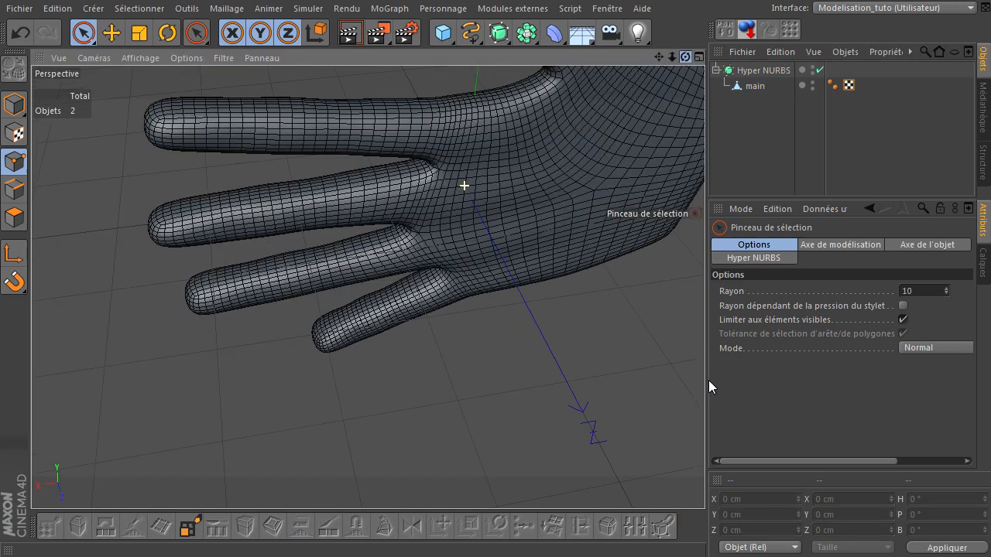
pyautogui.click(819, 70)
pyautogui.moveTo(685, 58); pyautogui.dragTo(731, 383)
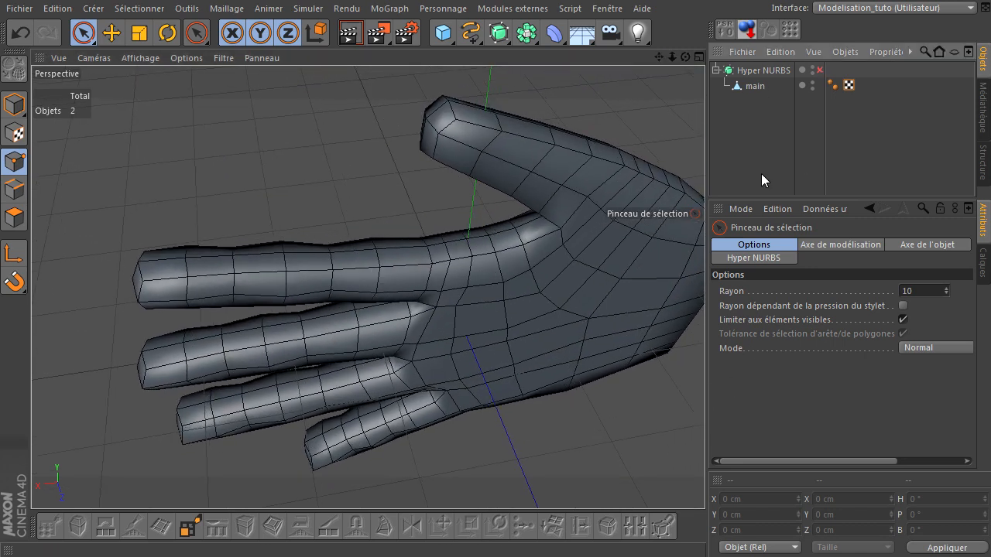
pyautogui.moveTo(685, 57); pyautogui.dragTo(716, 378)
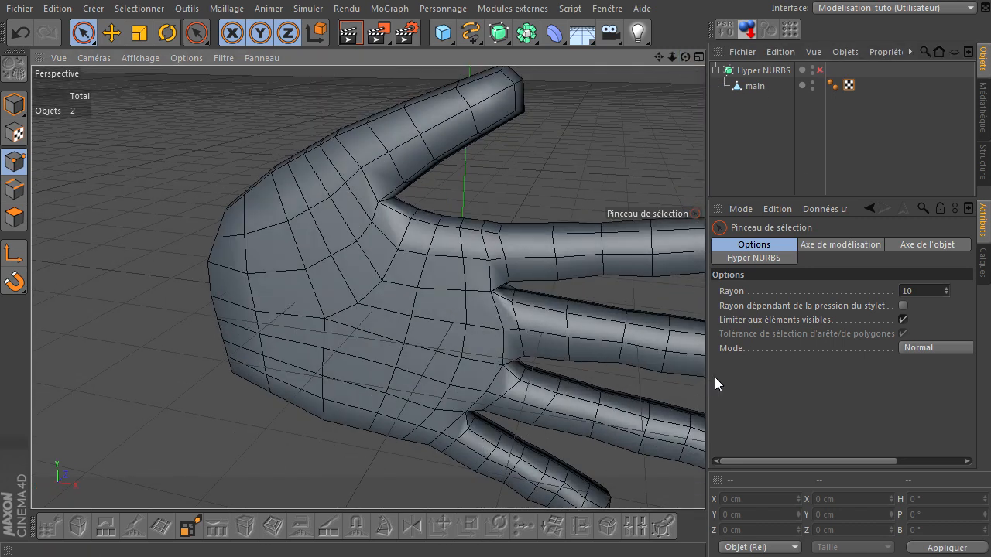
# Loop-select the edges of the main mesh that separate the thumb and its base from the rest of the palm
pyautogui.click(751, 86)
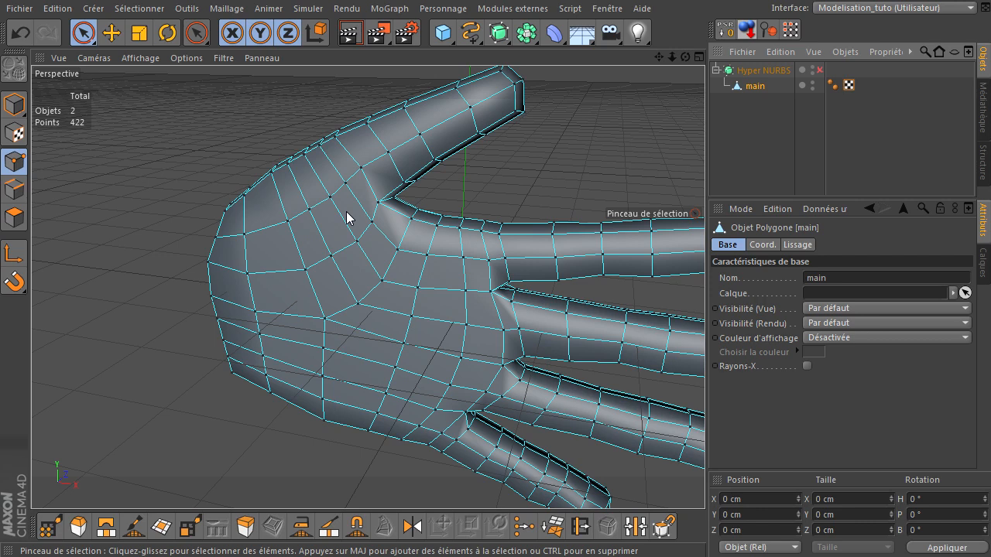
pyautogui.click(15, 189)
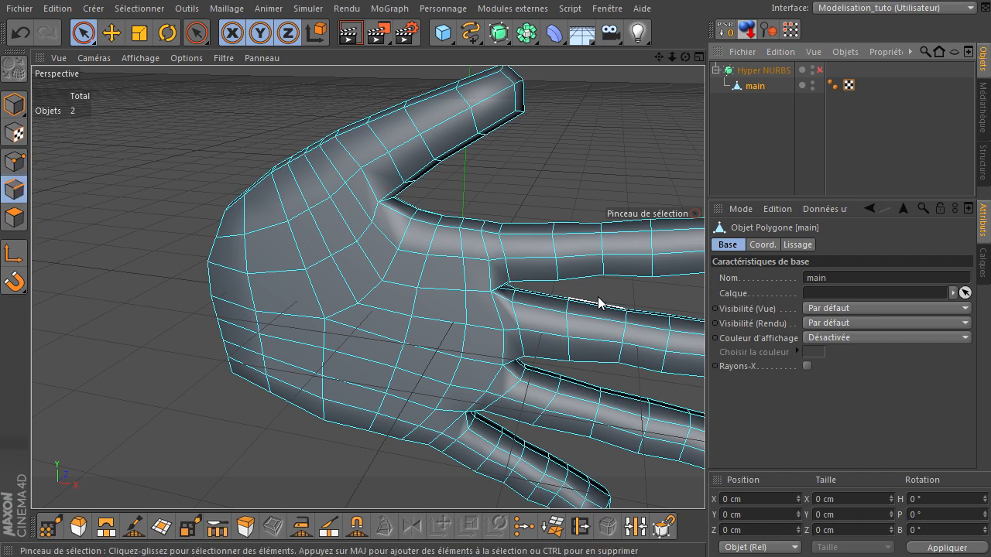
pyautogui.press('u')
pyautogui.press('l')
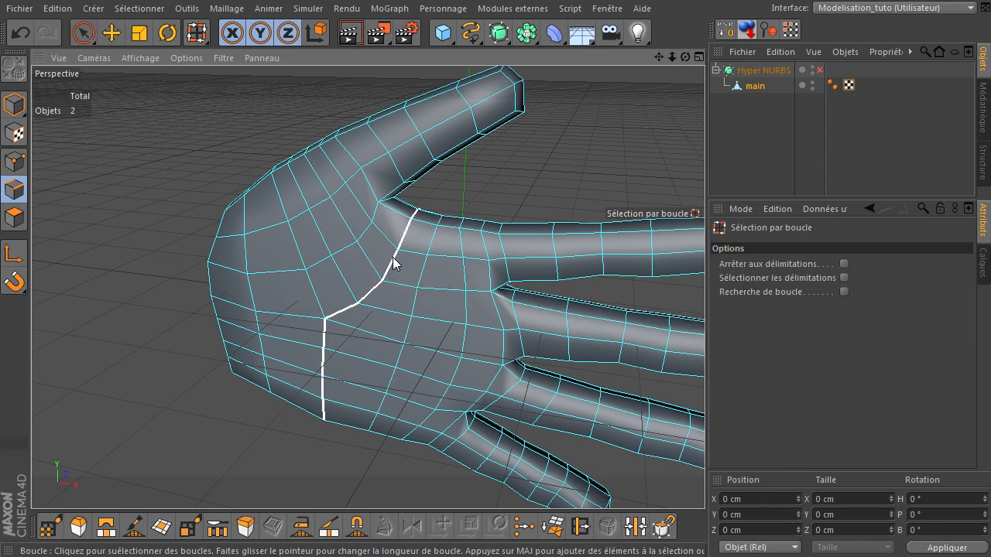
pyautogui.click(414, 222)
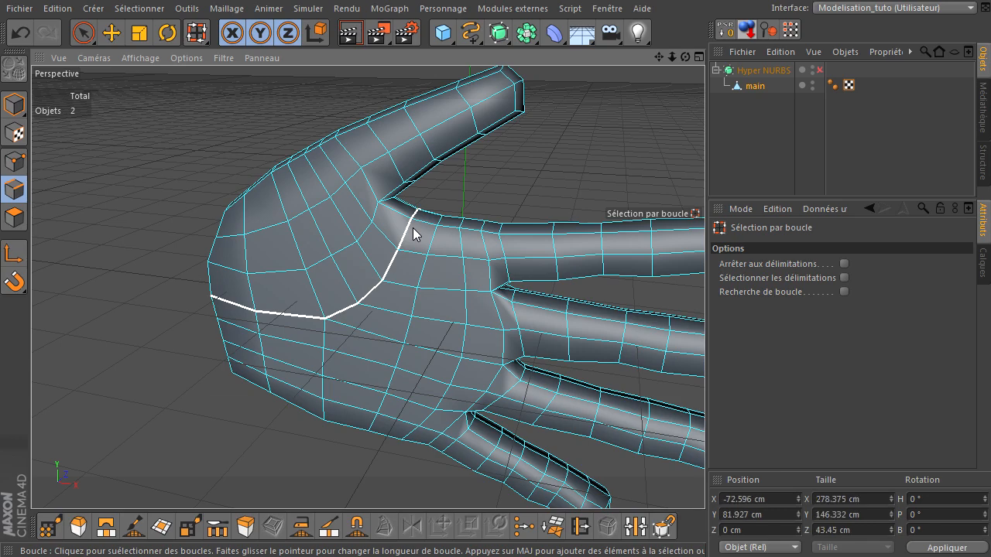
pyautogui.moveTo(705, 381)
pyautogui.keyDown('alt'); pyautogui.mouseDown()
pyautogui.moveTo(696, 381)
pyautogui.moveTo(727, 384)
pyautogui.moveTo(695, 382)
pyautogui.moveTo(704, 380)
pyautogui.mouseUp(); pyautogui.keyUp('alt')
pyautogui.scroll(2, 704, 379)
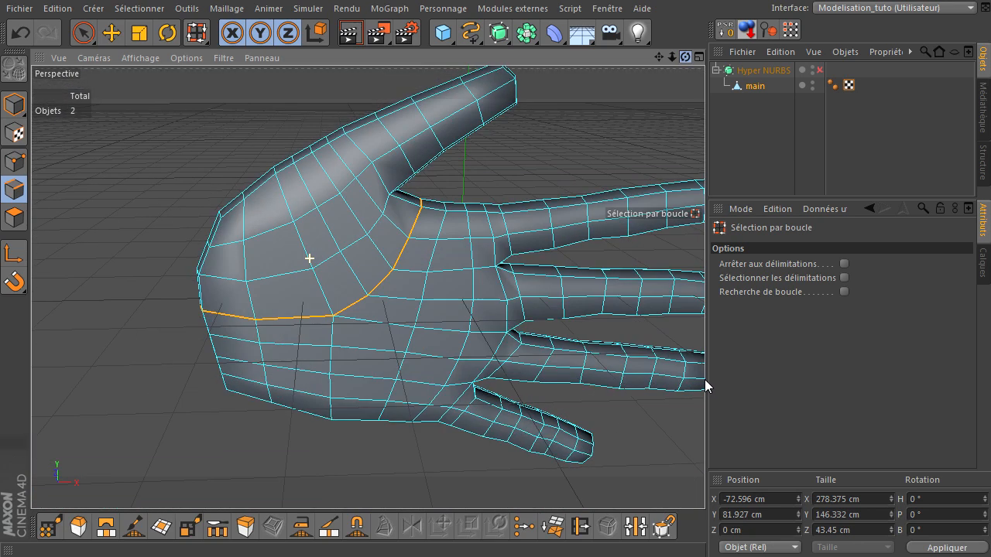
pyautogui.scroll(-3, 705, 380)
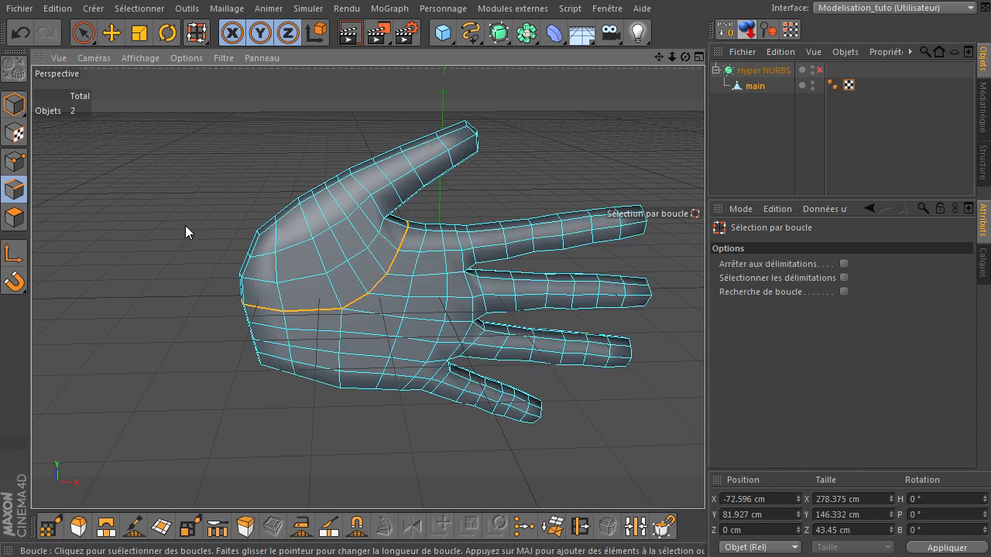
# Use the fill selection to select all thumb and thumb-base polygons enclosed by the selected edge loop
pyautogui.click(147, 9)
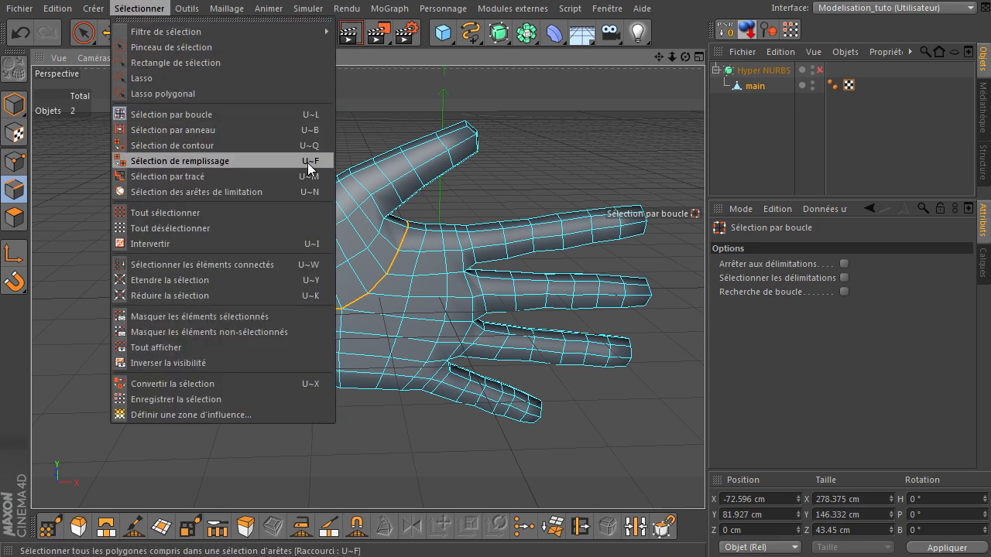
pyautogui.click(682, 32)
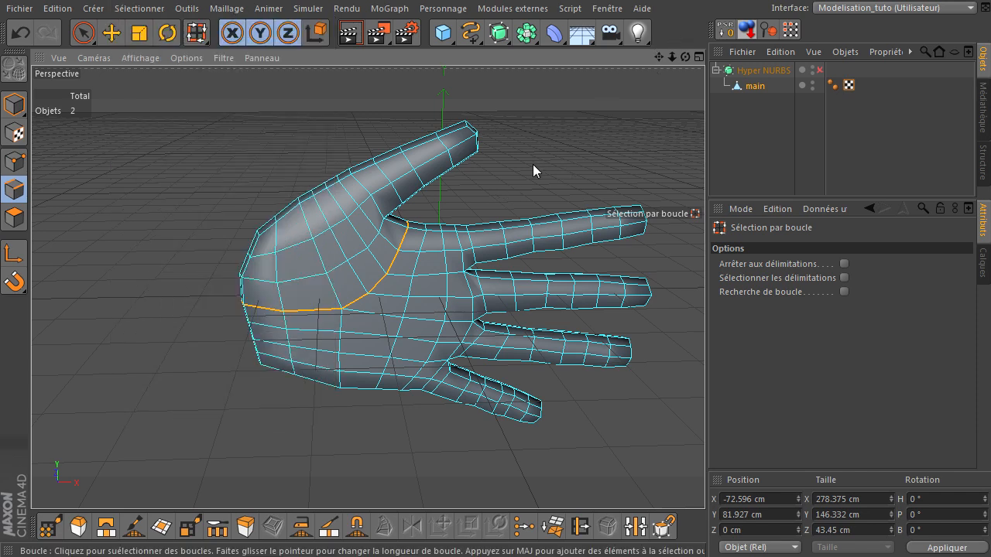
pyautogui.press('u')
pyautogui.press('f')
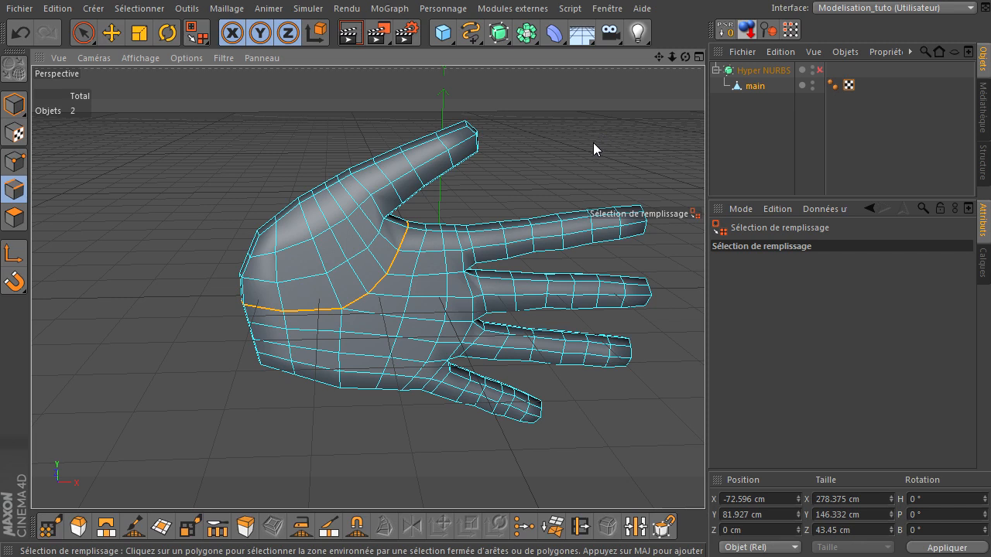
pyautogui.click(469, 279)
pyautogui.click(322, 239)
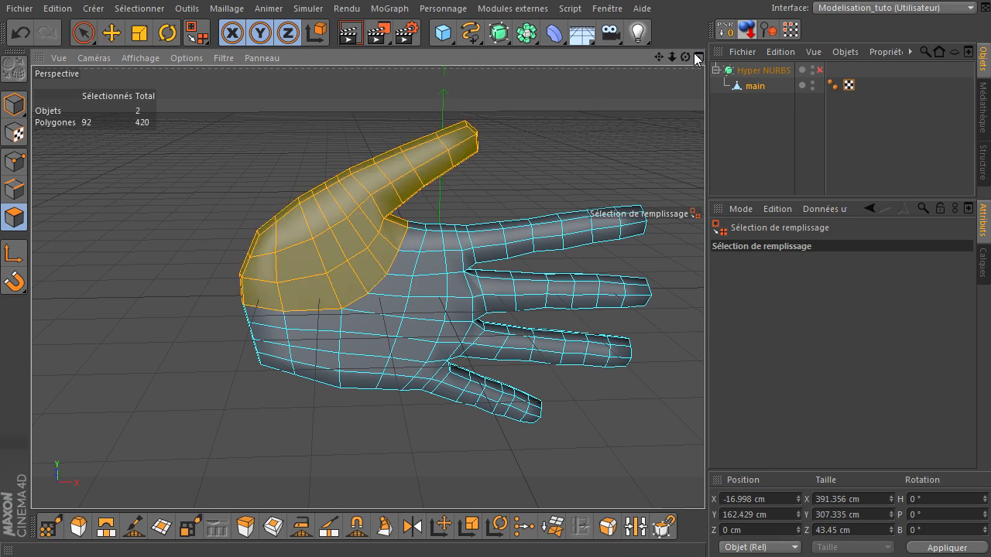
# Rotate the selected thumb polygons around the X axis to tilt the thumb out of the hand's plane
pyautogui.moveTo(684, 55); pyautogui.dragTo(704, 379)
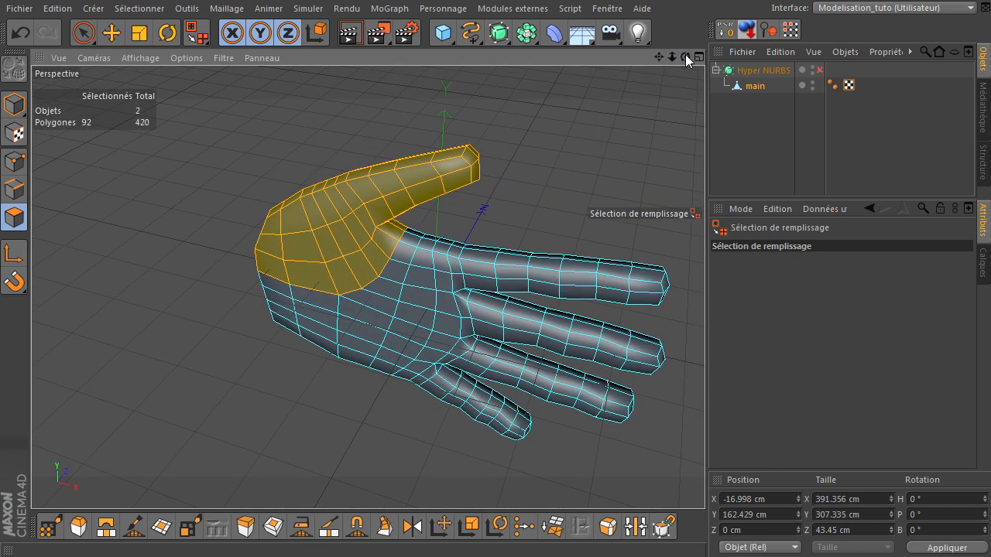
pyautogui.click(167, 35)
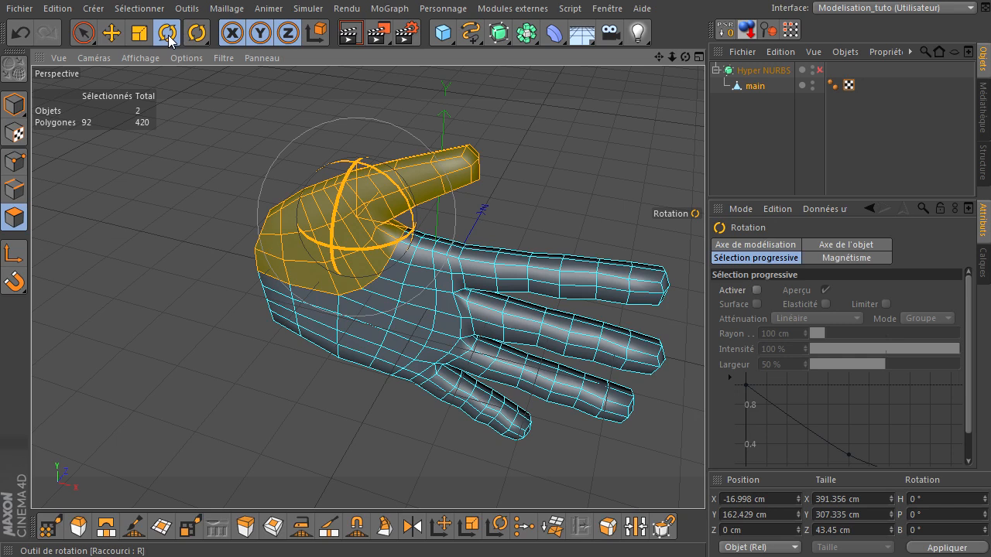
pyautogui.moveTo(343, 179); pyautogui.dragTo(343, 225)
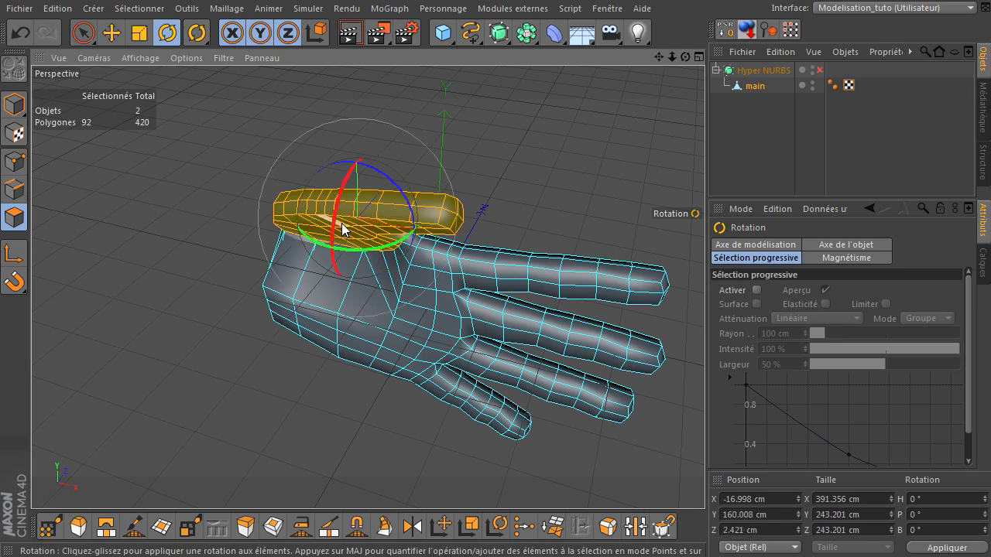
# Move the selected thumb polygons along the Z axis to about Z -80.6 cm
pyautogui.keyDown('alt'); pyautogui.moveTo(708, 382); pyautogui.dragTo(613, 384); pyautogui.keyUp('alt')
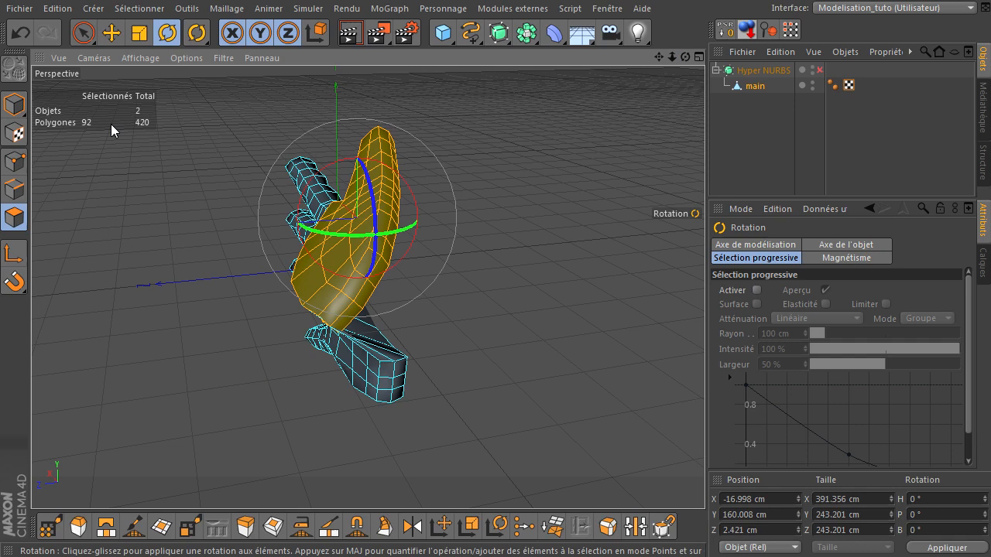
pyautogui.click(108, 35)
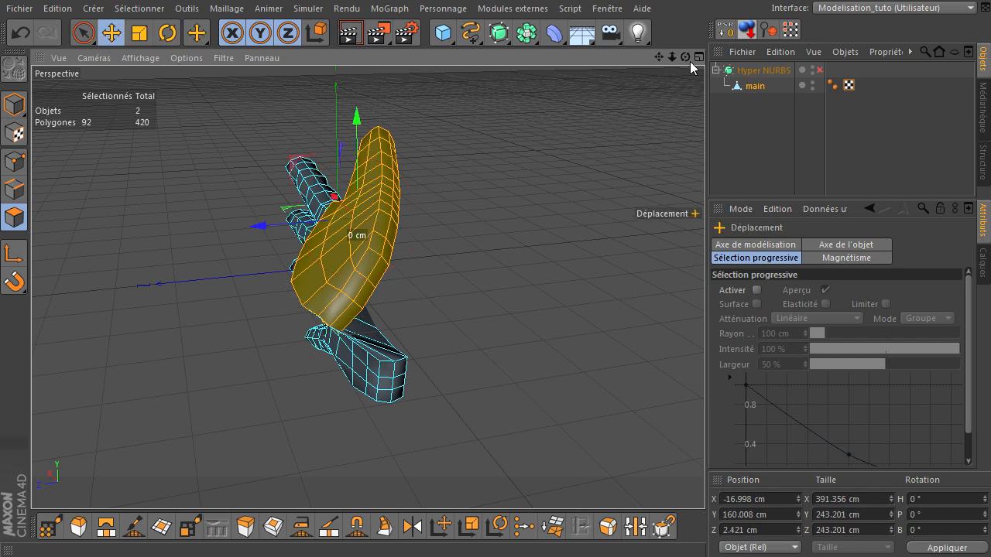
pyautogui.moveTo(704, 380)
pyautogui.keyDown('alt'); pyautogui.mouseDown()
pyautogui.moveTo(692, 380)
pyautogui.moveTo(704, 380)
pyautogui.mouseUp(); pyautogui.keyUp('alt')
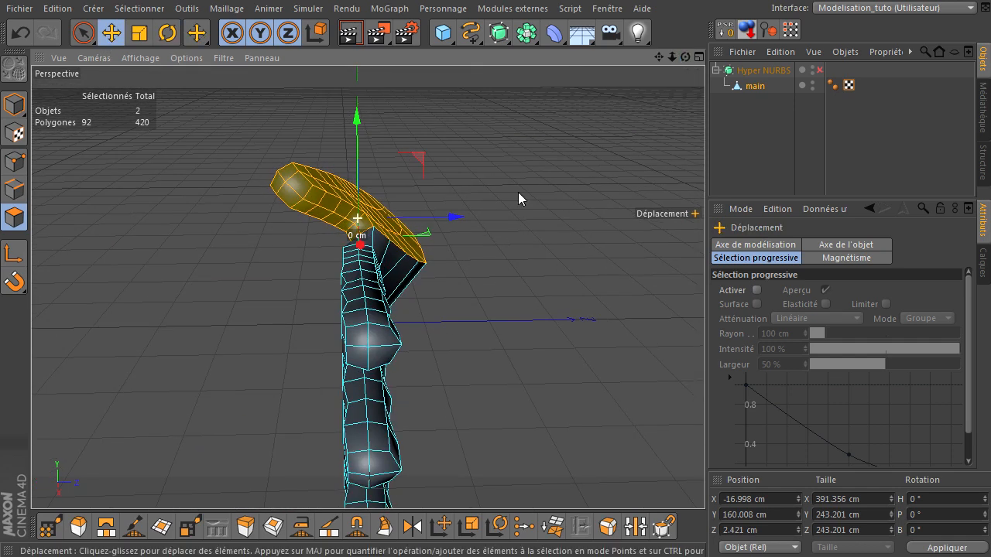
pyautogui.moveTo(461, 220); pyautogui.dragTo(413, 237)
pyautogui.moveTo(706, 379)
pyautogui.keyDown('alt'); pyautogui.mouseDown()
pyautogui.moveTo(713, 382)
pyautogui.moveTo(700, 380)
pyautogui.mouseUp(); pyautogui.keyUp('alt')
pyautogui.moveTo(407, 220)
pyautogui.mouseDown()
pyautogui.moveTo(388, 223)
pyautogui.moveTo(394, 214)
pyautogui.mouseUp()
# Rotate the selected thumb polygons around the Y axis to angle the thumb relative to the palm
pyautogui.moveTo(705, 379)
pyautogui.keyDown('alt'); pyautogui.mouseDown()
pyautogui.moveTo(686, 380)
pyautogui.moveTo(706, 379)
pyautogui.mouseUp(); pyautogui.keyUp('alt')
pyautogui.click(172, 34)
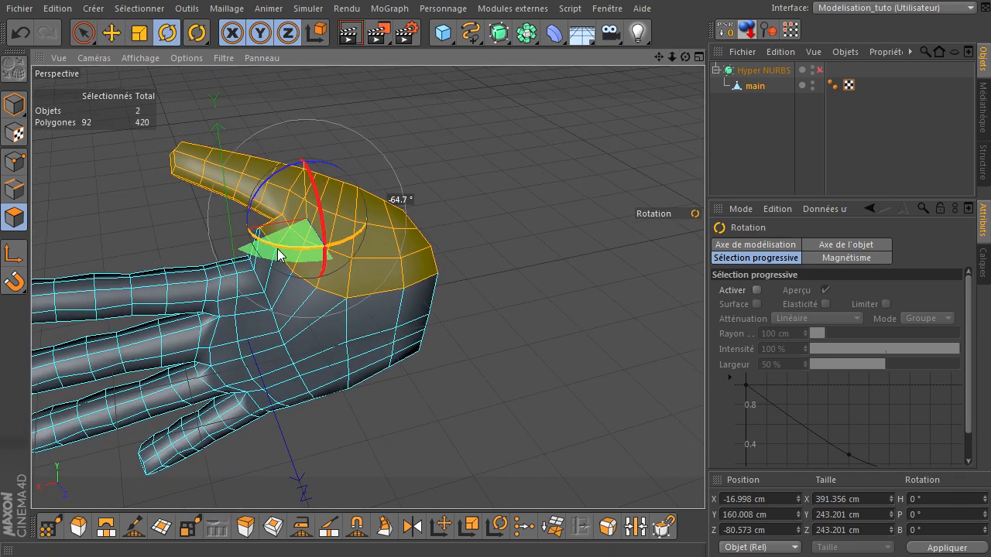
pyautogui.moveTo(285, 249); pyautogui.dragTo(300, 249)
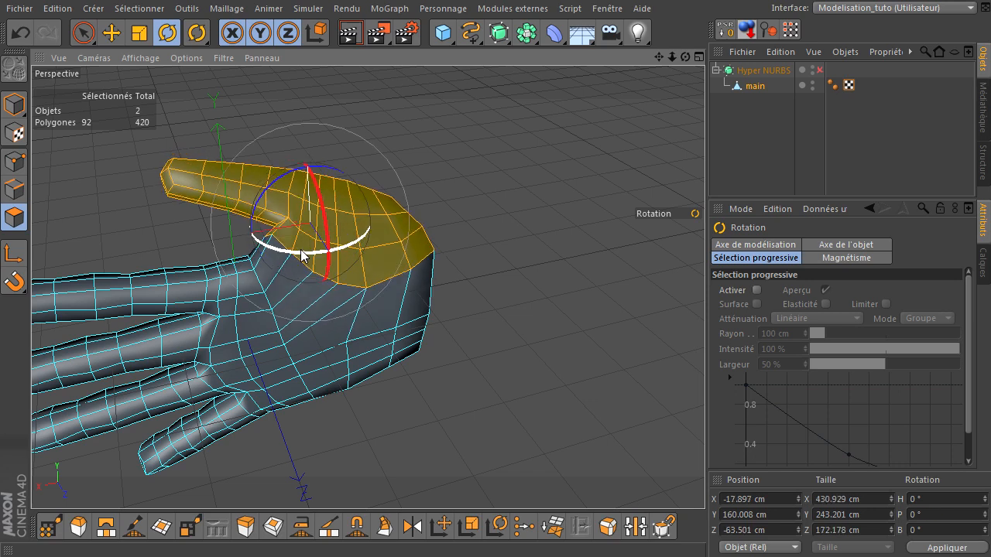
pyautogui.moveTo(689, 385)
pyautogui.mouseDown()
pyautogui.moveTo(715, 380)
pyautogui.moveTo(704, 379)
pyautogui.mouseUp()
pyautogui.moveTo(660, 56); pyautogui.dragTo(704, 379)
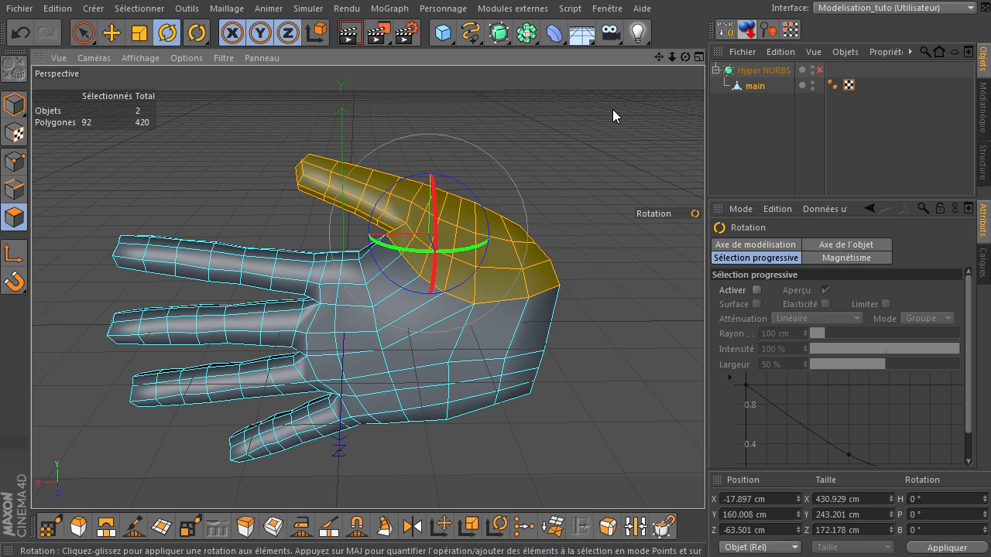
# Deselect the thumb polygons, switch to edge editing and clear the leftover edge loop selection
pyautogui.click(612, 109)
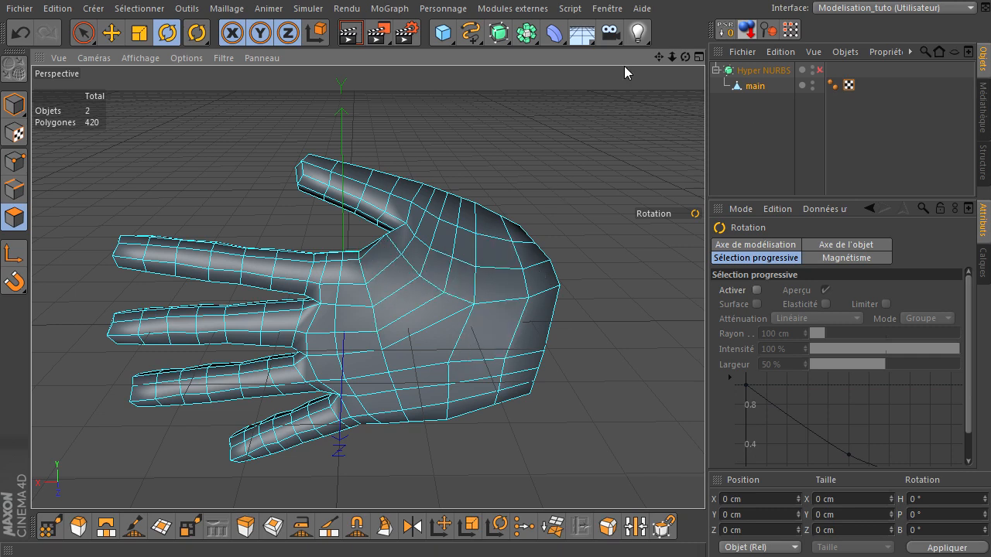
pyautogui.moveTo(705, 379); pyautogui.dragTo(683, 60)
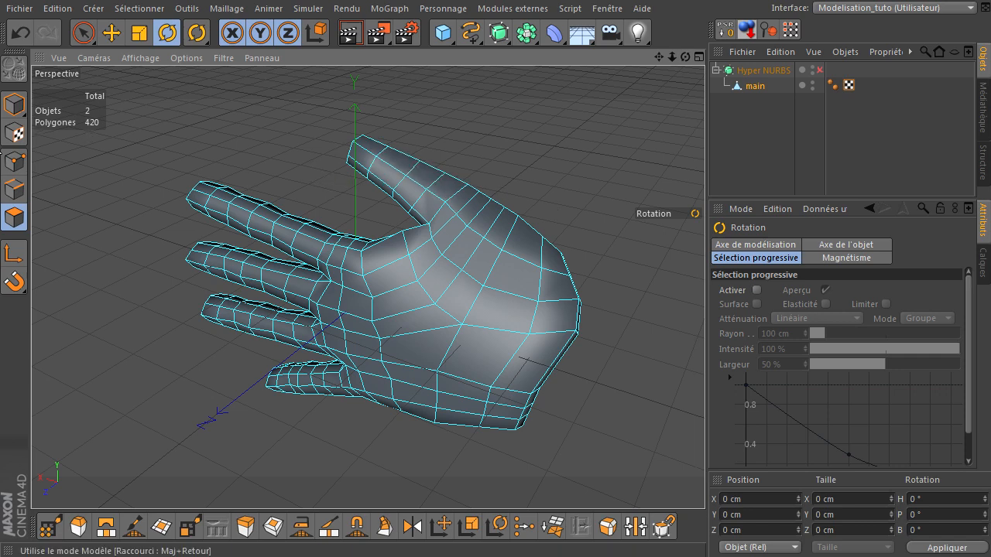
pyautogui.click(17, 190)
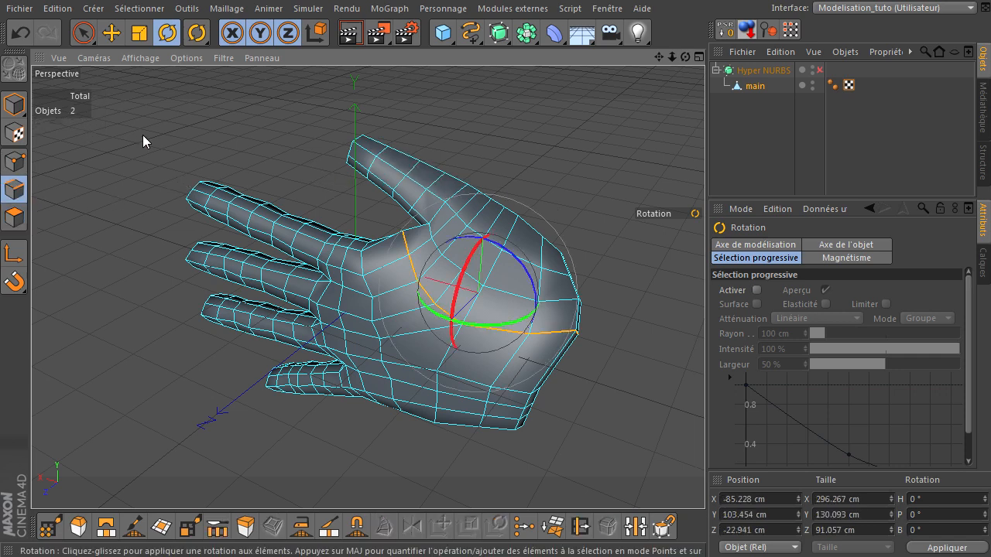
pyautogui.click(85, 34)
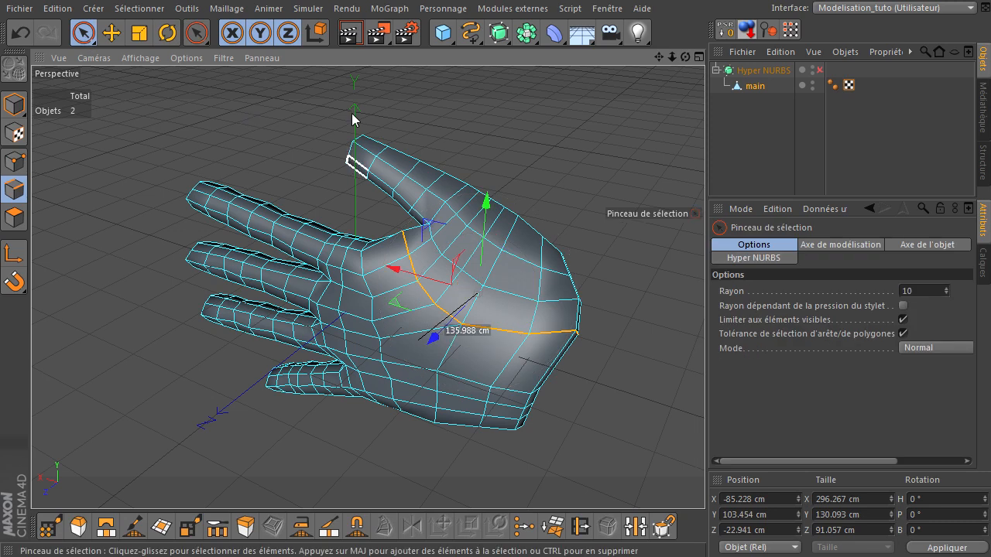
pyautogui.click(288, 139)
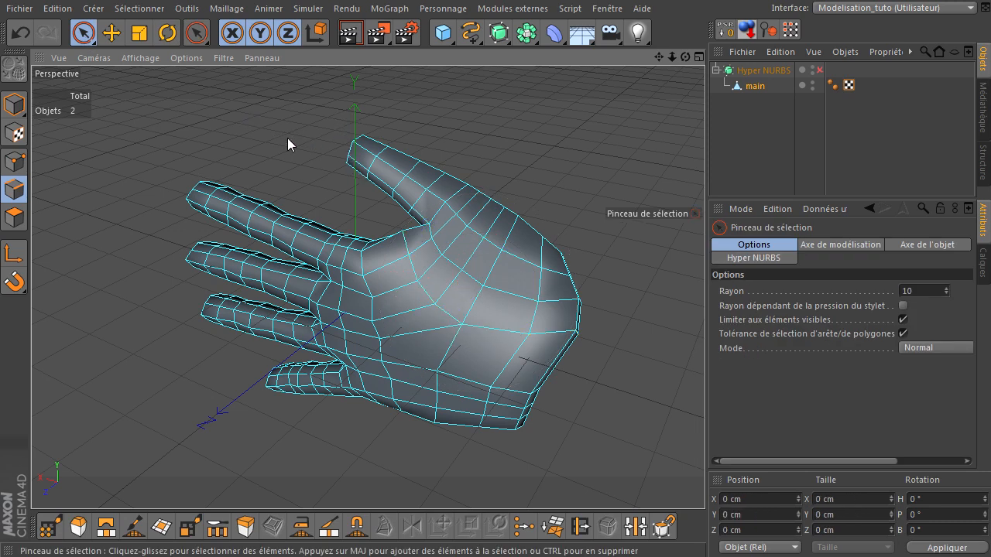
# Path-select the line of edges running along the thumb from its tip down to its base
pyautogui.press('u')
pyautogui.press('m')
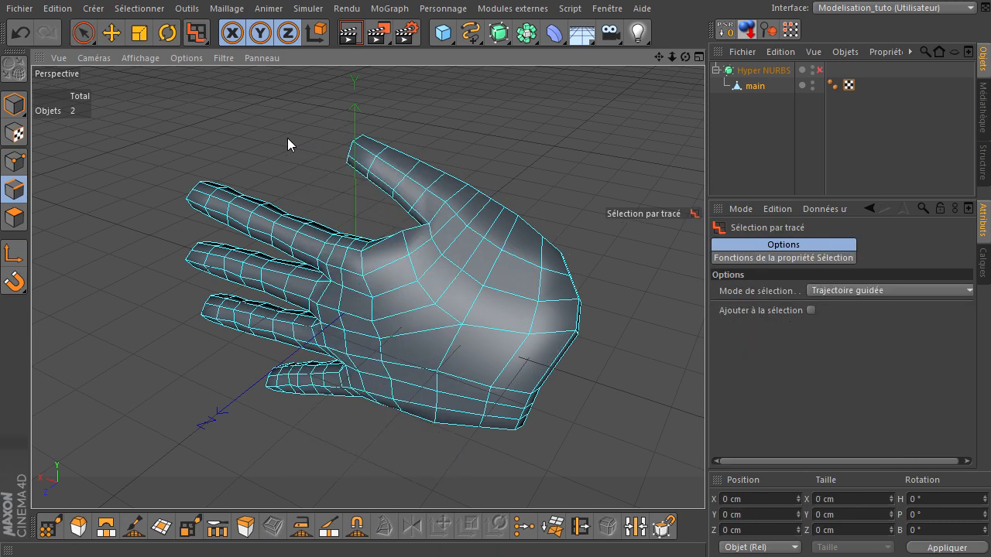
pyautogui.moveTo(355, 142)
pyautogui.mouseDown()
pyautogui.moveTo(400, 161)
pyautogui.moveTo(490, 246)
pyautogui.moveTo(545, 270)
pyautogui.mouseUp()
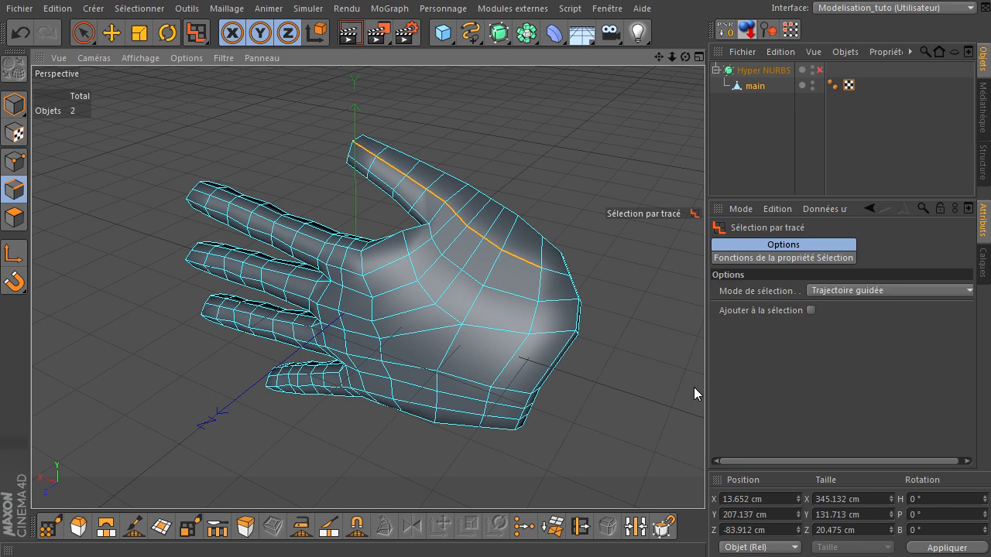
# Move the selected thumb edge line up and along Z to about Y 215 cm and Z -70.3 cm, and deselect it
pyautogui.click(111, 33)
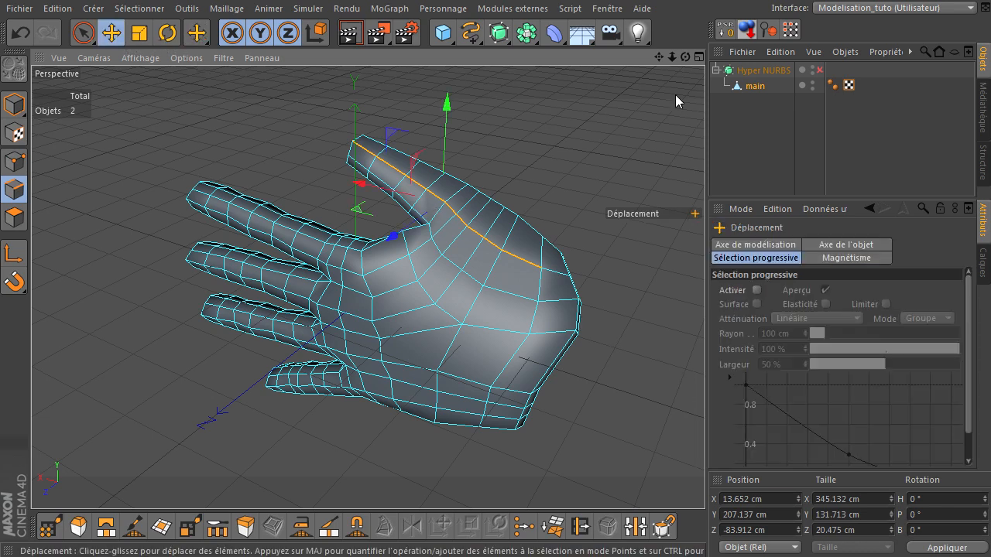
pyautogui.moveTo(684, 59); pyautogui.dragTo(544, 195)
pyautogui.moveTo(505, 166); pyautogui.dragTo(515, 159)
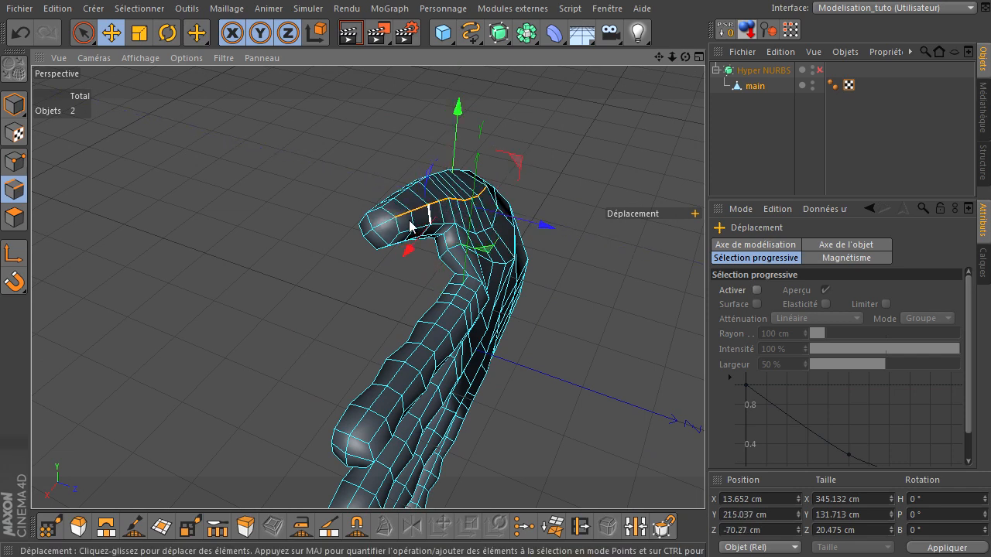
pyautogui.click(612, 152)
# Activate the mesh Brush tool (Pinceau) and enable its Surface option
pyautogui.moveTo(687, 56); pyautogui.dragTo(685, 352)
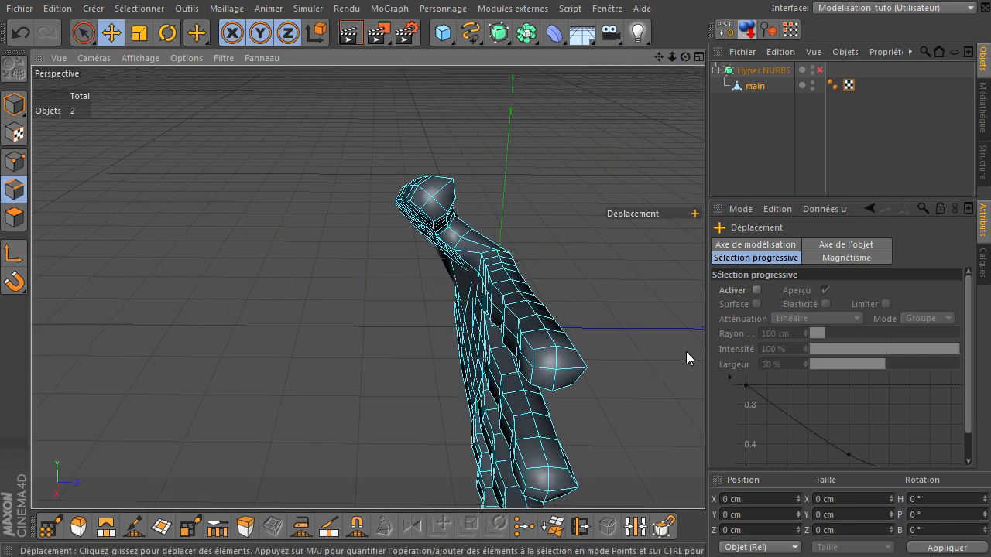
pyautogui.moveTo(656, 57); pyautogui.dragTo(665, 107)
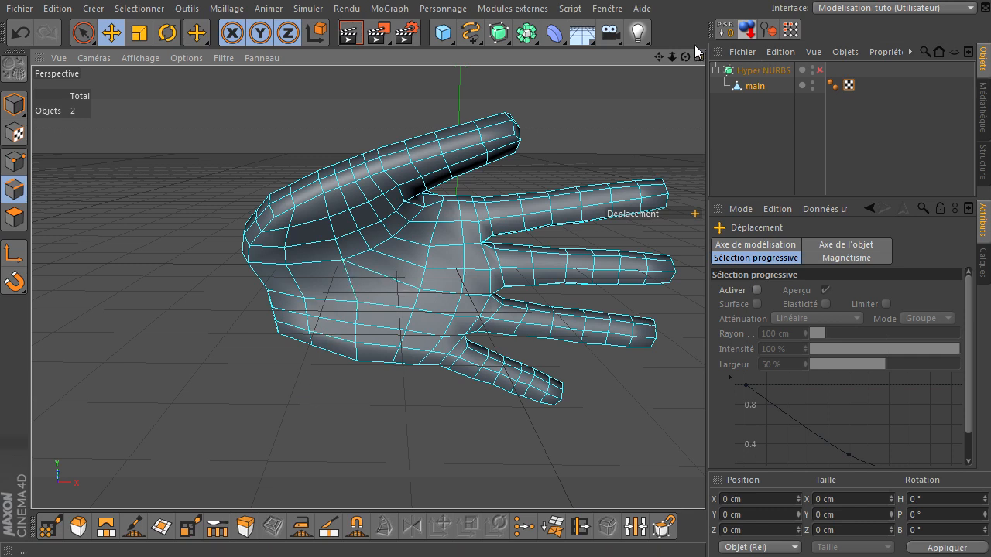
pyautogui.moveTo(684, 56); pyautogui.dragTo(701, 378)
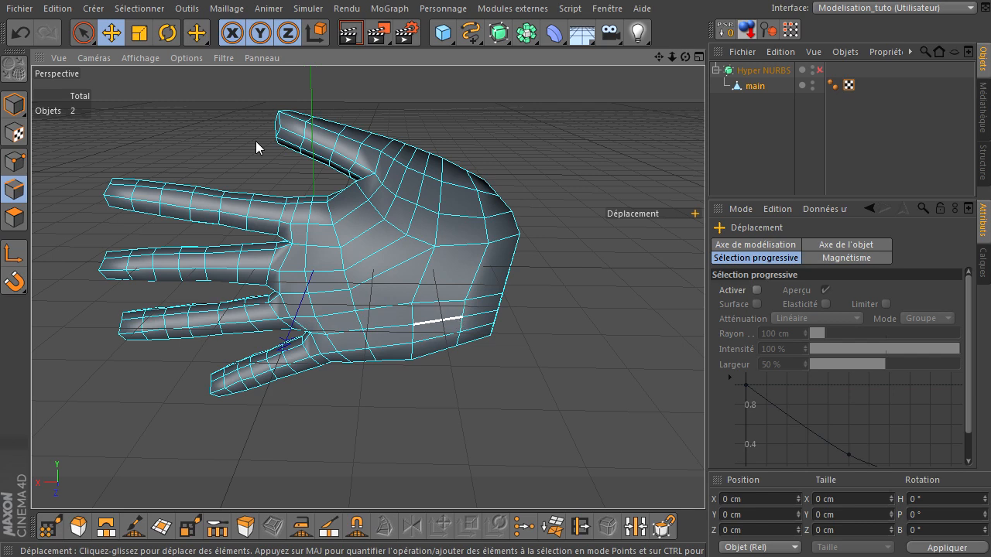
pyautogui.click(227, 10)
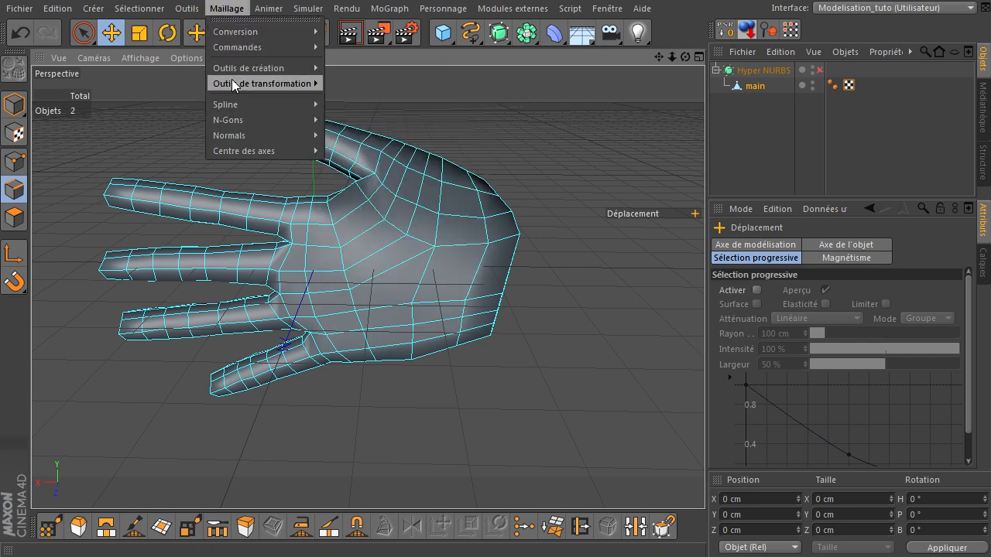
pyautogui.moveTo(228, 82)
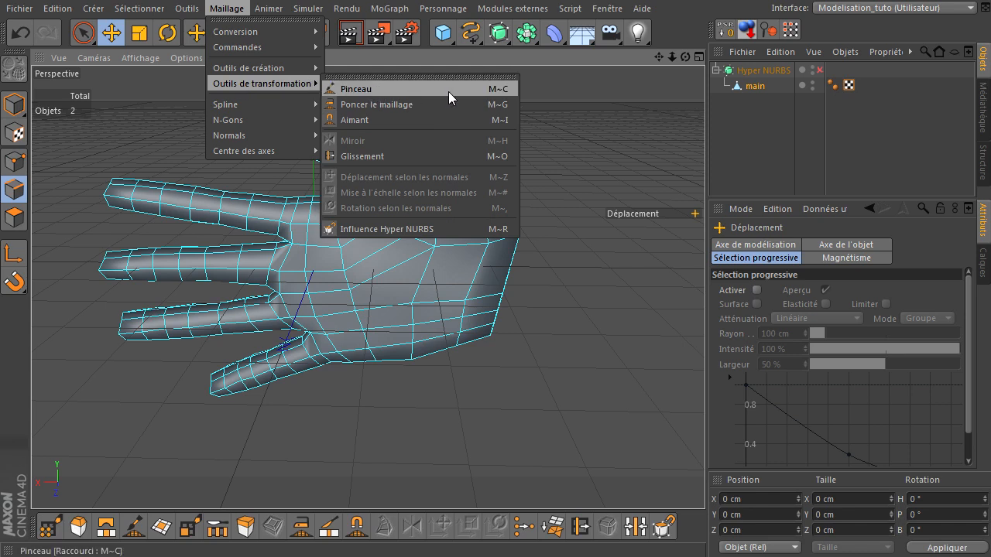
pyautogui.click(683, 27)
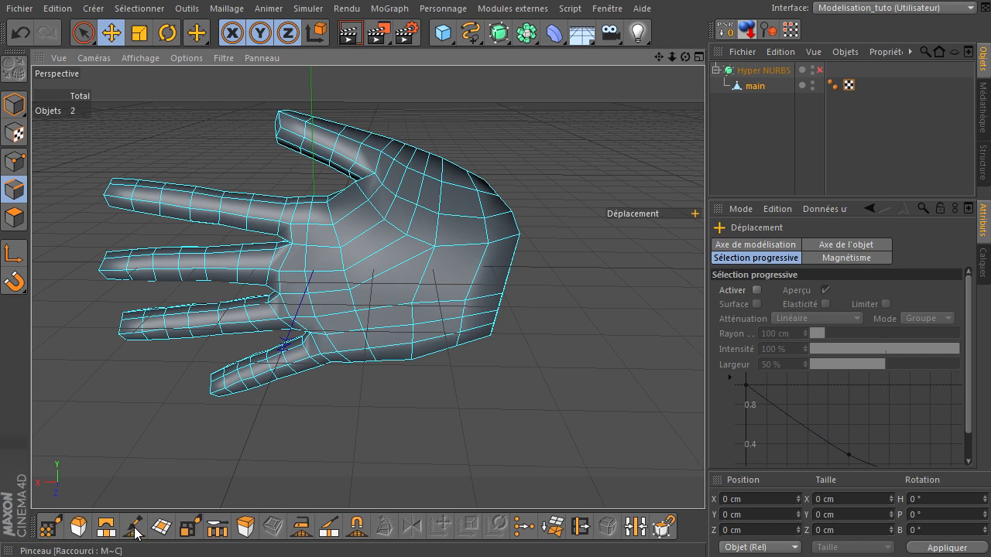
pyautogui.click(229, 9)
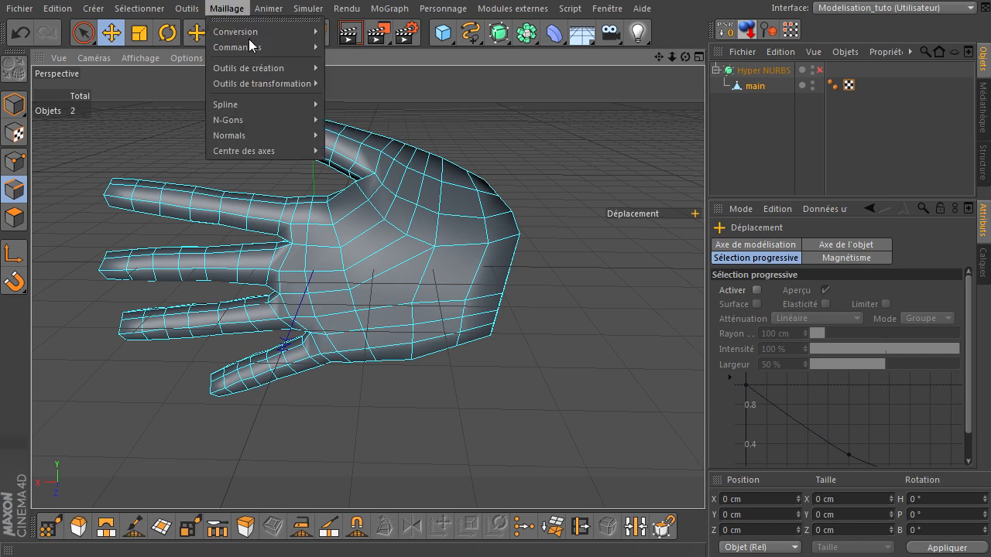
pyautogui.moveTo(255, 83)
pyautogui.click(381, 87)
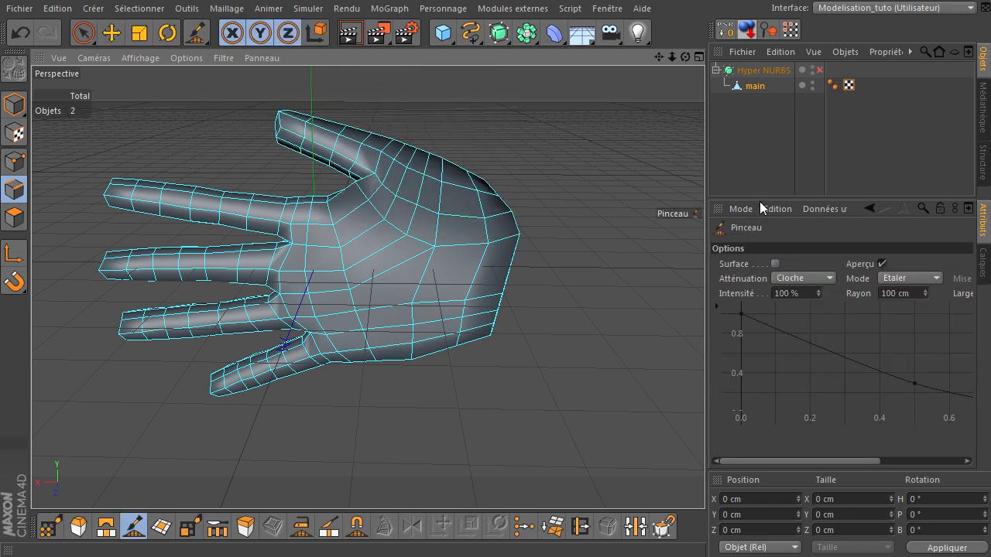
pyautogui.moveTo(762, 199); pyautogui.dragTo(765, 166)
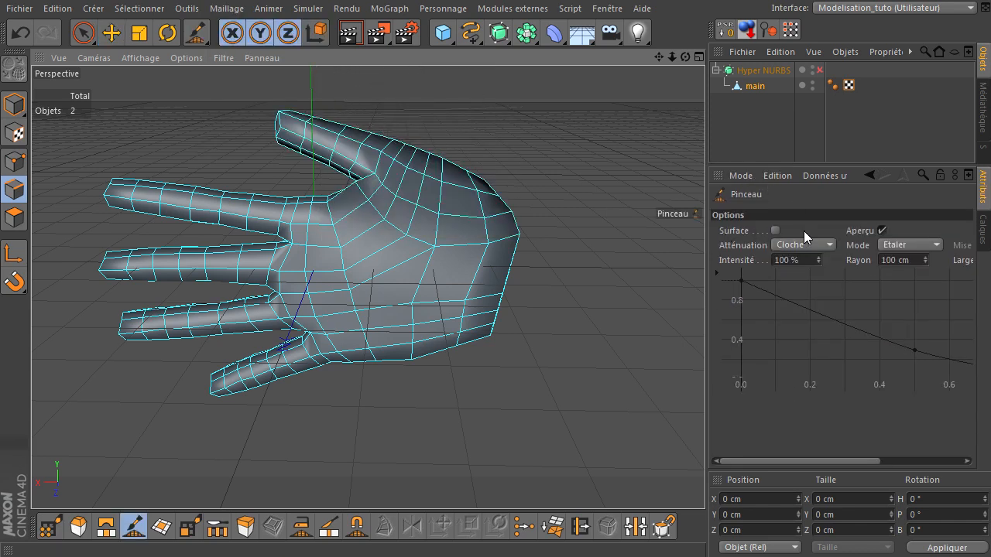
pyautogui.click(775, 231)
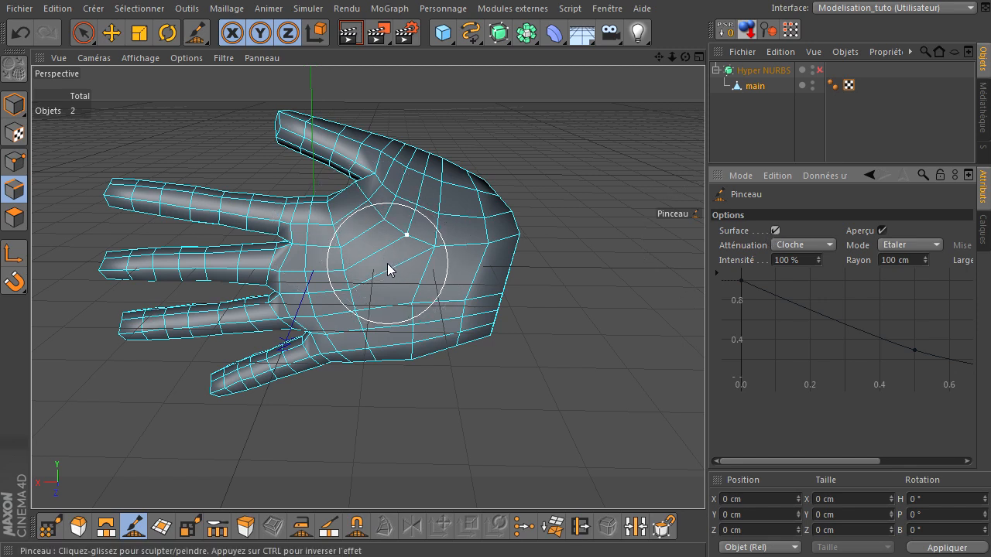
pyautogui.moveTo(684, 61)
pyautogui.mouseDown()
pyautogui.moveTo(504, 387)
pyautogui.moveTo(717, 383)
pyautogui.moveTo(704, 379)
pyautogui.mouseUp()
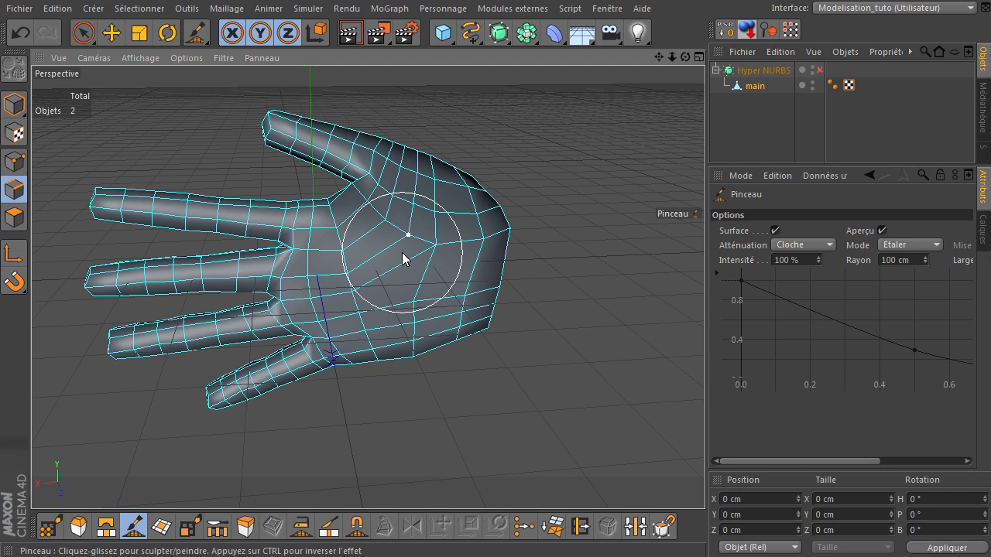
pyautogui.click(791, 247)
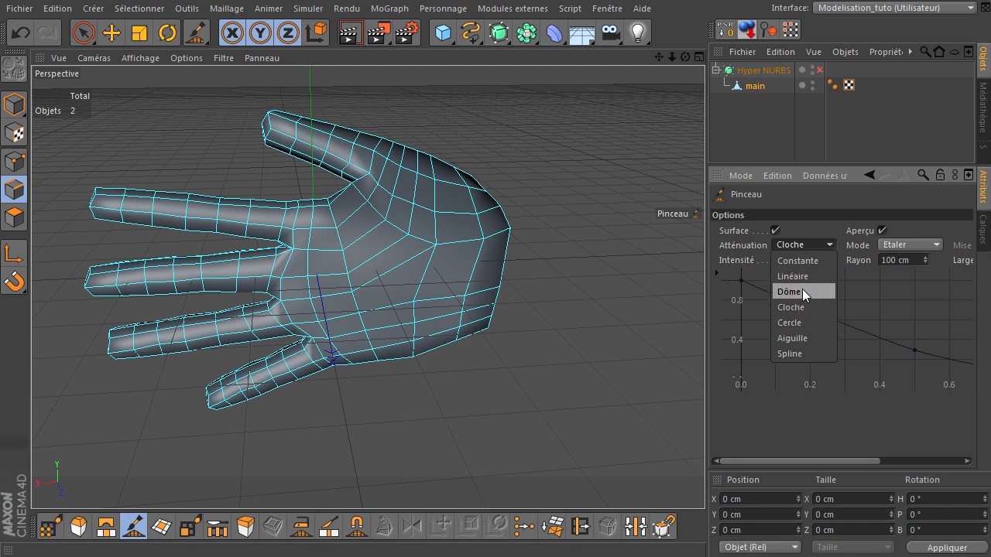
pyautogui.click(812, 225)
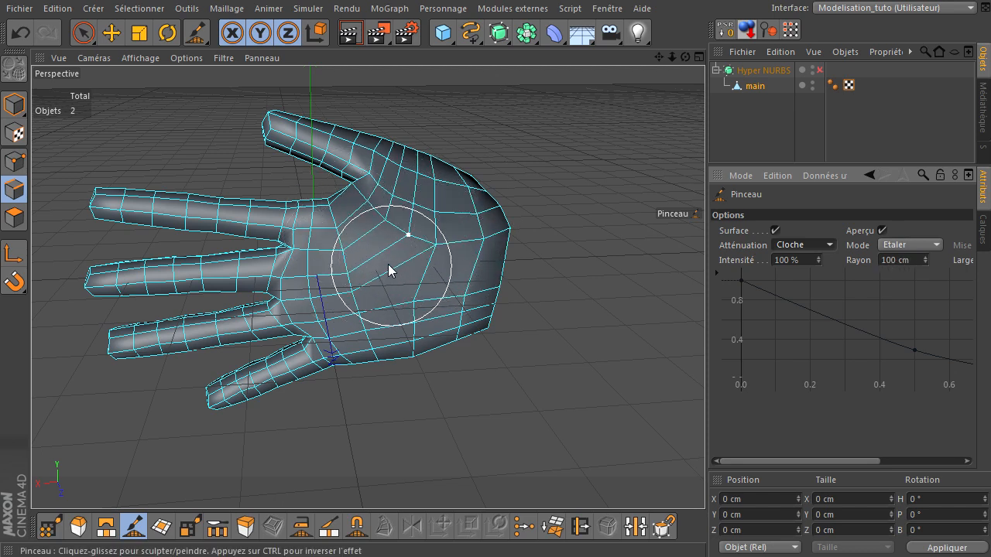
pyautogui.click(898, 246)
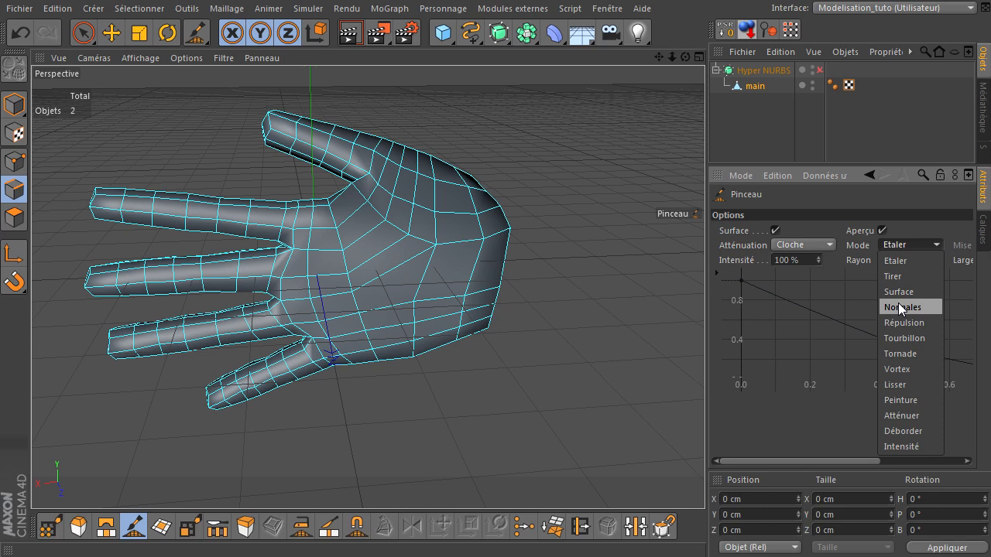
pyautogui.click(743, 92)
# Select all polygons of the hand in polygon mode and turn on the viewport display of normals
pyautogui.click(14, 218)
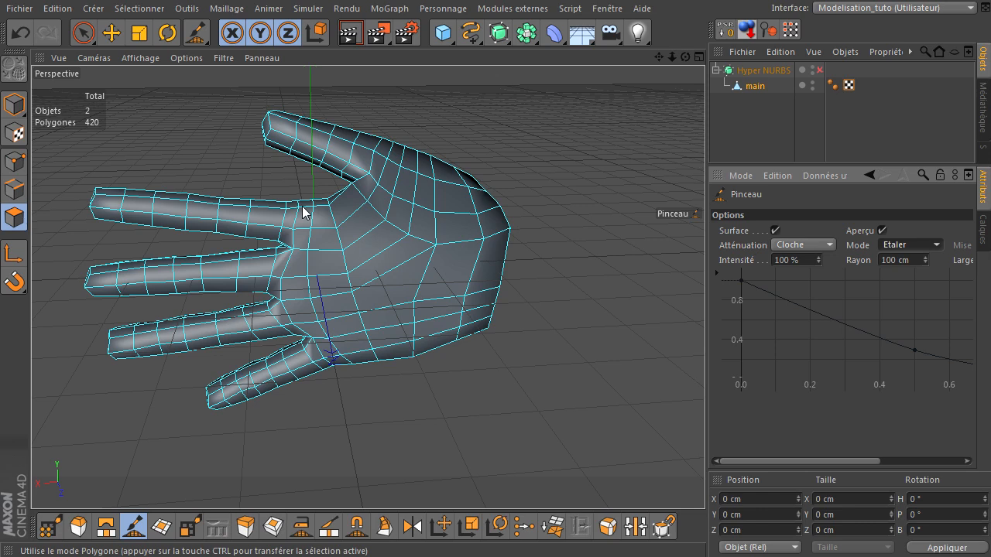
pyautogui.click(841, 213)
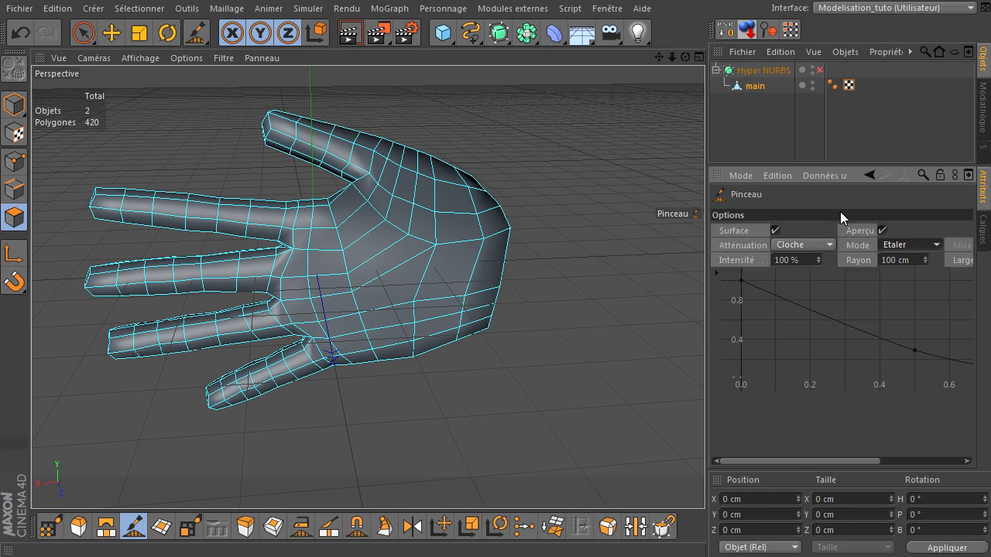
pyautogui.click(754, 85)
pyautogui.click(84, 32)
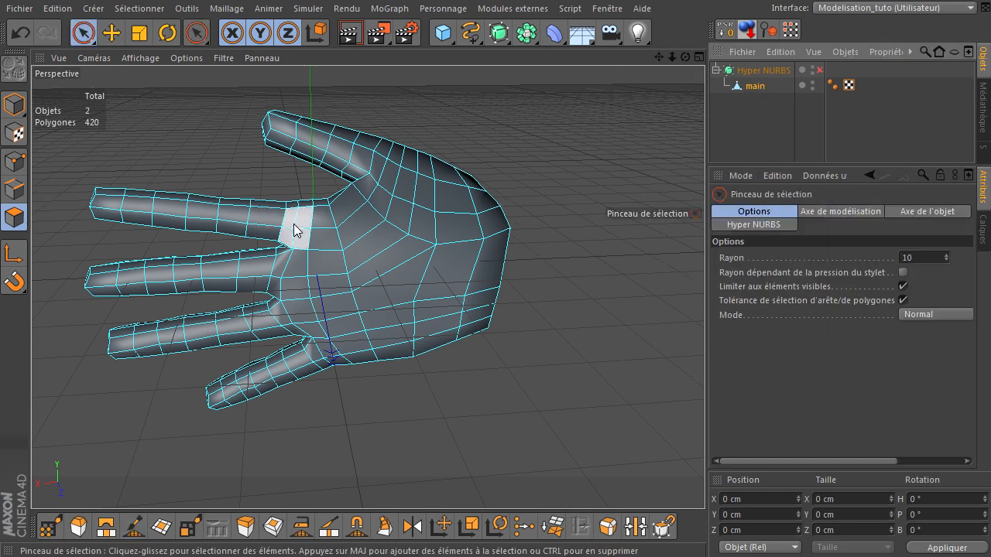
pyautogui.hotkey('ctrl', 'a')
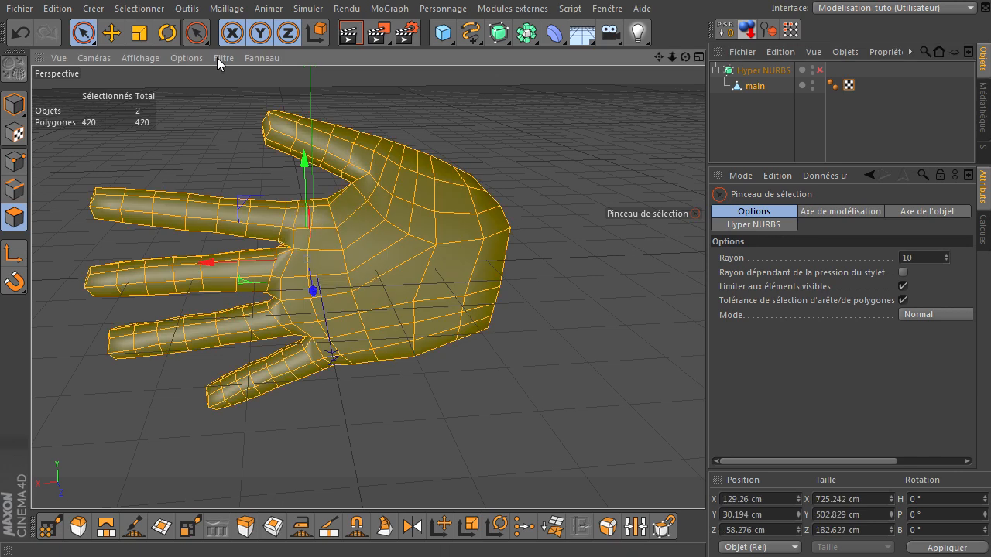
pyautogui.click(189, 60)
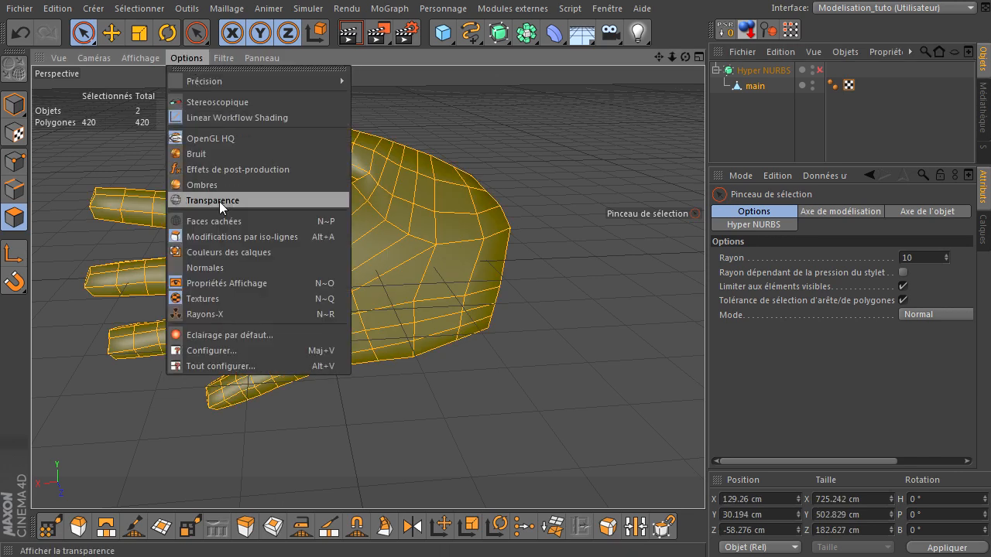
pyautogui.click(227, 268)
# Examine the direction of the polygon normals on the palm and thumb base, and clear the polygon selection
pyautogui.moveTo(685, 56)
pyautogui.mouseDown()
pyautogui.moveTo(704, 379)
pyautogui.moveTo(688, 379)
pyautogui.moveTo(712, 386)
pyautogui.moveTo(705, 379)
pyautogui.mouseUp()
pyautogui.moveTo(422, 207); pyautogui.dragTo(407, 222)
pyautogui.click(418, 209)
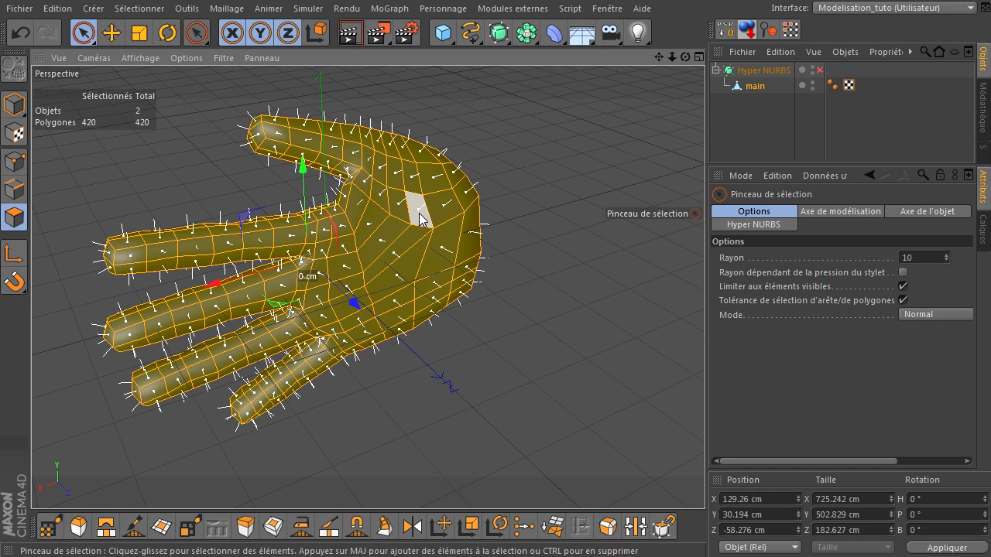
pyautogui.moveTo(419, 213); pyautogui.dragTo(423, 206)
pyautogui.click(417, 214)
pyautogui.click(530, 268)
pyautogui.click(530, 268)
# Return to the Brush tool on the main mesh and set it to Lisser mode with a 70 cm radius
pyautogui.click(755, 85)
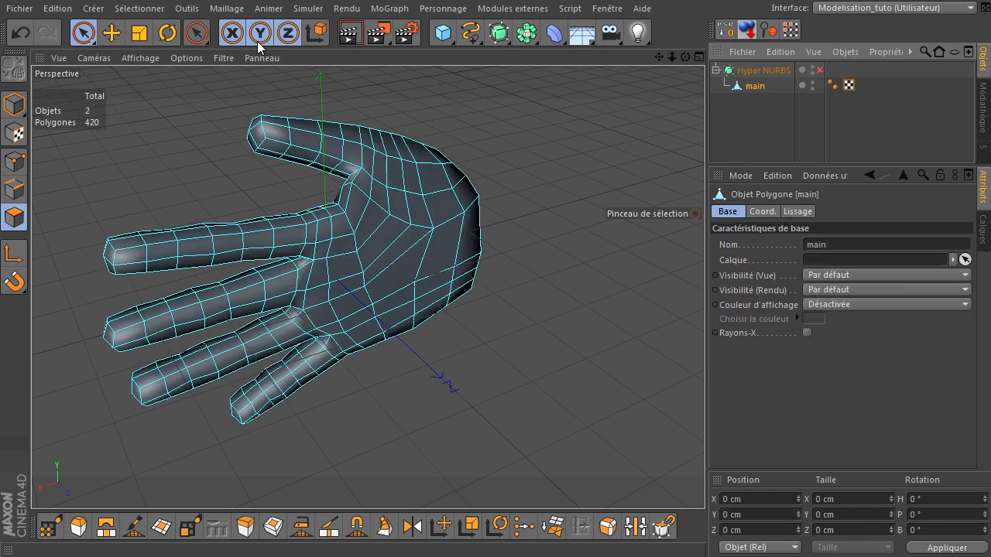
pyautogui.click(137, 528)
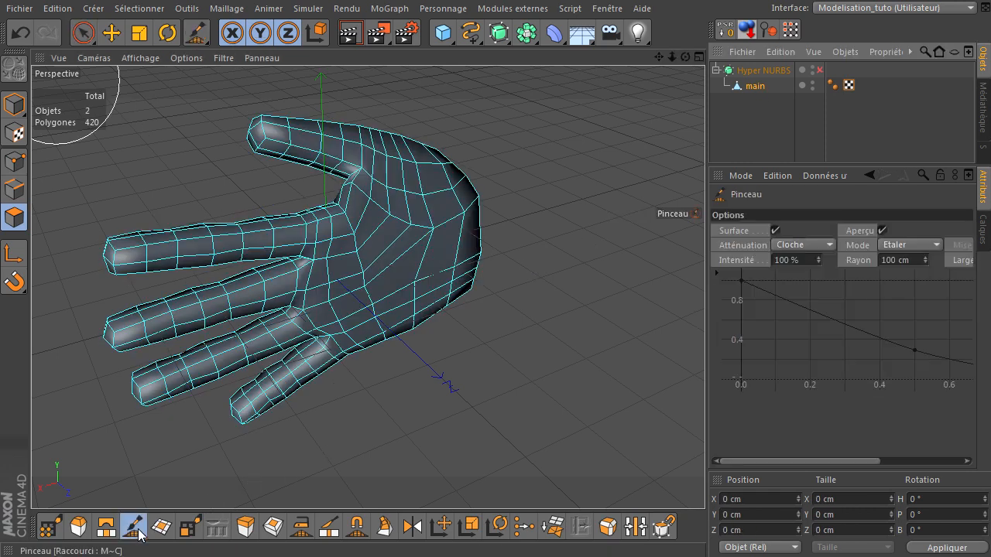
pyautogui.click(851, 229)
pyautogui.click(917, 245)
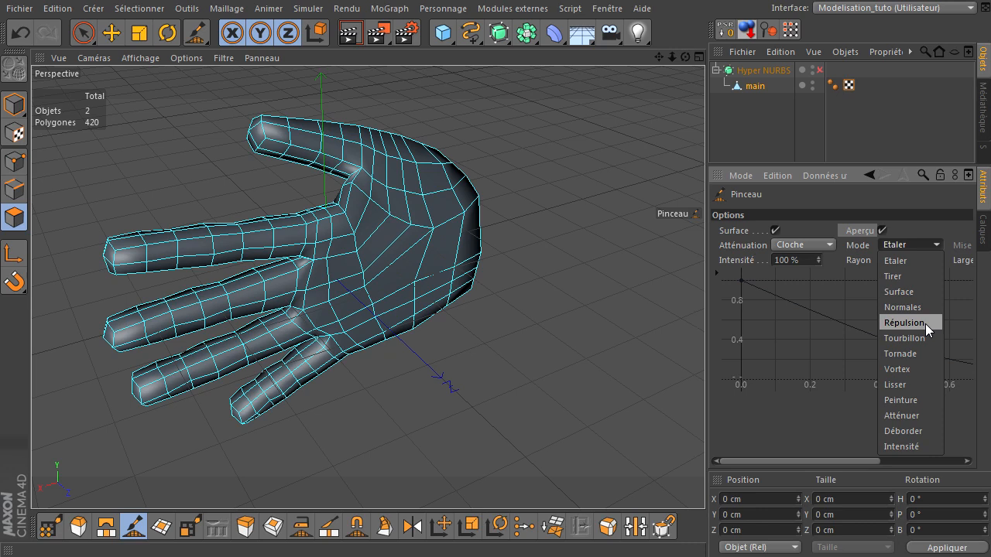
pyautogui.click(908, 386)
pyautogui.write('70')
pyautogui.press('Return')
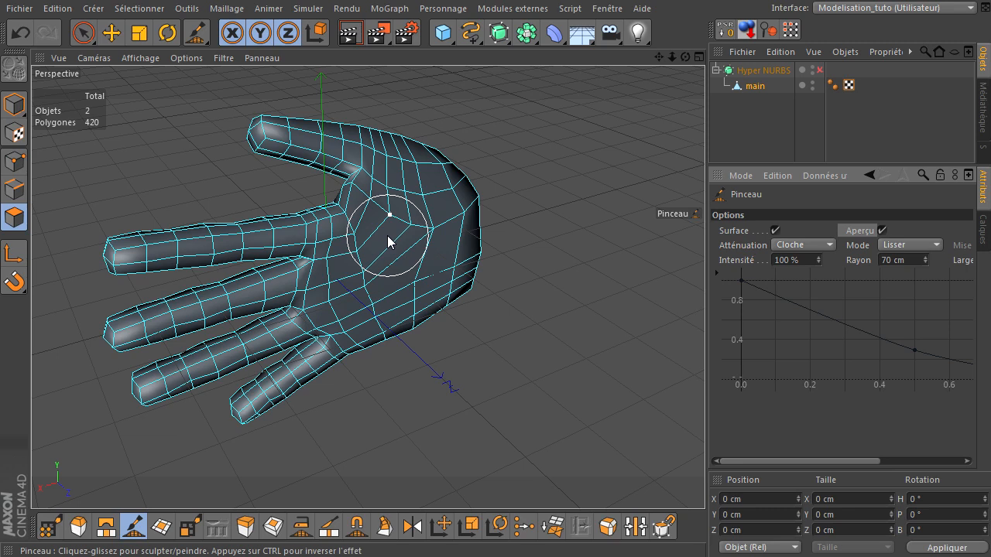
# Set the Brush intensity to 20 %
pyautogui.click(810, 256)
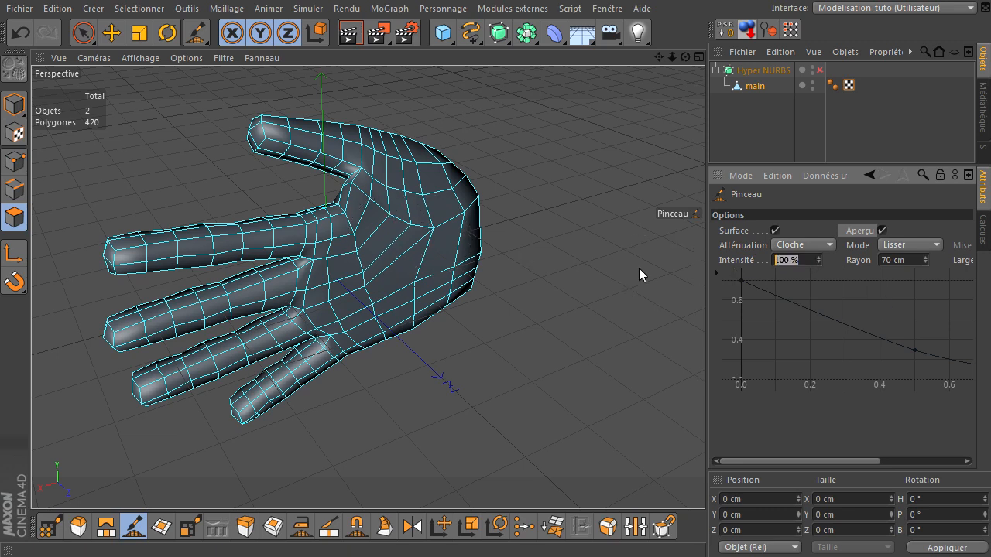
pyautogui.write('20')
pyautogui.press('Return')
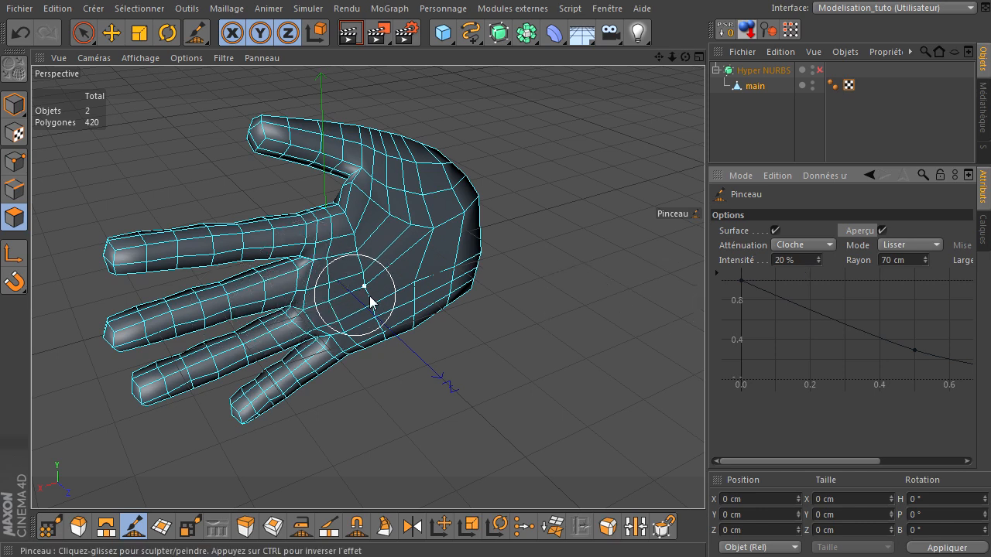
# Smooth the polygons on the back of the hand with the Brush and save the scene
pyautogui.moveTo(433, 228); pyautogui.dragTo(415, 312)
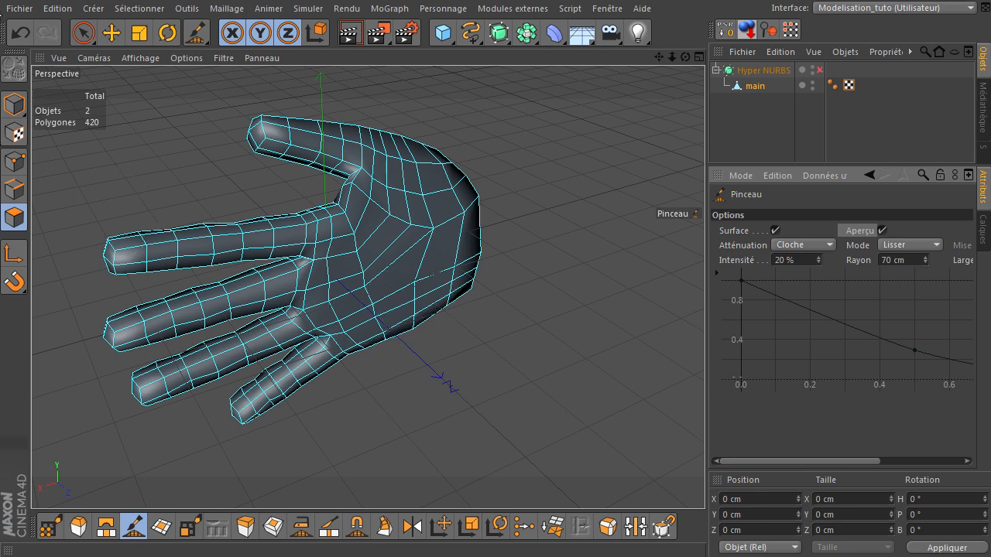
pyautogui.click(21, 10)
pyautogui.click(125, 168)
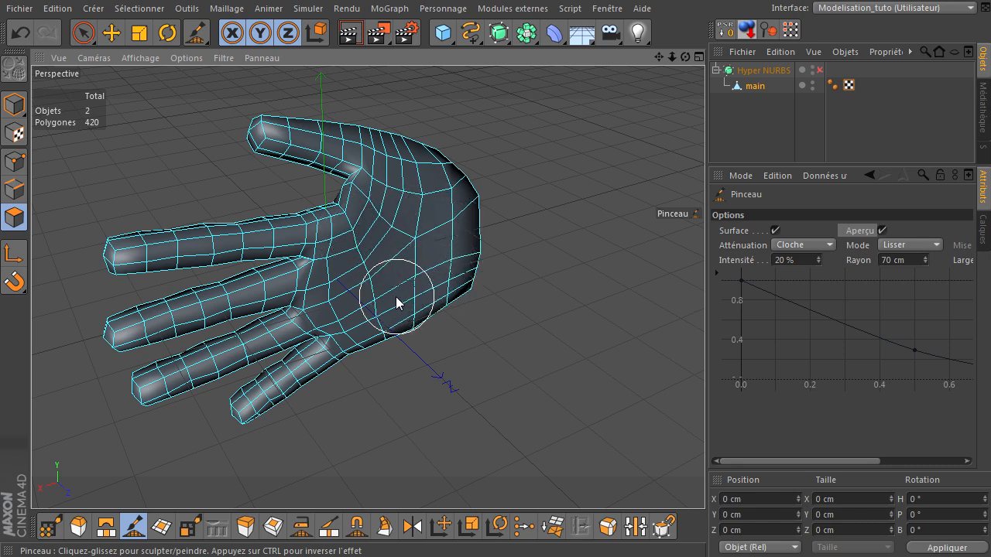
# Smooth the mesh across the palm and around the wrist end of the hand with the Brush
pyautogui.moveTo(685, 58)
pyautogui.mouseDown()
pyautogui.moveTo(692, 394)
pyautogui.moveTo(702, 379)
pyautogui.moveTo(706, 394)
pyautogui.mouseUp()
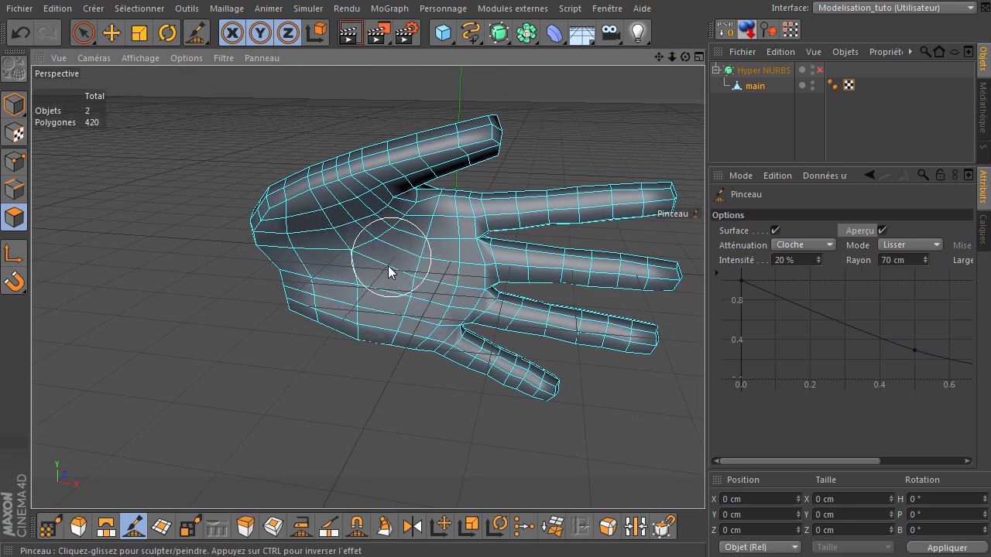
pyautogui.moveTo(306, 253); pyautogui.dragTo(309, 295)
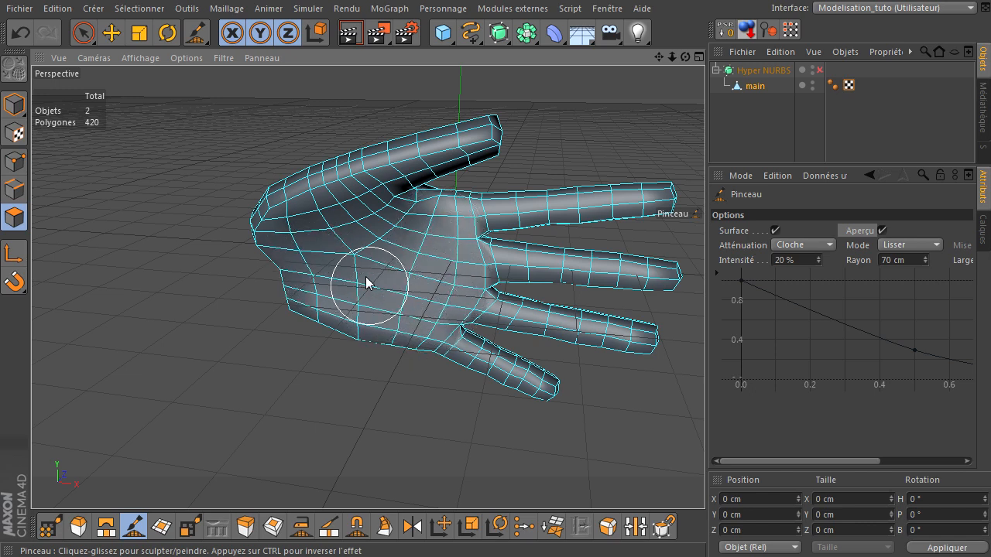
pyautogui.moveTo(705, 379)
pyautogui.mouseDown()
pyautogui.moveTo(720, 380)
pyautogui.moveTo(701, 364)
pyautogui.mouseUp()
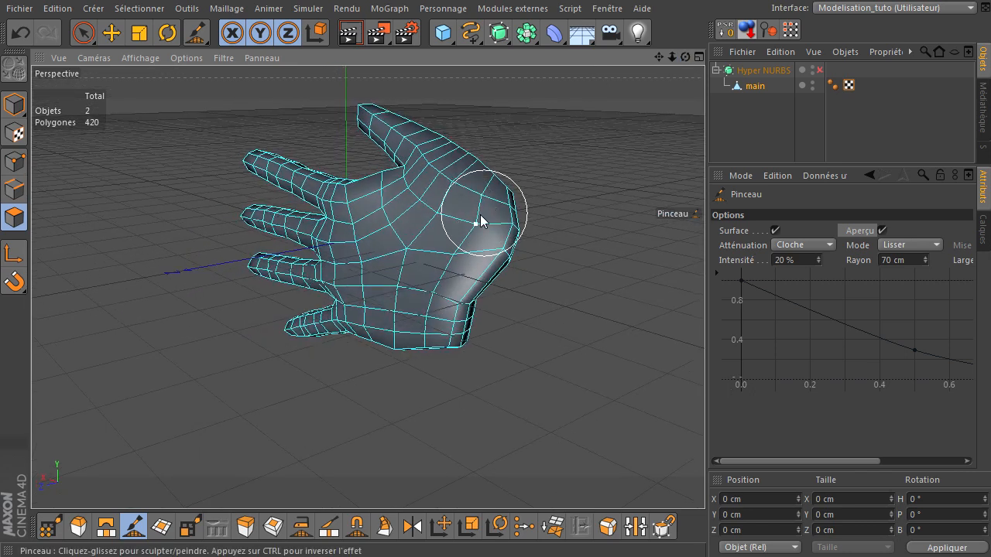
pyautogui.moveTo(464, 244)
pyautogui.mouseDown()
pyautogui.moveTo(412, 267)
pyautogui.moveTo(409, 304)
pyautogui.mouseUp()
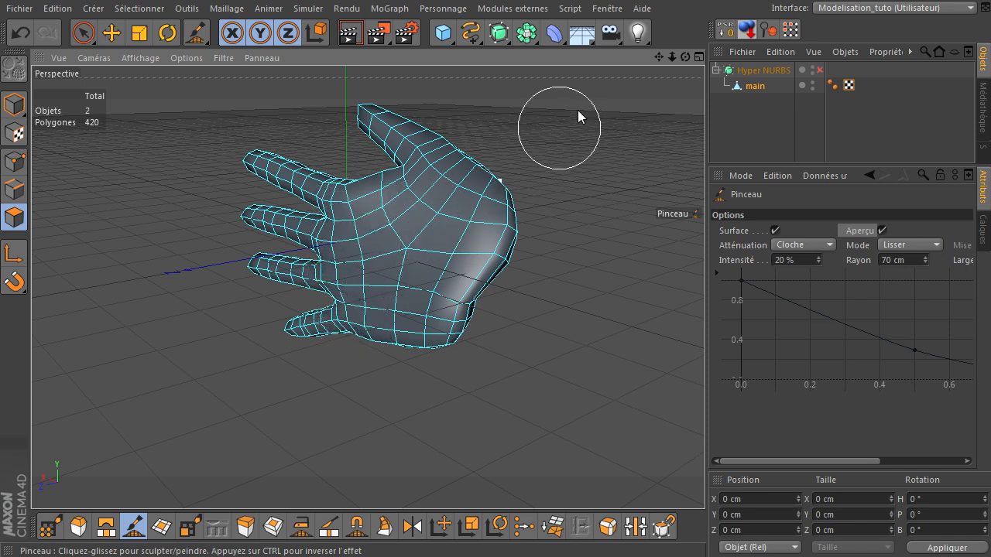
# Switch the Brush to Normales mode with a 90 cm radius and sculpt the back of the hand near the wrist
pyautogui.moveTo(685, 56); pyautogui.dragTo(705, 380)
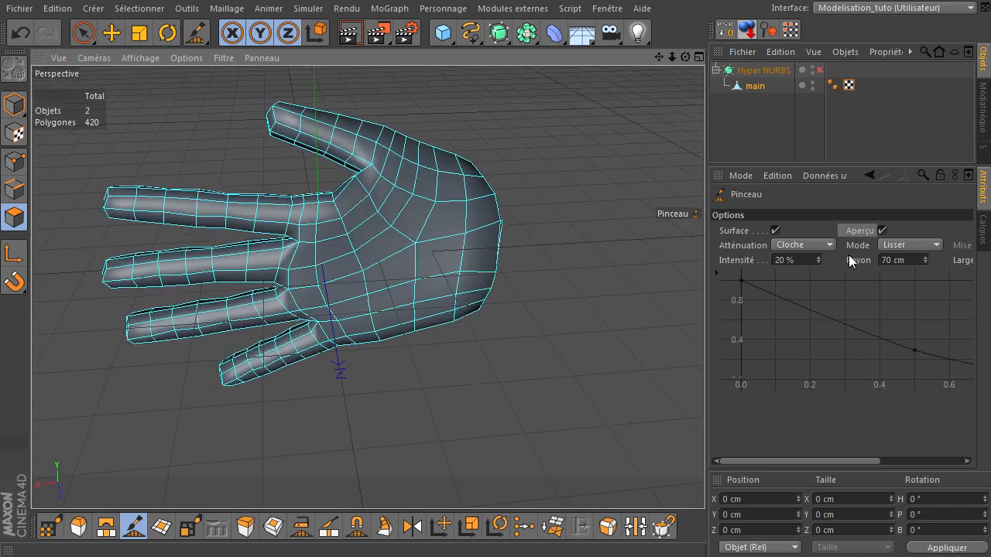
pyautogui.click(910, 259)
pyautogui.write('90')
pyautogui.press('Return')
pyautogui.click(936, 246)
pyautogui.click(912, 307)
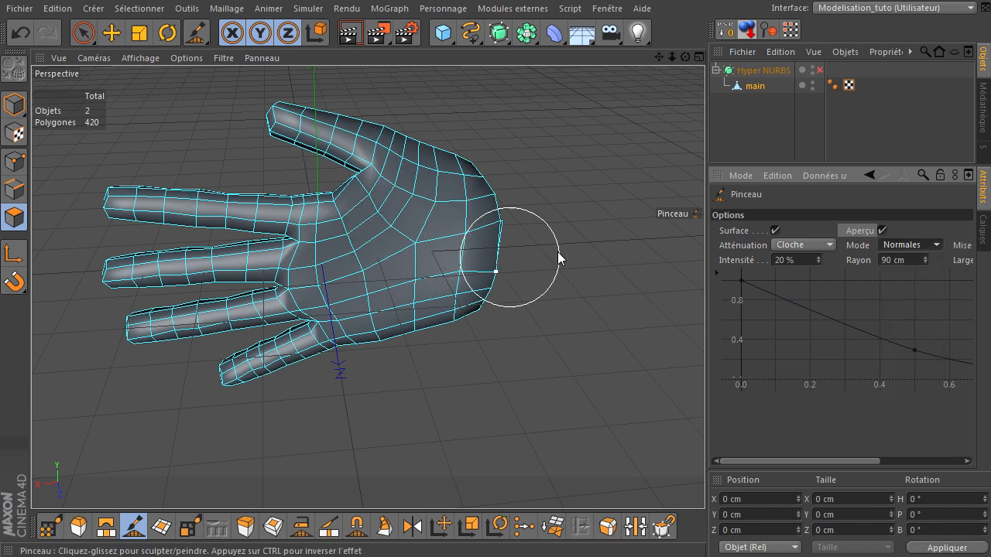
pyautogui.click(914, 260)
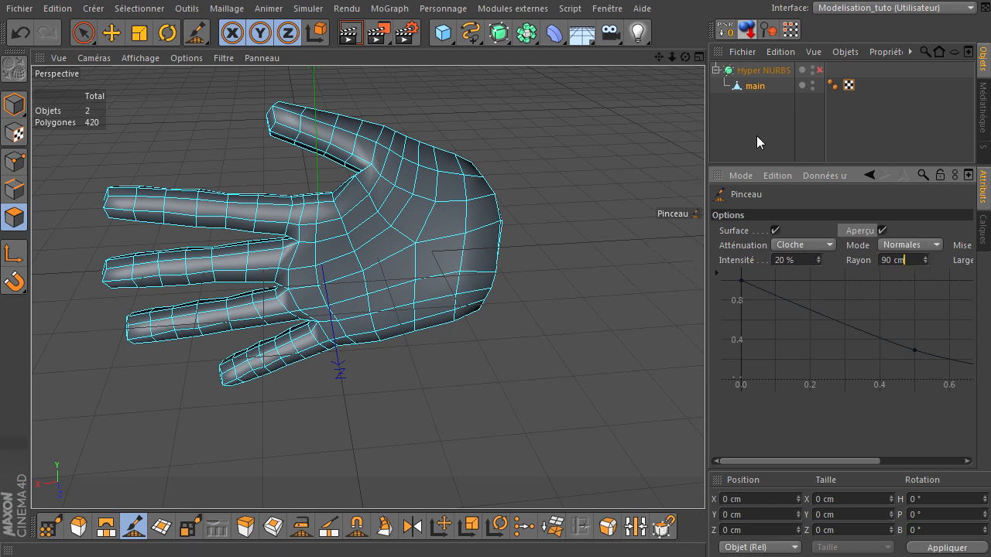
pyautogui.moveTo(685, 56)
pyautogui.mouseDown()
pyautogui.moveTo(699, 379)
pyautogui.moveTo(654, 72)
pyautogui.mouseUp()
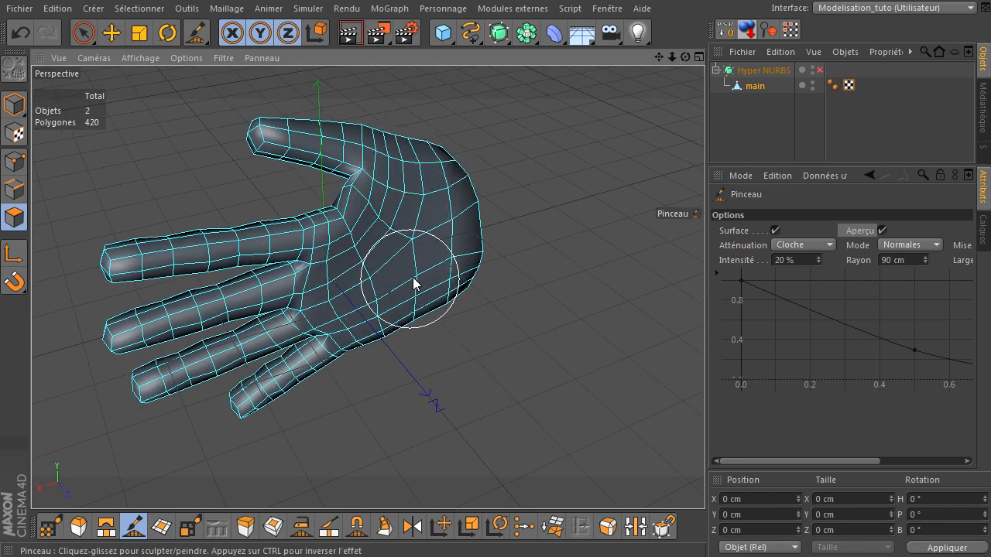
pyautogui.moveTo(445, 263)
pyautogui.mouseDown()
pyautogui.moveTo(453, 237)
pyautogui.moveTo(426, 228)
pyautogui.moveTo(353, 276)
pyautogui.moveTo(405, 221)
pyautogui.moveTo(447, 206)
pyautogui.moveTo(456, 248)
pyautogui.moveTo(447, 285)
pyautogui.moveTo(408, 310)
pyautogui.moveTo(384, 284)
pyautogui.moveTo(403, 243)
pyautogui.moveTo(424, 263)
pyautogui.moveTo(454, 244)
pyautogui.mouseUp()
pyautogui.moveTo(700, 382); pyautogui.dragTo(704, 379)
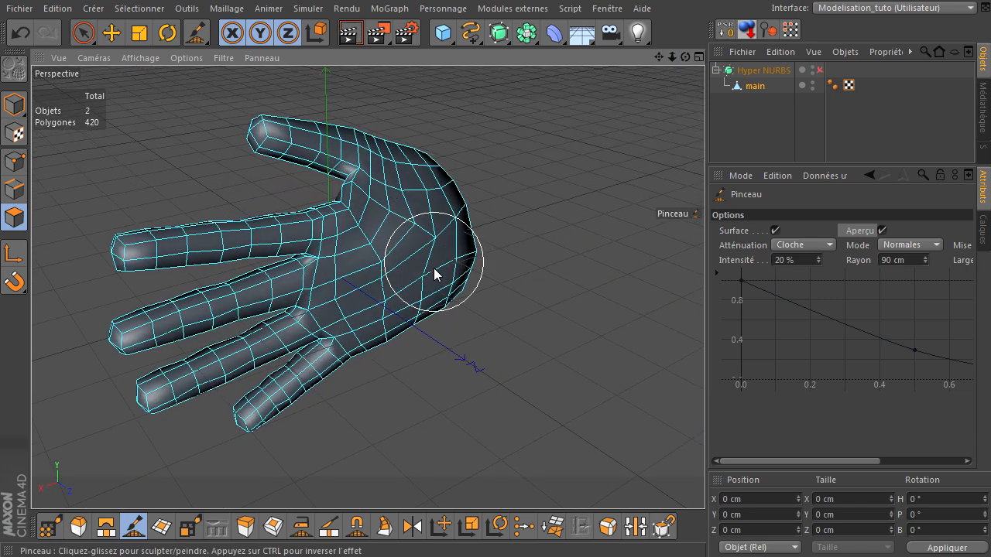
# Set the Brush to Lisser mode and smooth the back of the hand toward the wrist
pyautogui.click(914, 244)
pyautogui.click(916, 360)
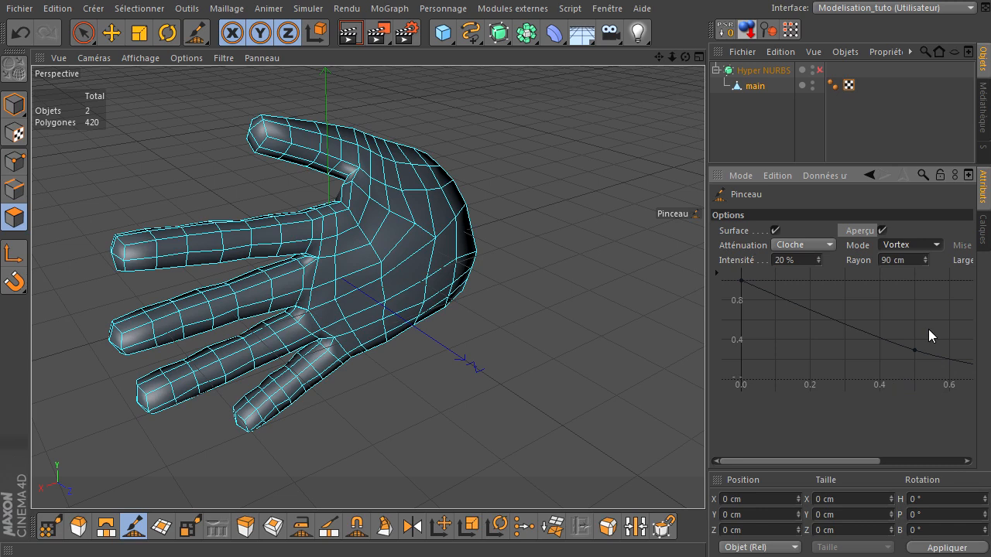
pyautogui.click(934, 245)
pyautogui.click(895, 386)
pyautogui.moveTo(393, 263)
pyautogui.mouseDown()
pyautogui.moveTo(381, 256)
pyautogui.moveTo(414, 241)
pyautogui.moveTo(433, 249)
pyautogui.moveTo(458, 223)
pyautogui.mouseUp()
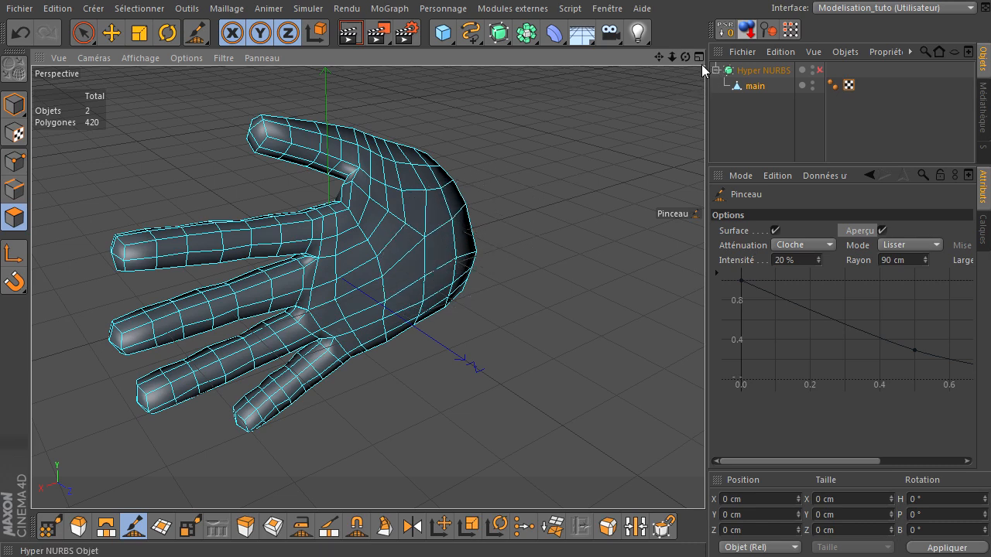
pyautogui.moveTo(704, 379); pyautogui.dragTo(445, 520)
pyautogui.moveTo(686, 55); pyautogui.dragTo(471, 550)
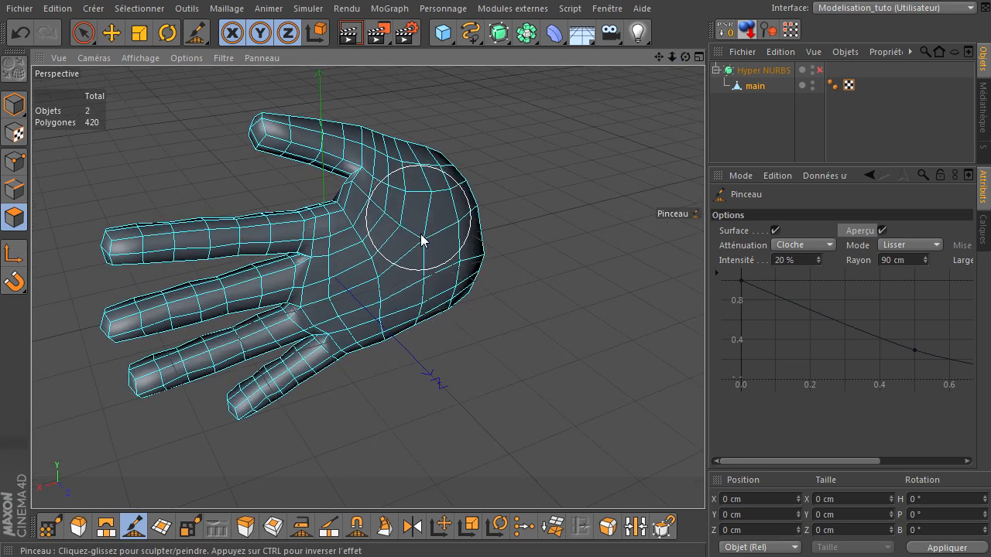
# Return the Brush to Normales mode and reshape the volume in the middle of the back of the hand
pyautogui.click(928, 248)
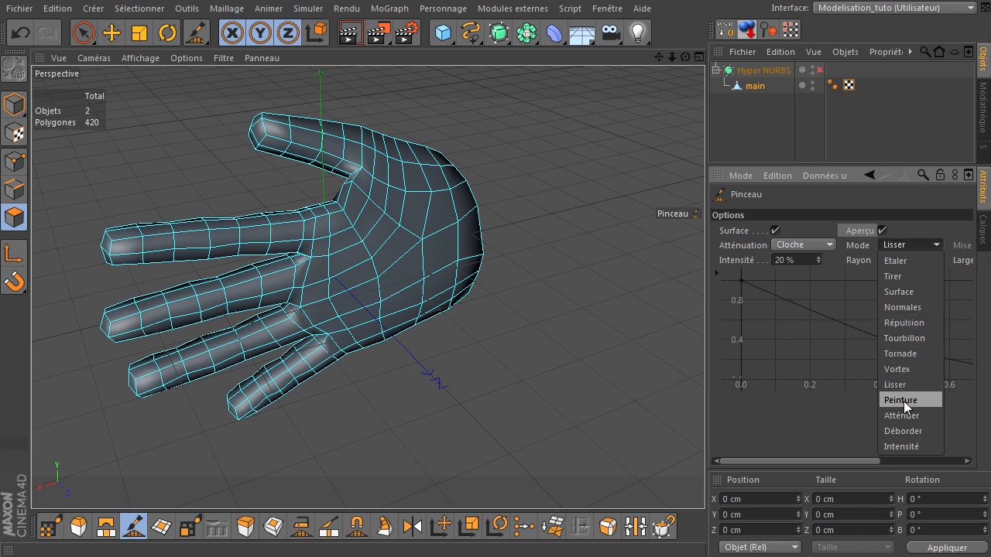
pyautogui.click(898, 309)
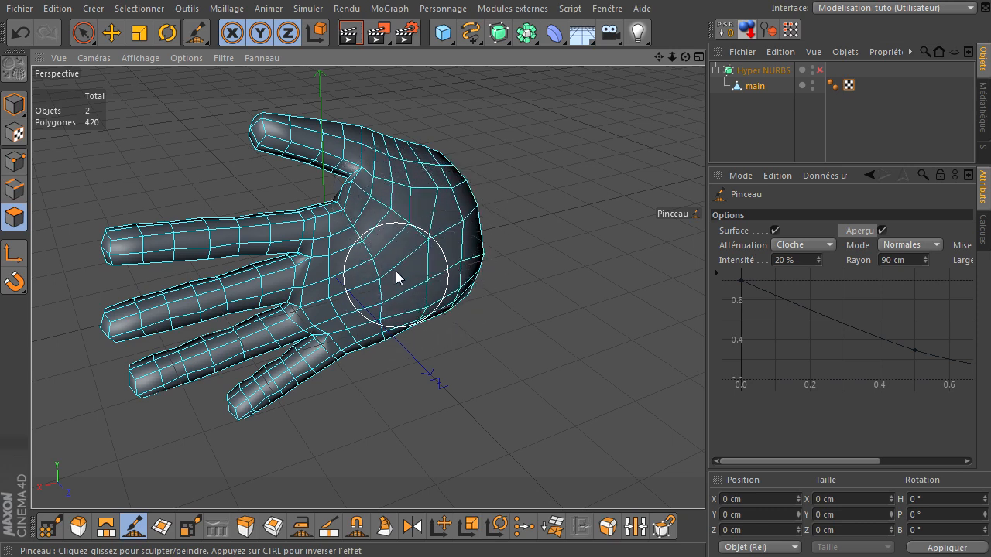
pyautogui.moveTo(687, 58); pyautogui.dragTo(708, 383)
# Smooth the base of the thumb on the back of the hand with the Brush in Lisser mode
pyautogui.click(900, 245)
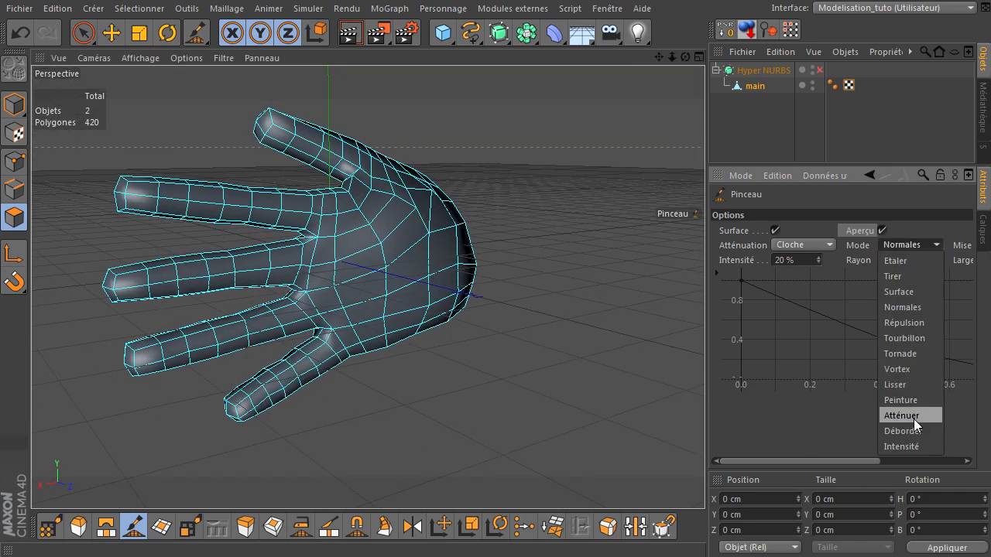
pyautogui.click(911, 383)
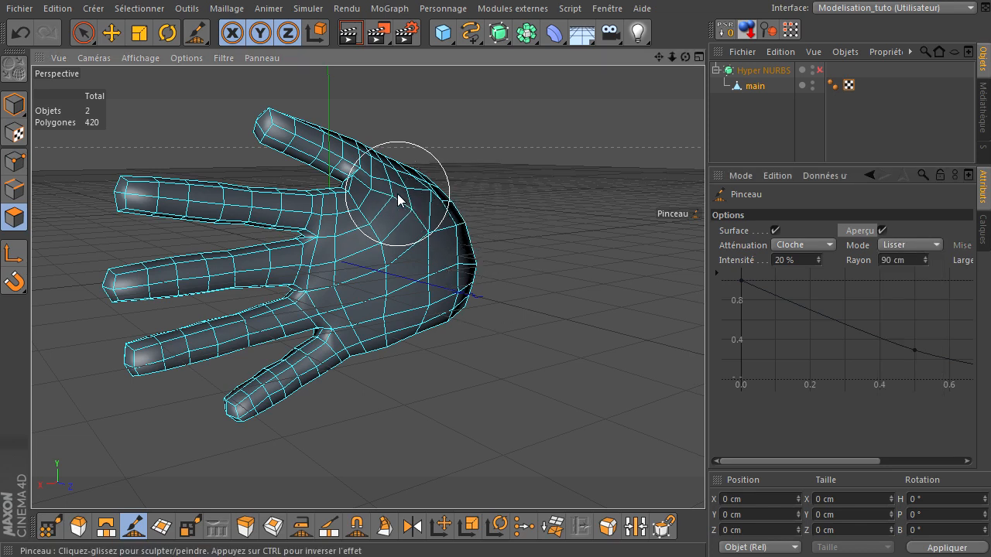
pyautogui.moveTo(403, 219)
pyautogui.mouseDown()
pyautogui.moveTo(415, 193)
pyautogui.moveTo(452, 198)
pyautogui.mouseUp()
# Sculpt volume on the thumb base and the little-finger side of the palm using Normales mode with a 70 cm radius
pyautogui.moveTo(684, 63); pyautogui.dragTo(704, 380)
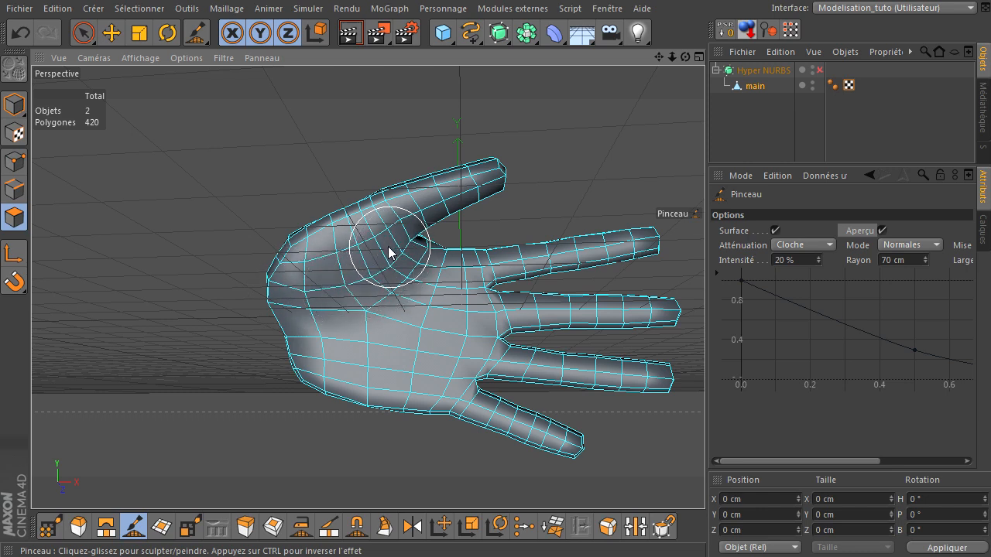
pyautogui.moveTo(306, 267)
pyautogui.mouseDown()
pyautogui.moveTo(362, 226)
pyautogui.moveTo(460, 200)
pyautogui.mouseUp()
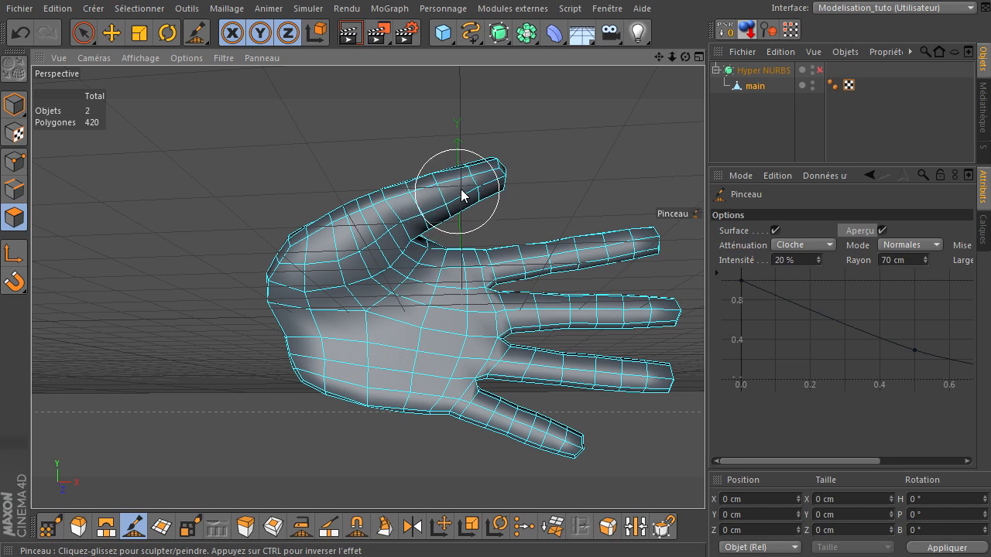
pyautogui.moveTo(348, 287)
pyautogui.mouseDown()
pyautogui.moveTo(400, 258)
pyautogui.moveTo(336, 301)
pyautogui.moveTo(283, 380)
pyautogui.moveTo(331, 389)
pyautogui.moveTo(369, 374)
pyautogui.moveTo(424, 410)
pyautogui.mouseUp()
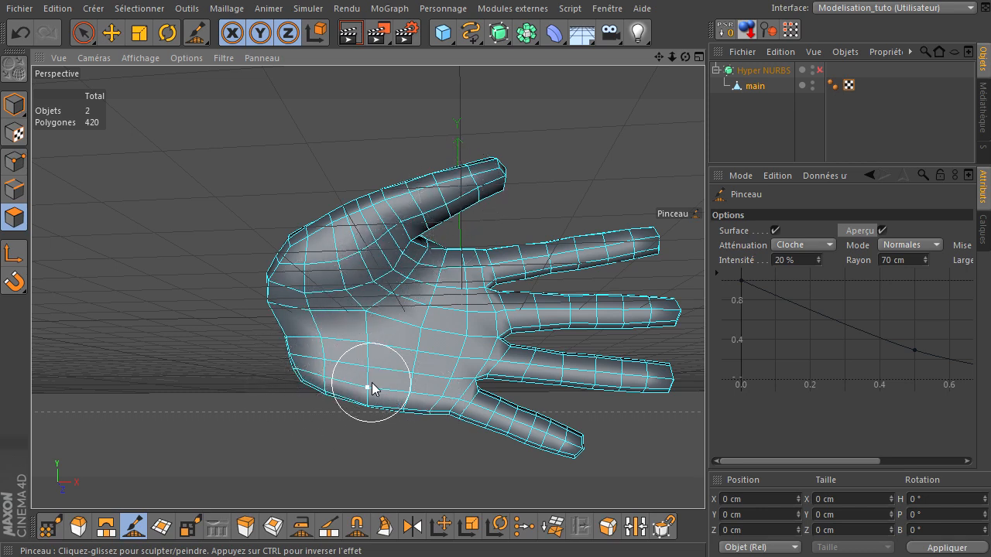
pyautogui.moveTo(373, 386)
pyautogui.mouseDown()
pyautogui.moveTo(349, 389)
pyautogui.moveTo(310, 372)
pyautogui.moveTo(328, 365)
pyautogui.moveTo(414, 394)
pyautogui.moveTo(316, 369)
pyautogui.moveTo(409, 394)
pyautogui.moveTo(469, 388)
pyautogui.moveTo(480, 278)
pyautogui.moveTo(465, 300)
pyautogui.moveTo(451, 398)
pyautogui.moveTo(471, 309)
pyautogui.moveTo(465, 274)
pyautogui.moveTo(464, 348)
pyautogui.moveTo(405, 411)
pyautogui.mouseUp()
# Switch the Brush to Lisser mode and smooth the heel of the palm
pyautogui.moveTo(685, 57); pyautogui.dragTo(801, 238)
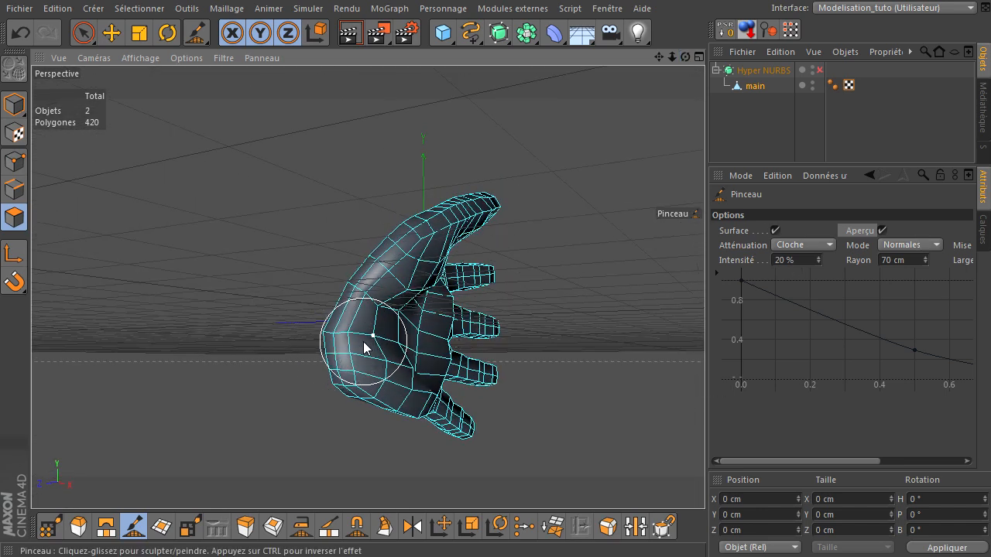
pyautogui.click(925, 246)
pyautogui.click(923, 261)
pyautogui.click(926, 246)
pyautogui.click(902, 384)
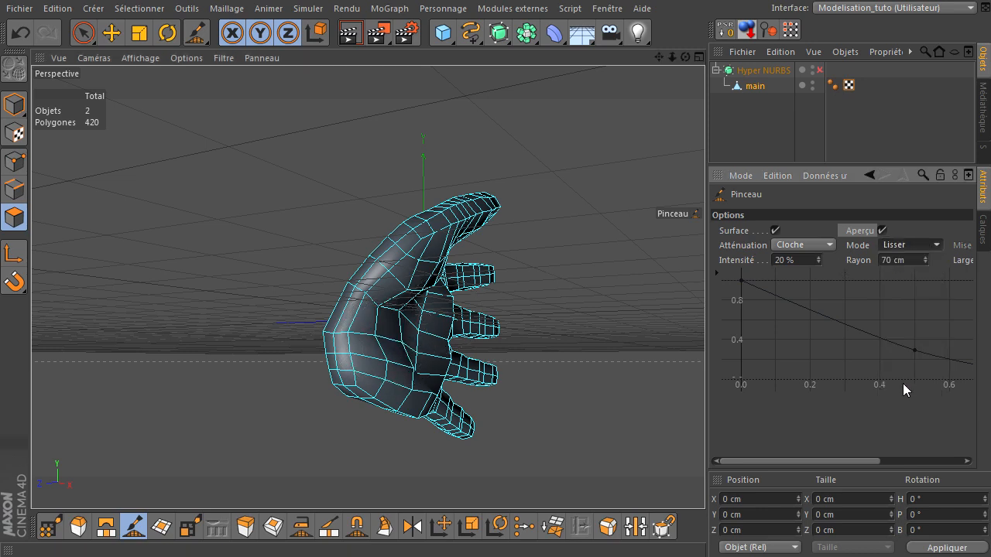
pyautogui.moveTo(399, 381)
pyautogui.mouseDown()
pyautogui.moveTo(407, 325)
pyautogui.moveTo(430, 367)
pyautogui.mouseUp()
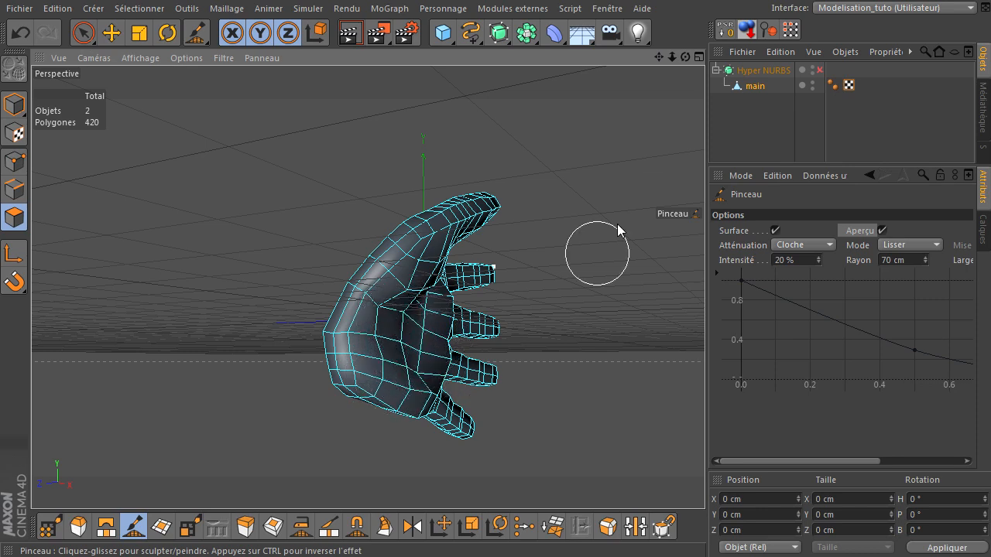
# Smooth the central palm and the web between the thumb and index finger with the Brush
pyautogui.moveTo(685, 57)
pyautogui.mouseDown()
pyautogui.moveTo(705, 380)
pyautogui.moveTo(704, 364)
pyautogui.mouseUp()
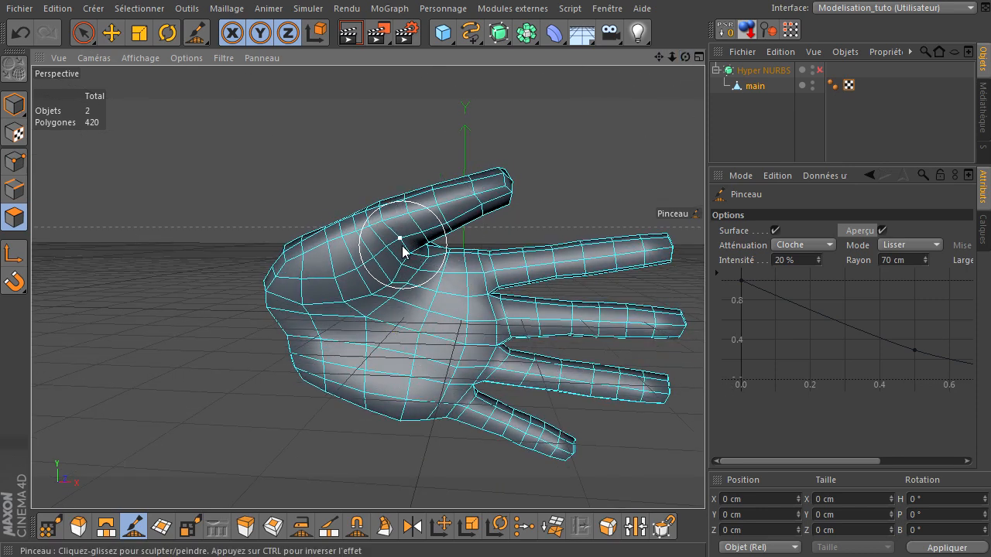
pyautogui.moveTo(468, 307)
pyautogui.mouseDown()
pyautogui.moveTo(425, 411)
pyautogui.moveTo(459, 347)
pyautogui.moveTo(407, 402)
pyautogui.moveTo(390, 394)
pyautogui.moveTo(441, 325)
pyautogui.mouseUp()
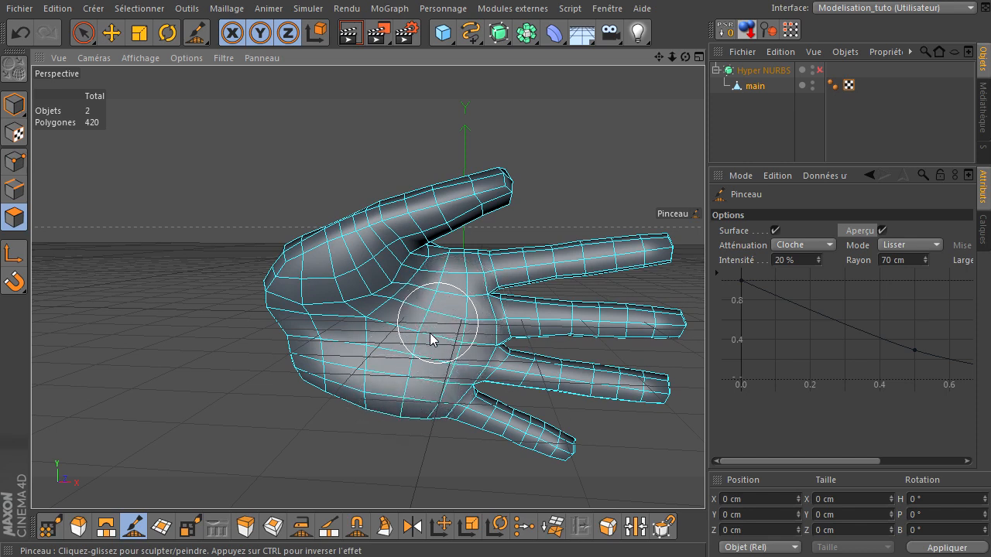
pyautogui.moveTo(705, 380)
pyautogui.mouseDown()
pyautogui.moveTo(695, 377)
pyautogui.moveTo(702, 381)
pyautogui.mouseUp()
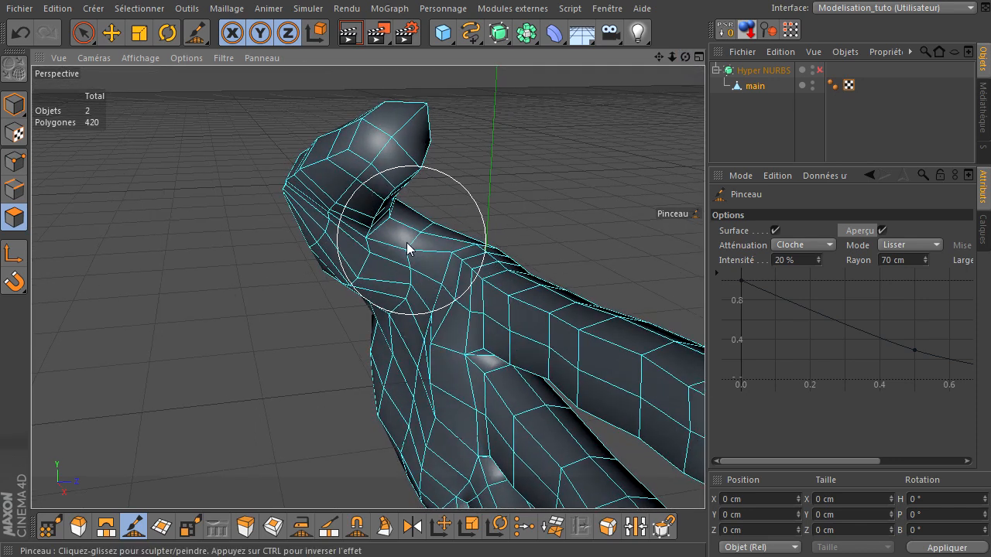
pyautogui.moveTo(407, 246)
pyautogui.mouseDown()
pyautogui.moveTo(380, 235)
pyautogui.moveTo(396, 230)
pyautogui.moveTo(472, 268)
pyautogui.moveTo(429, 263)
pyautogui.moveTo(391, 236)
pyautogui.moveTo(465, 241)
pyautogui.moveTo(437, 263)
pyautogui.moveTo(409, 257)
pyautogui.moveTo(438, 272)
pyautogui.moveTo(471, 268)
pyautogui.mouseUp()
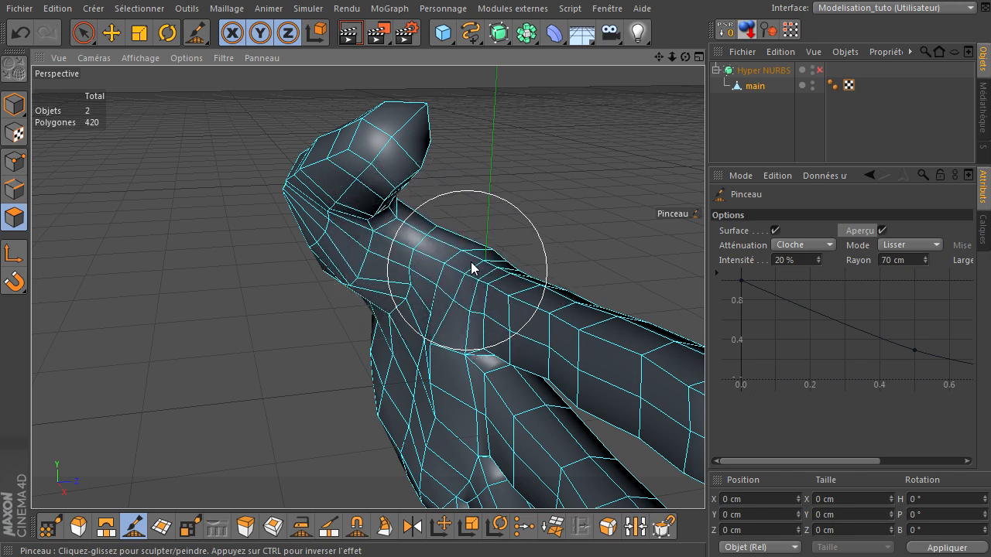
# Set the Brush to Normales mode and sculpt the palm surface at the base of the thumb
pyautogui.moveTo(685, 56)
pyautogui.mouseDown()
pyautogui.moveTo(706, 385)
pyautogui.moveTo(711, 379)
pyautogui.moveTo(687, 383)
pyautogui.mouseUp()
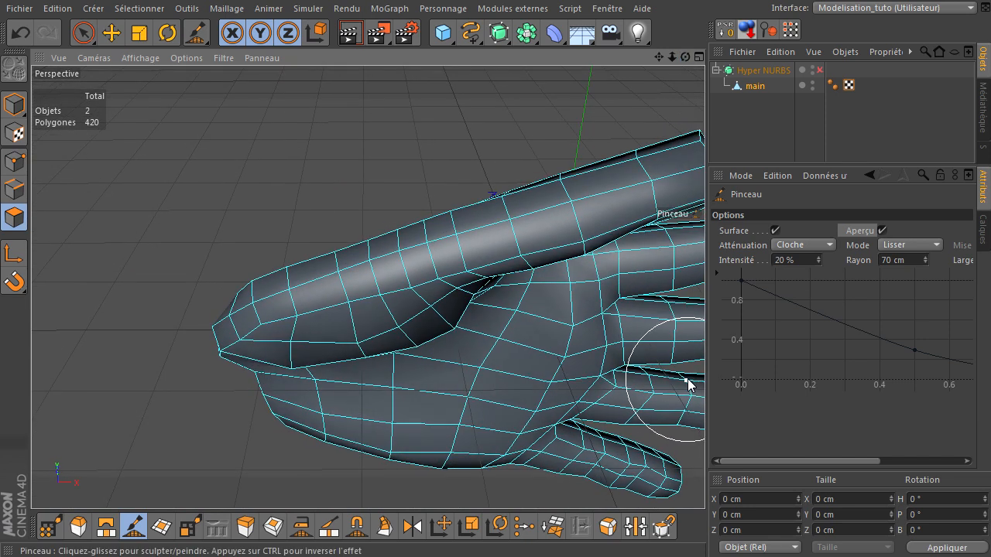
pyautogui.moveTo(672, 56)
pyautogui.mouseDown()
pyautogui.moveTo(701, 382)
pyautogui.moveTo(704, 368)
pyautogui.moveTo(719, 408)
pyautogui.moveTo(704, 383)
pyautogui.mouseUp()
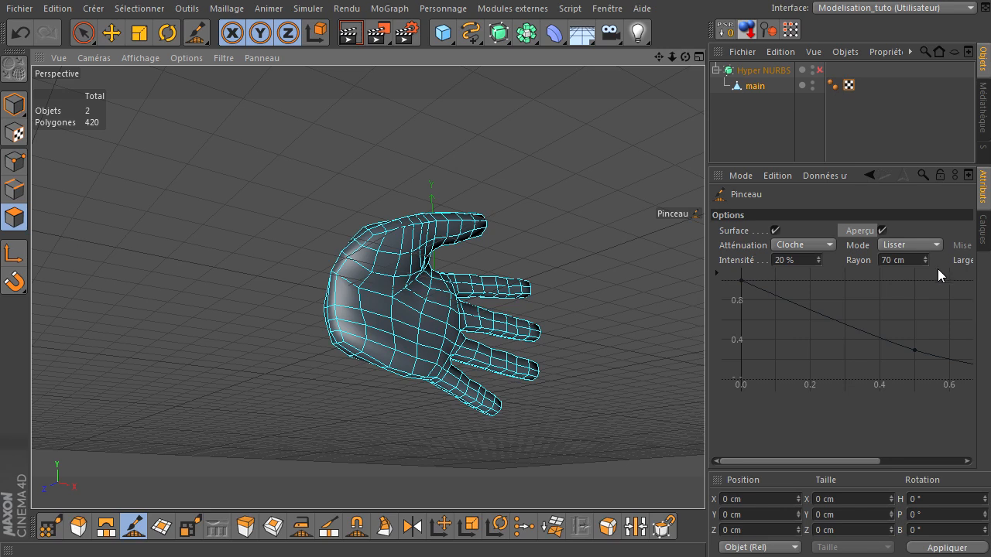
pyautogui.click(915, 246)
pyautogui.click(922, 298)
pyautogui.click(921, 246)
pyautogui.click(919, 304)
pyautogui.moveTo(357, 306)
pyautogui.mouseDown()
pyautogui.moveTo(361, 299)
pyautogui.moveTo(380, 320)
pyautogui.moveTo(353, 291)
pyautogui.moveTo(370, 288)
pyautogui.mouseUp()
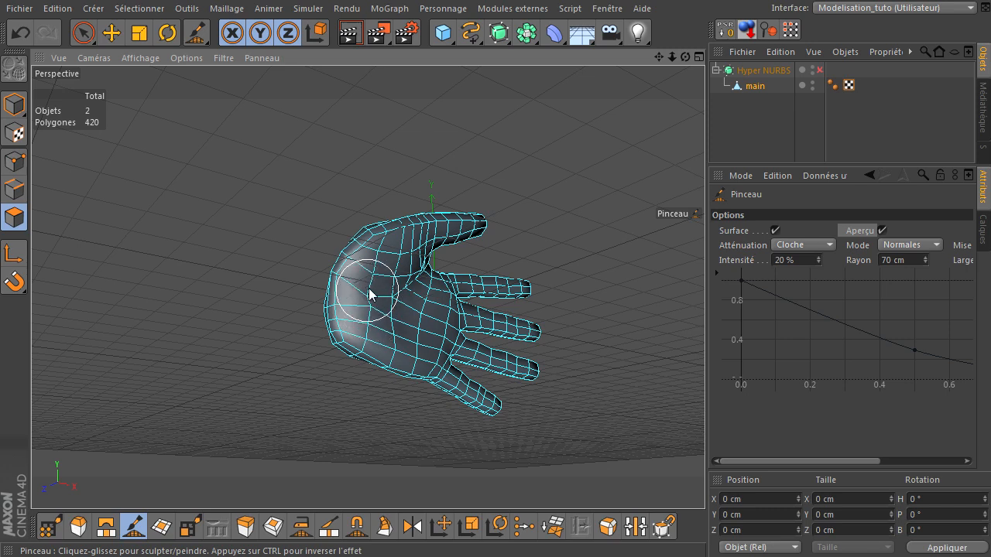
# Set the Brush to Lisser mode and smooth the centre of the palm
pyautogui.click(899, 245)
pyautogui.click(921, 260)
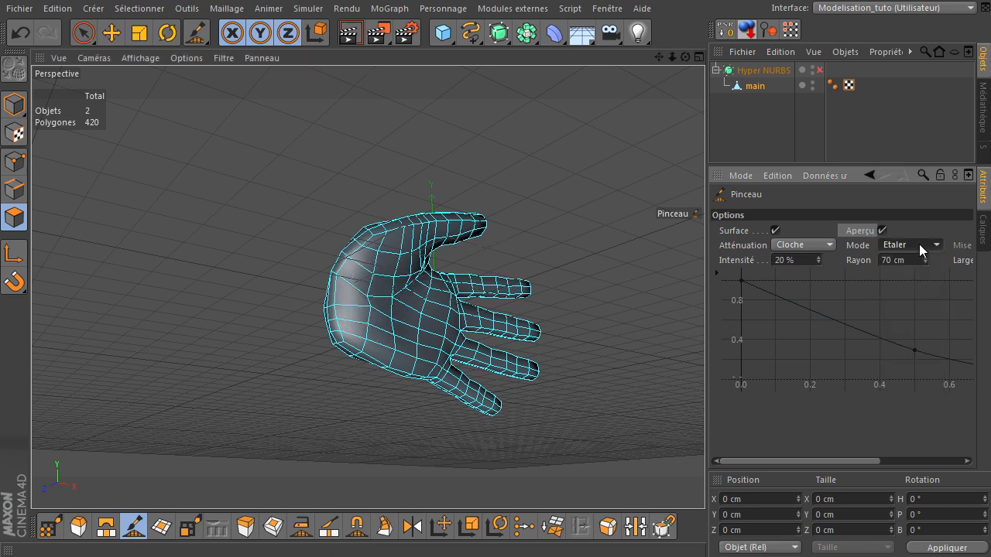
pyautogui.click(919, 245)
pyautogui.click(909, 389)
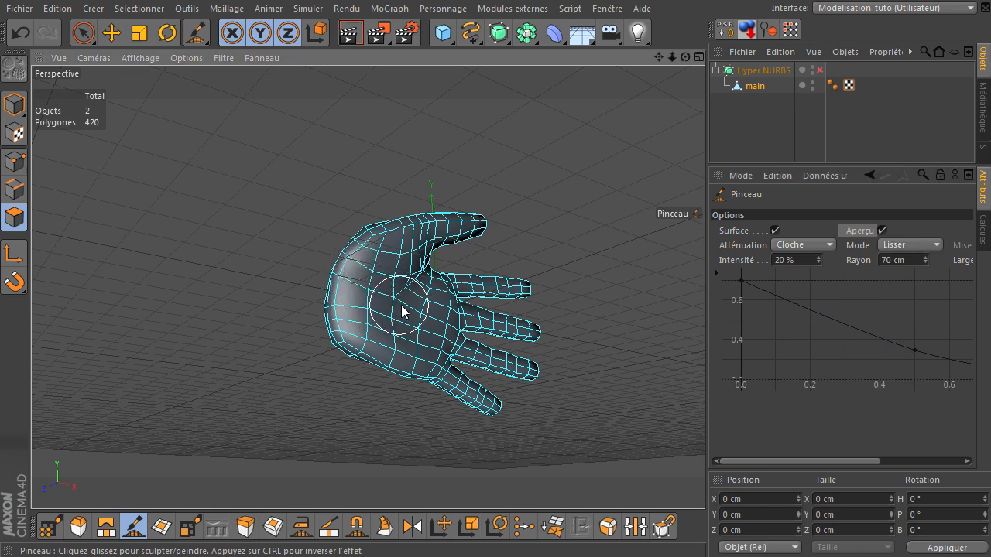
pyautogui.moveTo(704, 379)
pyautogui.keyDown('alt'); pyautogui.mouseDown()
pyautogui.moveTo(712, 383)
pyautogui.moveTo(624, 416)
pyautogui.mouseUp(); pyautogui.keyUp('alt')
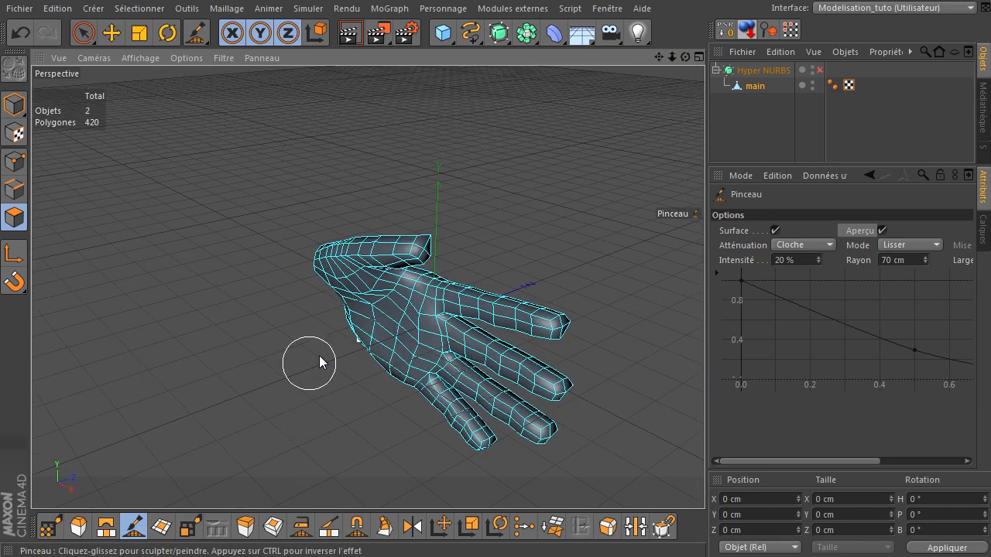
pyautogui.moveTo(355, 309)
pyautogui.mouseDown()
pyautogui.moveTo(384, 290)
pyautogui.moveTo(418, 403)
pyautogui.moveTo(395, 324)
pyautogui.mouseUp()
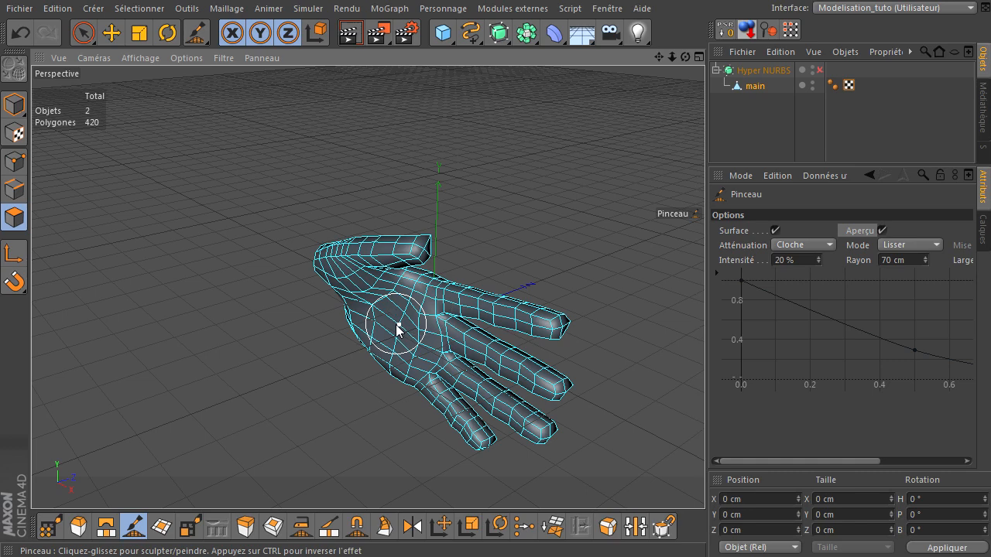
# Enable progressive selection for the Move tool, with Cloche attenuation and the Surface option on
pyautogui.keyDown('alt'); pyautogui.moveTo(702, 381); pyautogui.dragTo(728, 364); pyautogui.keyUp('alt')
pyautogui.moveTo(804, 361)
pyautogui.keyDown('alt'); pyautogui.mouseDown()
pyautogui.moveTo(707, 401)
pyautogui.moveTo(700, 376)
pyautogui.mouseUp(); pyautogui.keyUp('alt')
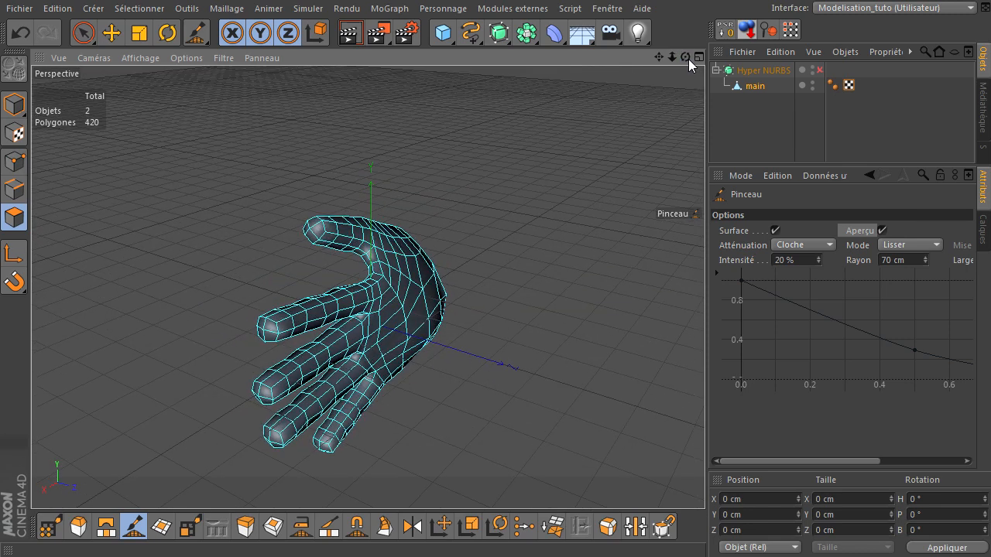
pyautogui.click(84, 33)
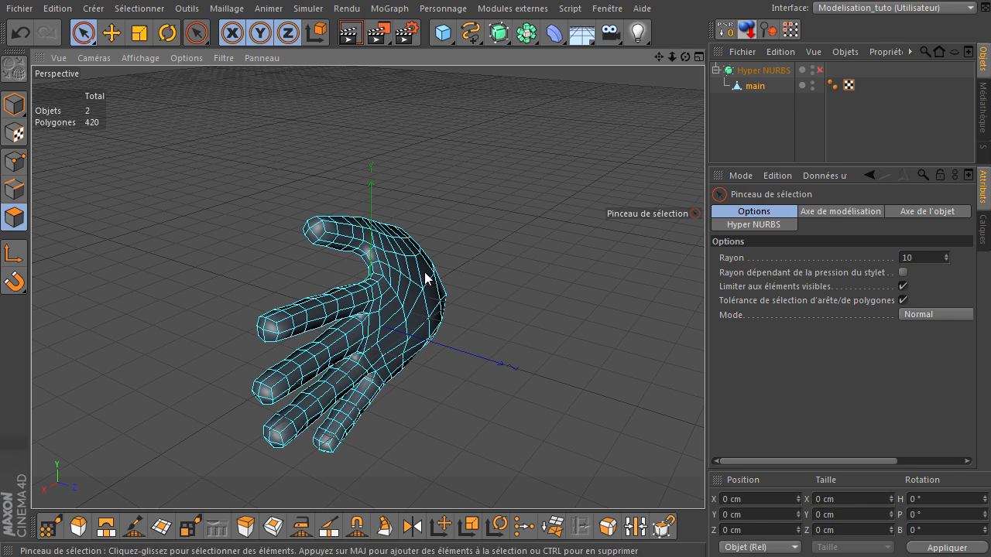
pyautogui.scroll(5, 420, 270)
pyautogui.scroll(1, 418, 268)
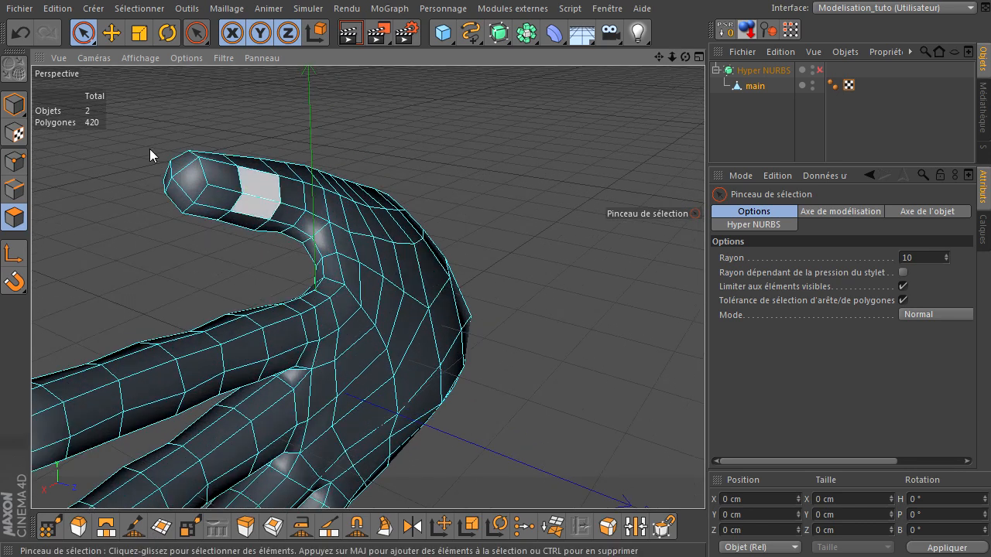
pyautogui.click(113, 34)
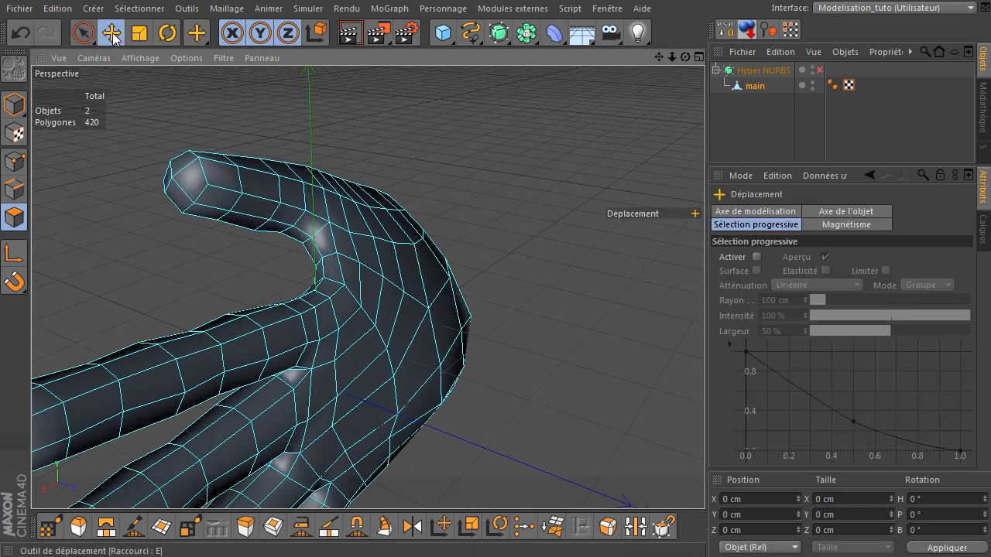
pyautogui.click(757, 257)
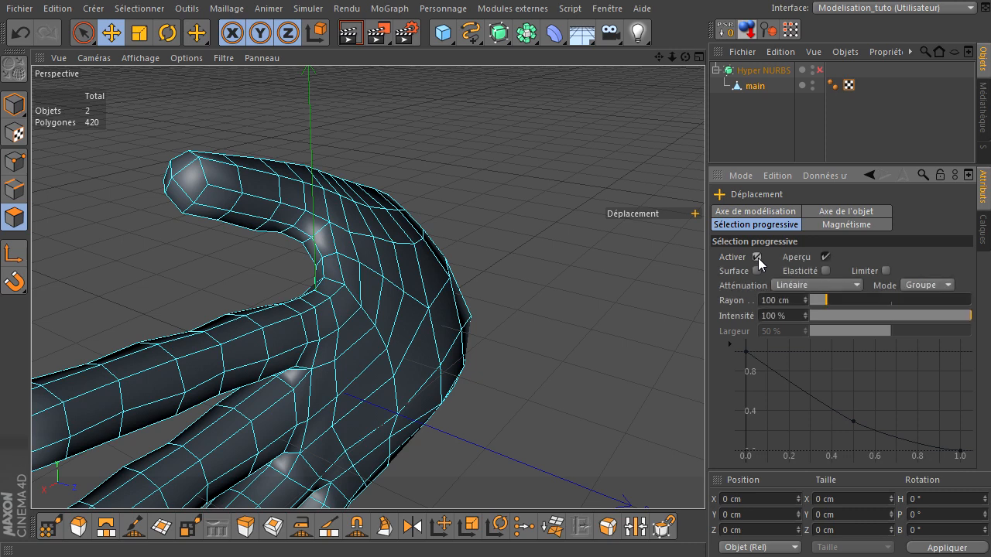
pyautogui.click(836, 285)
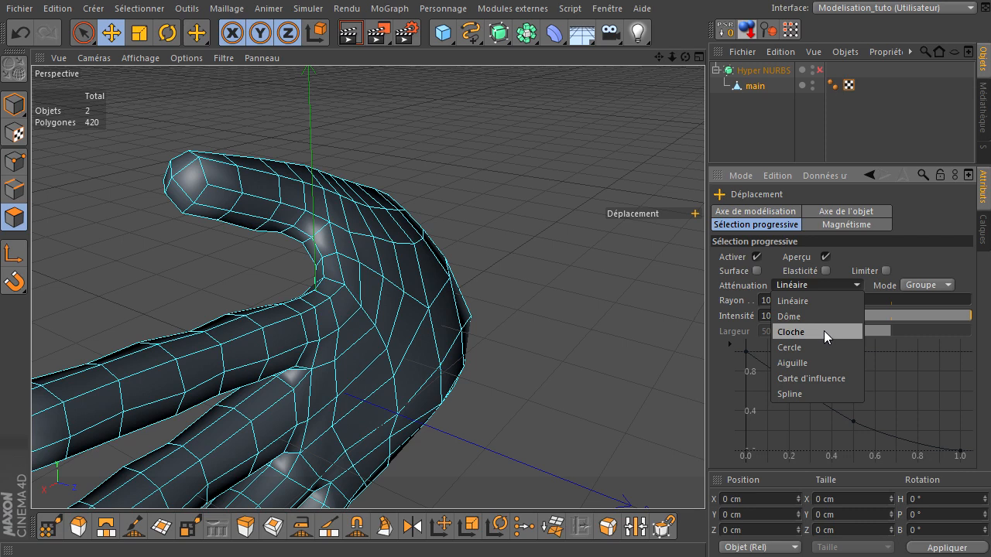
pyautogui.click(823, 332)
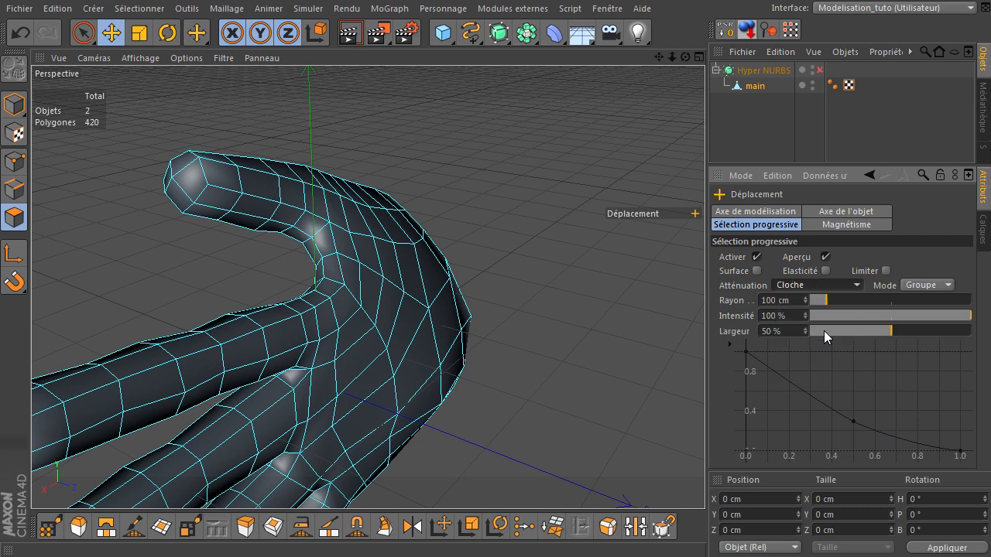
pyautogui.click(757, 271)
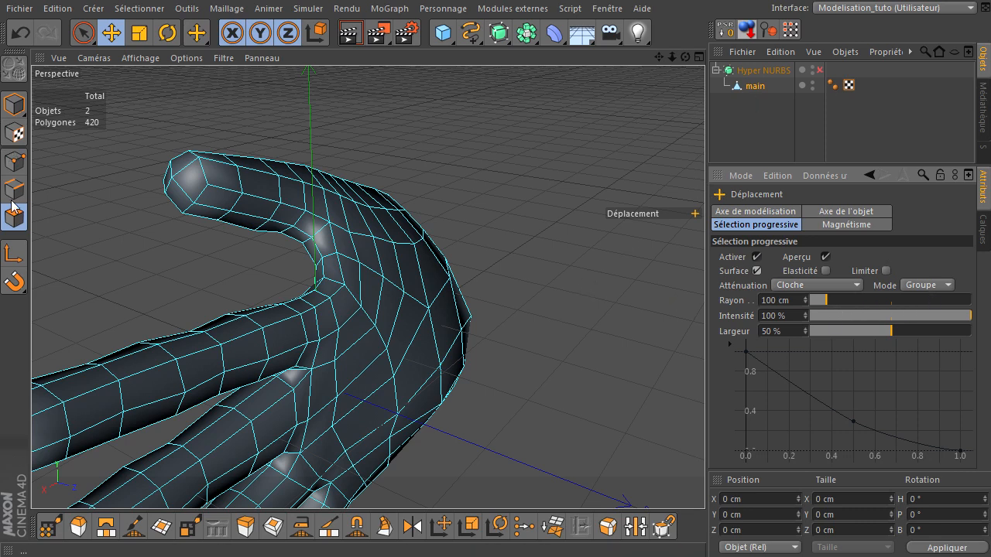
# Select a single polygon at the thumb base and try a progressive selection radius of 107 cm around it
pyautogui.click(382, 243)
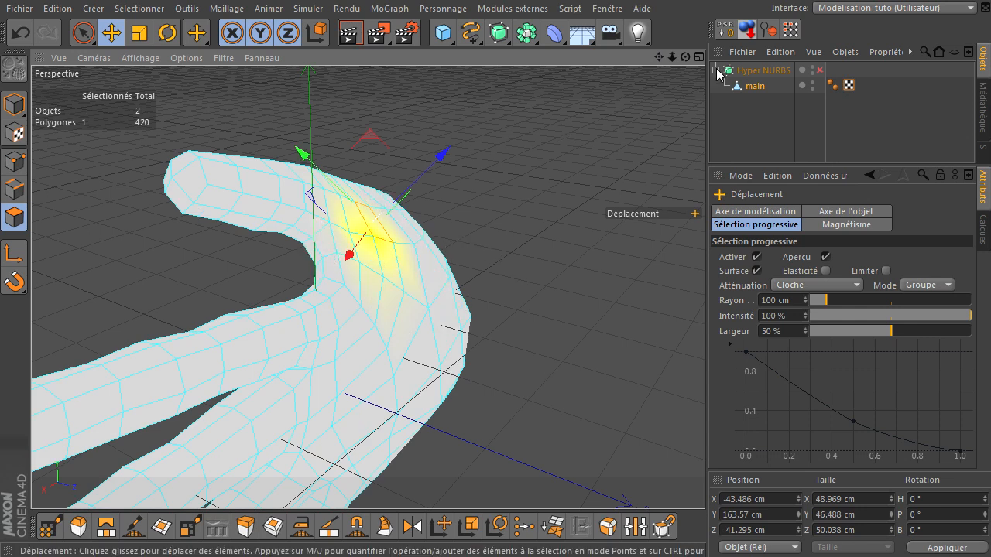
pyautogui.moveTo(685, 58); pyautogui.dragTo(609, 175)
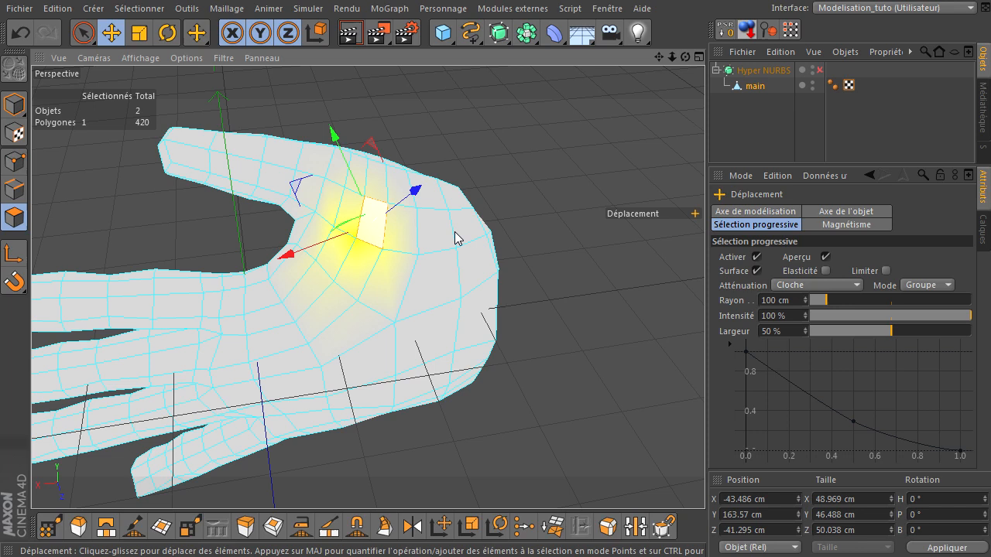
pyautogui.moveTo(826, 302)
pyautogui.mouseDown()
pyautogui.moveTo(869, 315)
pyautogui.moveTo(853, 298)
pyautogui.moveTo(826, 299)
pyautogui.mouseUp()
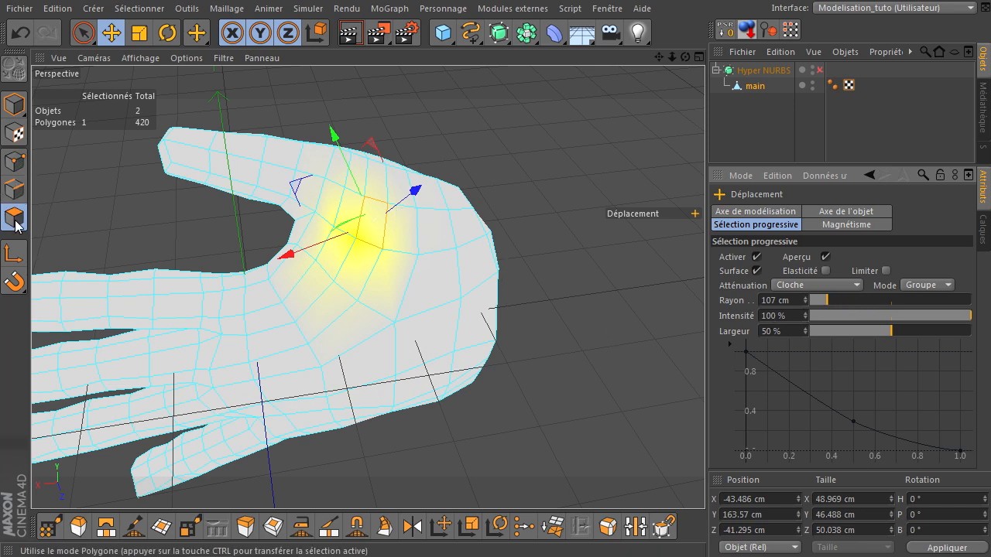
pyautogui.click(407, 245)
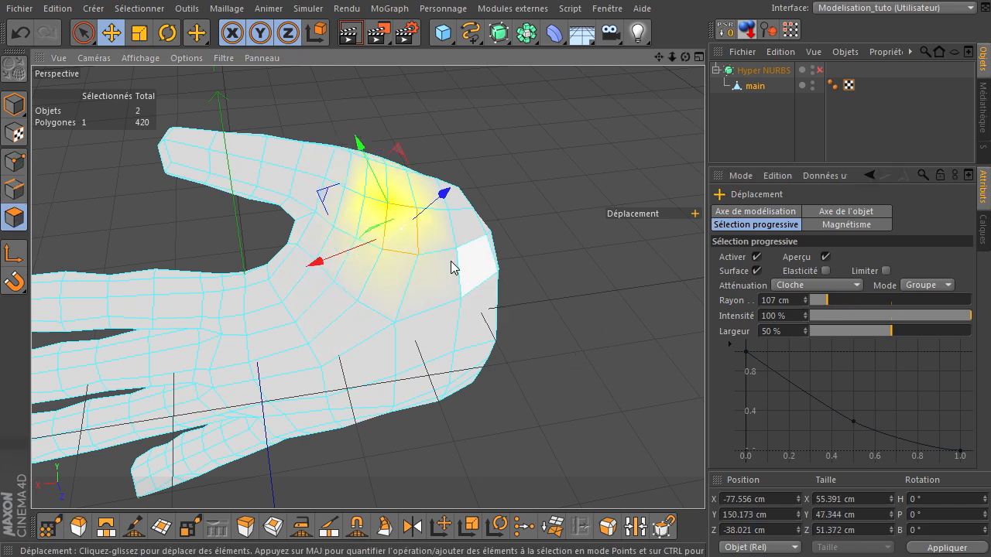
# Select two adjacent points at the thumb base in point mode and set the progressive selection radius to 212 cm
pyautogui.click(13, 161)
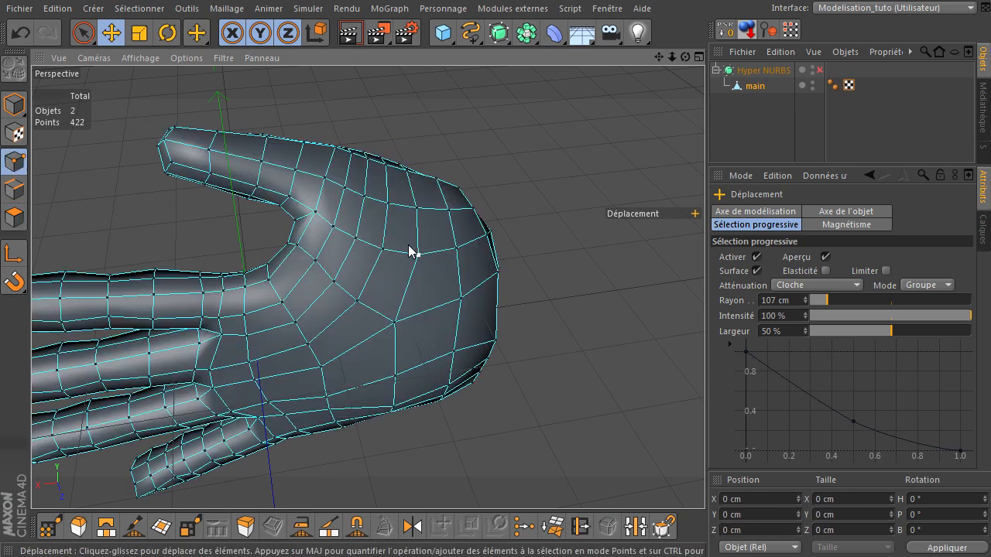
pyautogui.click(383, 248)
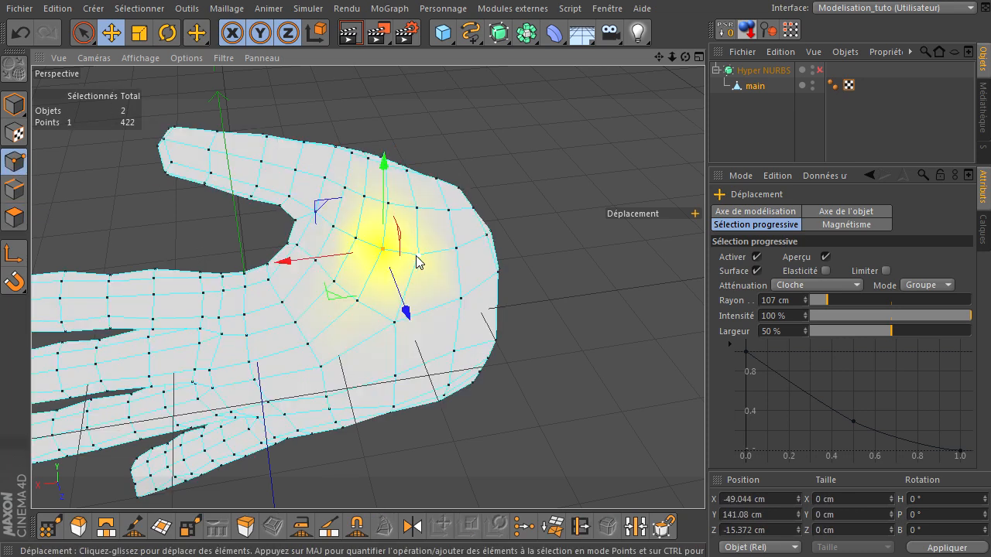
pyautogui.keyDown('shift'); pyautogui.click(416, 223); pyautogui.keyUp('shift')
pyautogui.moveTo(416, 214); pyautogui.dragTo(388, 204)
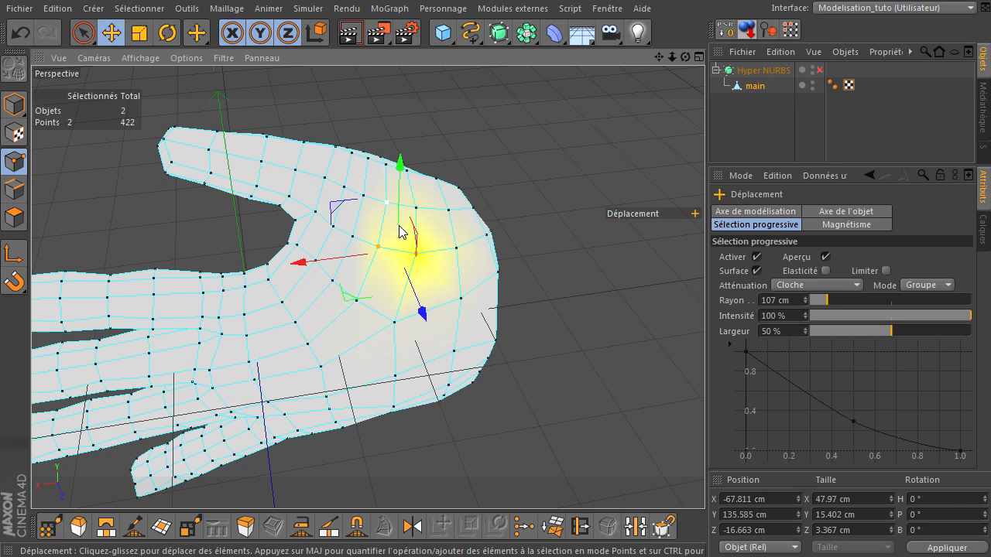
pyautogui.hotkey('ctrl', 'z')
pyautogui.keyDown('shift'); pyautogui.click(415, 209); pyautogui.keyUp('shift')
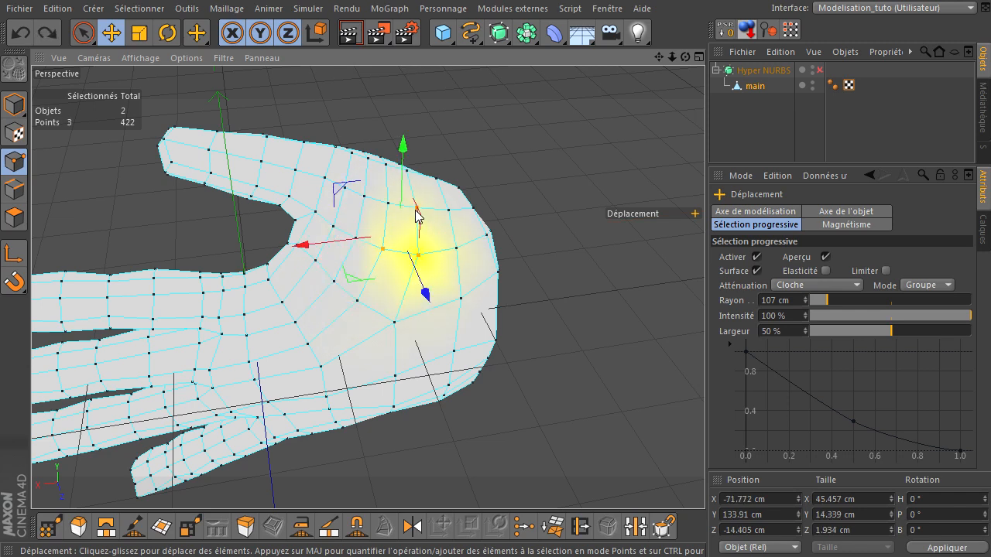
pyautogui.keyDown('shift'); pyautogui.click(387, 204); pyautogui.keyUp('shift')
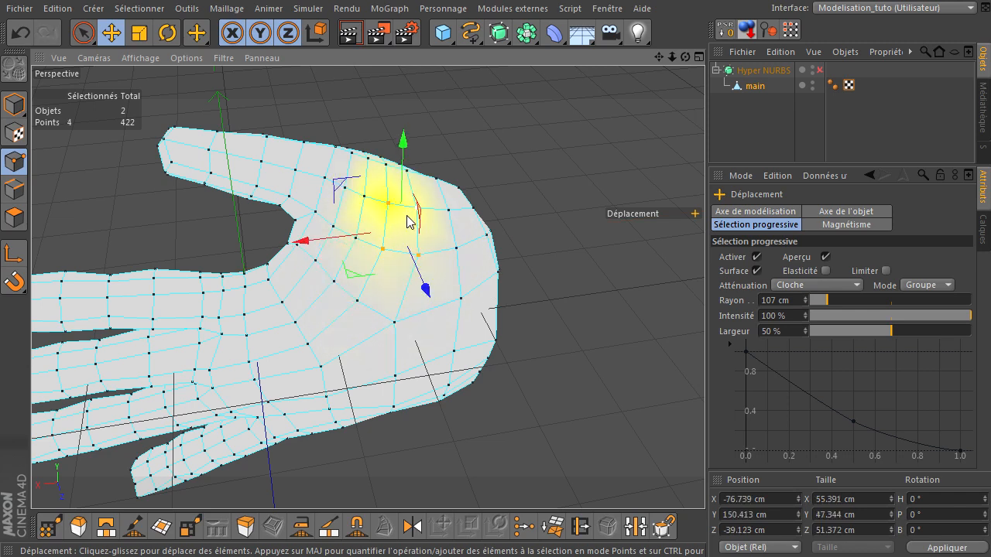
pyautogui.keyDown('ctrl'); pyautogui.click(387, 204); pyautogui.keyUp('ctrl')
pyautogui.keyDown('ctrl'); pyautogui.click(415, 209); pyautogui.keyUp('ctrl')
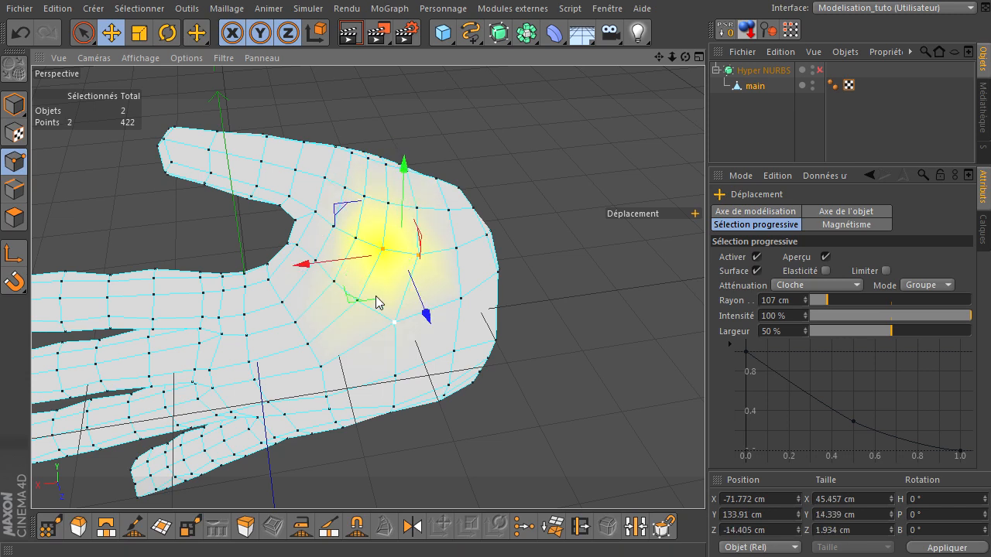
pyautogui.moveTo(837, 302); pyautogui.dragTo(845, 308)
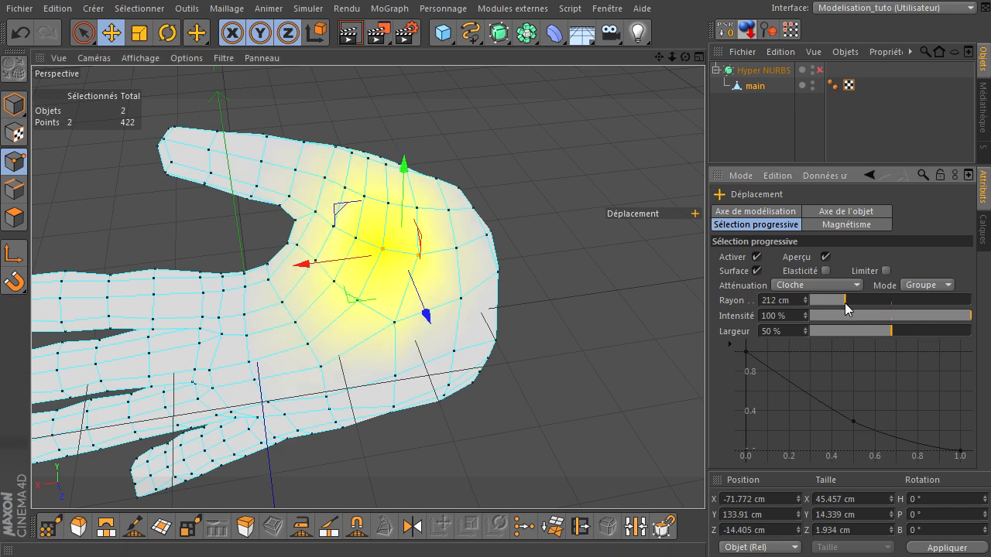
# Try moving the two thumb-base points outward with progressive selection, and undo the move
pyautogui.moveTo(685, 57); pyautogui.dragTo(702, 385)
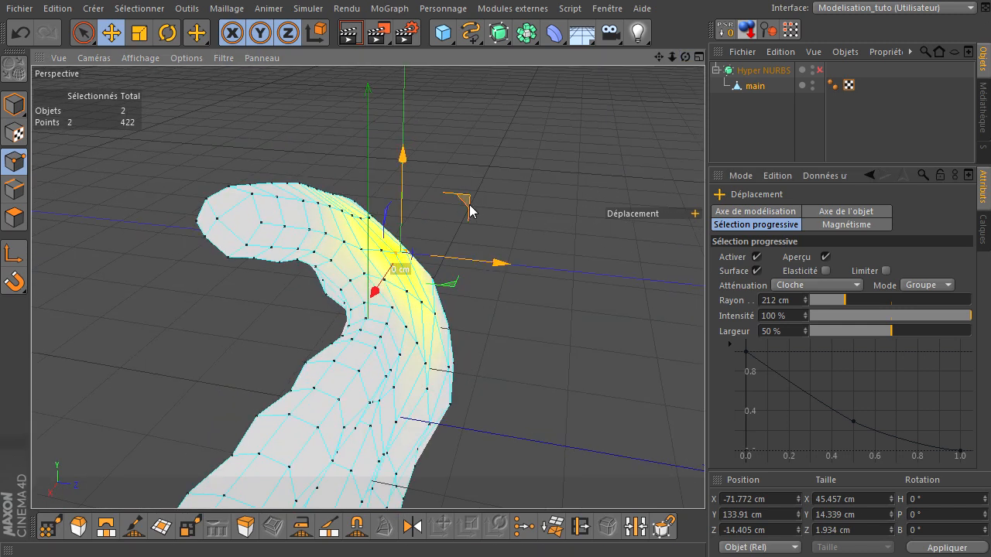
pyautogui.moveTo(467, 211); pyautogui.dragTo(475, 200)
pyautogui.click(565, 225)
pyautogui.moveTo(685, 54); pyautogui.dragTo(712, 441)
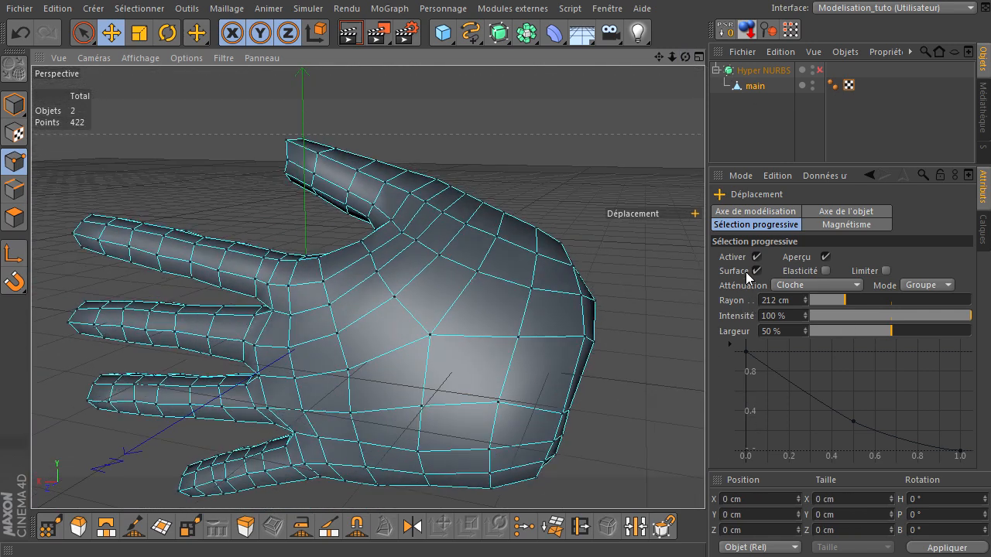
pyautogui.click(20, 34)
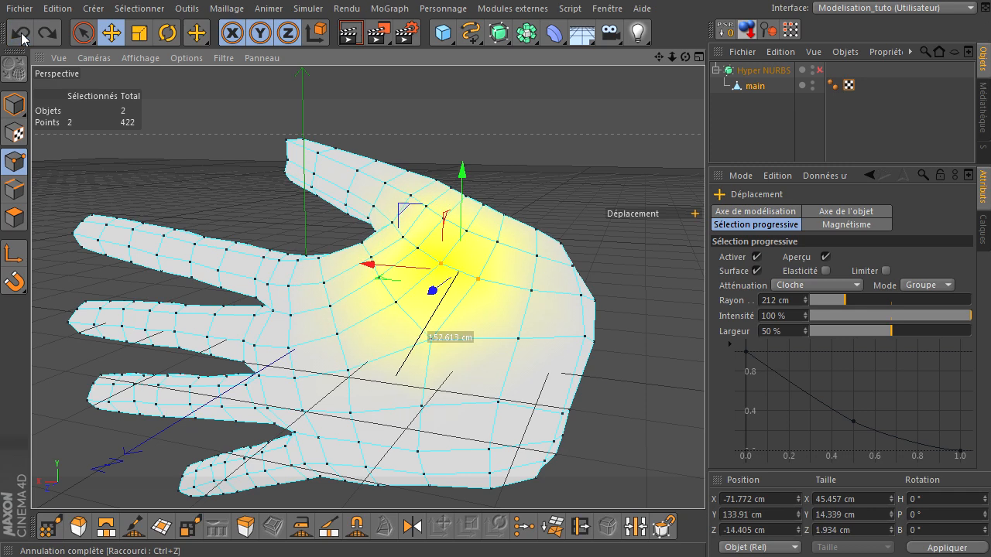
# Turn off progressive selection for the Move tool and clear the point selection
pyautogui.click(757, 257)
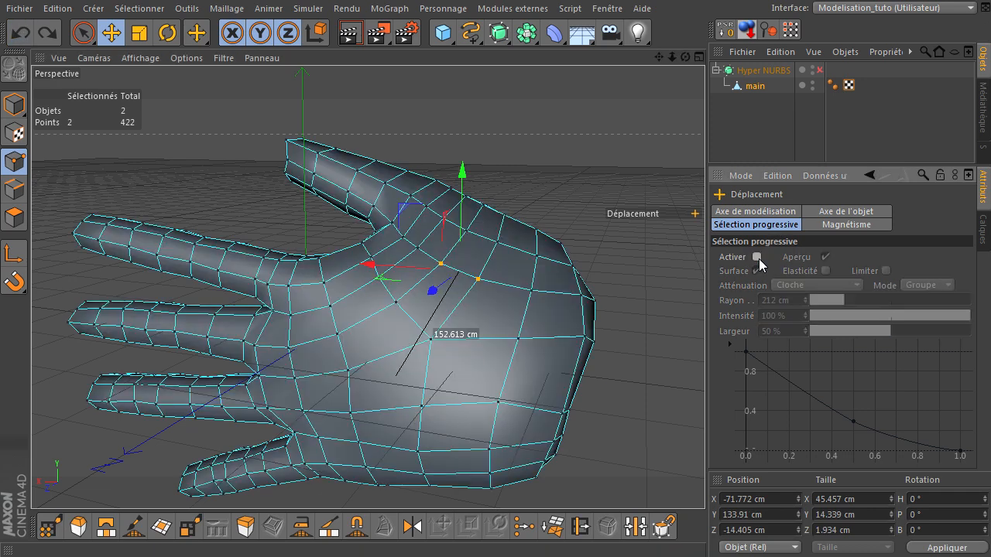
pyautogui.click(568, 134)
pyautogui.moveTo(704, 379)
pyautogui.keyDown('alt'); pyautogui.mouseDown()
pyautogui.moveTo(713, 380)
pyautogui.moveTo(692, 377)
pyautogui.moveTo(723, 382)
pyautogui.moveTo(704, 380)
pyautogui.mouseUp(); pyautogui.keyUp('alt')
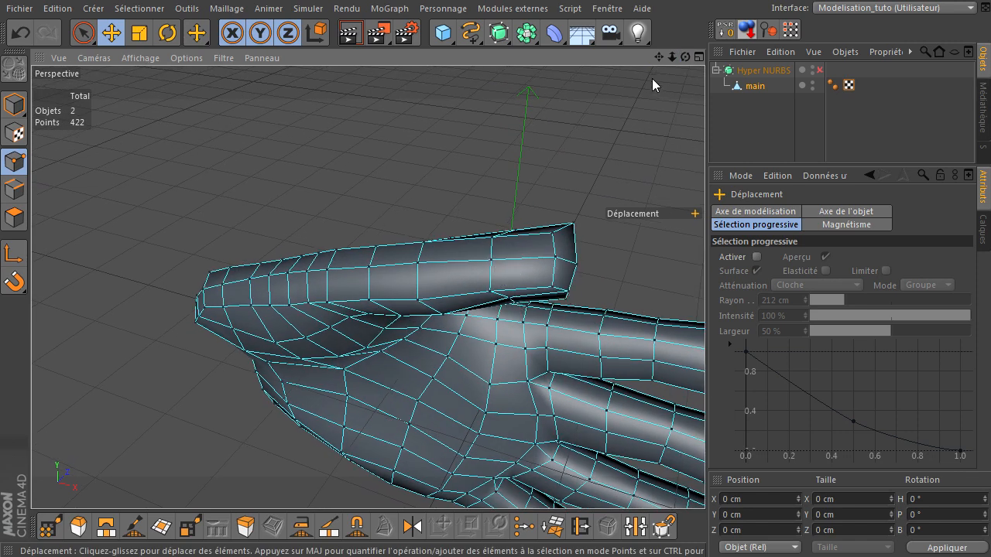
pyautogui.moveTo(657, 56); pyautogui.dragTo(572, 3)
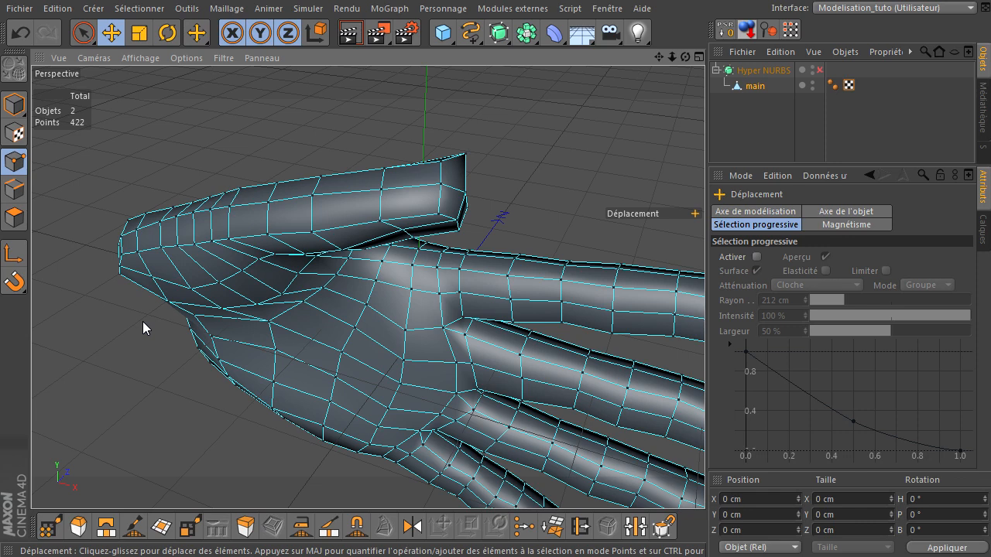
# Enable the Hyper NURBS and render the palm side of the hand in the viewport to examine its smoothed shape
pyautogui.click(819, 70)
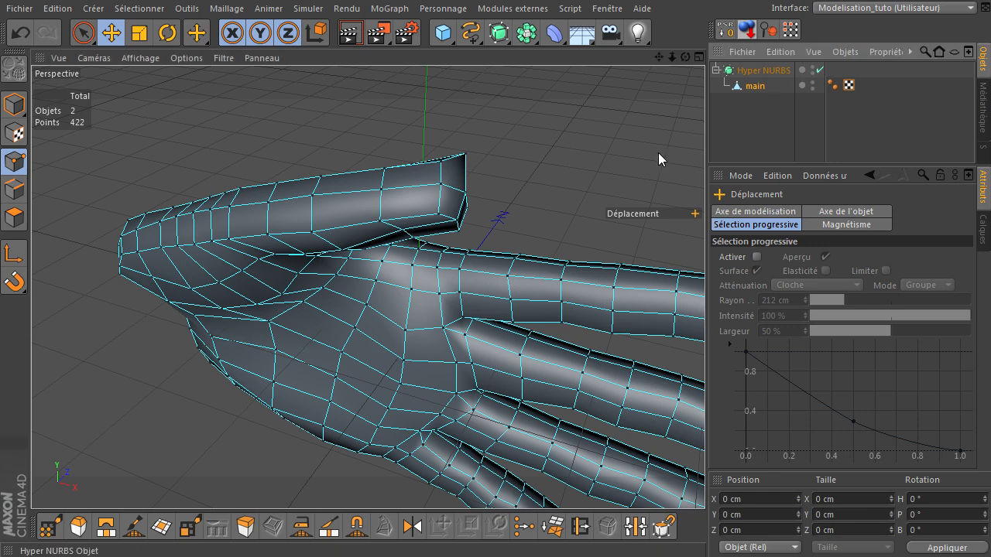
pyautogui.scroll(-3, 590, 184)
pyautogui.click(769, 129)
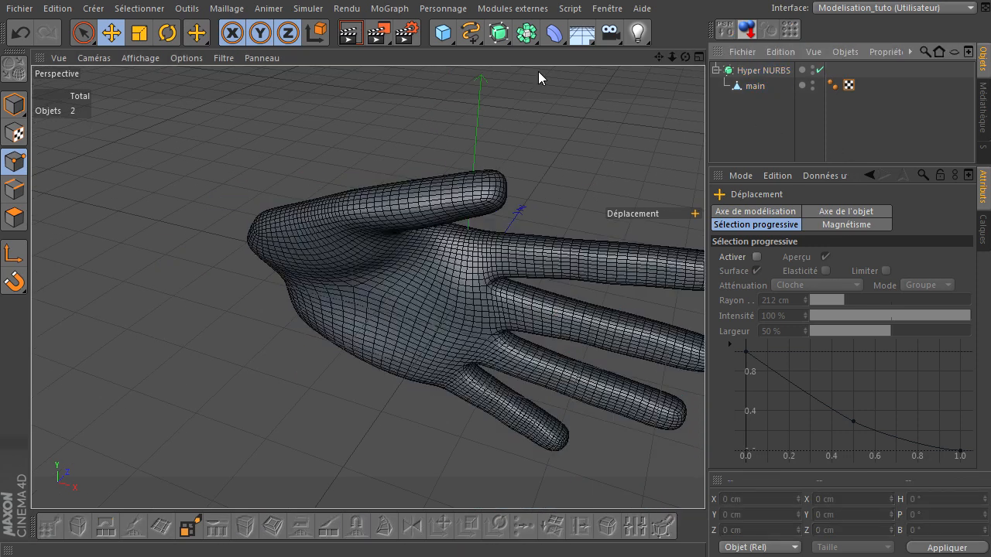
pyautogui.moveTo(658, 56); pyautogui.dragTo(542, 55)
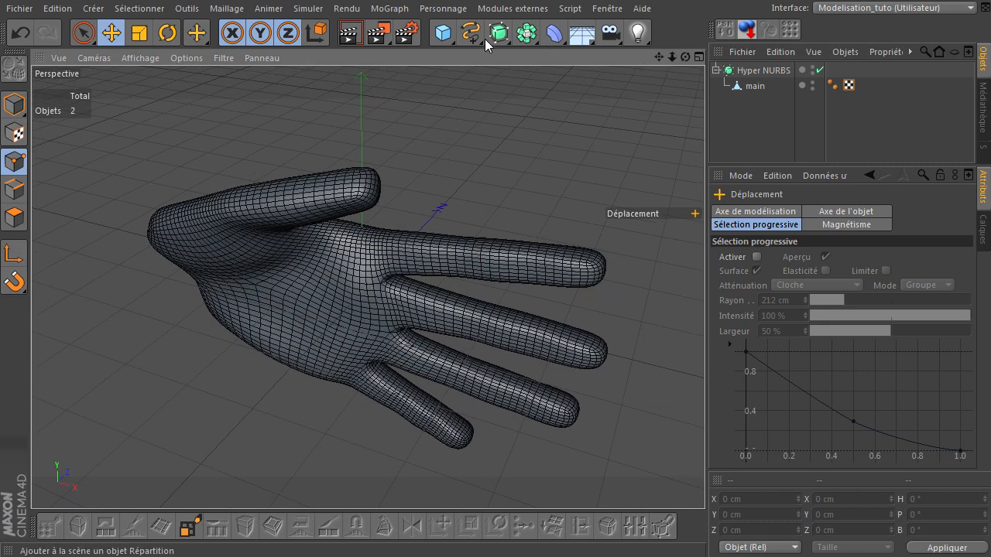
pyautogui.click(351, 34)
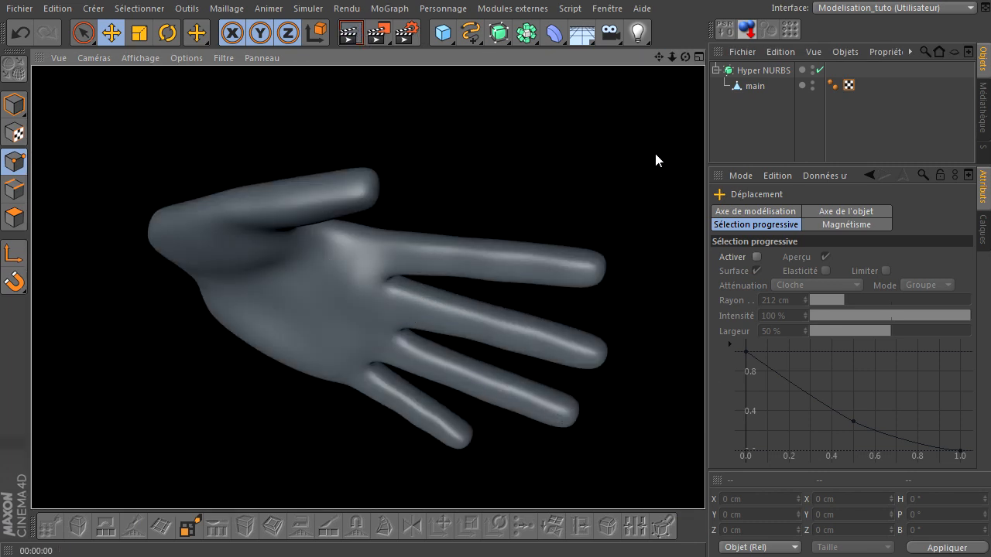
pyautogui.click(729, 132)
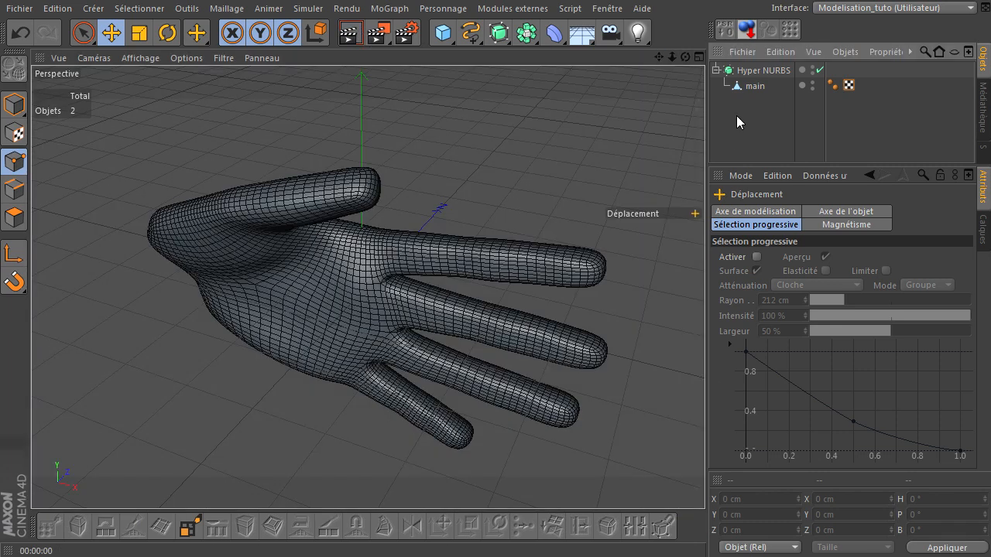
# Select the main mesh, disable its Hyper NURBS smoothing and set point mode for editing the thumb tip
pyautogui.click(763, 85)
pyautogui.click(820, 70)
pyautogui.scroll(5, 335, 183)
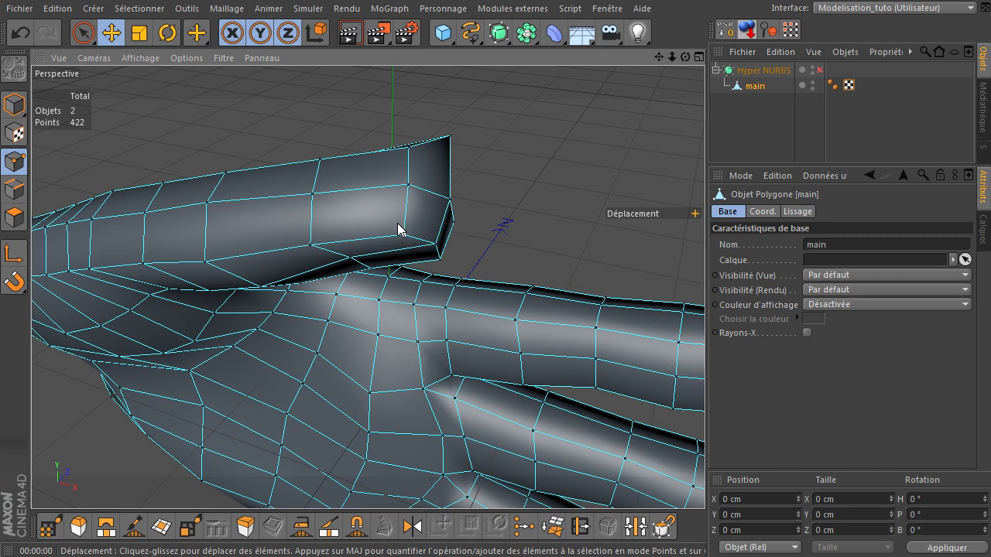
pyautogui.click(14, 218)
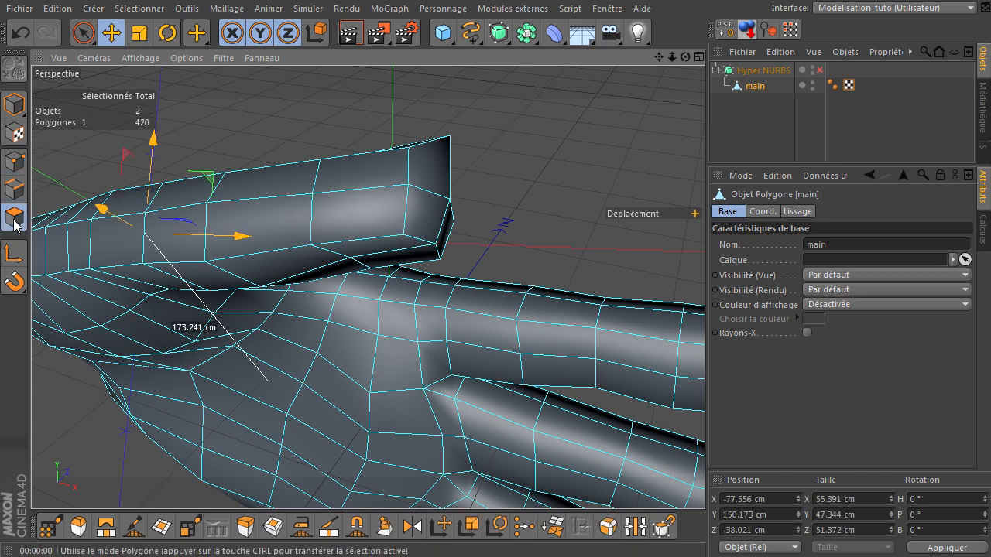
pyautogui.click(15, 161)
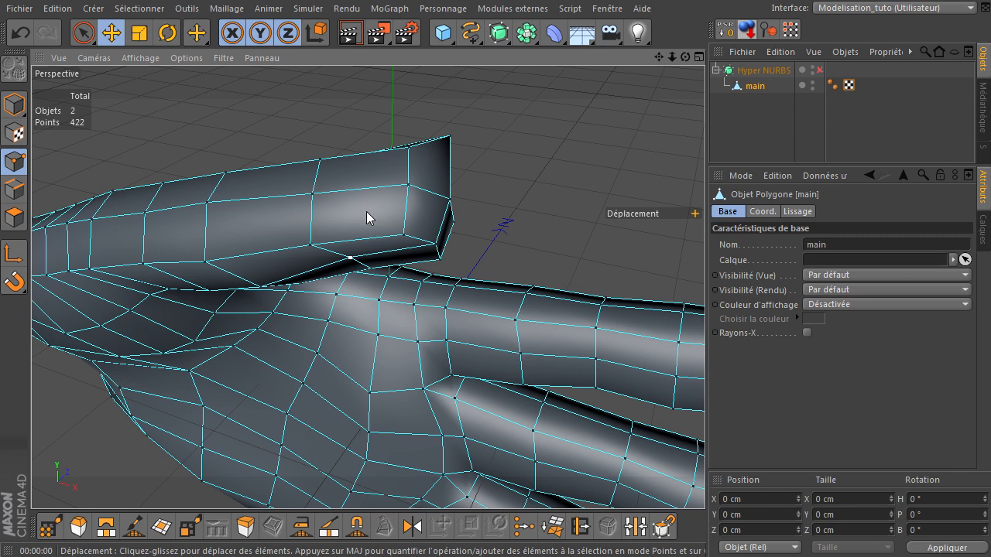
# Move the protruding upper corner point of the thumb tip down and inward to round the tip, and clear the selection
pyautogui.moveTo(687, 60); pyautogui.dragTo(670, 449)
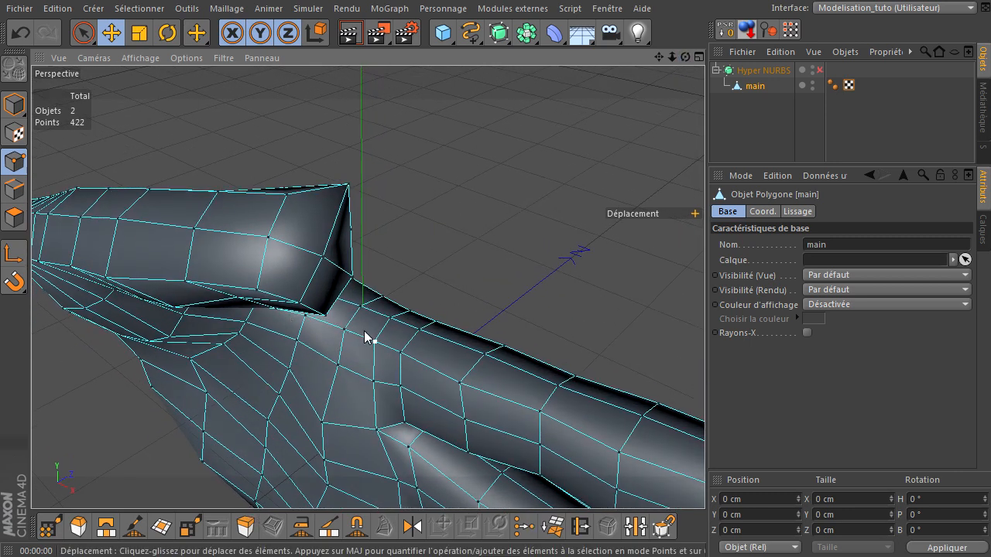
pyautogui.click(347, 186)
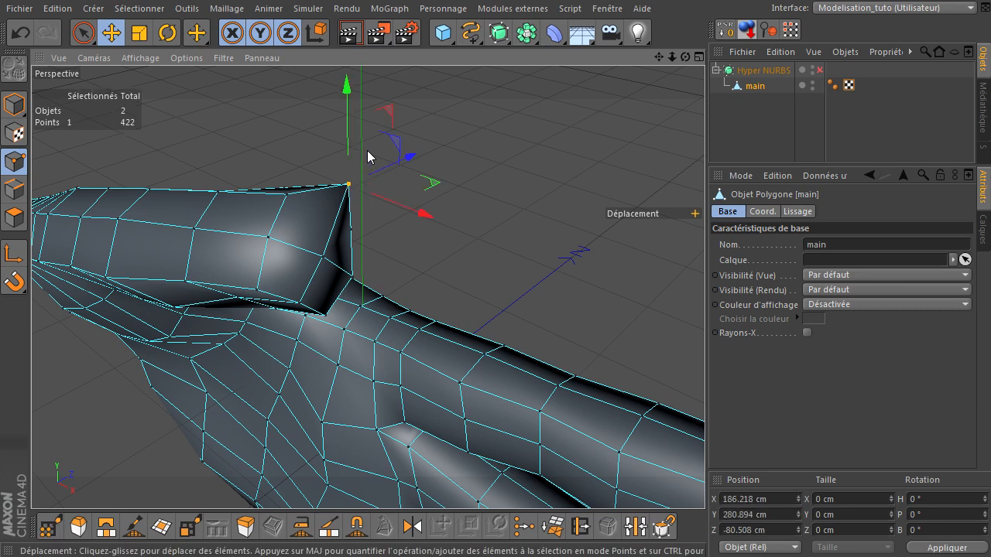
pyautogui.moveTo(387, 121); pyautogui.dragTo(368, 143)
pyautogui.click(496, 226)
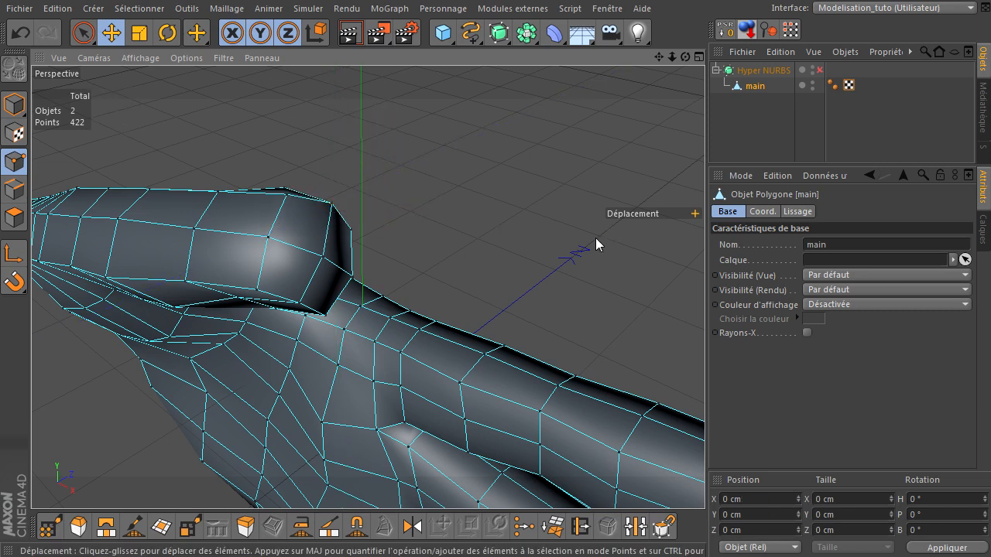
# Select the six points around the end face of the thumb tip
pyautogui.moveTo(659, 57); pyautogui.dragTo(729, 385)
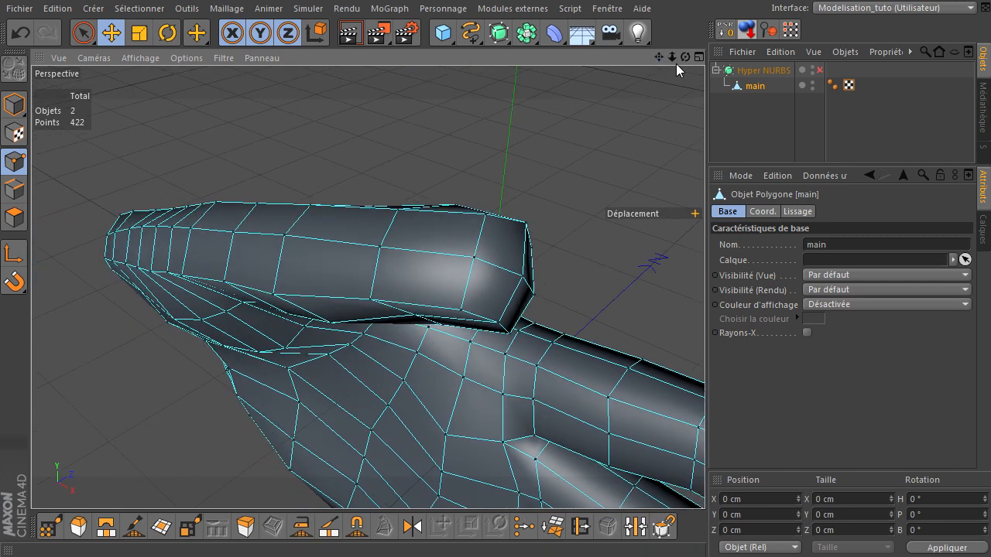
pyautogui.moveTo(705, 380); pyautogui.dragTo(703, 379)
pyautogui.moveTo(661, 60); pyautogui.dragTo(714, 400)
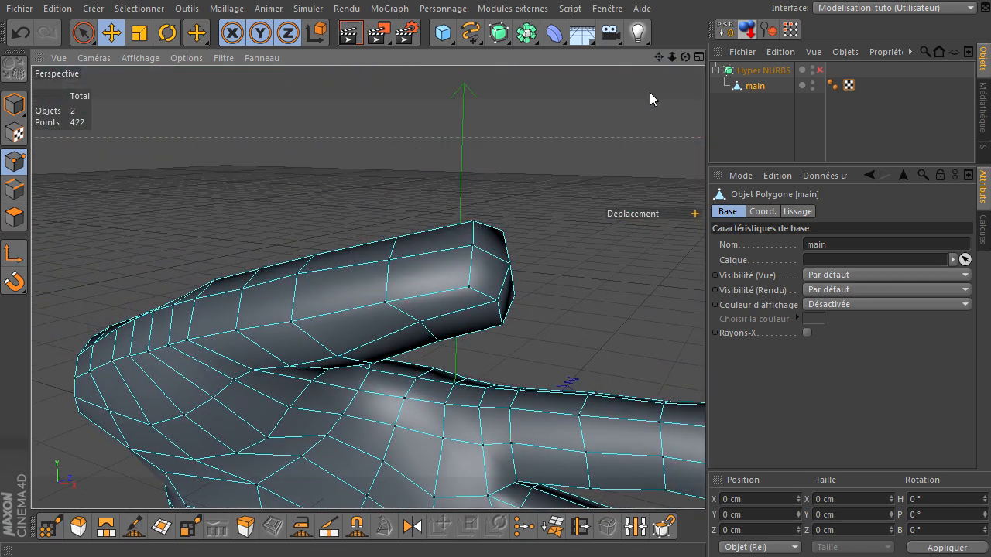
pyautogui.click(473, 246)
pyautogui.moveTo(685, 57); pyautogui.dragTo(705, 379)
pyautogui.moveTo(685, 57); pyautogui.dragTo(705, 379)
pyautogui.click(604, 396)
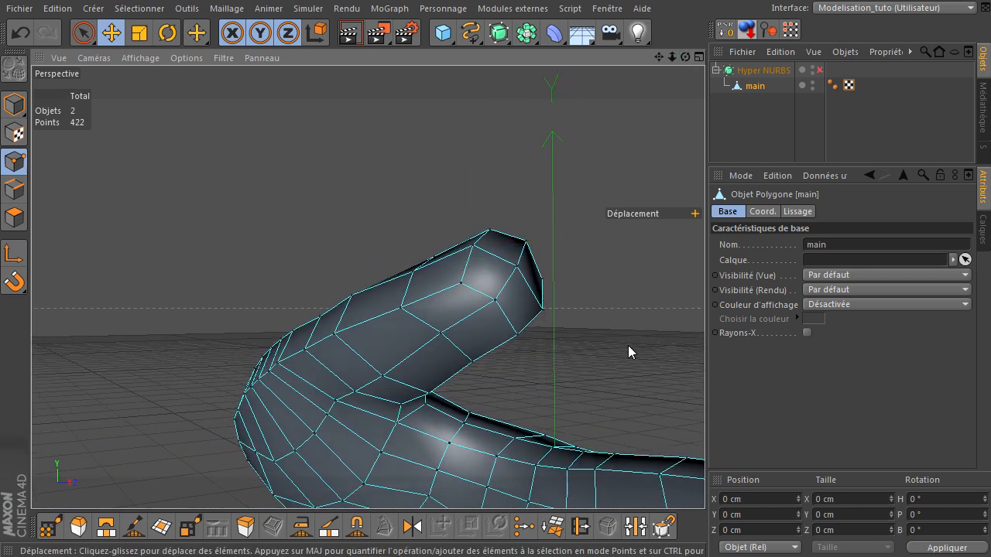
pyautogui.click(517, 267)
pyautogui.keyDown('shift'); pyautogui.click(496, 298); pyautogui.keyUp('shift')
pyautogui.keyDown('shift'); pyautogui.click(525, 243); pyautogui.keyUp('shift')
pyautogui.keyDown('shift'); pyautogui.click(517, 334); pyautogui.keyUp('shift')
pyautogui.keyDown('shift'); pyautogui.click(543, 308); pyautogui.keyUp('shift')
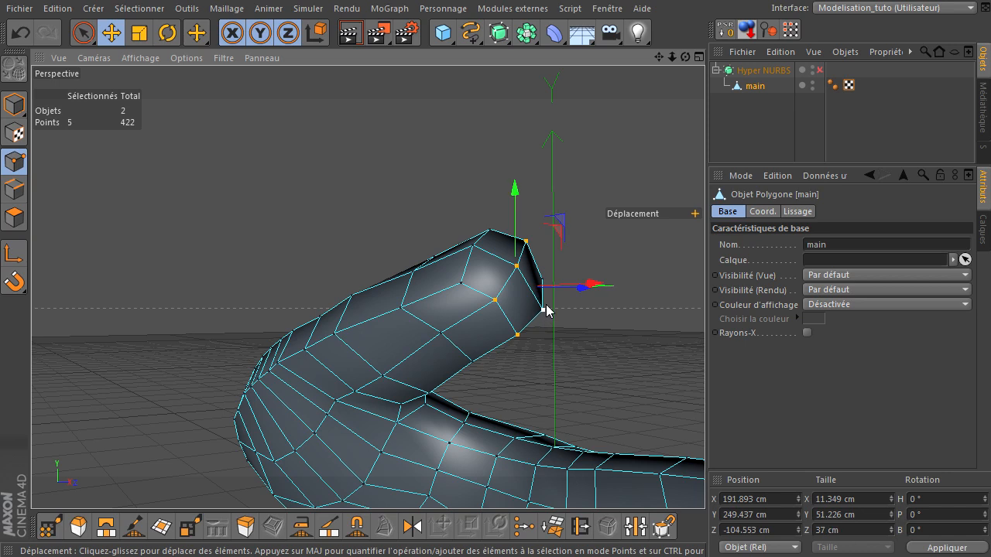
pyautogui.keyDown('shift'); pyautogui.click(543, 282); pyautogui.keyUp('shift')
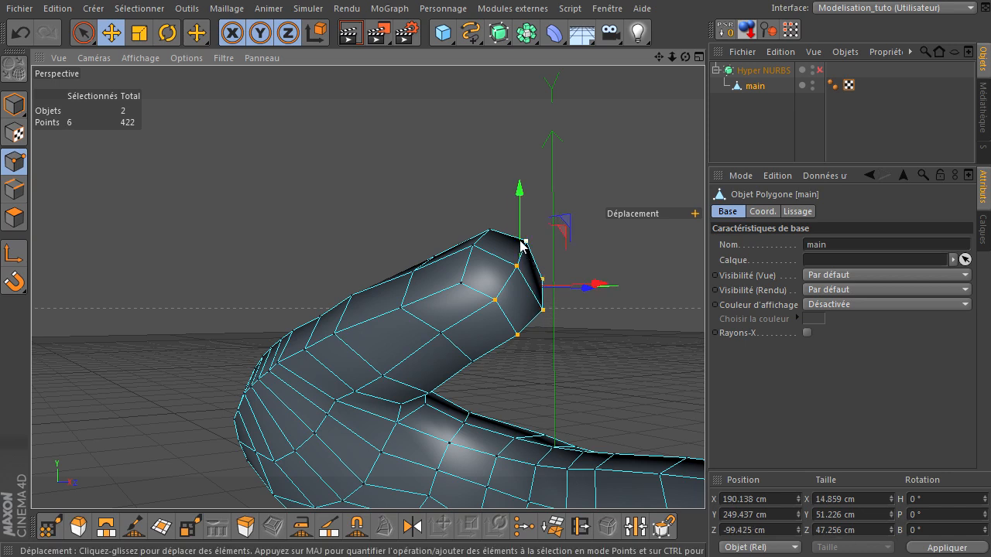
# Move the six thumb-tip points back about 6 cm along X and down about 5 cm along Y
pyautogui.moveTo(685, 57); pyautogui.dragTo(707, 379)
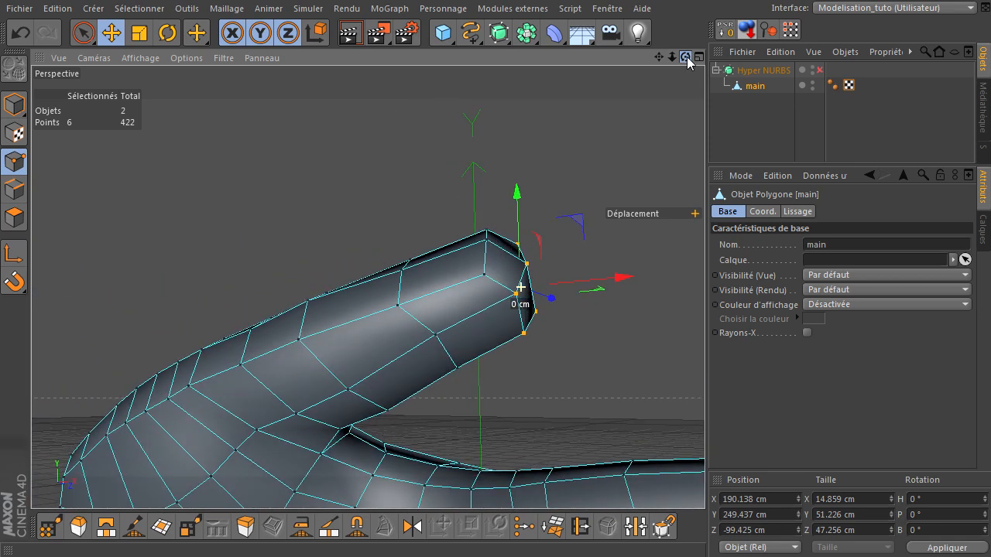
pyautogui.moveTo(621, 280); pyautogui.dragTo(608, 289)
pyautogui.moveTo(508, 219); pyautogui.dragTo(507, 229)
# Keep only the three lower thumb-tip points selected and move them back about 6 cm along X and up about 4 cm
pyautogui.moveTo(686, 57); pyautogui.dragTo(707, 379)
pyautogui.moveTo(686, 57); pyautogui.dragTo(655, 124)
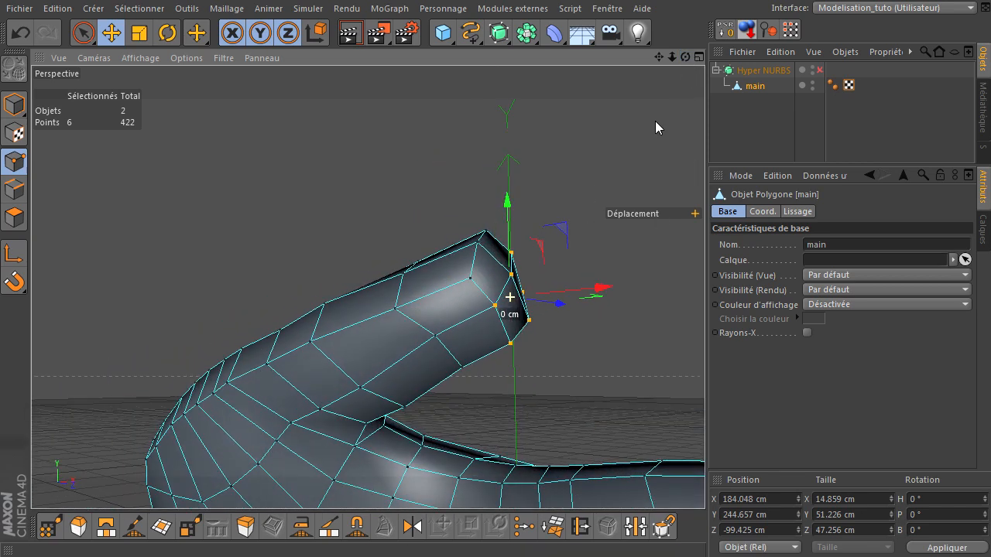
pyautogui.keyDown('ctrl'); pyautogui.click(512, 254); pyautogui.keyUp('ctrl')
pyautogui.keyDown('ctrl'); pyautogui.click(498, 304); pyautogui.keyUp('ctrl')
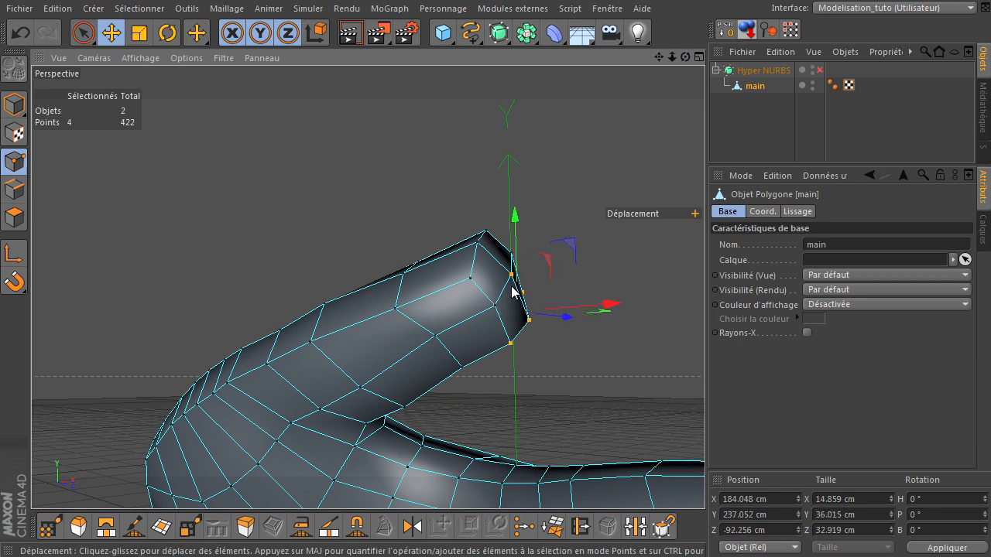
pyautogui.keyDown('ctrl'); pyautogui.click(511, 275); pyautogui.keyUp('ctrl')
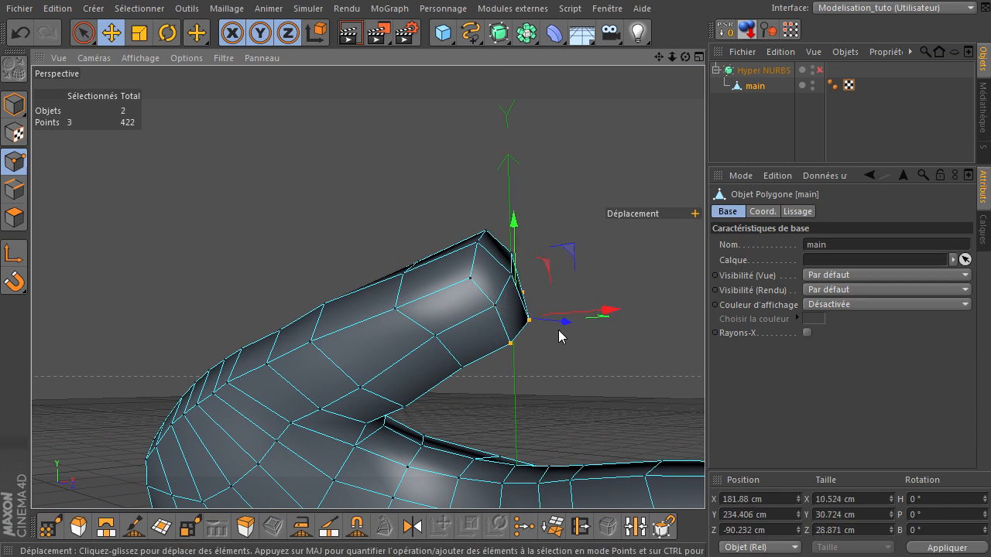
pyautogui.moveTo(606, 314); pyautogui.dragTo(597, 313)
pyautogui.moveTo(507, 240); pyautogui.dragTo(704, 380)
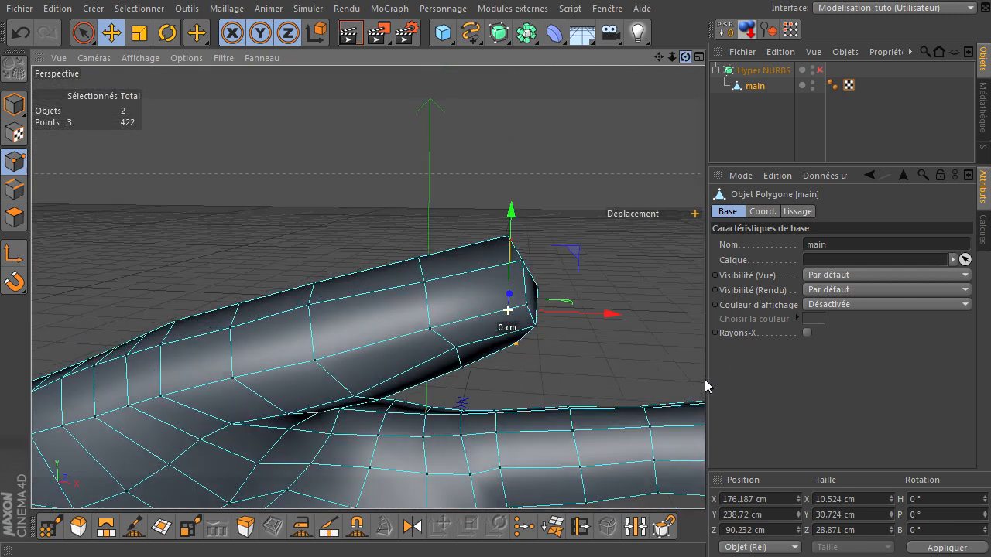
# Select the two adjacent polygons on the upper side of the thumb tip in polygon mode
pyautogui.click(16, 221)
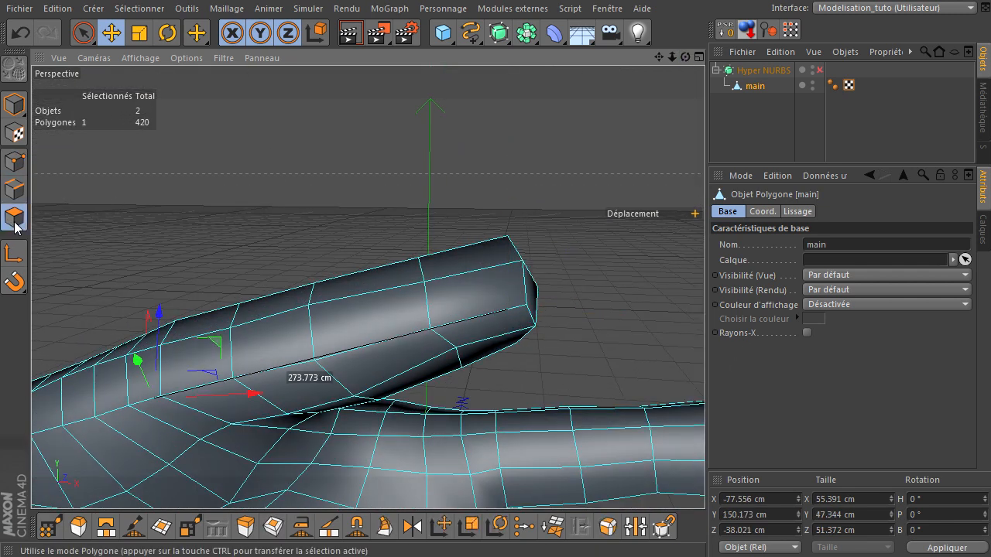
pyautogui.click(474, 271)
pyautogui.keyDown('shift'); pyautogui.click(478, 289); pyautogui.keyUp('shift')
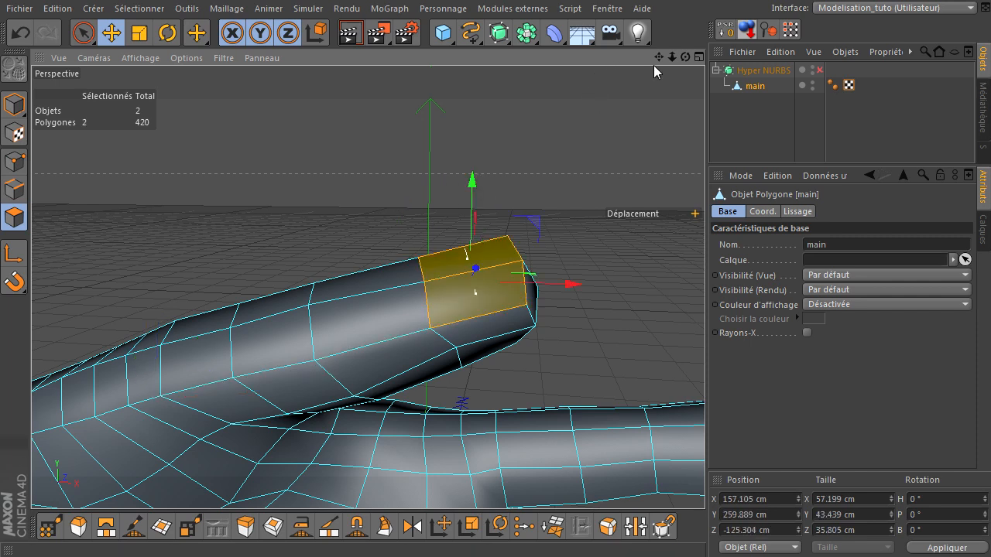
pyautogui.moveTo(686, 56)
pyautogui.mouseDown()
pyautogui.moveTo(705, 384)
pyautogui.moveTo(689, 59)
pyautogui.mouseUp()
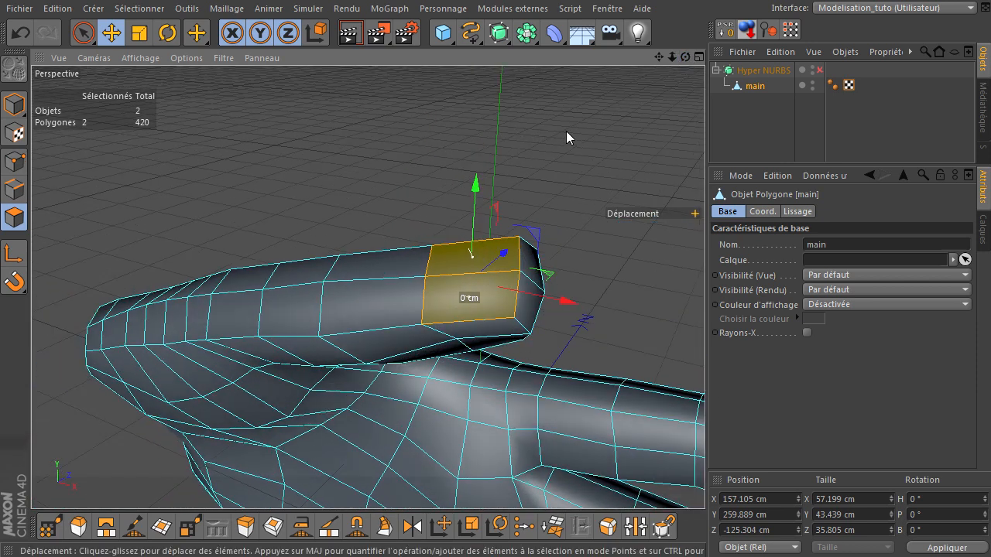
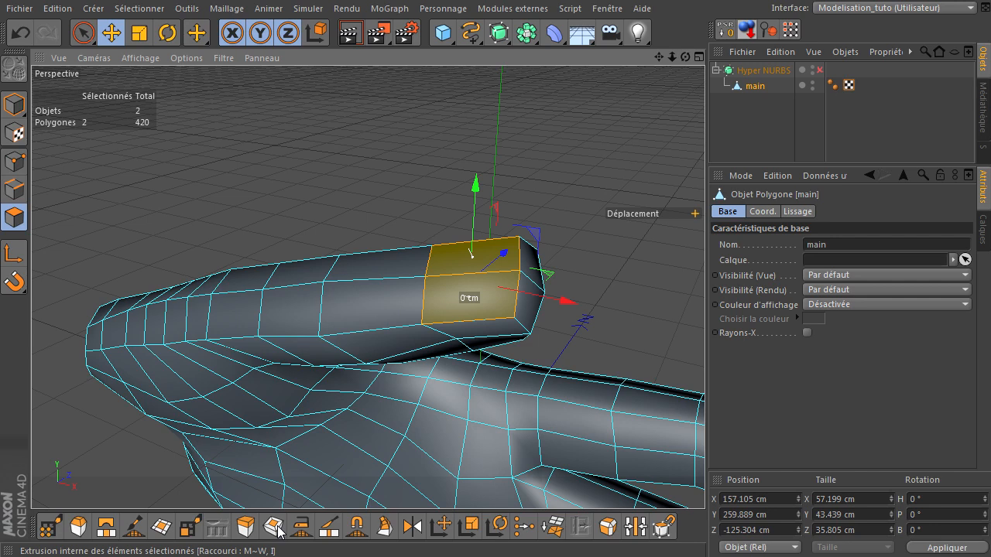
# Apply an Inner Extrude (Extrusion interne) with a 6 cm offset to the two selected thumb polygons
pyautogui.click(277, 531)
pyautogui.click(229, 10)
pyautogui.moveTo(243, 71)
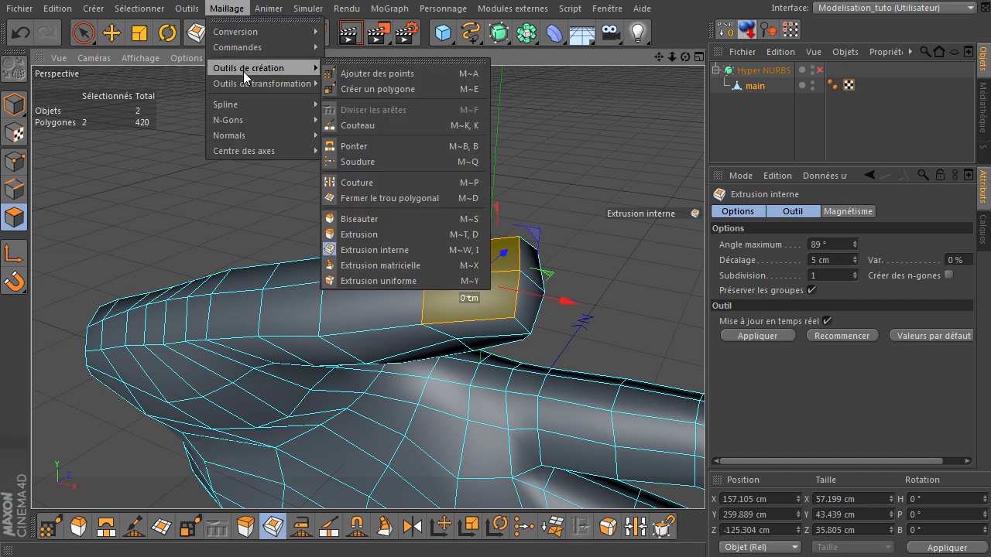
pyautogui.click(394, 250)
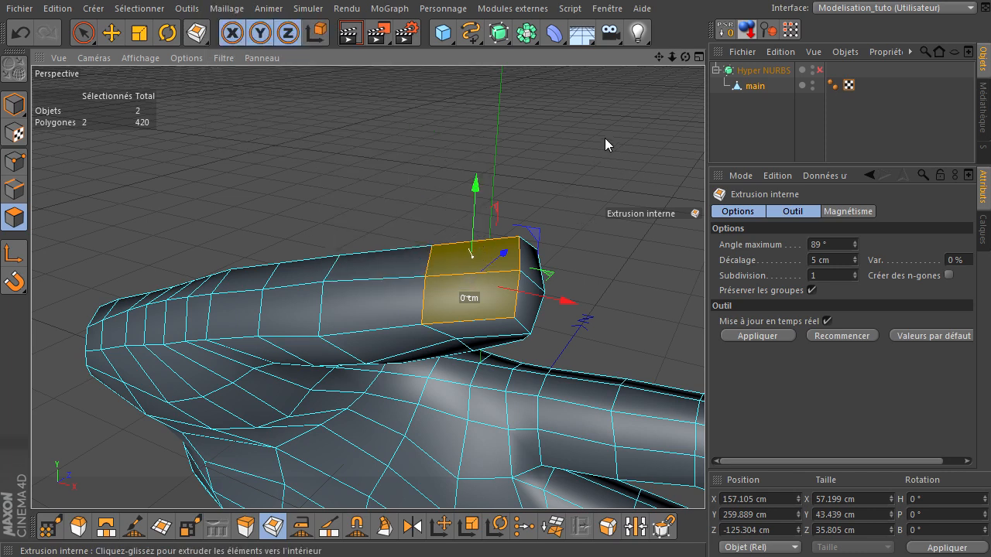
pyautogui.moveTo(592, 128); pyautogui.dragTo(705, 379)
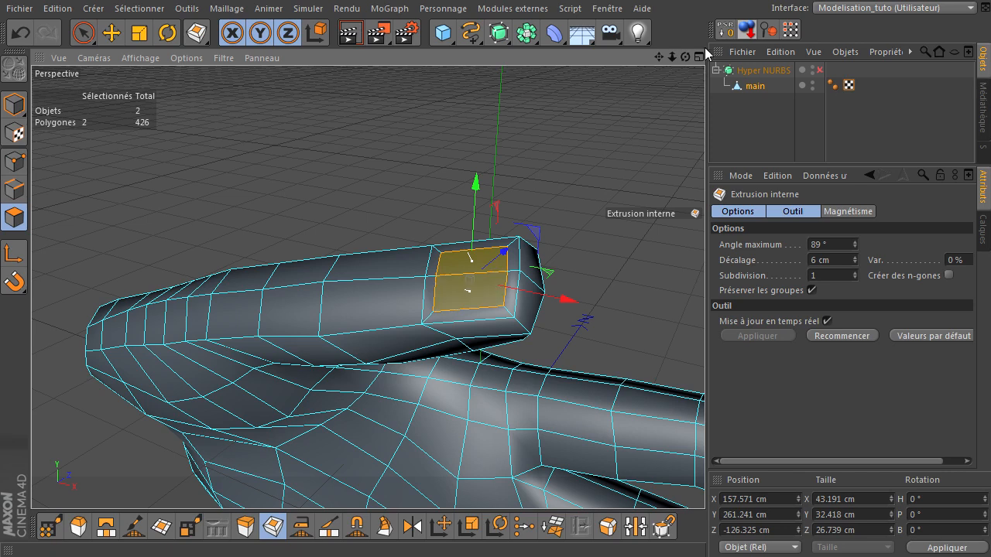
# Lower the inset thumb polygons about 1 cm along Y and activate the Scale tool
pyautogui.moveTo(685, 58); pyautogui.dragTo(701, 376)
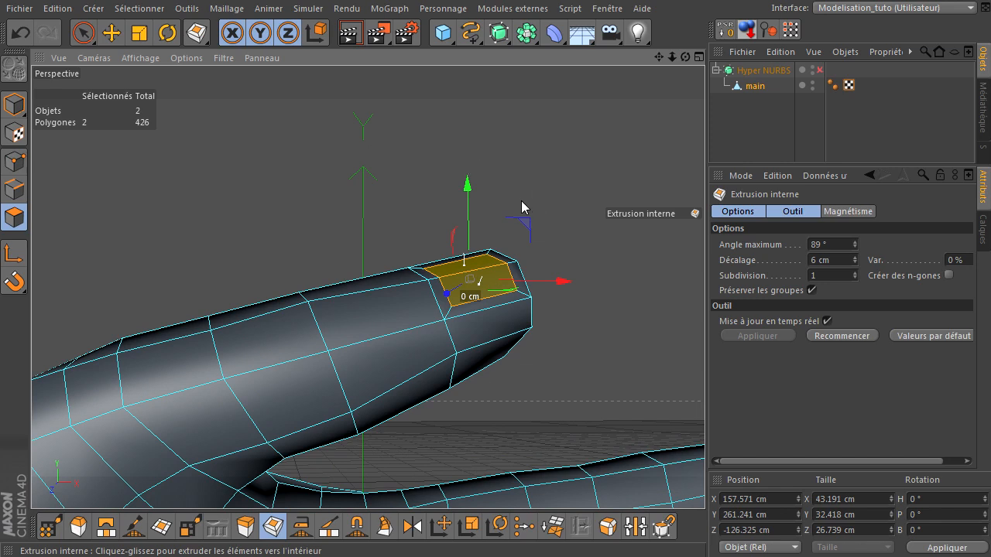
pyautogui.moveTo(467, 199); pyautogui.dragTo(469, 199)
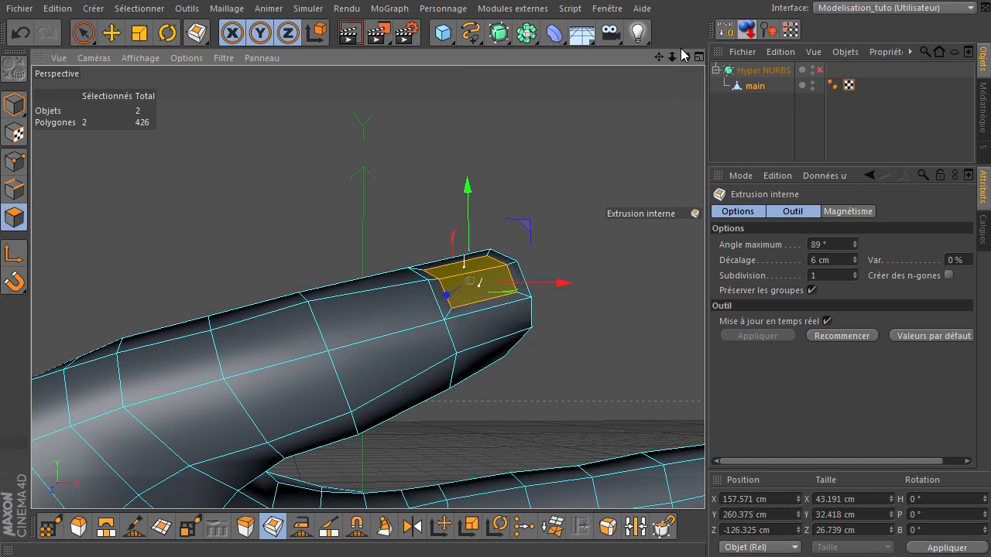
pyautogui.moveTo(688, 58); pyautogui.dragTo(704, 379)
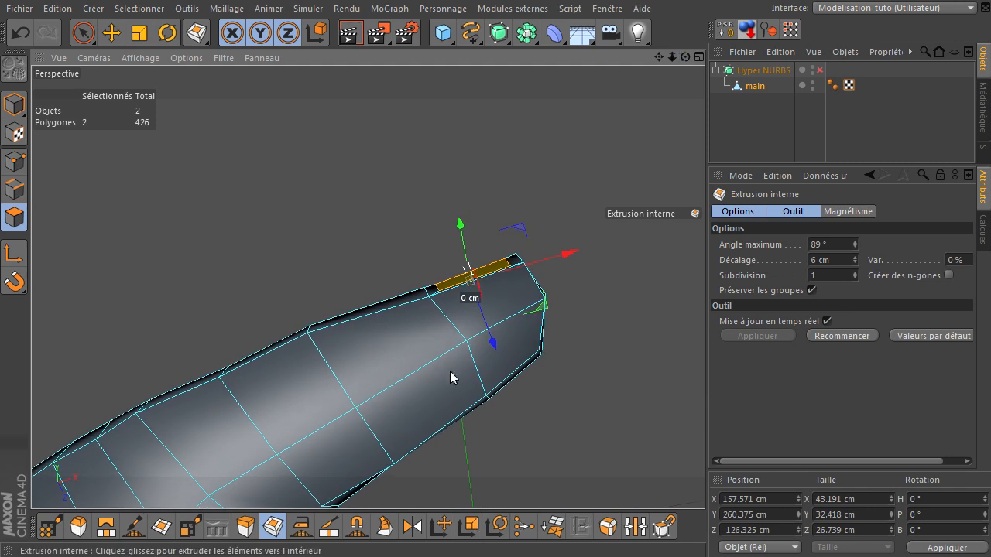
pyautogui.click(140, 33)
pyautogui.moveTo(706, 371)
pyautogui.mouseDown()
pyautogui.moveTo(648, 392)
pyautogui.moveTo(713, 378)
pyautogui.moveTo(704, 379)
pyautogui.mouseUp()
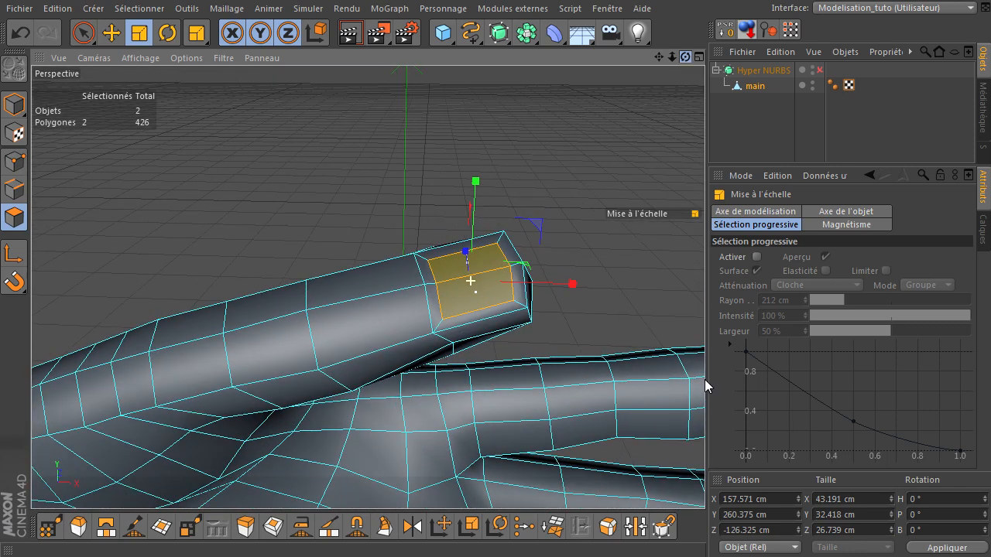
# Use the selection brush in point mode to select the three points along the front edge of the thumb tip beside the inset
pyautogui.click(89, 36)
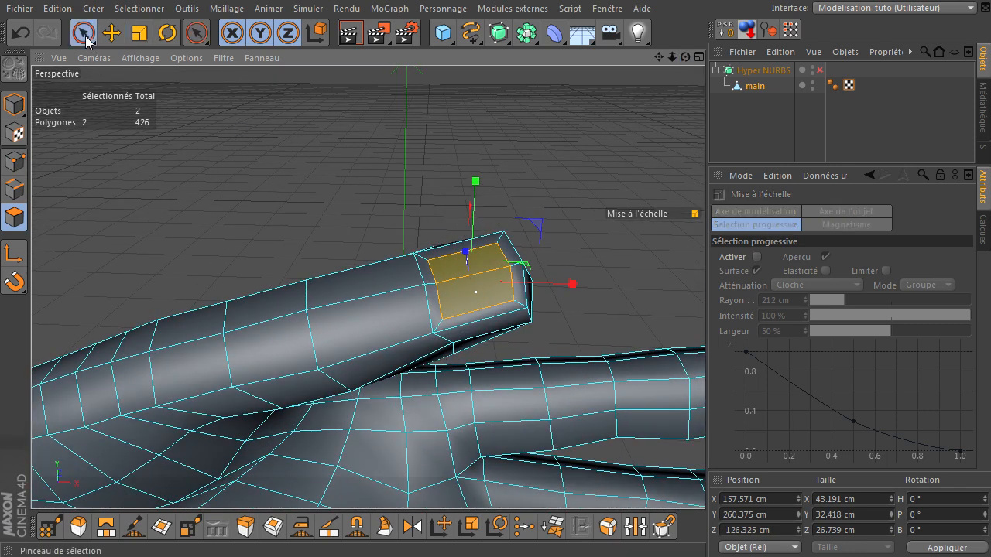
pyautogui.click(14, 161)
pyautogui.click(522, 265)
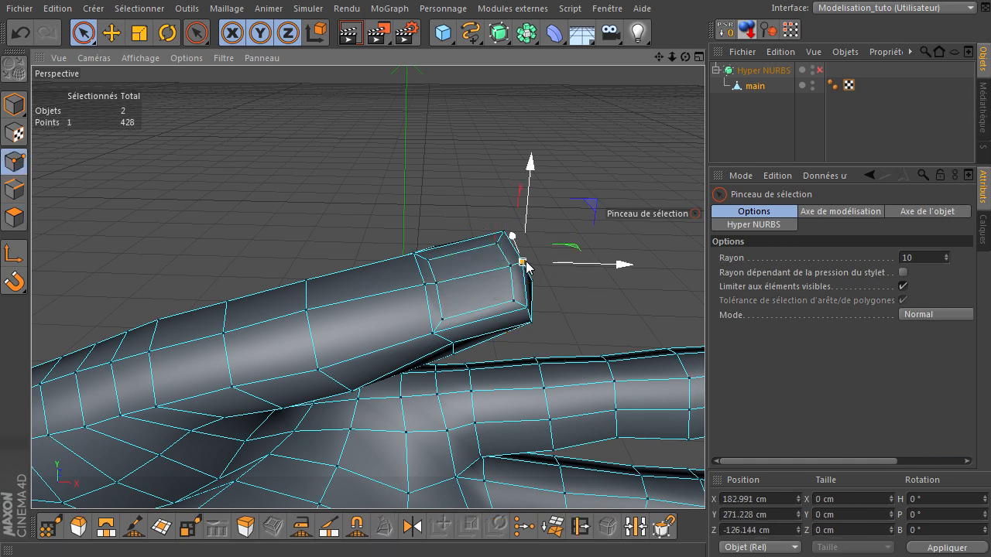
pyautogui.moveTo(686, 57); pyautogui.dragTo(653, 472)
pyautogui.keyDown('shift'); pyautogui.click(521, 303); pyautogui.keyUp('shift')
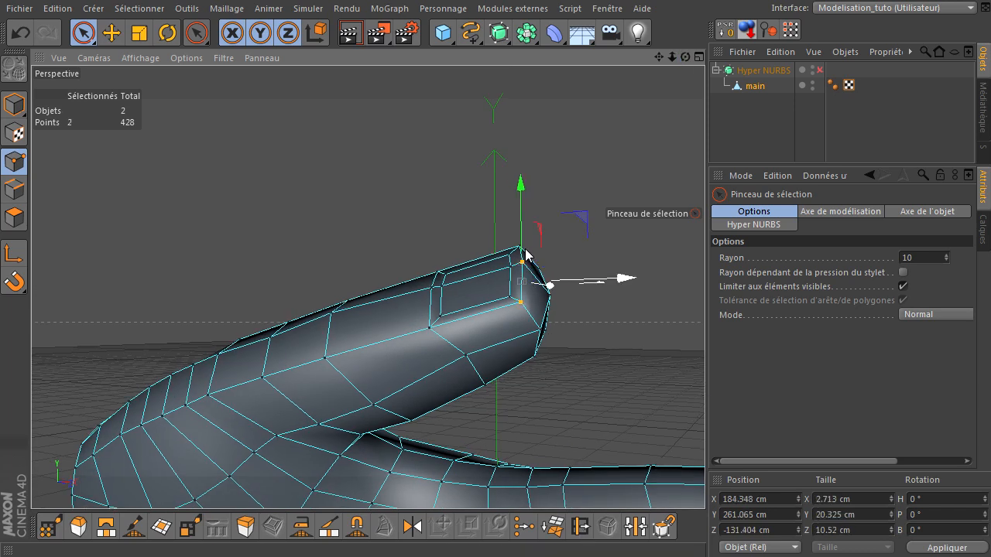
pyautogui.keyDown('shift'); pyautogui.click(516, 246); pyautogui.keyUp('shift')
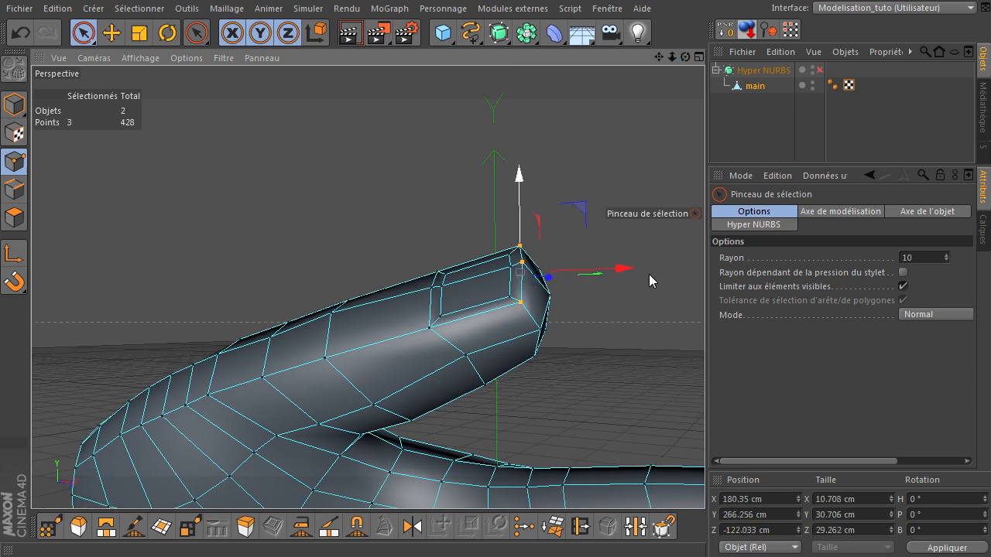
# Move the three front-edge points down about 2 cm in Y and about 3 cm along positive Z, and clear the selection
pyautogui.moveTo(687, 56); pyautogui.dragTo(656, 129)
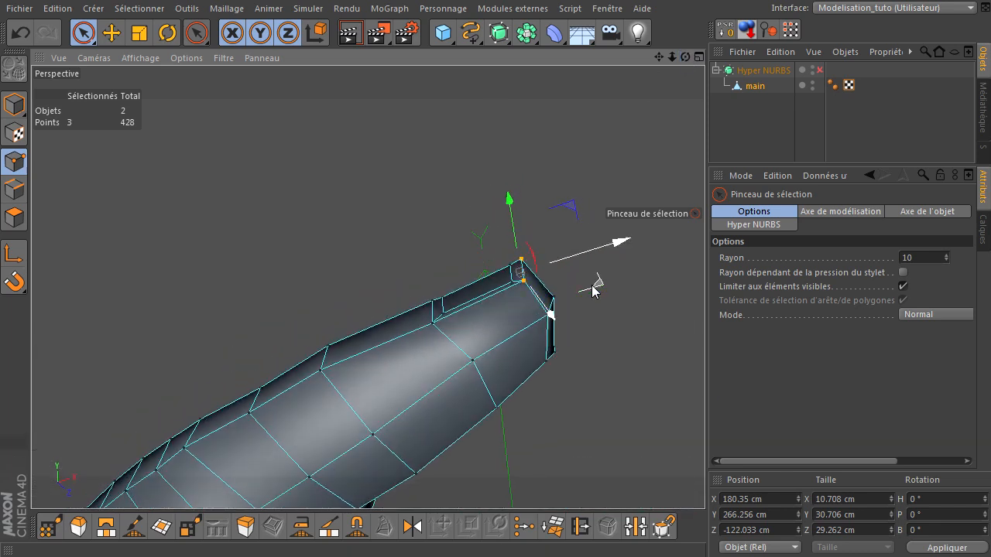
pyautogui.moveTo(685, 57); pyautogui.dragTo(704, 379)
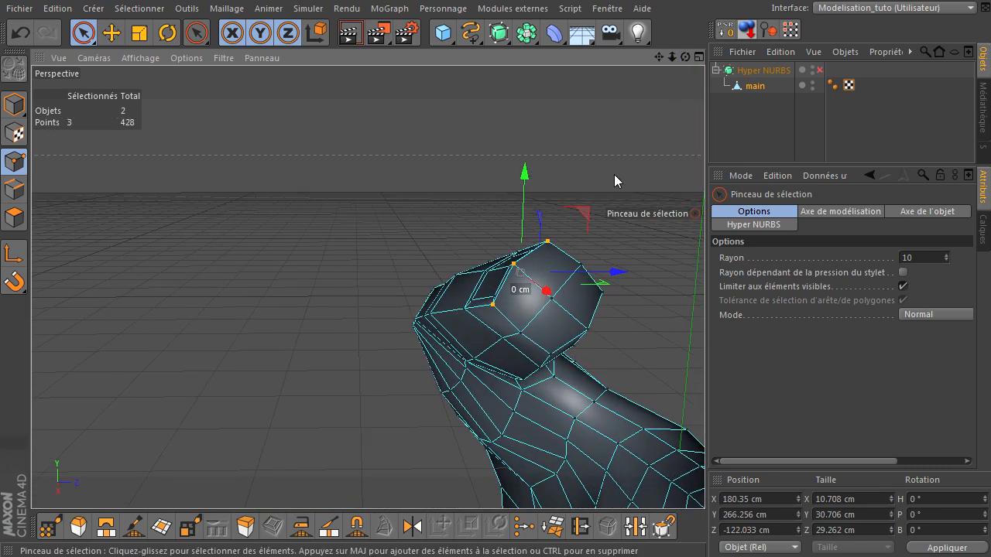
pyautogui.moveTo(584, 217); pyautogui.dragTo(593, 215)
pyautogui.click(591, 159)
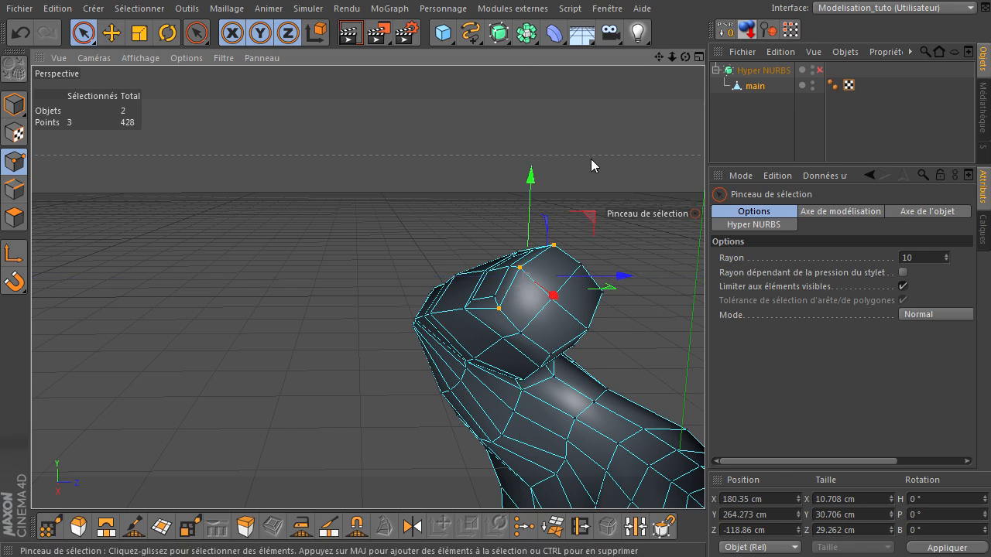
pyautogui.moveTo(684, 55); pyautogui.dragTo(774, 154)
pyautogui.moveTo(705, 379); pyautogui.dragTo(704, 379)
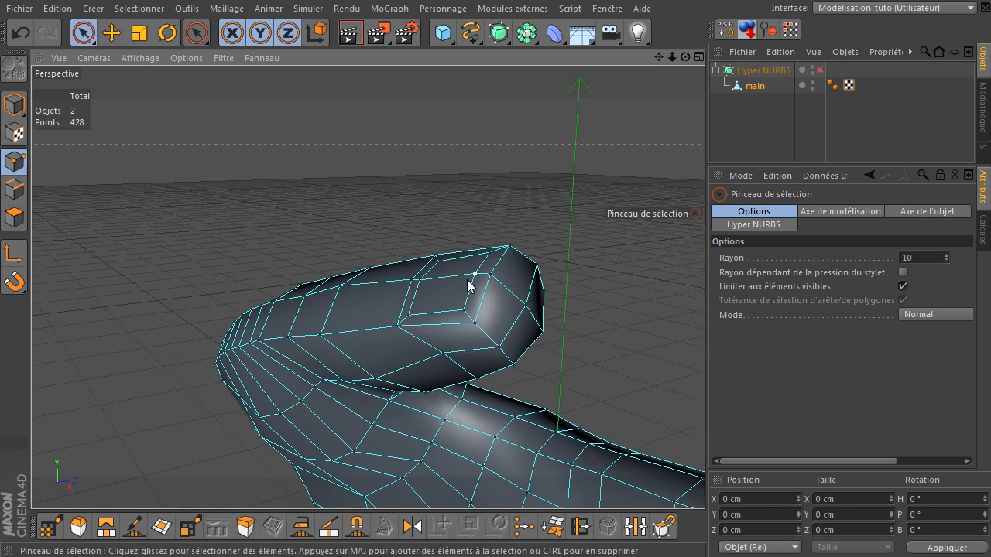
# Split the two selected inset polygons on the thumb tip into a separate object with Scission
pyautogui.click(14, 217)
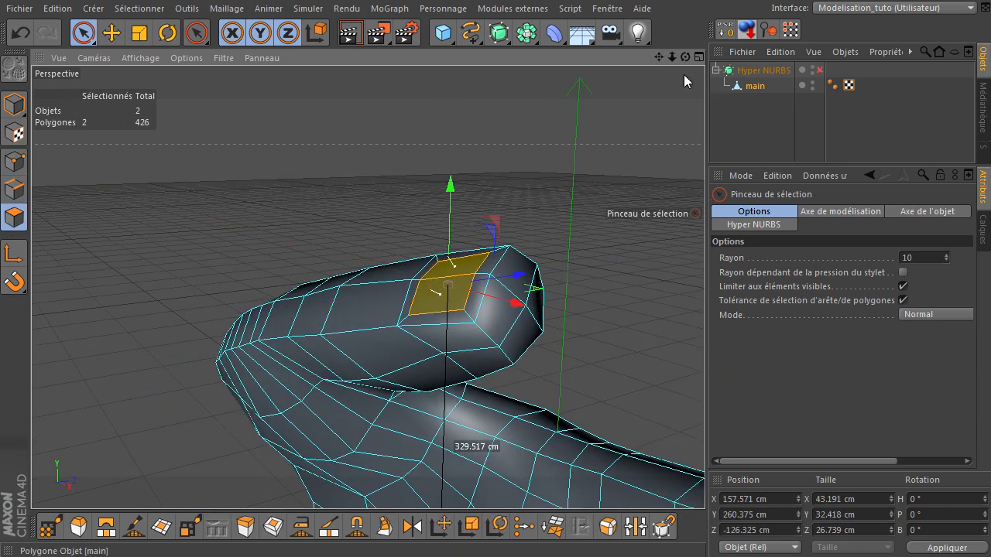
pyautogui.moveTo(707, 323); pyautogui.dragTo(684, 56)
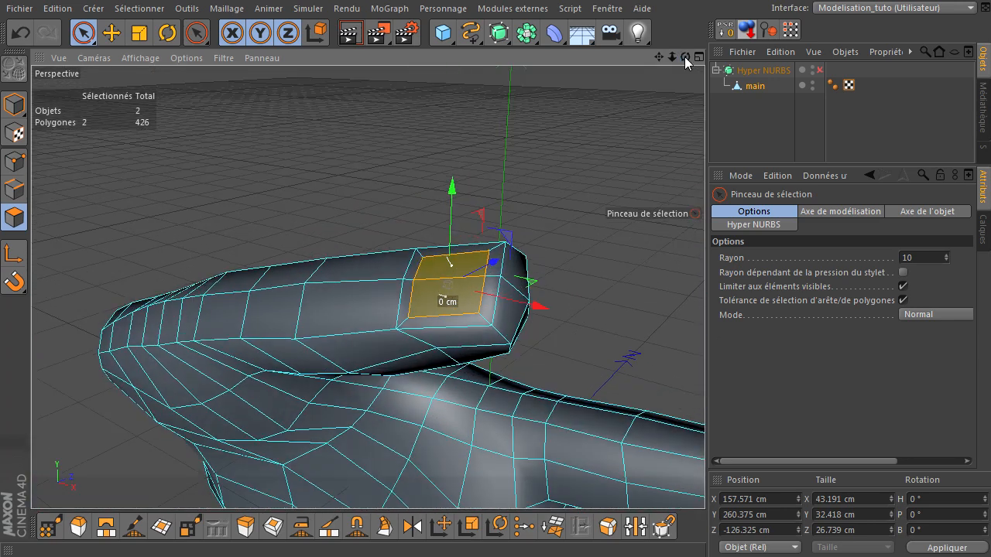
pyautogui.rightClick(443, 278)
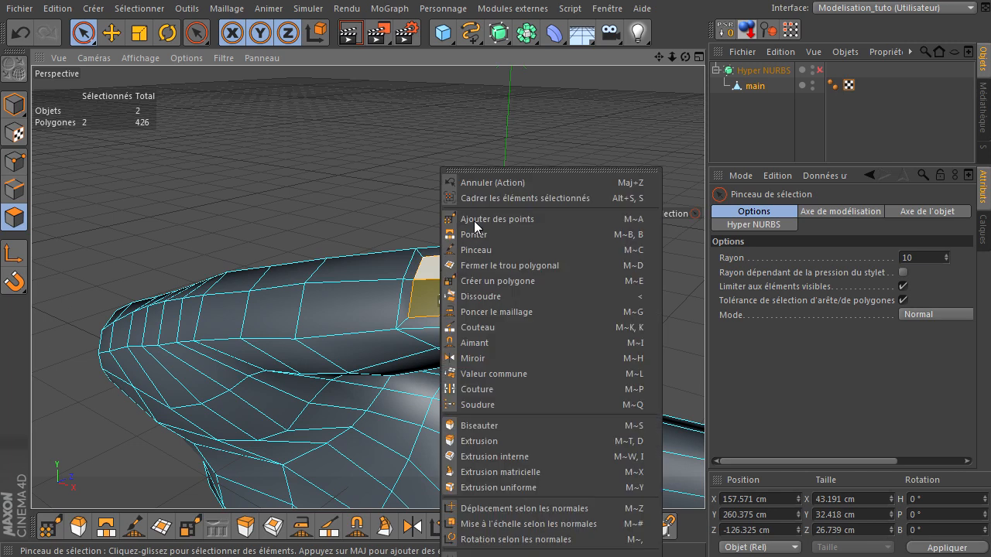
pyautogui.rightClick(675, 51)
pyautogui.click(657, 56)
pyautogui.moveTo(659, 58); pyautogui.dragTo(705, 377)
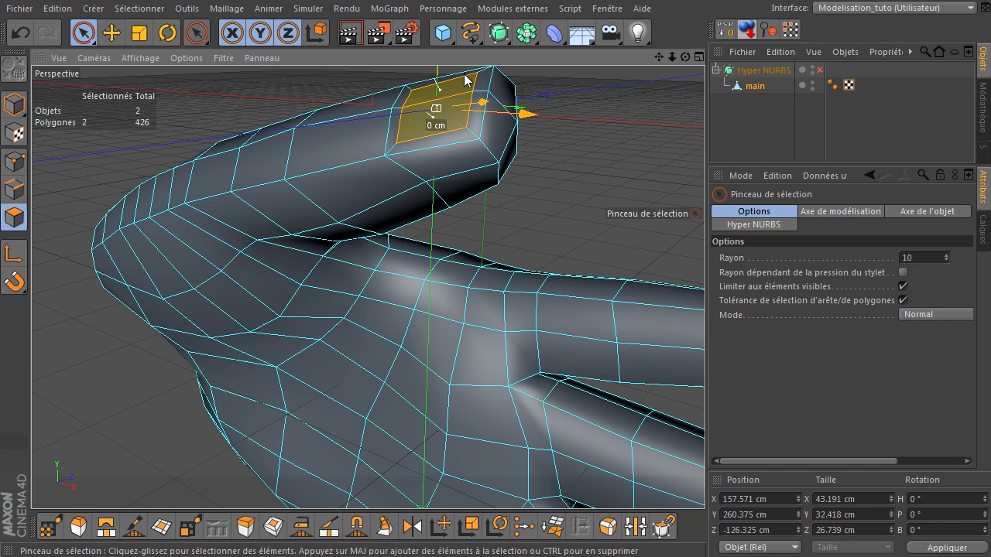
pyautogui.rightClick(443, 93)
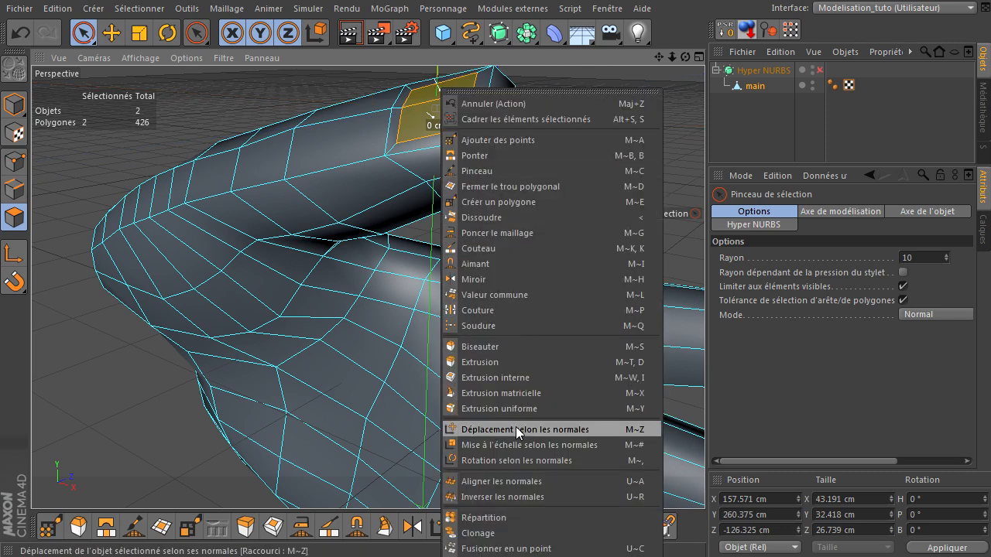
pyautogui.rightClick(674, 29)
pyautogui.click(660, 51)
pyautogui.moveTo(660, 57); pyautogui.dragTo(703, 381)
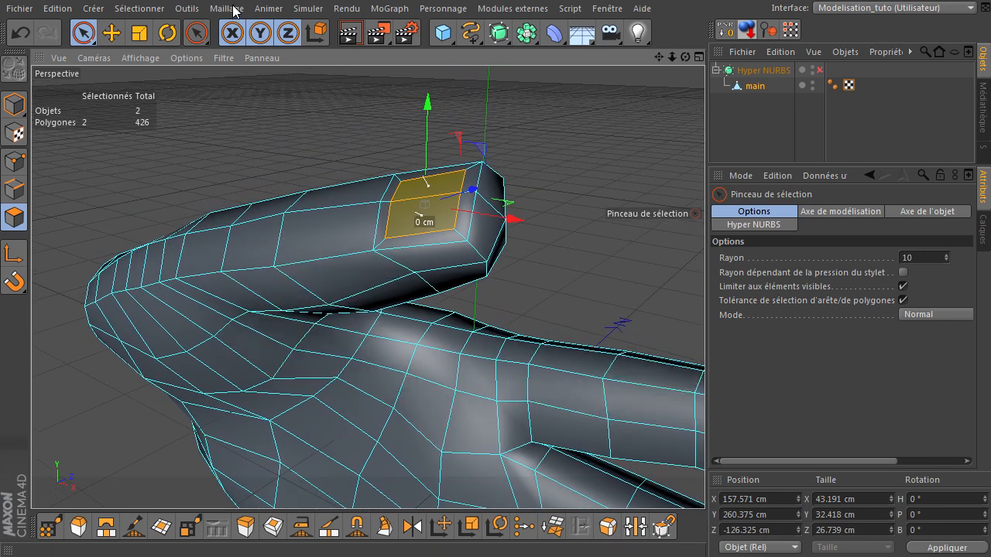
pyautogui.click(234, 9)
pyautogui.moveTo(230, 31)
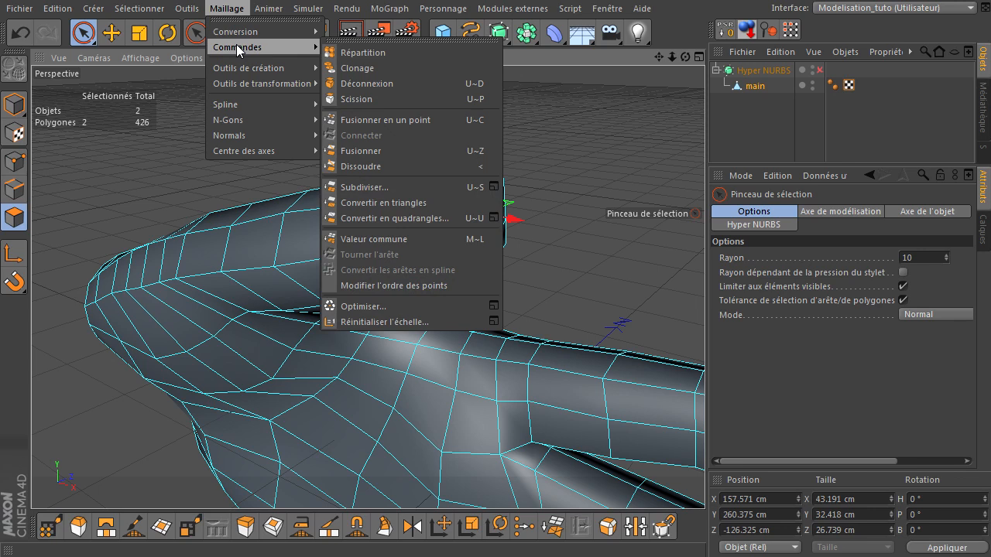
pyautogui.click(399, 99)
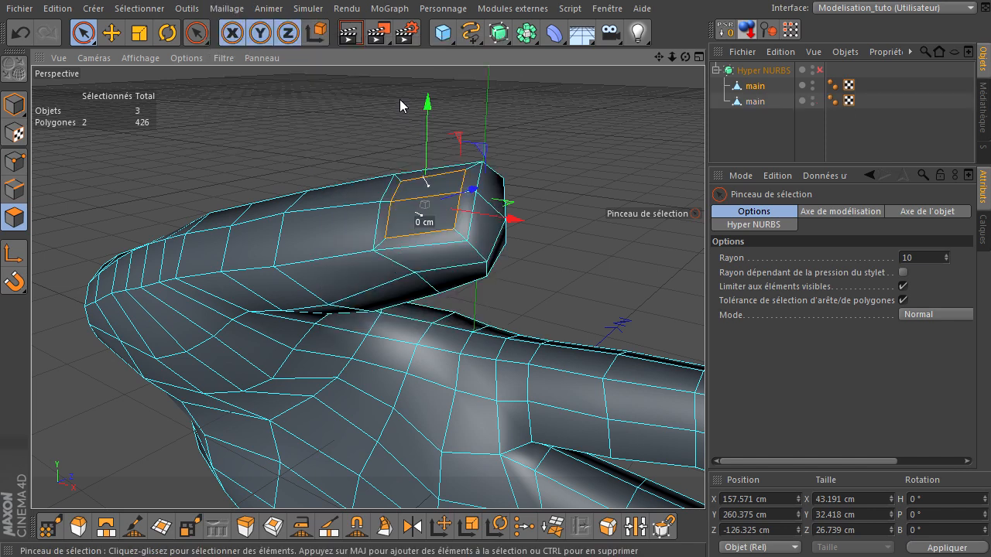
# Extrude the split-off nail polygons by 2.1 cm with caps (Couvercles) enabled
pyautogui.click(759, 101)
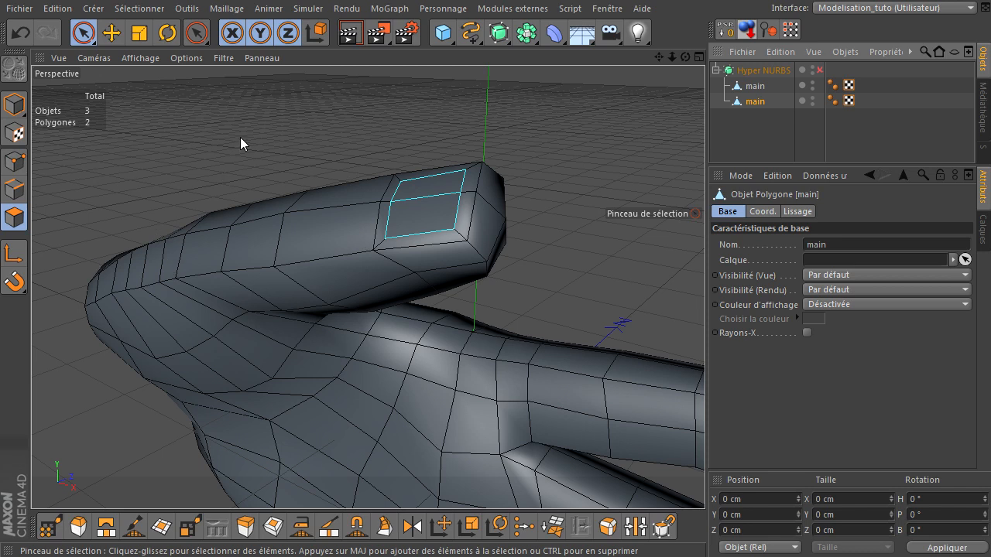
pyautogui.press('d')
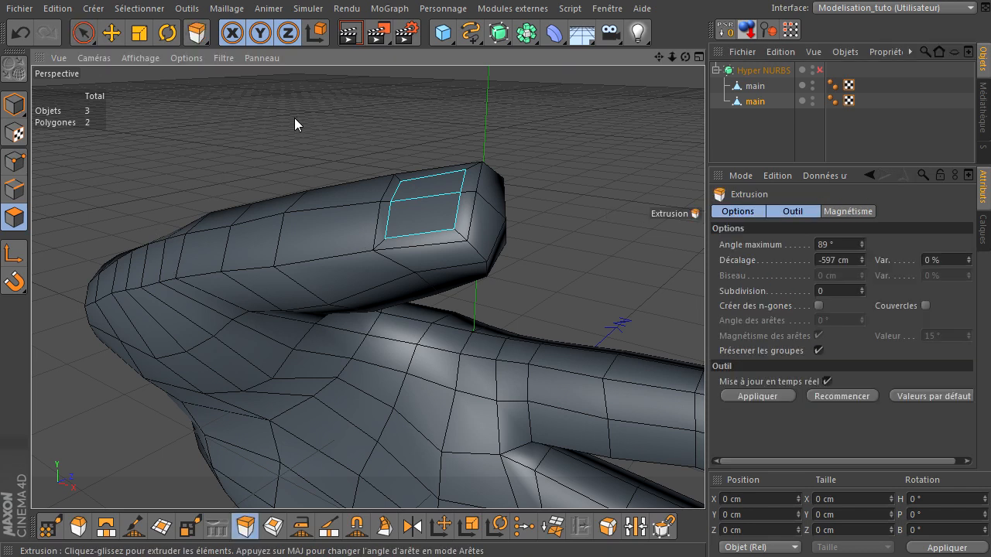
pyautogui.click(926, 306)
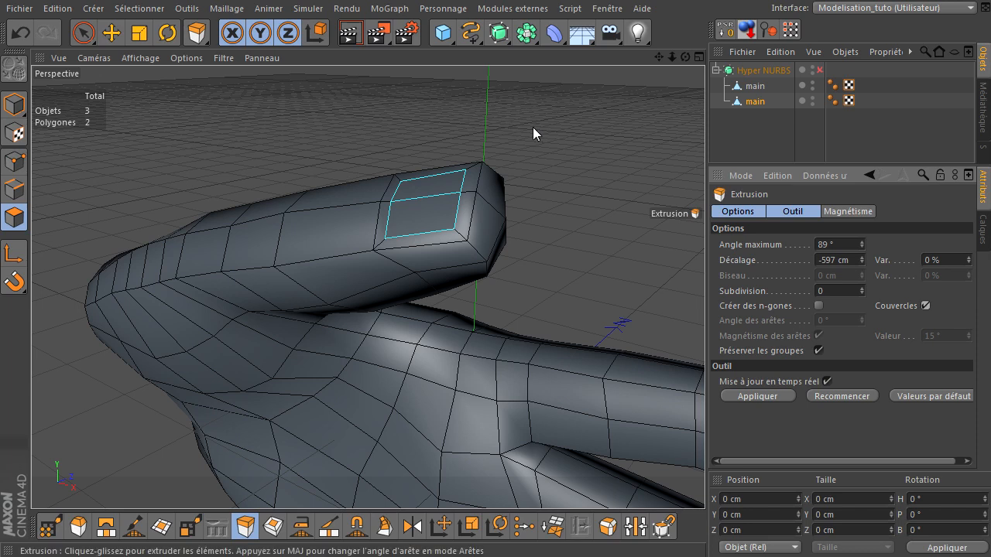
pyautogui.moveTo(533, 127); pyautogui.dragTo(704, 380)
pyautogui.moveTo(685, 57); pyautogui.dragTo(704, 380)
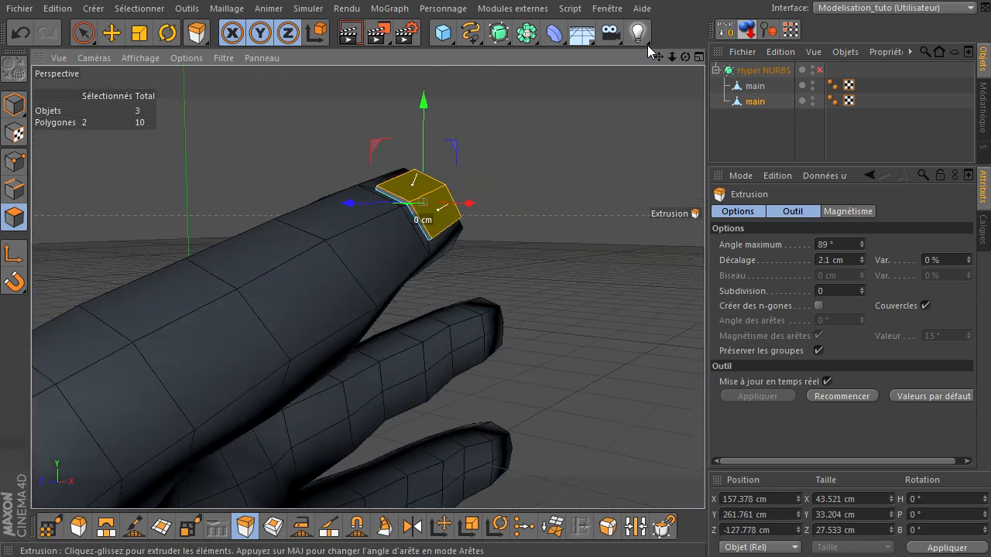
pyautogui.moveTo(685, 57); pyautogui.dragTo(689, 384)
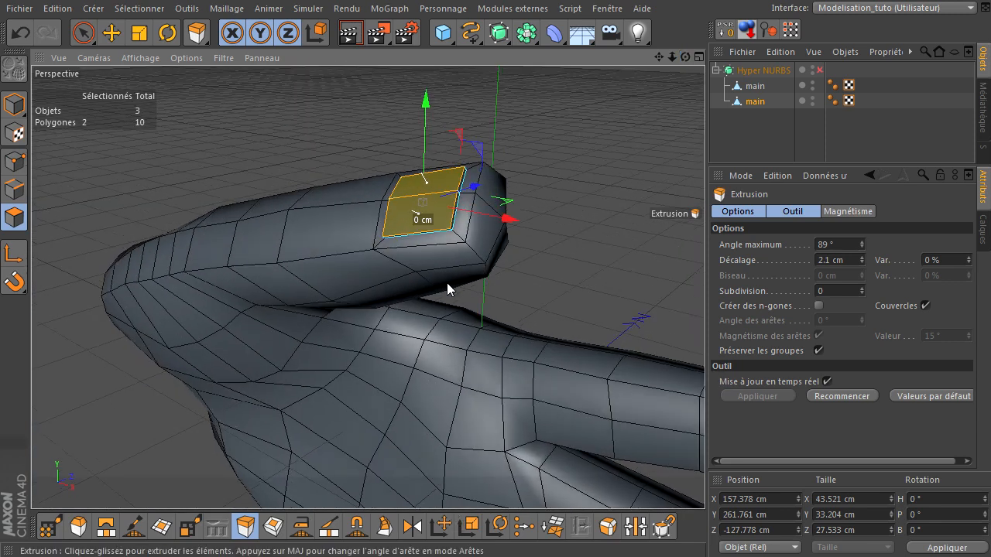
# Make the extruded nail object a child of the hand object main and rename it "ongle pouce"
pyautogui.click(83, 33)
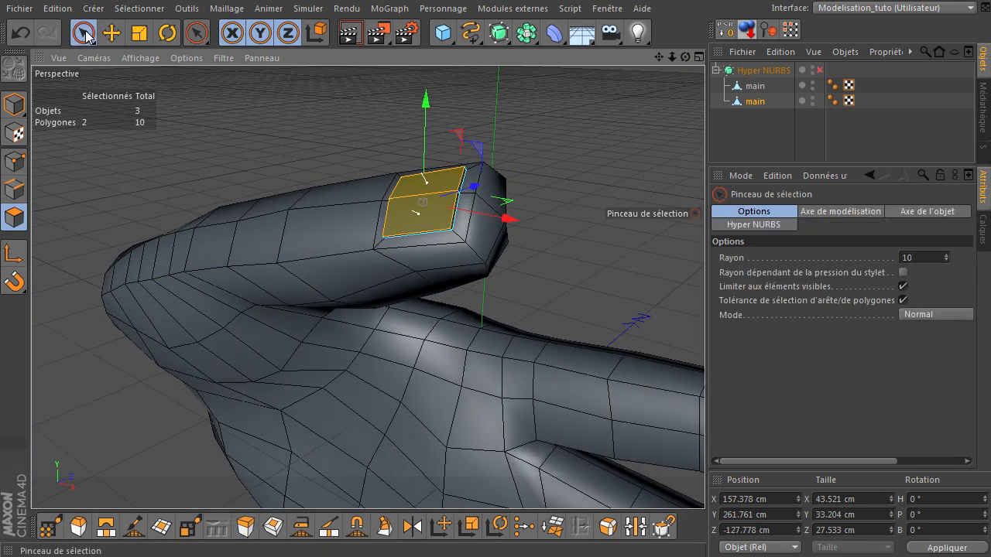
pyautogui.moveTo(765, 87); pyautogui.dragTo(764, 102)
pyautogui.doubleClick(768, 106)
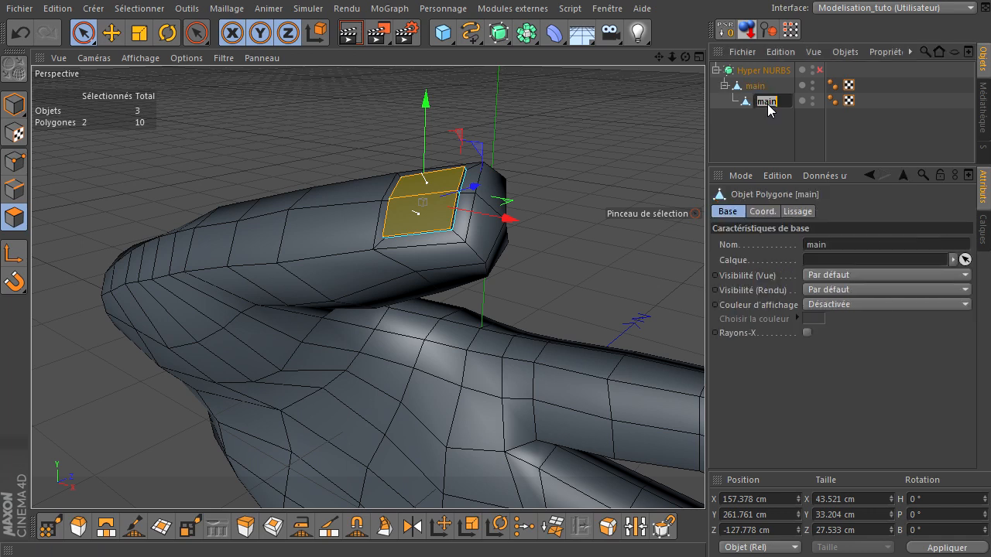
pyautogui.write('ongle')
pyautogui.write(' pouce')
pyautogui.press('Return')
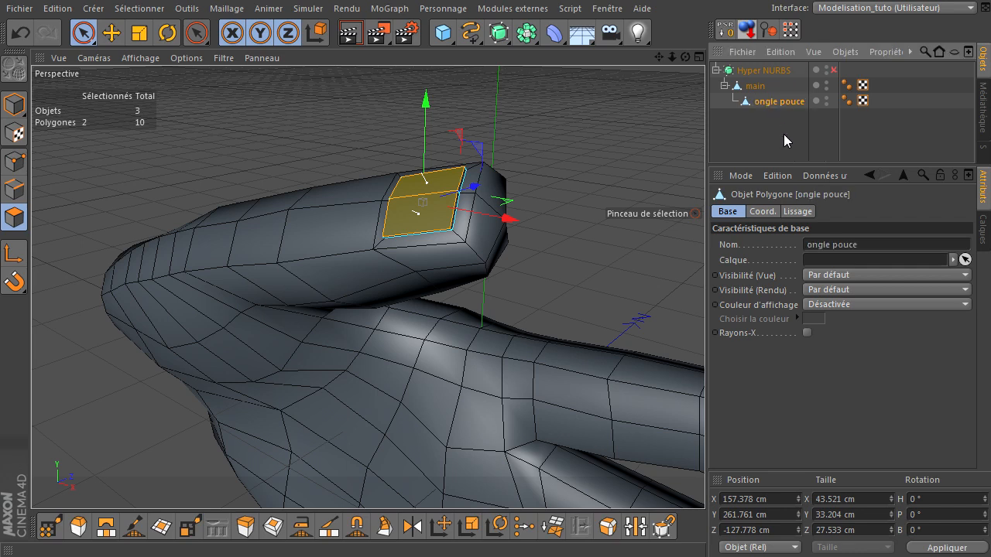
# Turn the Hyper NURBS smoothing on temporarily to examine the nail on the thumb, and reselect ongle pouce
pyautogui.click(833, 70)
pyautogui.click(733, 133)
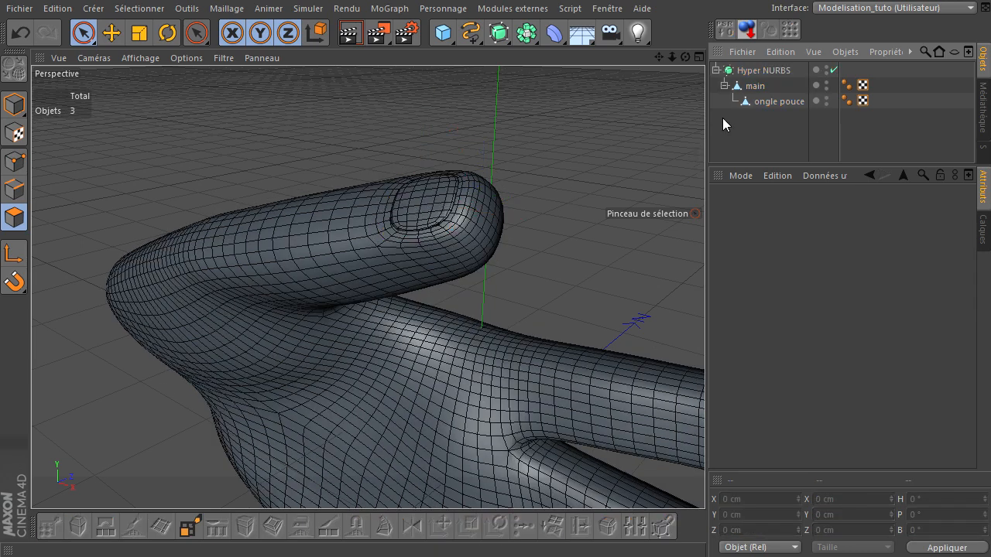
pyautogui.click(765, 102)
pyautogui.click(833, 70)
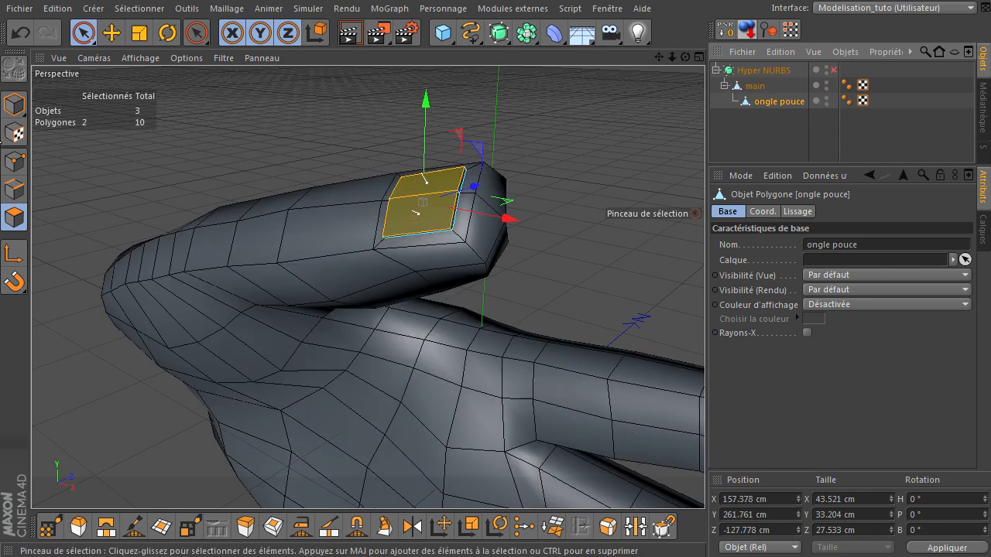
# Move the axis of ongle pouce onto the thumbnail in the front and top views, at about X 150, Y 264, Z -135 cm
pyautogui.click(14, 104)
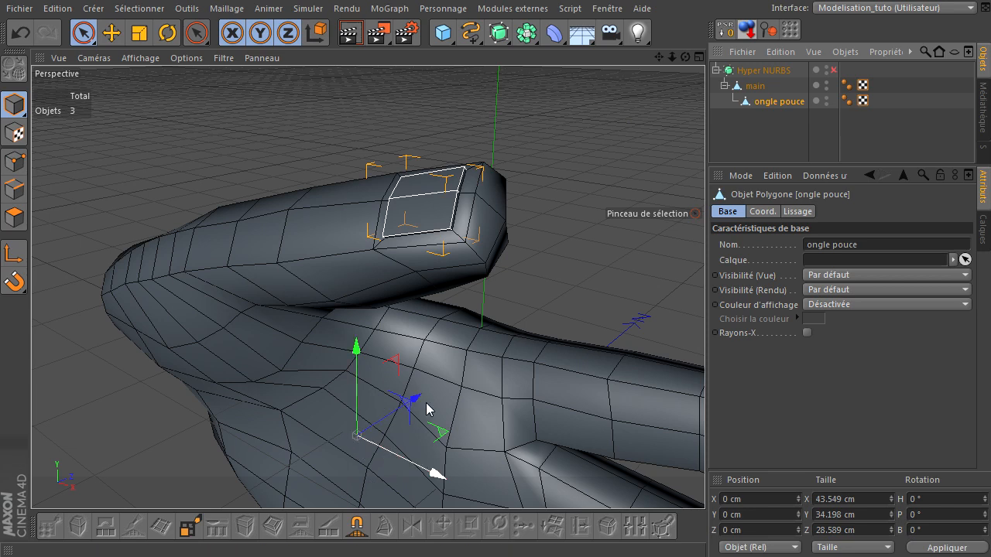
pyautogui.scroll(-3, 490, 286)
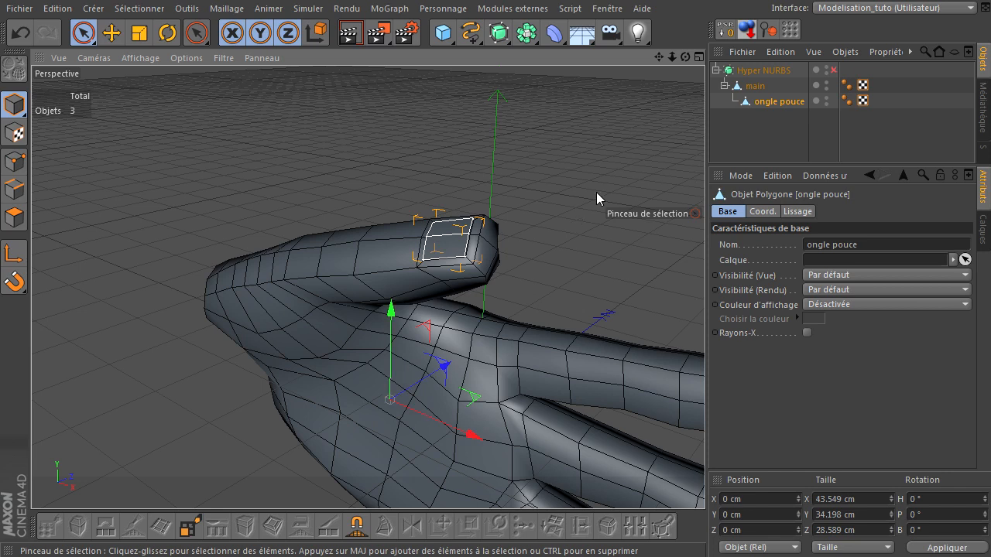
pyautogui.middleClick(568, 201)
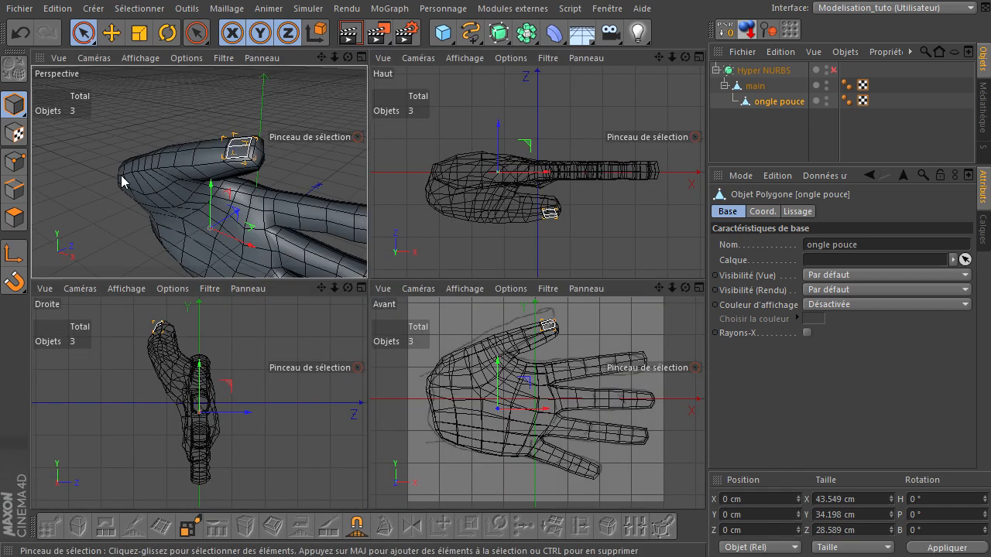
pyautogui.click(14, 257)
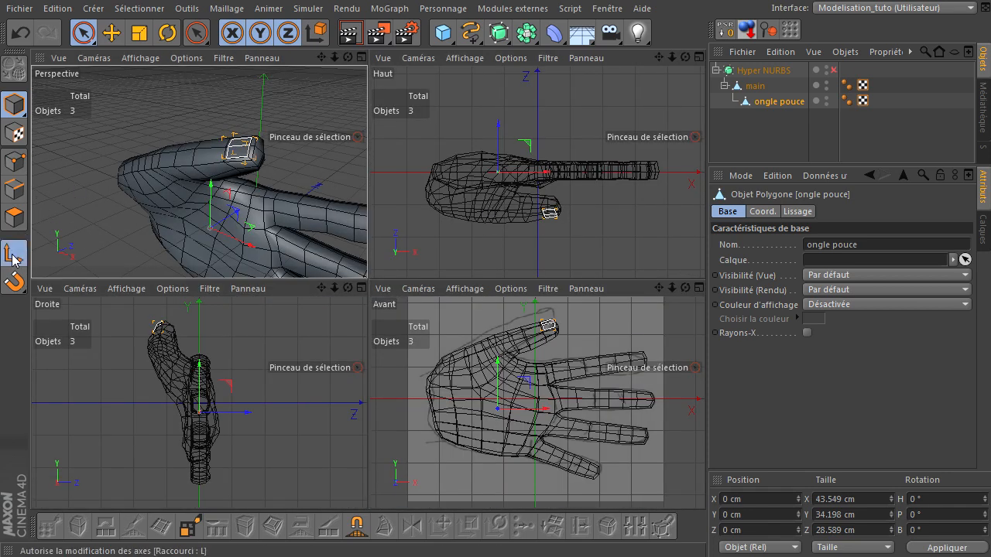
pyautogui.moveTo(526, 391); pyautogui.dragTo(573, 302)
pyautogui.moveTo(549, 128); pyautogui.dragTo(562, 177)
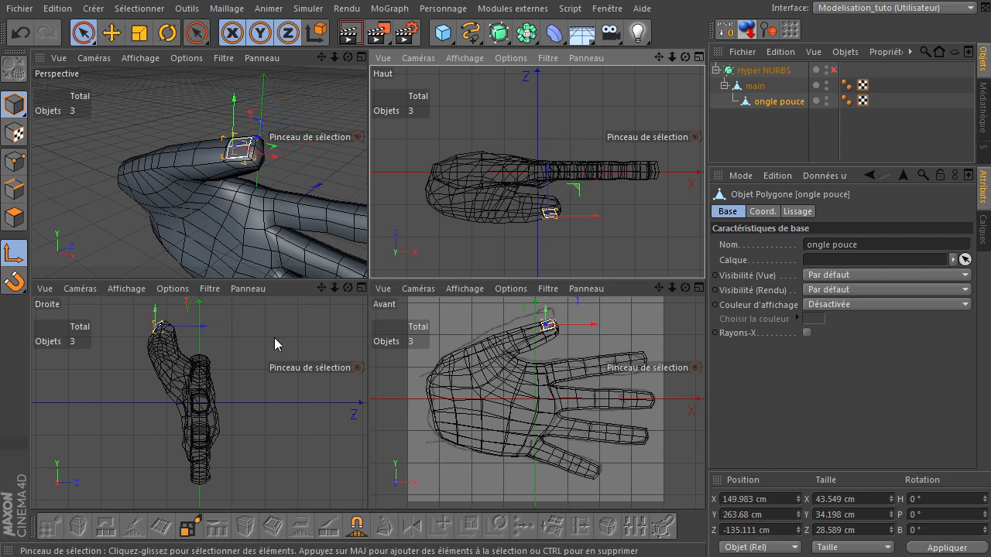
# Fine-tune the nail's axis in the right view to about Y 262 cm and Z -131 cm
pyautogui.scroll(3, 152, 346)
pyautogui.moveTo(322, 290); pyautogui.dragTo(364, 334)
pyautogui.scroll(2, 183, 380)
pyautogui.scroll(4, 182, 379)
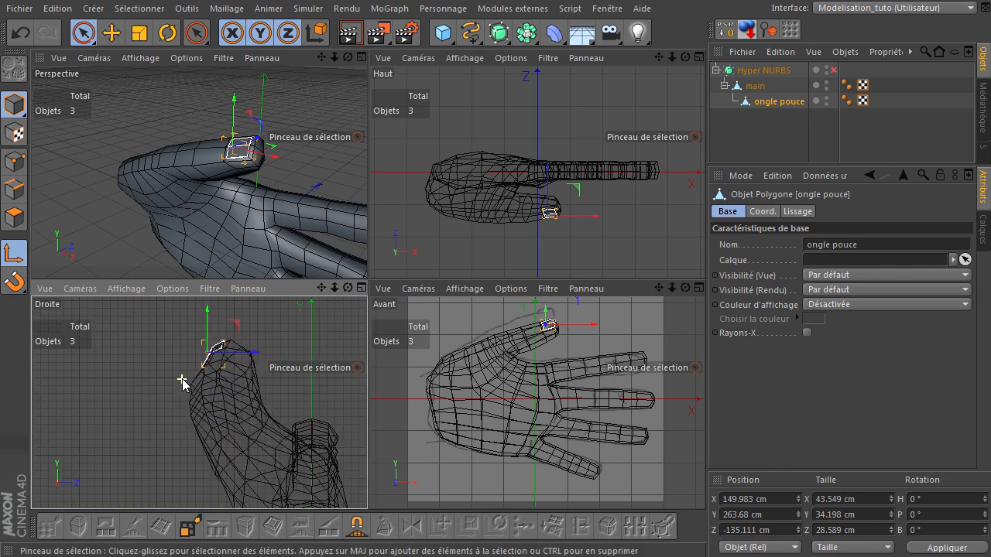
pyautogui.moveTo(259, 332); pyautogui.dragTo(240, 319)
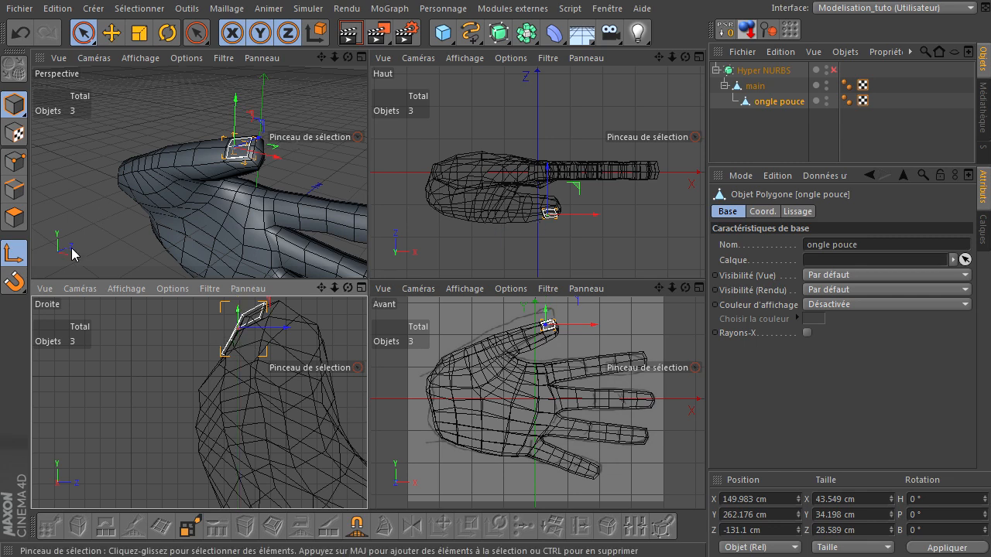
# Scale the ongle pouce object up uniformly to about 109% in the perspective view
pyautogui.scroll(3, 270, 143)
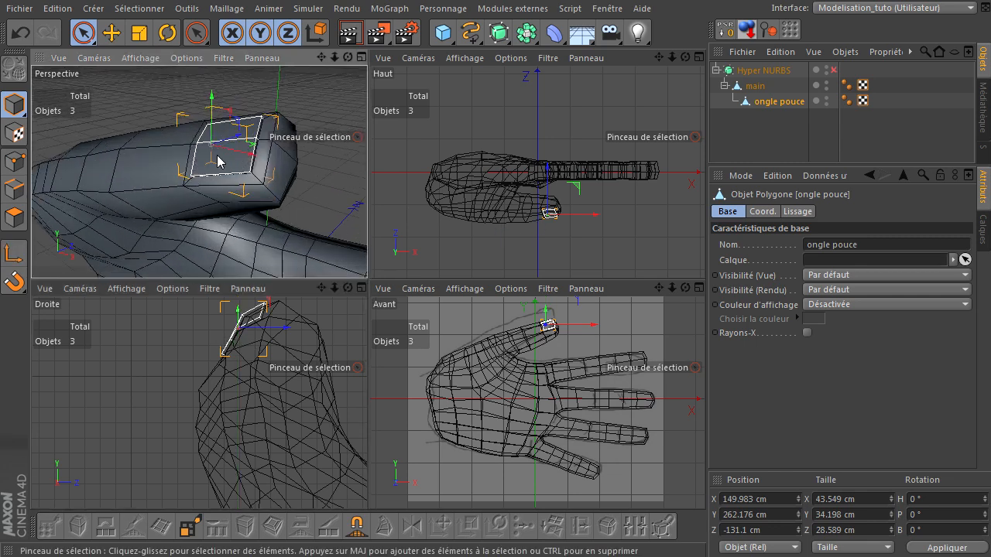
pyautogui.middleClick(307, 106)
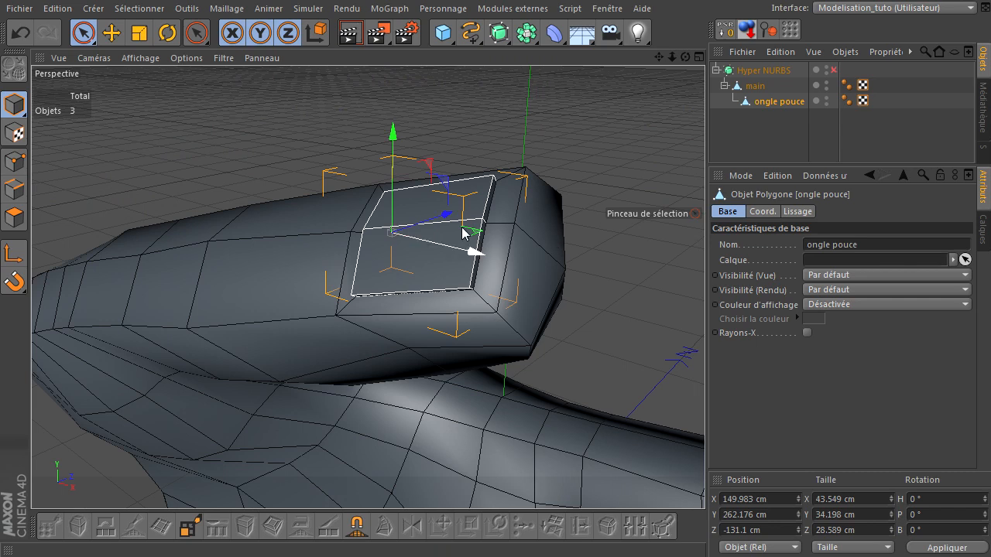
pyautogui.click(167, 33)
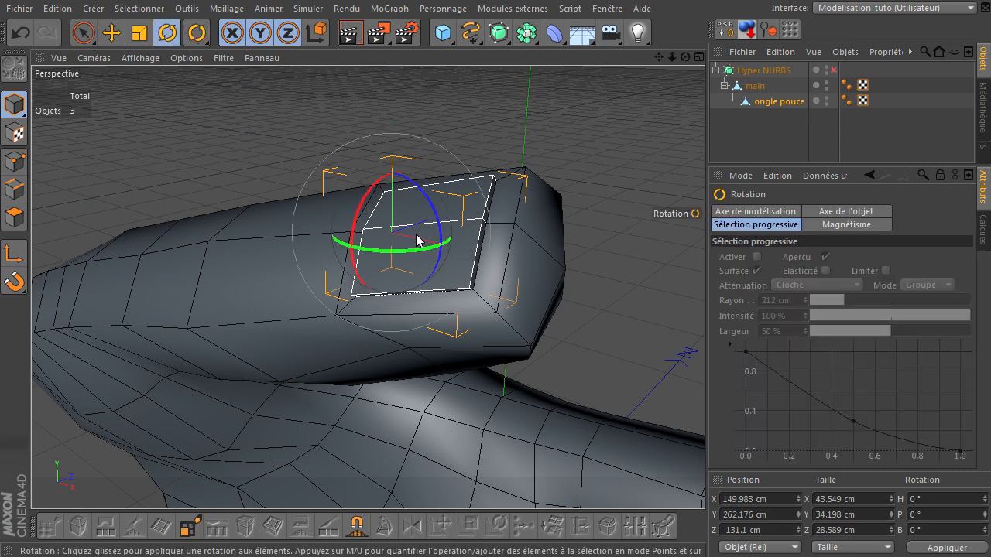
pyautogui.click(112, 32)
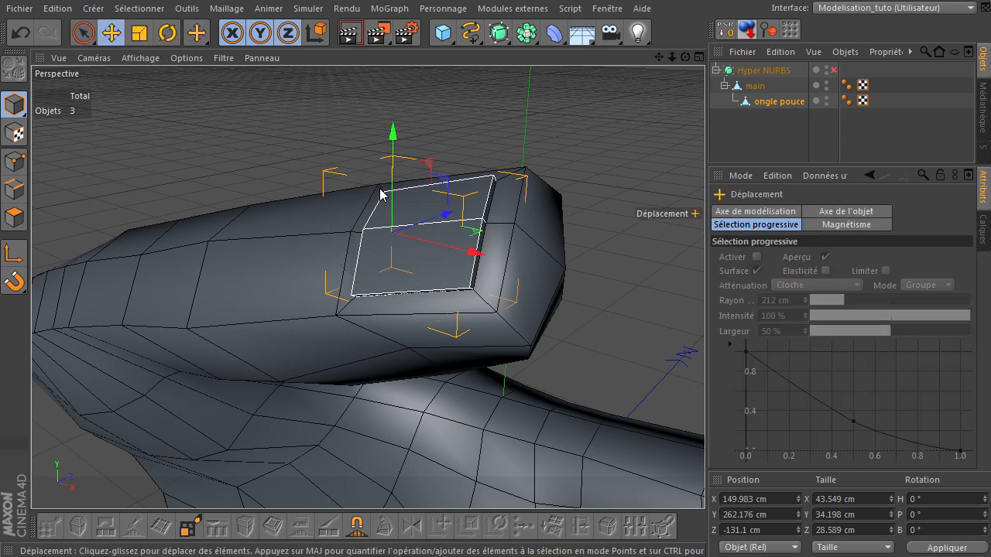
pyautogui.click(139, 32)
pyautogui.moveTo(241, 114); pyautogui.dragTo(288, 91)
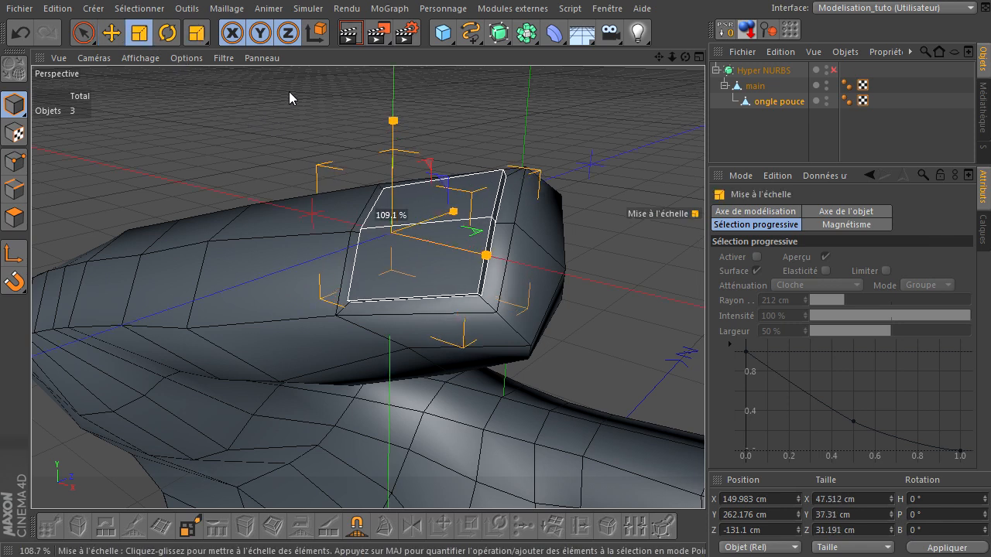
# Examine the Move tool's object axis and modeling axis settings for the ongle pouce object
pyautogui.click(112, 32)
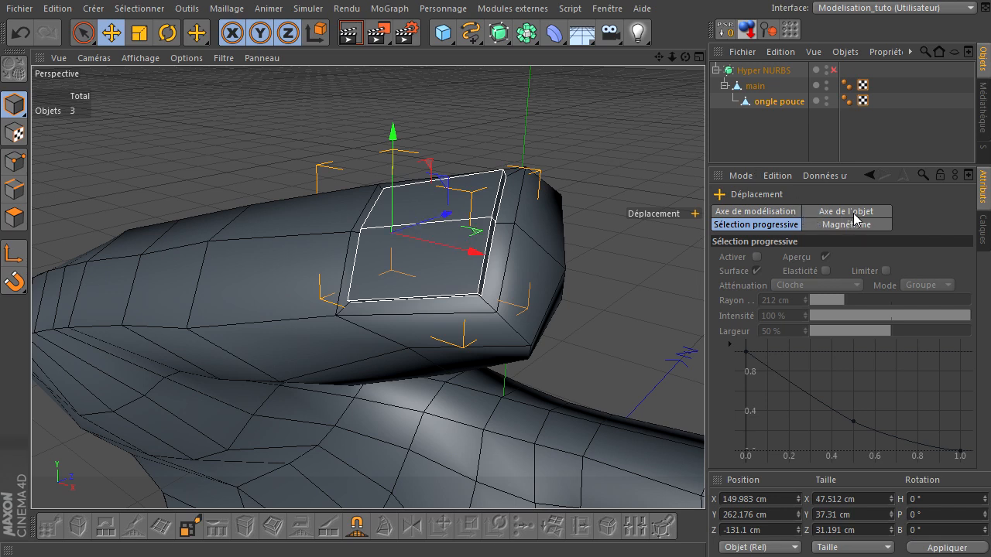
pyautogui.click(319, 37)
pyautogui.click(319, 37)
pyautogui.click(873, 212)
pyautogui.click(761, 211)
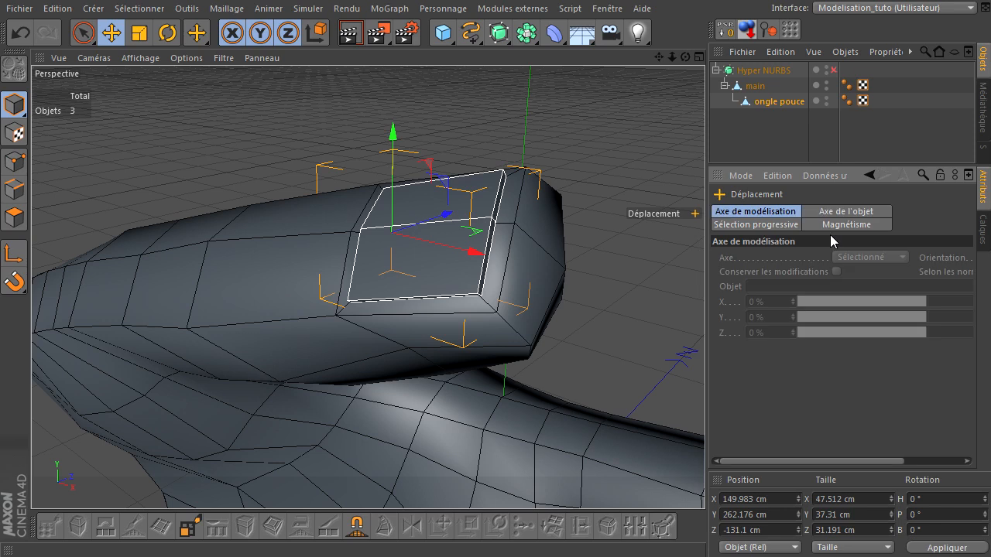
pyautogui.moveTo(857, 460); pyautogui.dragTo(937, 458)
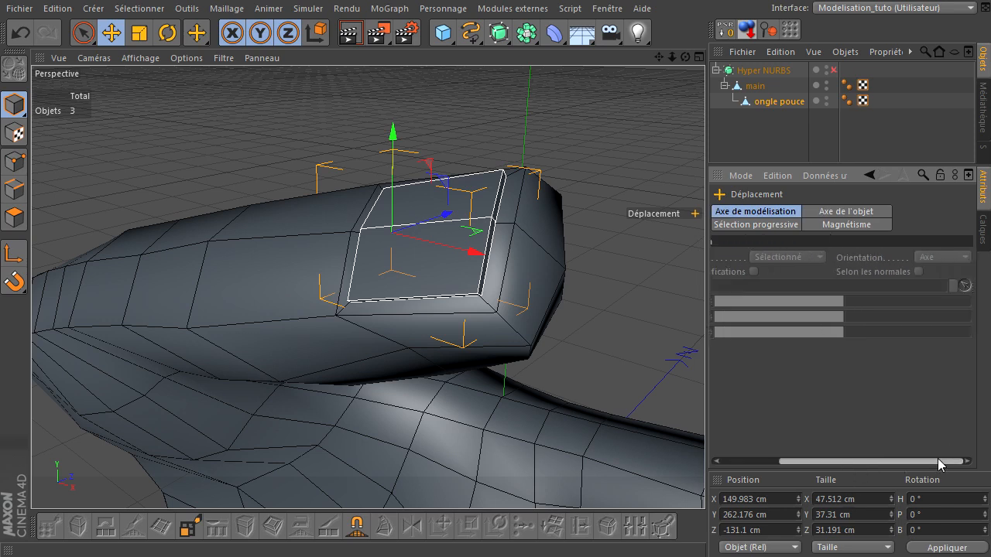
pyautogui.click(779, 102)
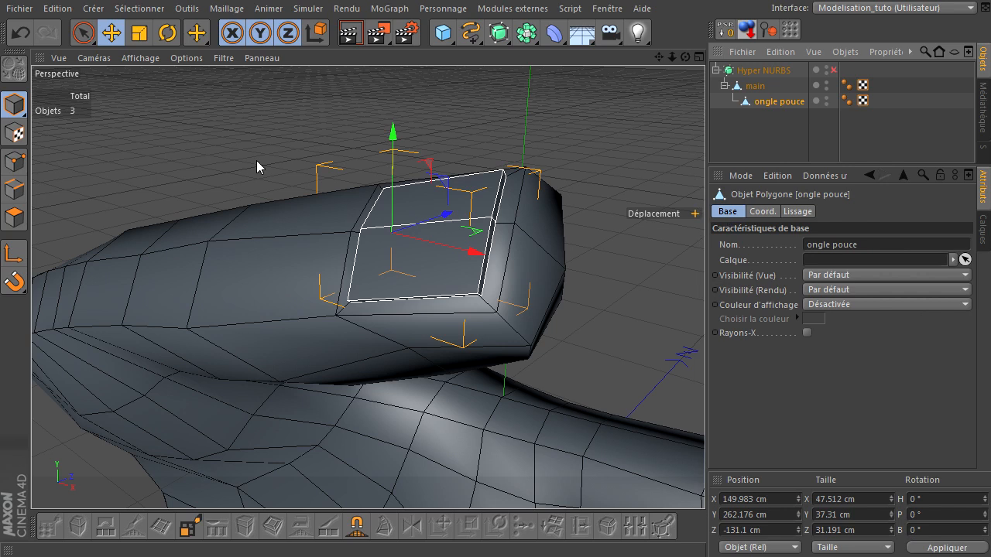
pyautogui.click(111, 32)
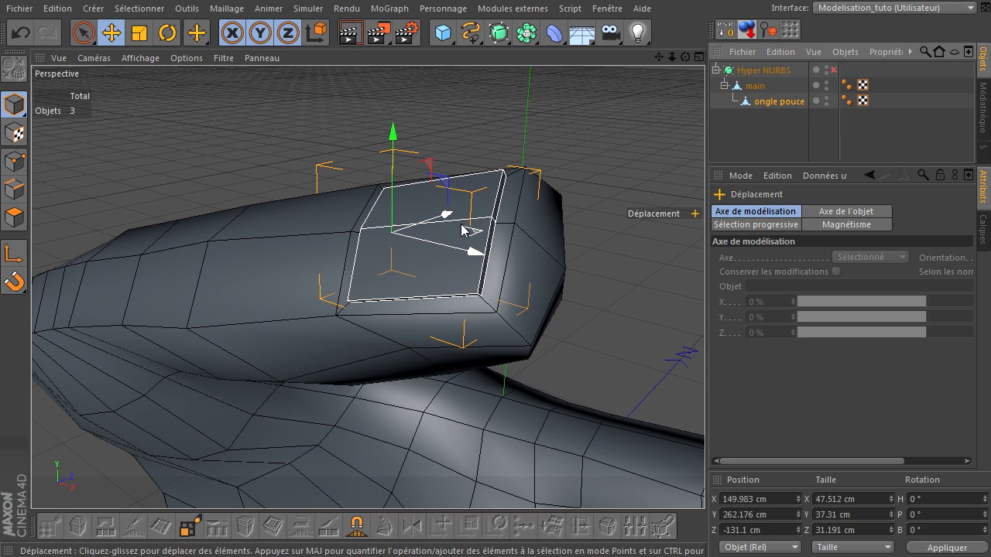
# Move the ongle pouce object outward onto the thumb tip, to about X 153.3, Y 263.2, Z -131 cm
pyautogui.moveTo(477, 237); pyautogui.dragTo(486, 234)
pyautogui.moveTo(686, 57); pyautogui.dragTo(704, 379)
pyautogui.moveTo(404, 197); pyautogui.dragTo(378, 223)
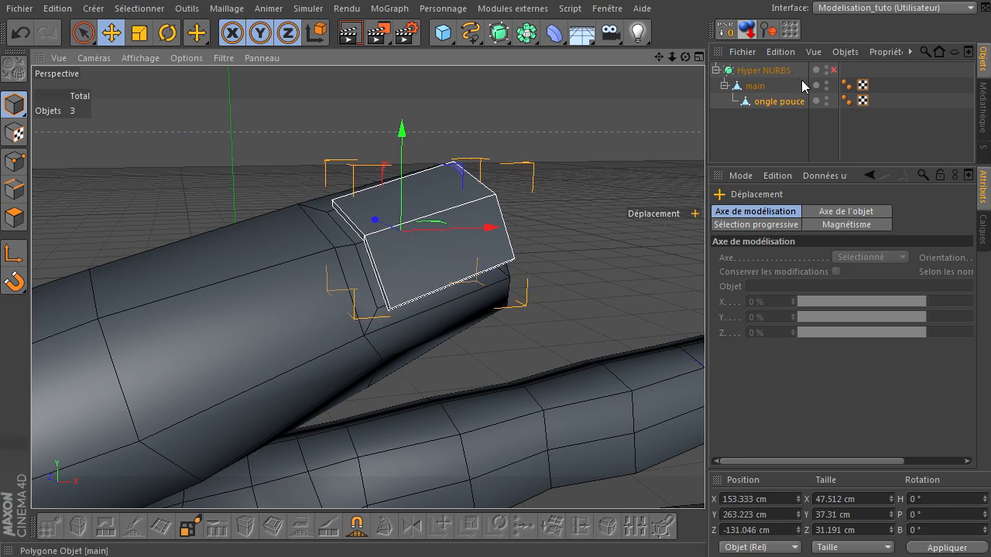
# Enable the Hyper NURBS smoothing and inspect the smoothed nail on the thumb with nothing selected
pyautogui.click(834, 70)
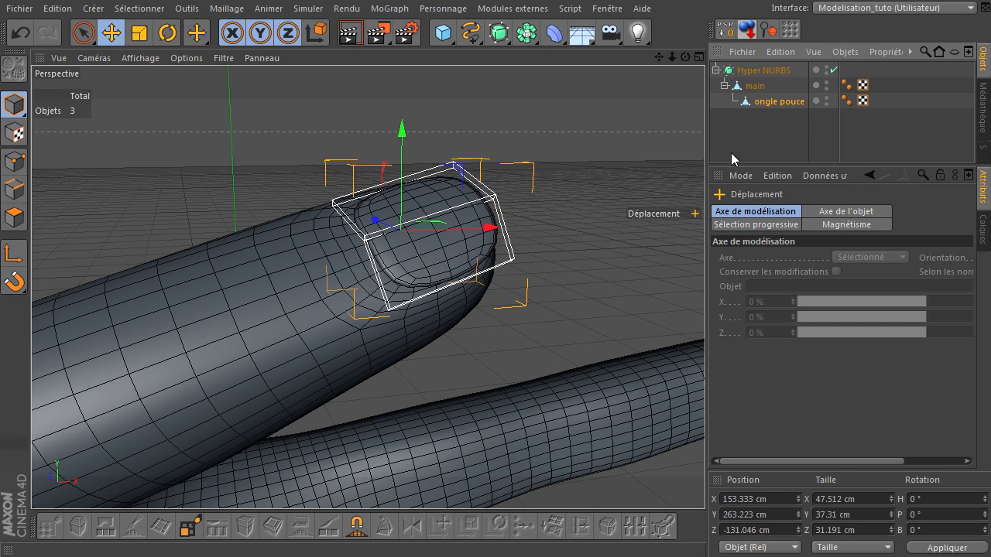
pyautogui.click(751, 138)
pyautogui.moveTo(686, 57); pyautogui.dragTo(623, 371)
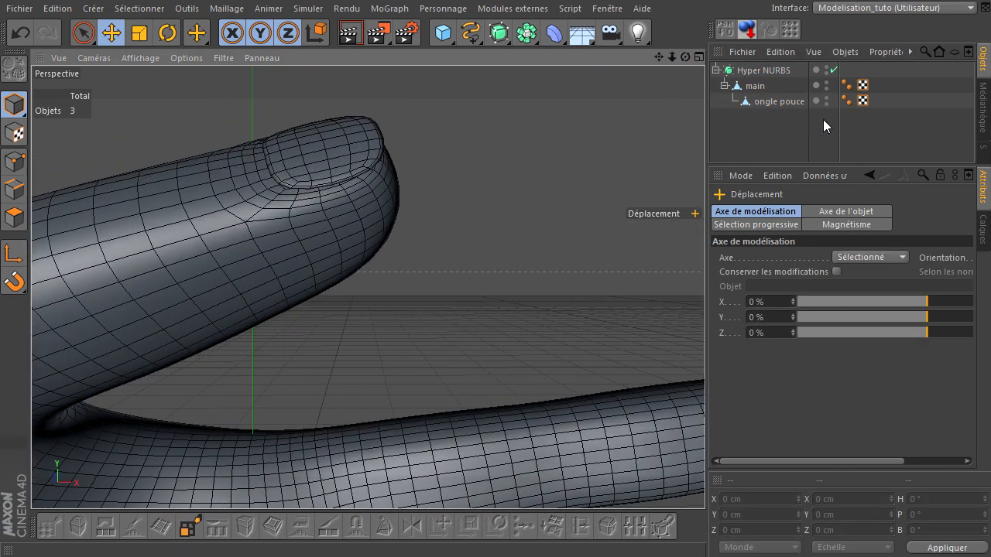
# Rotate the ongle pouce object slightly to about H -3.6°, P 1.6° and B -1°
pyautogui.click(777, 103)
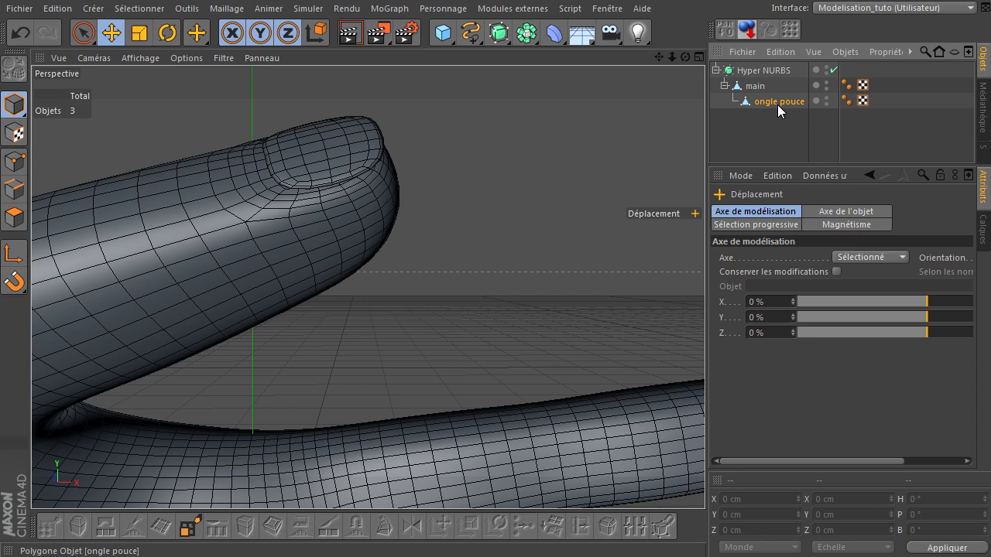
pyautogui.click(169, 31)
pyautogui.moveTo(273, 104); pyautogui.dragTo(274, 103)
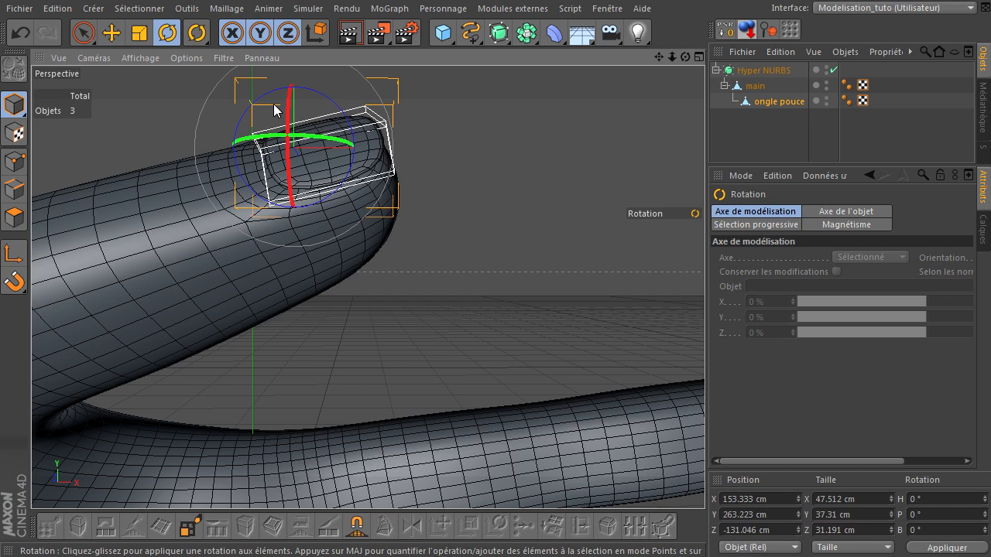
pyautogui.moveTo(313, 135); pyautogui.dragTo(253, 110)
pyautogui.click(493, 153)
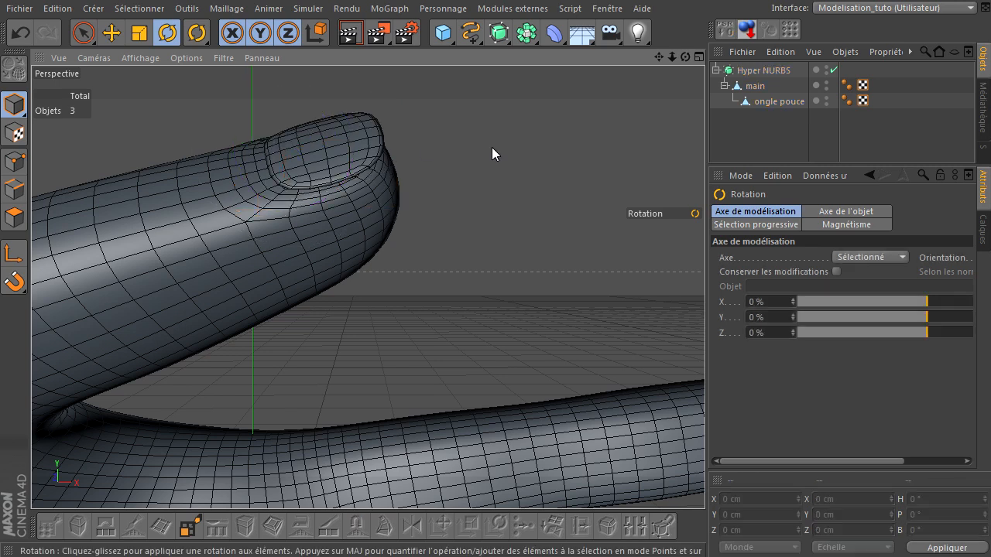
# Adjust the thumbnail's height and depth on the smoothed thumb to about Y 263.8 cm and Z -130.8 cm
pyautogui.click(111, 33)
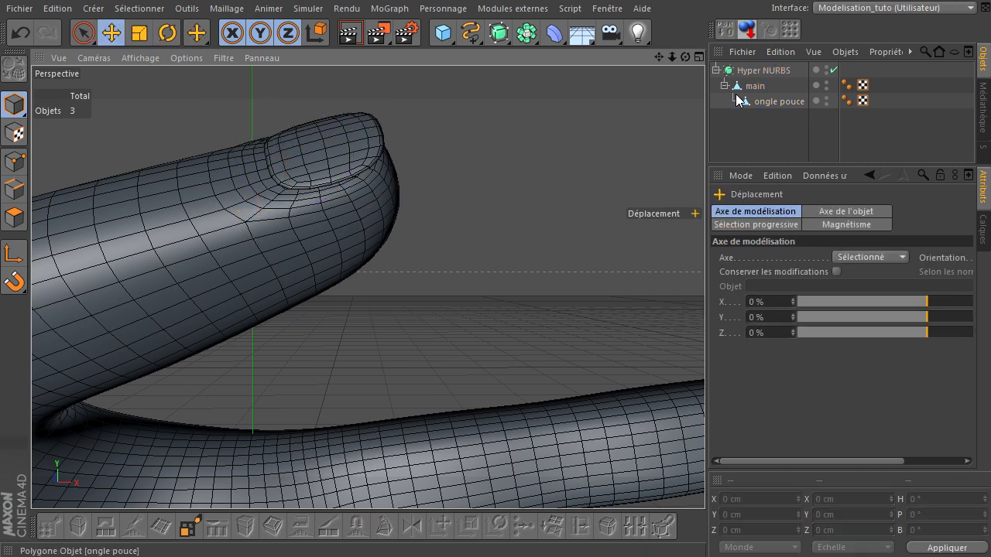
pyautogui.click(790, 106)
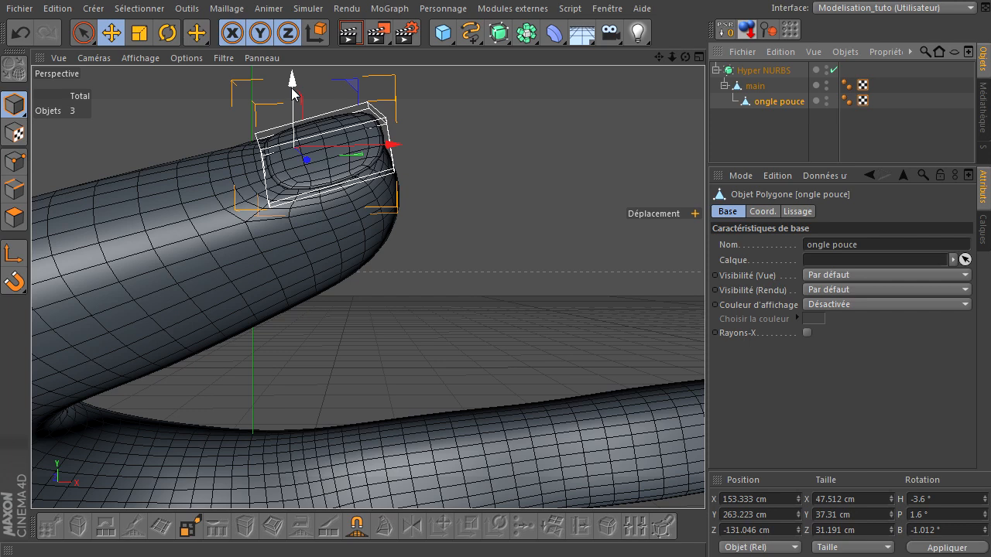
pyautogui.moveTo(294, 93); pyautogui.dragTo(302, 161)
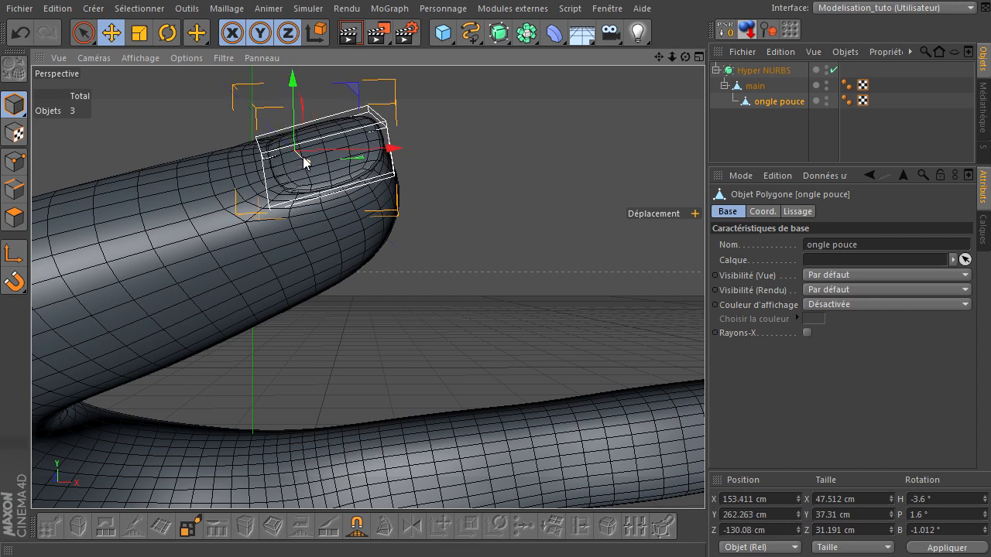
pyautogui.moveTo(290, 120); pyautogui.dragTo(292, 114)
pyautogui.moveTo(658, 59); pyautogui.dragTo(705, 62)
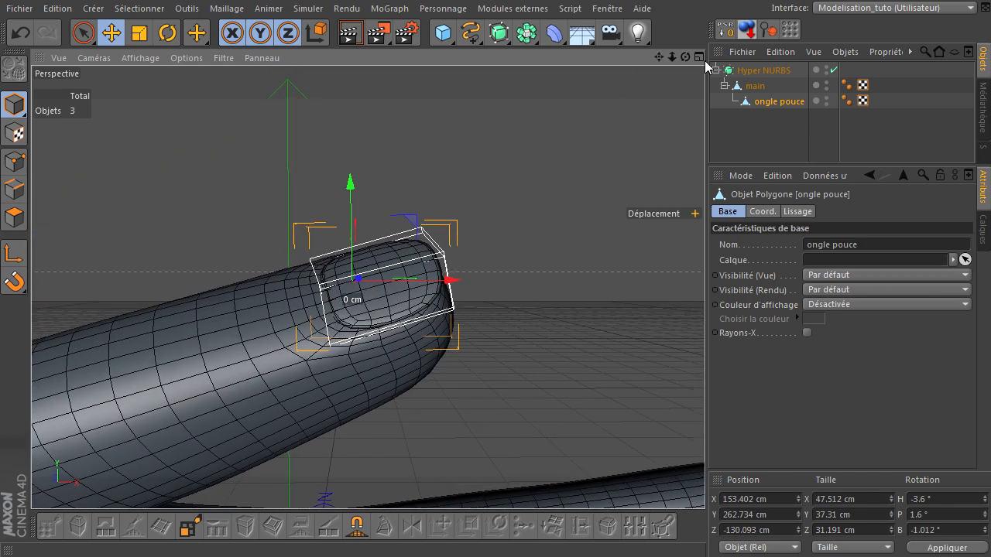
pyautogui.moveTo(704, 379); pyautogui.dragTo(704, 379)
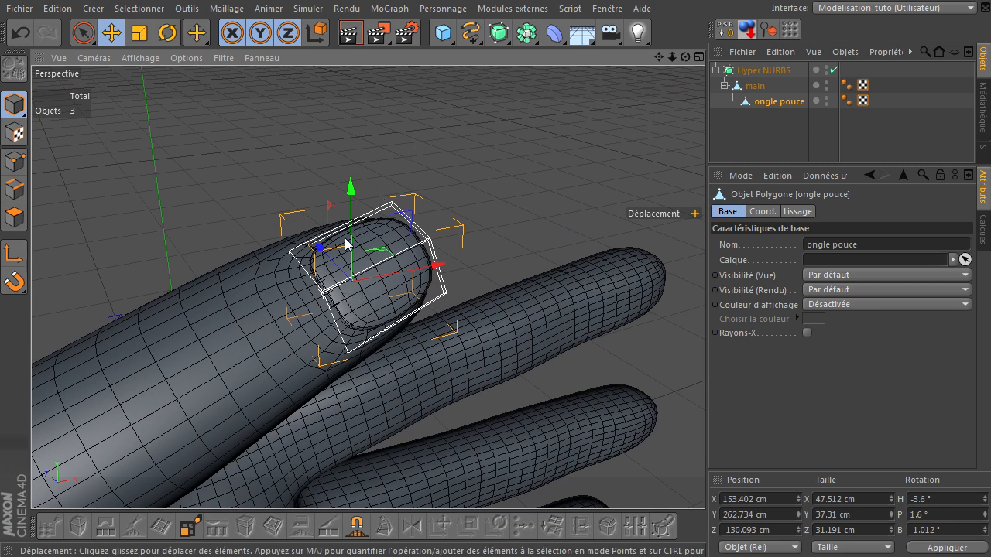
pyautogui.moveTo(351, 248); pyautogui.dragTo(318, 249)
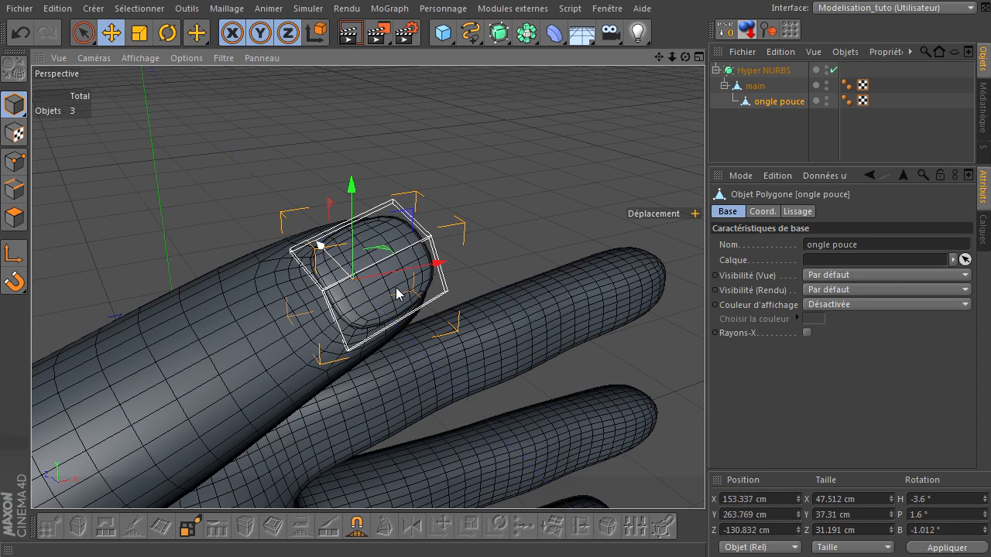
# Rotate the thumbnail around its vertical axis to a heading of about 1.1°
pyautogui.click(167, 33)
pyautogui.moveTo(314, 308); pyautogui.dragTo(317, 308)
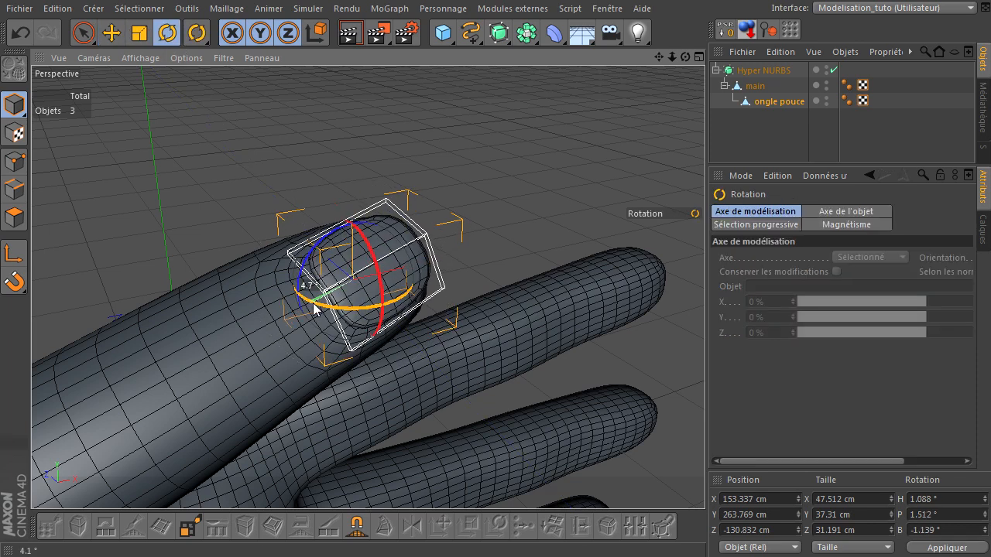
pyautogui.click(535, 198)
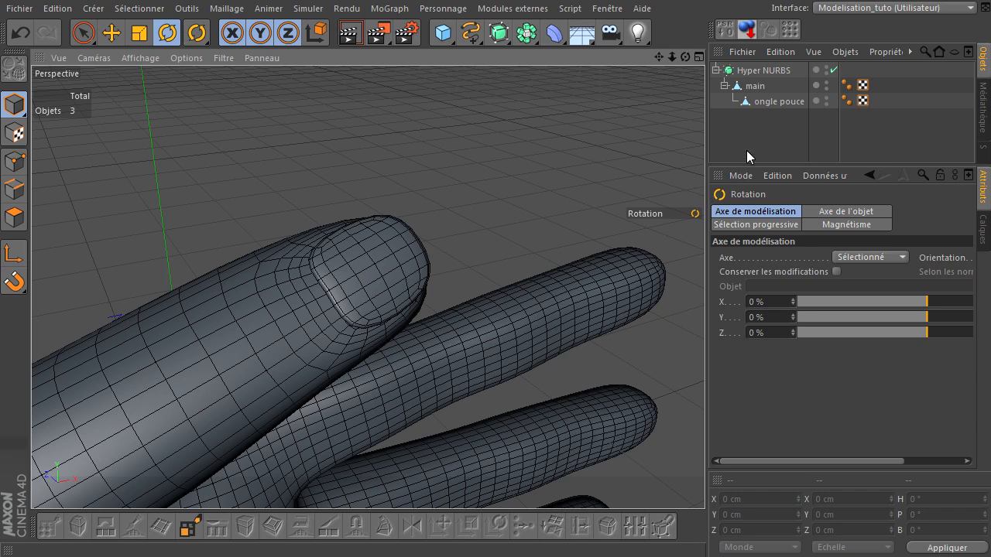
# Render the perspective view of the thumb to check how the nail fits
pyautogui.moveTo(685, 57); pyautogui.dragTo(722, 373)
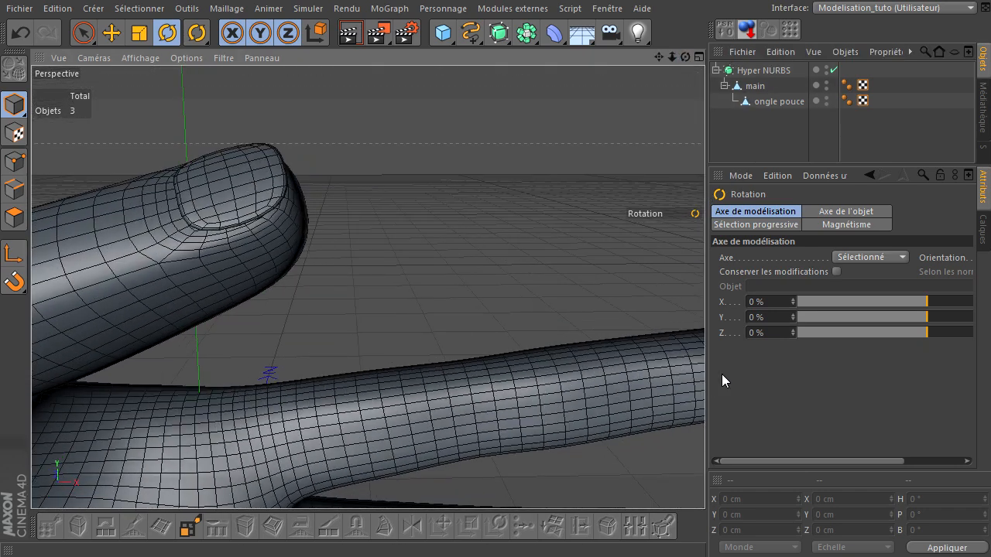
pyautogui.moveTo(660, 64)
pyautogui.mouseDown()
pyautogui.moveTo(705, 379)
pyautogui.moveTo(662, 56)
pyautogui.mouseUp()
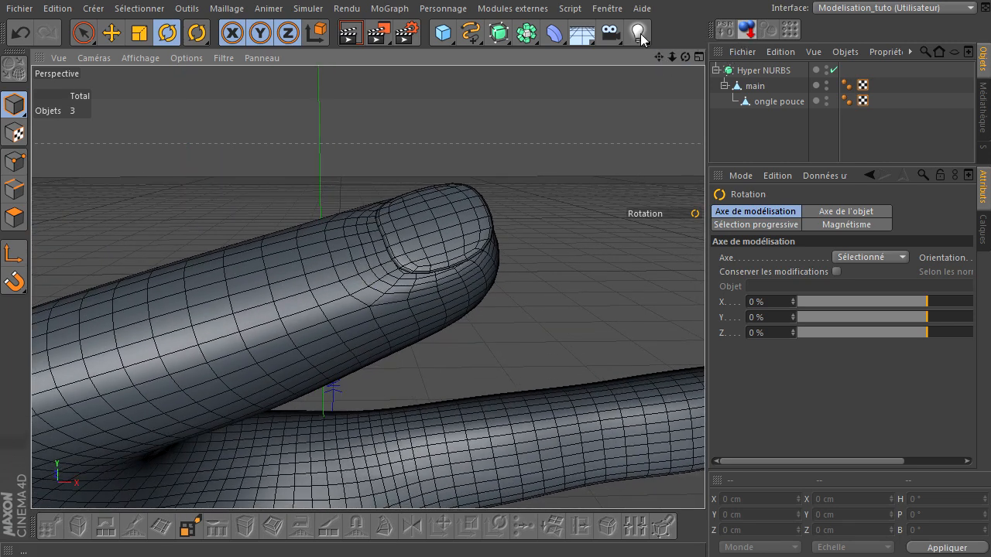
pyautogui.click(350, 32)
pyautogui.click(767, 142)
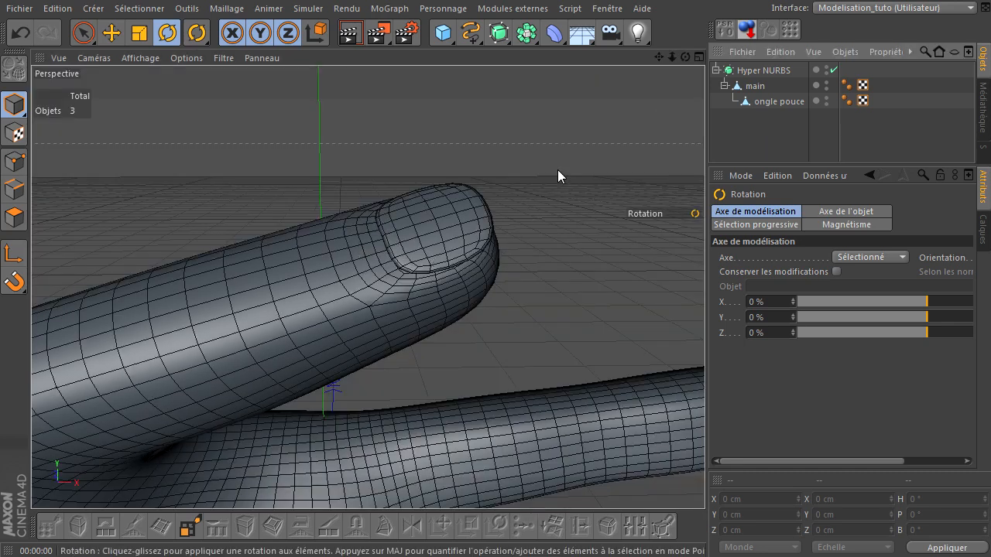
# Lower the ongle pouce object slightly into the thumb, to about Y 263.2 cm and Z -130.1 cm
pyautogui.moveTo(685, 57); pyautogui.dragTo(586, 397)
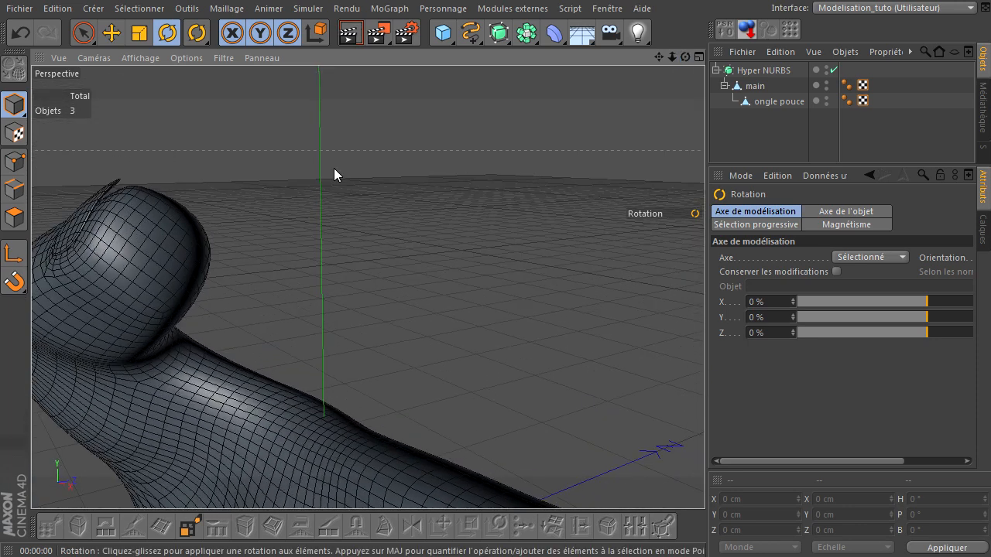
pyautogui.moveTo(705, 379); pyautogui.dragTo(705, 379)
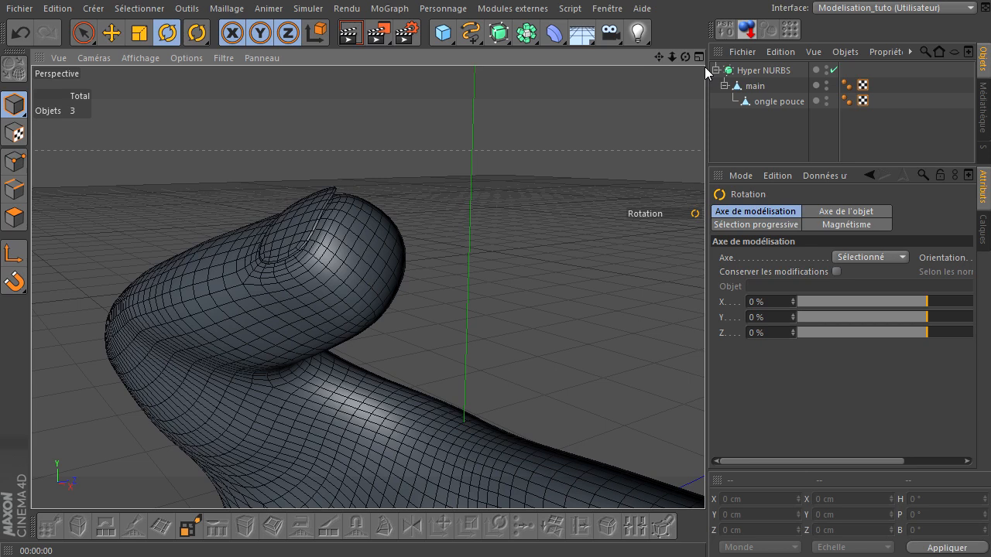
pyautogui.click(766, 102)
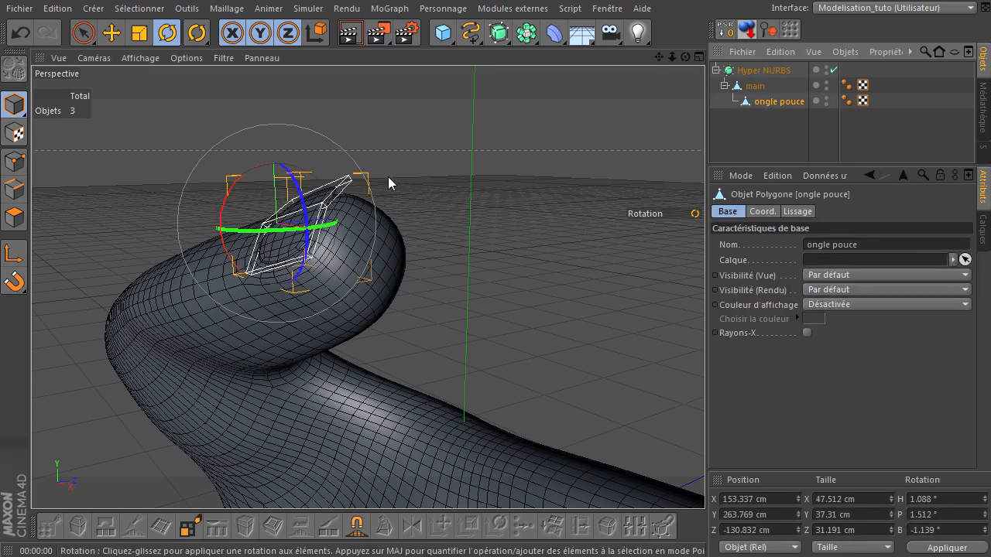
pyautogui.click(111, 33)
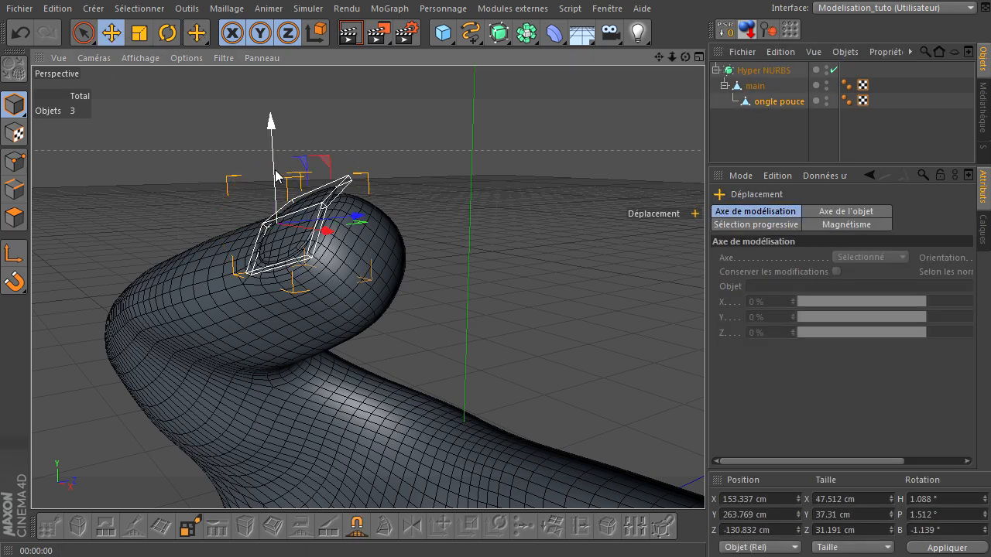
pyautogui.moveTo(276, 176); pyautogui.dragTo(277, 179)
pyautogui.moveTo(346, 221); pyautogui.dragTo(348, 221)
# Tilt the thumbnail down to a pitch of about 0° so it follows the fingertip
pyautogui.click(167, 33)
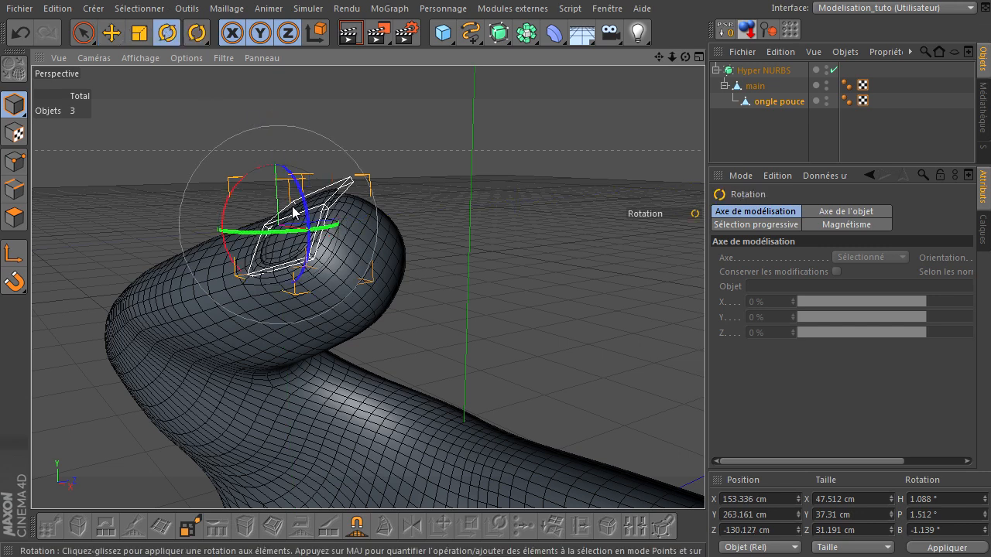
pyautogui.moveTo(239, 201); pyautogui.dragTo(232, 196)
pyautogui.click(163, 171)
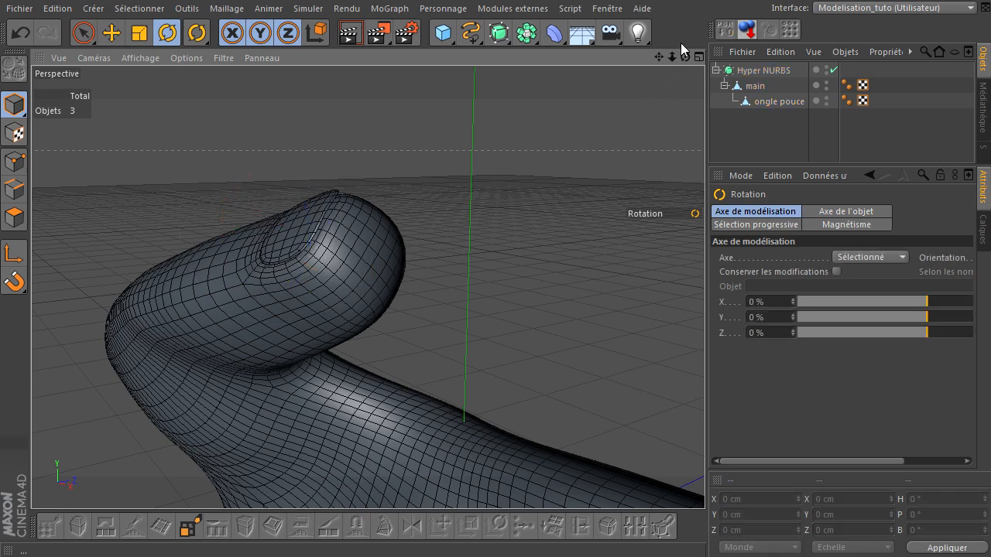
pyautogui.moveTo(685, 56); pyautogui.dragTo(705, 379)
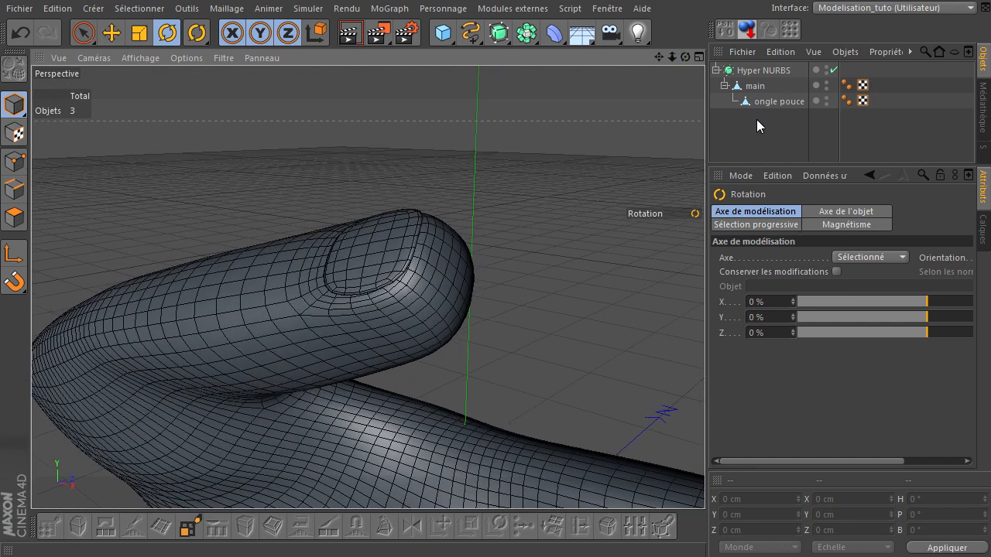
# Select main and ongle pouce together, examine the Connect Objects + Delete command without applying it, and view the whole hand
pyautogui.click(769, 106)
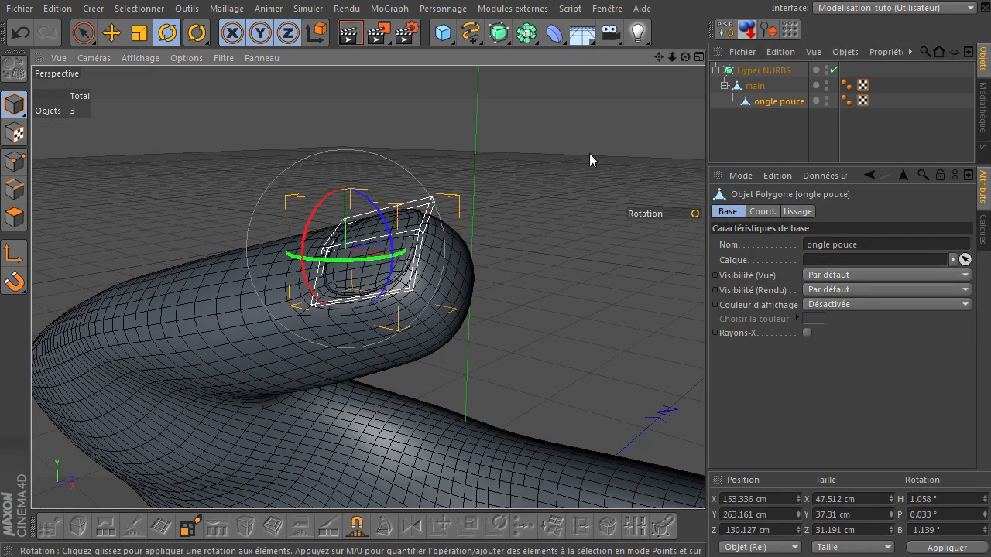
pyautogui.click(751, 119)
pyautogui.moveTo(746, 155); pyautogui.dragTo(762, 88)
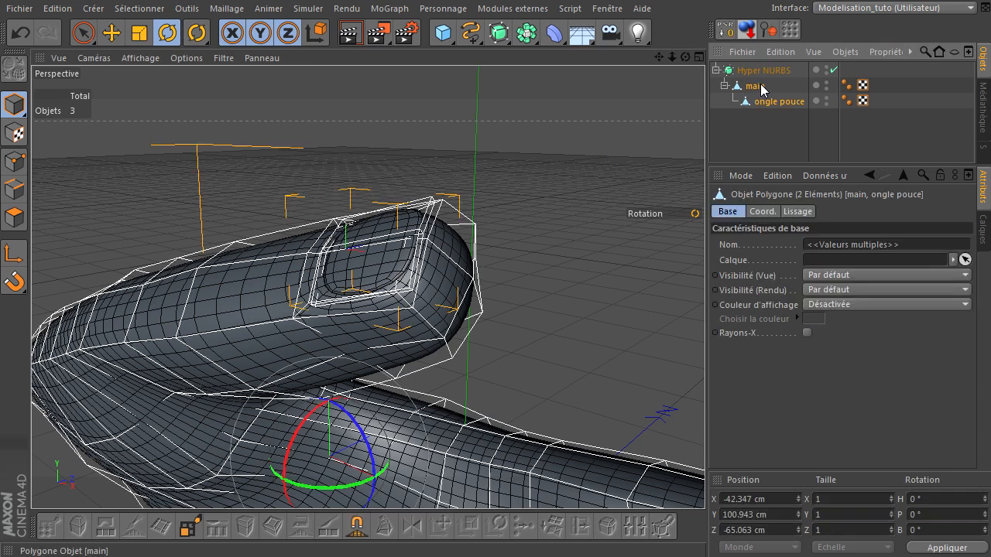
pyautogui.rightClick(760, 87)
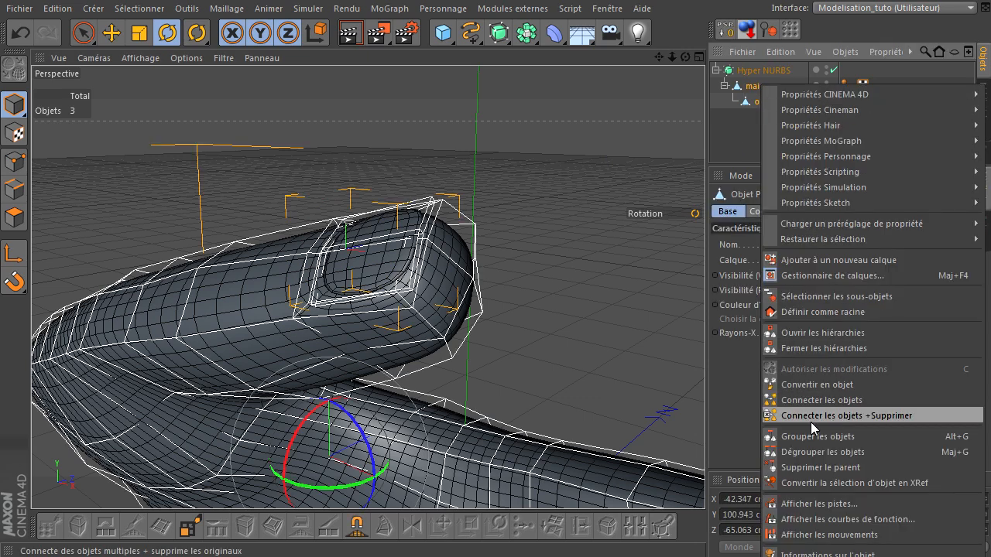
pyautogui.click(718, 136)
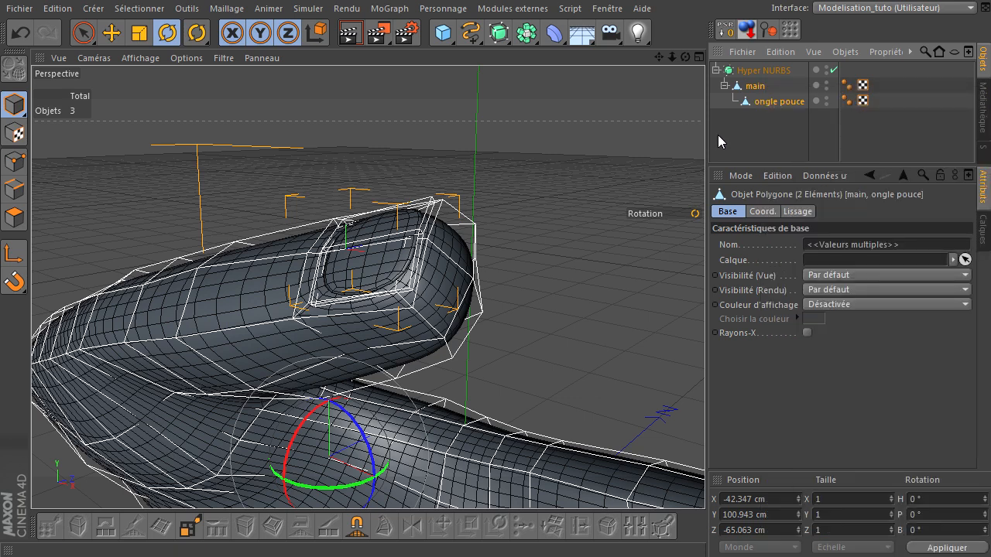
pyautogui.click(718, 135)
pyautogui.scroll(-6, 389, 218)
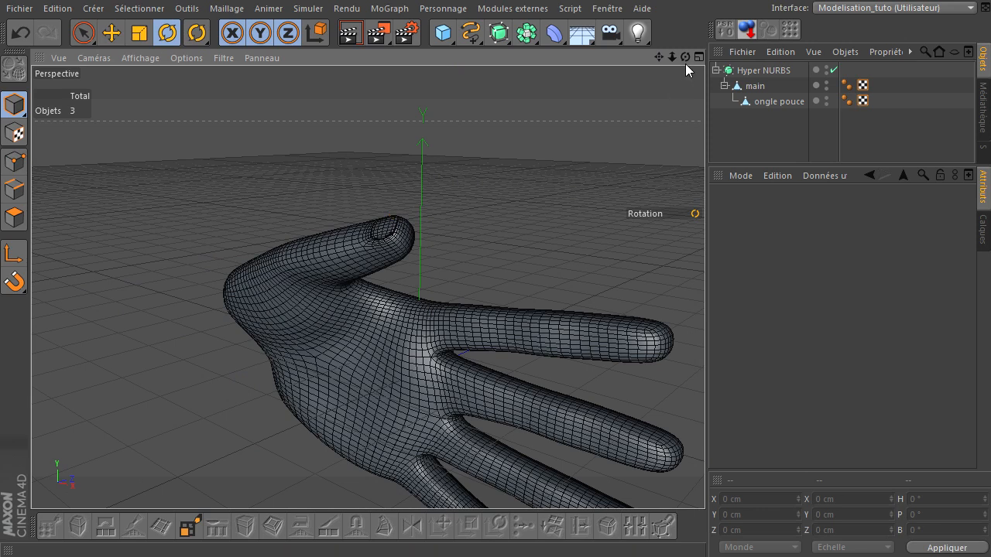
# Disable the Hyper NURBS smoothing on the hand and activate the selection brush (Pinceau de sélection)
pyautogui.click(833, 70)
pyautogui.click(757, 72)
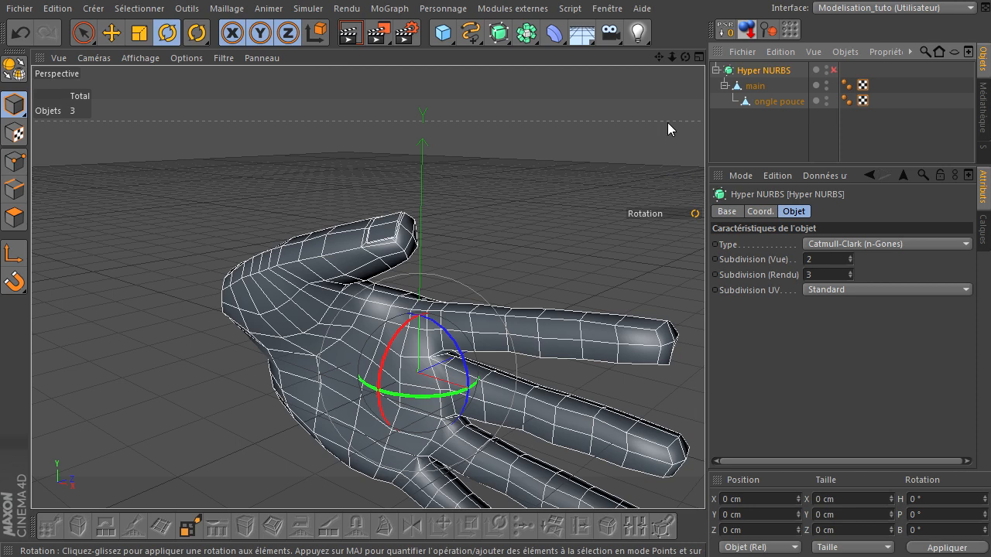
pyautogui.click(83, 34)
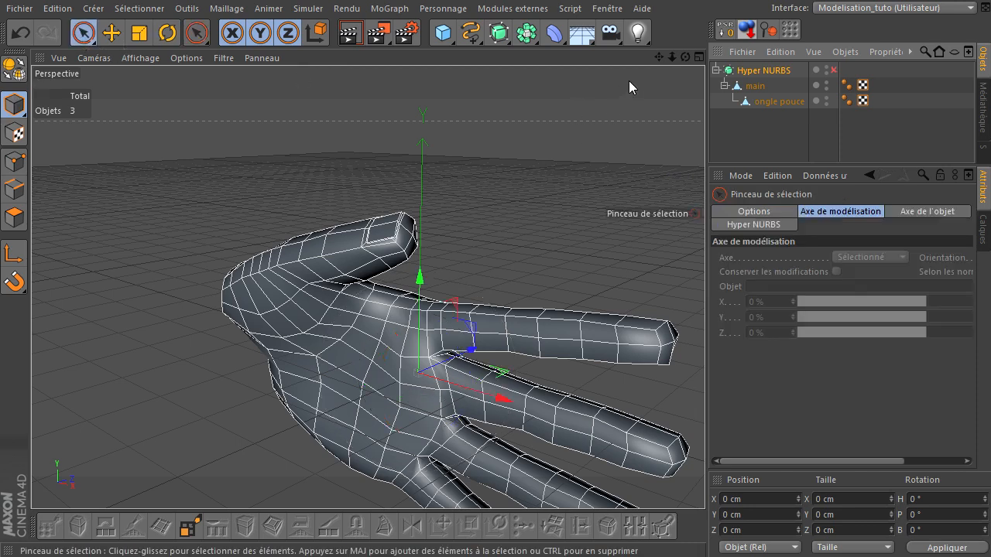
# In polygon mode, select the band of polygons closing the wrist end of the main mesh and delete them
pyautogui.moveTo(659, 57)
pyautogui.mouseDown()
pyautogui.moveTo(704, 384)
pyautogui.moveTo(661, 60)
pyautogui.mouseUp()
pyautogui.moveTo(704, 379)
pyautogui.mouseDown()
pyautogui.moveTo(695, 389)
pyautogui.moveTo(704, 379)
pyautogui.mouseUp()
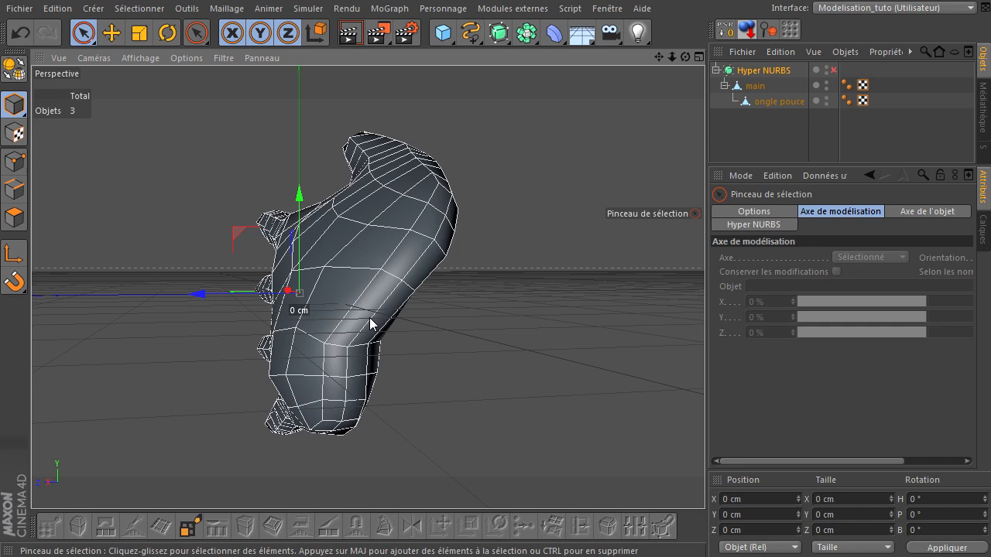
pyautogui.hotkey('ctrl', 'shift', 'z')
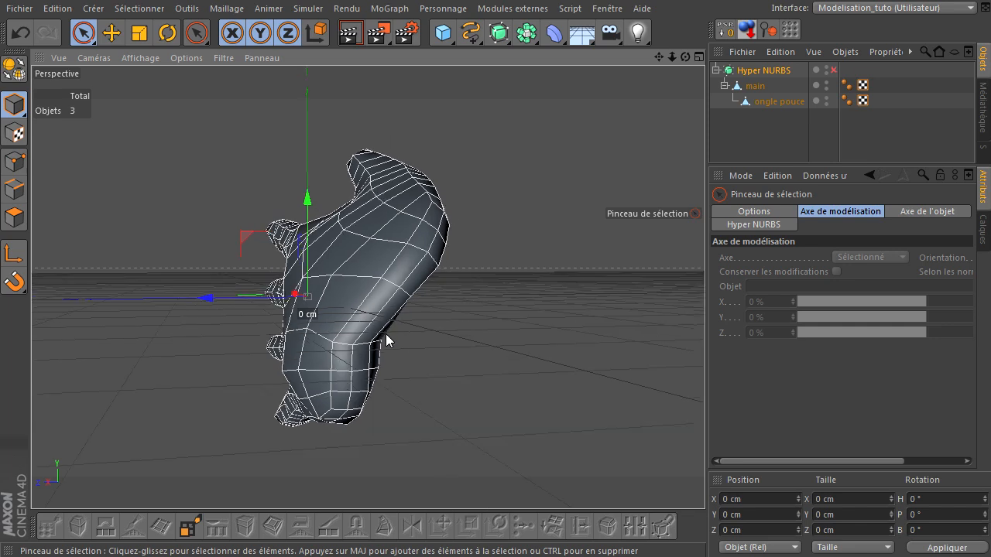
pyautogui.moveTo(687, 56)
pyautogui.mouseDown()
pyautogui.moveTo(721, 379)
pyautogui.moveTo(704, 379)
pyautogui.moveTo(687, 62)
pyautogui.moveTo(704, 379)
pyautogui.moveTo(681, 58)
pyautogui.mouseUp()
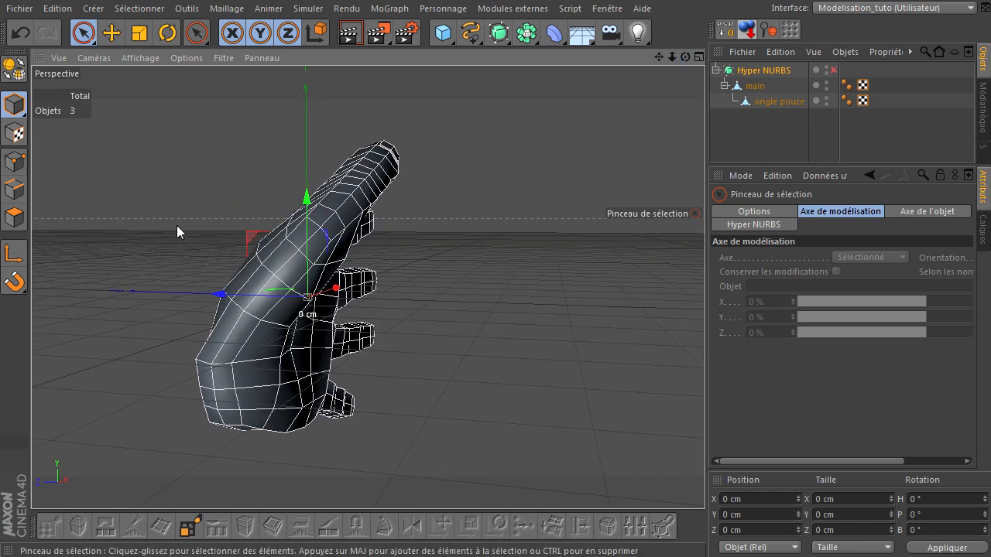
pyautogui.click(14, 217)
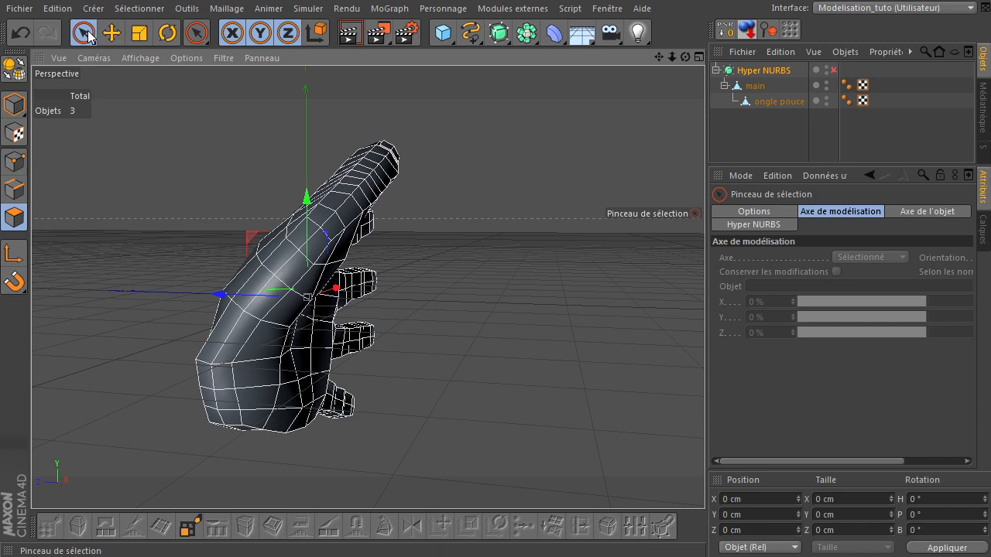
pyautogui.click(758, 87)
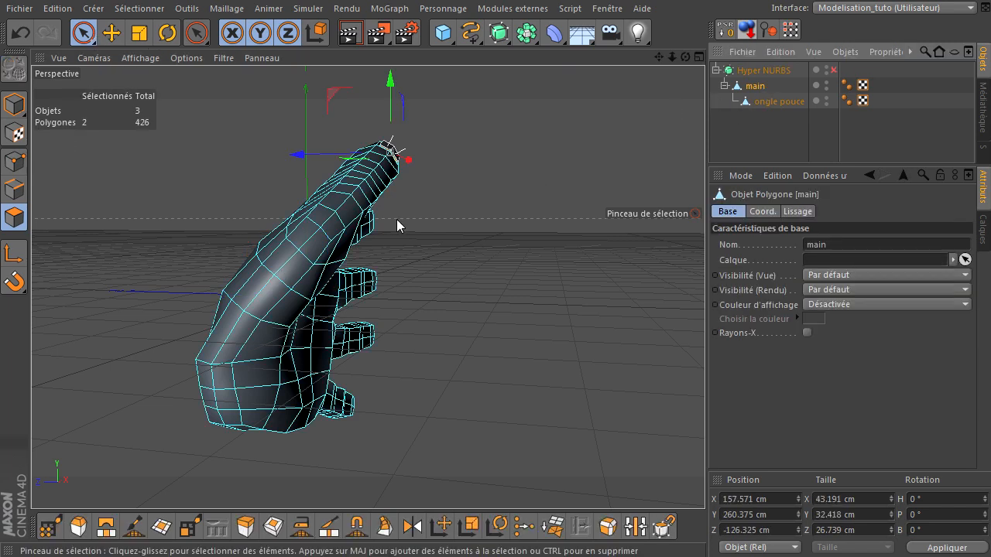
pyautogui.moveTo(270, 281)
pyautogui.mouseDown()
pyautogui.moveTo(210, 360)
pyautogui.moveTo(215, 394)
pyautogui.moveTo(226, 391)
pyautogui.mouseUp()
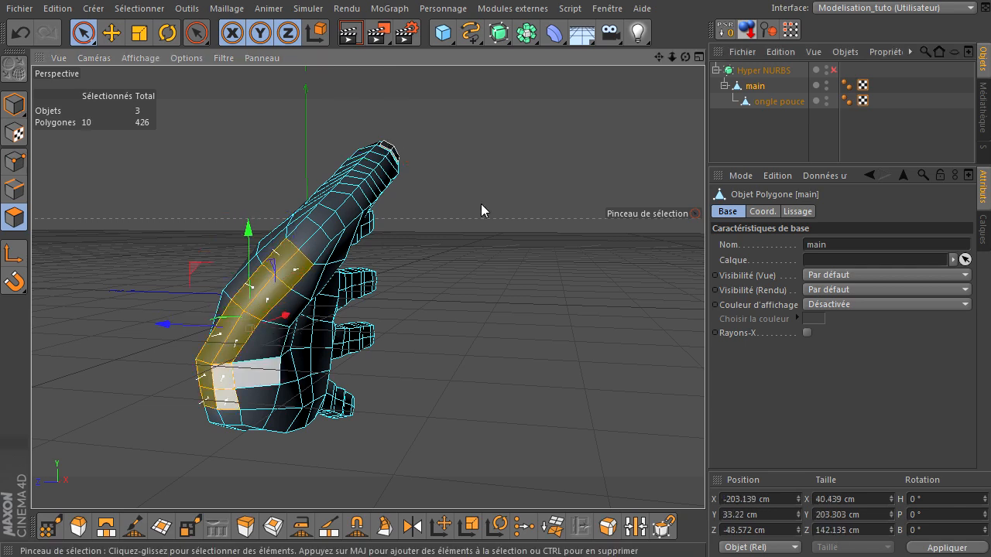
pyautogui.moveTo(685, 58)
pyautogui.mouseDown()
pyautogui.moveTo(707, 379)
pyautogui.moveTo(655, 471)
pyautogui.mouseUp()
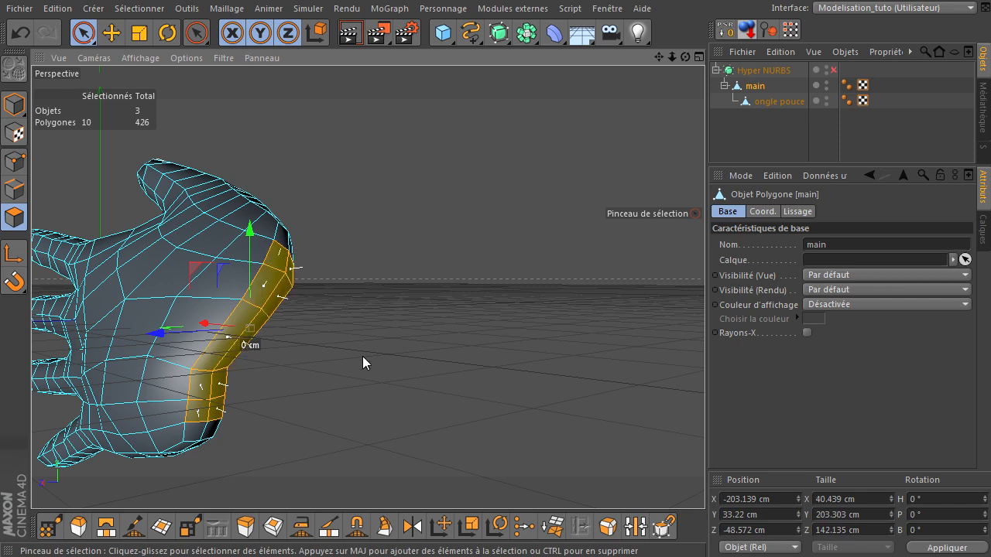
pyautogui.press('Delete')
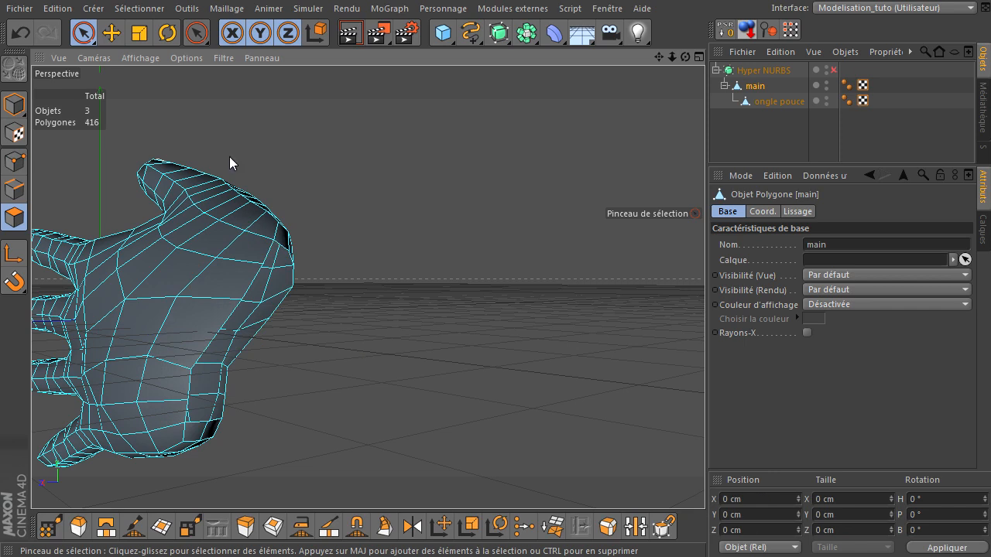
# Toggle the viewport's Normales display option and switch the hand mesh to edge mode
pyautogui.click(195, 59)
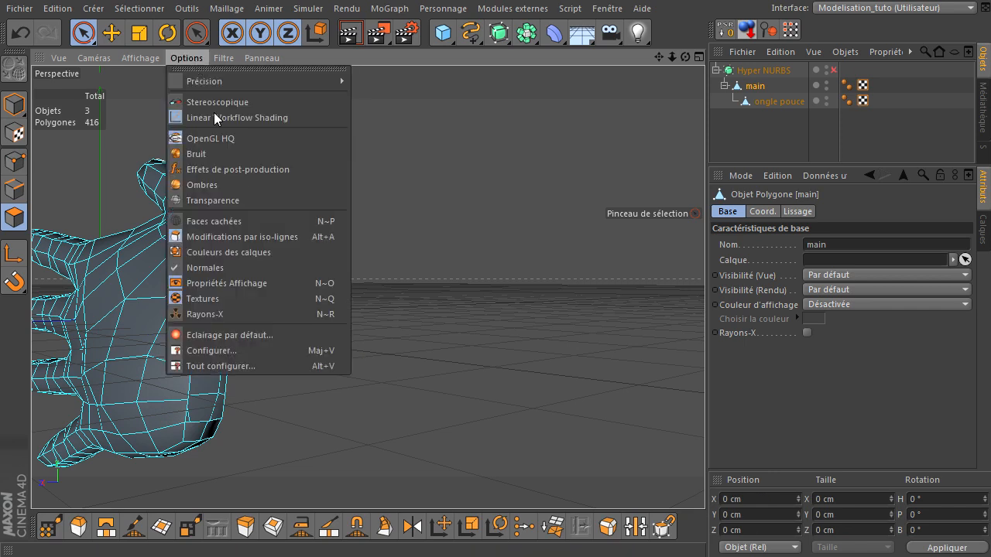
pyautogui.click(212, 268)
pyautogui.moveTo(658, 58); pyautogui.dragTo(704, 380)
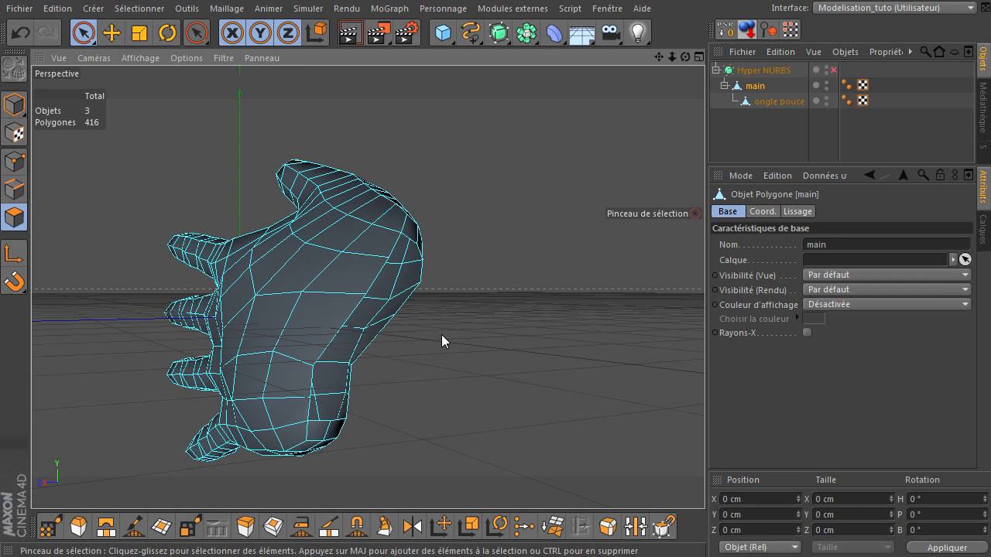
pyautogui.click(14, 190)
pyautogui.press('i')
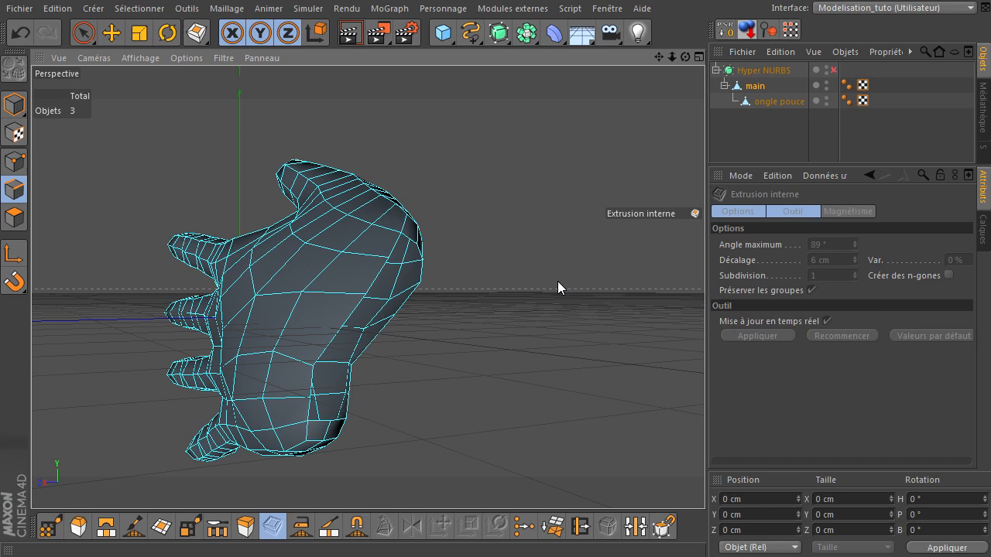
pyautogui.press('l')
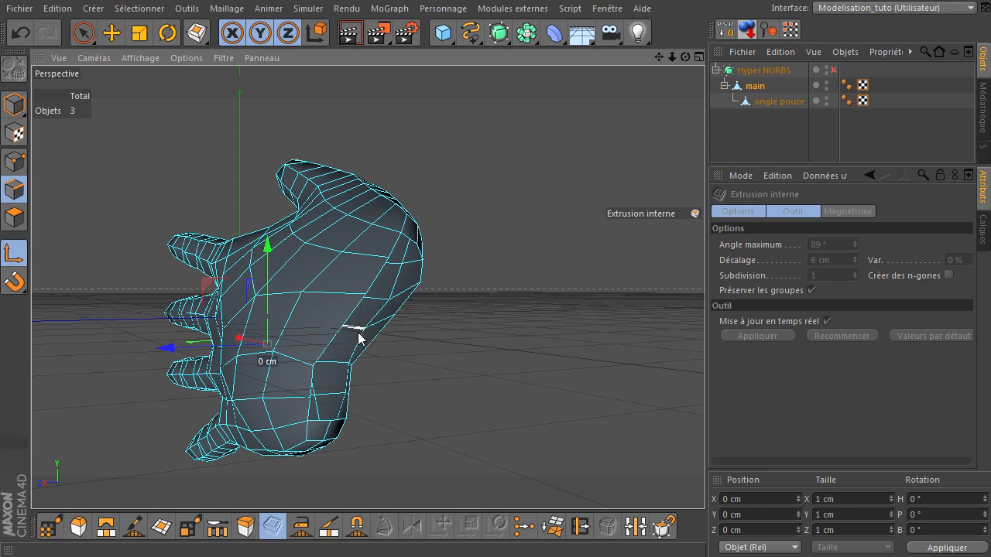
pyautogui.click(14, 253)
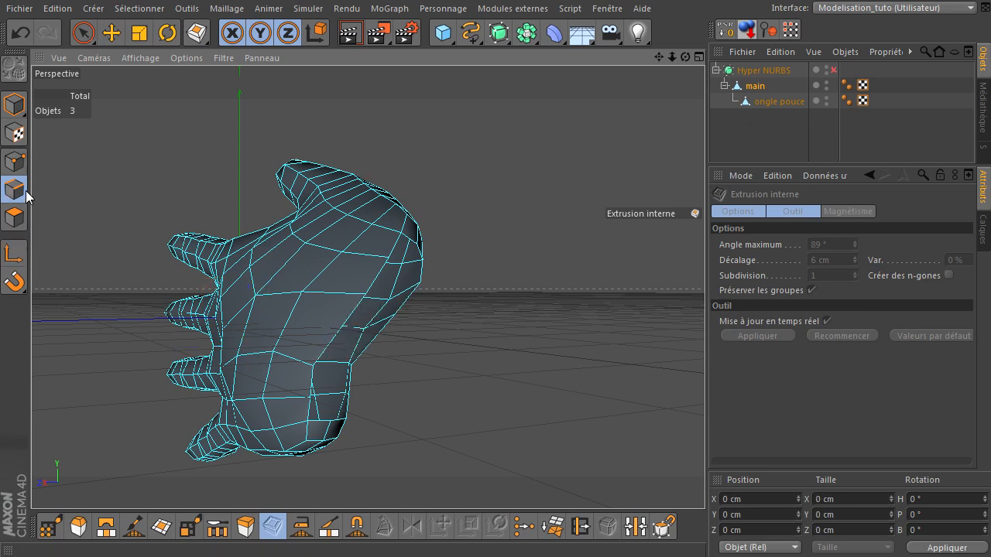
pyautogui.press('l')
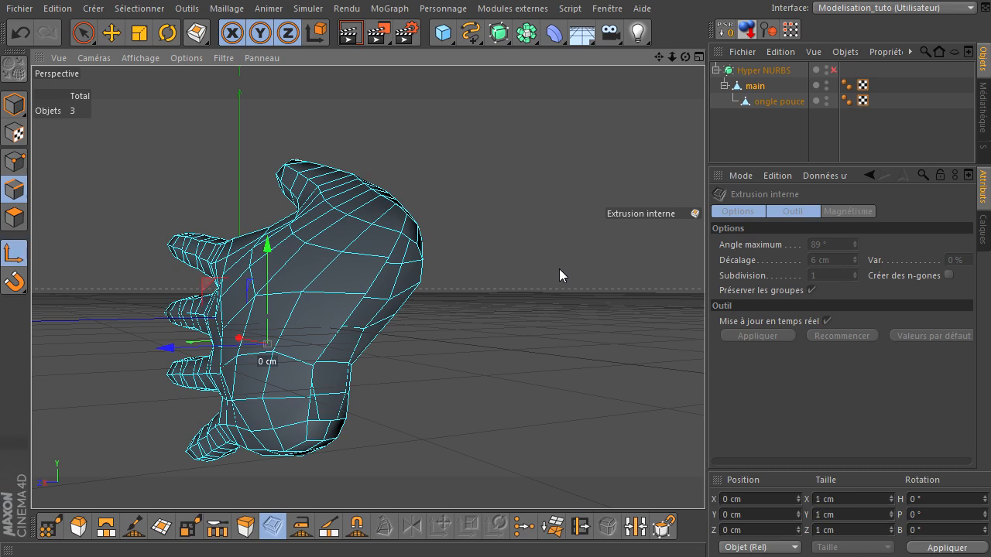
pyautogui.click(753, 86)
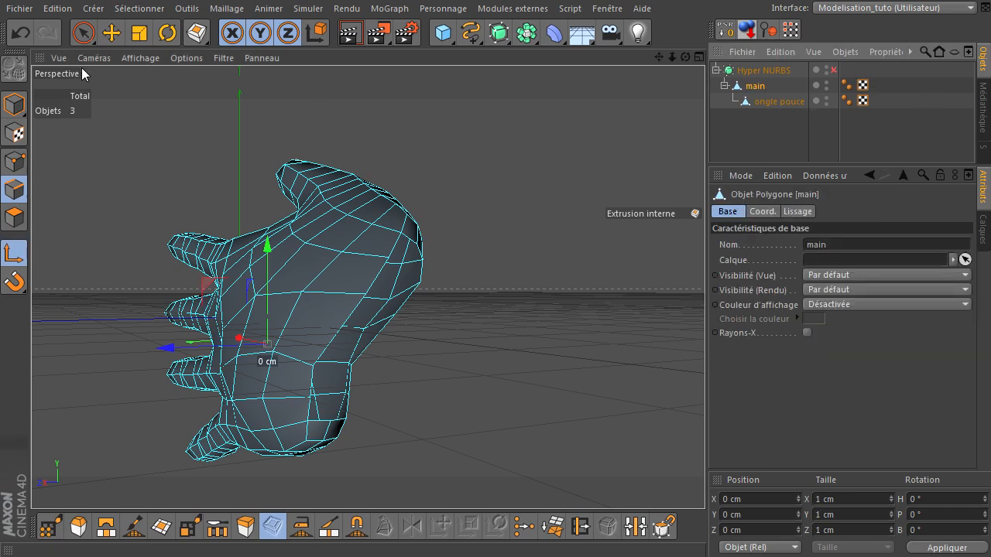
pyautogui.click(84, 33)
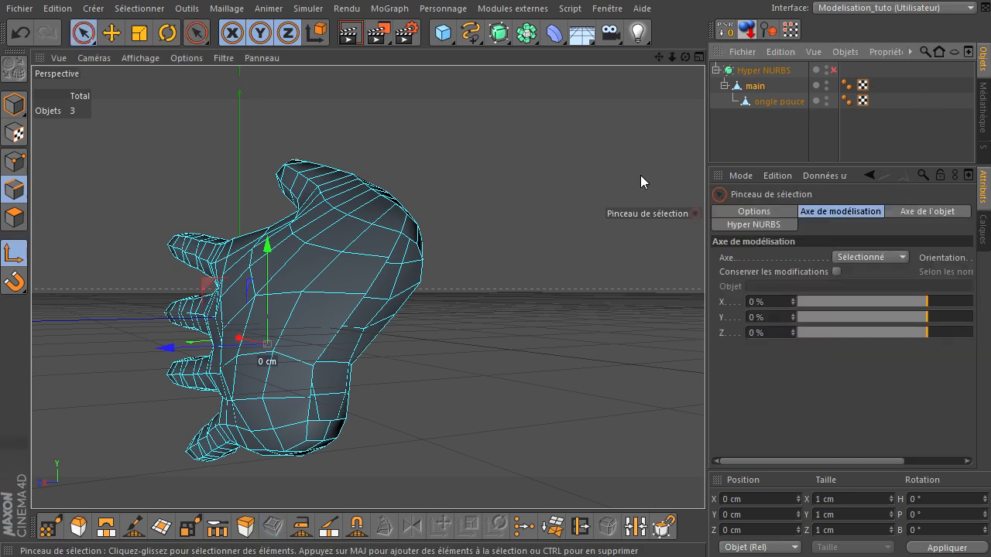
pyautogui.click(770, 209)
pyautogui.press('l')
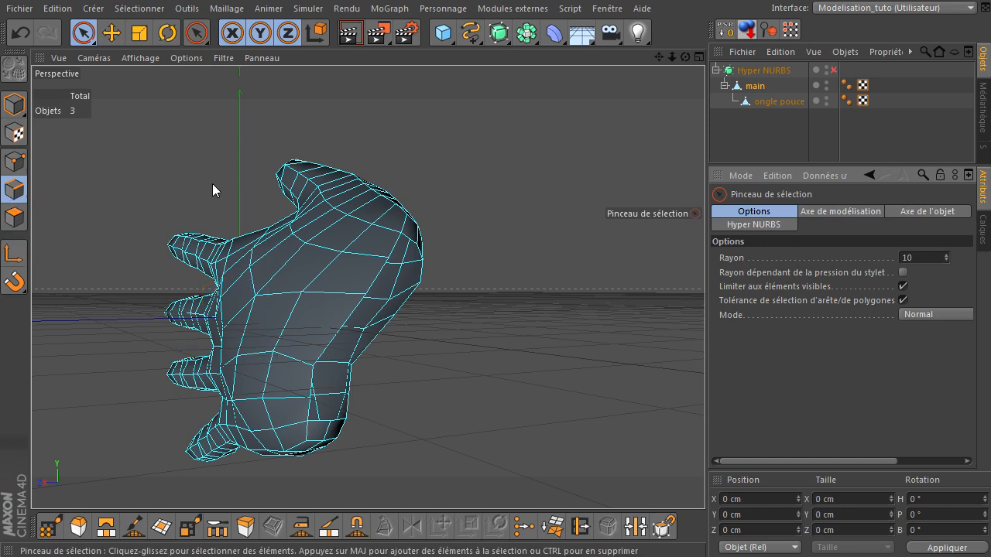
# Select the border edge loop of the open wrist using Loop Selection with Sélectionner les délimitations enabled, and switch that option off again
pyautogui.press('u')
pyautogui.press('l')
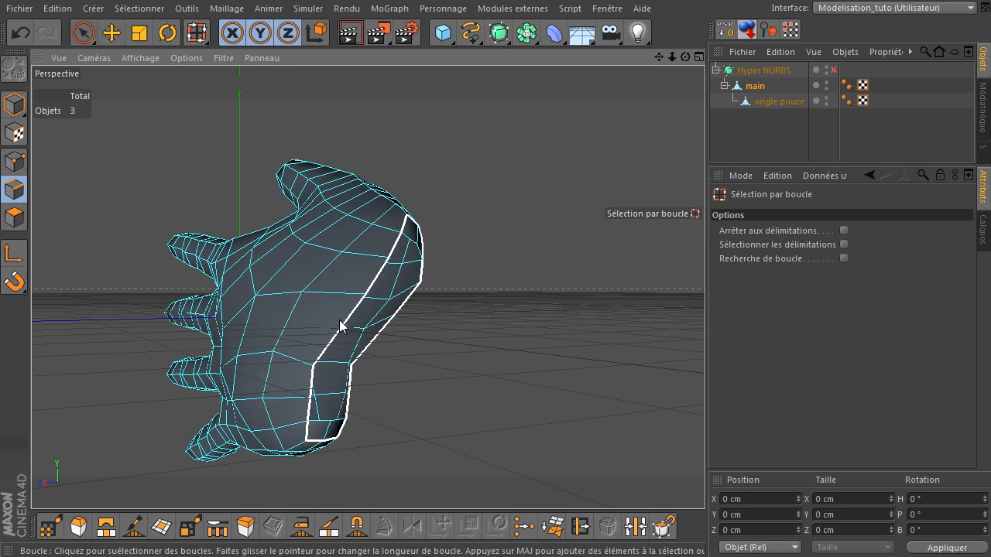
pyautogui.click(845, 244)
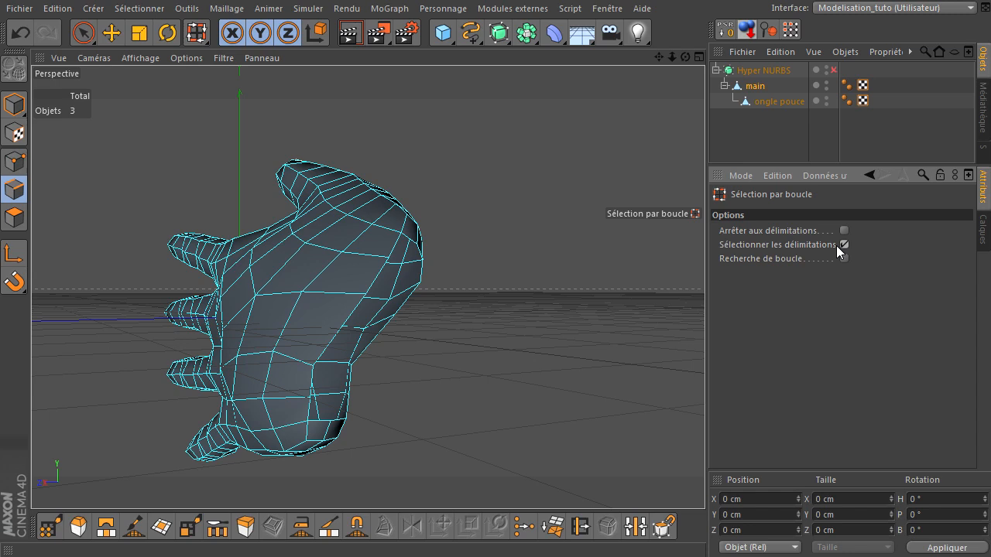
pyautogui.click(356, 314)
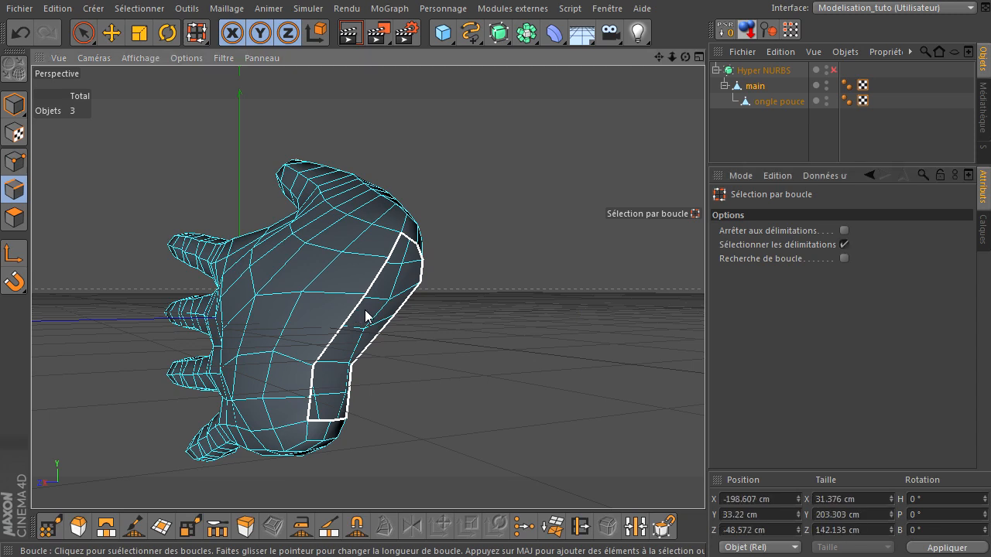
pyautogui.click(845, 244)
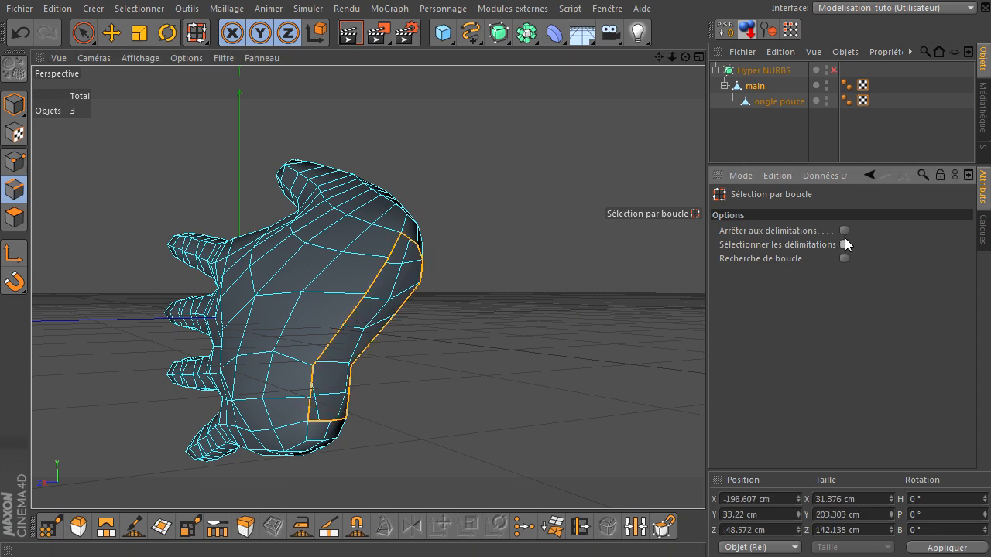
# Extrude the wrist's border edges outward along X in two segments to form the start of the forearm, and deselect them
pyautogui.moveTo(685, 57); pyautogui.dragTo(425, 82)
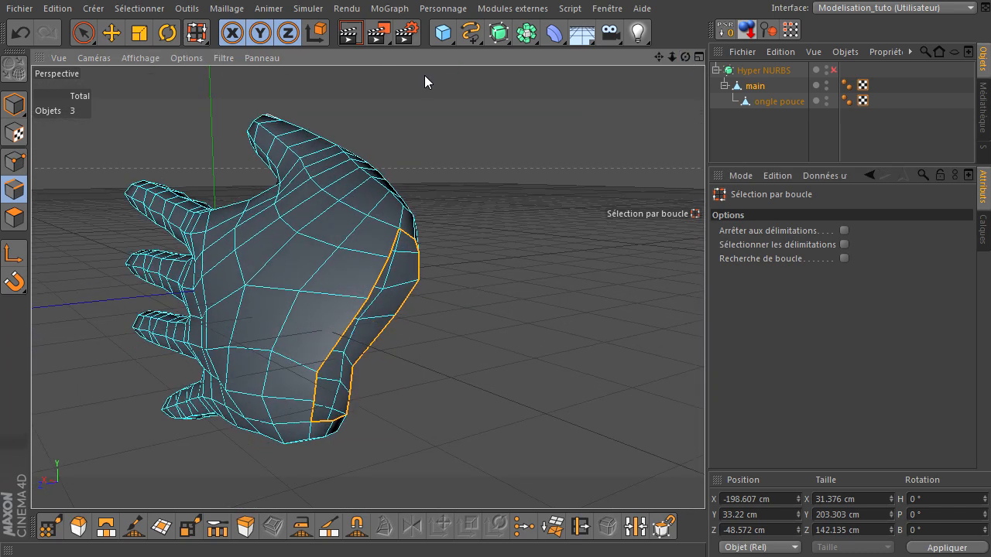
pyautogui.click(111, 33)
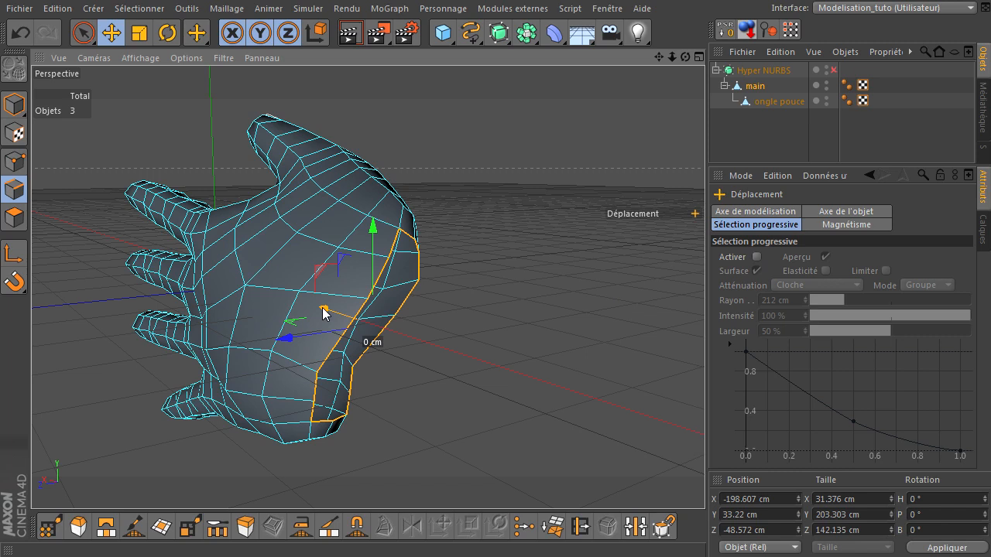
pyautogui.moveTo(323, 311); pyautogui.dragTo(455, 343)
pyautogui.click(601, 168)
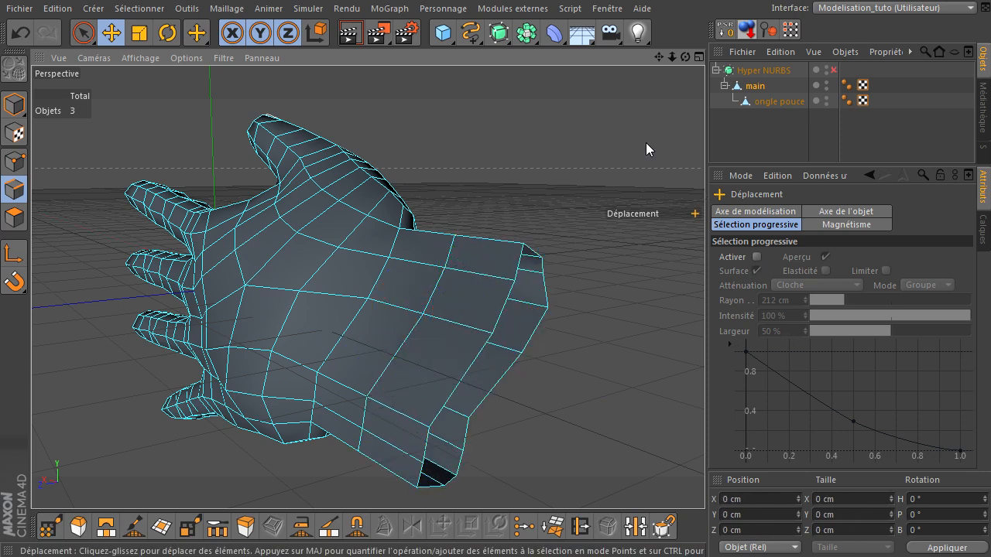
# Smooth the junction between the hand and the new forearm on several sides with the Brush tool in Lisser mode
pyautogui.moveTo(685, 57)
pyautogui.mouseDown()
pyautogui.moveTo(695, 382)
pyautogui.moveTo(707, 374)
pyautogui.moveTo(724, 384)
pyautogui.moveTo(698, 377)
pyautogui.moveTo(683, 60)
pyautogui.mouseUp()
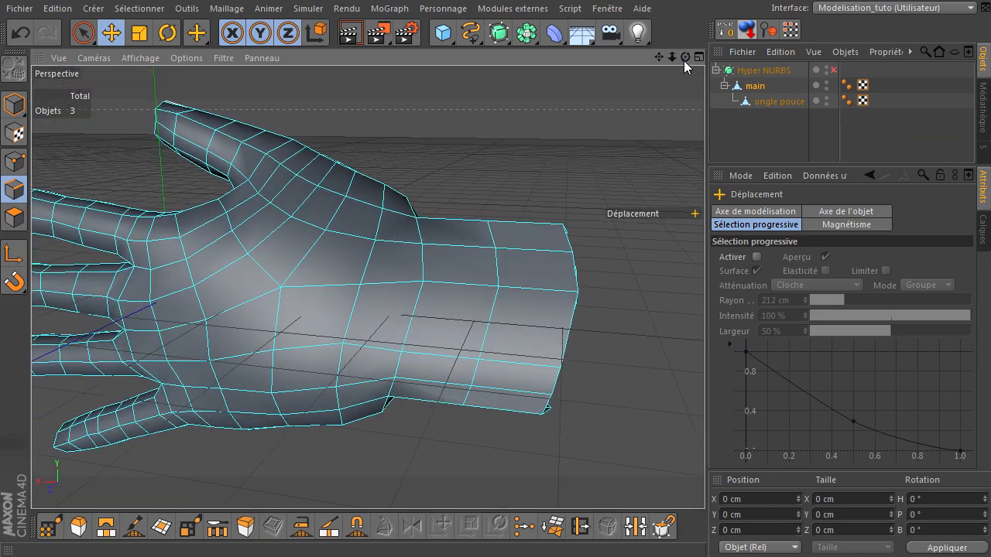
pyautogui.click(14, 219)
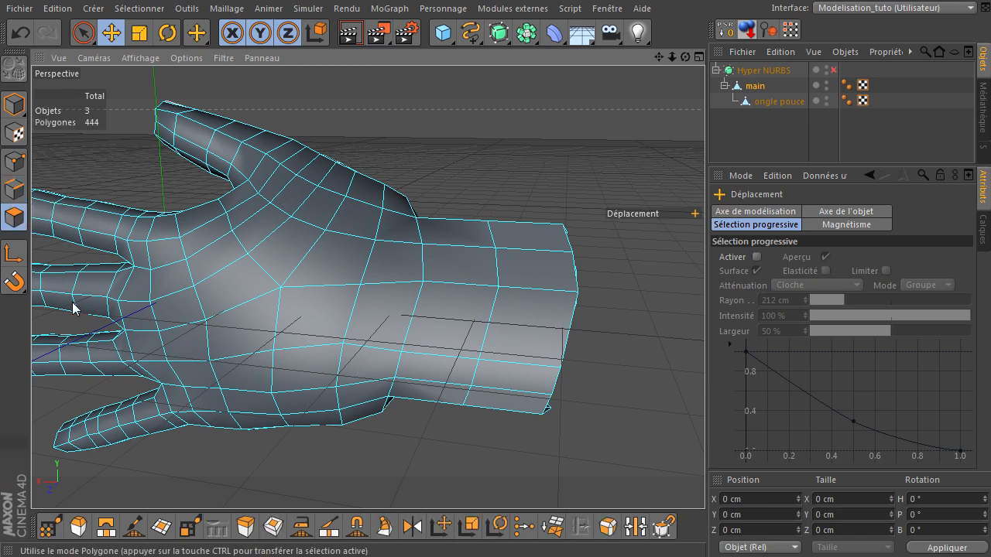
pyautogui.click(135, 531)
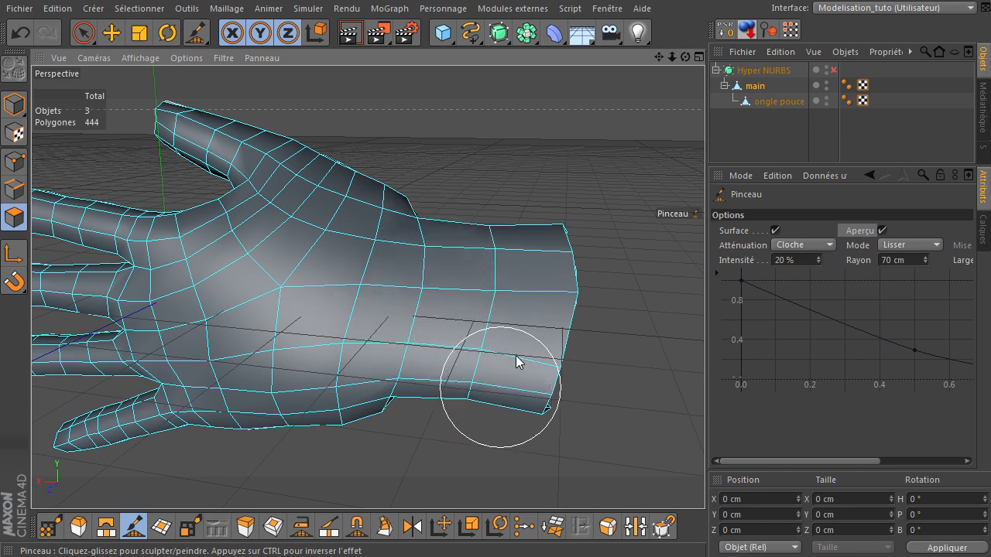
pyautogui.moveTo(685, 56); pyautogui.dragTo(705, 379)
pyautogui.moveTo(658, 57); pyautogui.dragTo(714, 385)
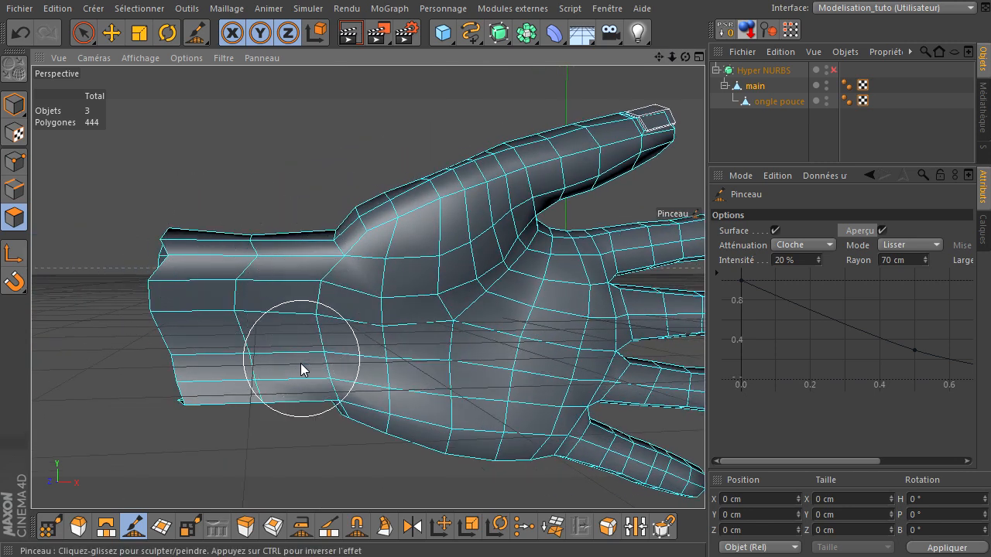
pyautogui.moveTo(256, 323)
pyautogui.mouseDown()
pyautogui.moveTo(246, 250)
pyautogui.moveTo(237, 283)
pyautogui.moveTo(252, 271)
pyautogui.moveTo(241, 309)
pyautogui.moveTo(317, 267)
pyautogui.mouseUp()
pyautogui.moveTo(390, 234)
pyautogui.mouseDown()
pyautogui.moveTo(361, 224)
pyautogui.moveTo(349, 243)
pyautogui.moveTo(353, 250)
pyautogui.moveTo(370, 222)
pyautogui.moveTo(362, 264)
pyautogui.moveTo(389, 192)
pyautogui.moveTo(325, 252)
pyautogui.moveTo(322, 242)
pyautogui.mouseUp()
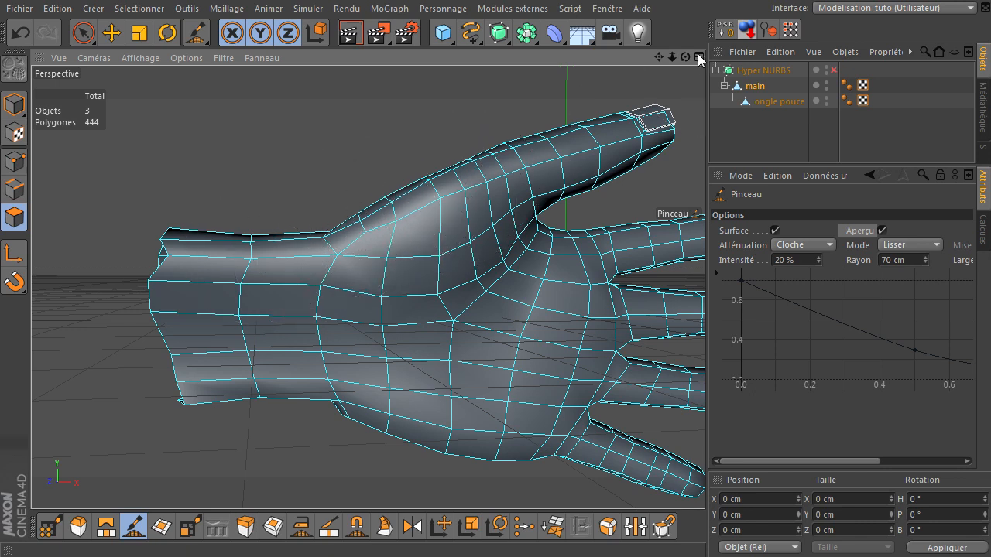
pyautogui.moveTo(685, 56)
pyautogui.mouseDown()
pyautogui.moveTo(701, 384)
pyautogui.moveTo(700, 371)
pyautogui.mouseUp()
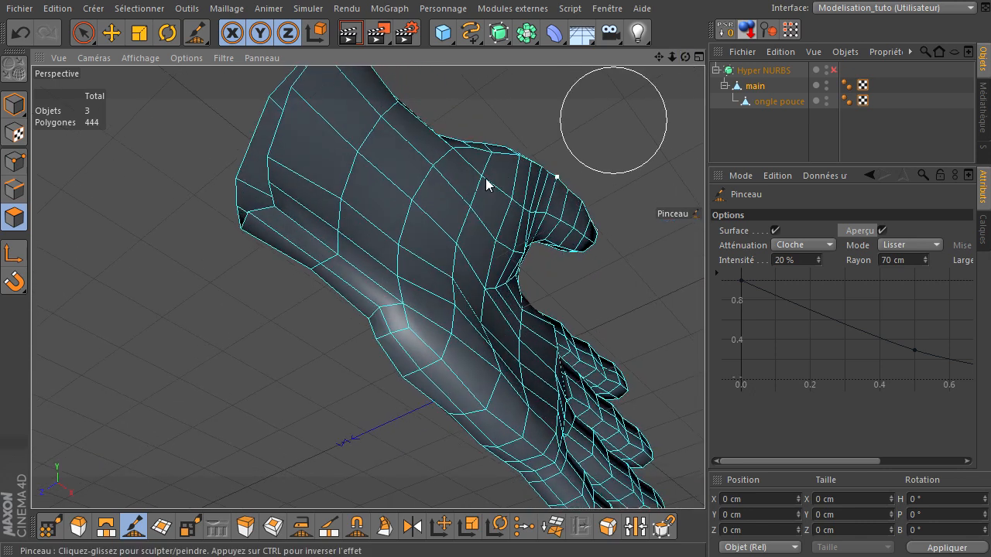
pyautogui.moveTo(386, 327)
pyautogui.mouseDown()
pyautogui.moveTo(399, 307)
pyautogui.moveTo(383, 331)
pyautogui.moveTo(407, 330)
pyautogui.mouseUp()
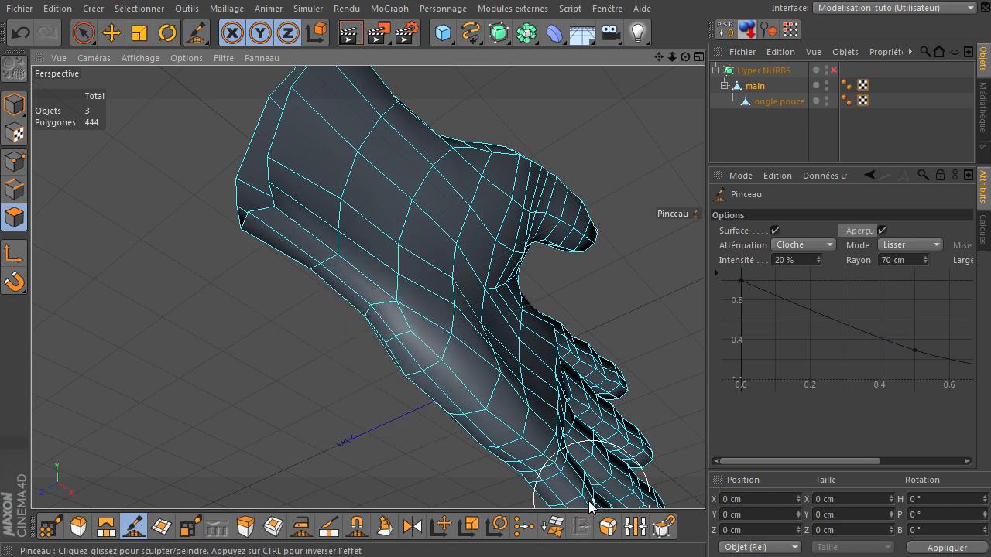
# Sculpt the palm side and back of the wrist and forearm with the Brush tool in Normales mode
pyautogui.moveTo(686, 59)
pyautogui.mouseDown()
pyautogui.moveTo(695, 376)
pyautogui.moveTo(704, 380)
pyautogui.mouseUp()
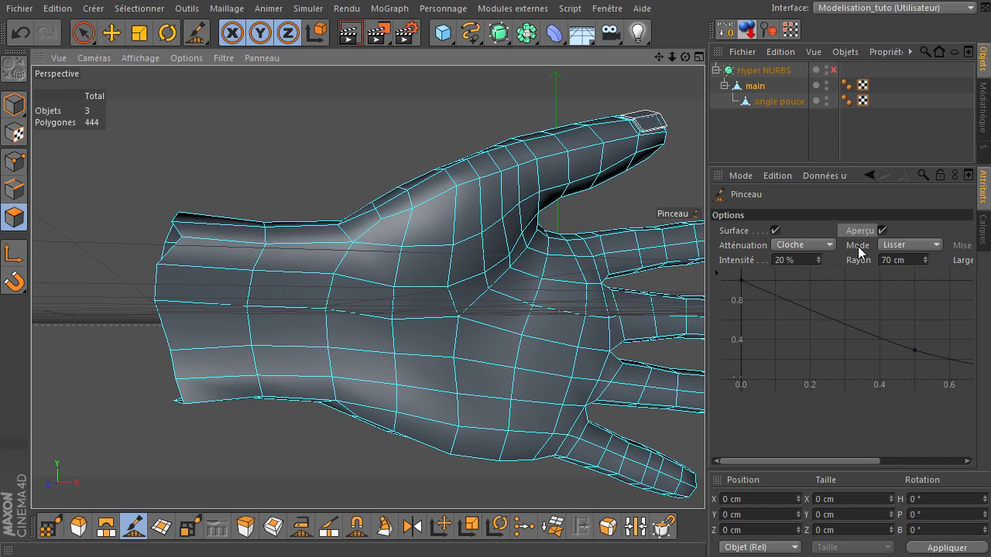
pyautogui.click(900, 250)
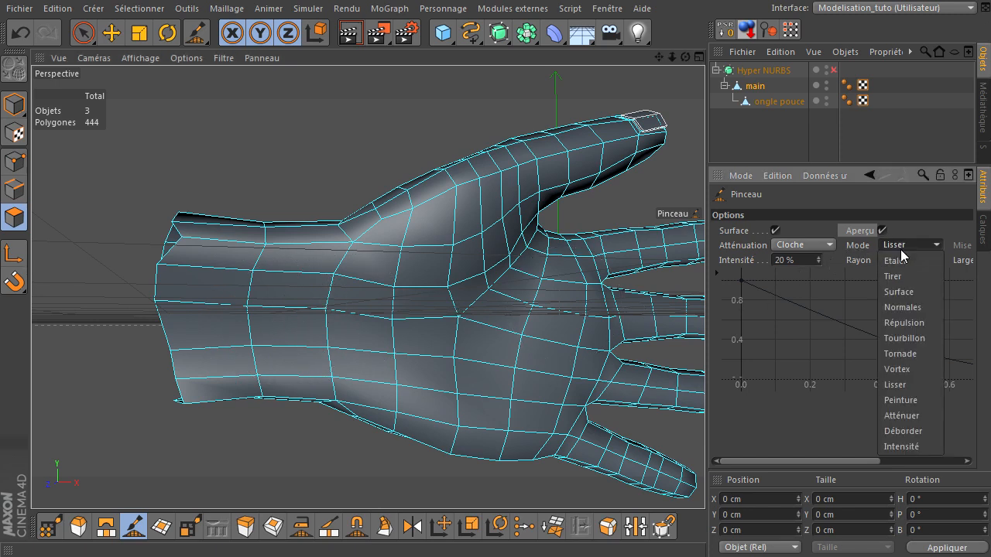
pyautogui.click(905, 307)
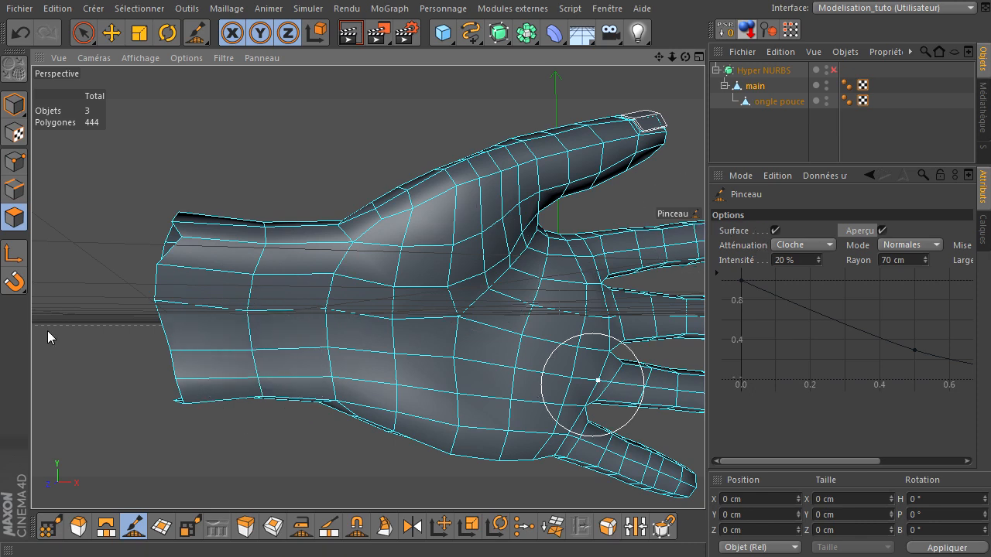
pyautogui.moveTo(266, 316)
pyautogui.mouseDown()
pyautogui.moveTo(285, 261)
pyautogui.moveTo(286, 320)
pyautogui.moveTo(323, 325)
pyautogui.moveTo(310, 364)
pyautogui.moveTo(206, 266)
pyautogui.moveTo(169, 314)
pyautogui.moveTo(195, 380)
pyautogui.moveTo(279, 369)
pyautogui.moveTo(271, 232)
pyautogui.mouseUp()
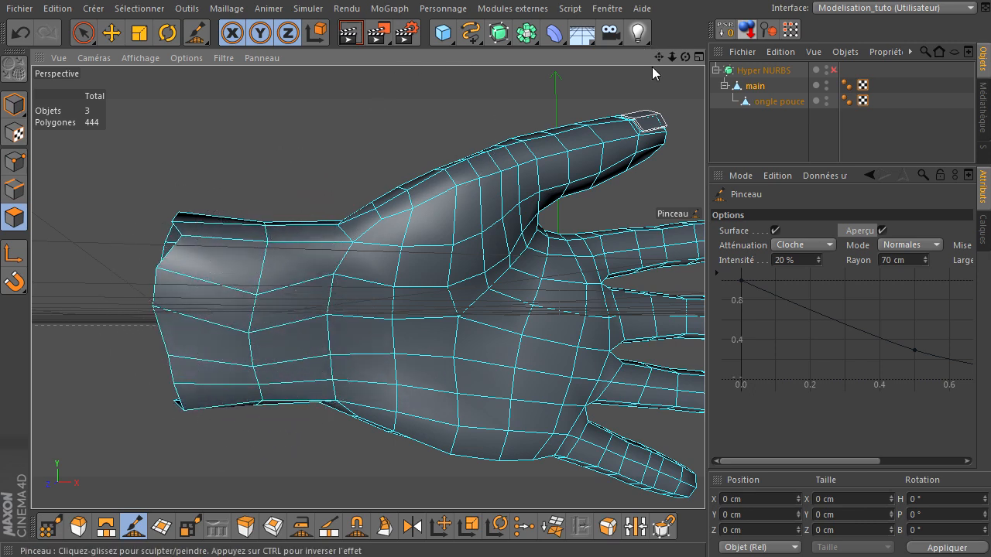
pyautogui.moveTo(686, 57); pyautogui.dragTo(705, 380)
pyautogui.moveTo(207, 256)
pyautogui.mouseDown()
pyautogui.moveTo(188, 328)
pyautogui.moveTo(199, 398)
pyautogui.moveTo(226, 249)
pyautogui.moveTo(203, 335)
pyautogui.moveTo(215, 349)
pyautogui.moveTo(287, 242)
pyautogui.mouseUp()
pyautogui.moveTo(684, 56)
pyautogui.mouseDown()
pyautogui.moveTo(695, 376)
pyautogui.moveTo(706, 385)
pyautogui.moveTo(666, 53)
pyautogui.moveTo(692, 380)
pyautogui.moveTo(647, 80)
pyautogui.mouseUp()
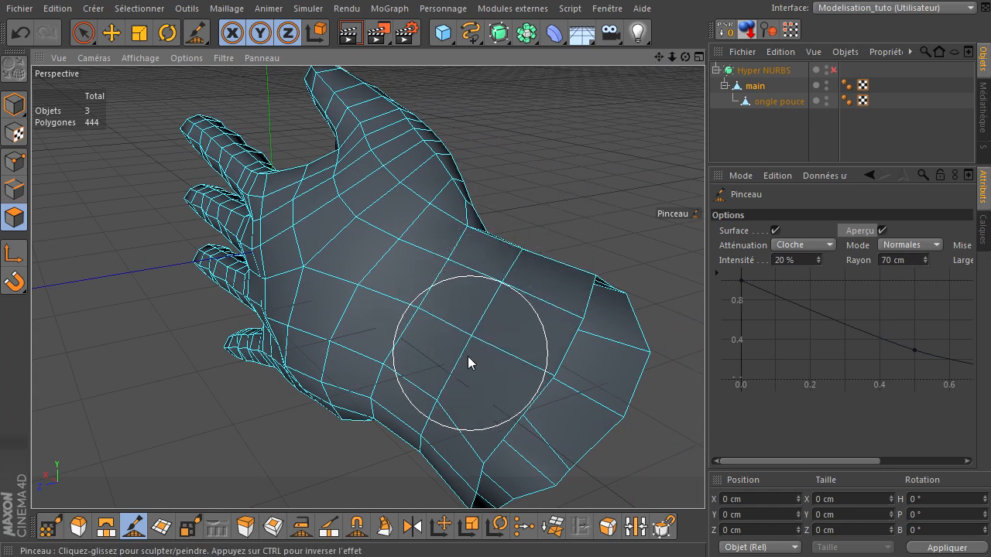
pyautogui.moveTo(476, 329)
pyautogui.mouseDown()
pyautogui.moveTo(503, 290)
pyautogui.moveTo(487, 267)
pyautogui.moveTo(548, 273)
pyautogui.mouseUp()
# Smooth the back of the wrist up to the forearm's open end with the Brush in Lisser mode
pyautogui.click(918, 246)
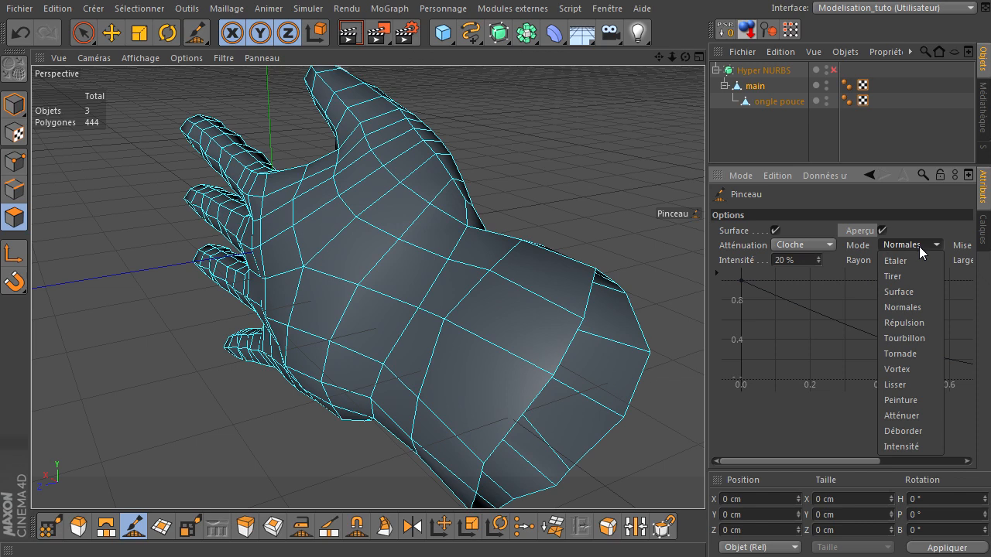
pyautogui.click(903, 387)
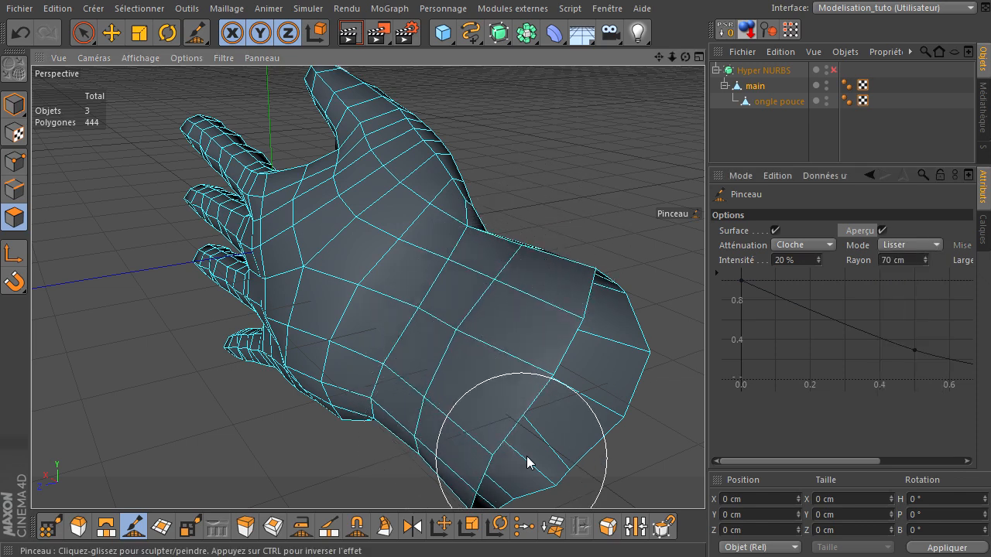
pyautogui.moveTo(598, 294)
pyautogui.mouseDown()
pyautogui.moveTo(632, 336)
pyautogui.moveTo(500, 472)
pyautogui.moveTo(482, 504)
pyautogui.mouseUp()
pyautogui.moveTo(670, 62); pyautogui.dragTo(685, 185)
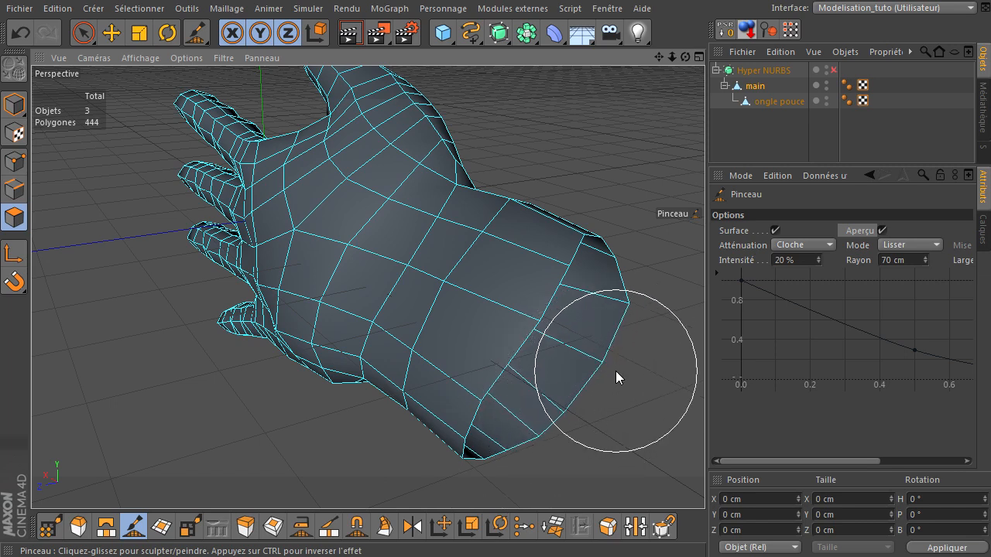
pyautogui.moveTo(685, 57)
pyautogui.mouseDown()
pyautogui.moveTo(723, 380)
pyautogui.moveTo(675, 363)
pyautogui.mouseUp()
pyautogui.moveTo(658, 56); pyautogui.dragTo(367, 287)
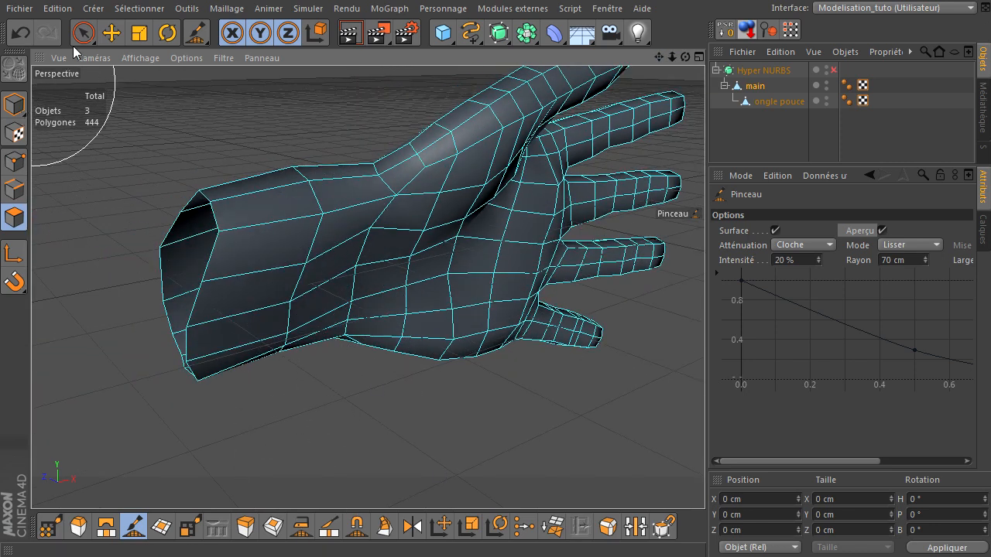
# Add volume to the palm-side surface of the forearm near the wrist with the Brush in Normales mode
pyautogui.click(112, 34)
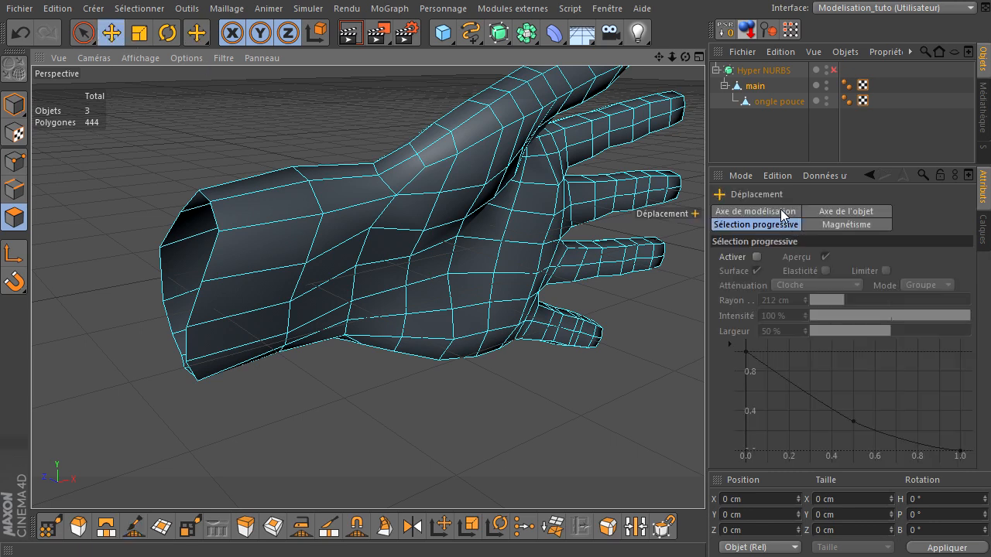
pyautogui.keyDown('alt'); pyautogui.moveTo(698, 383); pyautogui.dragTo(705, 380); pyautogui.keyUp('alt')
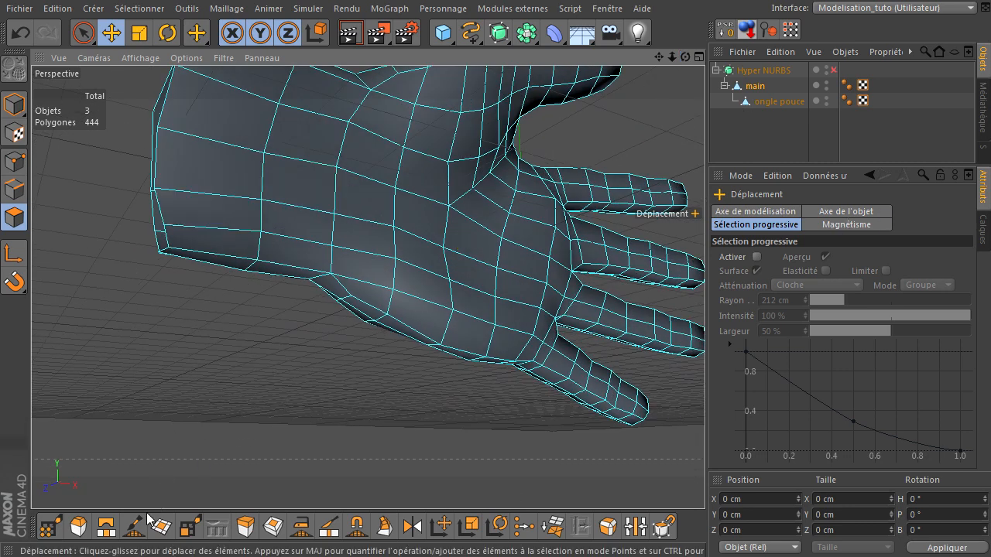
pyautogui.click(139, 524)
pyautogui.click(908, 244)
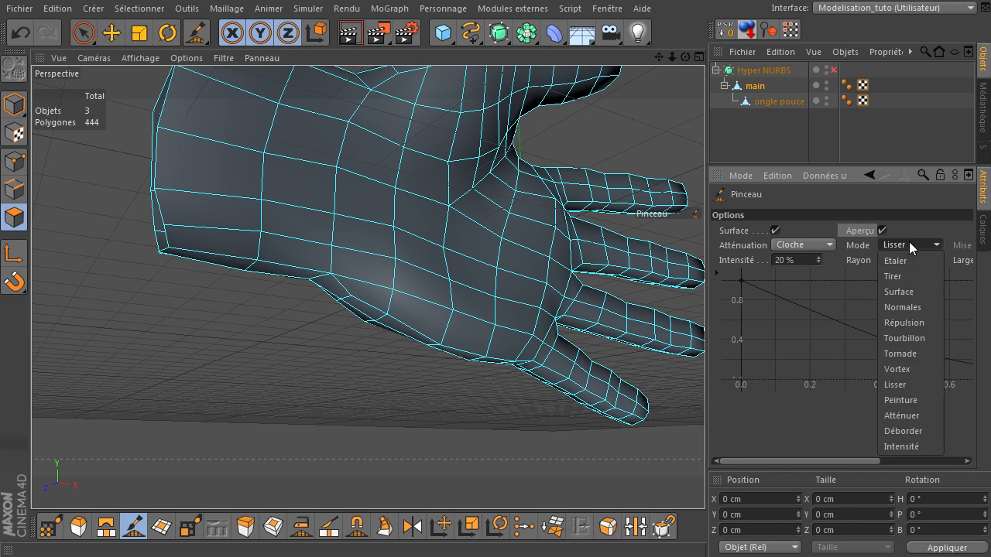
pyautogui.click(919, 307)
pyautogui.moveTo(281, 167)
pyautogui.mouseDown()
pyautogui.moveTo(281, 206)
pyautogui.moveTo(298, 111)
pyautogui.moveTo(286, 142)
pyautogui.moveTo(318, 139)
pyautogui.moveTo(338, 224)
pyautogui.moveTo(328, 214)
pyautogui.moveTo(232, 270)
pyautogui.moveTo(192, 194)
pyautogui.moveTo(205, 116)
pyautogui.moveTo(250, 72)
pyautogui.mouseUp()
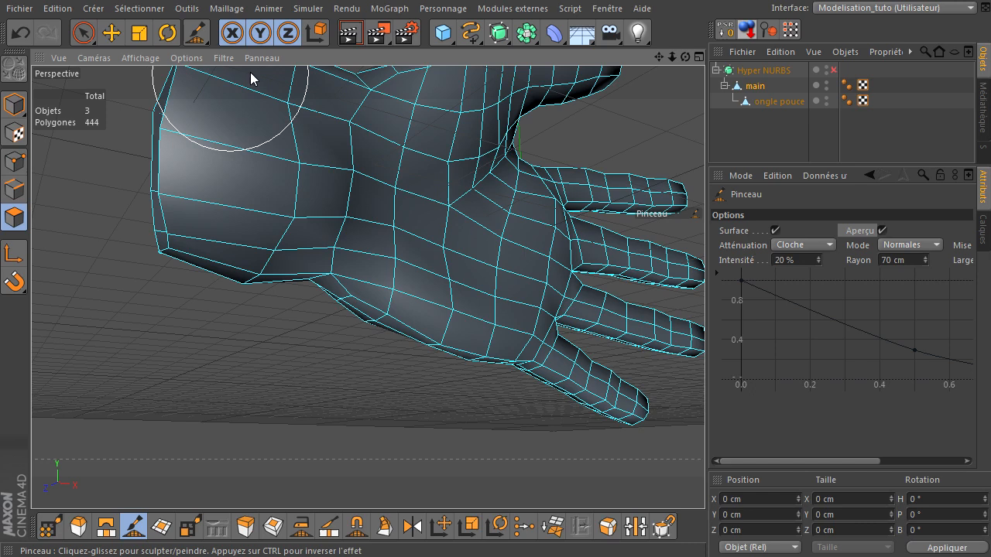
# Even out the reshaped palm-side forearm surface with the Brush in Lisser mode and view it from the open end
pyautogui.click(925, 245)
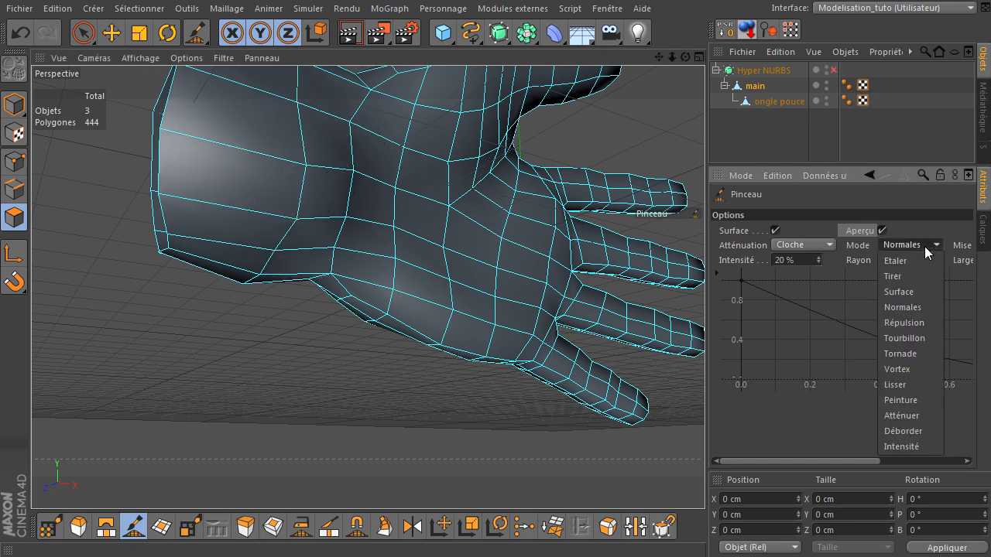
pyautogui.click(899, 383)
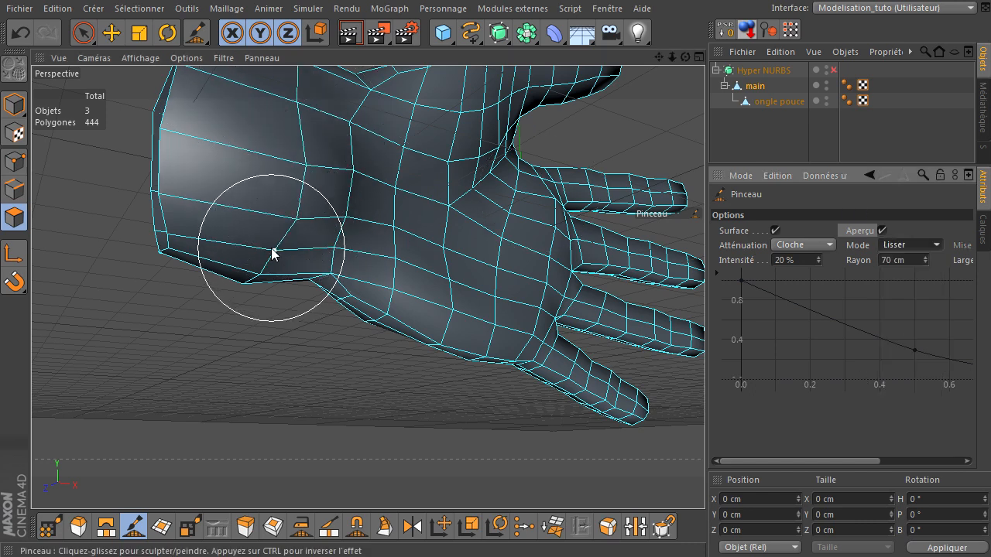
pyautogui.moveTo(273, 208)
pyautogui.mouseDown()
pyautogui.moveTo(281, 128)
pyautogui.moveTo(210, 150)
pyautogui.moveTo(201, 181)
pyautogui.moveTo(230, 76)
pyautogui.mouseUp()
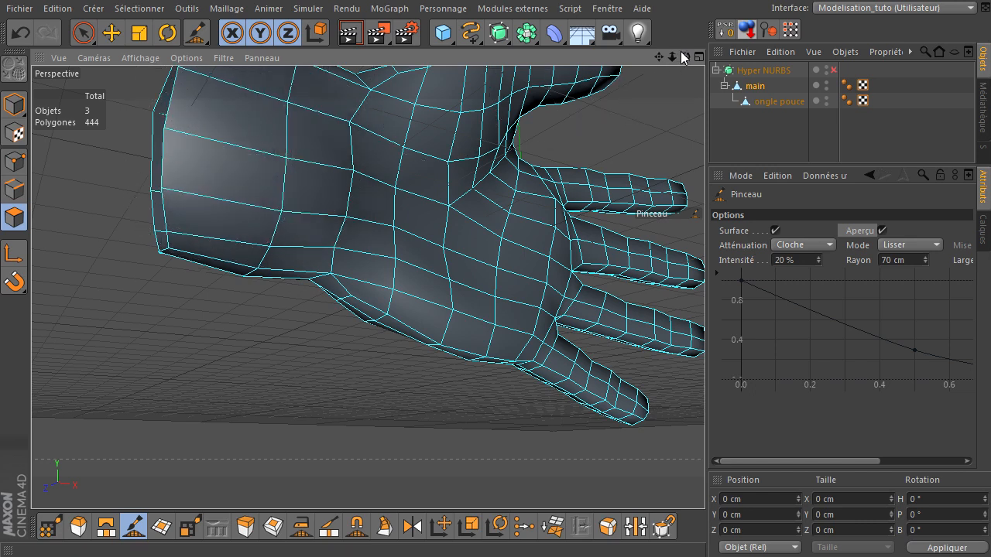
pyautogui.keyDown('alt'); pyautogui.moveTo(704, 370); pyautogui.dragTo(705, 379); pyautogui.keyUp('alt')
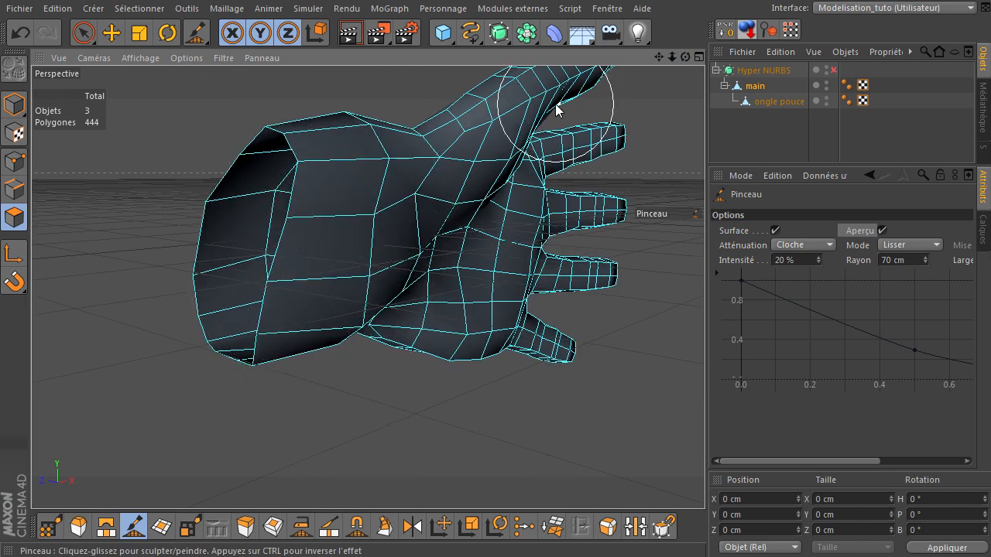
pyautogui.keyDown('alt'); pyautogui.moveTo(704, 379); pyautogui.dragTo(692, 400); pyautogui.keyUp('alt')
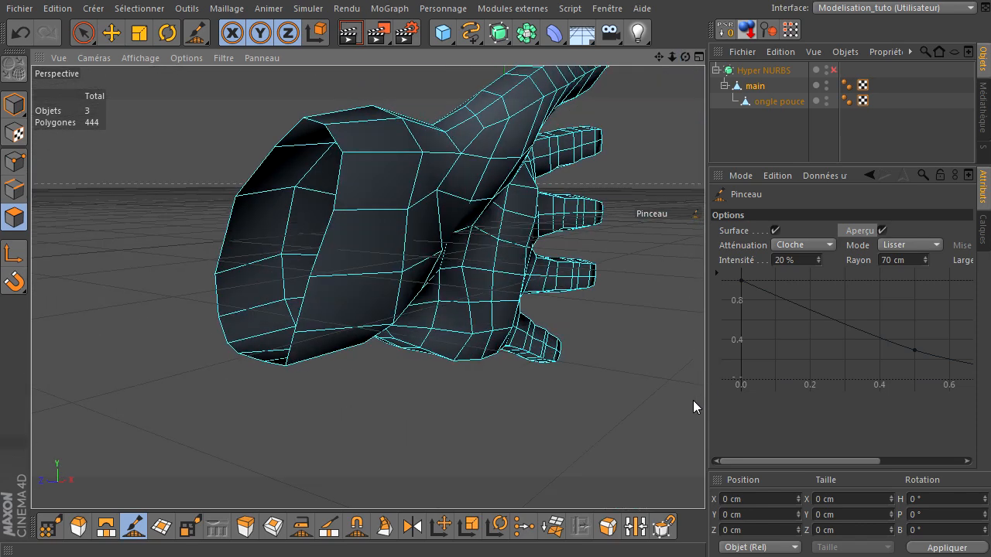
# Select all border edges around the forearm's open end in edge mode with the Pinceau de sélection, excluding the stray inner edge
pyautogui.click(82, 38)
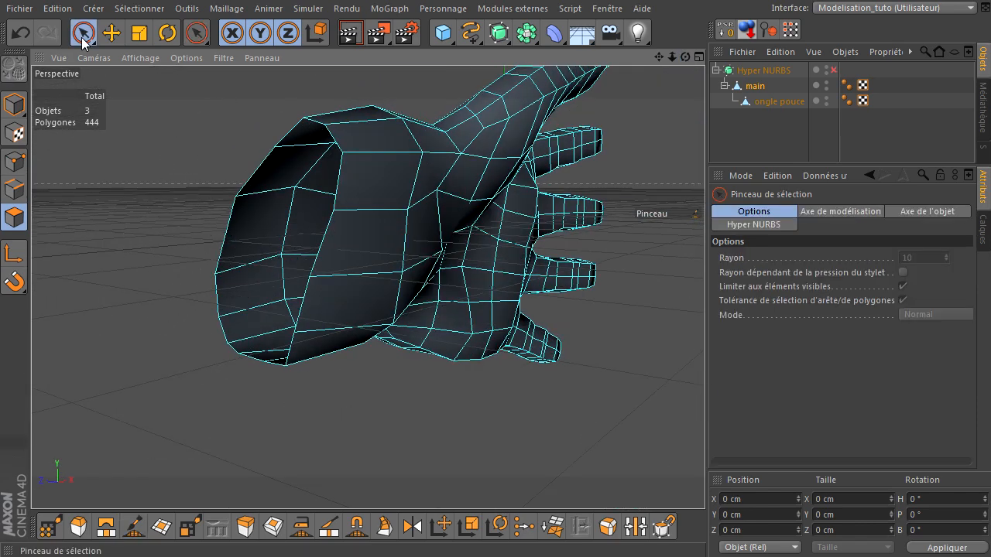
pyautogui.click(14, 190)
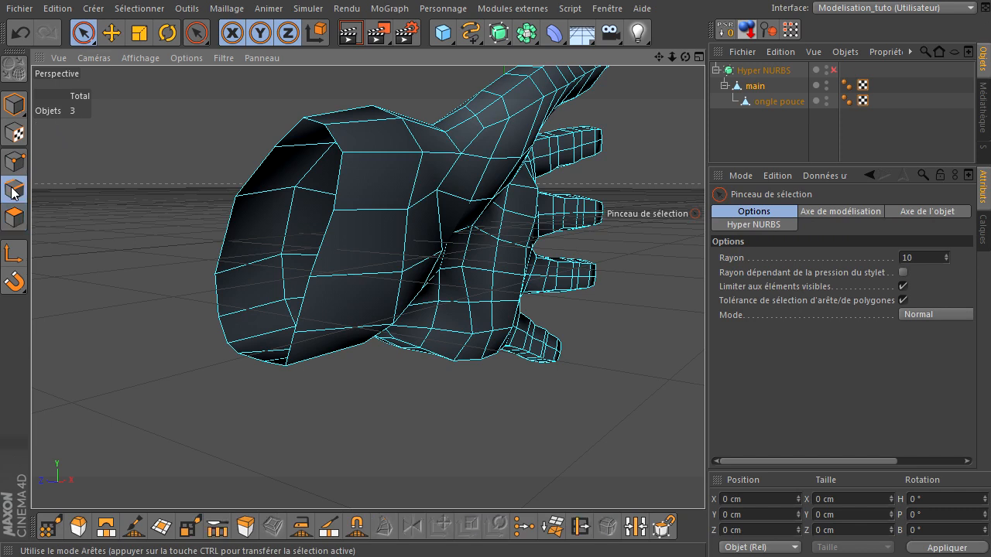
pyautogui.click(339, 140)
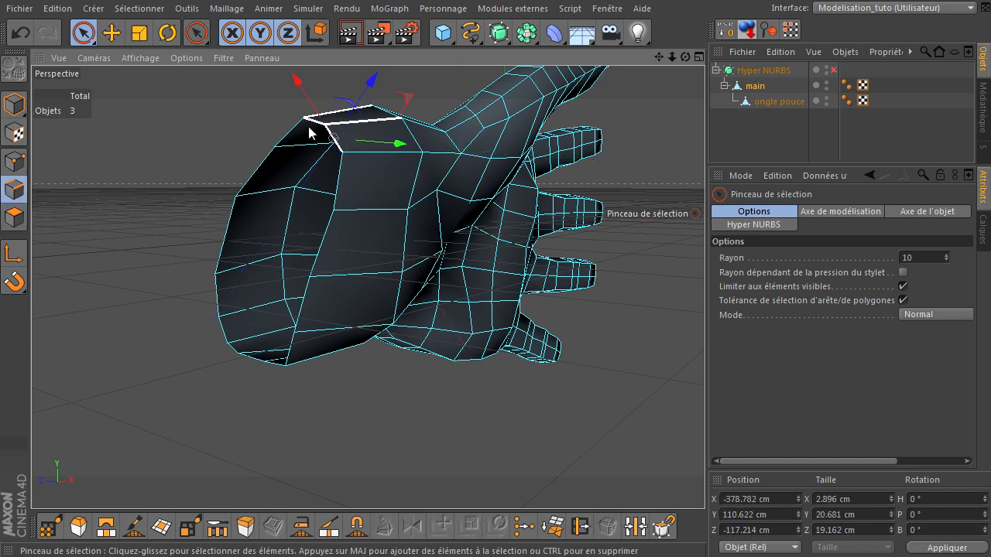
pyautogui.moveTo(345, 173)
pyautogui.keyDown('shift'); pyautogui.mouseDown()
pyautogui.moveTo(349, 209)
pyautogui.moveTo(281, 375)
pyautogui.mouseUp(); pyautogui.keyUp('shift')
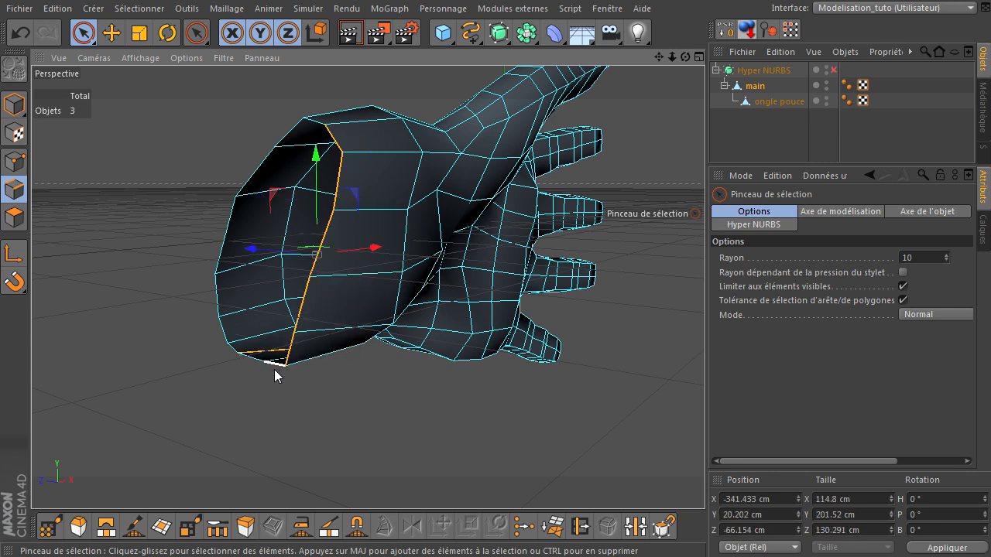
pyautogui.scroll(4, 274, 369)
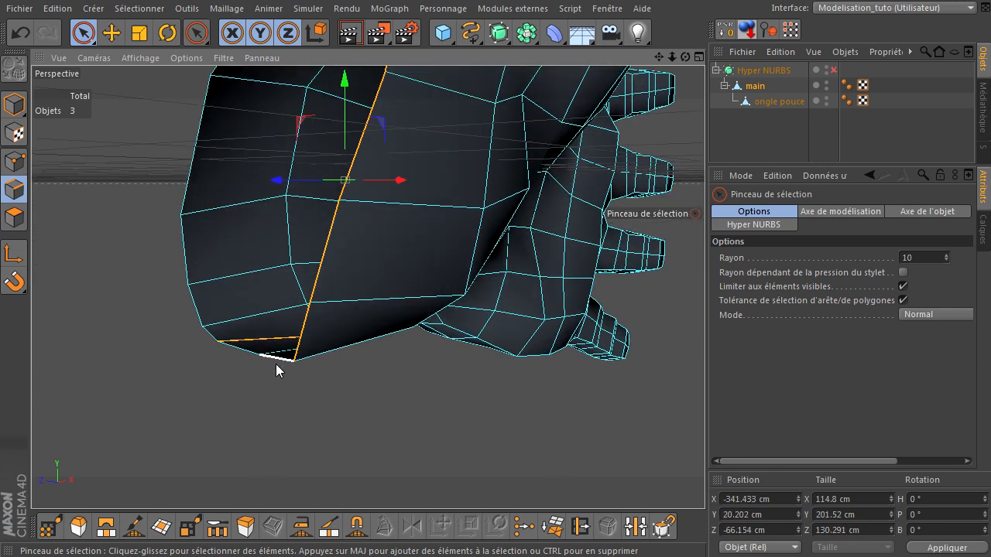
pyautogui.keyDown('ctrl'); pyautogui.click(257, 339); pyautogui.keyUp('ctrl')
pyautogui.keyDown('shift'); pyautogui.click(243, 356); pyautogui.keyUp('shift')
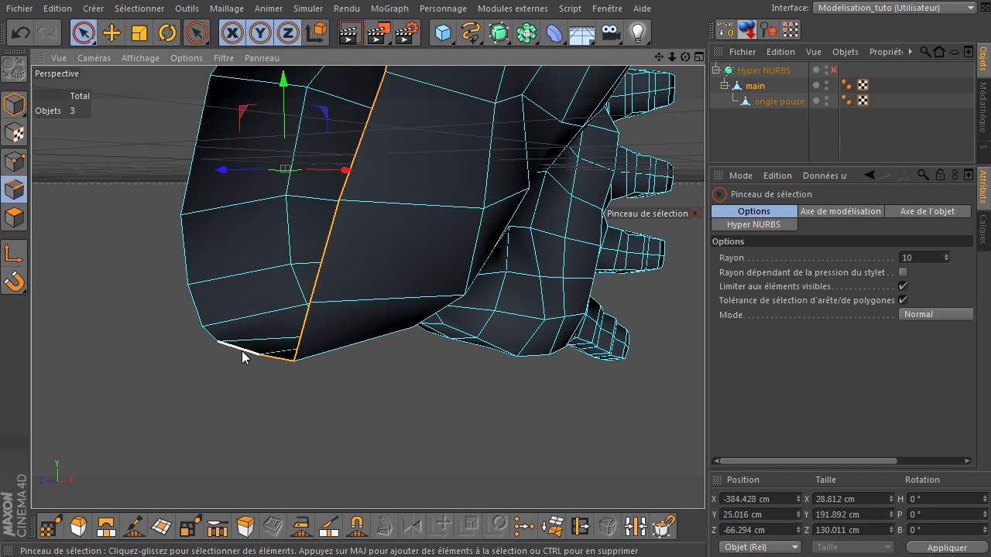
pyautogui.keyDown('shift'); pyautogui.click(209, 343); pyautogui.keyUp('shift')
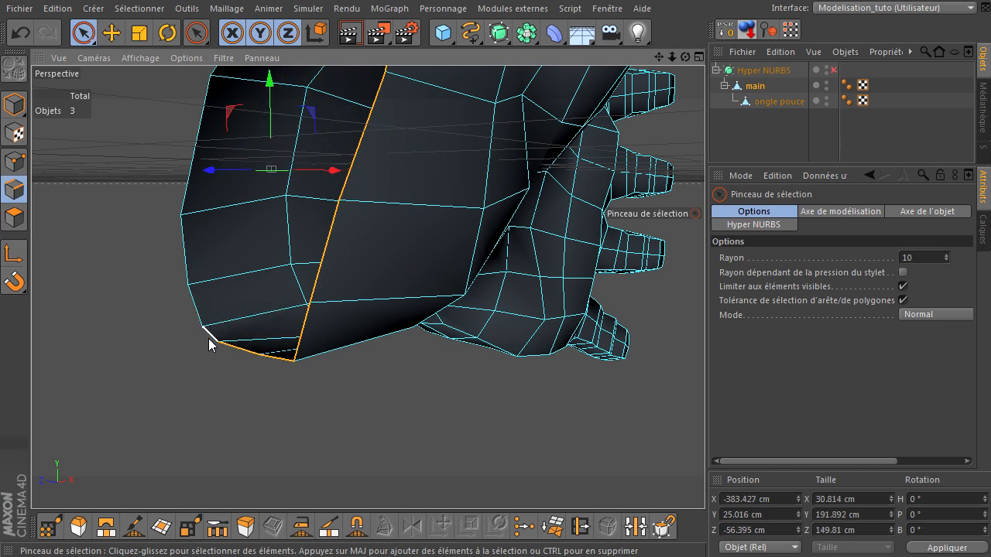
pyautogui.keyDown('shift'); pyautogui.click(194, 302); pyautogui.keyUp('shift')
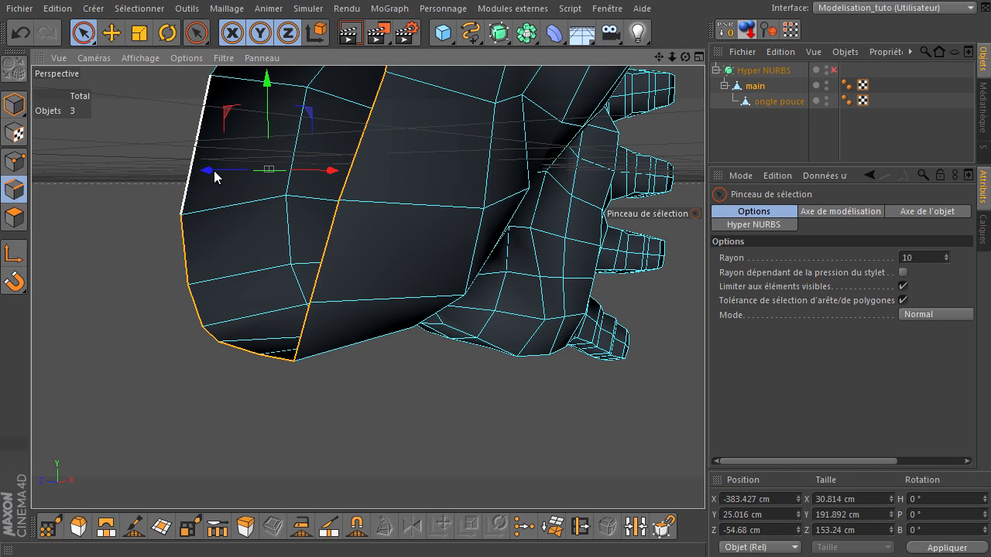
pyautogui.moveTo(657, 53); pyautogui.dragTo(700, 390)
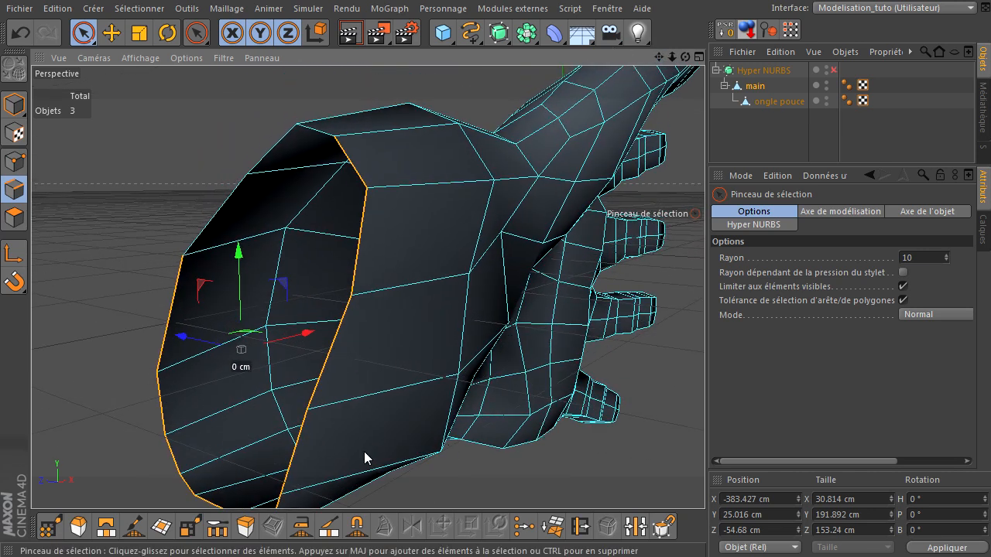
pyautogui.moveTo(230, 218)
pyautogui.keyDown('shift'); pyautogui.mouseDown()
pyautogui.moveTo(276, 150)
pyautogui.moveTo(316, 132)
pyautogui.mouseUp(); pyautogui.keyUp('shift')
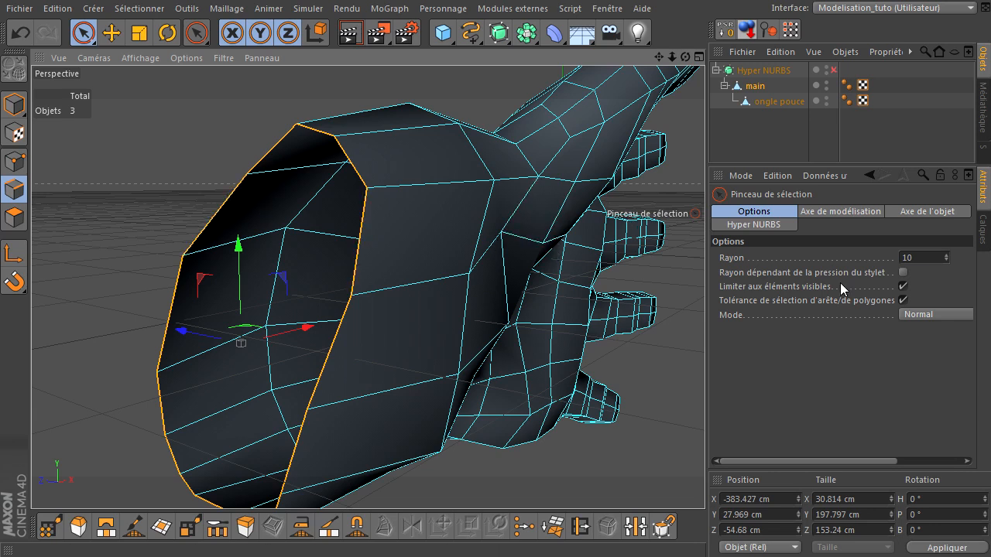
# Enlarge the selected border loop of the forearm in the YZ plane, and fine-tune its scale along Y and Z separately
pyautogui.scroll(-2, 434, 304)
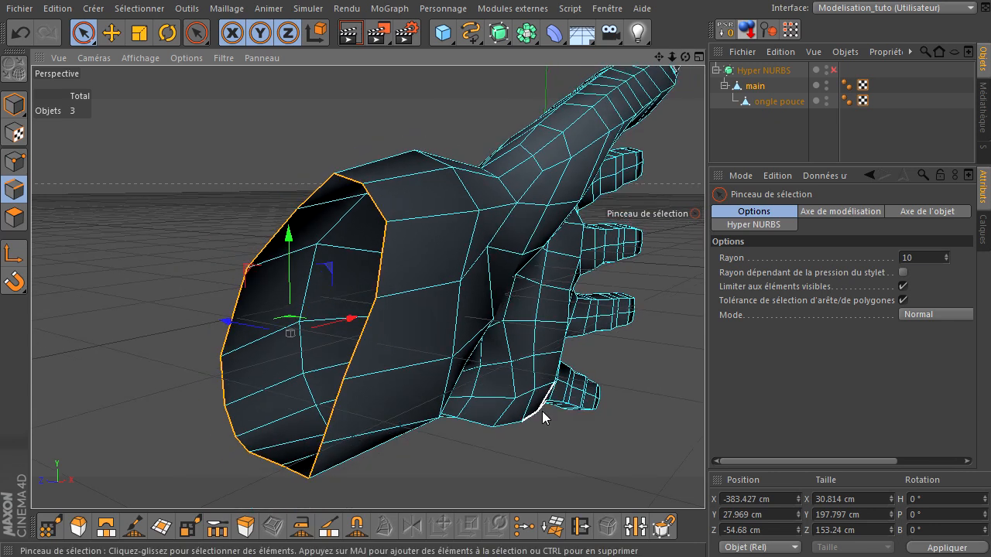
pyautogui.moveTo(685, 57); pyautogui.dragTo(704, 380)
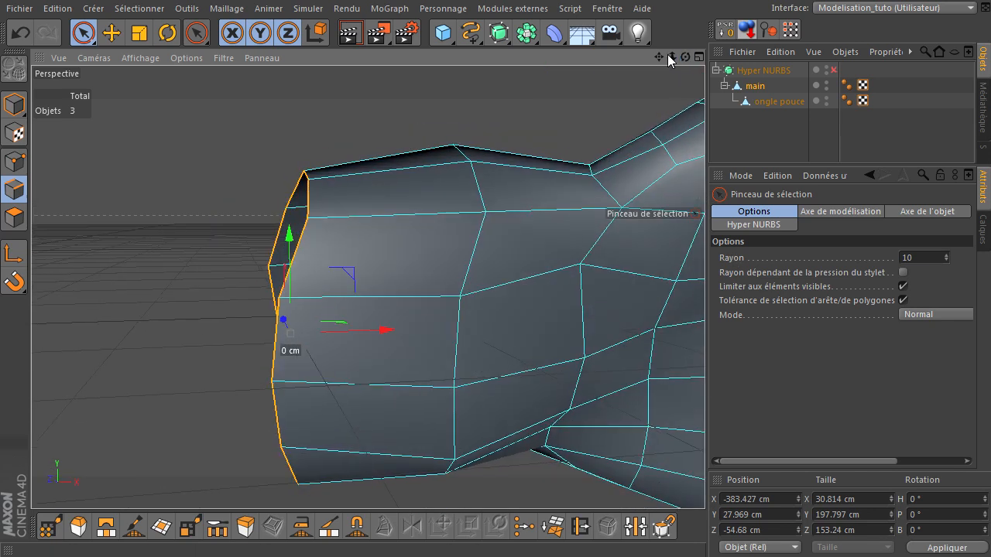
pyautogui.moveTo(671, 55); pyautogui.dragTo(432, 147)
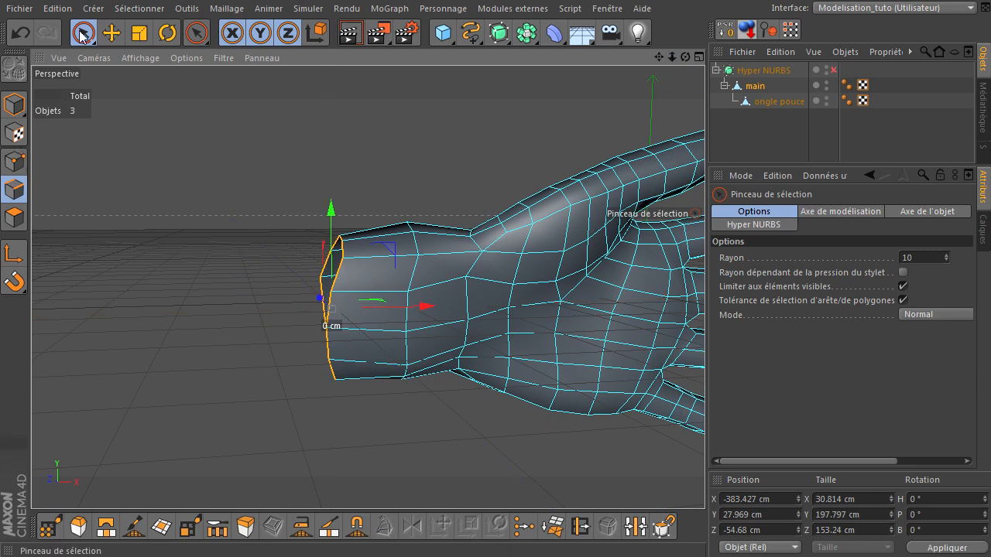
pyautogui.click(139, 33)
pyautogui.moveTo(684, 57); pyautogui.dragTo(704, 380)
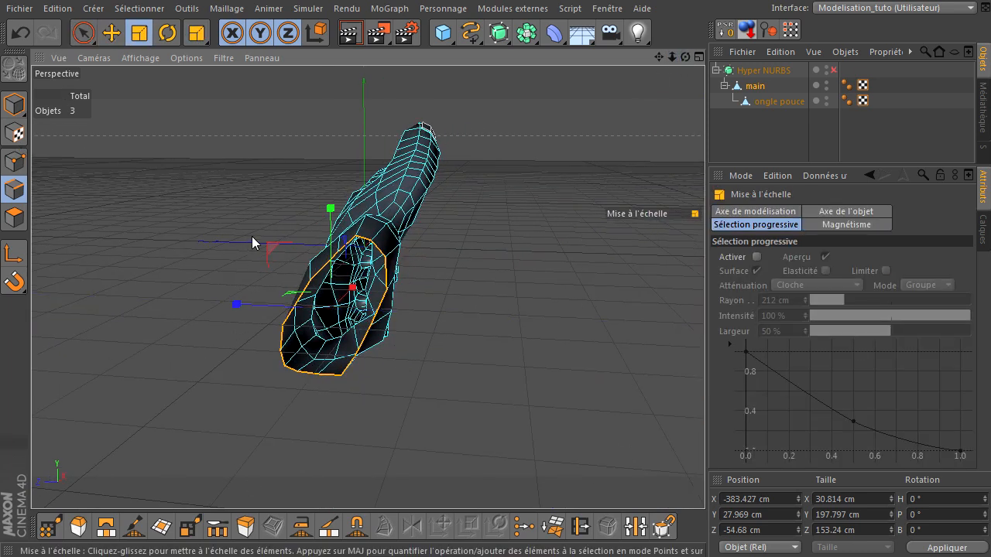
pyautogui.moveTo(270, 248); pyautogui.dragTo(524, 148)
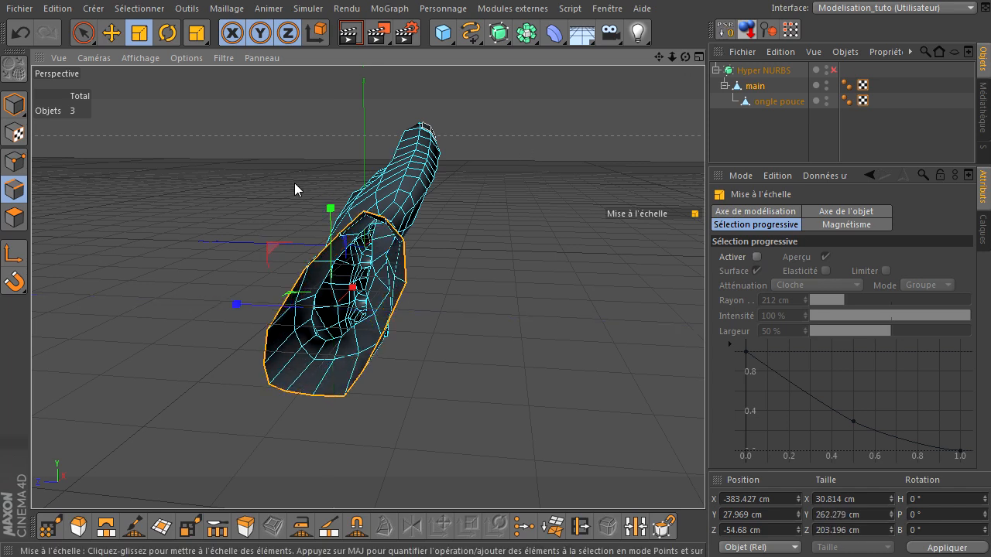
pyautogui.moveTo(332, 209); pyautogui.dragTo(261, 270)
pyautogui.moveTo(236, 304)
pyautogui.mouseDown()
pyautogui.moveTo(217, 302)
pyautogui.moveTo(235, 307)
pyautogui.mouseUp()
# Rotate the forearm's border loop slightly to straighten the opening, and deselect it
pyautogui.click(167, 33)
pyautogui.moveTo(361, 261); pyautogui.dragTo(355, 254)
pyautogui.click(569, 199)
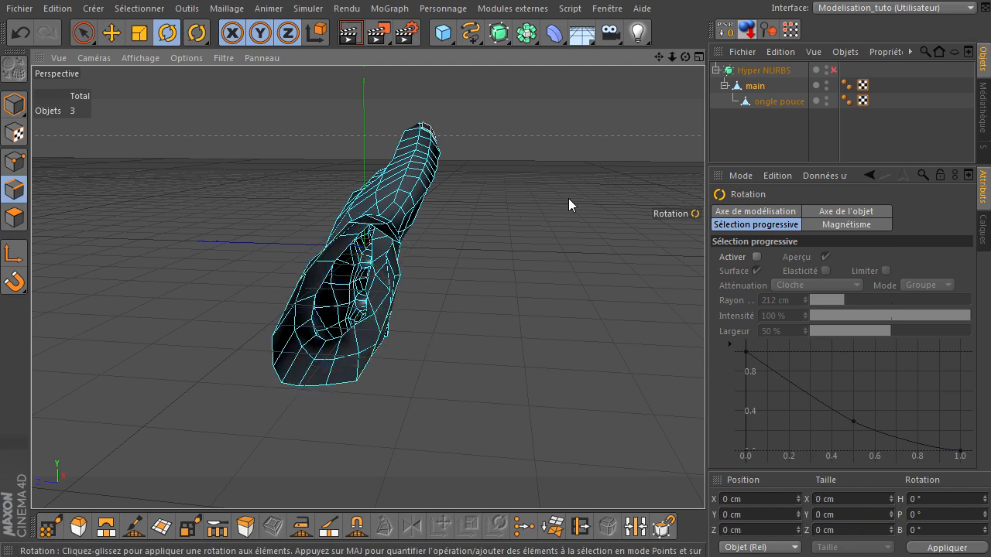
pyautogui.moveTo(685, 56); pyautogui.dragTo(705, 379)
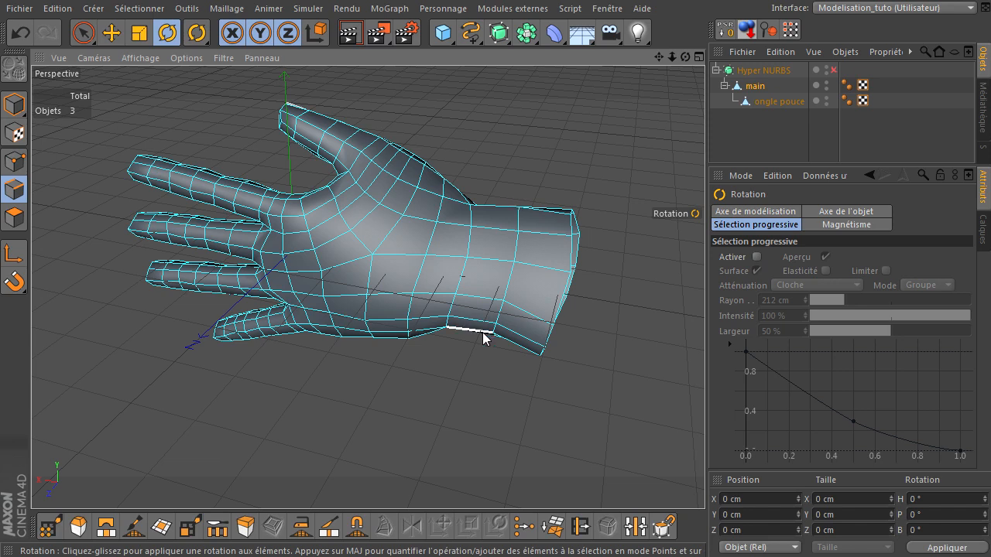
# Return to edge mode with the Pinceau de sélection and hide the Grille in the perspective view's display filter
pyautogui.click(14, 161)
pyautogui.click(82, 33)
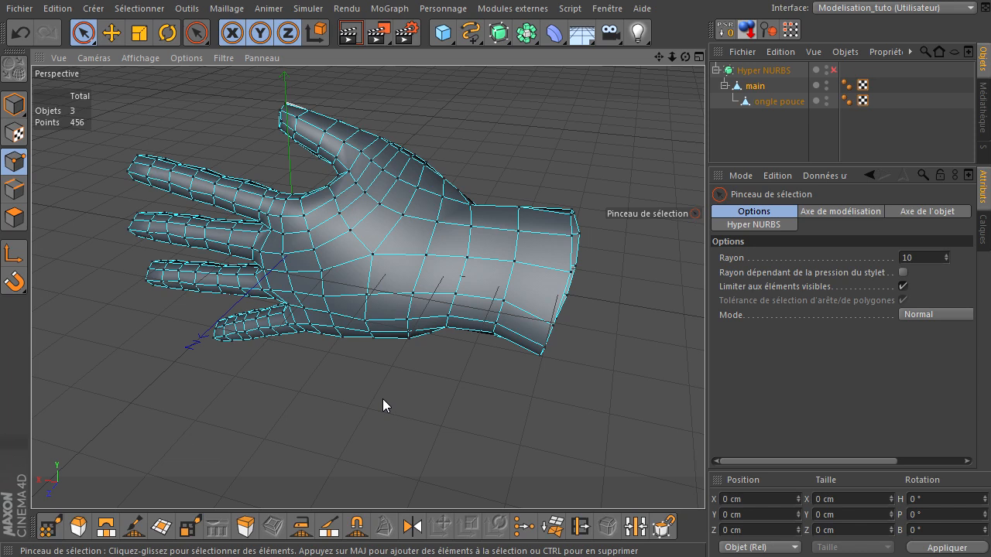
pyautogui.click(14, 189)
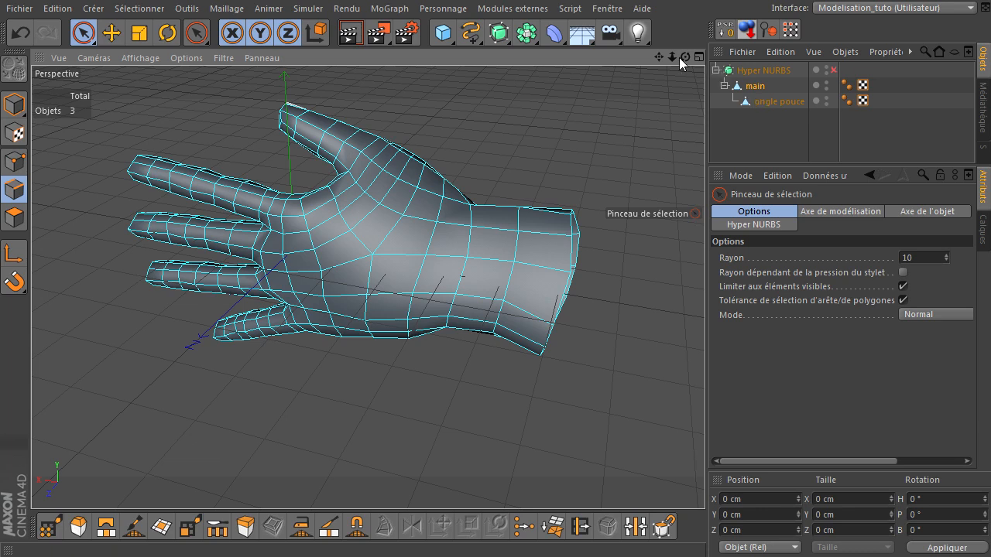
pyautogui.moveTo(723, 385); pyautogui.dragTo(811, 407)
pyautogui.moveTo(685, 56); pyautogui.dragTo(665, 109)
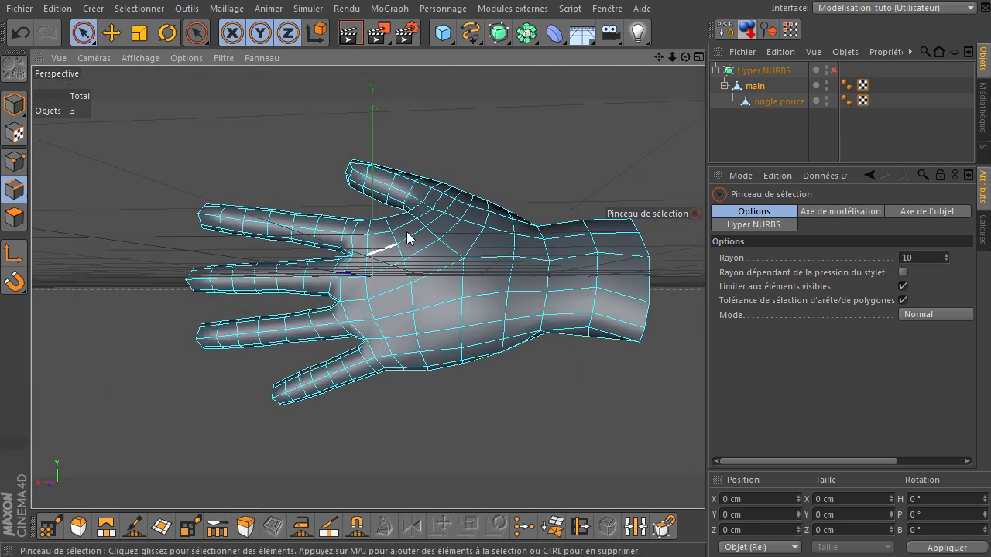
pyautogui.click(221, 58)
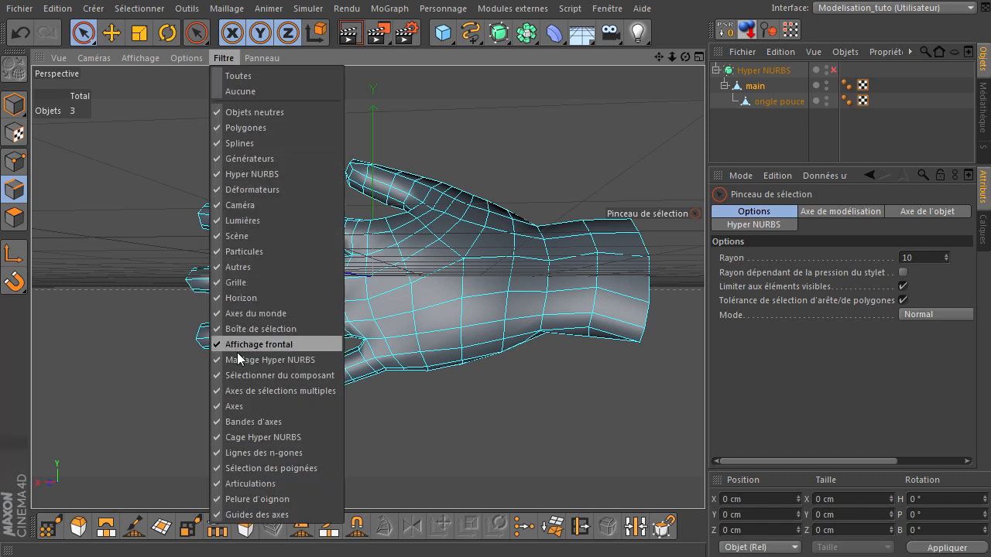
pyautogui.click(267, 282)
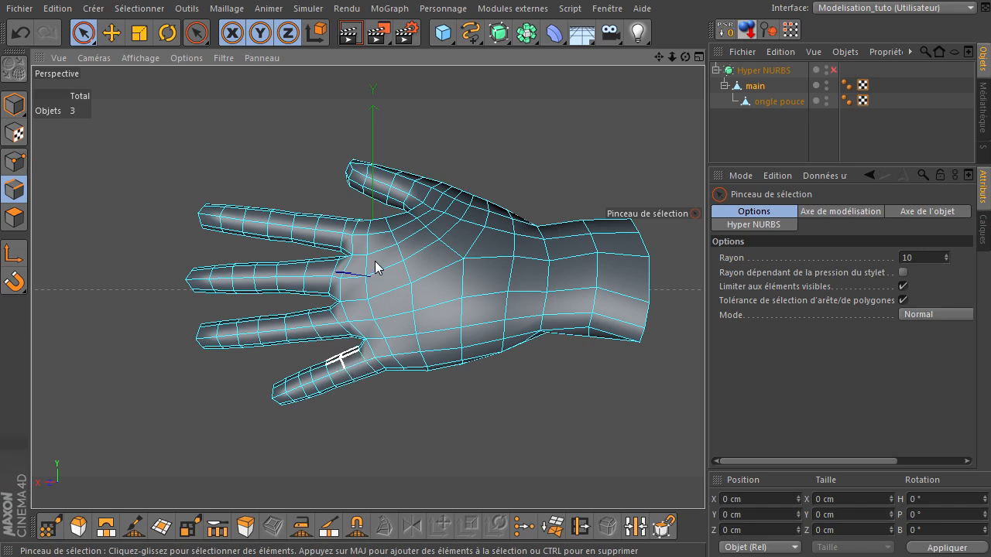
# In point mode, weld the three neighbouring points between the little finger and the wrist onto the middle one with Soudure, and deselect it
pyautogui.click(348, 299)
pyautogui.click(14, 161)
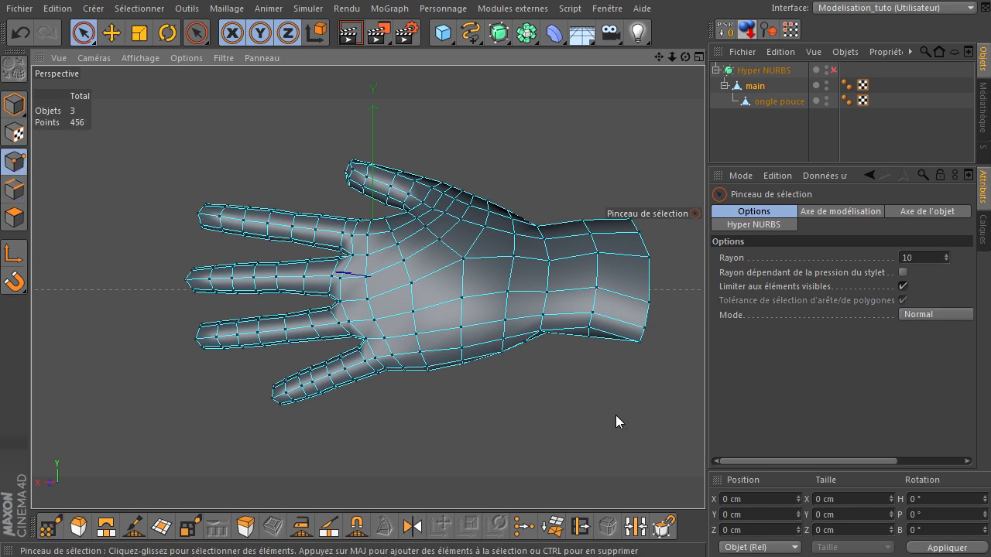
pyautogui.scroll(3, 418, 399)
pyautogui.scroll(4, 418, 399)
pyautogui.moveTo(662, 58); pyautogui.dragTo(644, 415)
pyautogui.scroll(4, 643, 415)
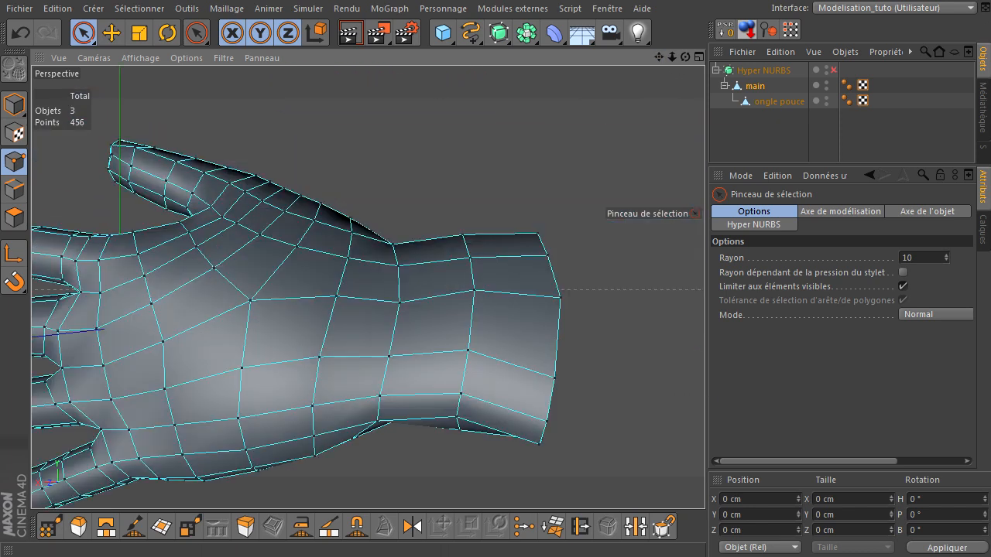
pyautogui.moveTo(662, 60)
pyautogui.mouseDown()
pyautogui.moveTo(705, 379)
pyautogui.moveTo(665, 60)
pyautogui.mouseUp()
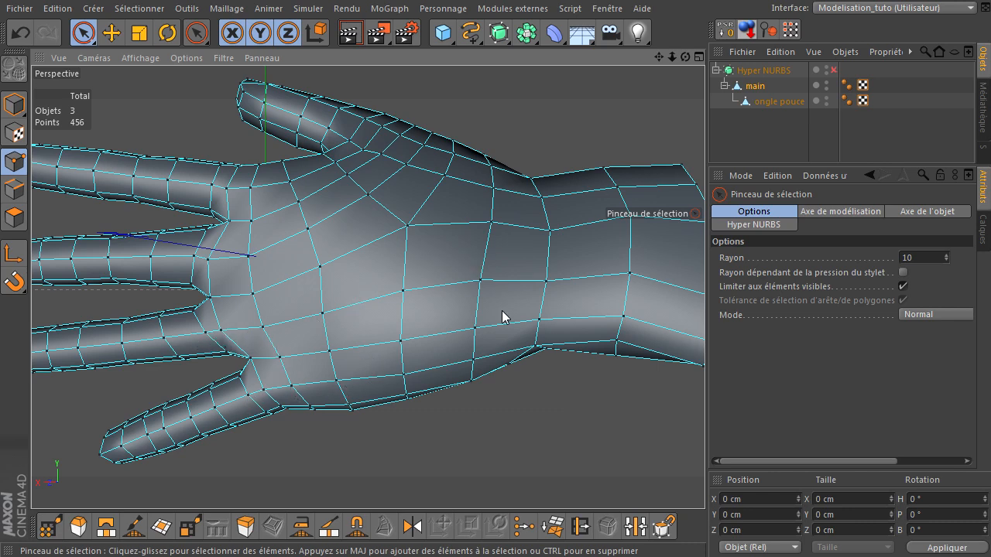
pyautogui.click(403, 291)
pyautogui.keyDown('shift'); pyautogui.click(400, 339); pyautogui.keyUp('shift')
pyautogui.keyDown('shift'); pyautogui.click(405, 375); pyautogui.keyUp('shift')
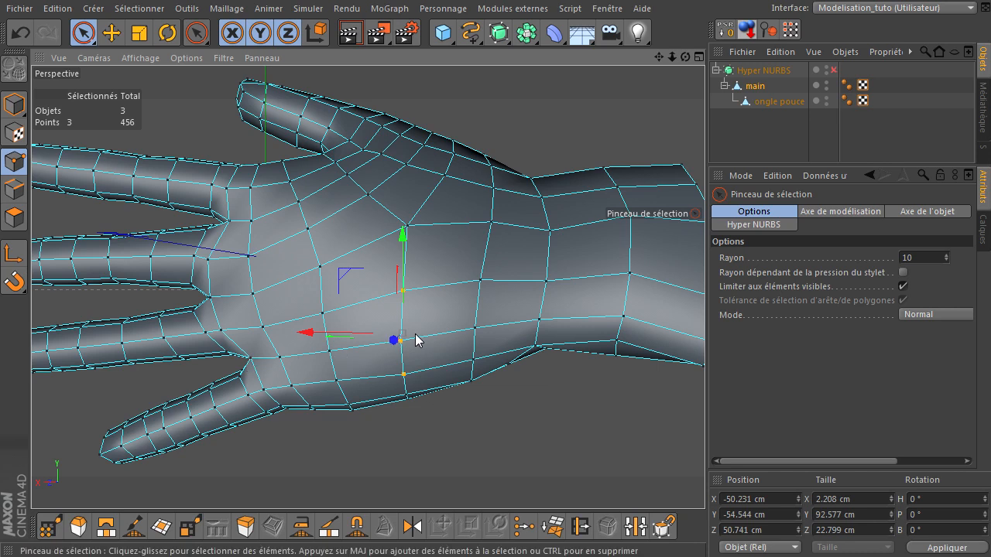
pyautogui.rightClick(481, 98)
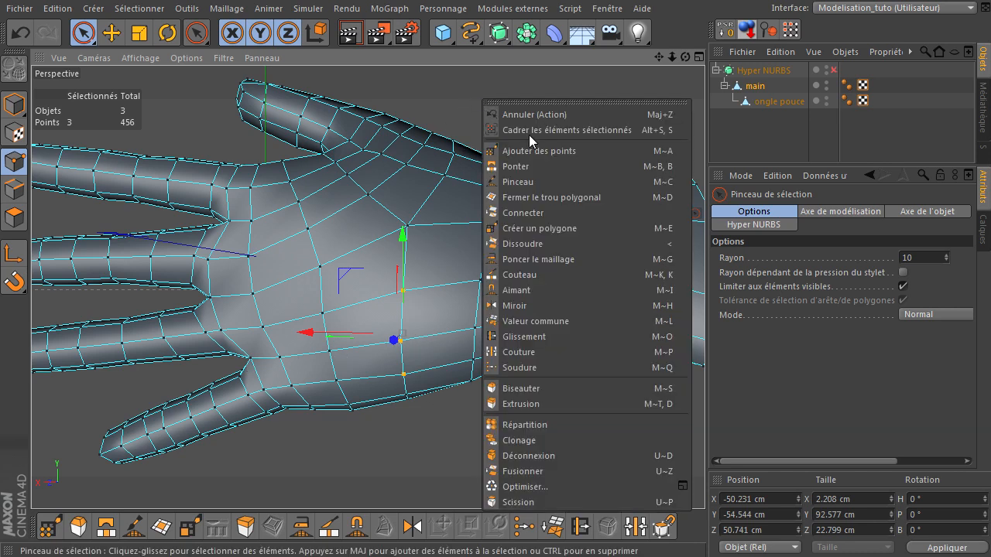
pyautogui.click(541, 364)
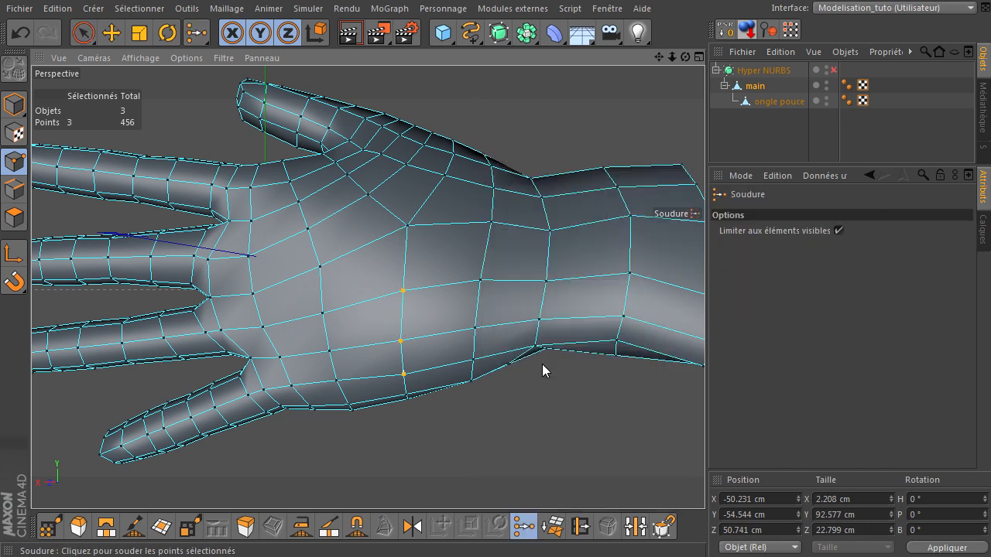
pyautogui.click(401, 341)
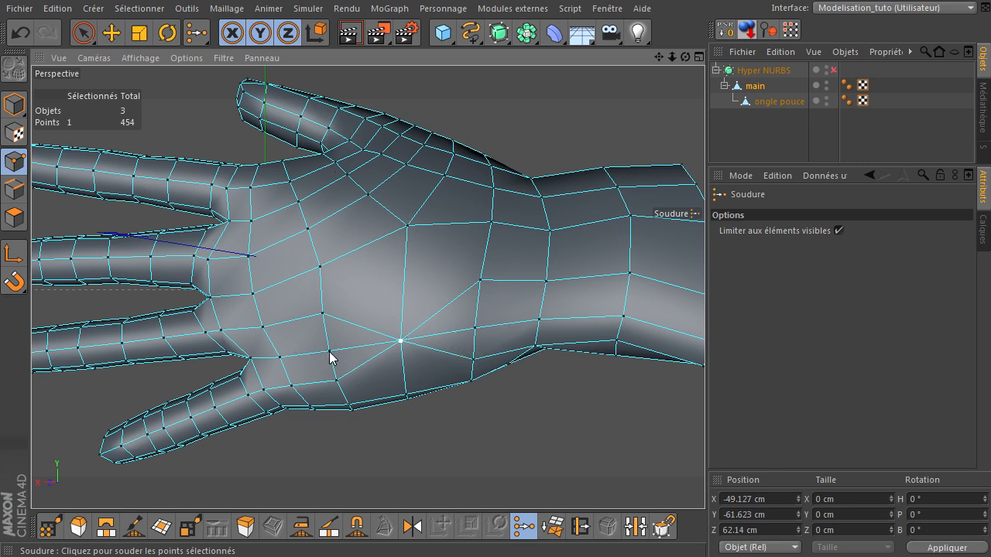
pyautogui.click(83, 34)
pyautogui.click(399, 467)
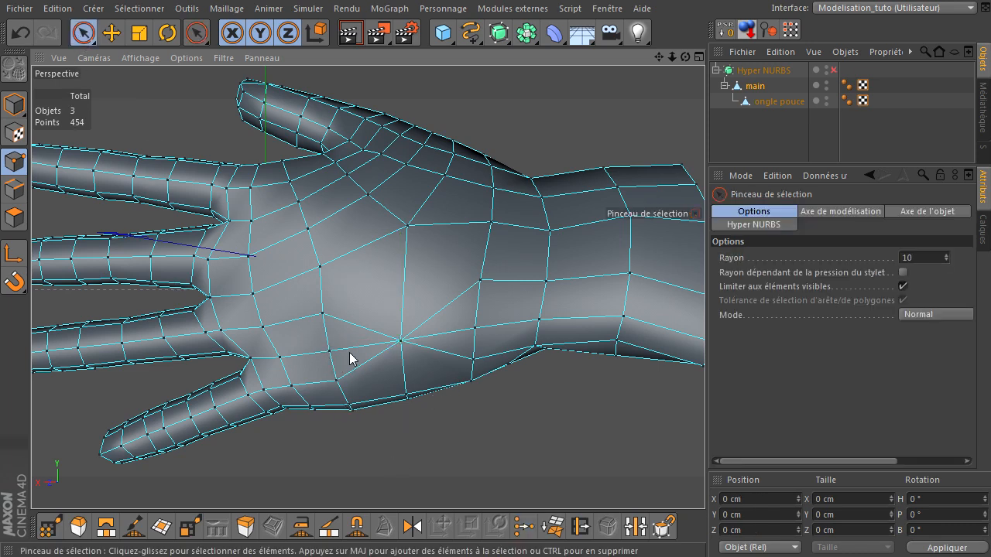
# Move the point on the finger side of the weld along X to about 50 cm, and dissolve the edge linking it to the welded point
pyautogui.click(330, 352)
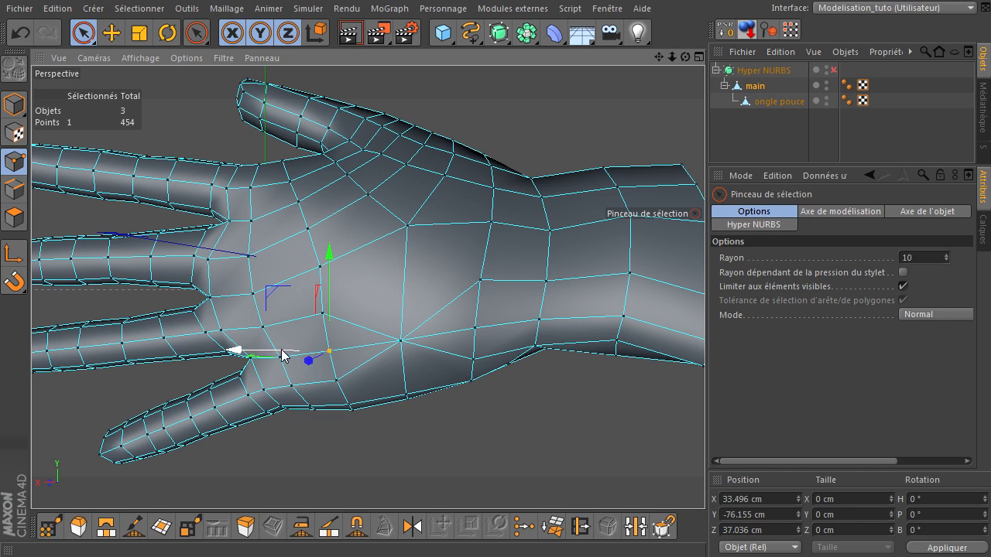
pyautogui.moveTo(281, 354); pyautogui.dragTo(268, 350)
pyautogui.click(15, 189)
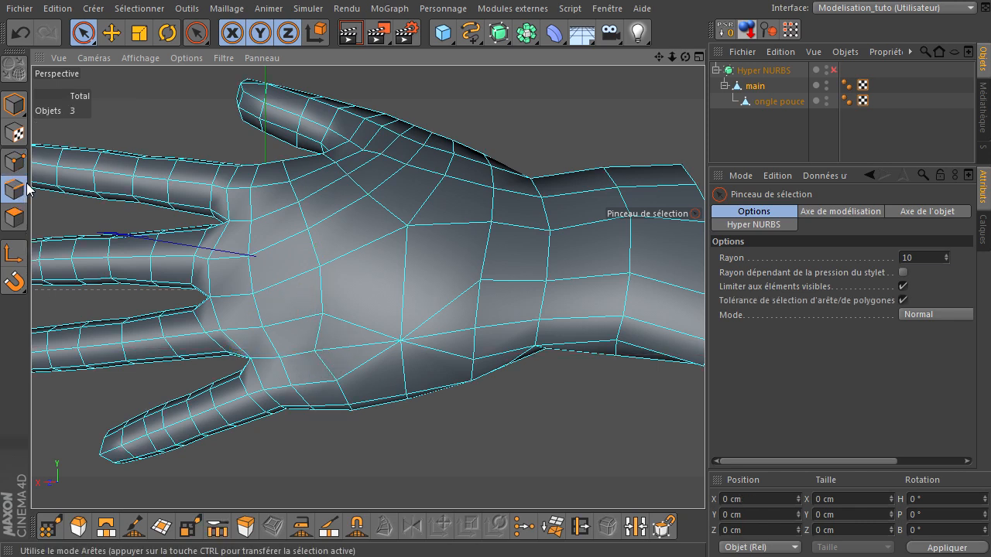
pyautogui.click(346, 347)
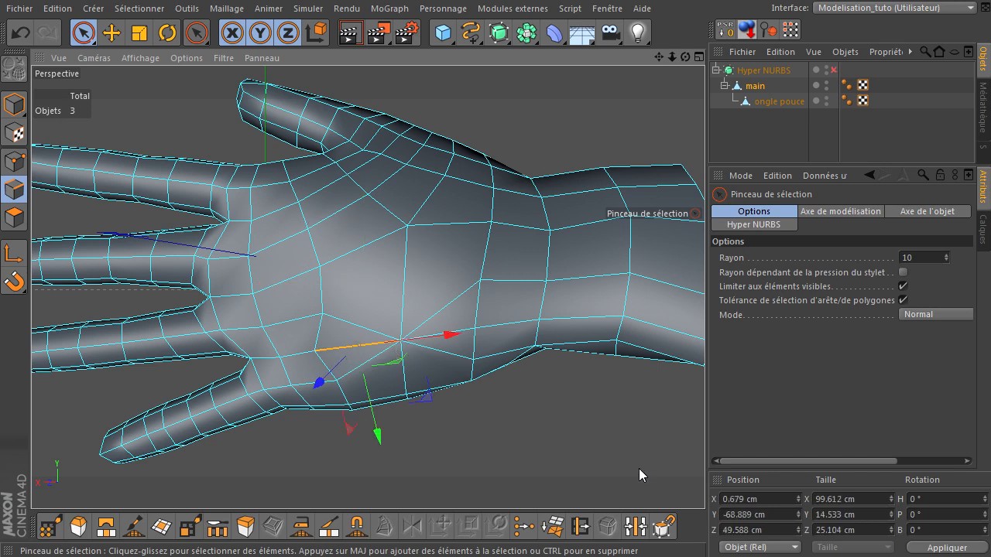
pyautogui.rightClick(427, 83)
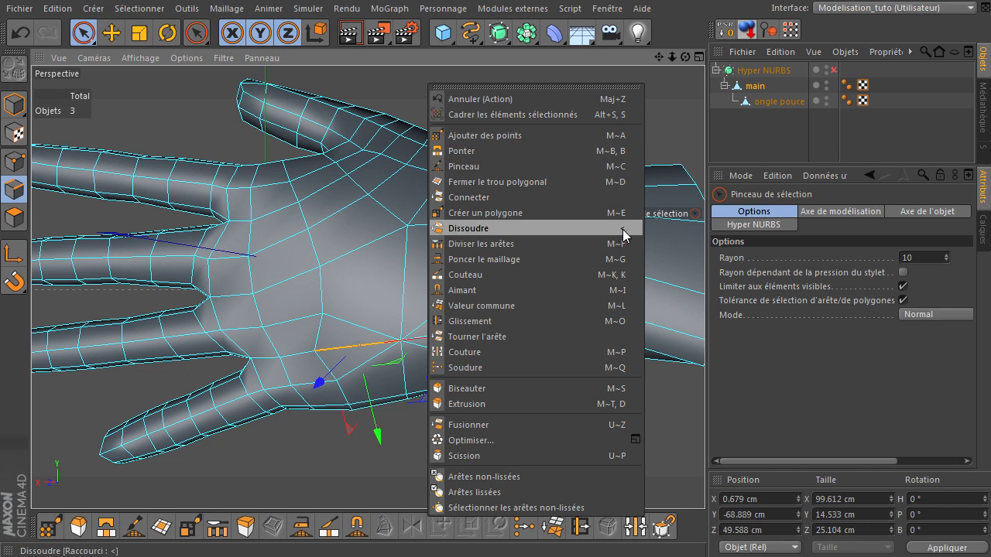
pyautogui.click(473, 229)
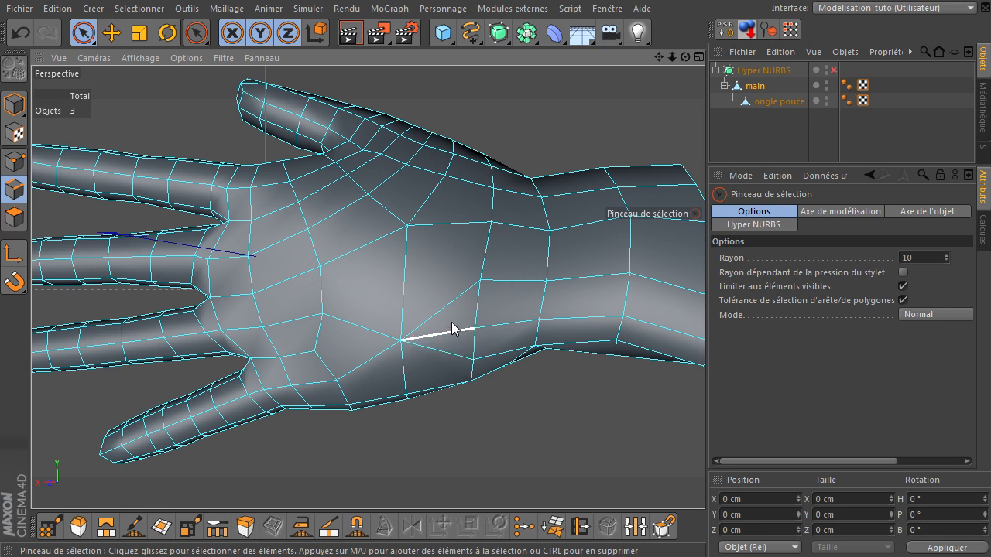
# Dissolve the upper and middle lengthwise edge rows running from the welded point to the forearm's open end, keeping the lower row
pyautogui.click(445, 354)
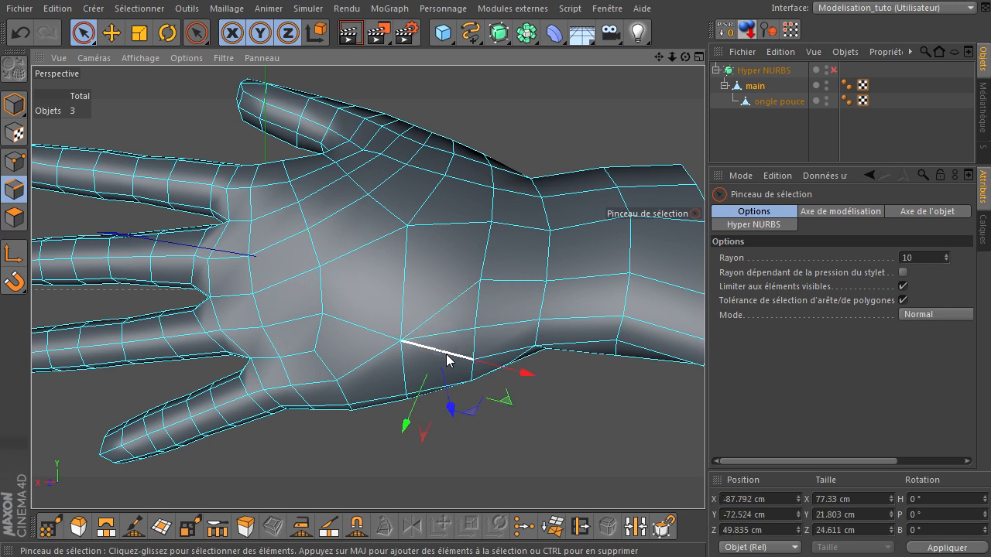
pyautogui.keyDown('shift'); pyautogui.click(448, 309); pyautogui.keyUp('shift')
pyautogui.keyDown('shift'); pyautogui.click(500, 280); pyautogui.keyUp('shift')
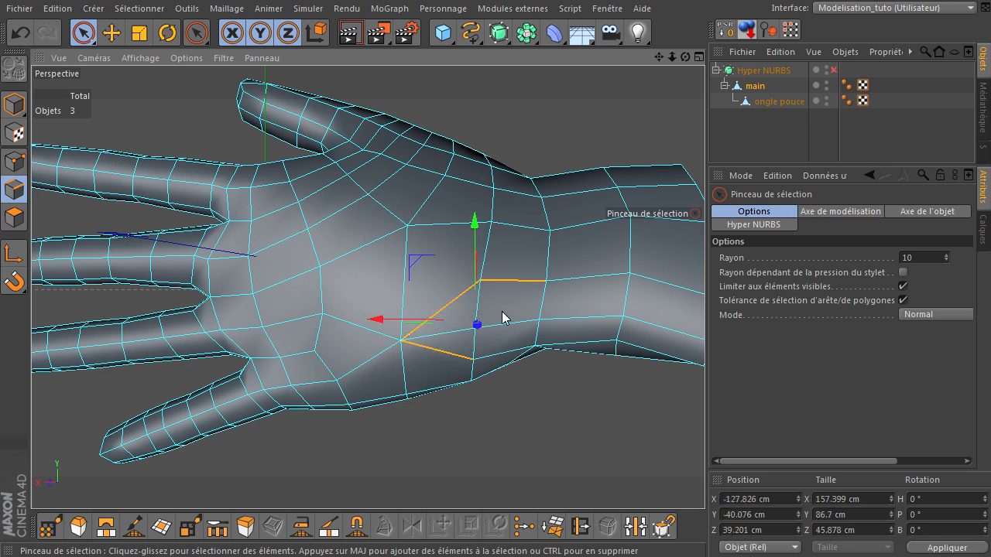
pyautogui.keyDown('shift'); pyautogui.click(504, 352); pyautogui.keyUp('shift')
pyautogui.keyDown('shift'); pyautogui.click(560, 283); pyautogui.keyUp('shift')
pyautogui.keyDown('shift'); pyautogui.click(580, 342); pyautogui.keyUp('shift')
pyautogui.keyDown('shift'); pyautogui.click(632, 349); pyautogui.keyUp('shift')
pyautogui.moveTo(658, 57); pyautogui.dragTo(704, 380)
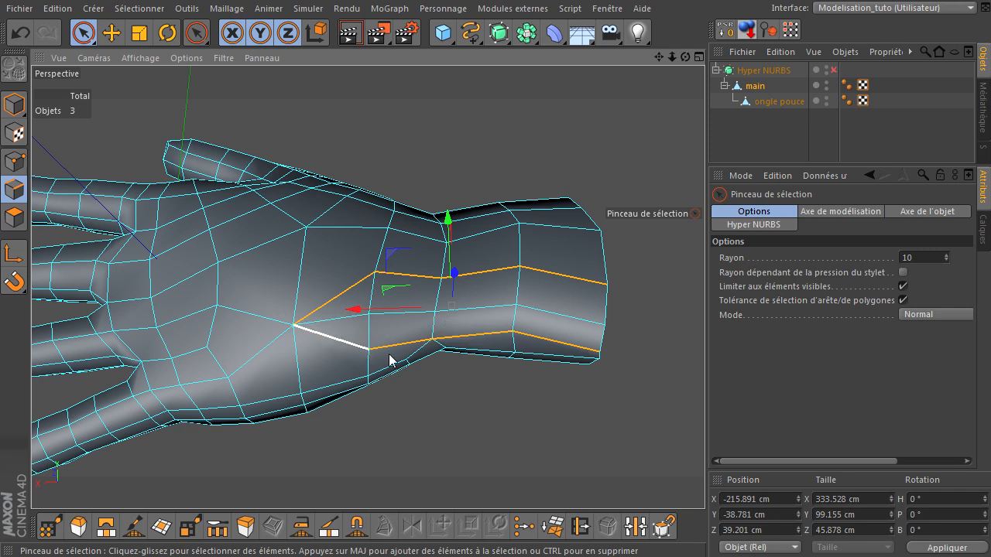
pyautogui.keyDown('ctrl'); pyautogui.moveTo(404, 349); pyautogui.dragTo(531, 346); pyautogui.keyUp('ctrl')
pyautogui.moveTo(366, 319)
pyautogui.keyDown('shift'); pyautogui.mouseDown()
pyautogui.moveTo(354, 318)
pyautogui.moveTo(548, 314)
pyautogui.moveTo(651, 393)
pyautogui.mouseUp(); pyautogui.keyUp('shift')
pyautogui.rightClick(614, 73)
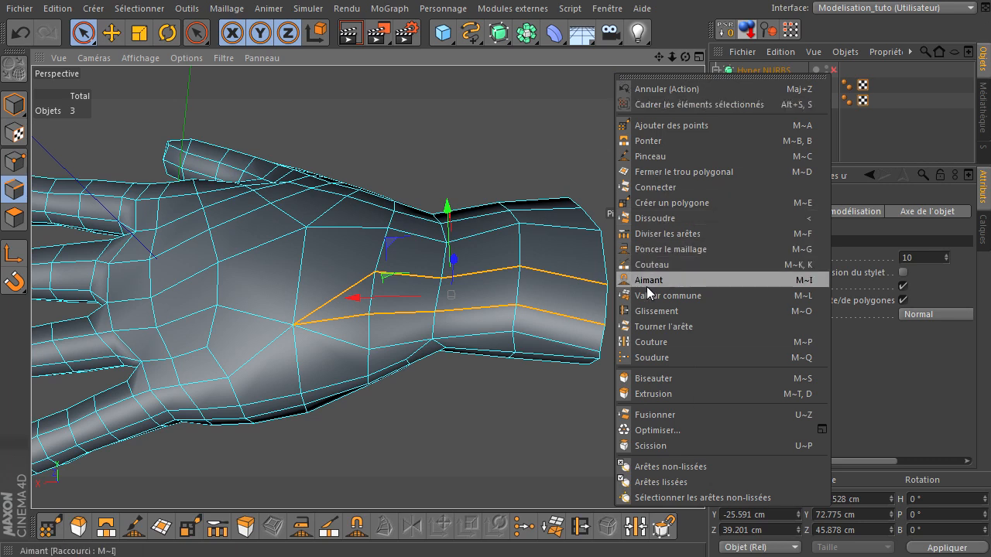
pyautogui.click(668, 219)
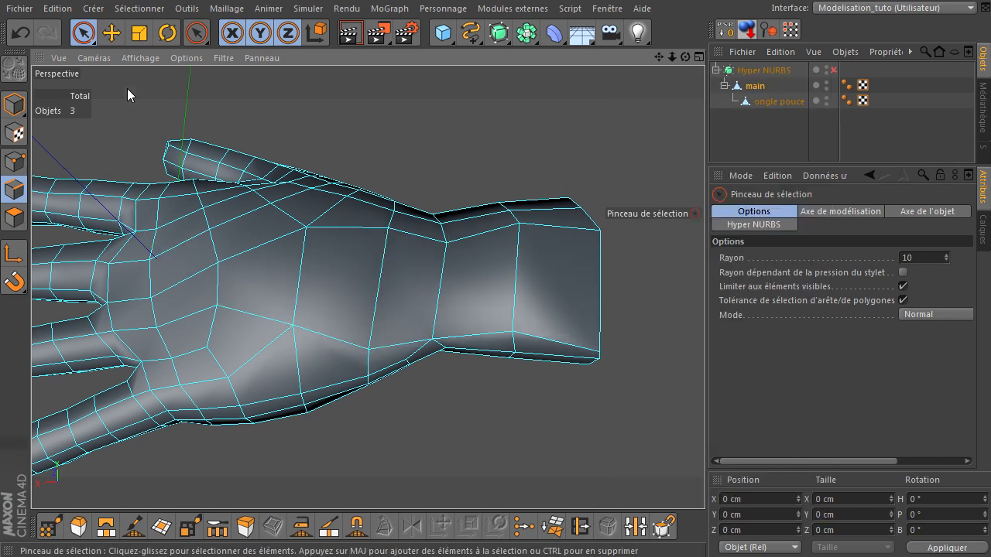
# Slide the welded point and the remaining row of points behind it upward along their cross edges with Glissement, out to the forearm's open end
pyautogui.click(83, 34)
pyautogui.click(14, 161)
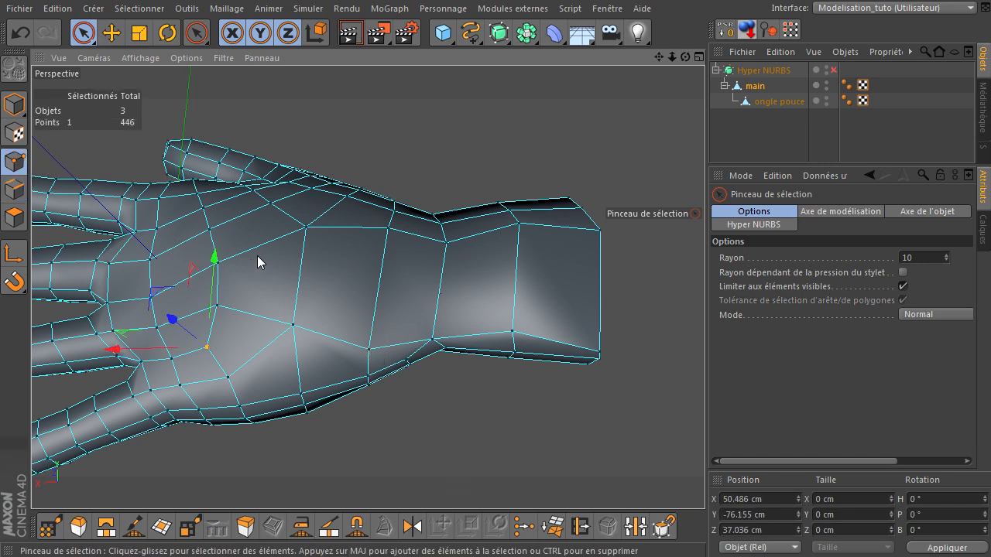
pyautogui.click(294, 331)
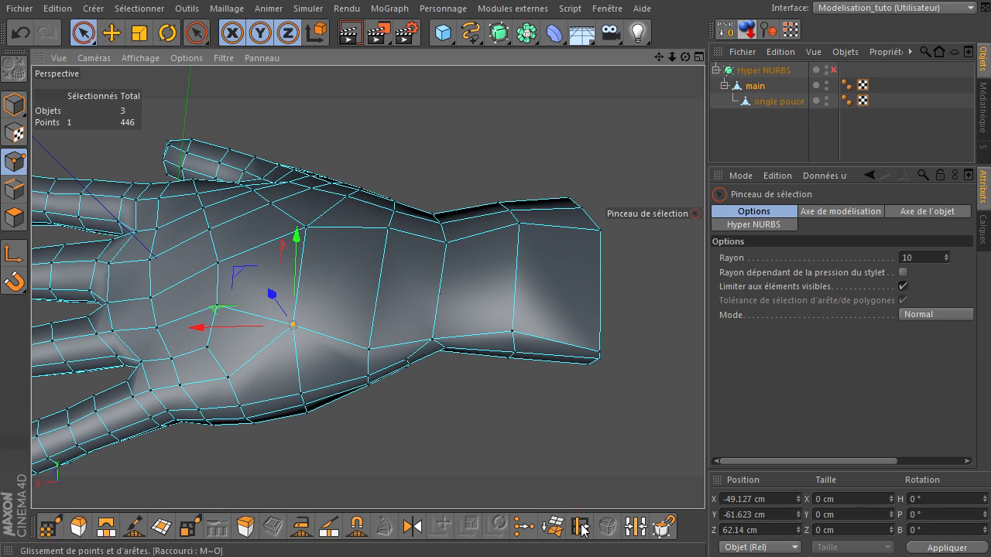
pyautogui.click(225, 8)
pyautogui.moveTo(219, 33)
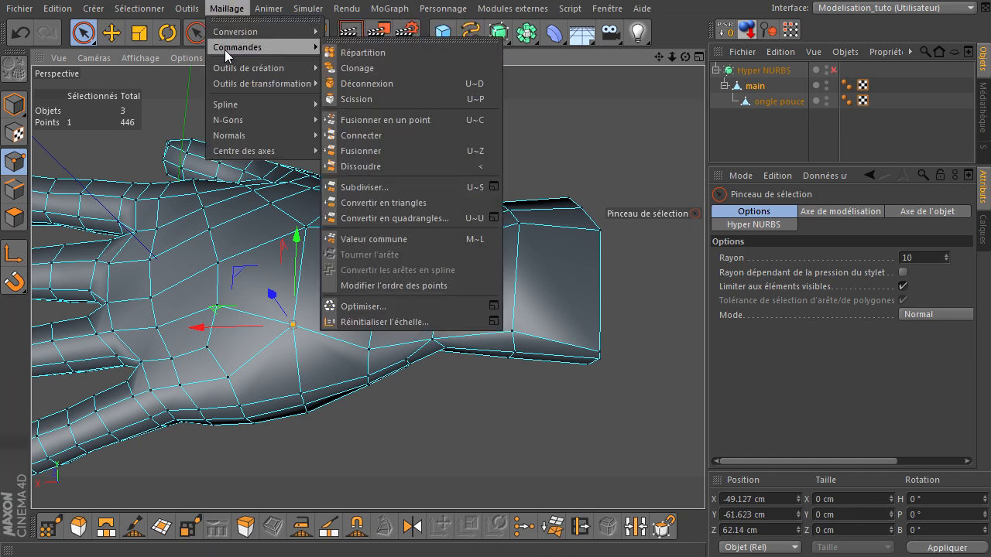
pyautogui.moveTo(229, 71)
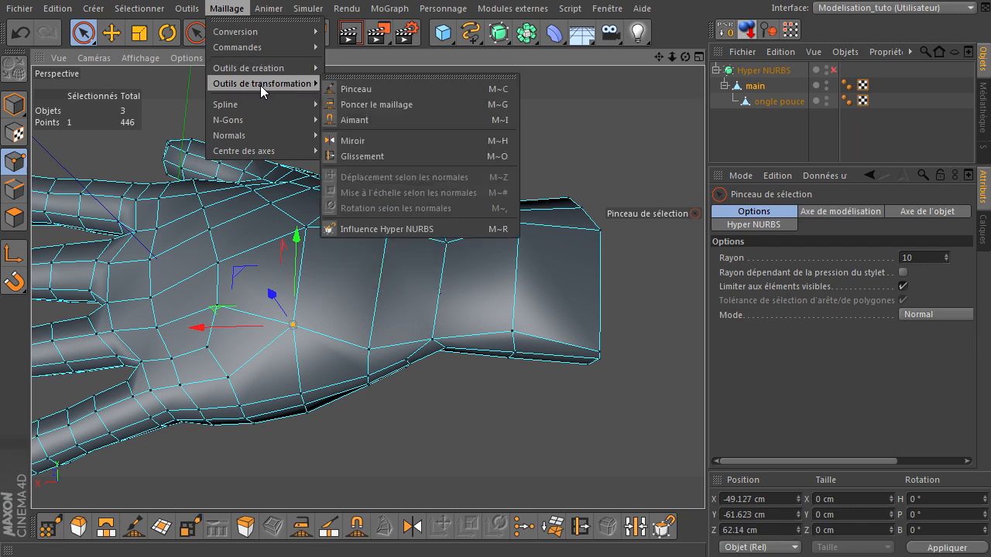
pyautogui.click(366, 156)
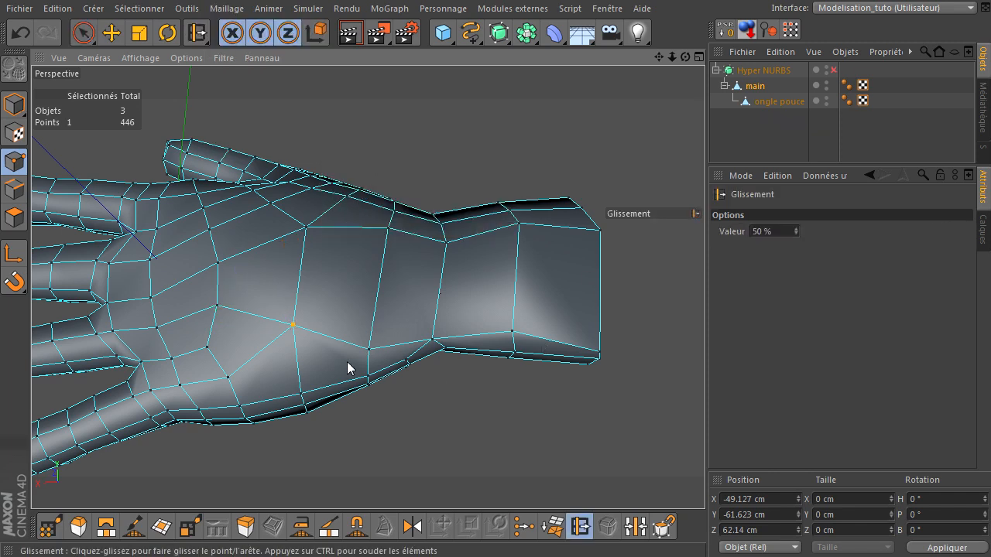
pyautogui.moveTo(294, 329); pyautogui.dragTo(299, 302)
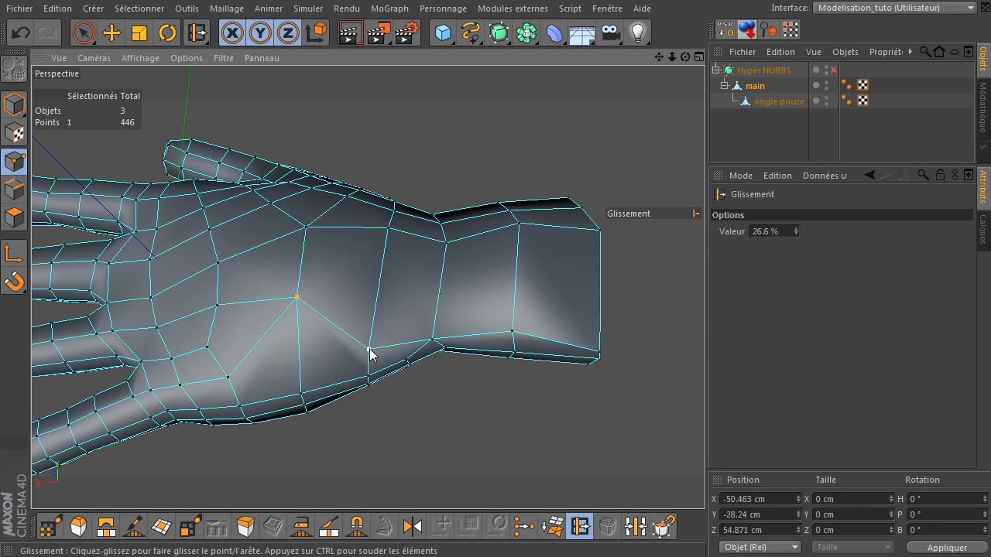
pyautogui.moveTo(380, 311); pyautogui.dragTo(496, 344)
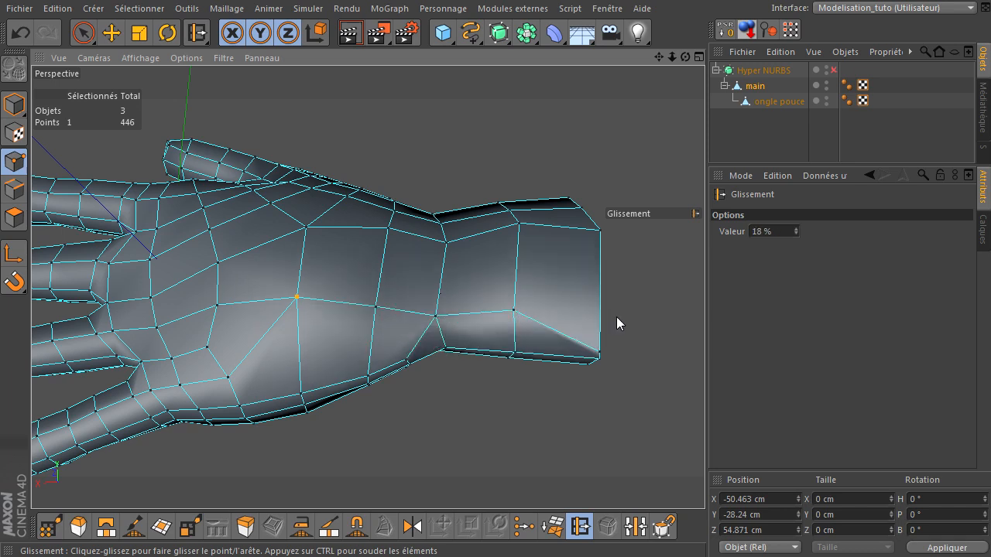
pyautogui.moveTo(600, 356); pyautogui.dragTo(600, 324)
# Select all points of the hand mesh, optimise them to clean out leftover points, and clear the selection
pyautogui.moveTo(685, 57); pyautogui.dragTo(704, 379)
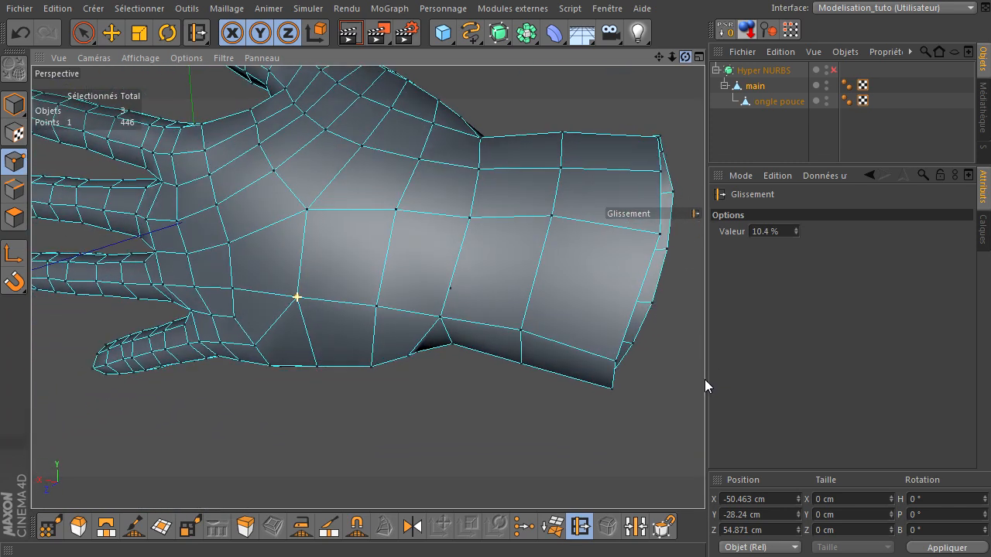
pyautogui.hotkey('ctrl', 'a')
pyautogui.rightClick(528, 113)
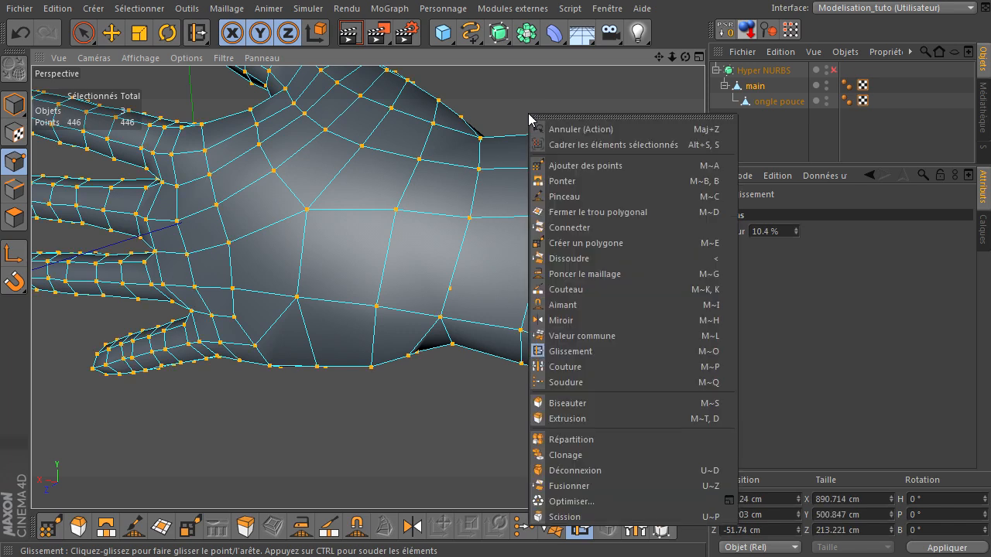
pyautogui.click(562, 503)
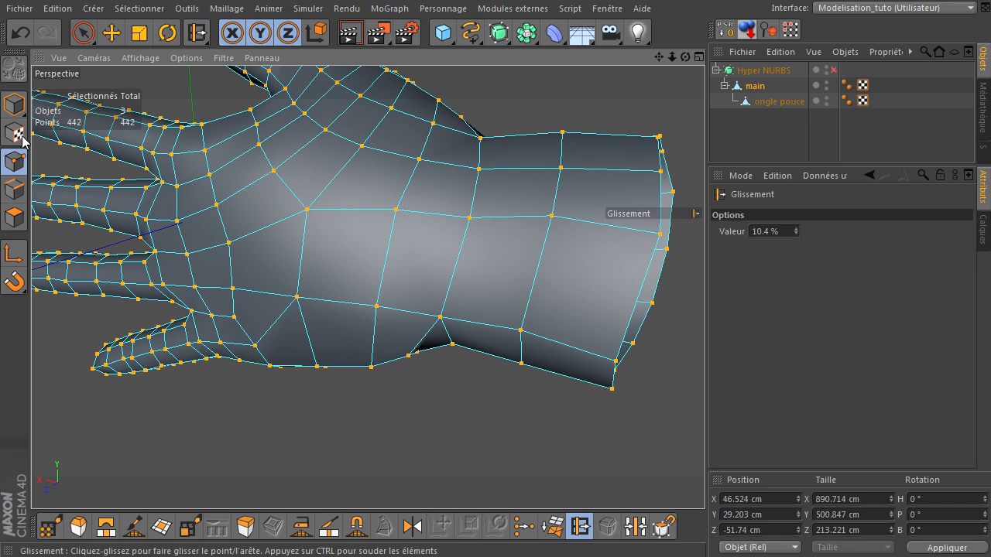
pyautogui.click(84, 32)
pyautogui.click(277, 412)
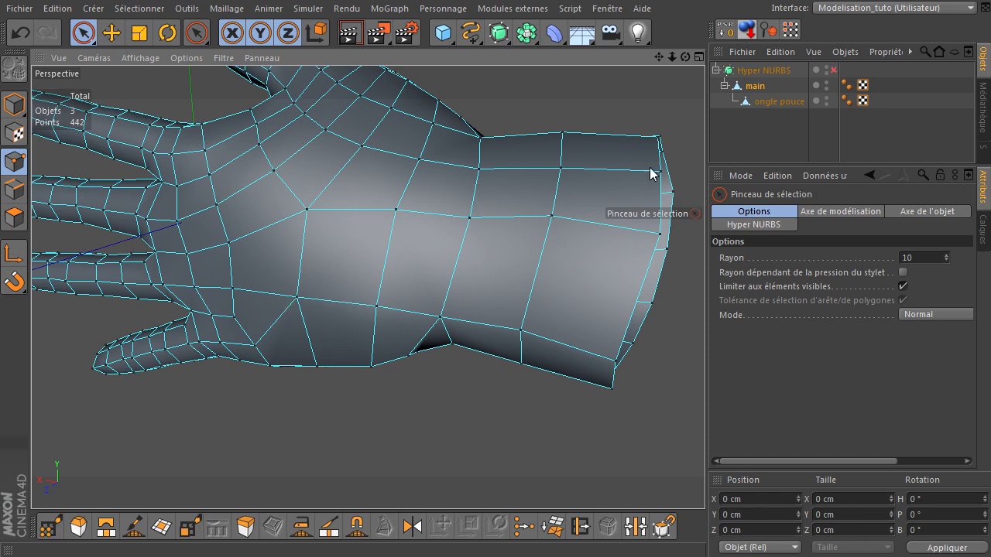
pyautogui.moveTo(684, 54); pyautogui.dragTo(704, 379)
pyautogui.moveTo(658, 57)
pyautogui.mouseDown()
pyautogui.moveTo(707, 380)
pyautogui.moveTo(658, 60)
pyautogui.mouseUp()
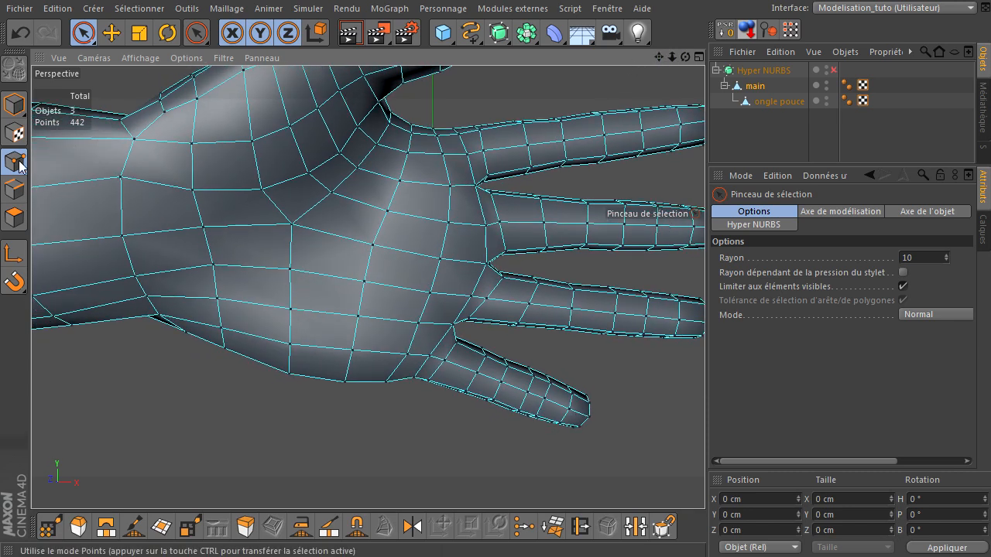
# Weld three consecutive points of the palm's crosswise edge row below the thumb crease into the middle one with Soudure
pyautogui.click(84, 34)
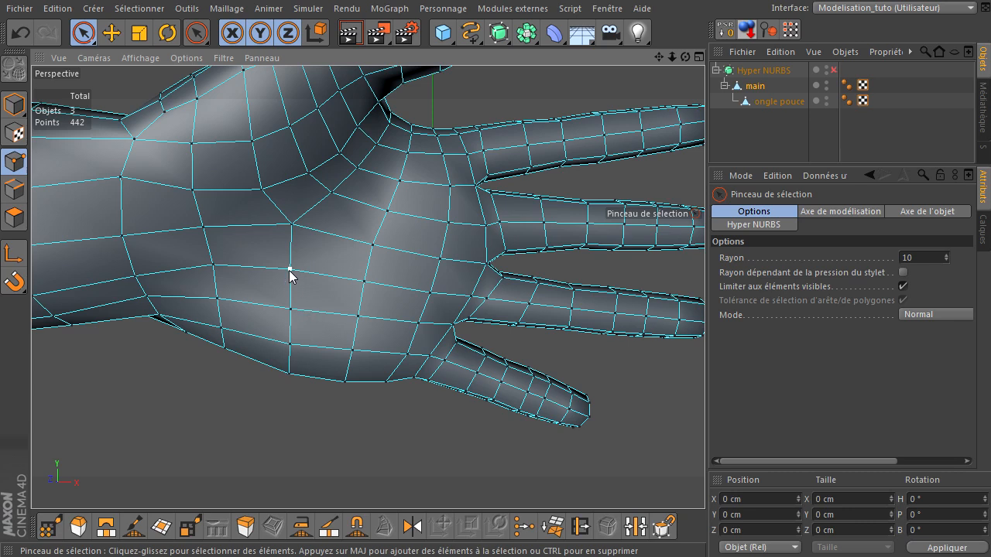
pyautogui.moveTo(291, 271); pyautogui.dragTo(290, 311)
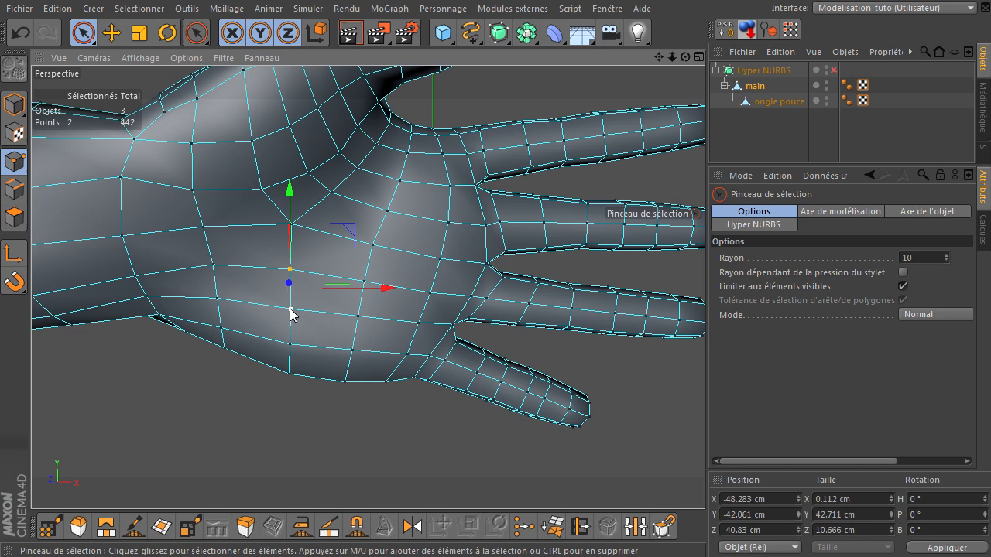
pyautogui.keyDown('shift'); pyautogui.click(290, 344); pyautogui.keyUp('shift')
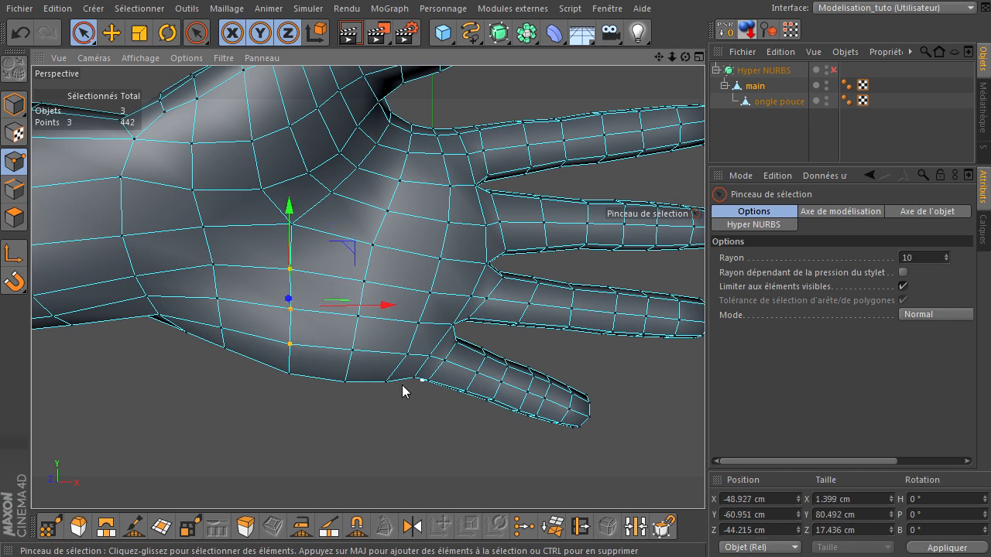
pyautogui.rightClick(242, 116)
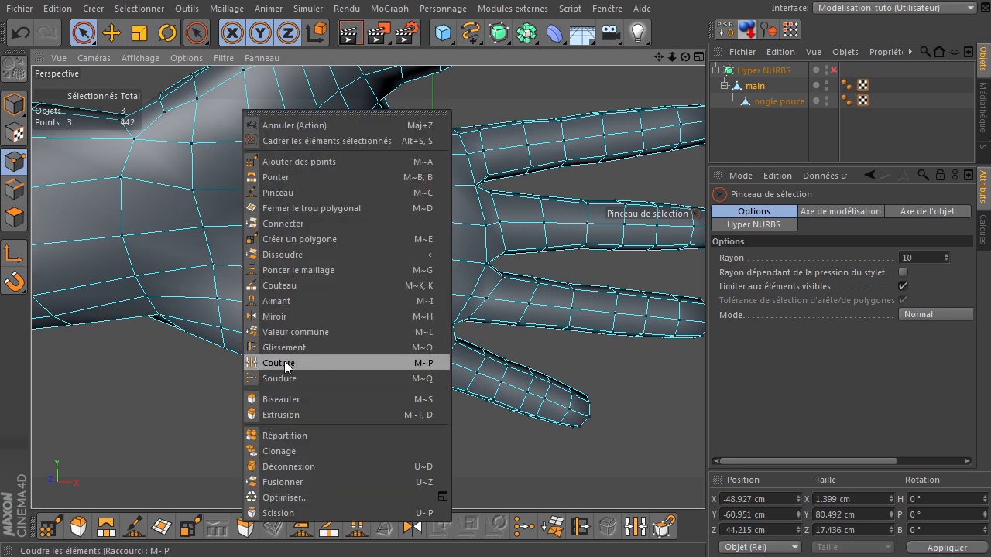
pyautogui.click(279, 379)
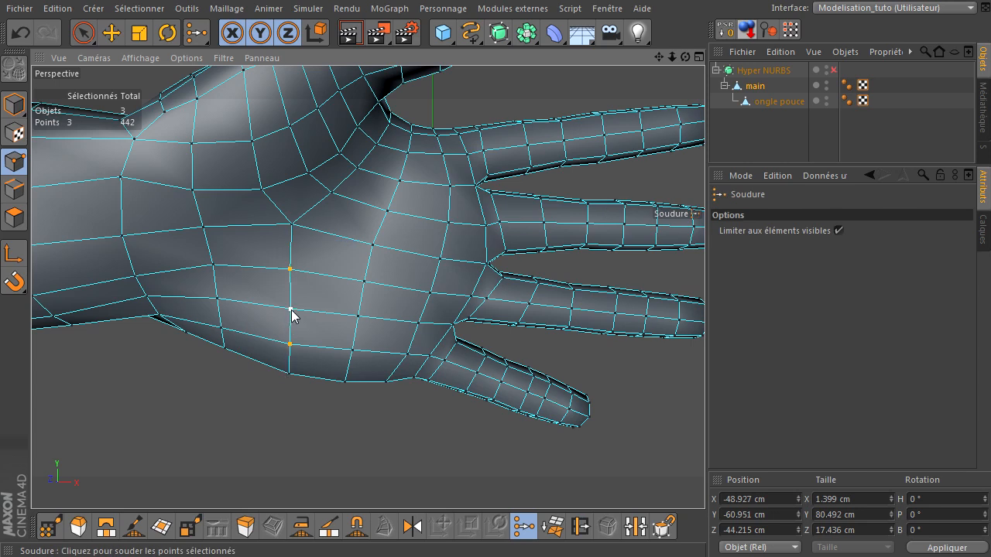
pyautogui.click(290, 312)
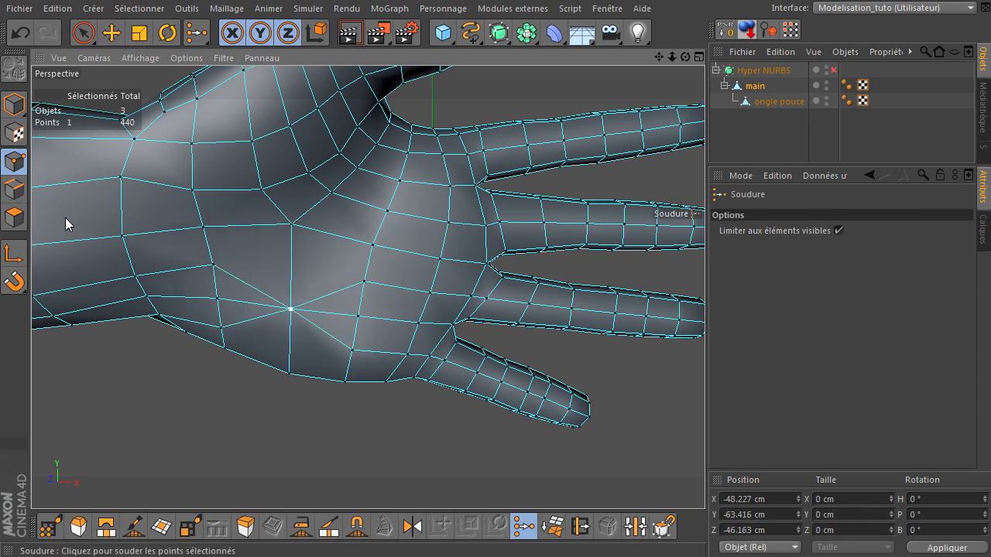
# Move the point on the finger side of the weld along X to about 47 cm
pyautogui.click(83, 33)
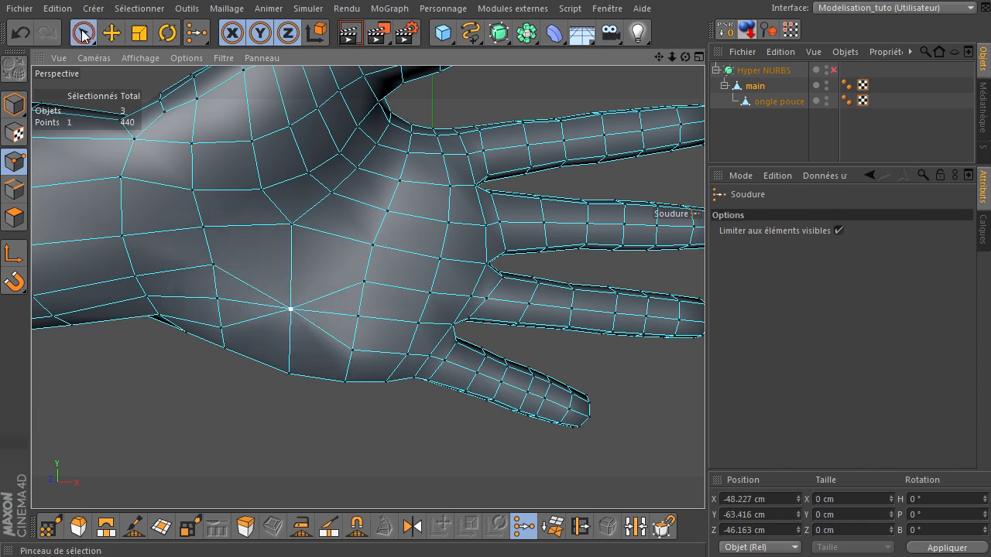
pyautogui.click(359, 316)
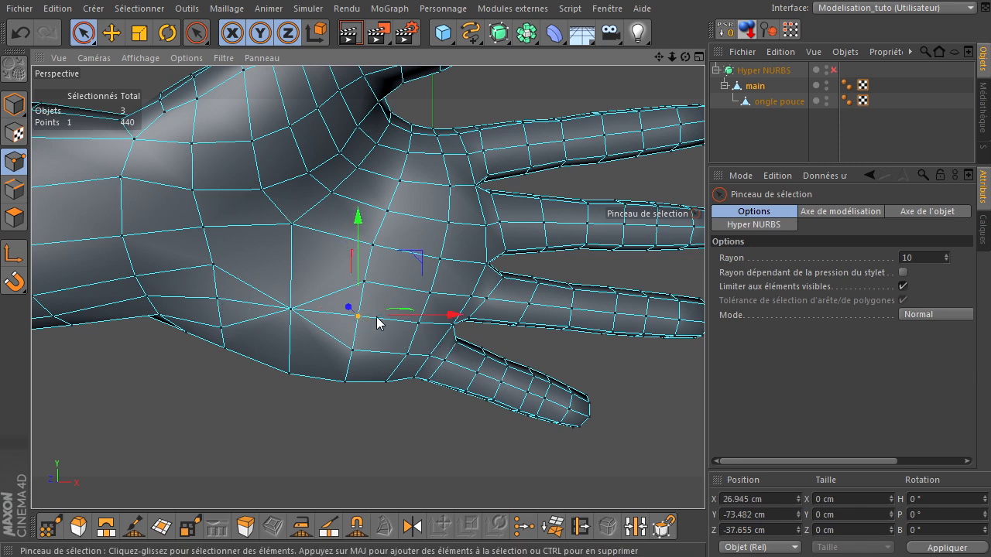
pyautogui.moveTo(430, 314); pyautogui.dragTo(449, 315)
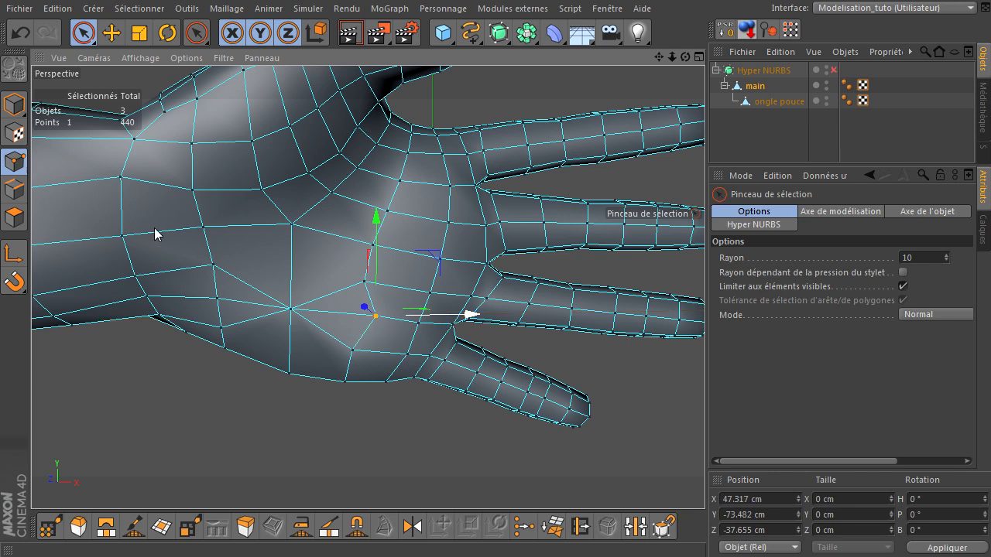
# Dissolve the edge linking the welded point to the moved point on its finger side
pyautogui.click(14, 189)
pyautogui.click(297, 271)
pyautogui.click(332, 311)
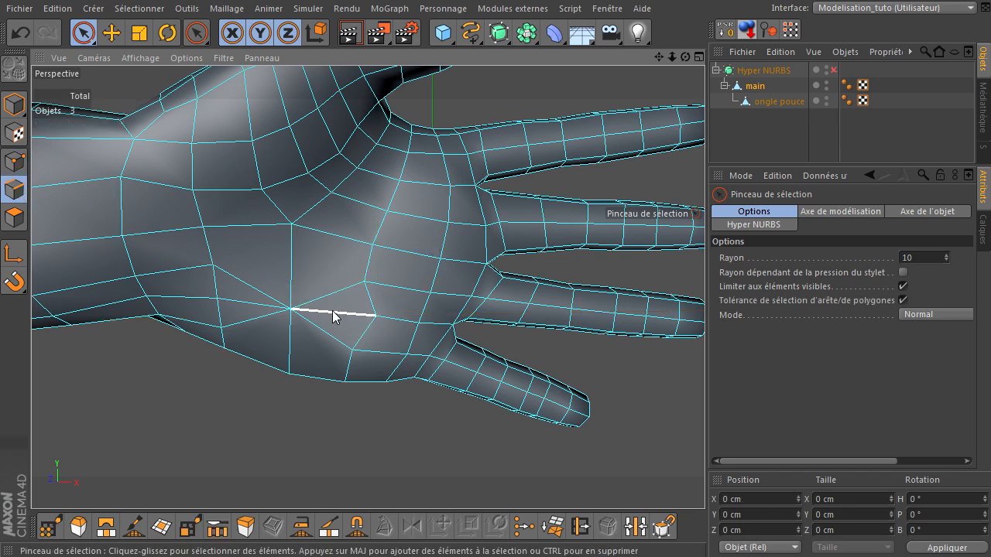
pyautogui.click(332, 310)
pyautogui.rightClick(462, 98)
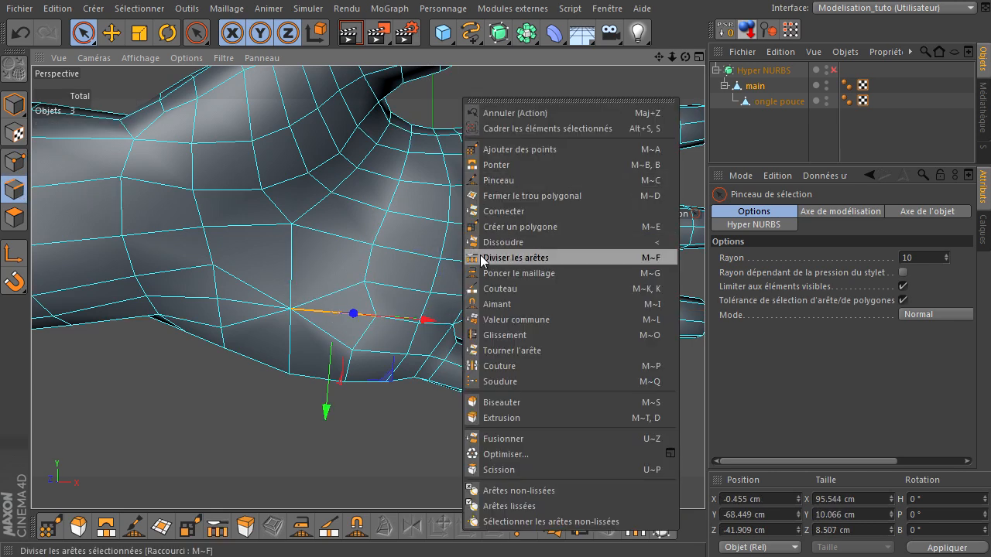
pyautogui.click(509, 242)
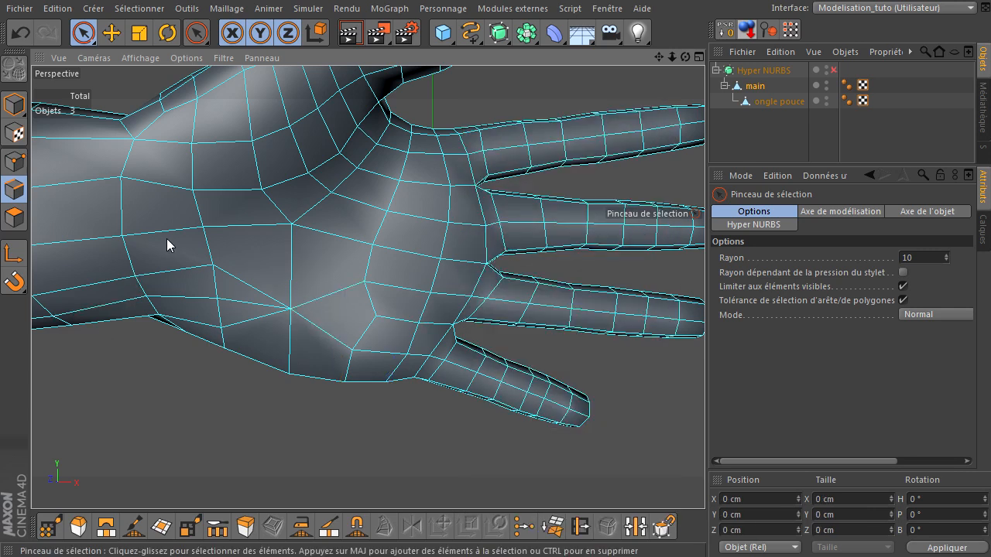
# Dissolve the upper and middle lengthwise edge rows running from the welded palm point to the forearm's open end, keeping the lowest row
pyautogui.click(243, 285)
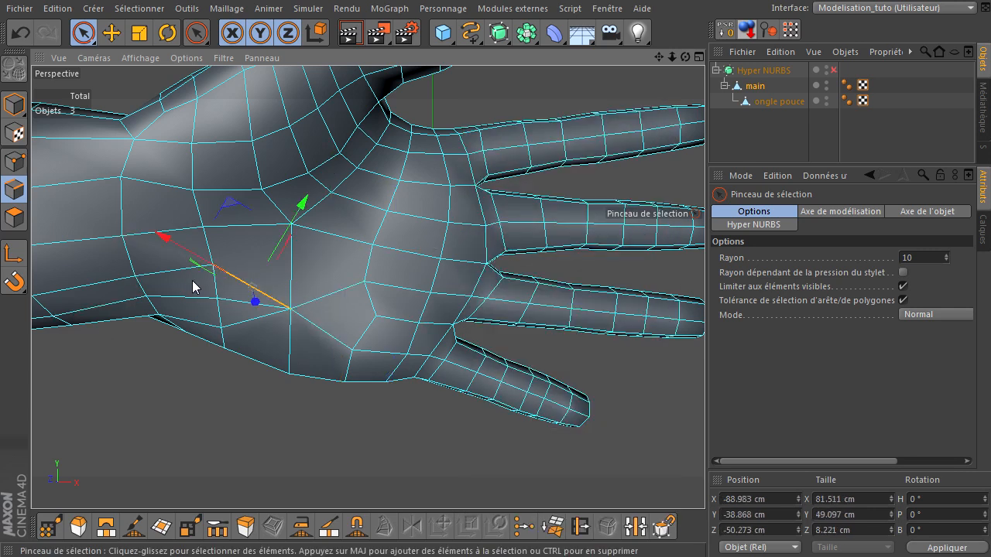
pyautogui.keyDown('shift'); pyautogui.click(181, 273); pyautogui.keyUp('shift')
pyautogui.moveTo(659, 58); pyautogui.dragTo(844, 59)
pyautogui.keyDown('shift'); pyautogui.click(277, 291); pyautogui.keyUp('shift')
pyautogui.keyDown('shift'); pyautogui.click(195, 298); pyautogui.keyUp('shift')
pyautogui.keyDown('shift'); pyautogui.click(192, 323); pyautogui.keyUp('shift')
pyautogui.keyDown('shift'); pyautogui.click(291, 310); pyautogui.keyUp('shift')
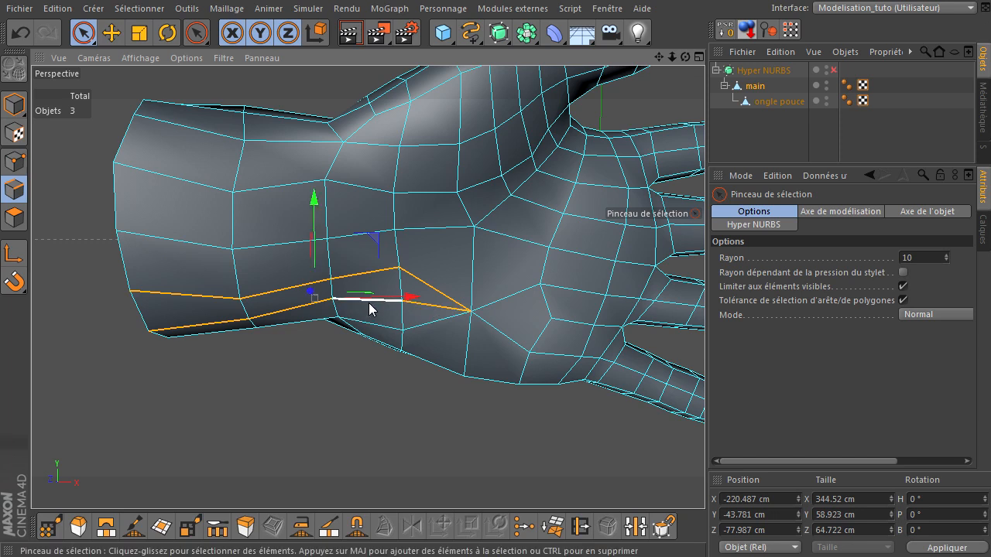
pyautogui.rightClick(213, 83)
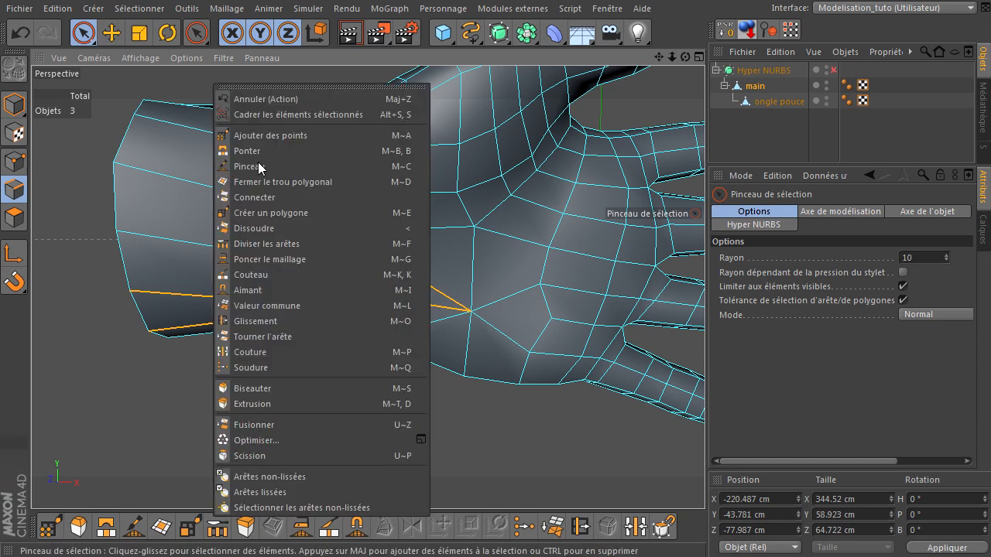
pyautogui.click(261, 223)
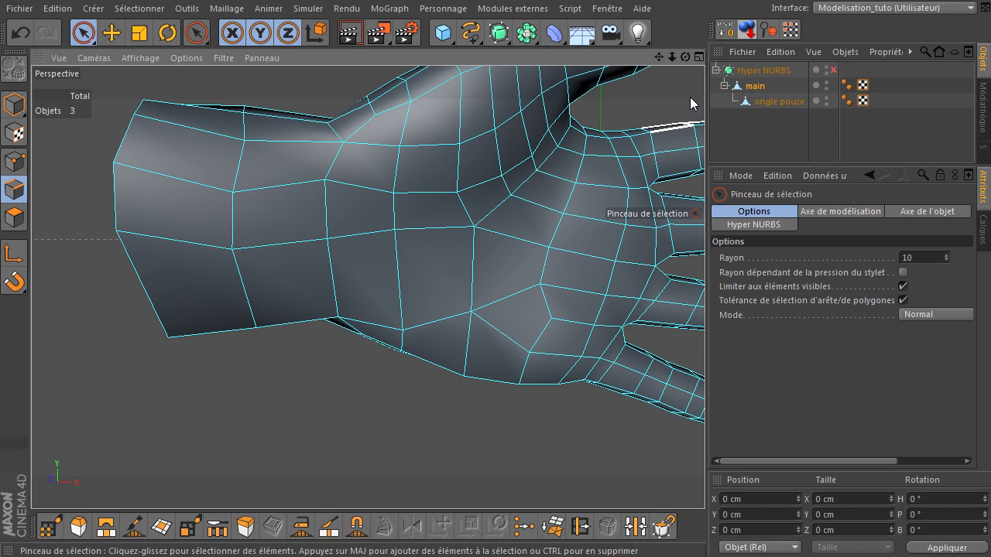
# Slide the welded point and the remaining row behind it upward with Glissement, out to the forearm's open end, and clear the selection
pyautogui.moveTo(684, 57); pyautogui.dragTo(705, 379)
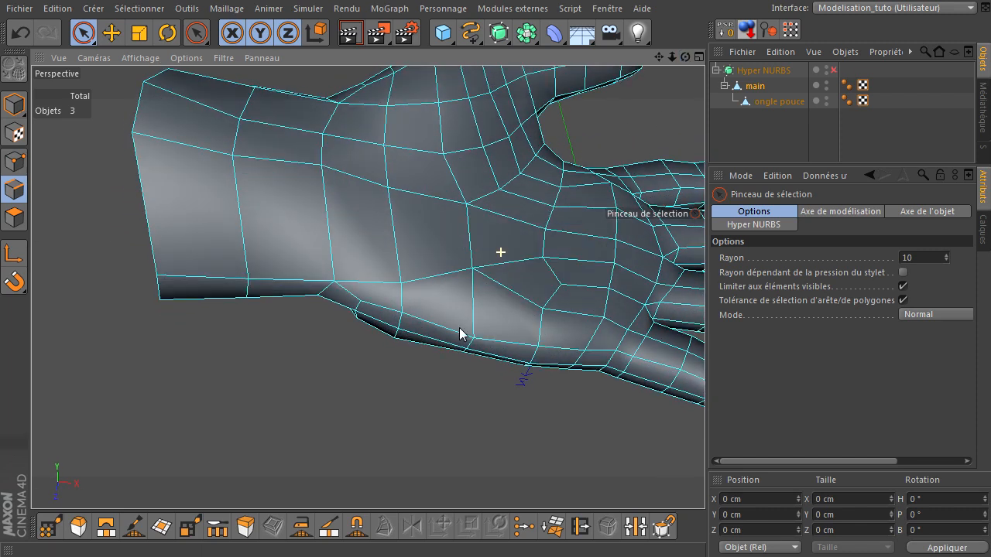
pyautogui.click(580, 527)
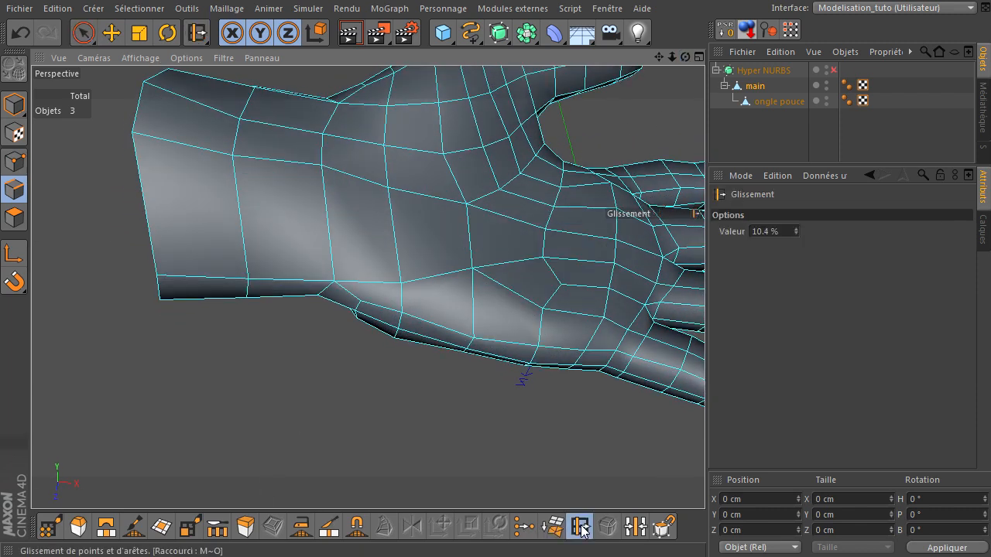
pyautogui.click(14, 161)
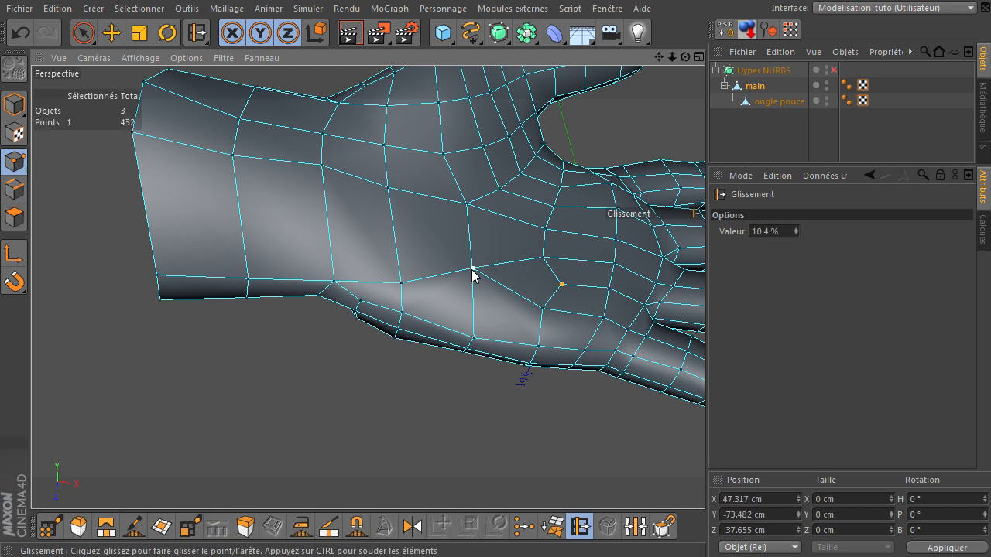
pyautogui.moveTo(473, 271); pyautogui.dragTo(470, 258)
pyautogui.moveTo(402, 288); pyautogui.dragTo(405, 263)
pyautogui.moveTo(335, 284); pyautogui.dragTo(336, 256)
pyautogui.moveTo(250, 279); pyautogui.dragTo(215, 251)
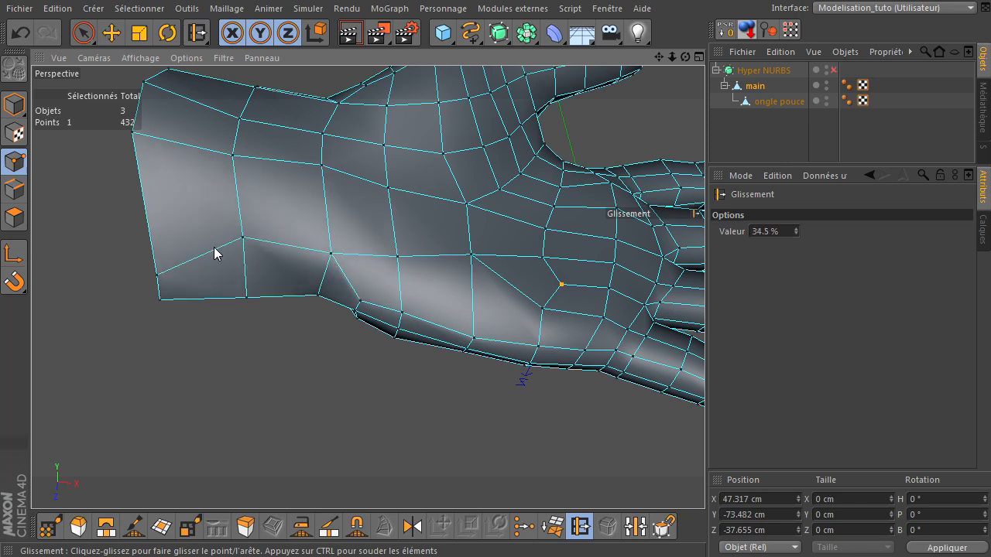
pyautogui.moveTo(160, 238); pyautogui.dragTo(162, 230)
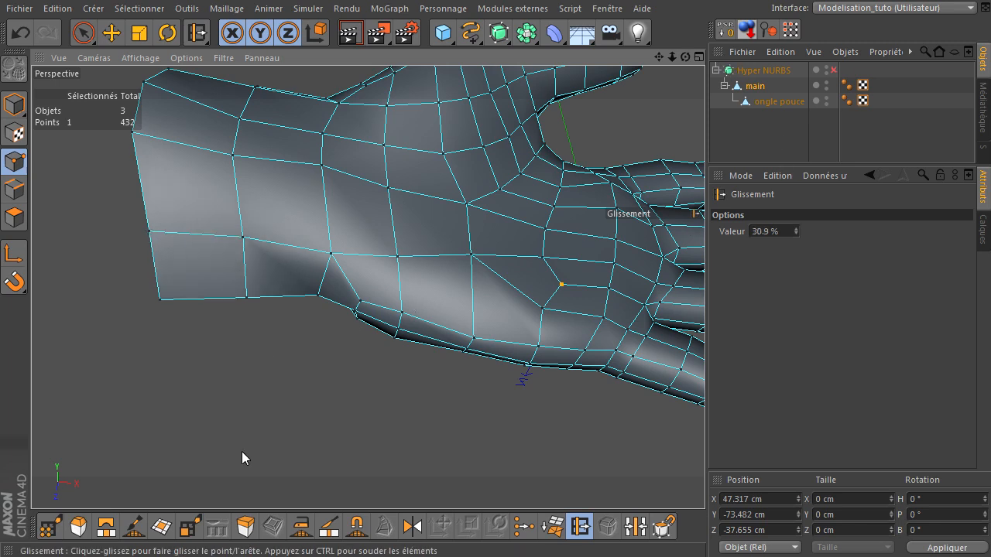
pyautogui.click(92, 34)
pyautogui.click(123, 298)
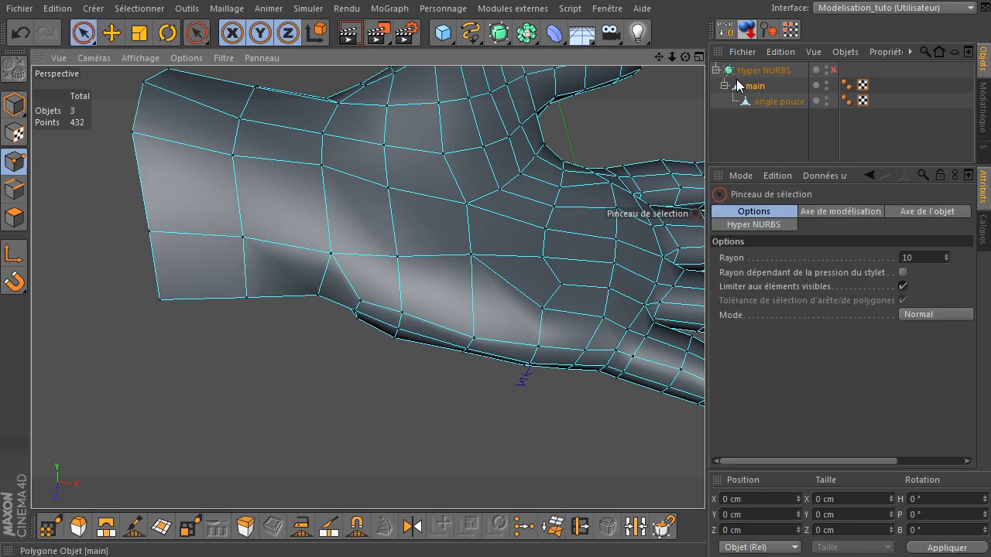
# Examine the border edges around the forearm's open end by selecting them one after another, and clear the selection
pyautogui.moveTo(685, 57); pyautogui.dragTo(513, 133)
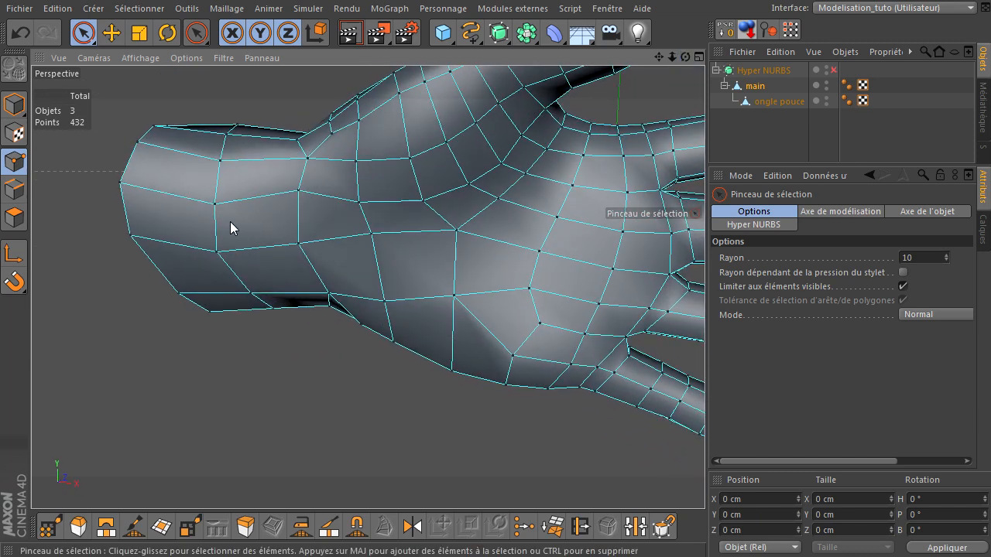
pyautogui.moveTo(704, 380); pyautogui.dragTo(704, 379)
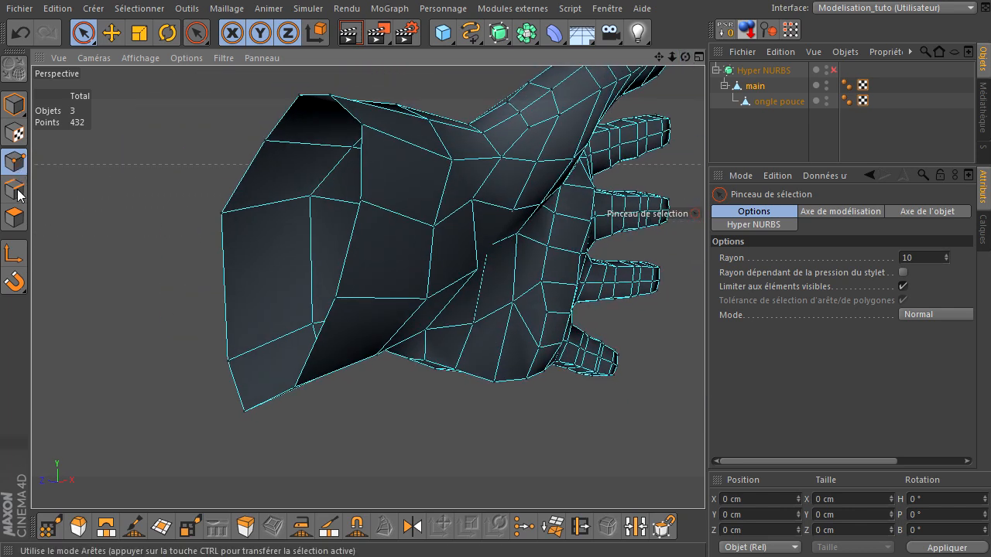
pyautogui.click(14, 190)
pyautogui.click(229, 306)
pyautogui.moveTo(230, 311)
pyautogui.mouseDown()
pyautogui.moveTo(232, 398)
pyautogui.moveTo(279, 410)
pyautogui.mouseUp()
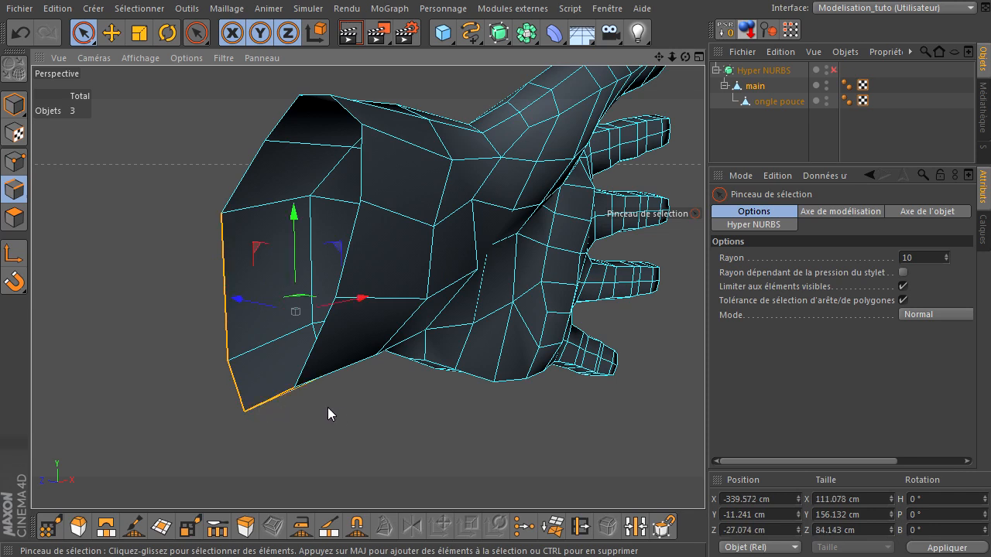
pyautogui.moveTo(314, 374)
pyautogui.mouseDown()
pyautogui.moveTo(344, 357)
pyautogui.moveTo(329, 325)
pyautogui.mouseUp()
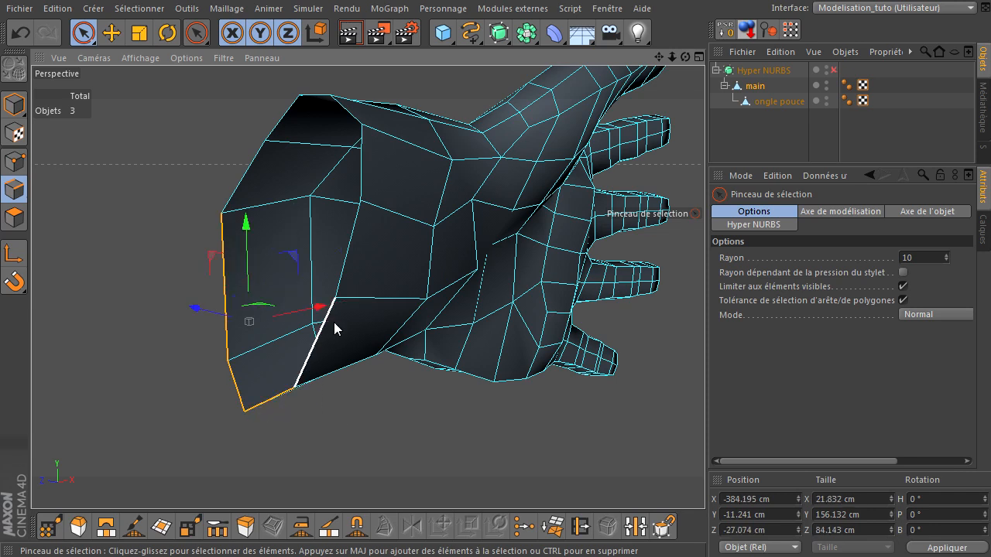
pyautogui.keyDown('shift'); pyautogui.click(310, 353); pyautogui.keyUp('shift')
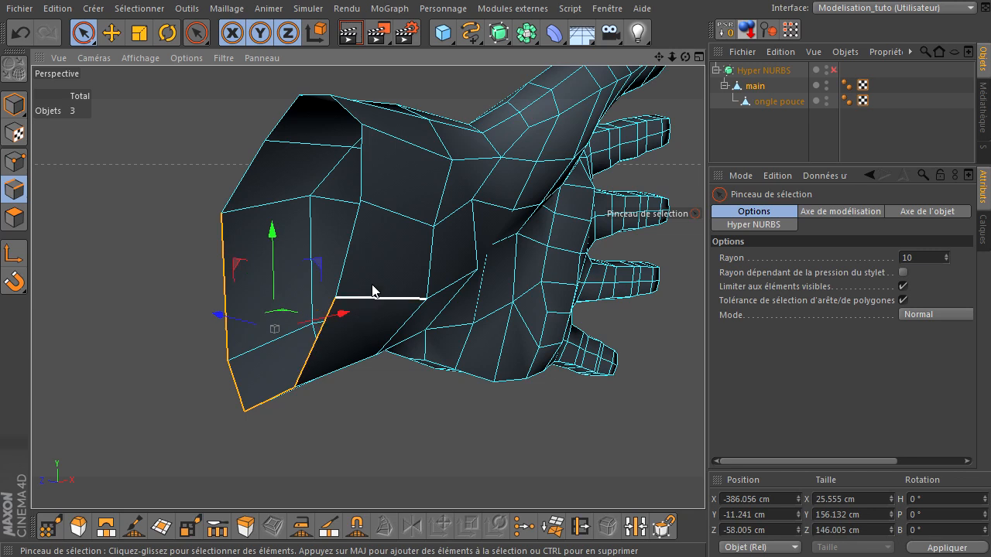
pyautogui.keyDown('shift'); pyautogui.click(350, 255); pyautogui.keyUp('shift')
pyautogui.keyDown('shift'); pyautogui.click(360, 184); pyautogui.keyUp('shift')
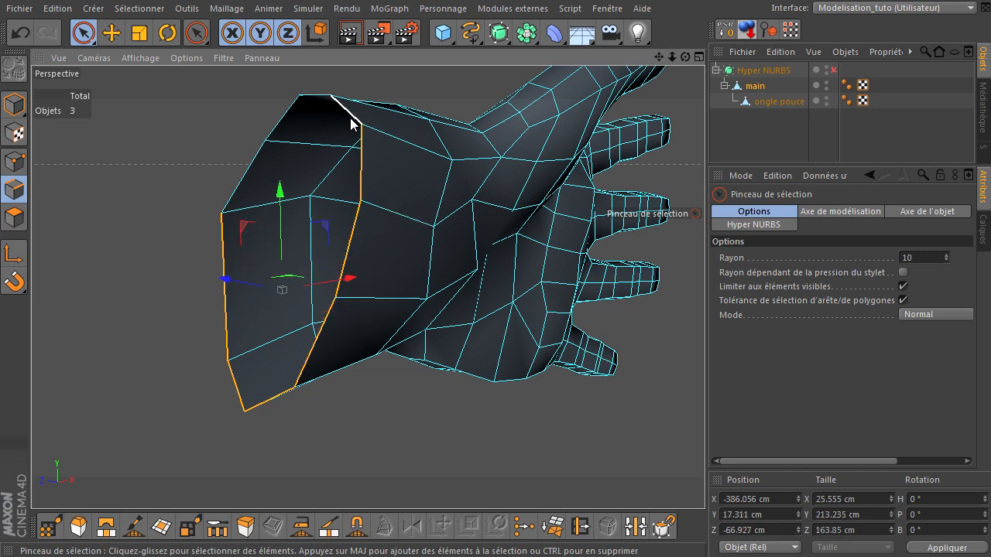
pyautogui.keyDown('shift'); pyautogui.click(343, 106); pyautogui.keyUp('shift')
pyautogui.moveTo(318, 99)
pyautogui.keyDown('shift'); pyautogui.mouseDown()
pyautogui.moveTo(285, 110)
pyautogui.moveTo(242, 179)
pyautogui.mouseUp(); pyautogui.keyUp('shift')
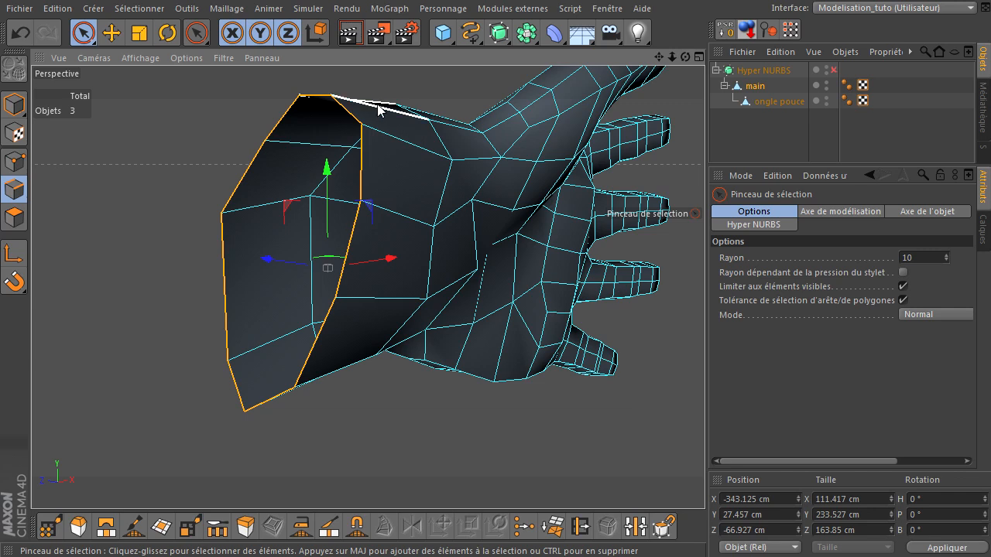
pyautogui.keyDown('ctrl'); pyautogui.click(377, 103); pyautogui.keyUp('ctrl')
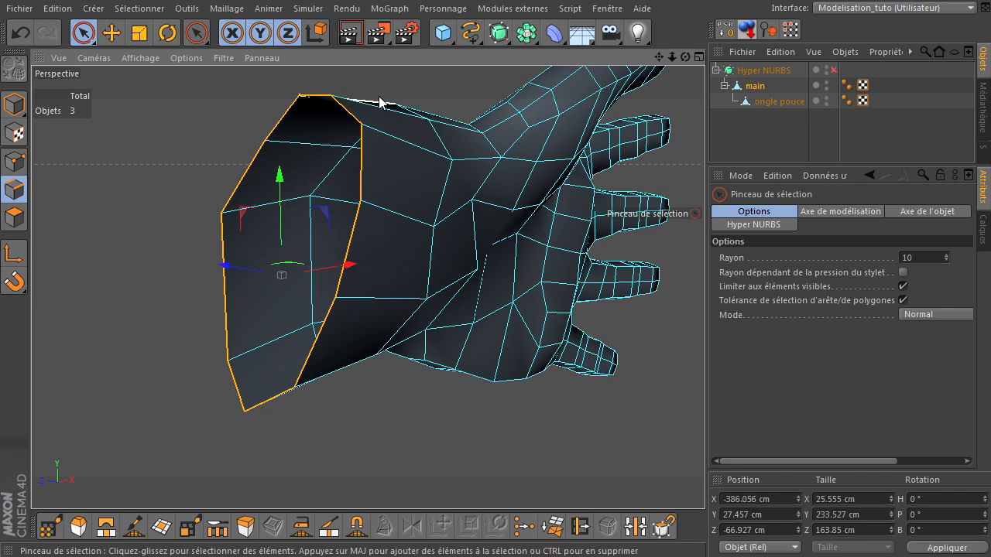
pyautogui.click(98, 380)
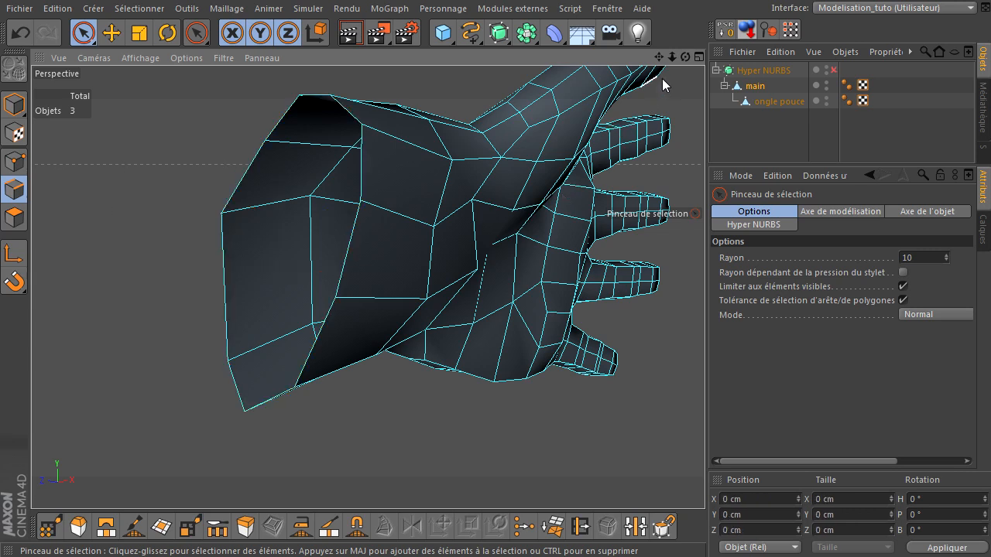
# Weld the three neighbouring points where the base of the thumb meets the wrist into the middle one with Soudure
pyautogui.moveTo(685, 56); pyautogui.dragTo(705, 379)
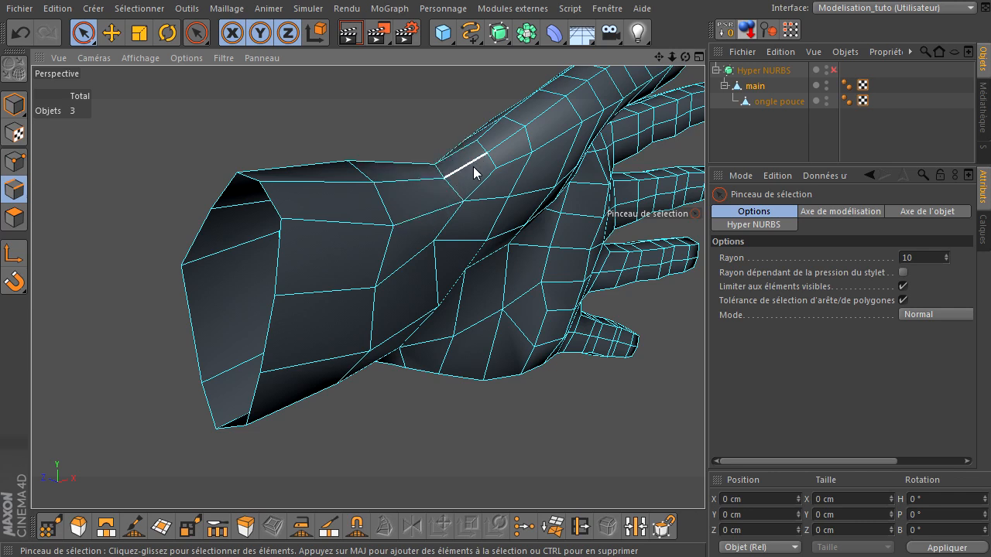
pyautogui.moveTo(685, 58); pyautogui.dragTo(704, 379)
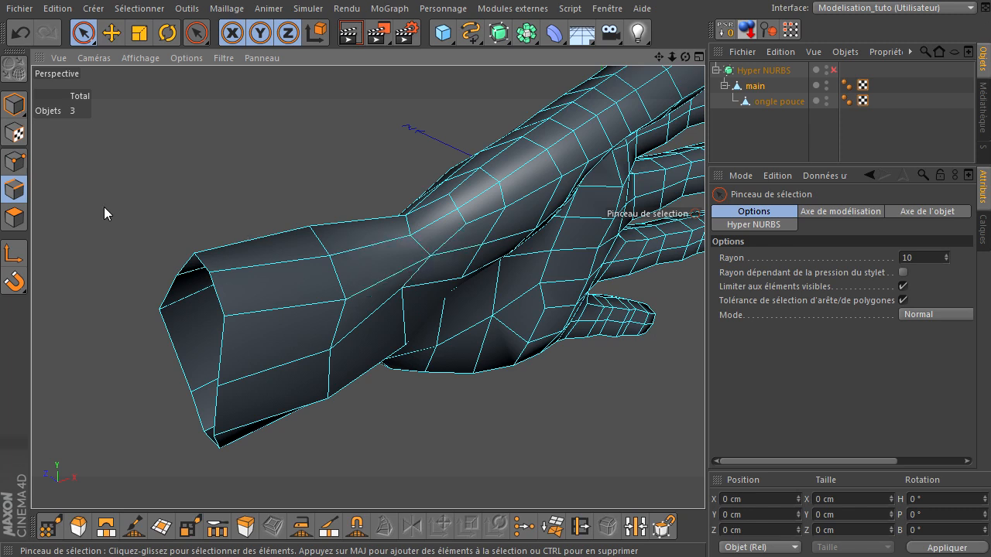
pyautogui.click(15, 164)
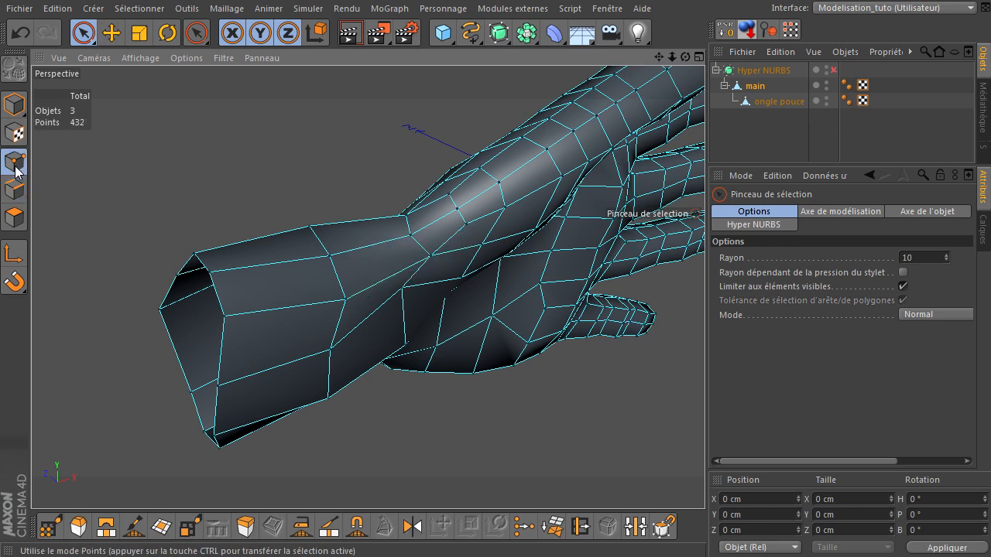
pyautogui.click(430, 256)
pyautogui.keyDown('shift'); pyautogui.click(409, 219); pyautogui.keyUp('shift')
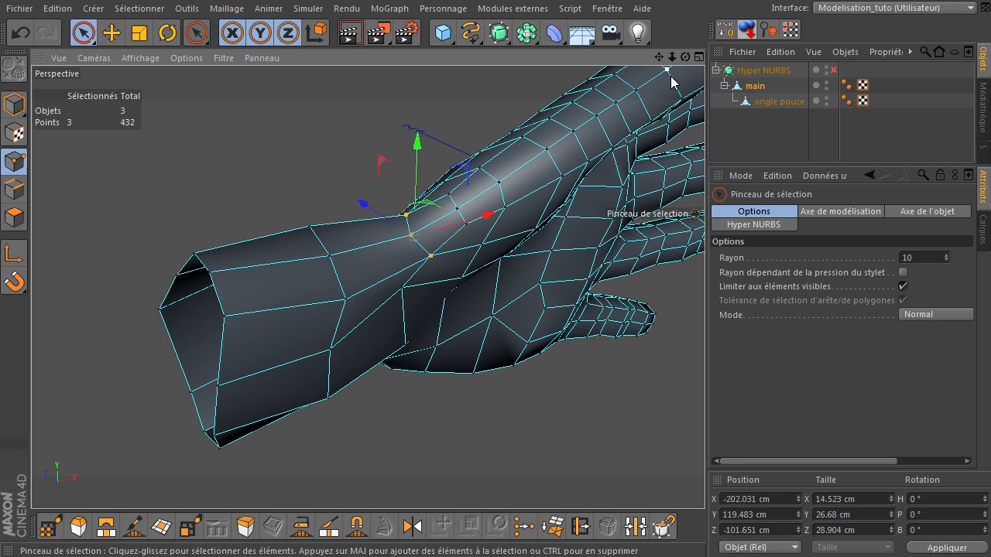
pyautogui.press('s')
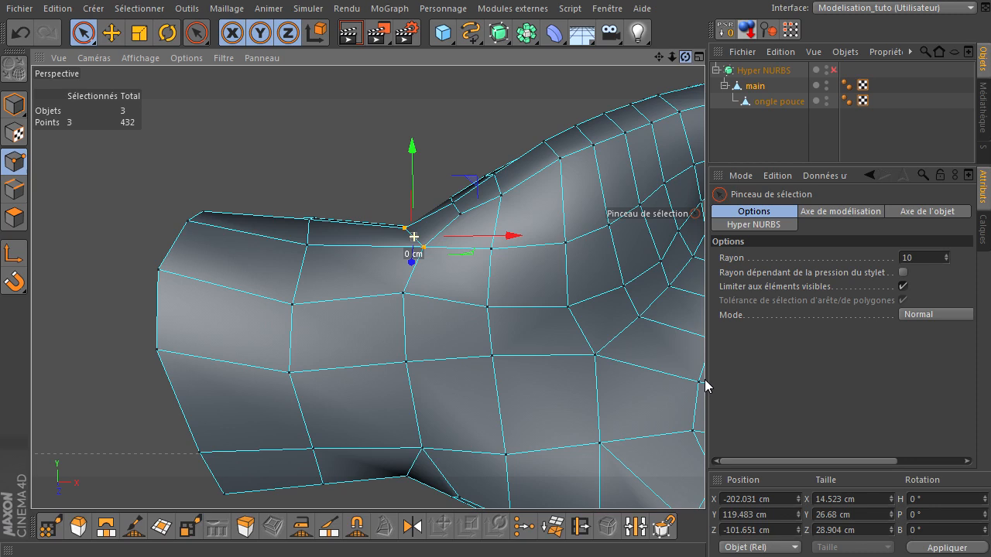
pyautogui.keyDown('alt'); pyautogui.moveTo(705, 379); pyautogui.dragTo(704, 379); pyautogui.keyUp('alt')
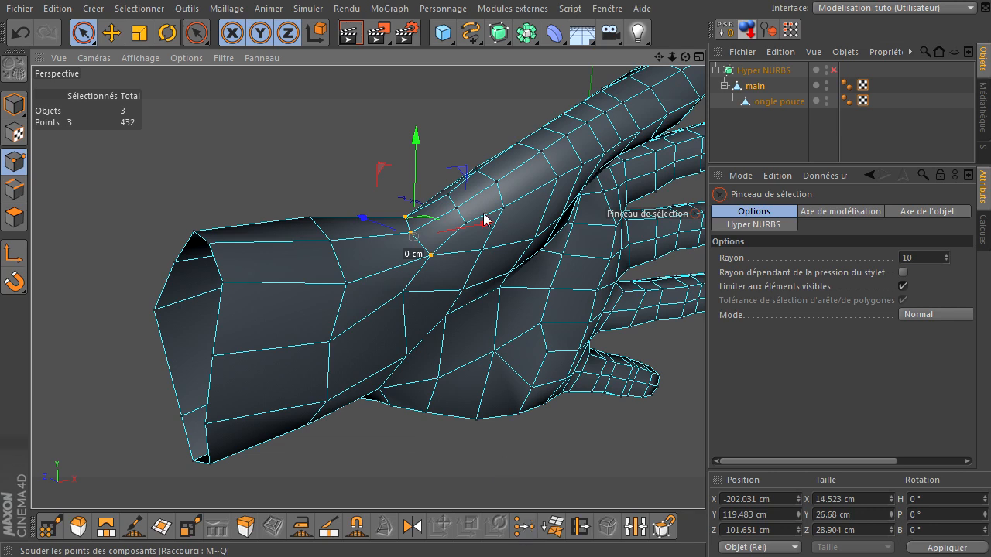
pyautogui.rightClick(445, 83)
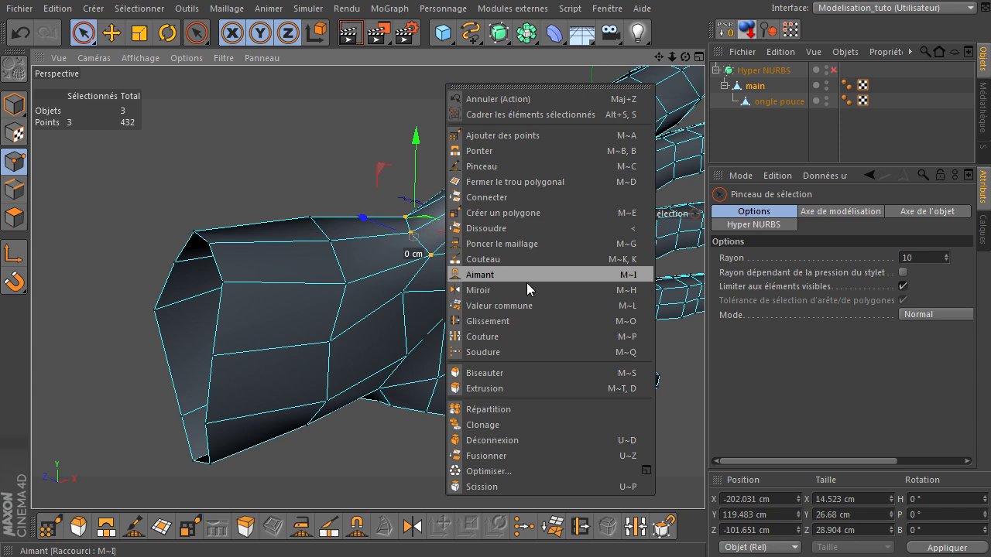
pyautogui.rightClick(670, 18)
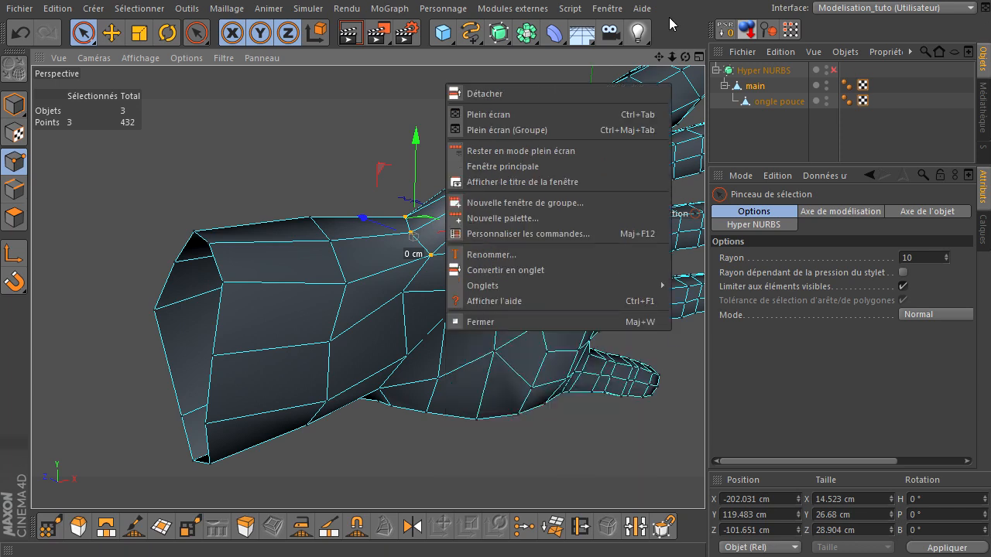
pyautogui.click(696, 72)
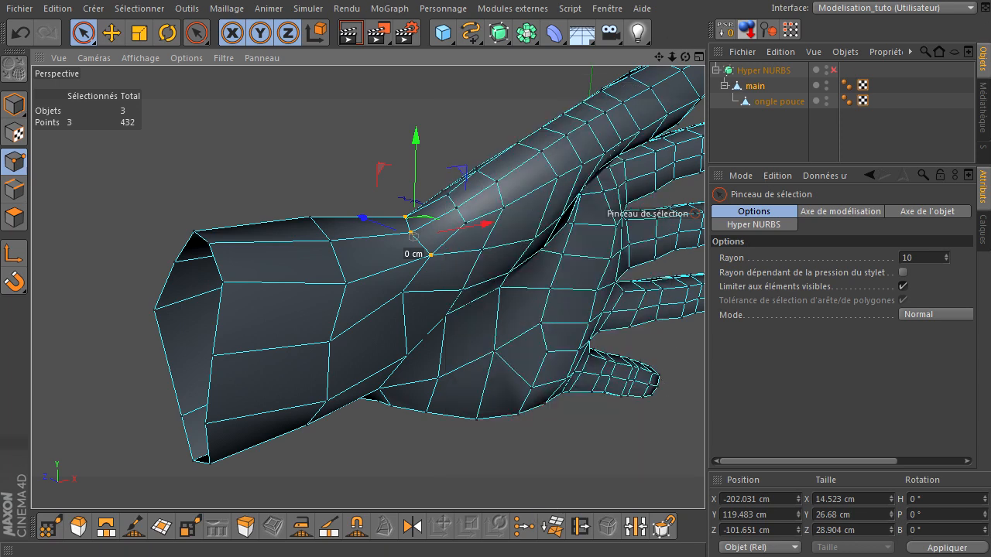
pyautogui.click(524, 526)
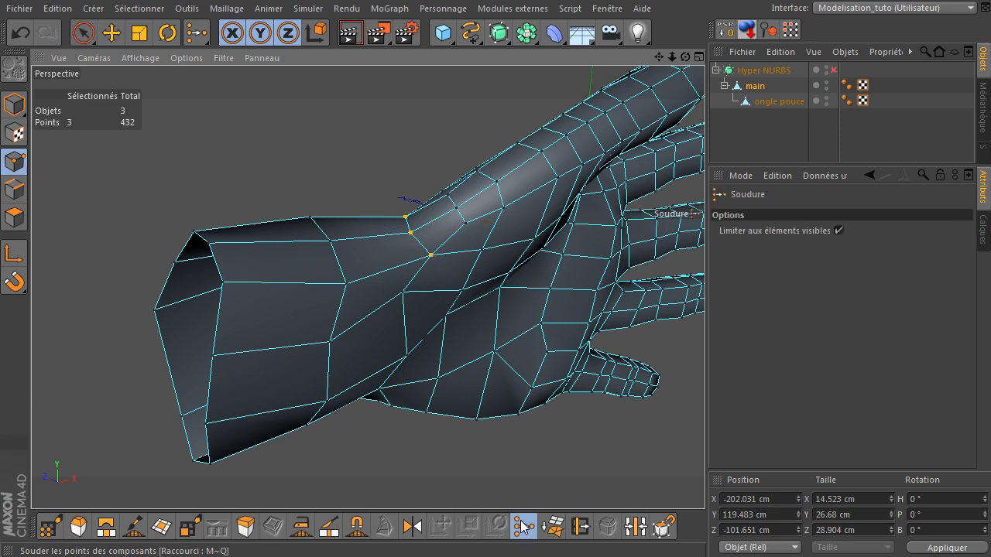
pyautogui.click(410, 232)
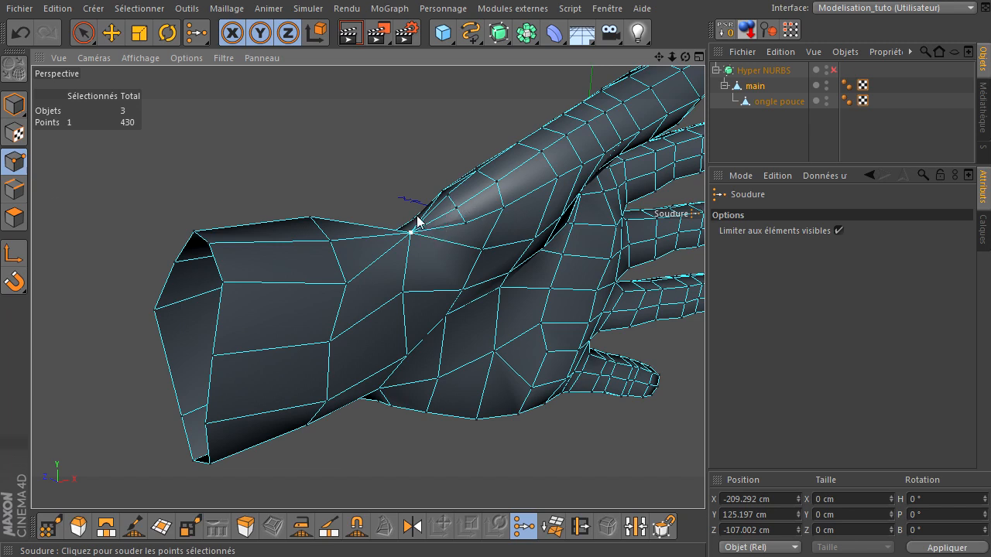
# Move the point just above the new weld, on the thumb's base, slightly upward and toward the fingers in the XY plane
pyautogui.click(83, 33)
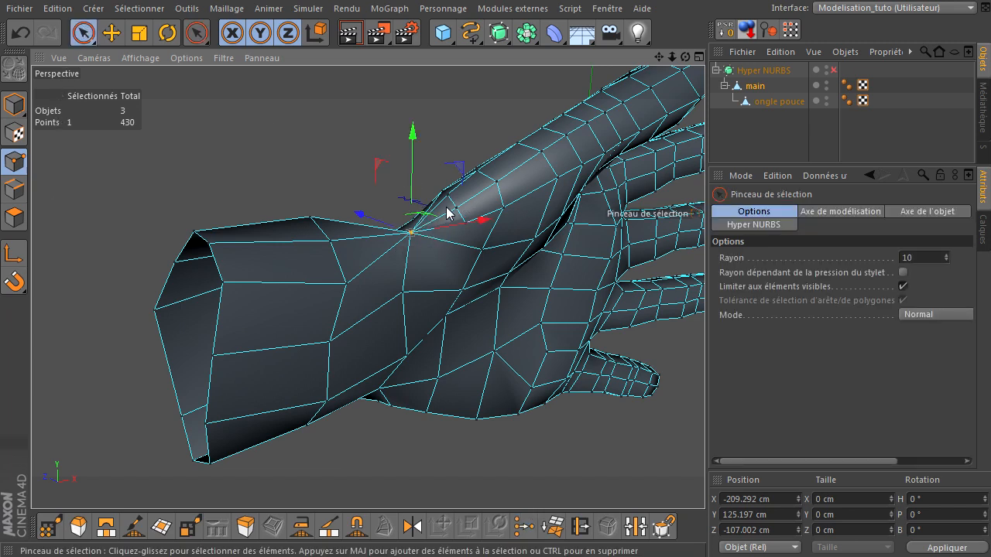
pyautogui.click(456, 205)
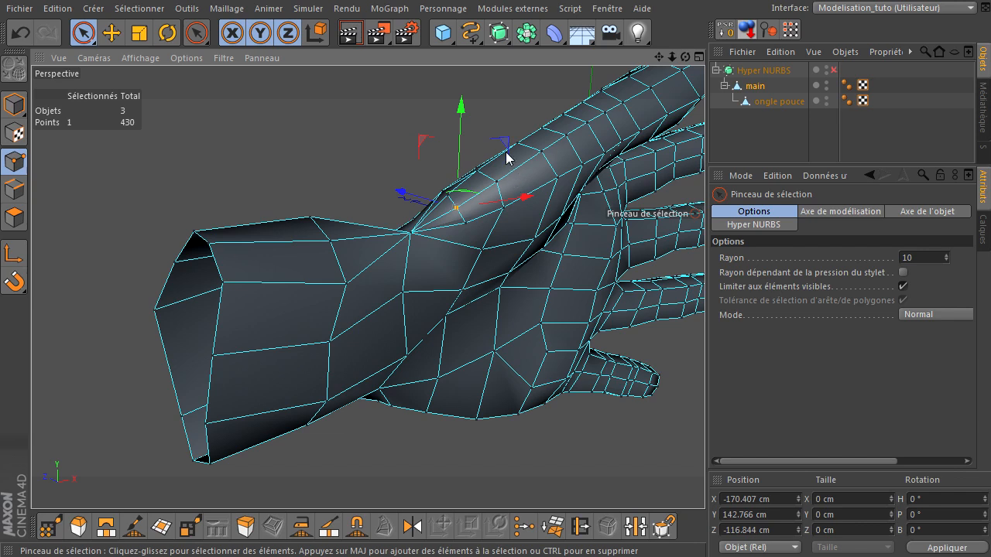
pyautogui.moveTo(506, 147); pyautogui.dragTo(516, 142)
# Dissolve the edge linking the welded wrist point to the moved point on the thumb's base
pyautogui.click(21, 193)
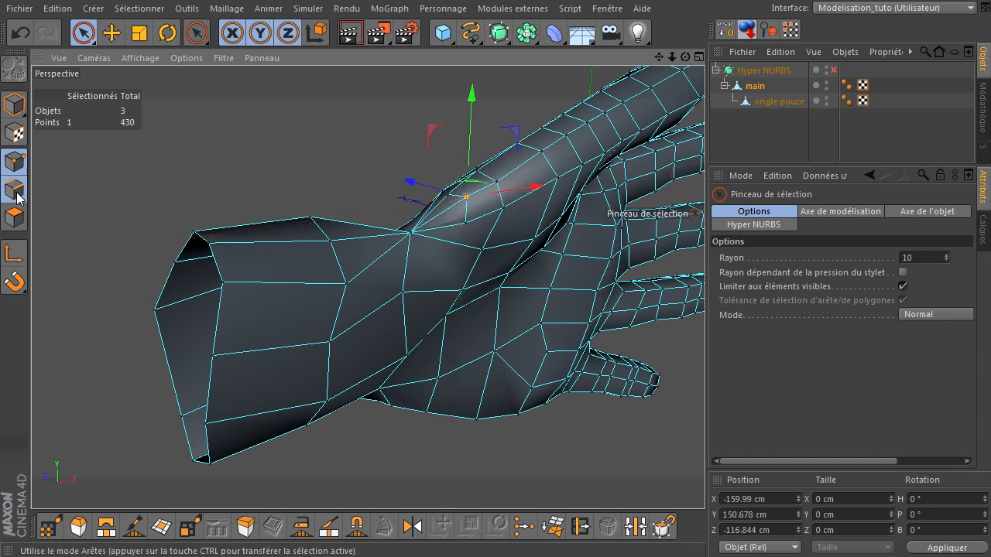
pyautogui.click(446, 218)
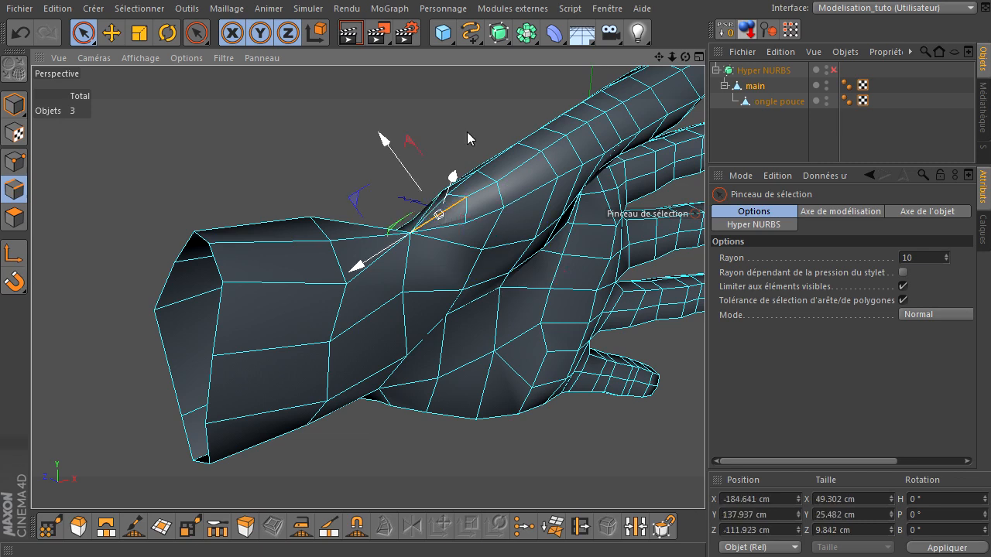
pyautogui.rightClick(462, 92)
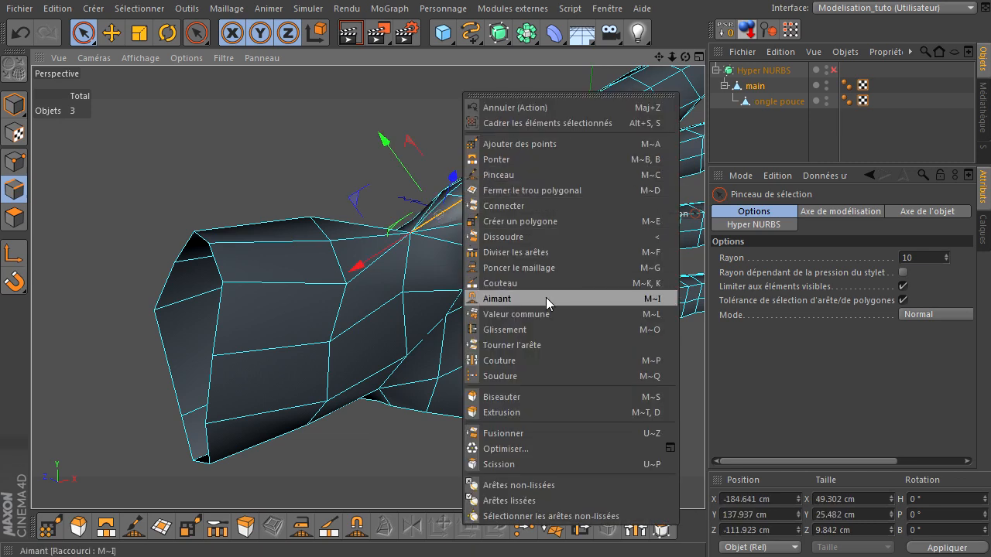
pyautogui.click(552, 235)
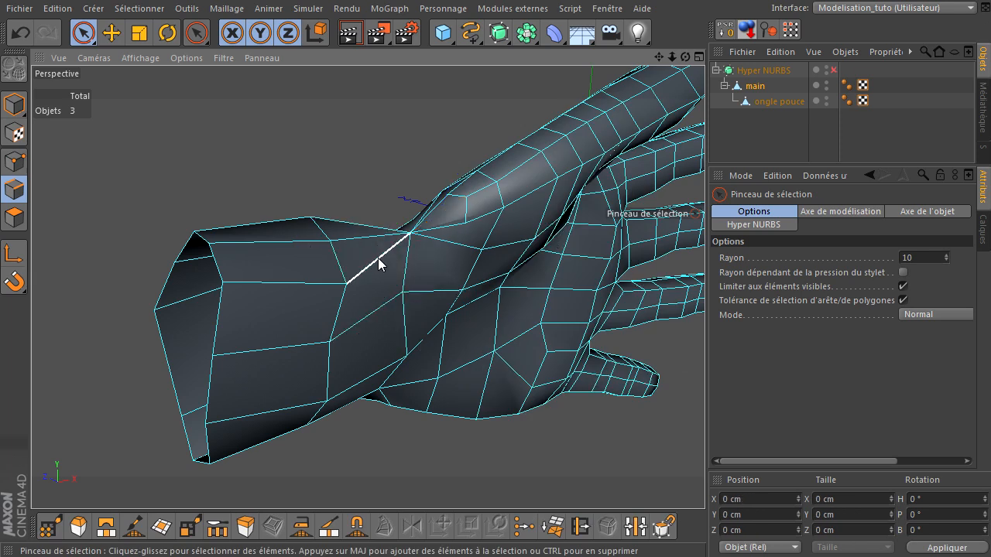
# Dissolve the two outer lengthwise edge rows running from the welded wrist point to the forearm's open end, keeping the middle row
pyautogui.click(378, 258)
pyautogui.keyDown('shift'); pyautogui.click(273, 284); pyautogui.keyUp('shift')
pyautogui.keyDown('shift'); pyautogui.click(274, 226); pyautogui.keyUp('shift')
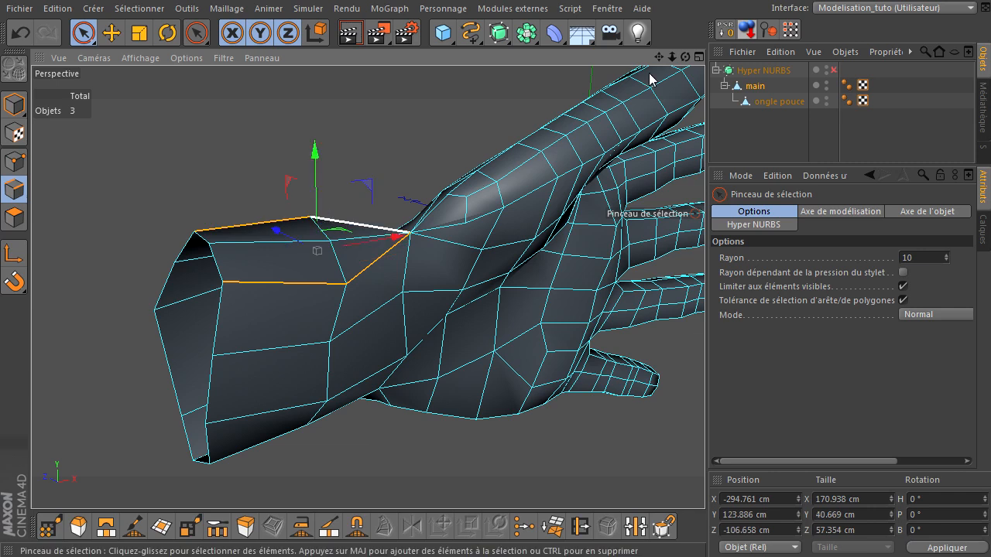
pyautogui.moveTo(686, 56); pyautogui.dragTo(681, 348)
pyautogui.rightClick(553, 110)
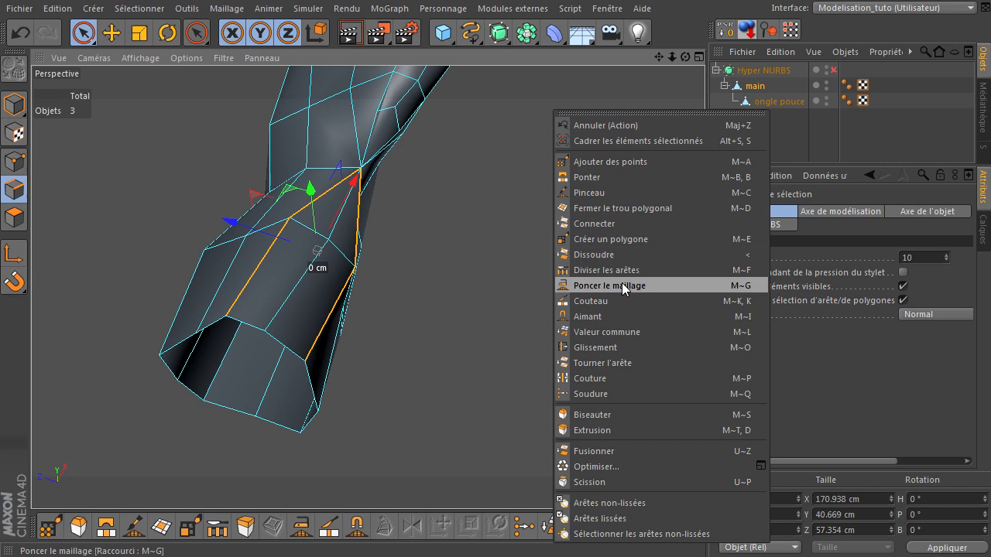
pyautogui.click(601, 257)
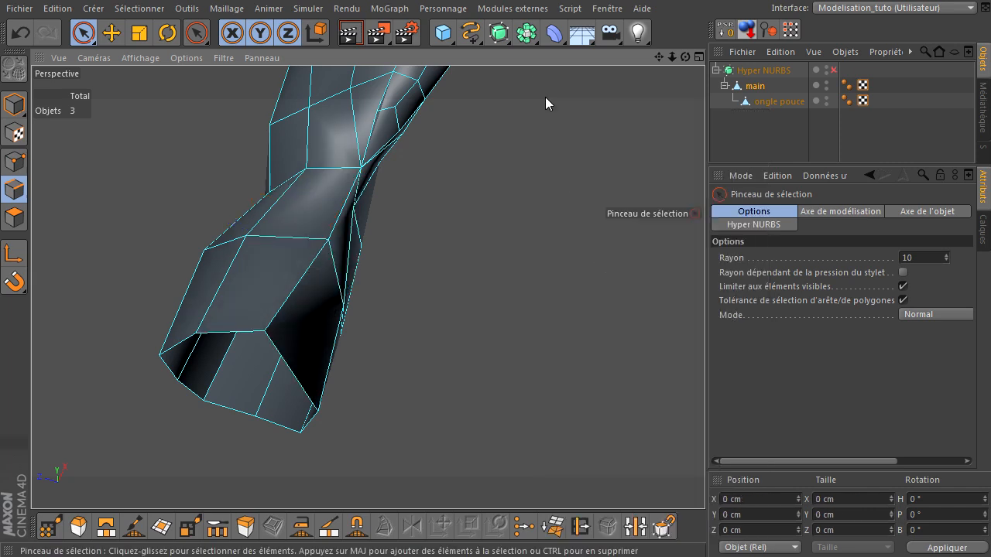
# Smooth the forearm polygons on the thumb side and toward the open end with the Pinceau brush in Lisser mode
pyautogui.moveTo(685, 57); pyautogui.dragTo(704, 380)
pyautogui.moveTo(659, 56); pyautogui.dragTo(700, 383)
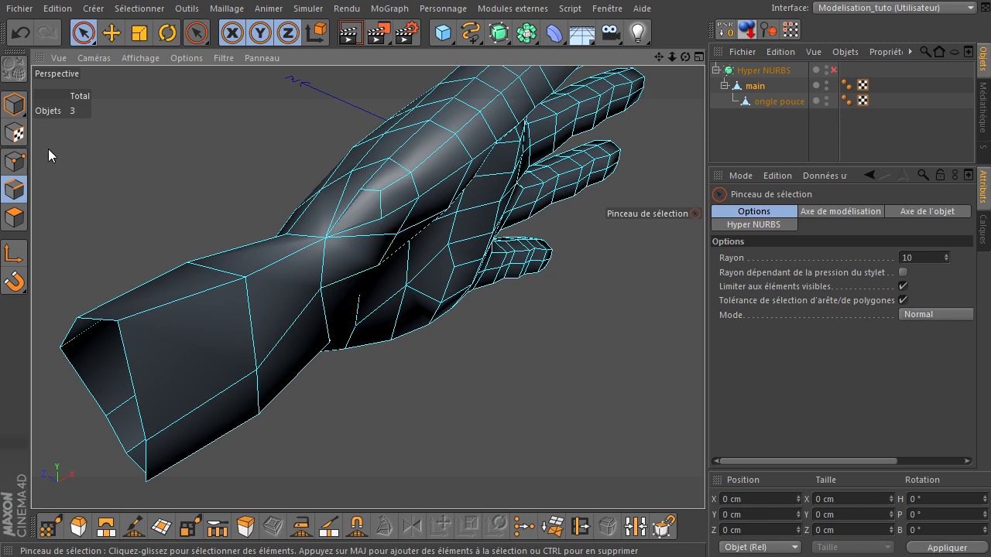
pyautogui.click(14, 161)
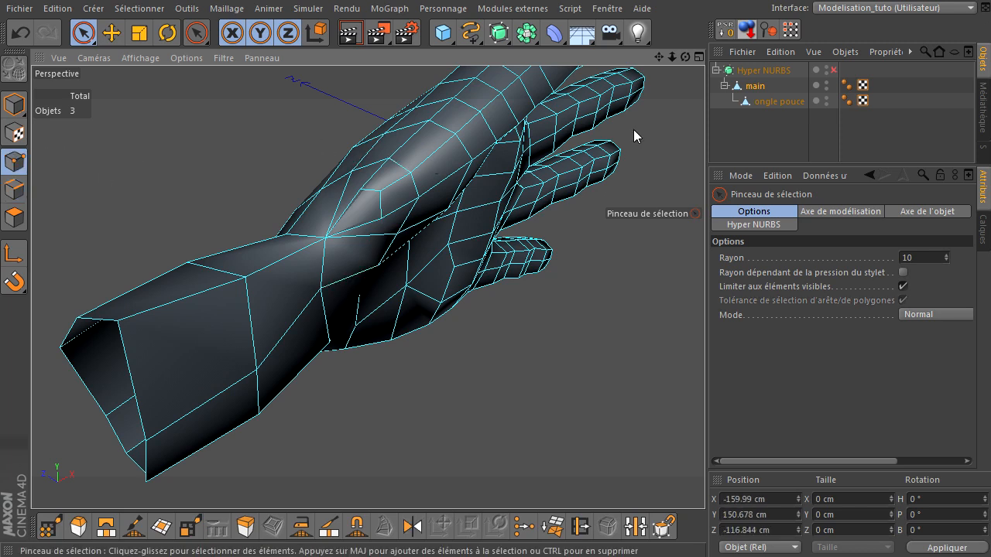
pyautogui.click(456, 359)
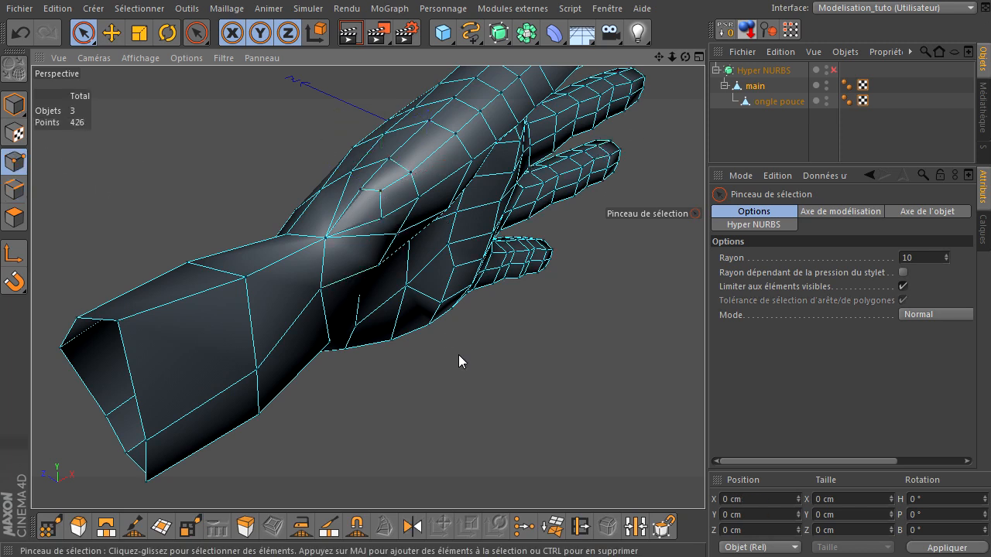
pyautogui.click(139, 528)
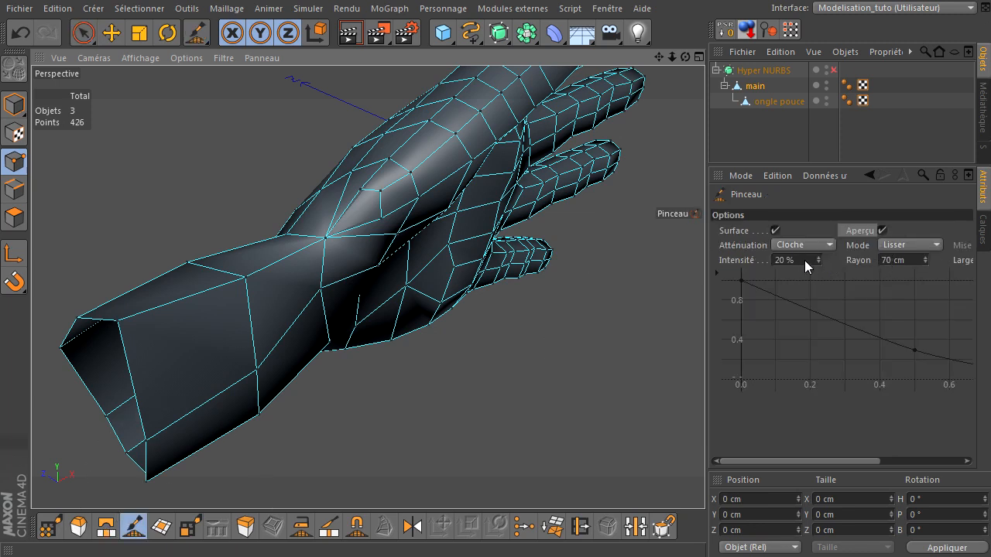
pyautogui.moveTo(677, 61)
pyautogui.mouseDown()
pyautogui.moveTo(704, 379)
pyautogui.moveTo(655, 453)
pyautogui.mouseUp()
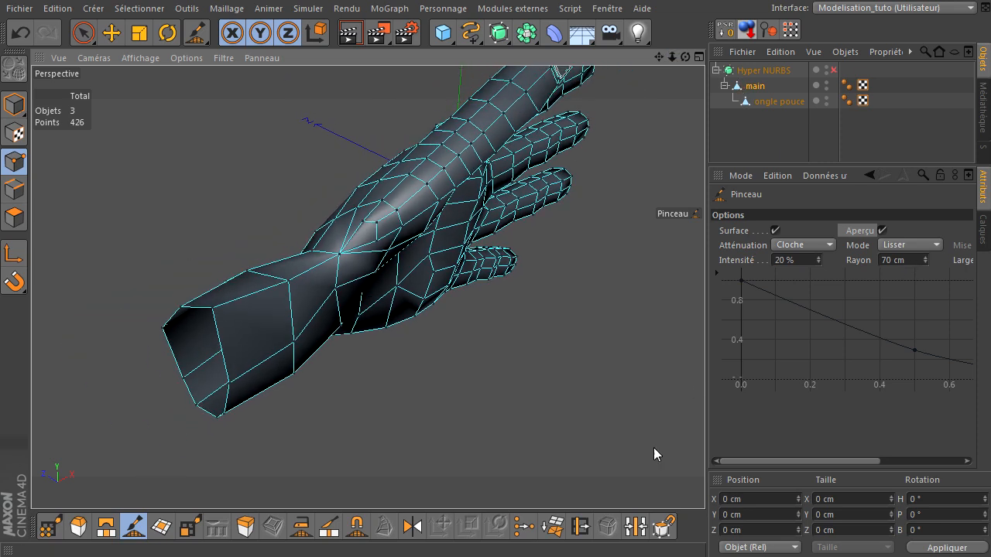
pyautogui.click(14, 217)
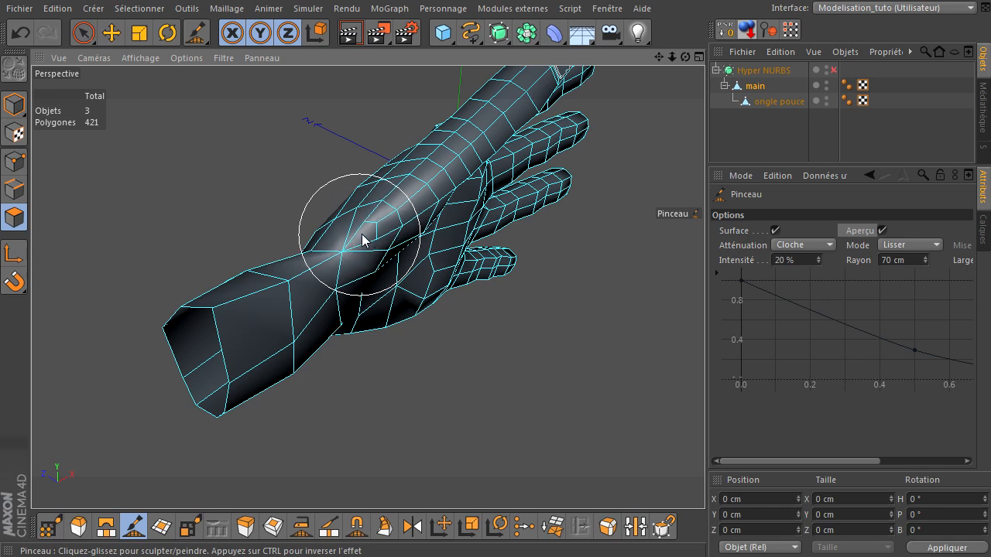
pyautogui.moveTo(240, 314)
pyautogui.mouseDown()
pyautogui.moveTo(219, 332)
pyautogui.moveTo(321, 348)
pyautogui.moveTo(283, 384)
pyautogui.moveTo(294, 379)
pyautogui.mouseUp()
pyautogui.moveTo(685, 57)
pyautogui.mouseDown()
pyautogui.moveTo(708, 386)
pyautogui.moveTo(698, 397)
pyautogui.moveTo(713, 384)
pyautogui.moveTo(704, 379)
pyautogui.mouseUp()
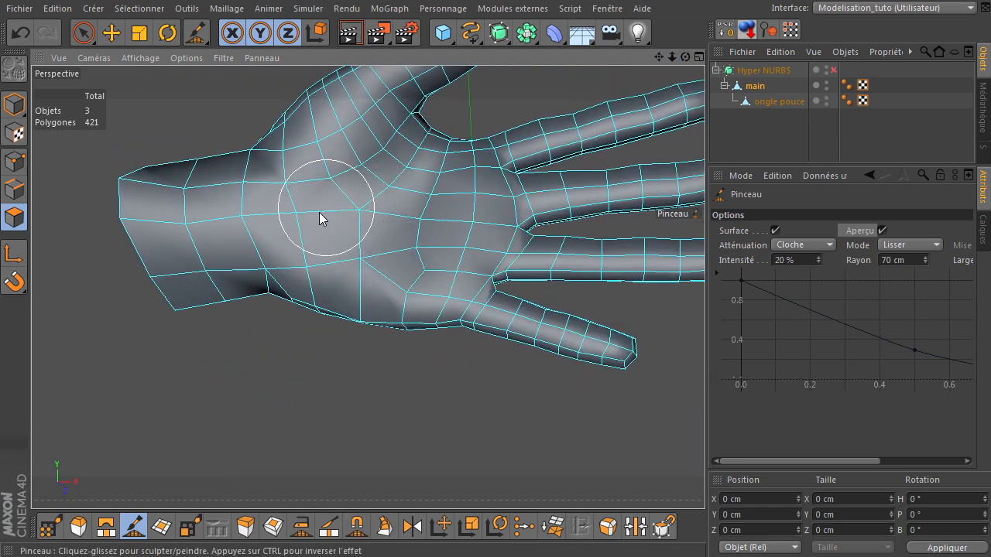
pyautogui.moveTo(181, 296)
pyautogui.mouseDown()
pyautogui.moveTo(177, 265)
pyautogui.moveTo(226, 207)
pyautogui.moveTo(130, 237)
pyautogui.moveTo(158, 260)
pyautogui.mouseUp()
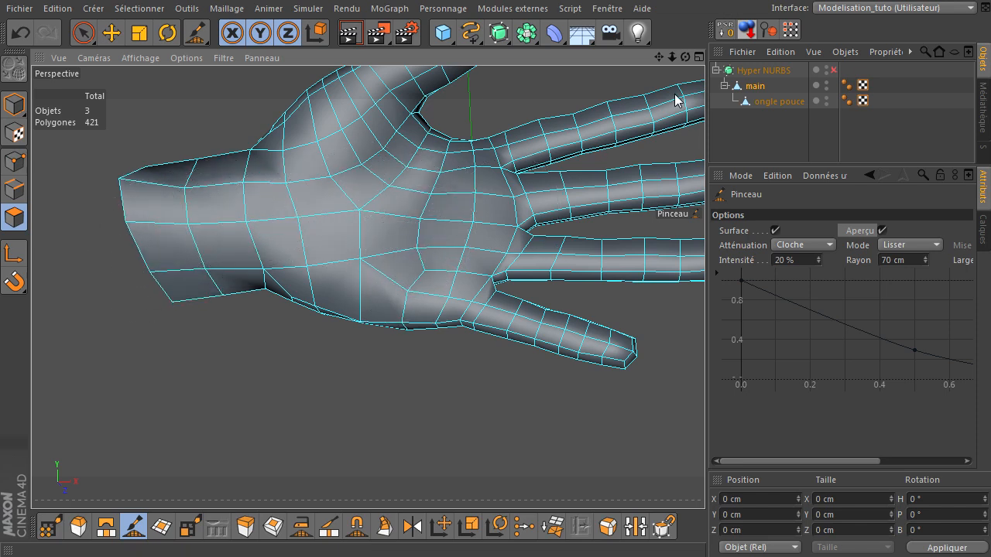
# Smooth the polygons on the opposite face of the forearm and wrist with the same Lisser brush
pyautogui.moveTo(685, 56); pyautogui.dragTo(704, 379)
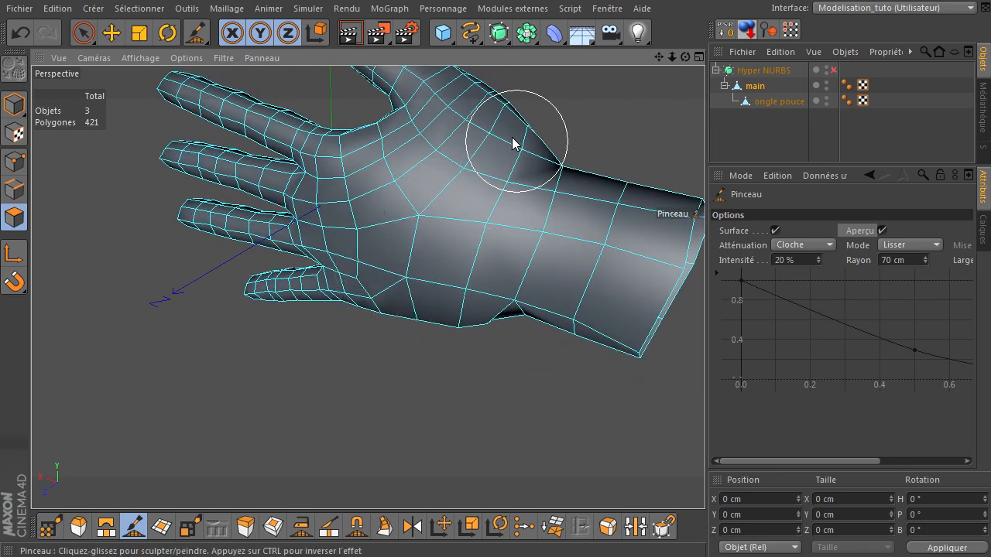
pyautogui.moveTo(619, 331); pyautogui.dragTo(506, 327)
pyautogui.moveTo(689, 59)
pyautogui.mouseDown()
pyautogui.moveTo(712, 400)
pyautogui.moveTo(604, 83)
pyautogui.mouseUp()
pyautogui.moveTo(465, 252)
pyautogui.mouseDown()
pyautogui.moveTo(467, 232)
pyautogui.moveTo(476, 246)
pyautogui.moveTo(518, 212)
pyautogui.moveTo(520, 227)
pyautogui.mouseUp()
pyautogui.moveTo(686, 57); pyautogui.dragTo(704, 382)
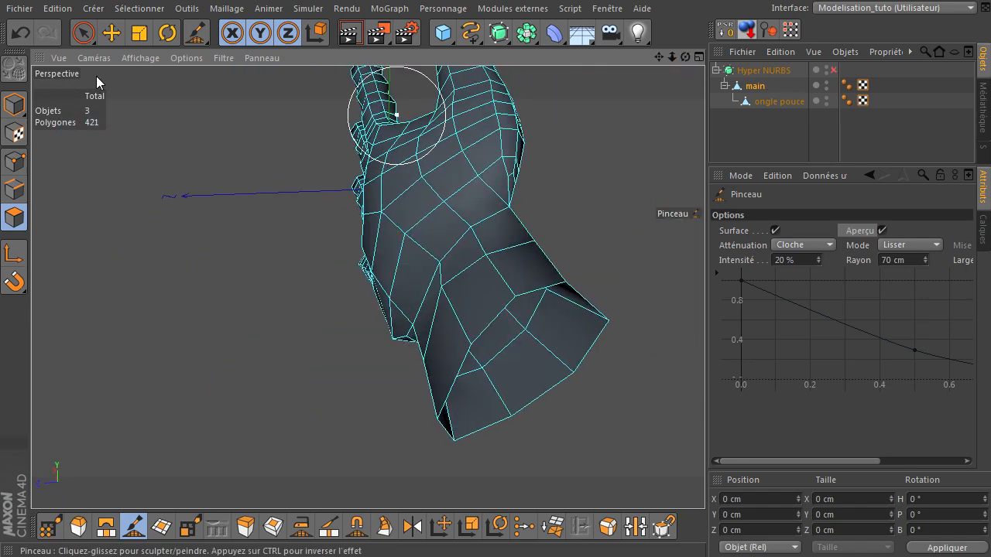
# Select the border edges all around the forearm's open end and clear the selection after checking it from the side
pyautogui.click(83, 33)
pyautogui.click(21, 197)
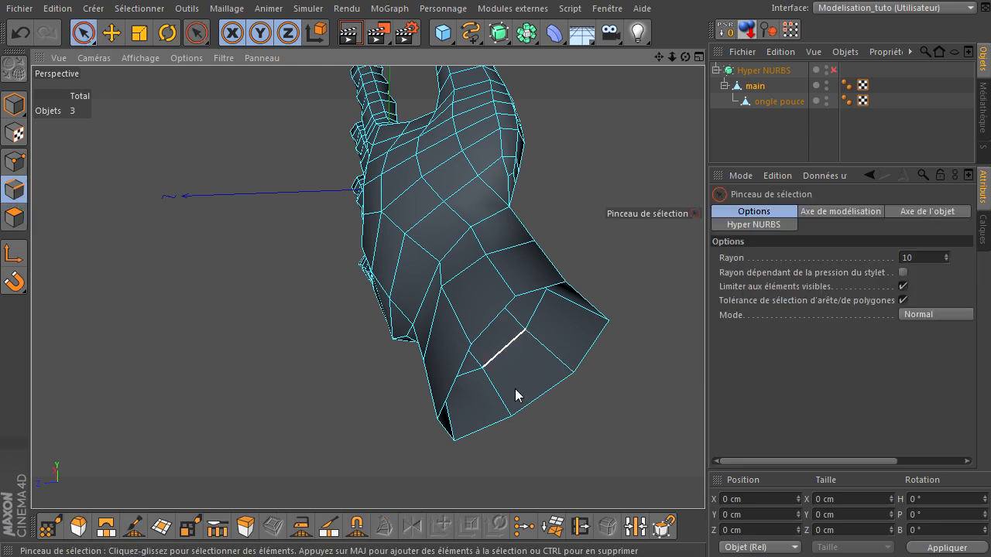
pyautogui.click(533, 401)
pyautogui.keyDown('shift'); pyautogui.click(595, 348); pyautogui.keyUp('shift')
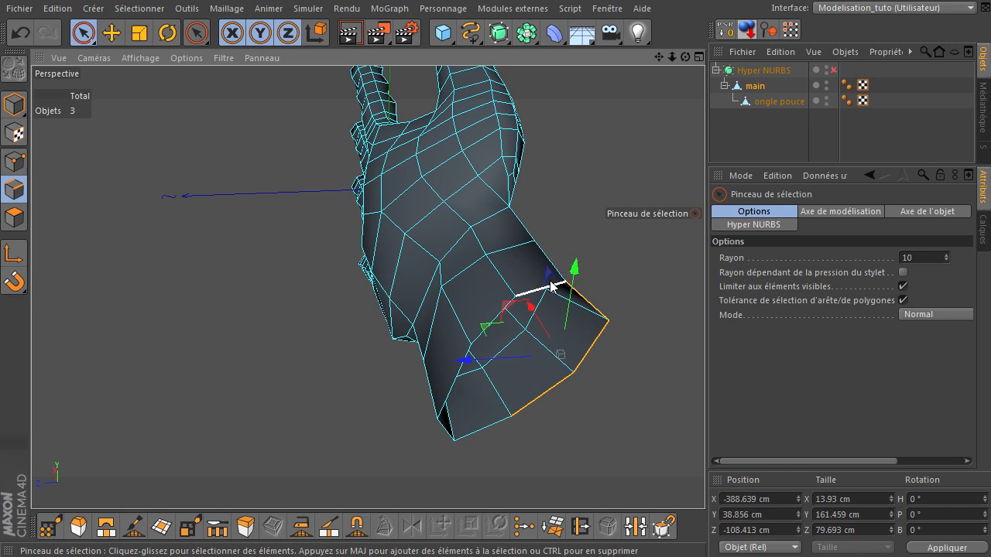
pyautogui.keyDown('shift'); pyautogui.click(561, 285); pyautogui.keyUp('shift')
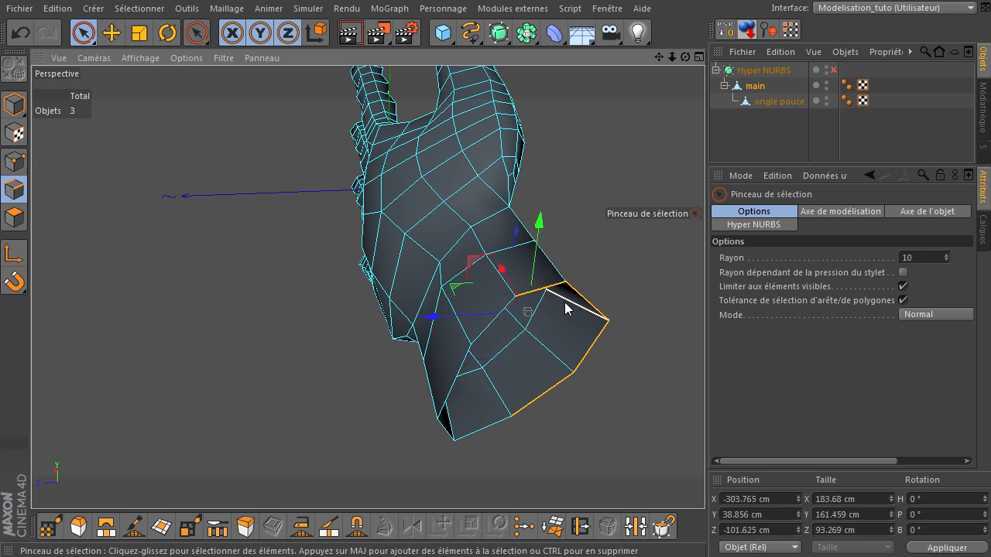
pyautogui.keyDown('shift'); pyautogui.click(491, 320); pyautogui.keyUp('shift')
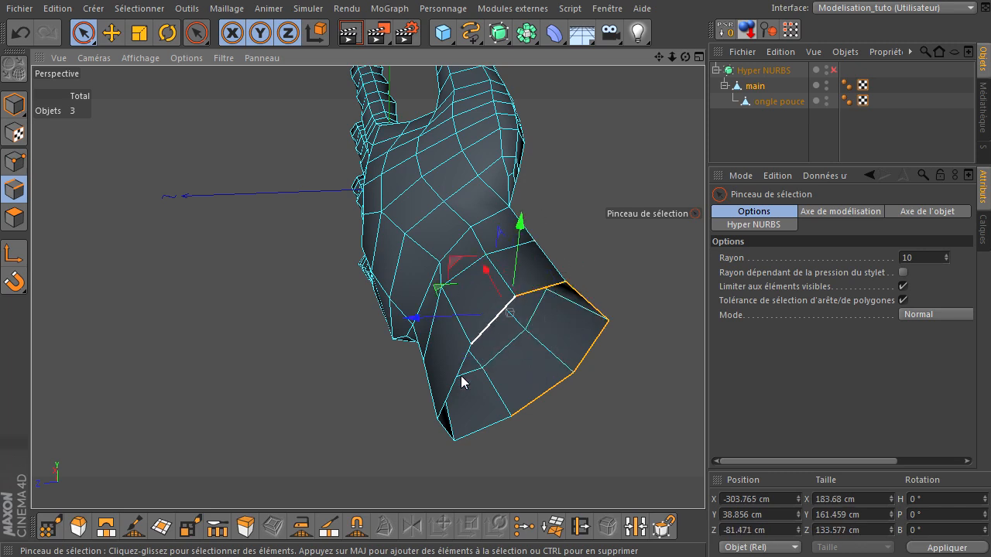
pyautogui.keyDown('shift'); pyautogui.click(457, 396); pyautogui.keyUp('shift')
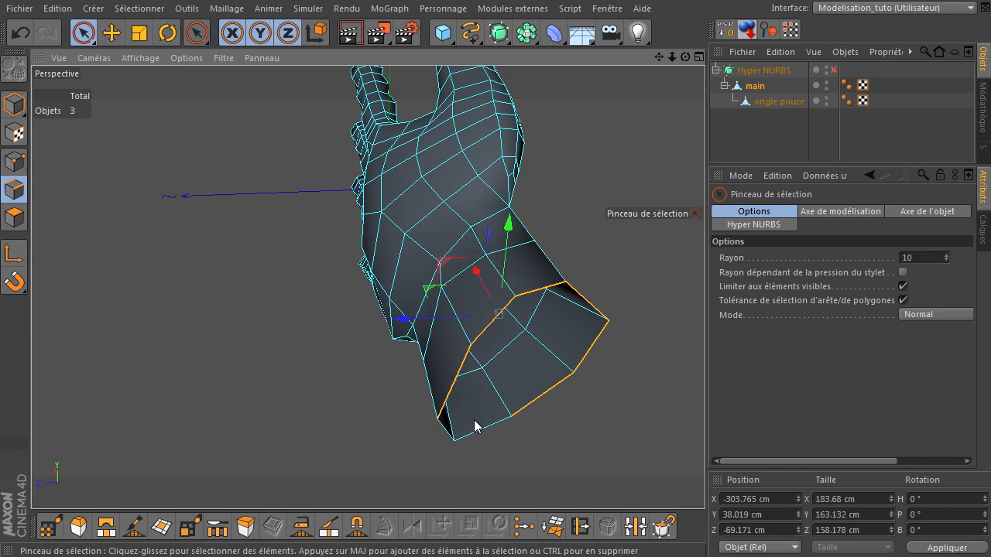
pyautogui.keyDown('shift'); pyautogui.click(473, 430); pyautogui.keyUp('shift')
pyautogui.keyDown('shift'); pyautogui.click(444, 430); pyautogui.keyUp('shift')
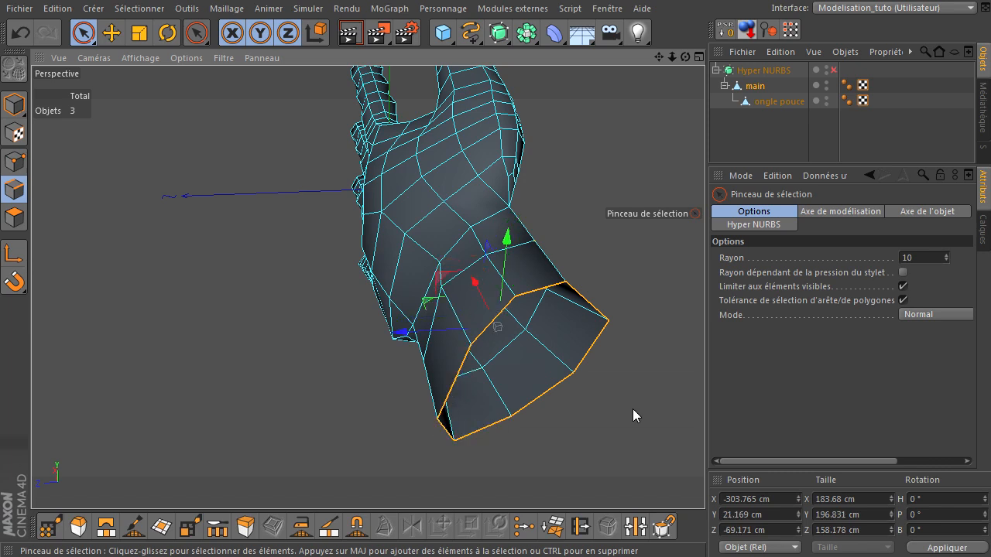
pyautogui.moveTo(685, 57); pyautogui.dragTo(704, 379)
pyautogui.keyDown('ctrl'); pyautogui.click(504, 299); pyautogui.keyUp('ctrl')
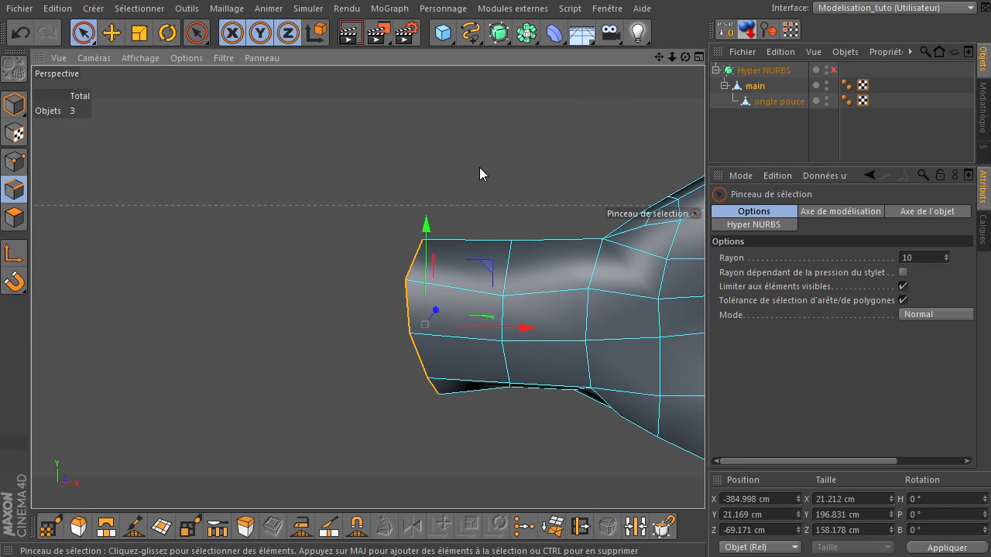
pyautogui.hotkey('ctrl', 'shift', 'a')
# Preview the hand with Hyper NURBS smoothing enabled, disable it again and reselect the main object
pyautogui.moveTo(657, 56); pyautogui.dragTo(729, 387)
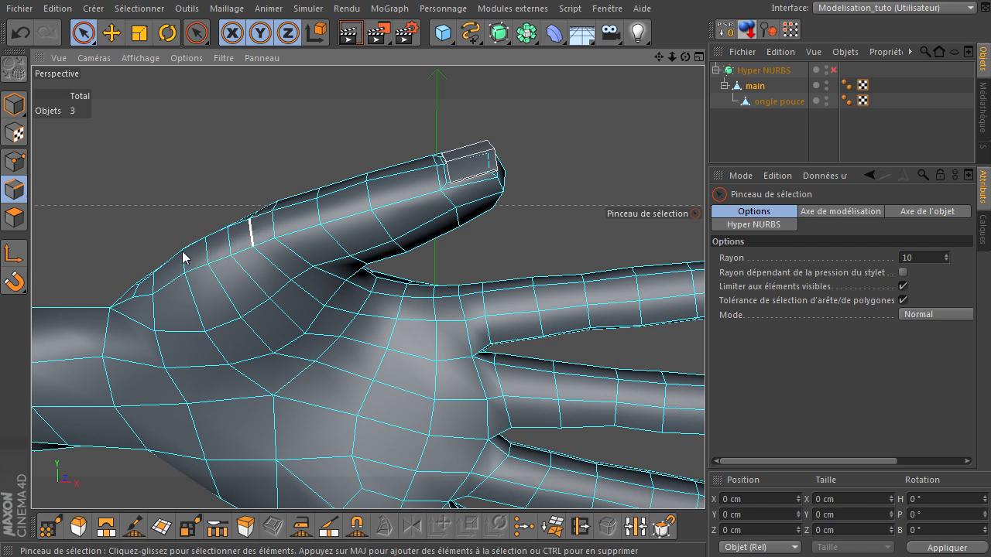
pyautogui.click(834, 70)
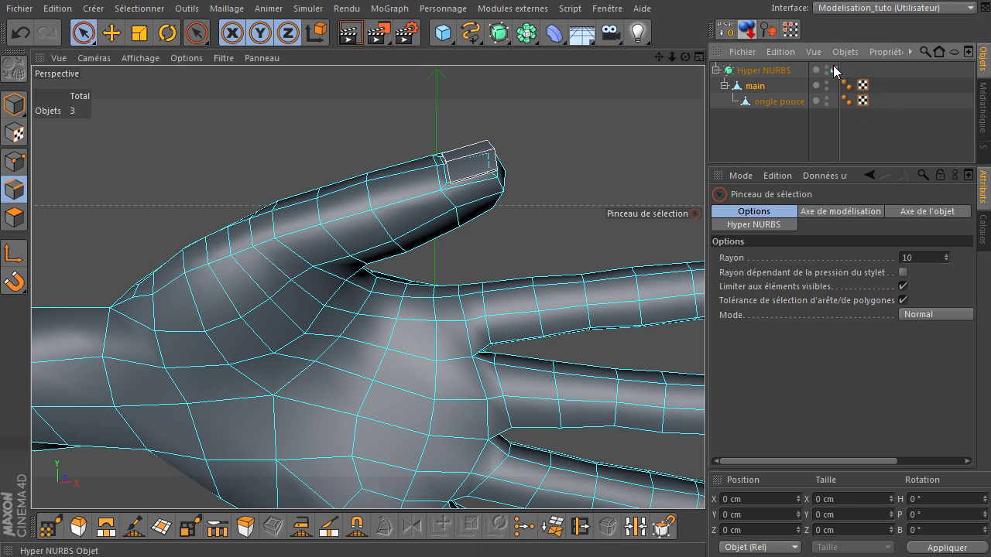
pyautogui.click(744, 127)
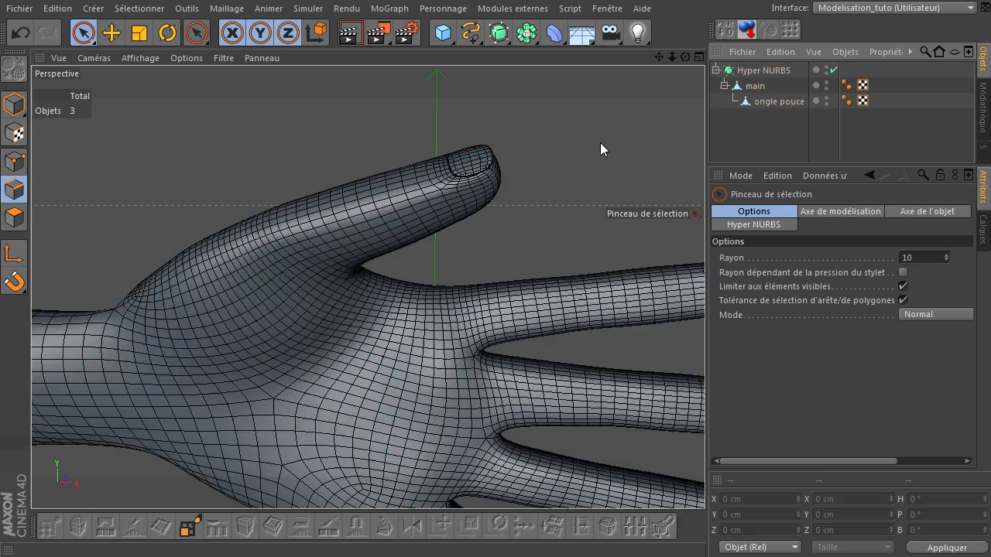
pyautogui.click(833, 70)
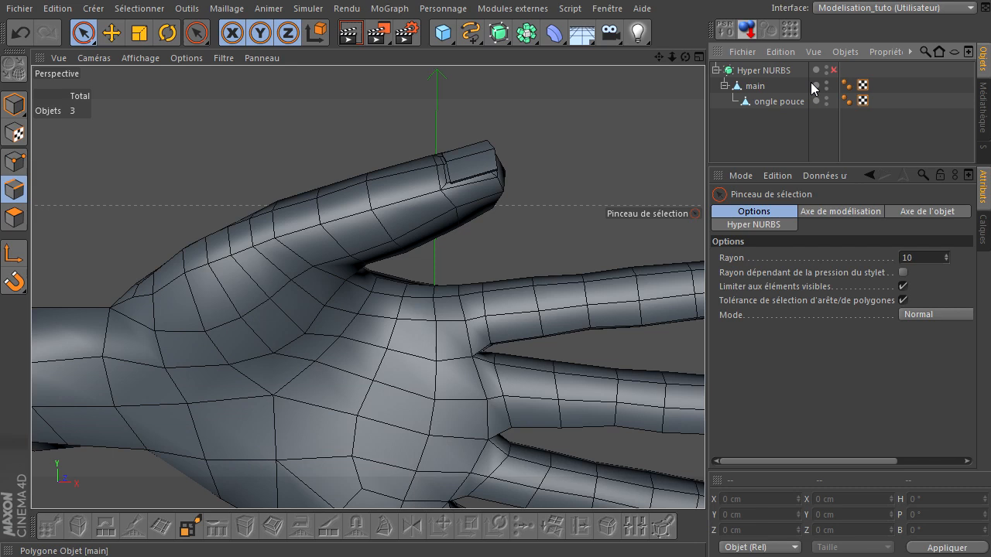
pyautogui.click(755, 86)
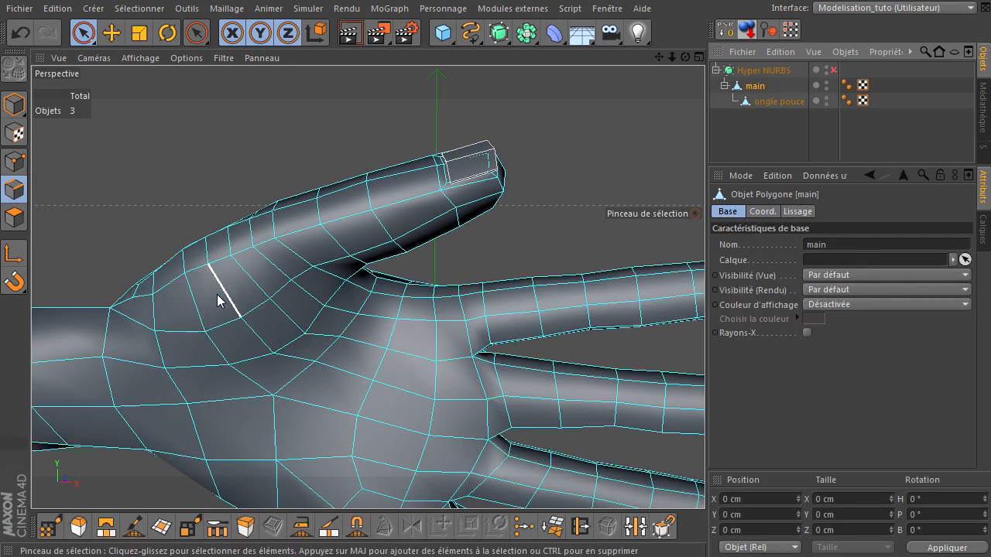
# Try to weld three neighbouring points behind the index finger on the back of the hand into the middle one, and undo it
pyautogui.scroll(-2, 238, 331)
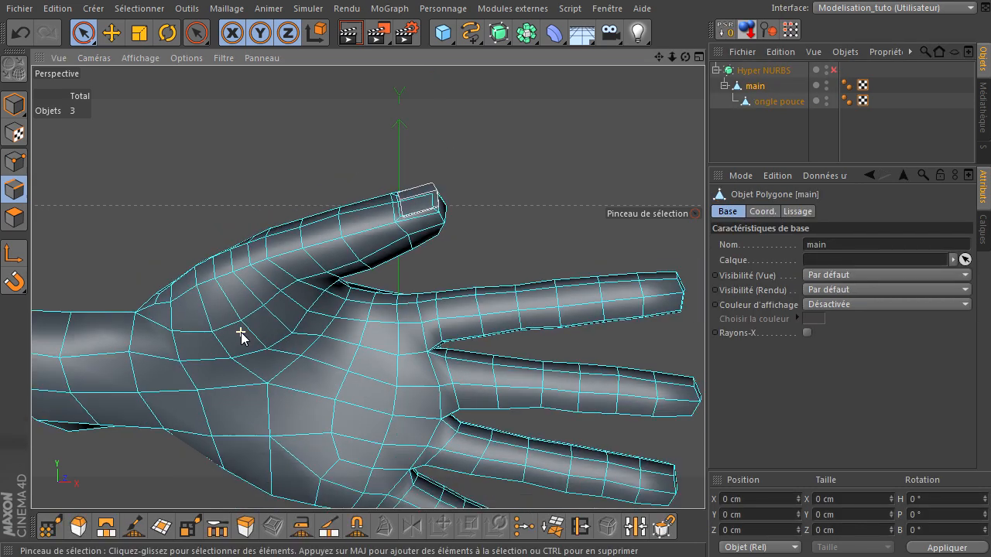
pyautogui.moveTo(658, 58); pyautogui.dragTo(704, 379)
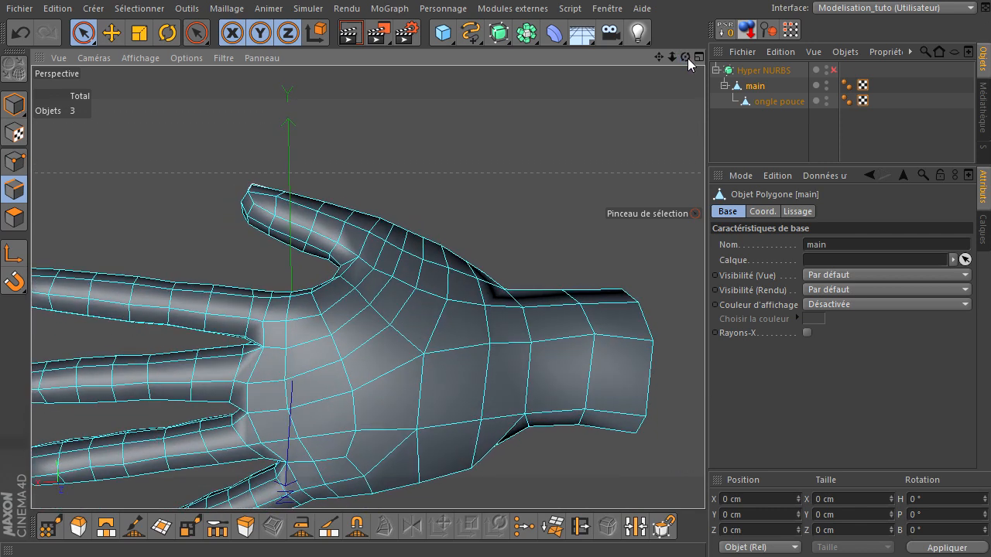
pyautogui.click(14, 161)
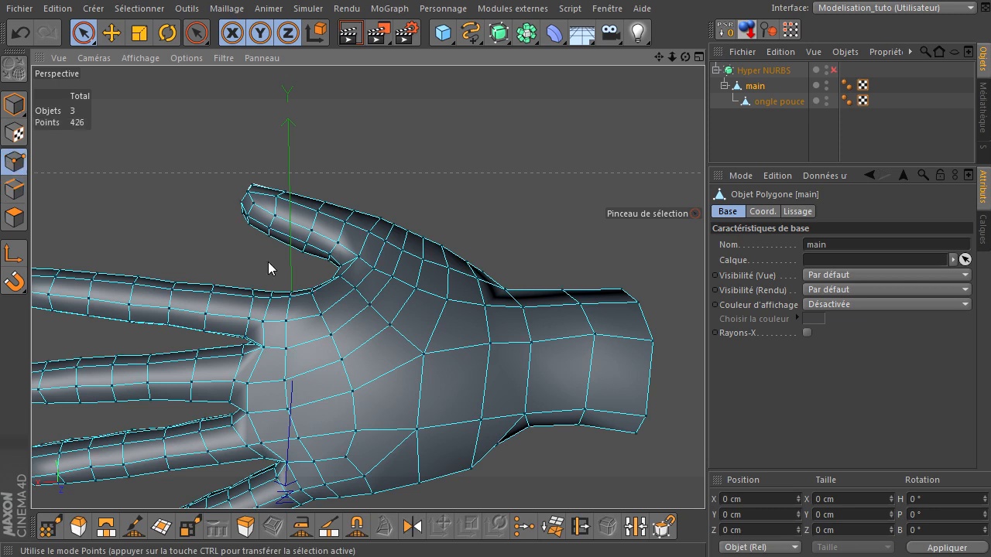
pyautogui.click(320, 315)
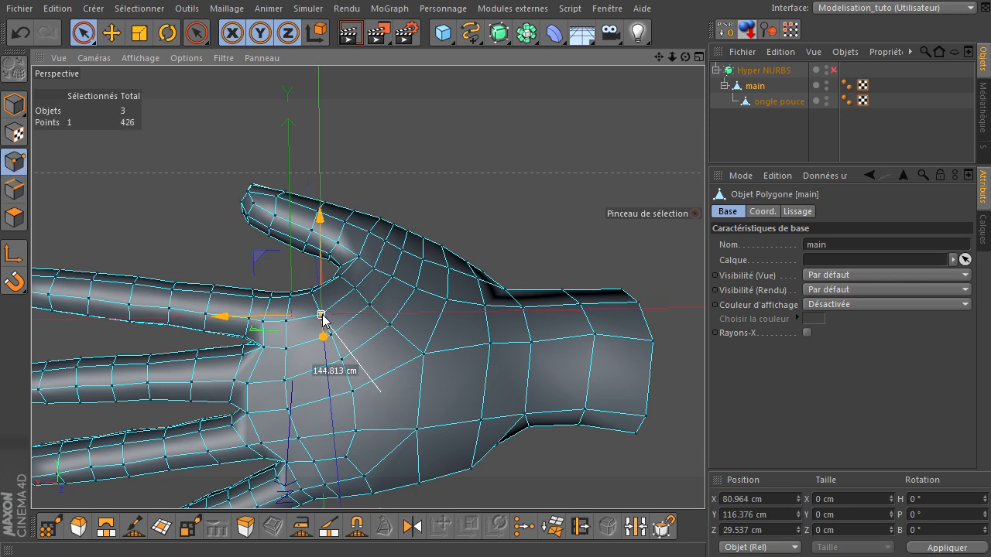
pyautogui.keyDown('shift'); pyautogui.click(341, 361); pyautogui.keyUp('shift')
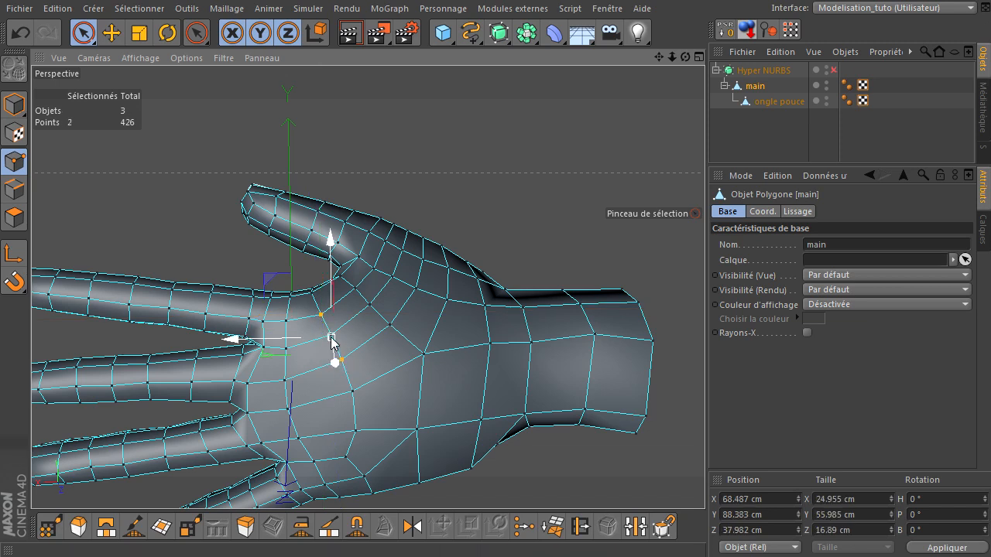
pyautogui.keyDown('shift'); pyautogui.click(334, 338); pyautogui.keyUp('shift')
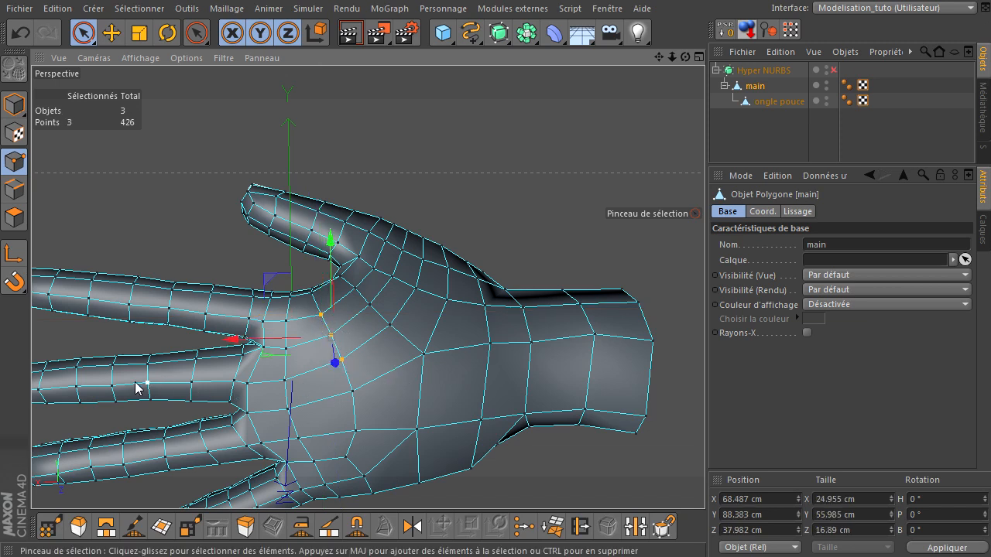
pyautogui.moveTo(711, 381); pyautogui.dragTo(704, 382)
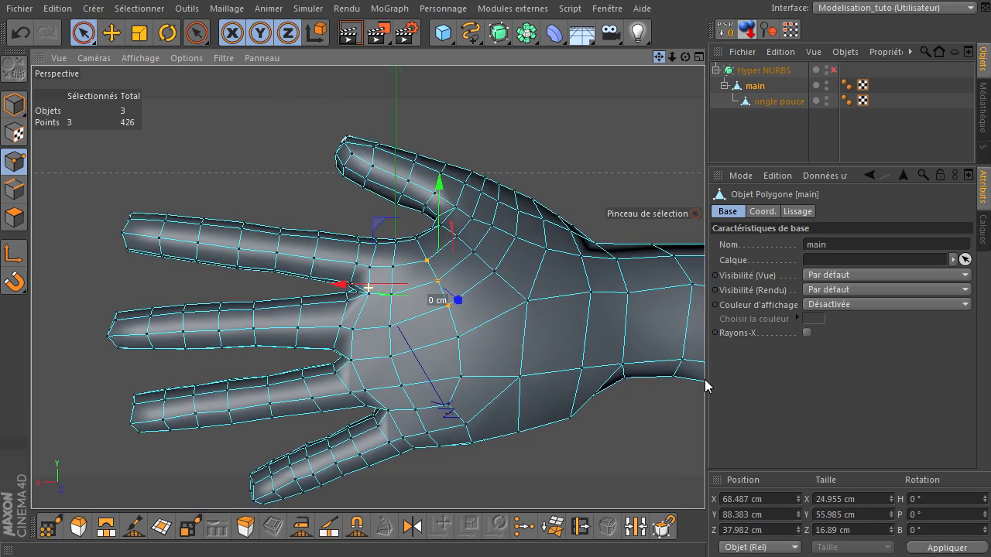
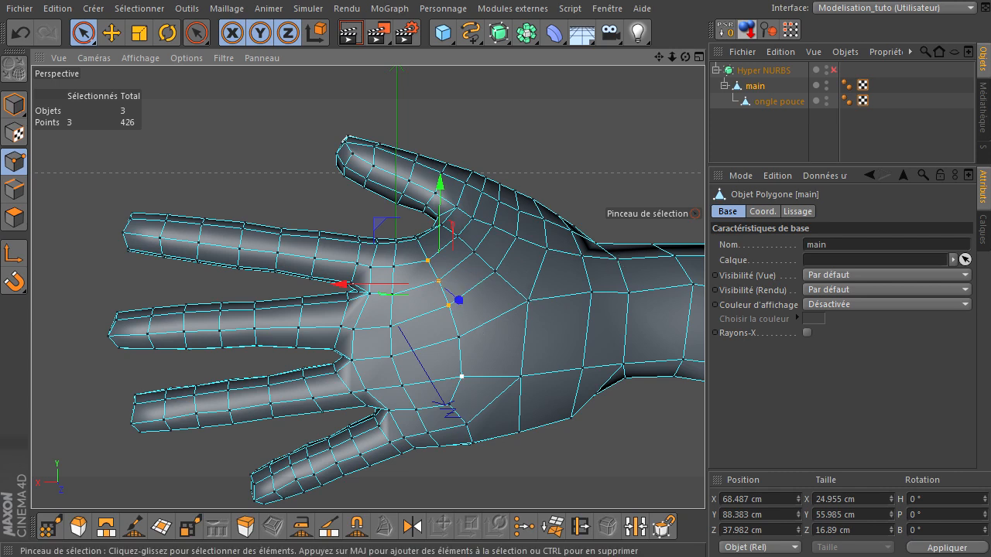
pyautogui.click(520, 528)
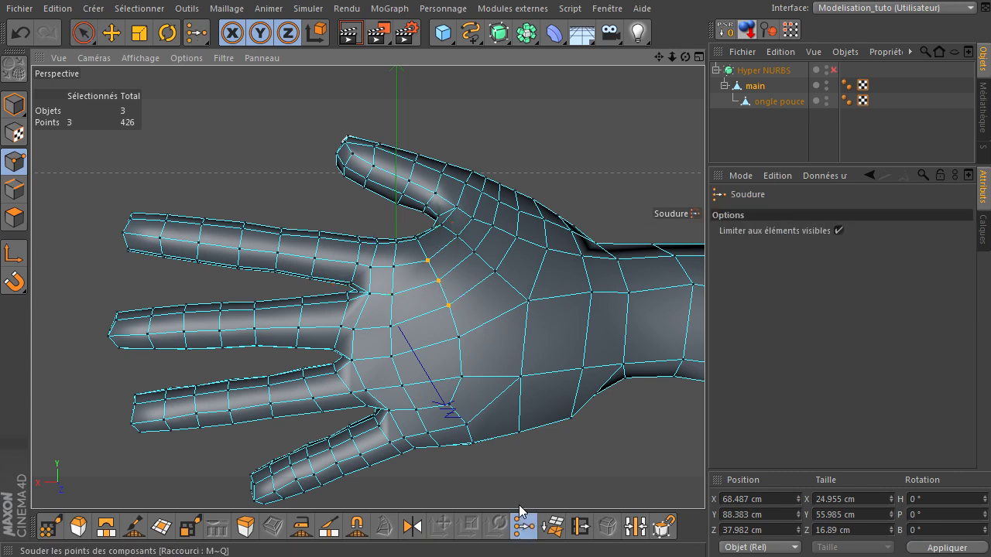
pyautogui.click(438, 282)
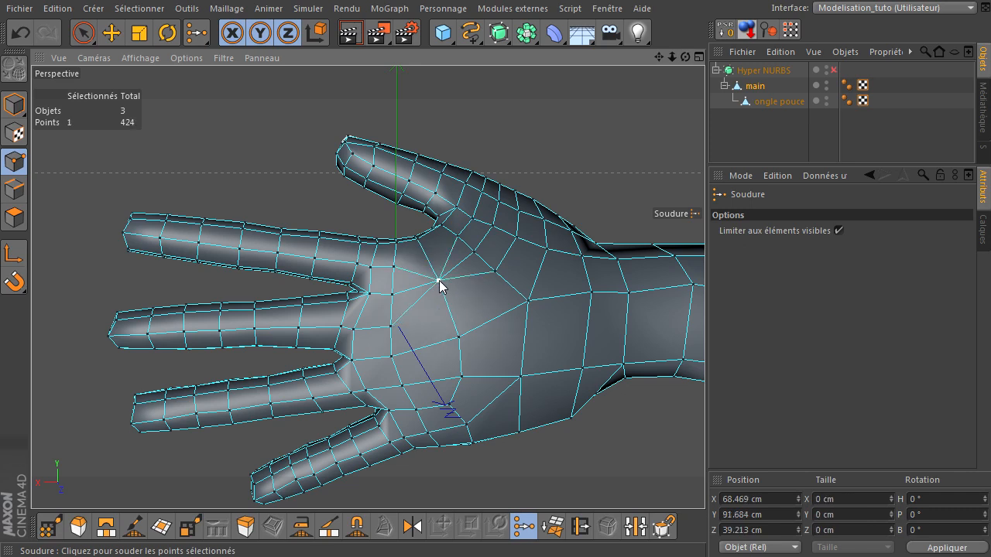
pyautogui.click(83, 33)
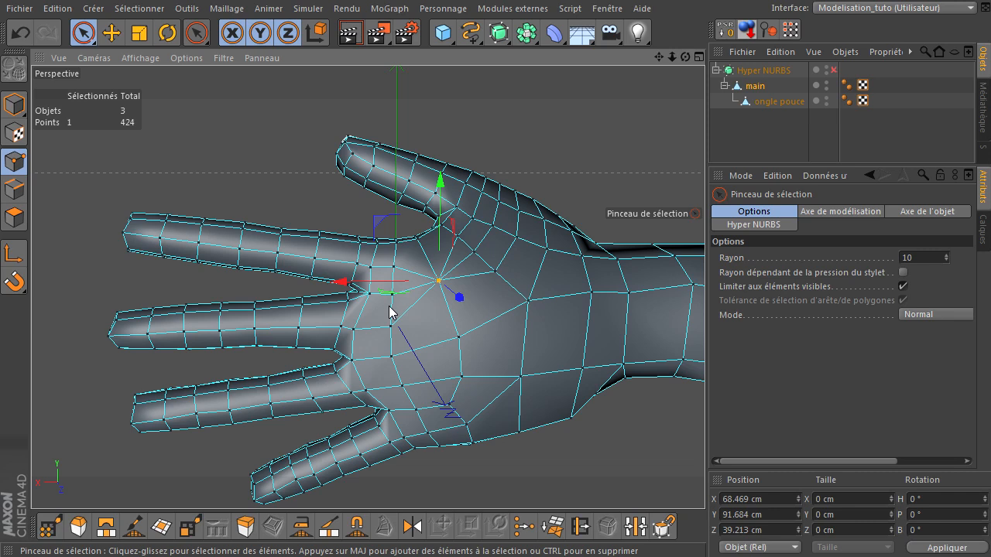
pyautogui.click(19, 34)
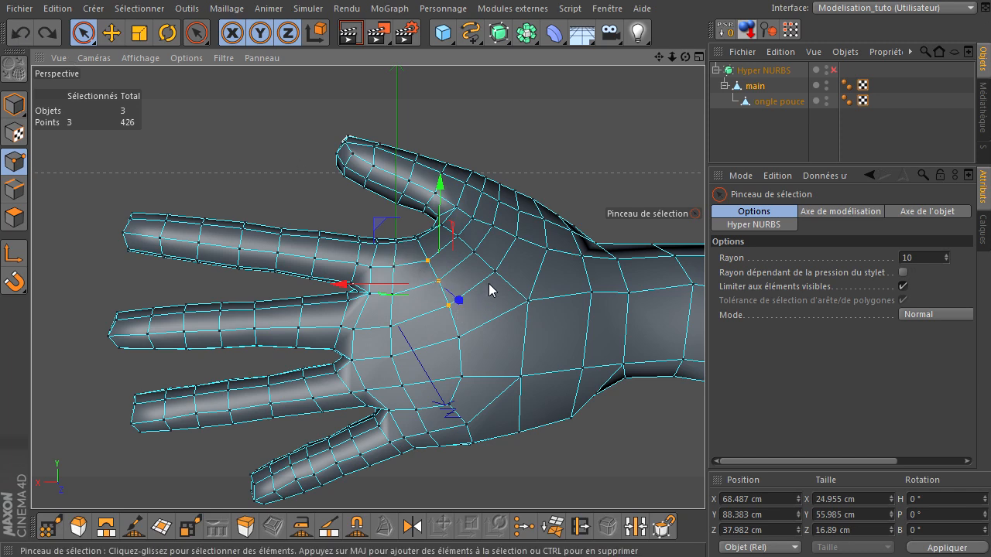
# Weld the three diagonally aligned points at the thumb's base on the back of the hand into the middle one
pyautogui.click(457, 242)
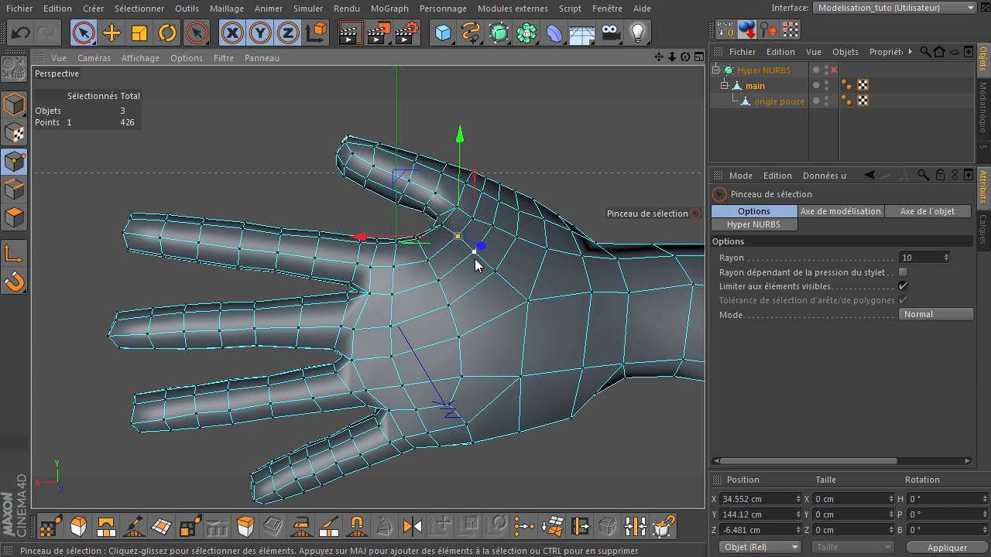
pyautogui.keyDown('shift'); pyautogui.click(496, 272); pyautogui.keyUp('shift')
pyautogui.keyDown('shift'); pyautogui.click(475, 254); pyautogui.keyUp('shift')
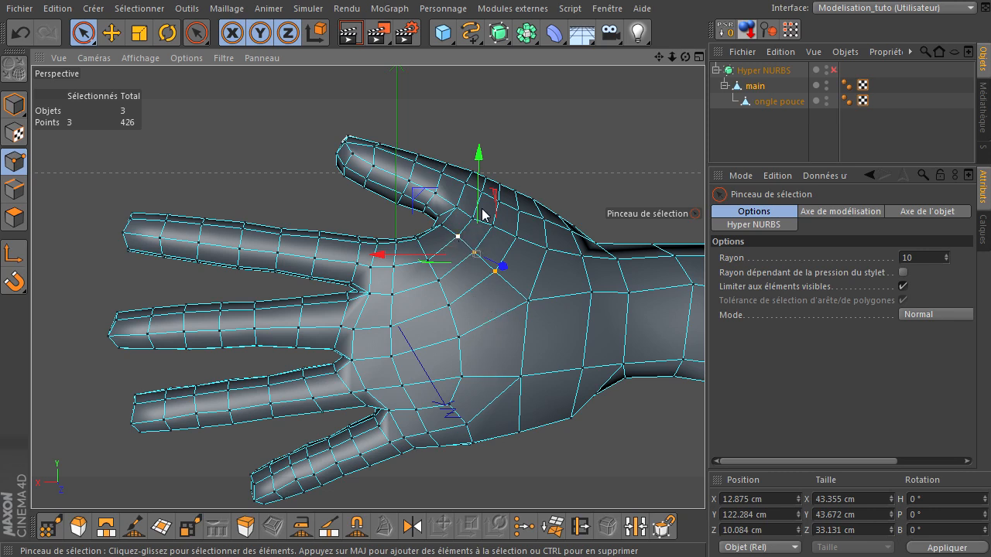
pyautogui.click(524, 526)
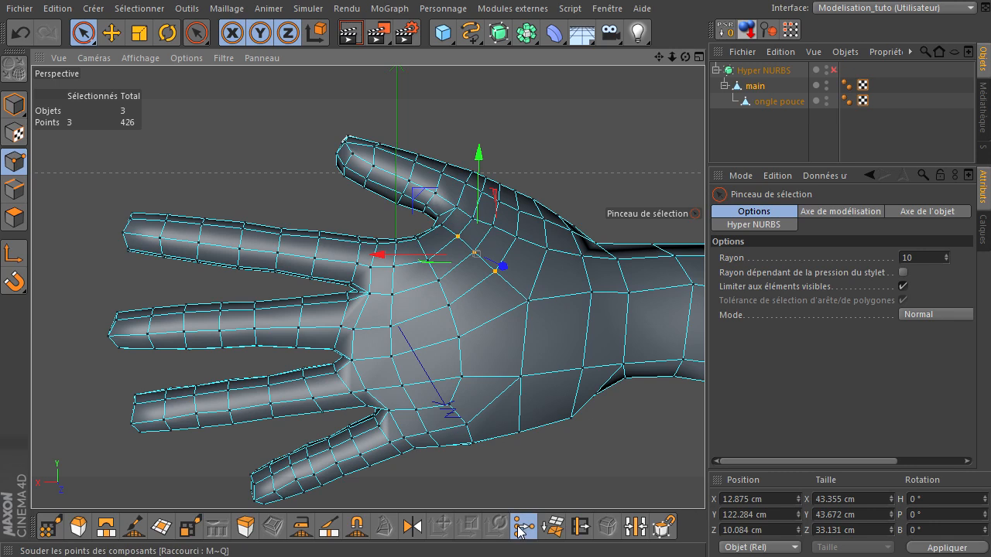
pyautogui.click(474, 253)
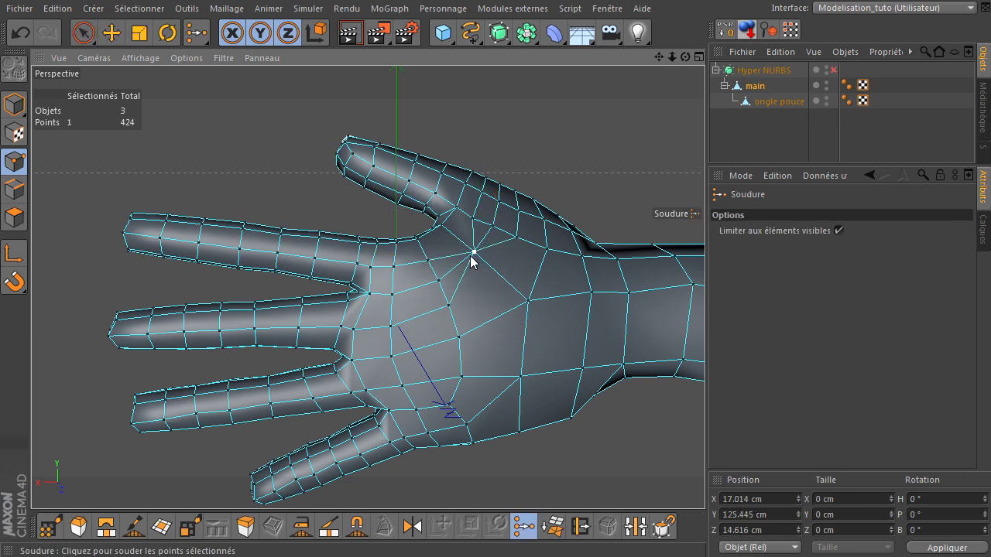
# Move the neighbouring point behind the index finger toward the fingers and slightly down, to about X 81 cm and Y 84 cm
pyautogui.click(82, 34)
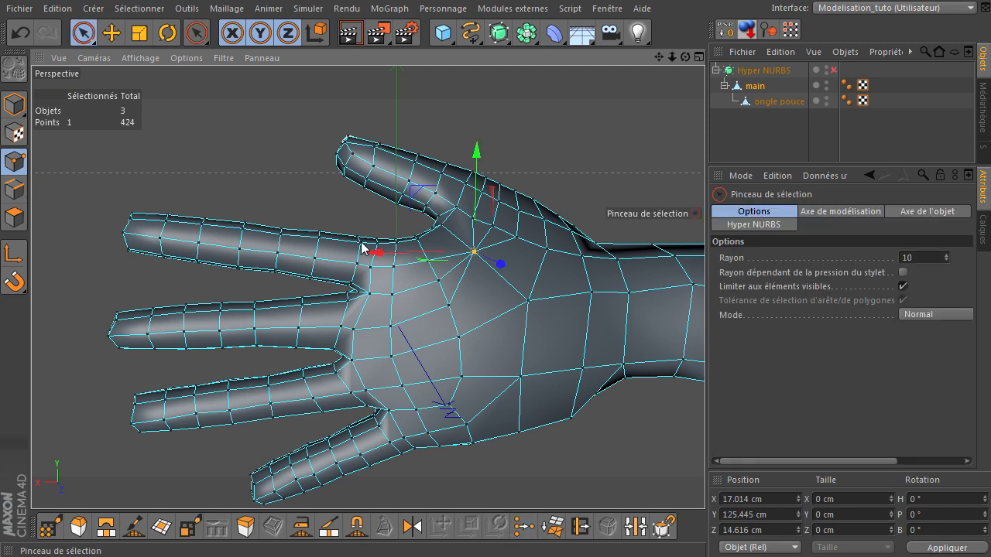
pyautogui.click(438, 284)
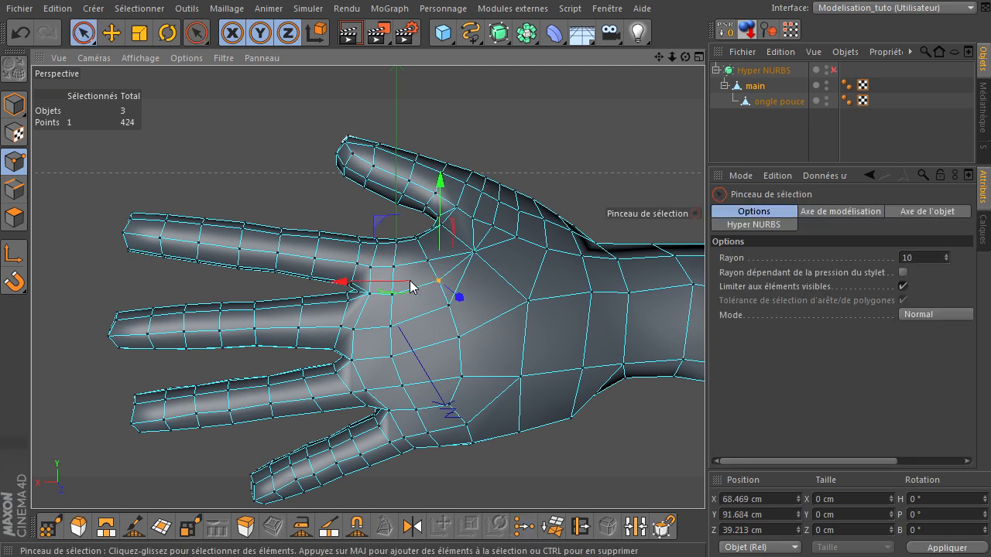
pyautogui.moveTo(342, 281)
pyautogui.mouseDown()
pyautogui.moveTo(352, 284)
pyautogui.moveTo(337, 282)
pyautogui.mouseUp()
pyautogui.moveTo(433, 207); pyautogui.dragTo(433, 215)
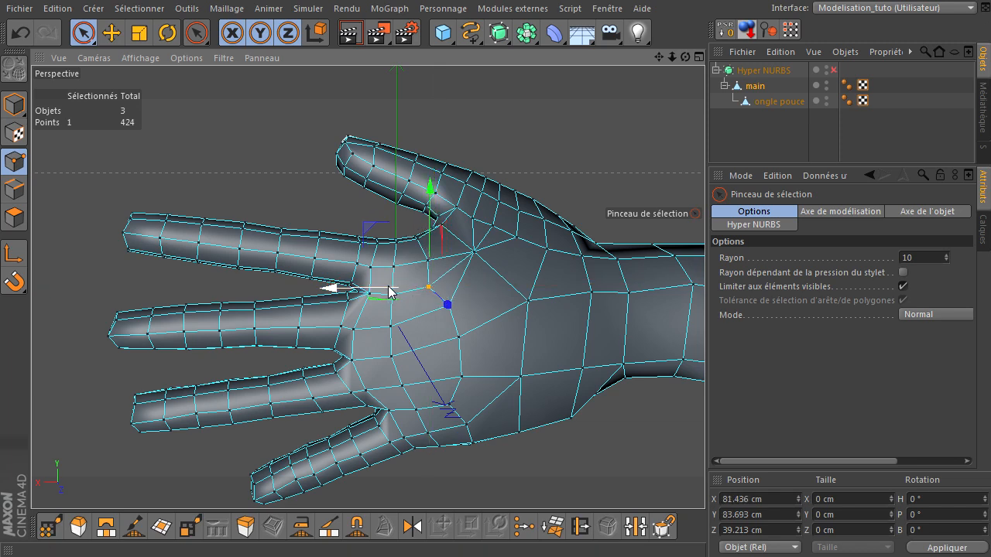
# Dissolve the edge linking the welded point at the thumb's base to the moved point behind the index finger
pyautogui.click(14, 190)
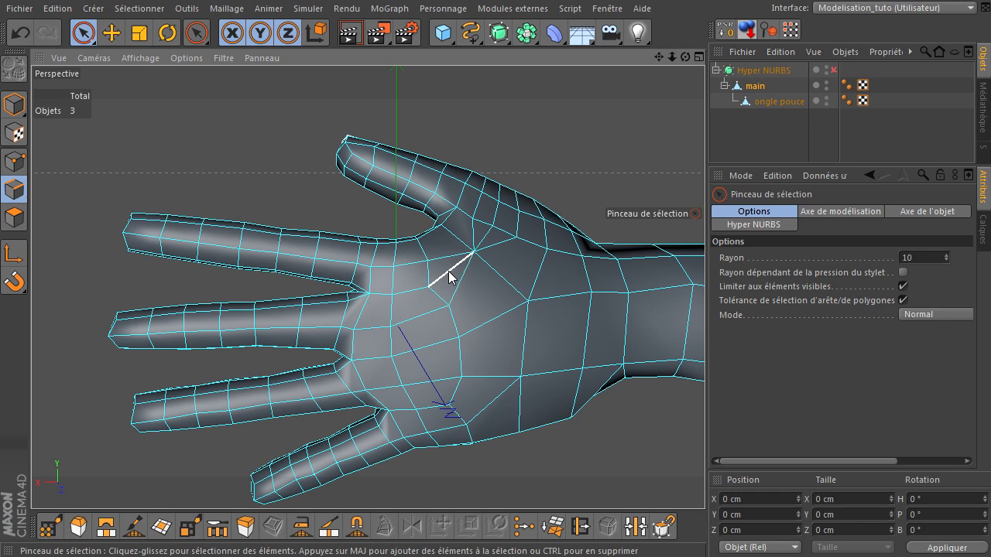
pyautogui.click(450, 270)
pyautogui.rightClick(557, 122)
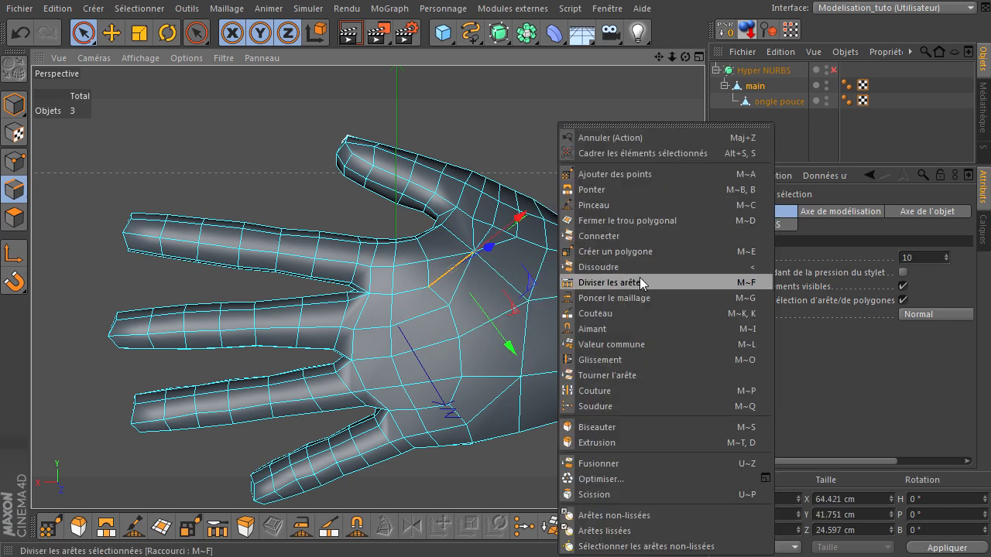
pyautogui.click(644, 266)
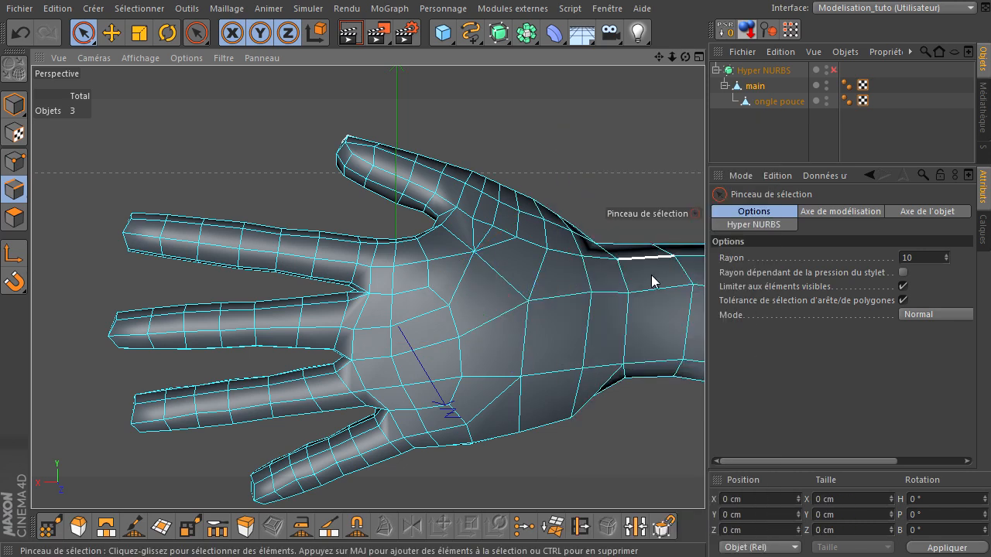
# Weld the three diagonally aligned points at the thumb's base on the palm side into the middle one
pyautogui.click(473, 232)
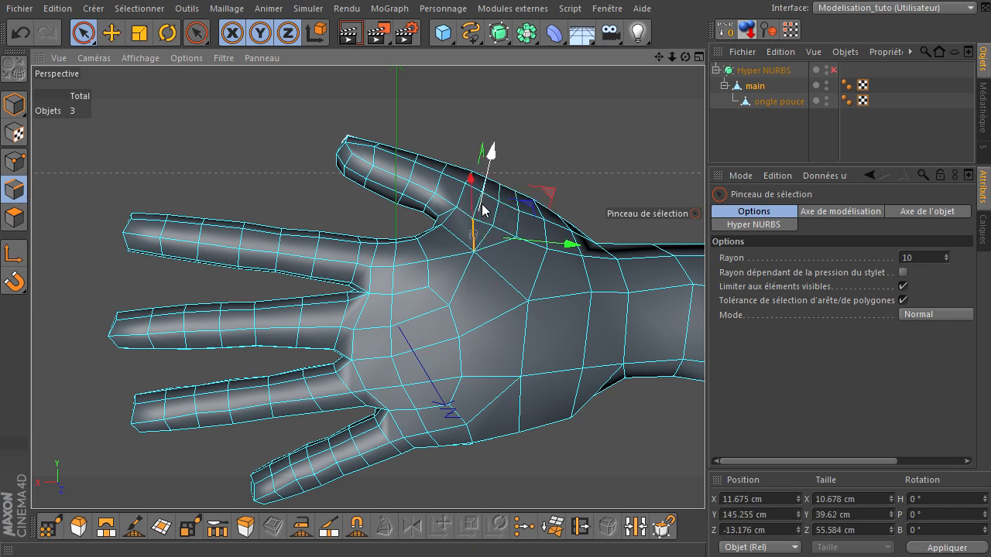
pyautogui.click(589, 133)
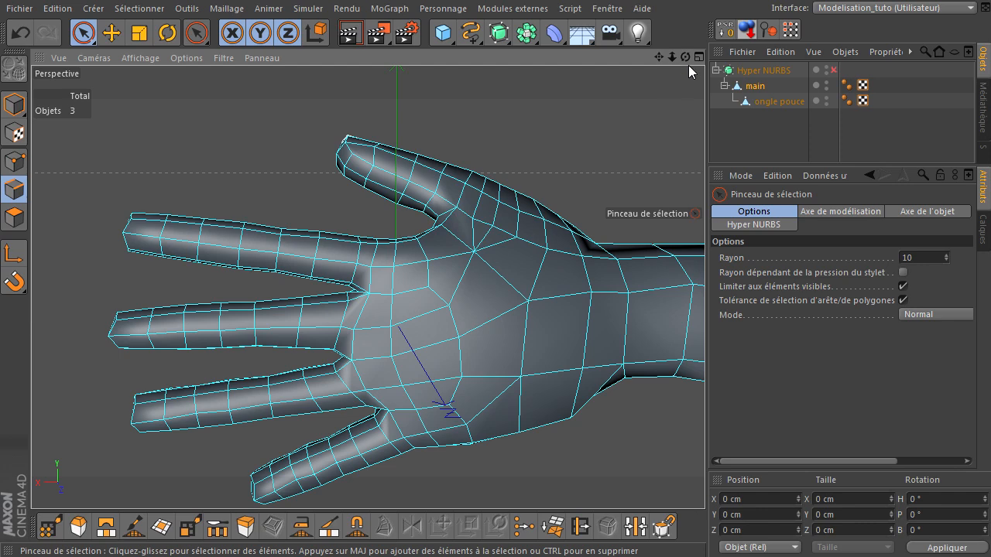
pyautogui.moveTo(686, 59); pyautogui.dragTo(704, 380)
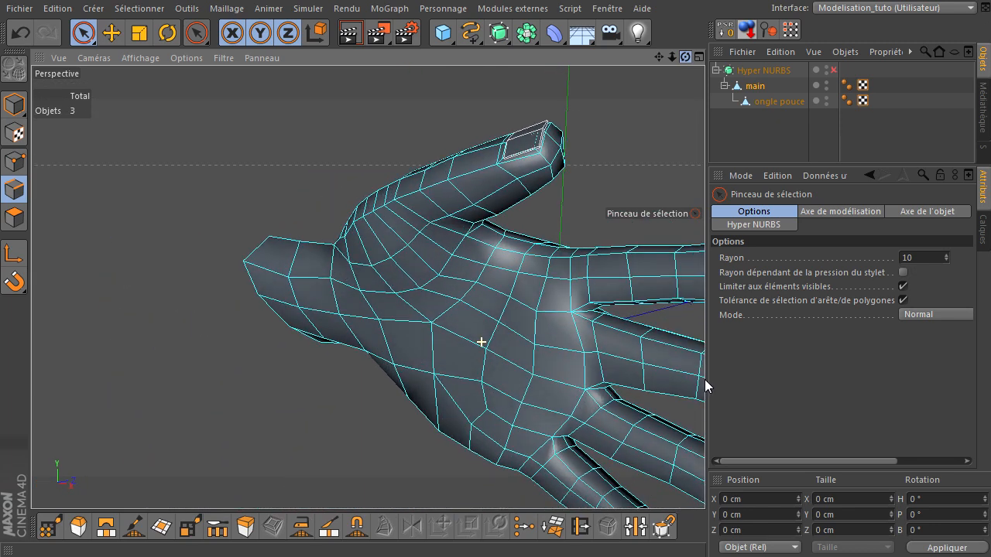
pyautogui.click(14, 161)
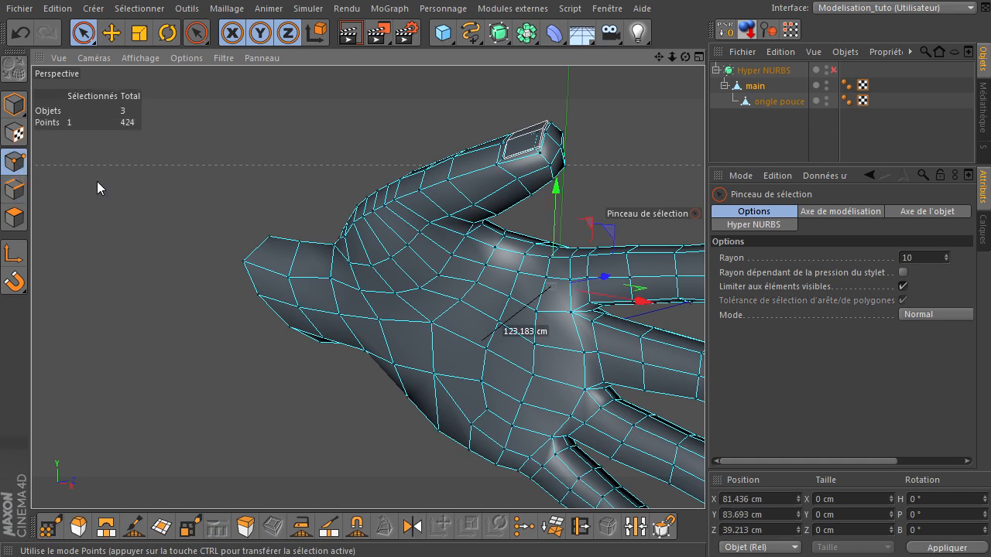
pyautogui.click(485, 265)
pyautogui.keyDown('shift'); pyautogui.click(476, 282); pyautogui.keyUp('shift')
pyautogui.keyDown('shift'); pyautogui.click(461, 300); pyautogui.keyUp('shift')
pyautogui.moveTo(686, 56); pyautogui.dragTo(696, 387)
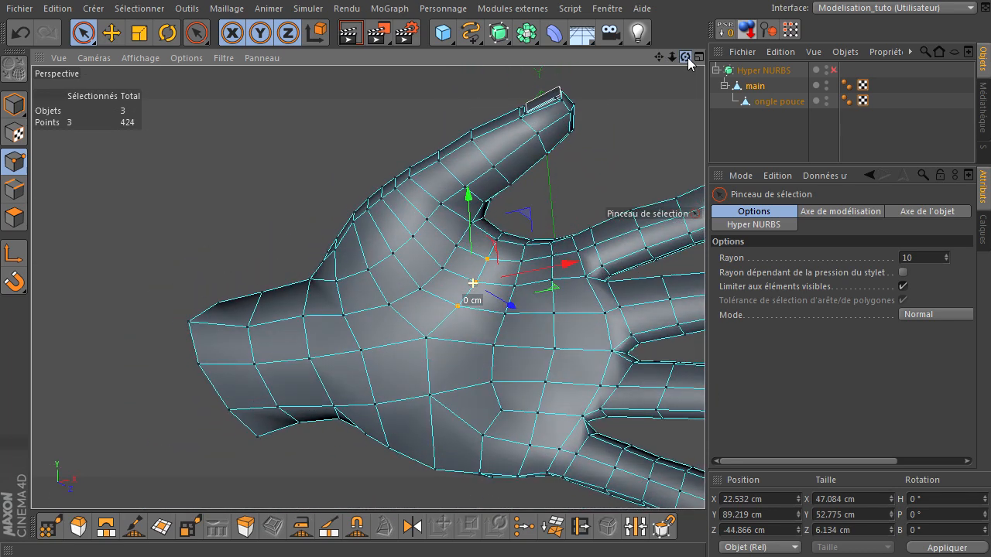
pyautogui.click(523, 534)
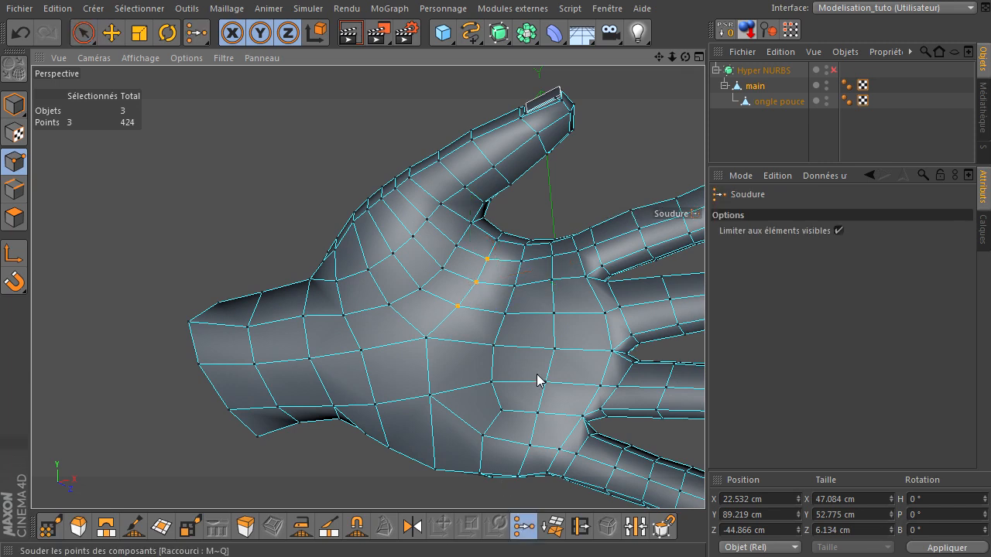
pyautogui.click(476, 283)
# Move the point beside the palm weld toward the fingers to about X 94 cm, Y 78 cm, and dissolve the edge linking it to the weld
pyautogui.click(84, 32)
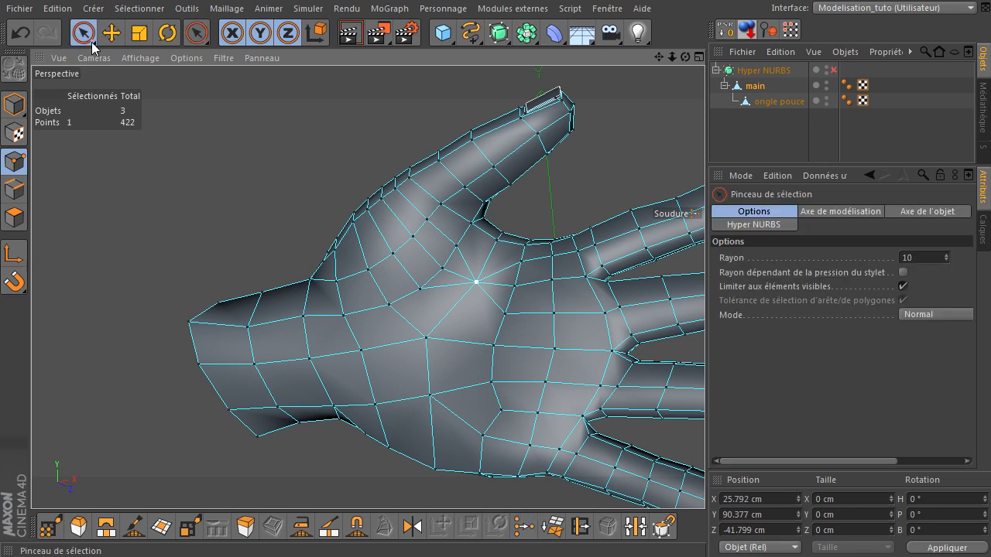
pyautogui.moveTo(517, 293); pyautogui.dragTo(582, 280)
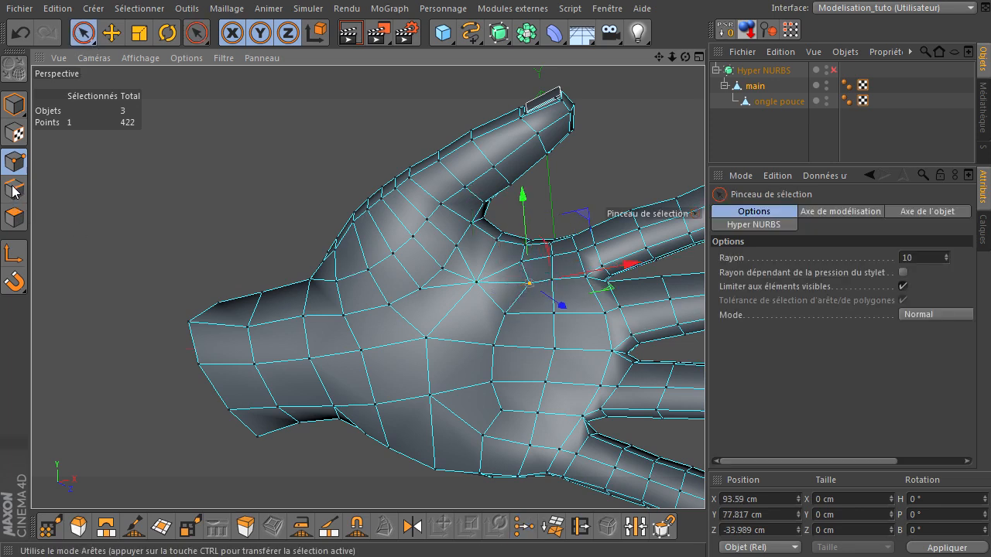
pyautogui.click(13, 190)
pyautogui.click(510, 291)
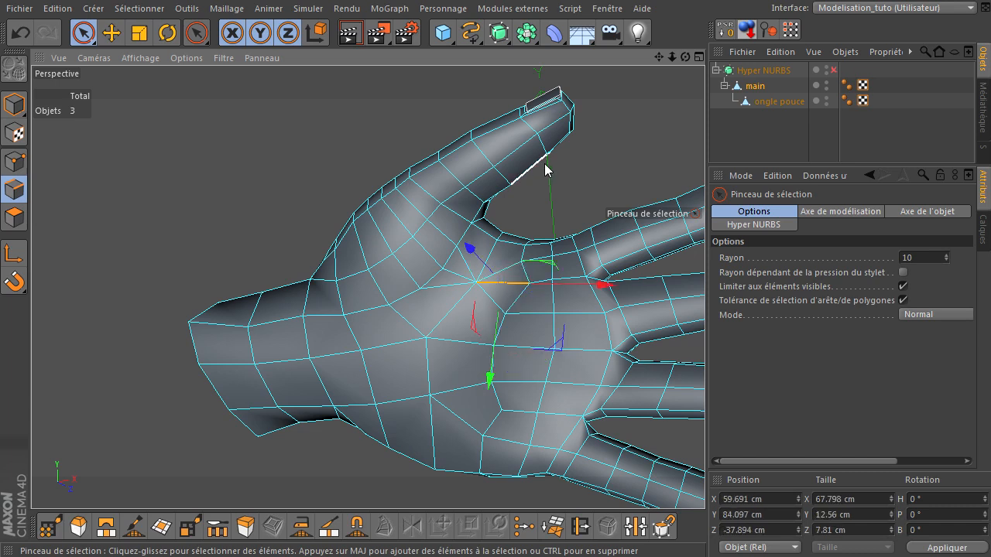
pyautogui.rightClick(580, 192)
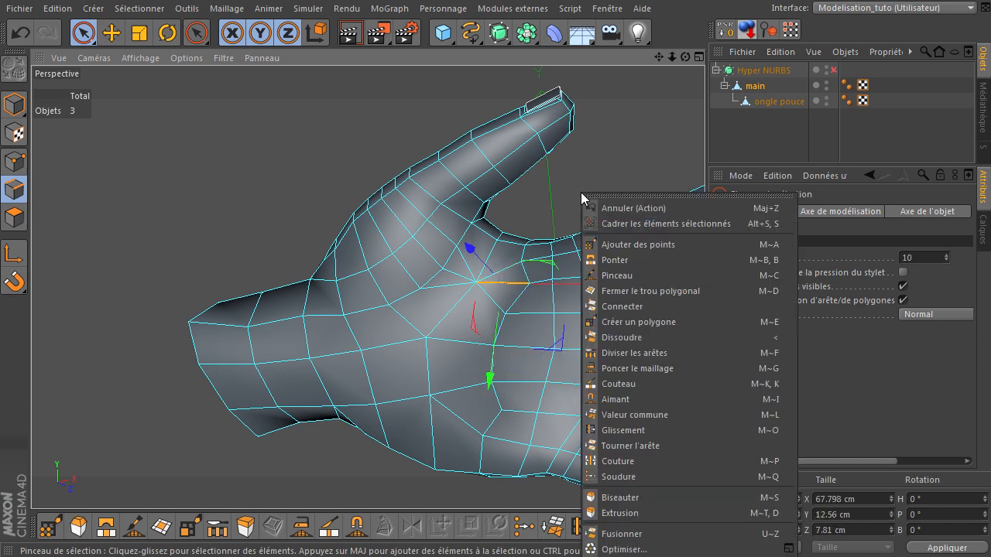
pyautogui.click(645, 339)
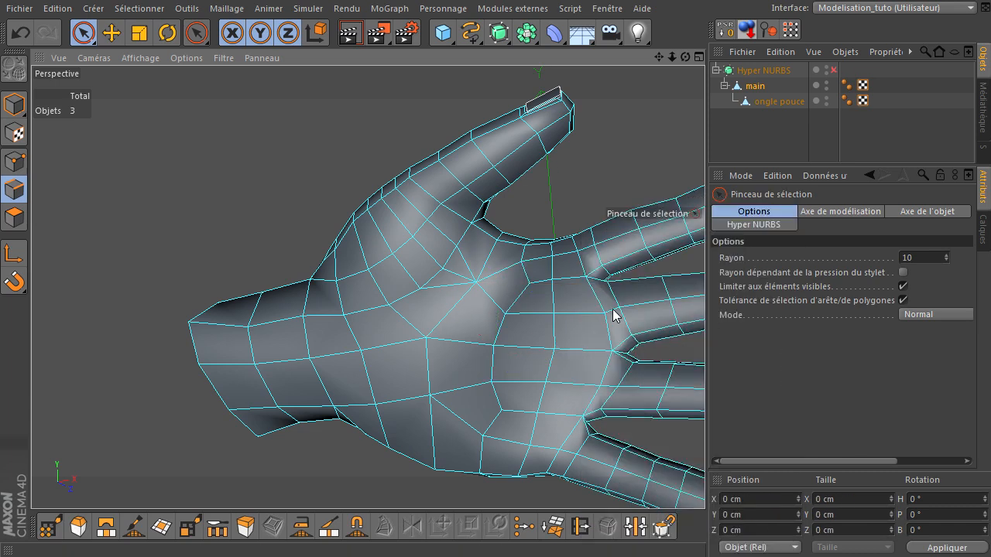
# Dissolve the two rows of edges that run around the thumb's base from the palm weld to the weld on the back of the hand
pyautogui.click(465, 262)
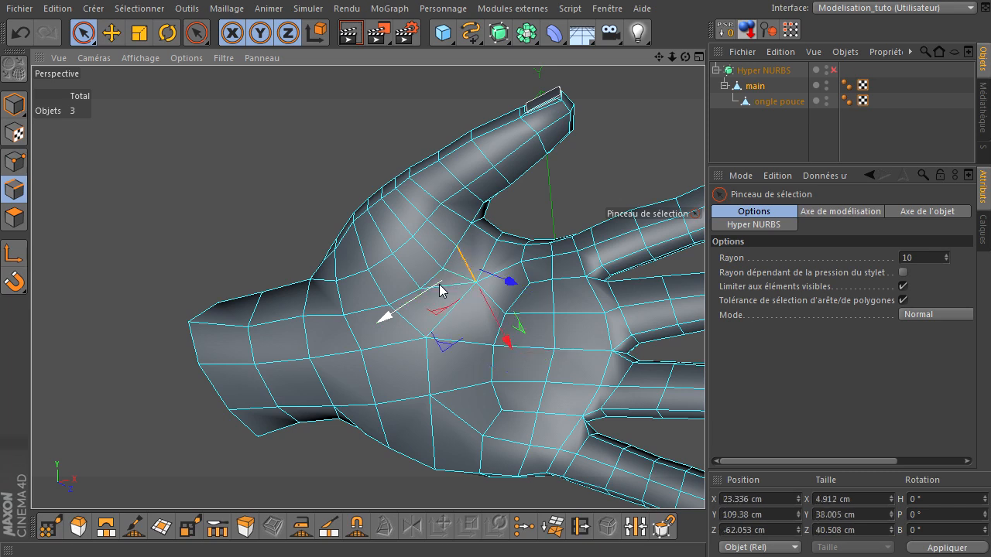
pyautogui.keyDown('shift'); pyautogui.click(449, 287); pyautogui.keyUp('shift')
pyautogui.keyDown('shift'); pyautogui.click(434, 227); pyautogui.keyUp('shift')
pyautogui.keyDown('shift'); pyautogui.click(403, 254); pyautogui.keyUp('shift')
pyautogui.keyDown('shift'); pyautogui.click(379, 243); pyautogui.keyUp('shift')
pyautogui.keyDown('shift'); pyautogui.click(410, 205); pyautogui.keyUp('shift')
pyautogui.moveTo(685, 58); pyautogui.dragTo(596, 120)
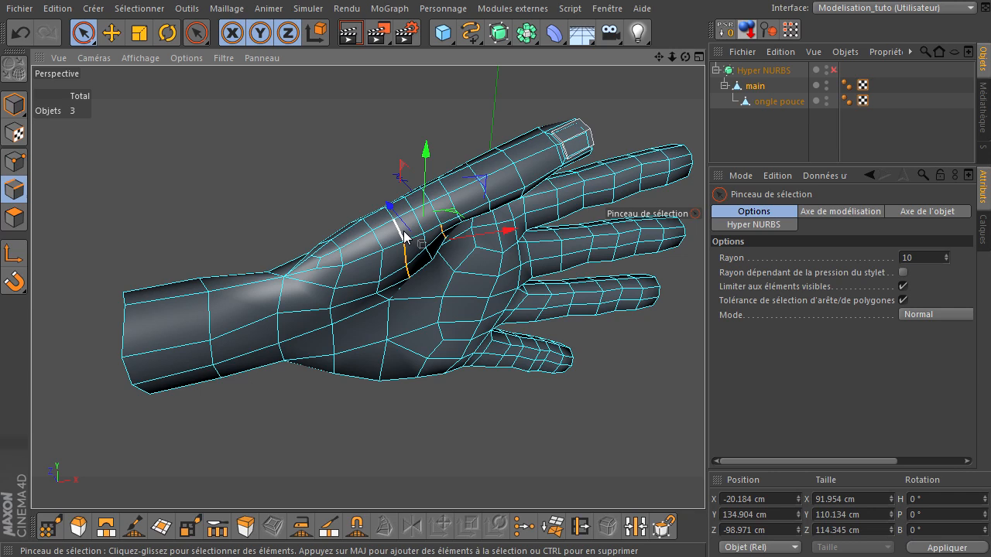
pyautogui.keyDown('shift'); pyautogui.click(400, 232); pyautogui.keyUp('shift')
pyautogui.keyDown('shift'); pyautogui.click(436, 216); pyautogui.keyUp('shift')
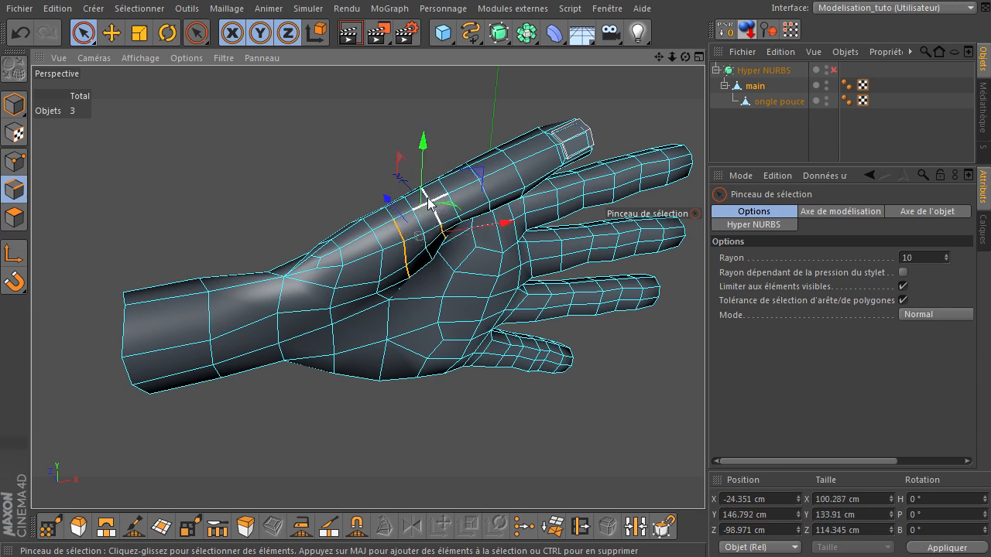
pyautogui.moveTo(687, 56); pyautogui.dragTo(537, 470)
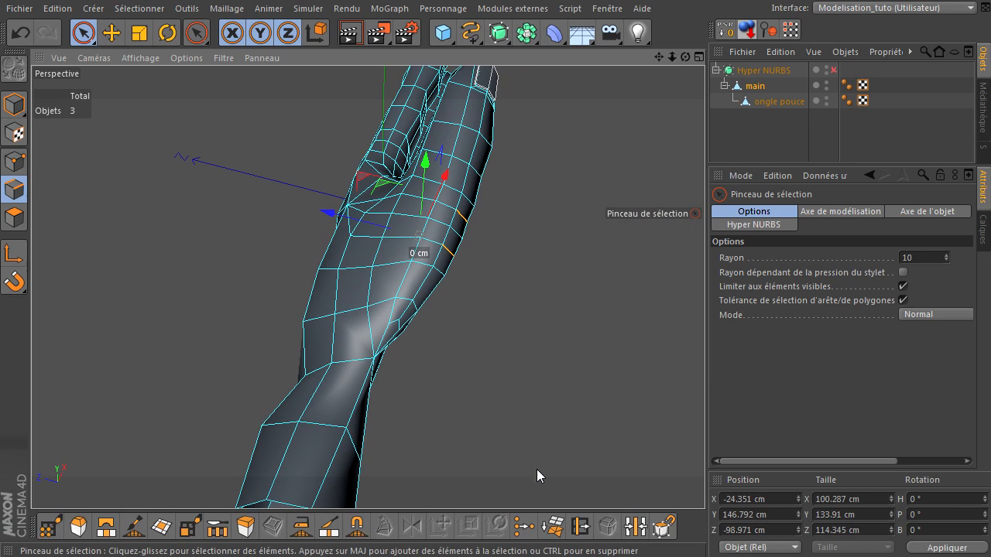
pyautogui.keyDown('shift'); pyautogui.click(447, 208); pyautogui.keyUp('shift')
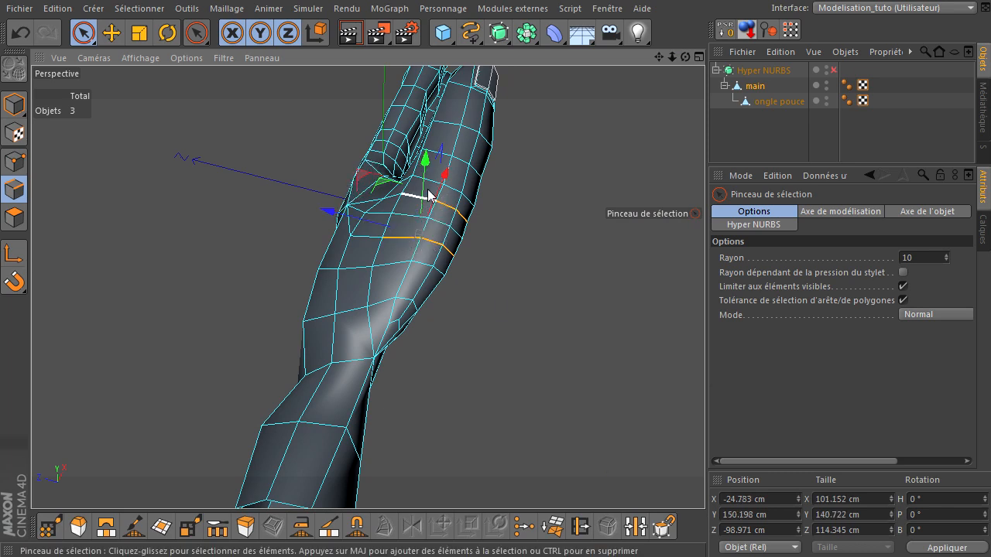
pyautogui.moveTo(684, 58); pyautogui.dragTo(620, 141)
pyautogui.keyDown('shift'); pyautogui.click(441, 247); pyautogui.keyUp('shift')
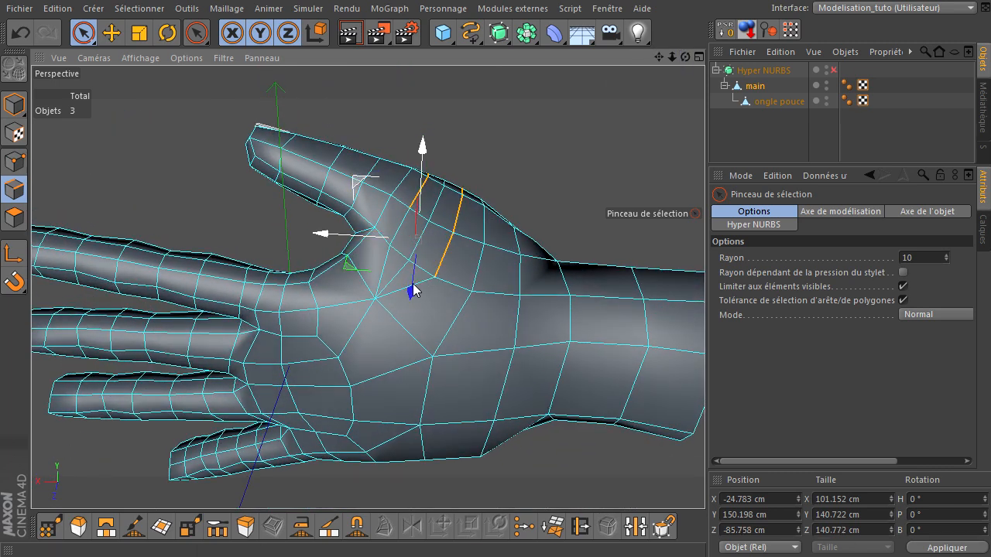
pyautogui.keyDown('shift'); pyautogui.click(411, 288); pyautogui.keyUp('shift')
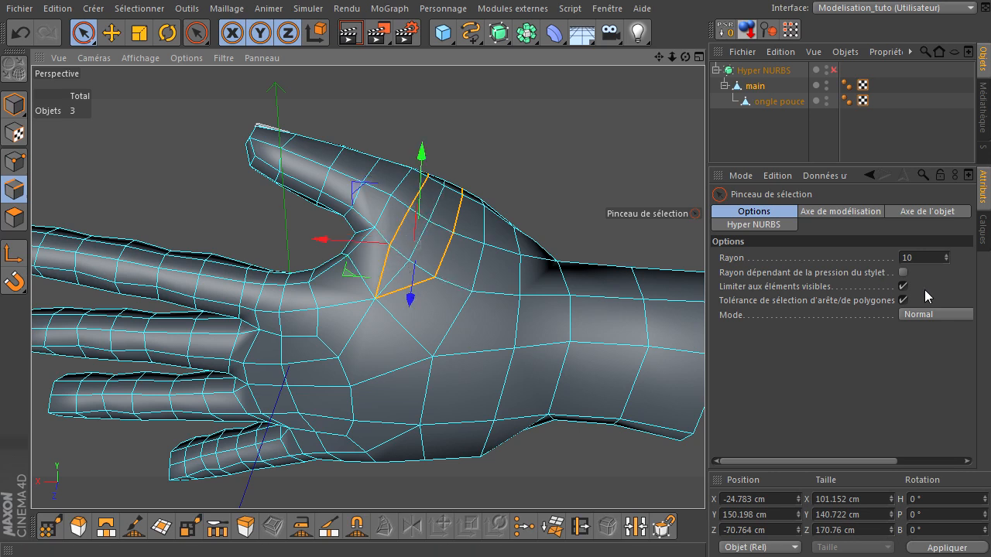
pyautogui.rightClick(617, 120)
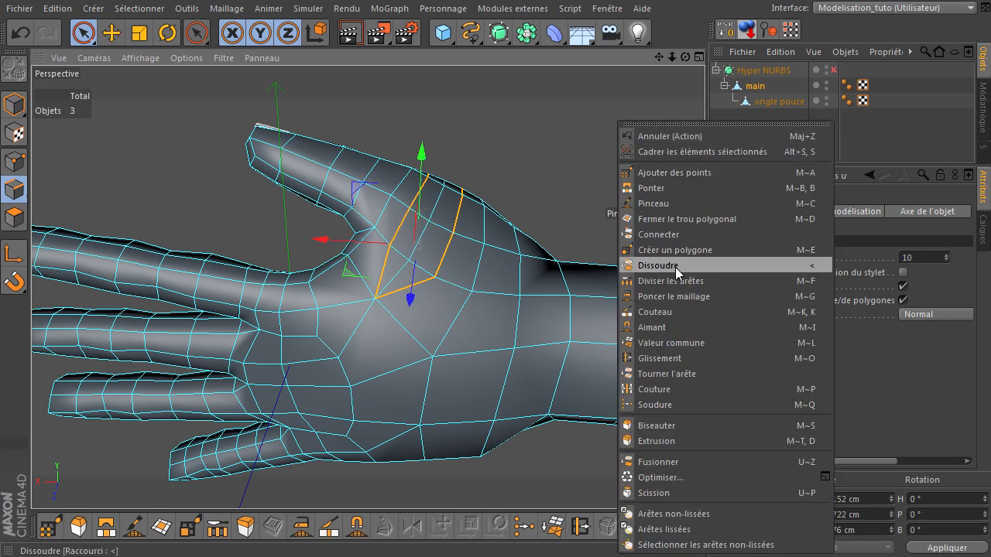
pyautogui.click(675, 267)
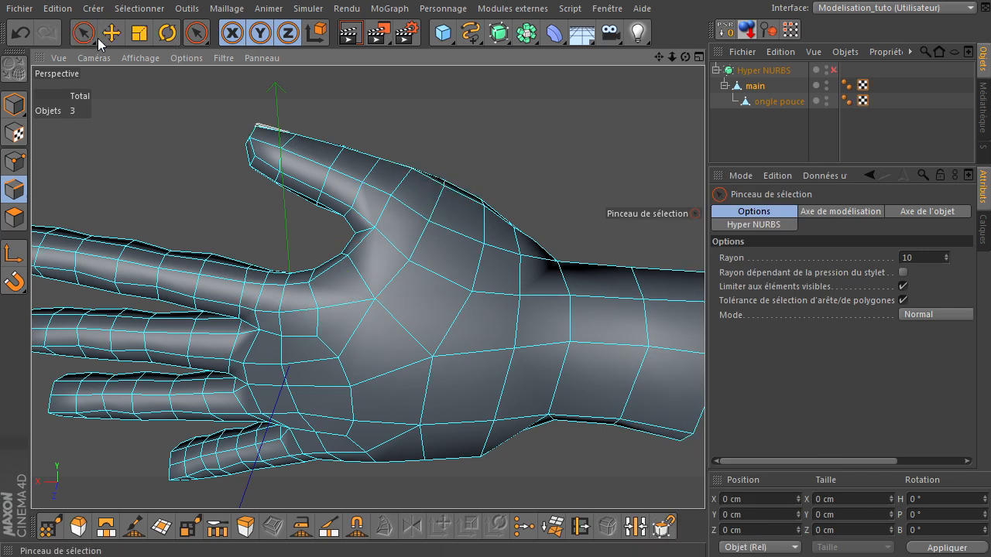
# Smooth the mesh around the wrist and the heel of the hand with the Brush in Lisser mode, intensity 20% and radius 70 cm
pyautogui.moveTo(684, 58); pyautogui.dragTo(695, 385)
pyautogui.moveTo(618, 376); pyautogui.dragTo(552, 343)
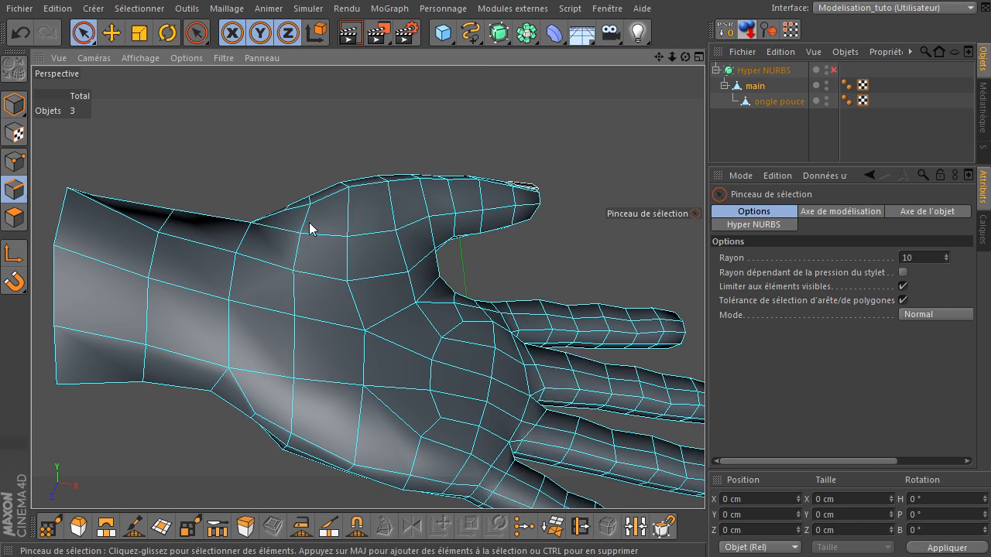
pyautogui.moveTo(684, 57); pyautogui.dragTo(703, 380)
pyautogui.moveTo(672, 57); pyautogui.dragTo(708, 387)
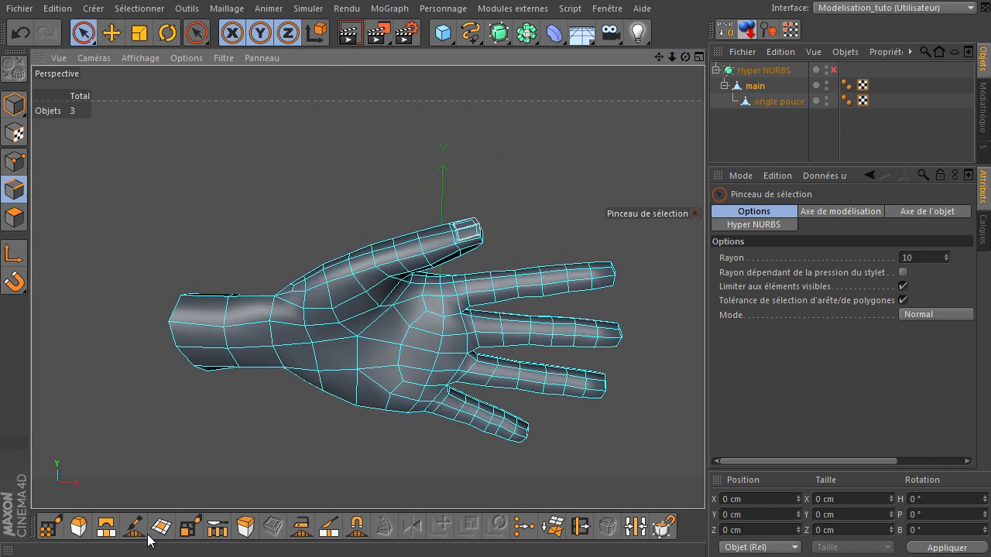
pyautogui.click(133, 526)
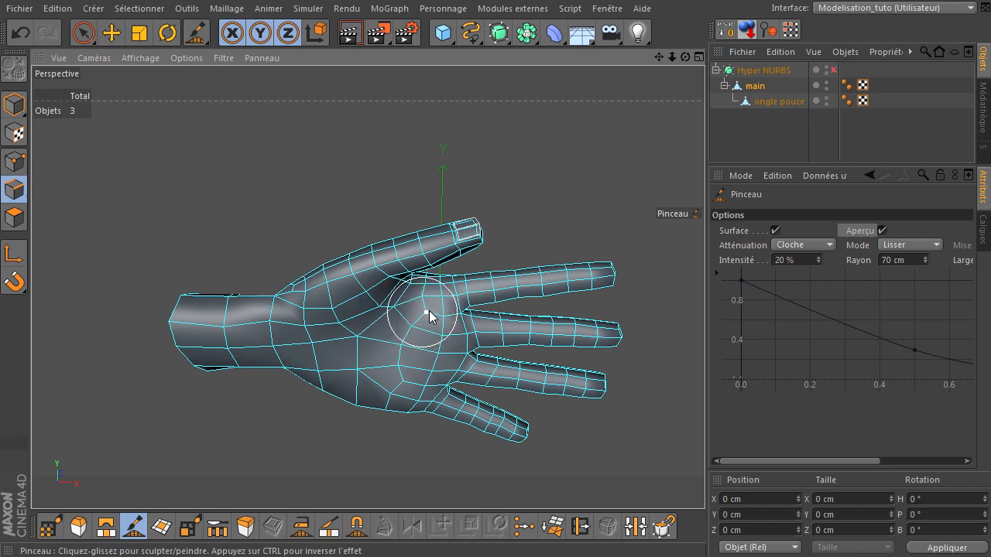
pyautogui.moveTo(685, 57); pyautogui.dragTo(670, 78)
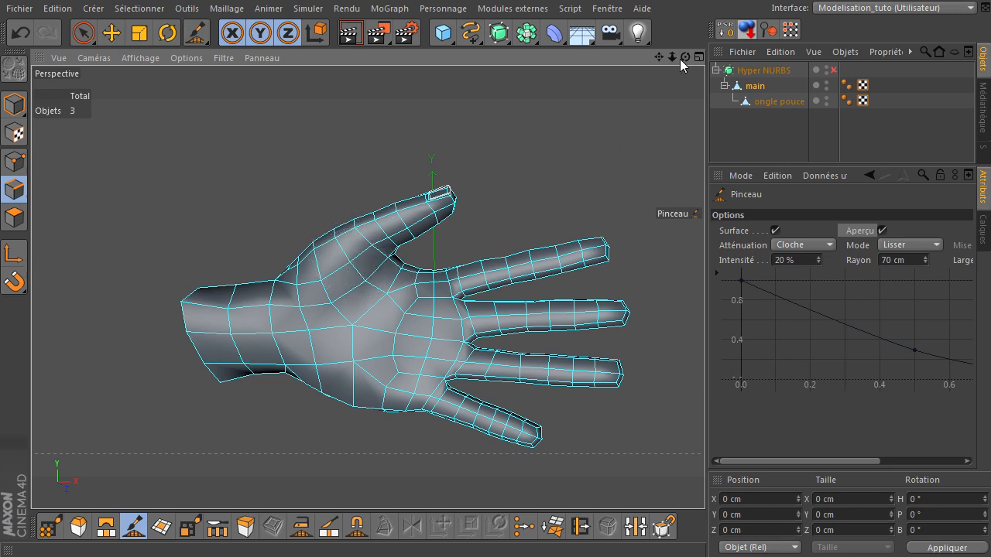
pyautogui.moveTo(685, 57)
pyautogui.mouseDown()
pyautogui.moveTo(692, 374)
pyautogui.moveTo(702, 380)
pyautogui.moveTo(686, 387)
pyautogui.mouseUp()
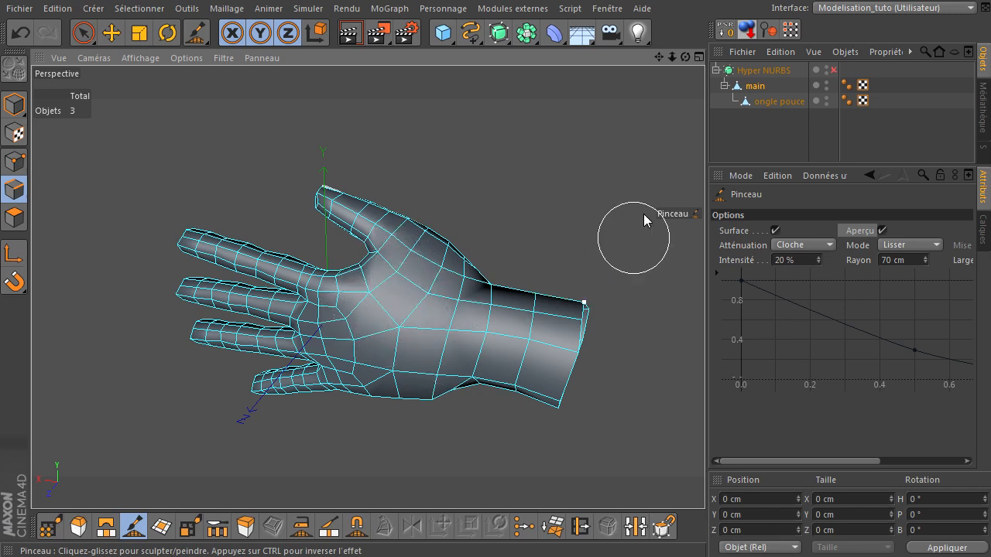
pyautogui.moveTo(685, 55)
pyautogui.mouseDown()
pyautogui.moveTo(714, 379)
pyautogui.moveTo(740, 380)
pyautogui.mouseUp()
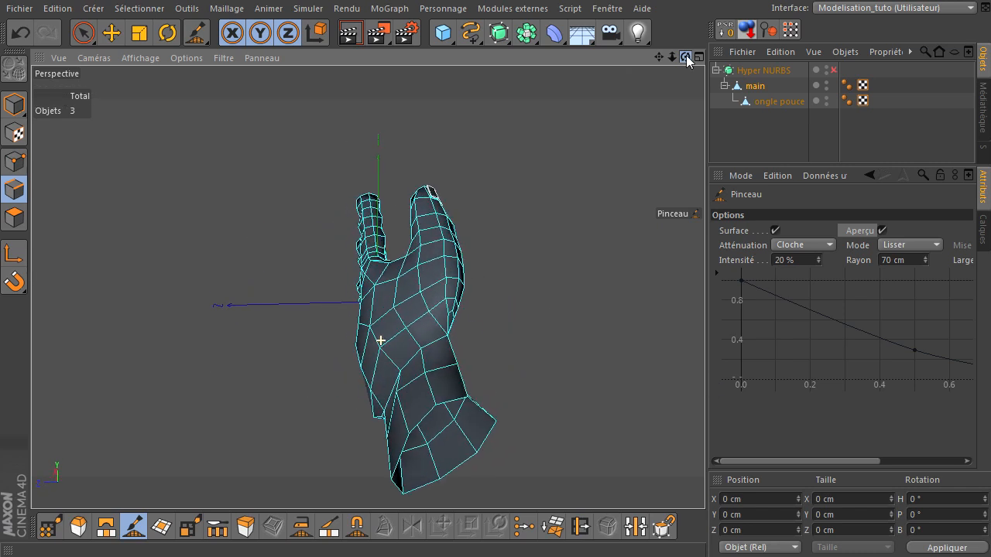
pyautogui.moveTo(419, 352)
pyautogui.mouseDown()
pyautogui.moveTo(493, 427)
pyautogui.moveTo(488, 447)
pyautogui.mouseUp()
pyautogui.moveTo(423, 383)
pyautogui.mouseDown()
pyautogui.moveTo(456, 389)
pyautogui.moveTo(430, 410)
pyautogui.moveTo(415, 387)
pyautogui.mouseUp()
pyautogui.moveTo(685, 57); pyautogui.dragTo(705, 379)
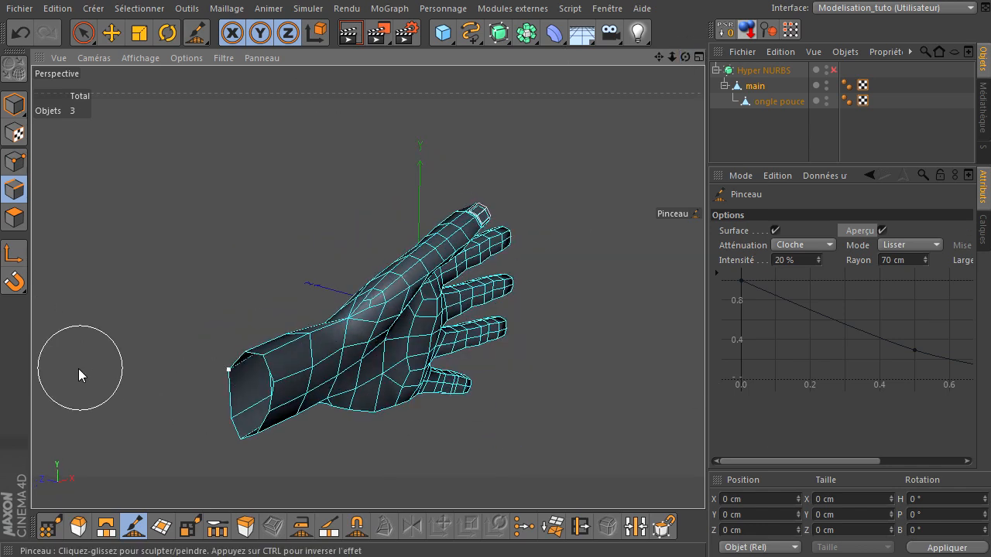
# Scale up the forearm edge loop next to the open end to about 217 cm in Y and 152 cm in Z
pyautogui.click(84, 33)
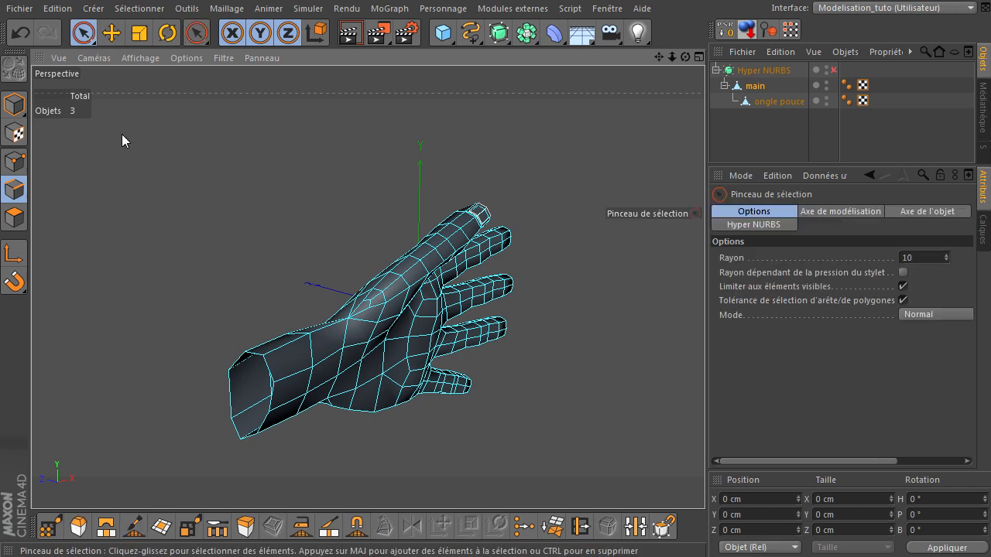
pyautogui.press('u')
pyautogui.press('l')
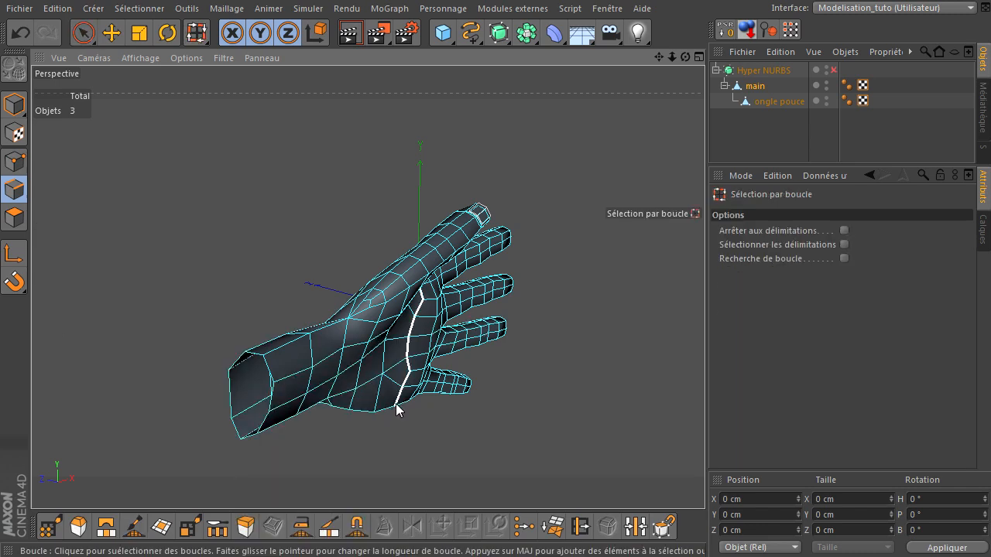
pyautogui.click(313, 366)
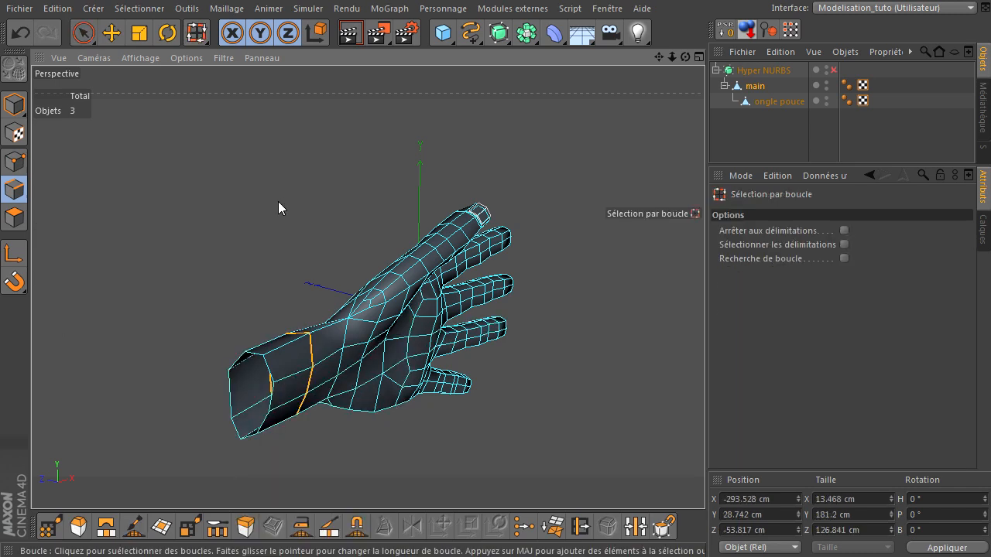
pyautogui.click(139, 33)
pyautogui.moveTo(353, 328); pyautogui.dragTo(241, 272)
# Scale up the edge loop at the forearm's open end so that the forearm widens away from the wrist
pyautogui.press('u')
pyautogui.press('l')
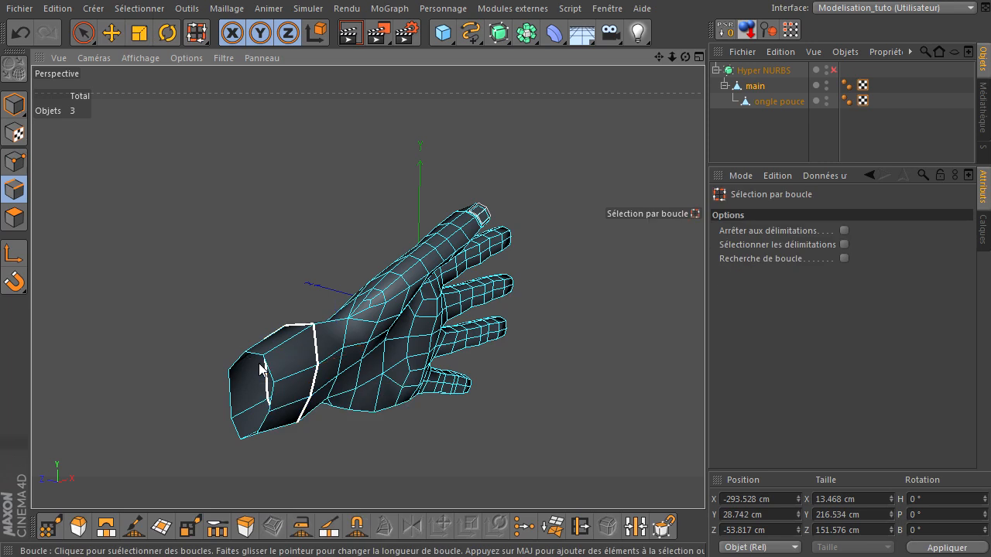
pyautogui.click(231, 383)
pyautogui.press('t')
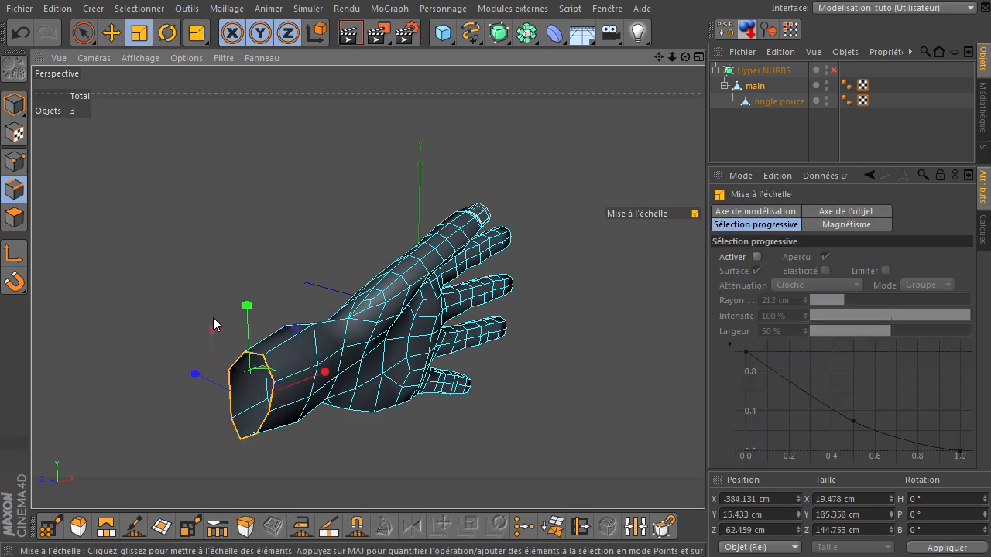
pyautogui.moveTo(216, 329); pyautogui.dragTo(511, 224)
pyautogui.click(634, 230)
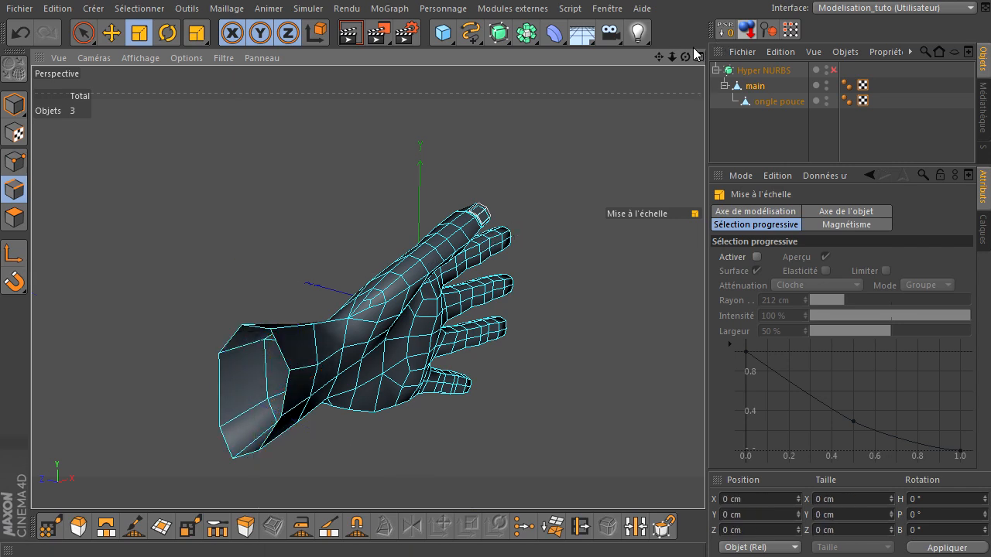
pyautogui.moveTo(717, 378)
pyautogui.mouseDown()
pyautogui.moveTo(693, 377)
pyautogui.moveTo(704, 378)
pyautogui.mouseUp()
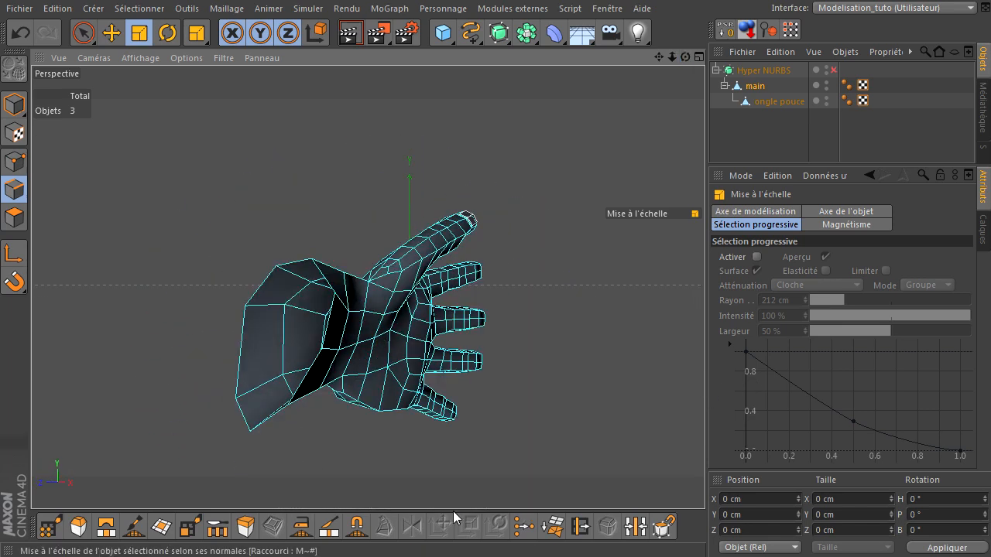
pyautogui.scroll(6, 394, 292)
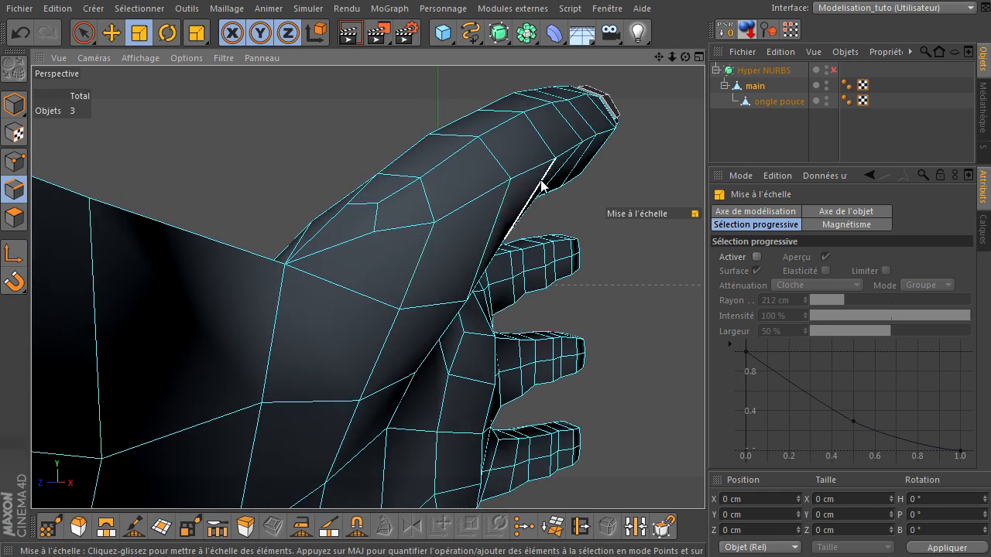
# Select the two loose corner points at the base of the thumb and move them about 3.5 cm along X towards the thumb
pyautogui.moveTo(685, 57); pyautogui.dragTo(704, 380)
pyautogui.click(18, 159)
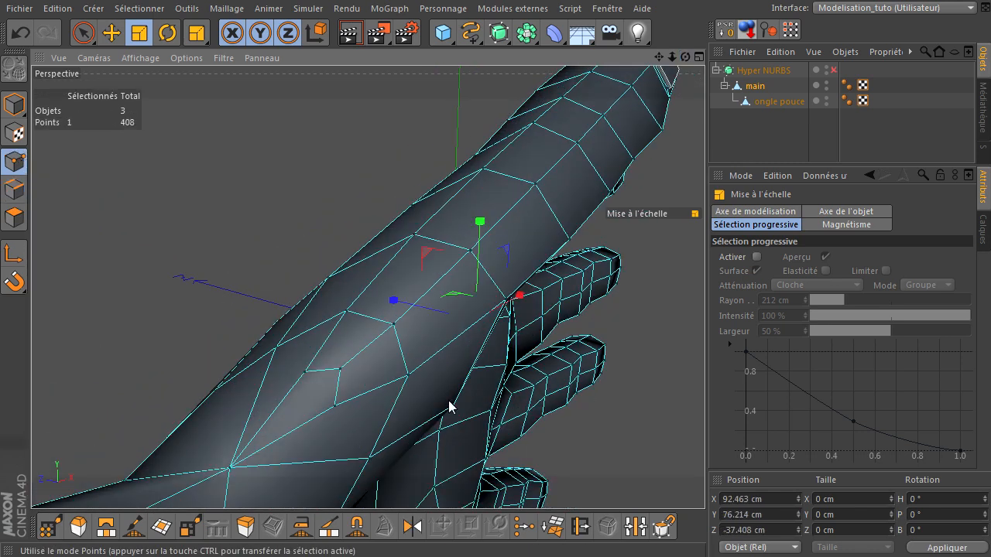
pyautogui.click(305, 373)
pyautogui.keyDown('shift'); pyautogui.click(334, 407); pyautogui.keyUp('shift')
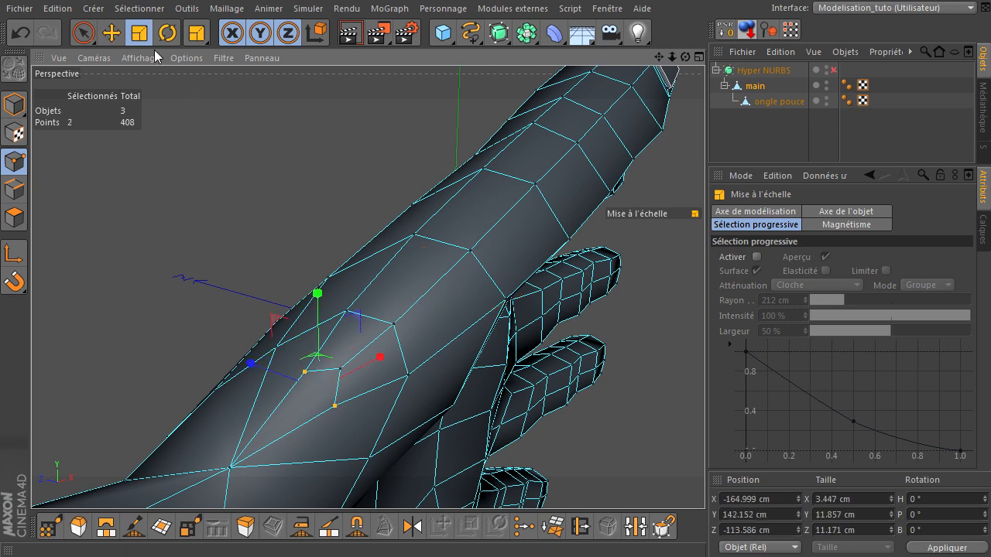
pyautogui.press('e')
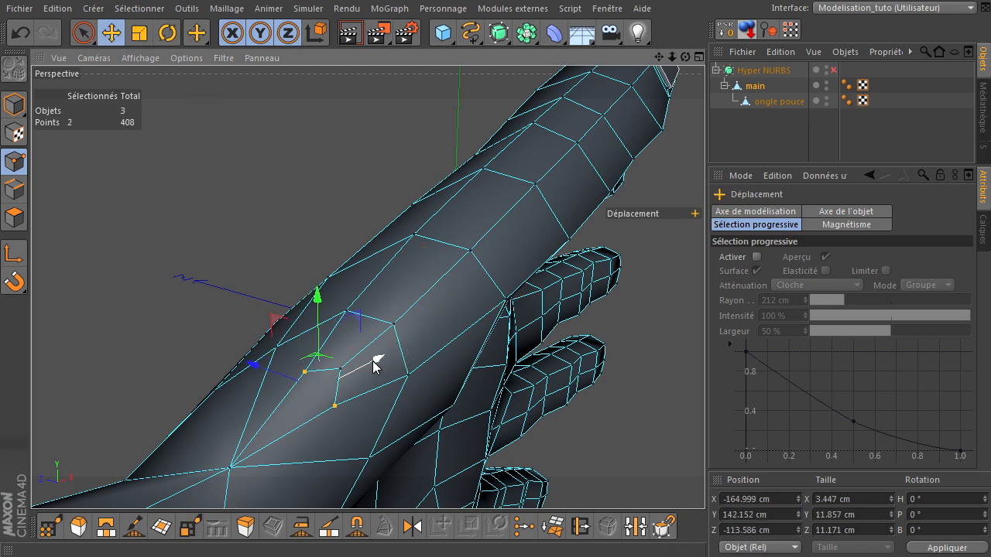
pyautogui.moveTo(373, 361); pyautogui.dragTo(377, 358)
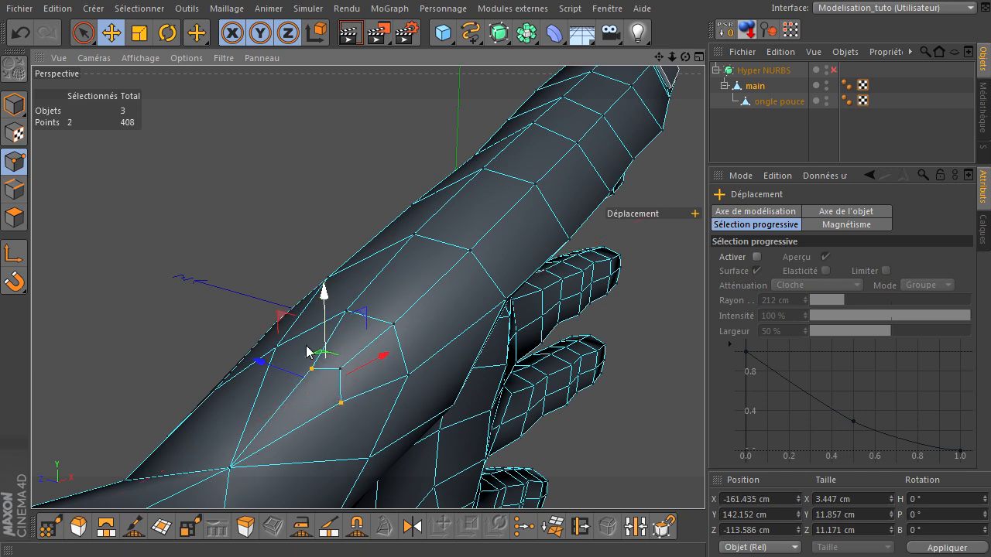
pyautogui.moveTo(261, 362); pyautogui.dragTo(337, 380)
# Reposition the points at the thumb's base one by one, raising the lower corner point to about 139 cm in Y
pyautogui.click(344, 429)
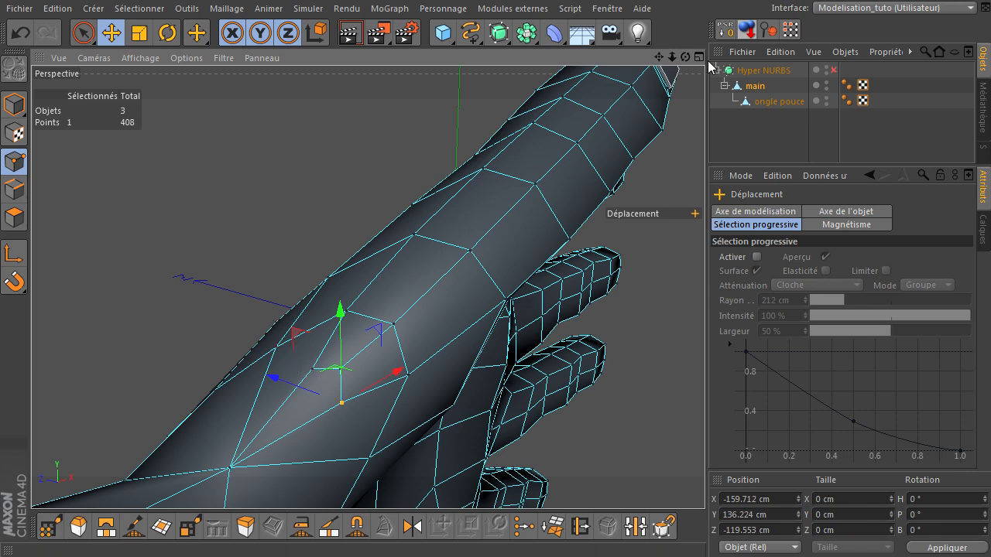
pyautogui.moveTo(683, 58); pyautogui.dragTo(704, 364)
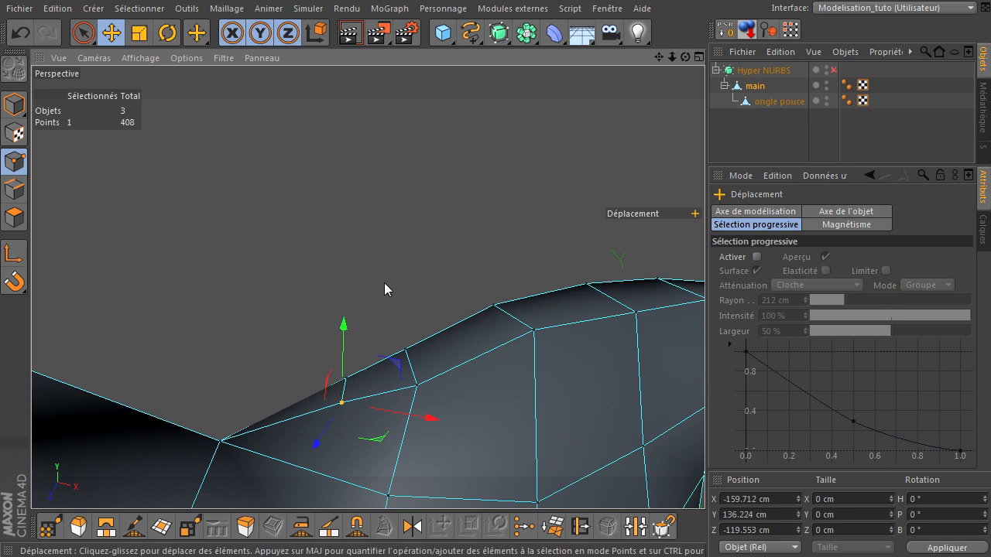
pyautogui.moveTo(344, 343); pyautogui.dragTo(343, 338)
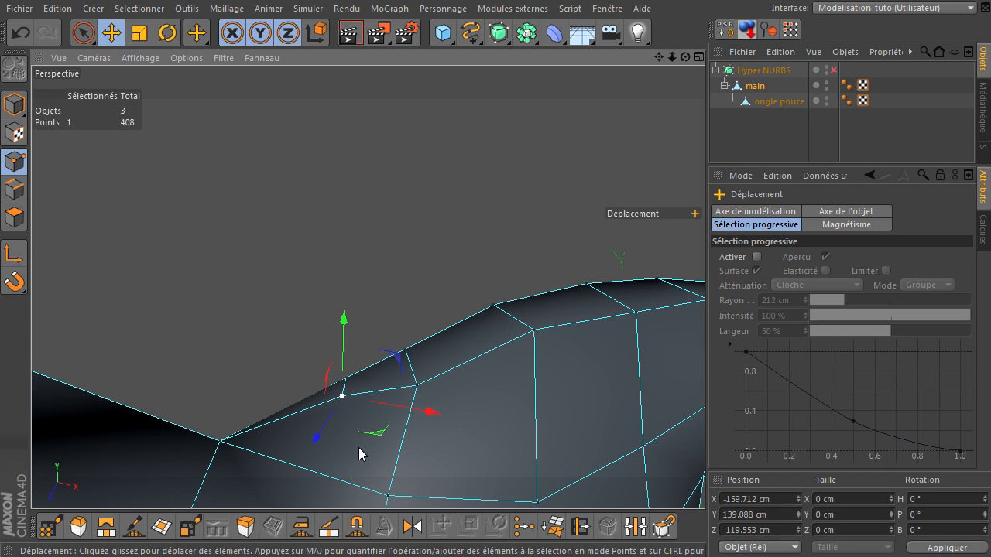
pyautogui.keyDown('alt'); pyautogui.moveTo(681, 355); pyautogui.dragTo(704, 379); pyautogui.keyUp('alt')
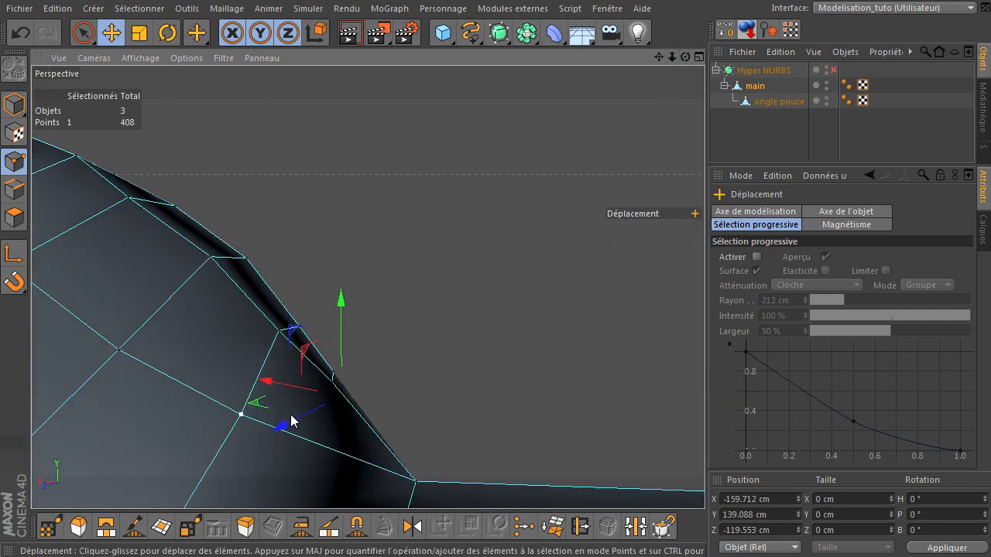
pyautogui.moveTo(367, 379); pyautogui.dragTo(329, 390)
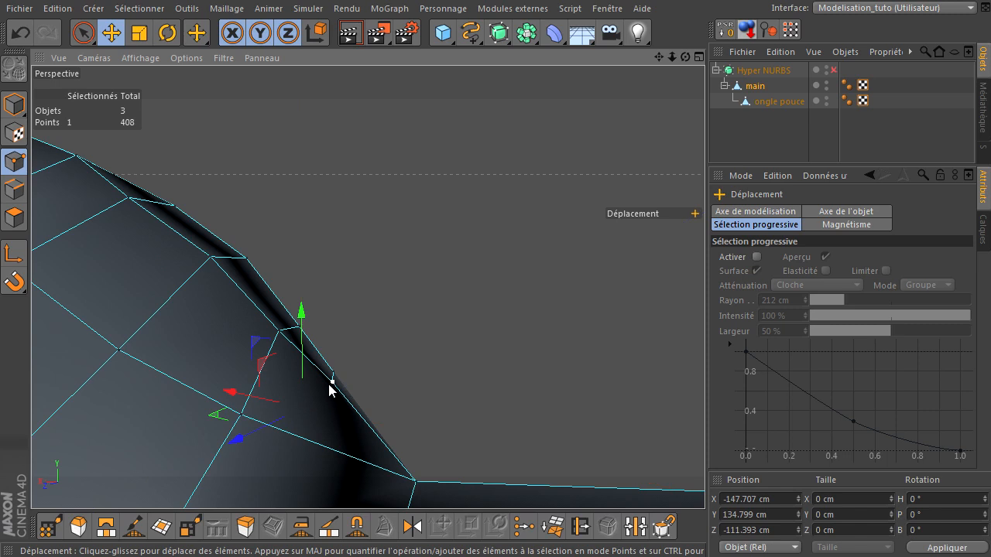
pyautogui.keyDown('alt'); pyautogui.moveTo(696, 376); pyautogui.dragTo(705, 379); pyautogui.keyUp('alt')
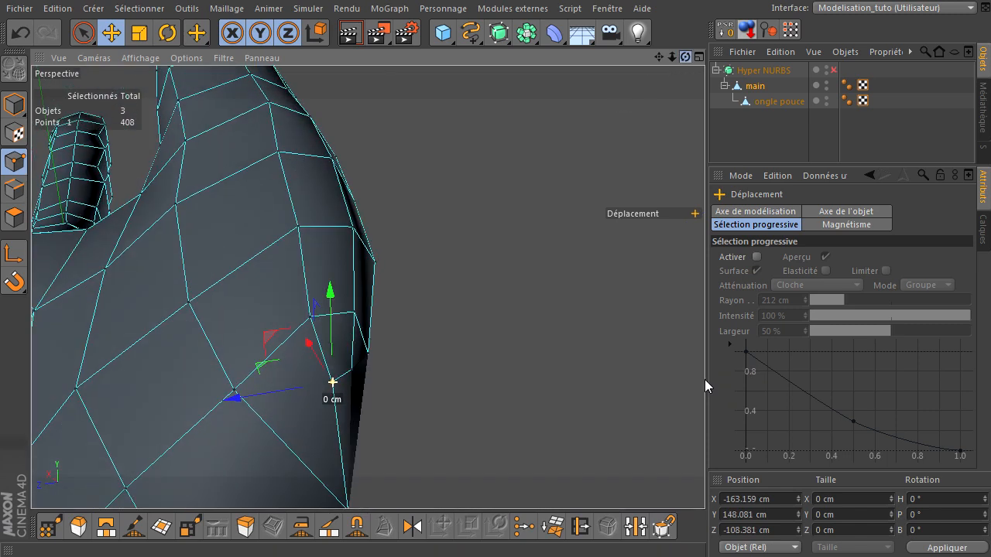
pyautogui.moveTo(276, 404); pyautogui.dragTo(288, 398)
pyautogui.click(626, 194)
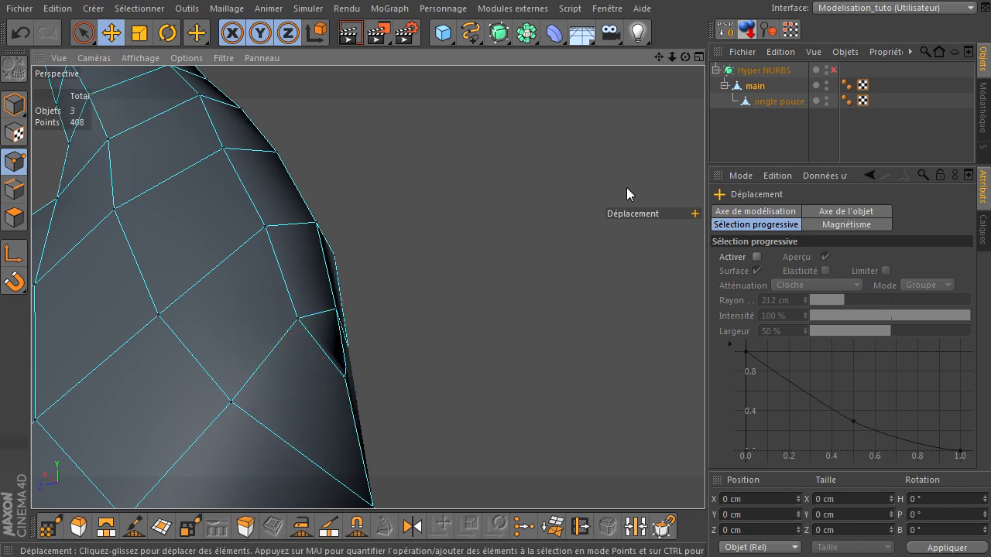
# Smooth the mesh at the thumb's base with the Brush in Lisser mode, setting the radius to 50 cm
pyautogui.moveTo(684, 56)
pyautogui.mouseDown()
pyautogui.moveTo(704, 379)
pyautogui.moveTo(683, 55)
pyautogui.mouseUp()
pyautogui.moveTo(708, 379); pyautogui.dragTo(716, 373)
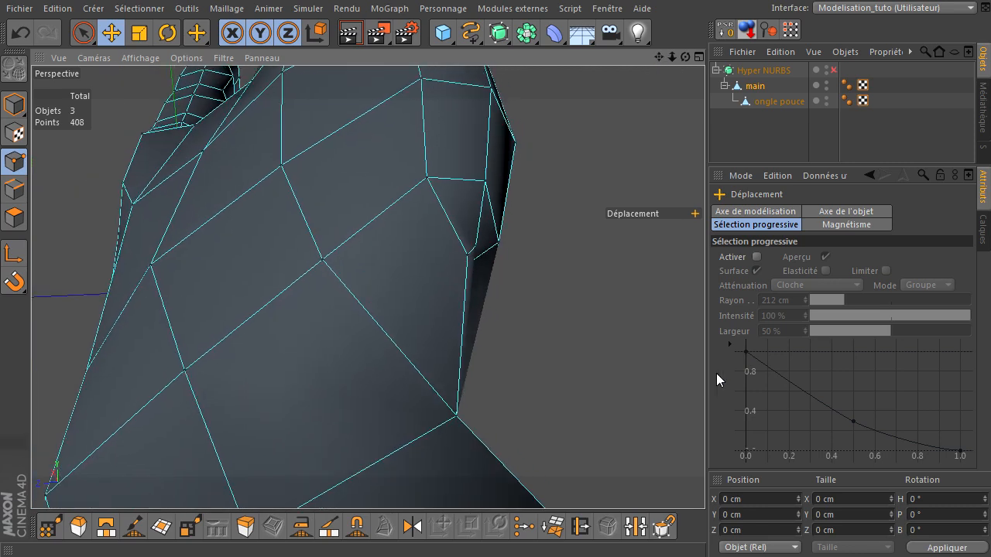
pyautogui.moveTo(689, 57); pyautogui.dragTo(705, 380)
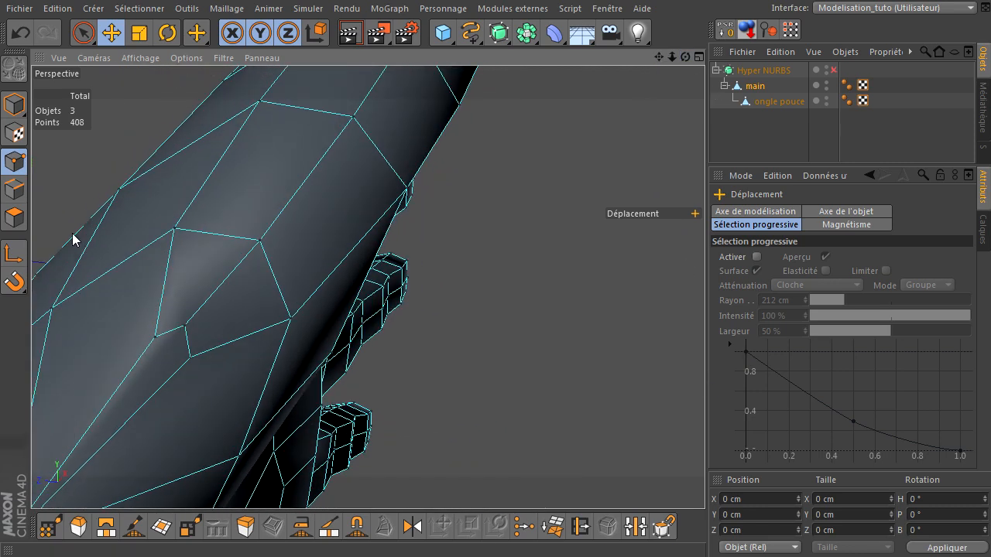
pyautogui.click(136, 529)
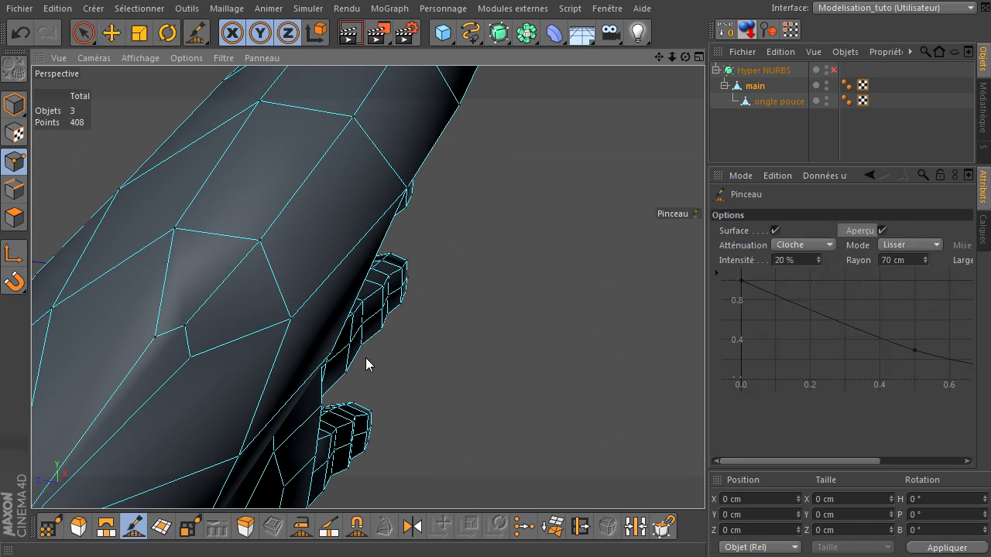
pyautogui.scroll(-5, 298, 361)
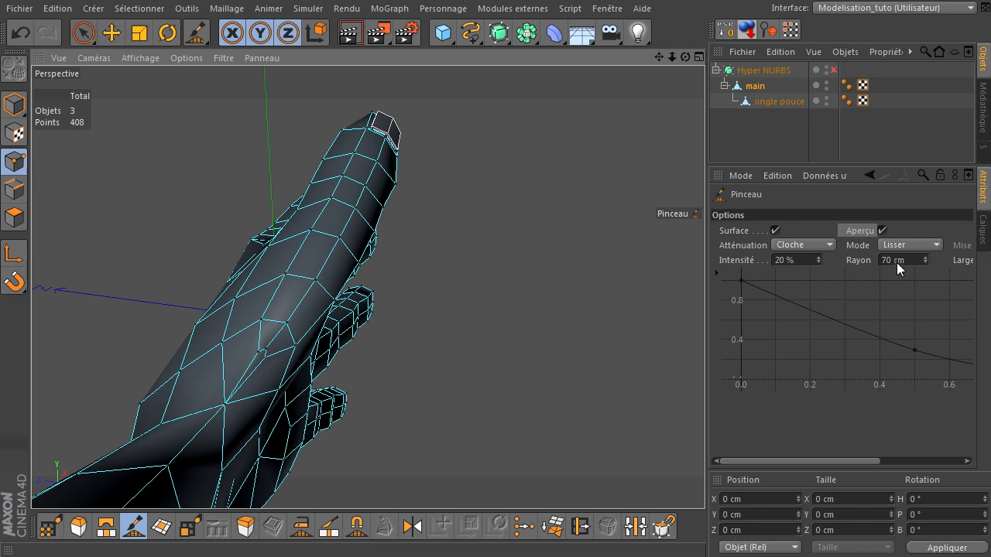
pyautogui.doubleClick(894, 261)
pyautogui.write('50')
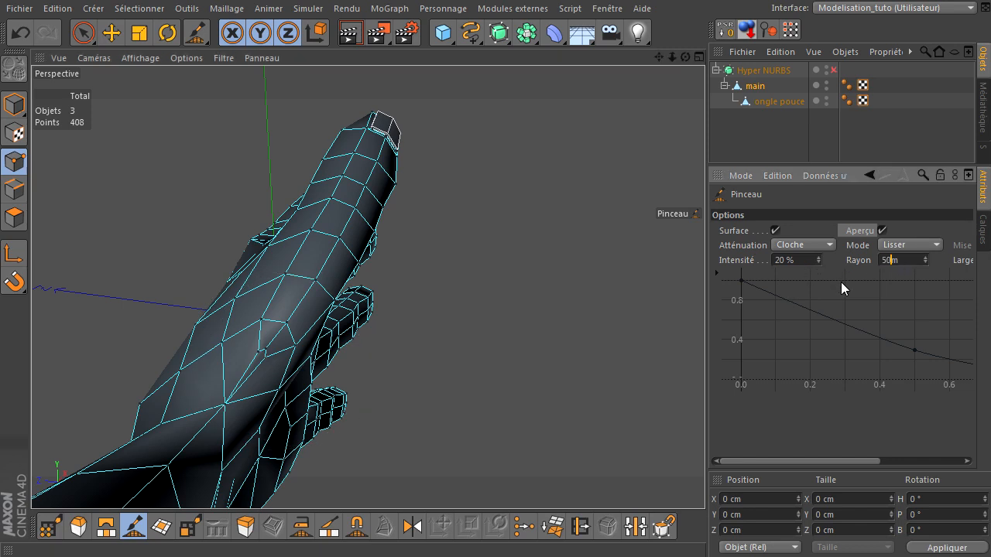
pyautogui.press('Return')
pyautogui.click(258, 364)
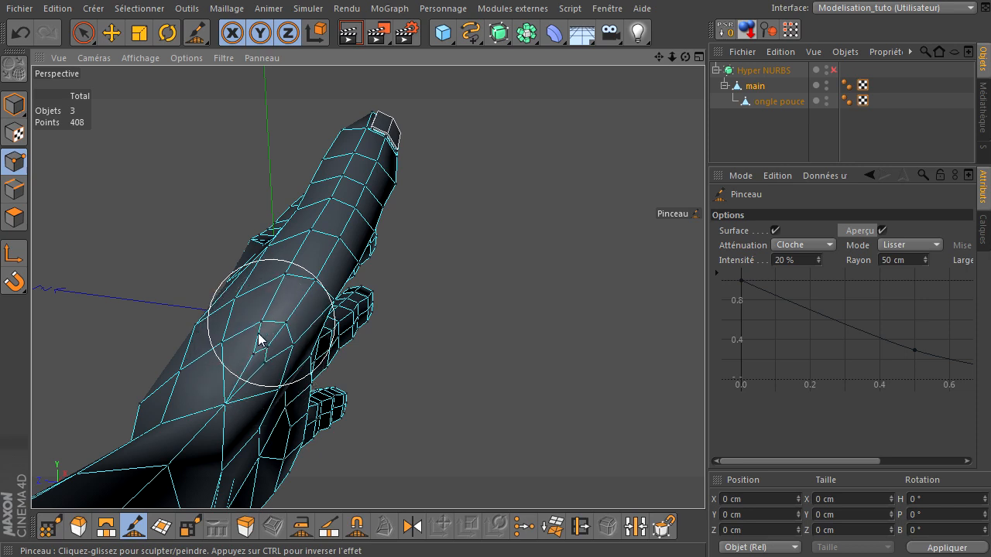
pyautogui.moveTo(283, 365)
pyautogui.mouseDown()
pyautogui.moveTo(224, 409)
pyautogui.moveTo(230, 399)
pyautogui.mouseUp()
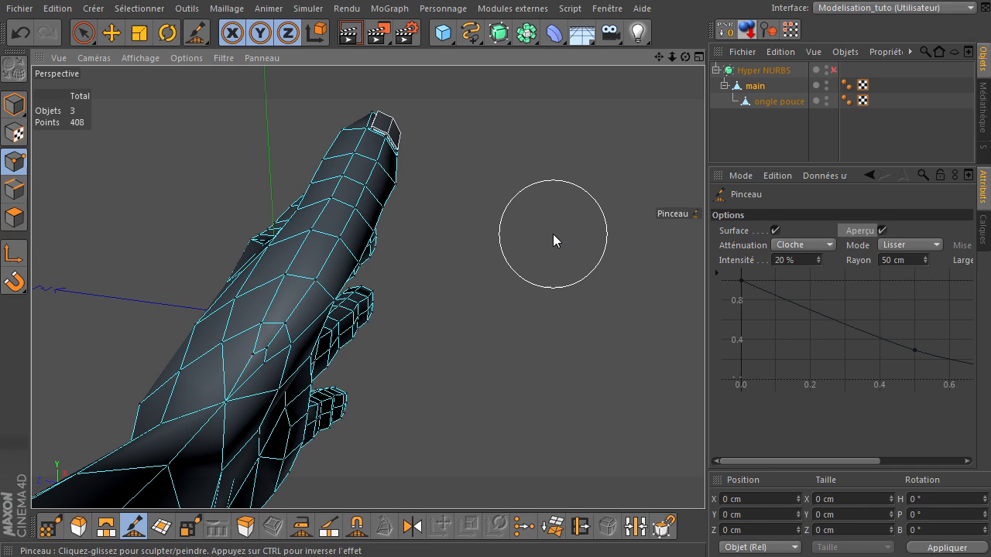
# Smooth the forearm around its open end on the main object with the Brush in Lisser mode
pyautogui.moveTo(686, 56); pyautogui.dragTo(706, 378)
pyautogui.moveTo(667, 56); pyautogui.dragTo(704, 379)
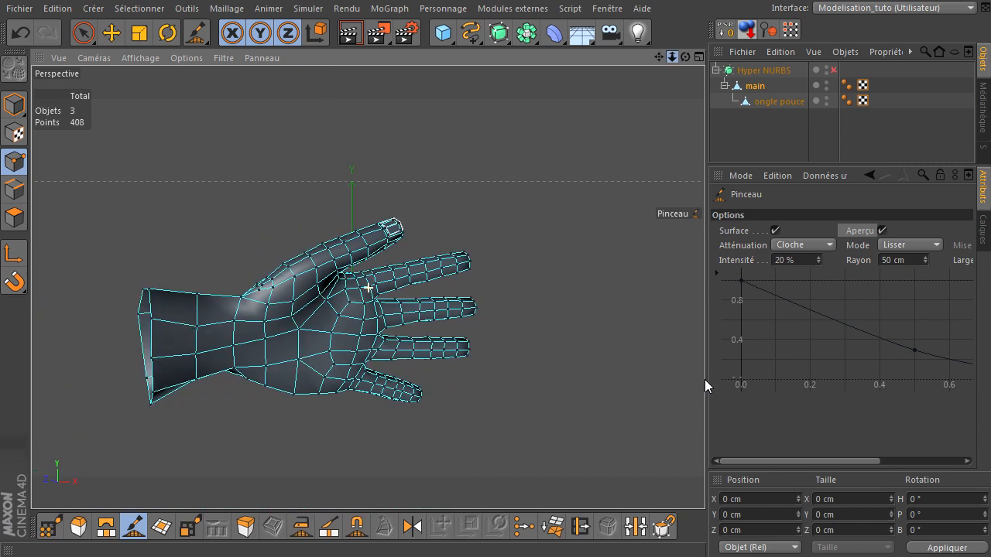
pyautogui.click(724, 128)
pyautogui.moveTo(660, 57); pyautogui.dragTo(704, 379)
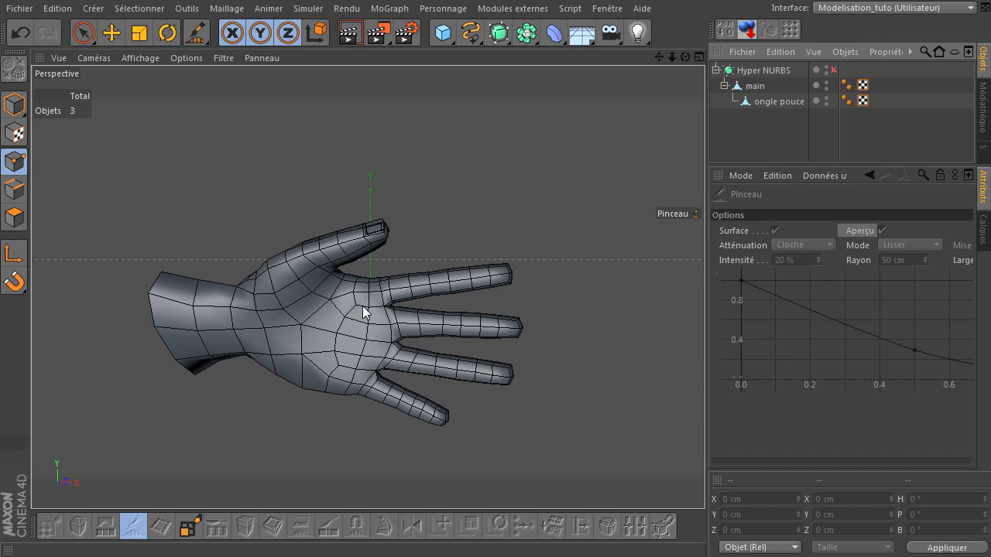
pyautogui.scroll(5, 364, 307)
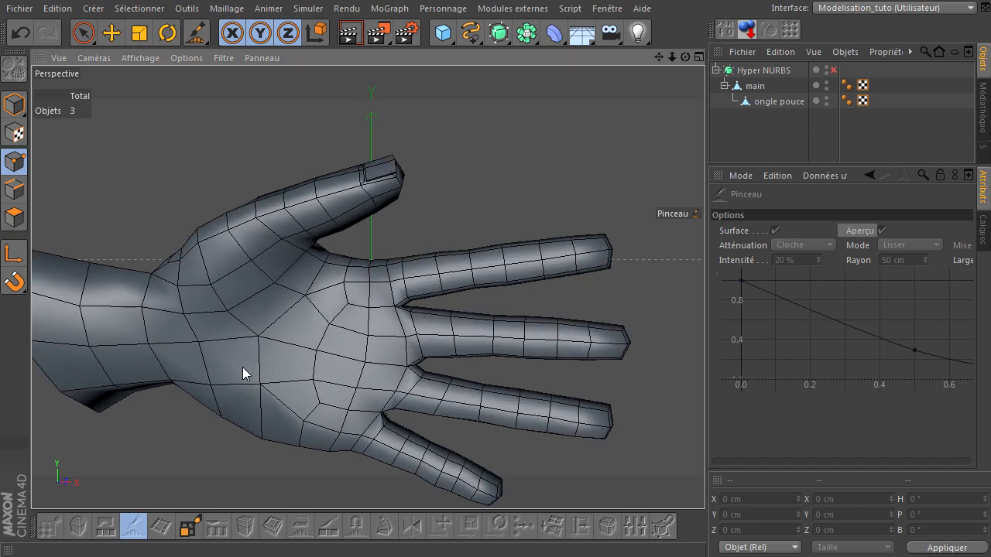
pyautogui.scroll(-2, 242, 367)
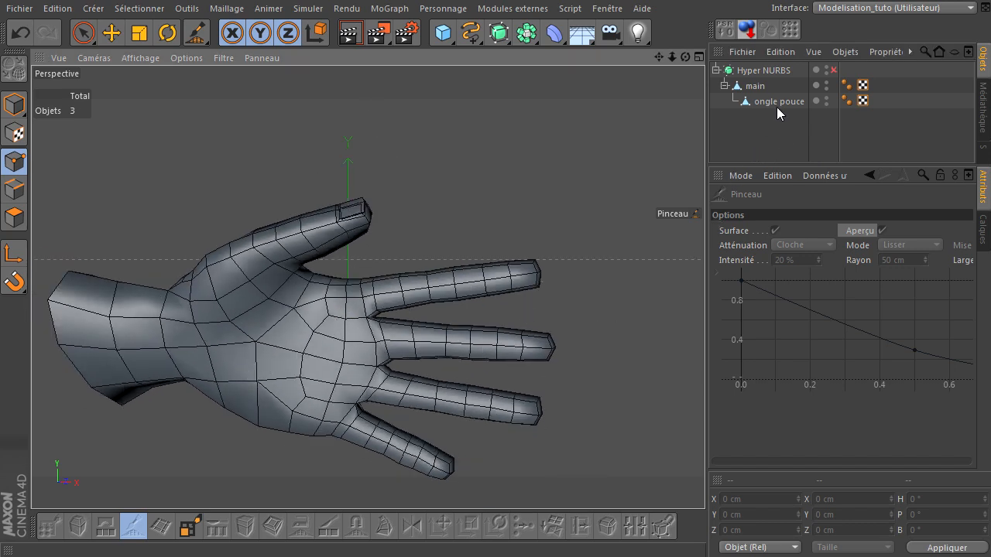
pyautogui.click(739, 88)
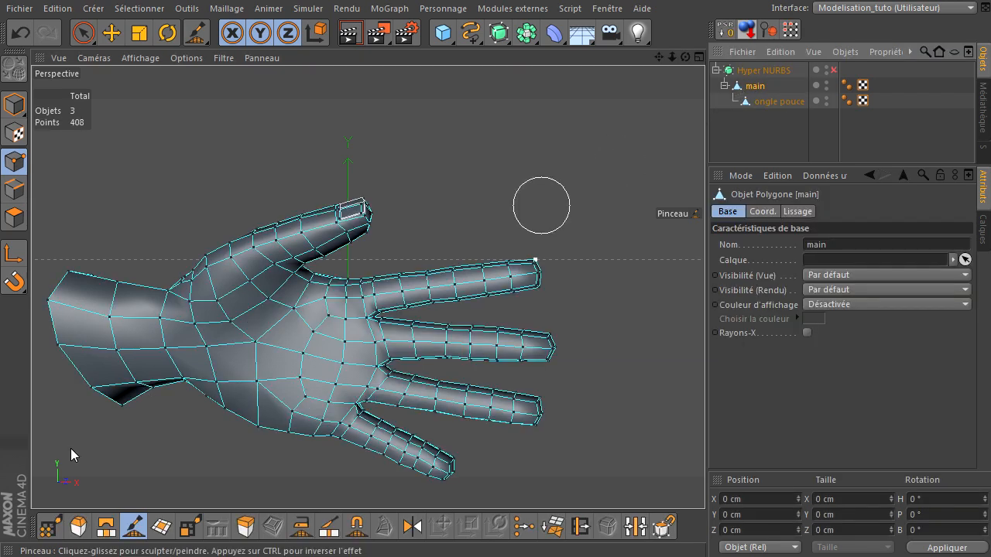
pyautogui.click(133, 526)
pyautogui.moveTo(124, 410)
pyautogui.mouseDown()
pyautogui.moveTo(90, 403)
pyautogui.moveTo(73, 265)
pyautogui.moveTo(60, 317)
pyautogui.moveTo(86, 401)
pyautogui.moveTo(44, 343)
pyautogui.moveTo(91, 283)
pyautogui.moveTo(82, 276)
pyautogui.mouseUp()
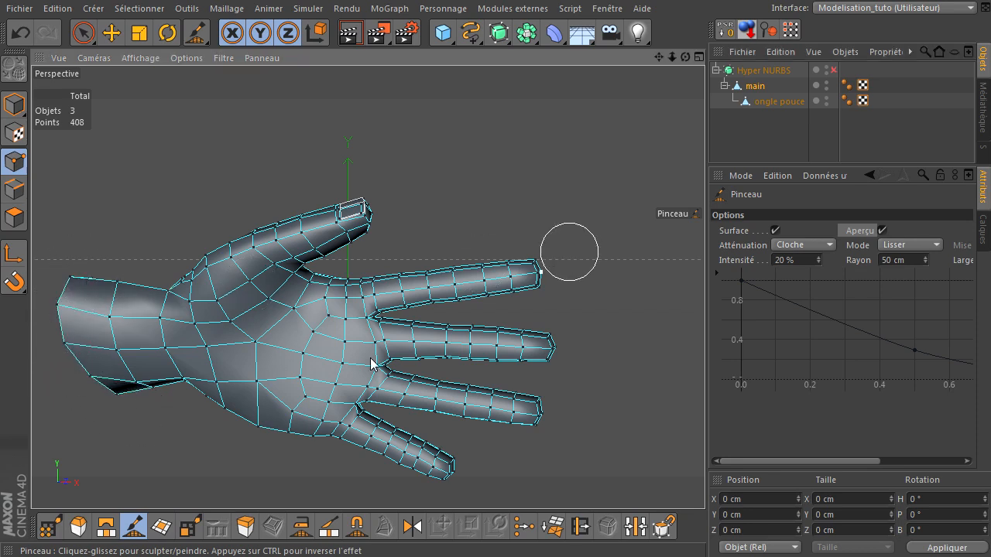
pyautogui.moveTo(137, 415); pyautogui.dragTo(112, 309)
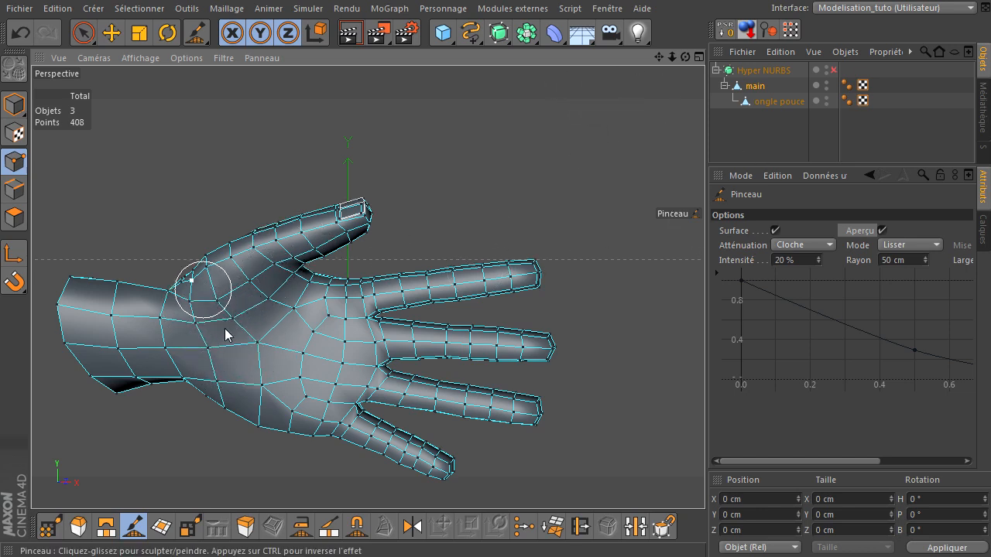
# Select the points around the tip of the index finger on the back of the hand
pyautogui.moveTo(688, 54); pyautogui.dragTo(611, 61)
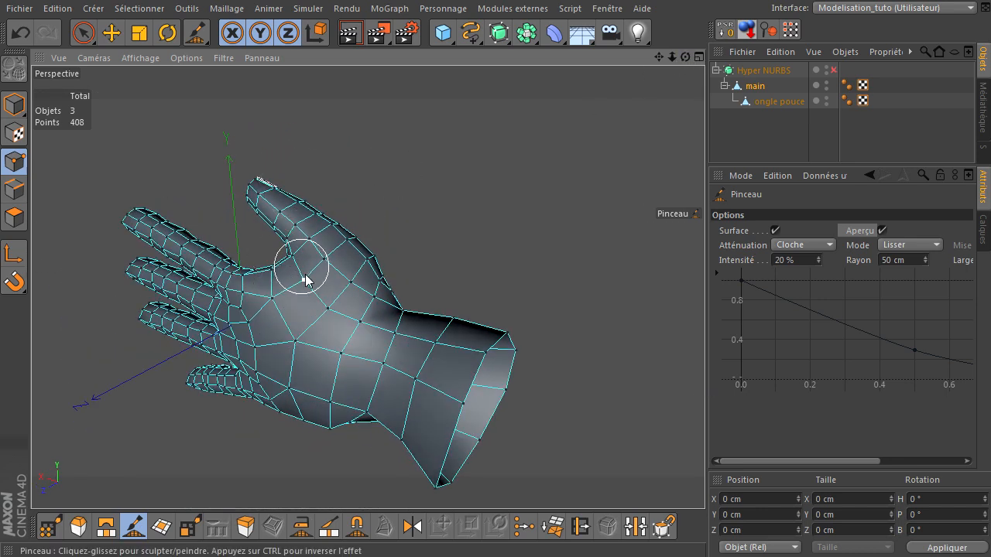
pyautogui.moveTo(685, 57)
pyautogui.mouseDown()
pyautogui.moveTo(678, 383)
pyautogui.moveTo(705, 379)
pyautogui.moveTo(670, 367)
pyautogui.moveTo(770, 379)
pyautogui.moveTo(485, 521)
pyautogui.mouseUp()
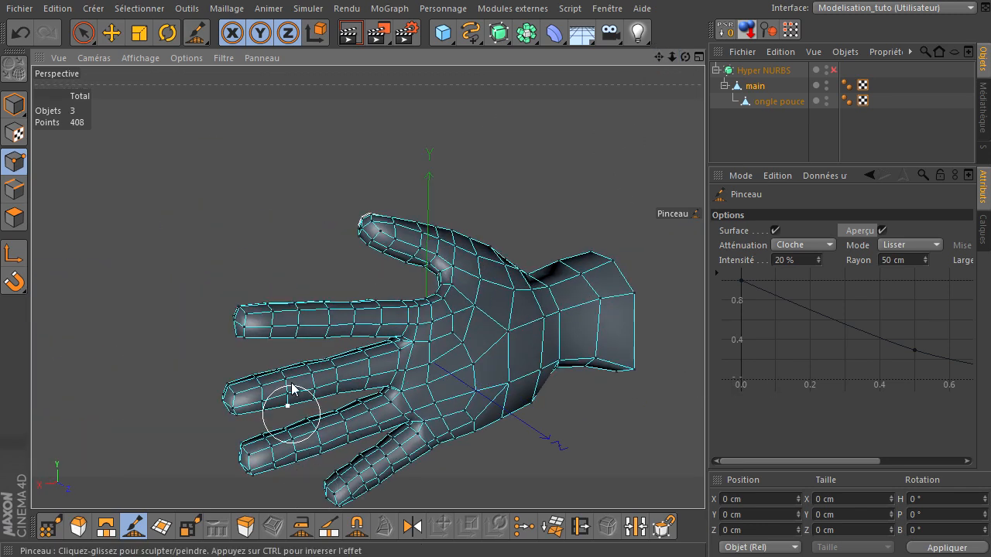
pyautogui.click(84, 32)
pyautogui.scroll(5, 120, 350)
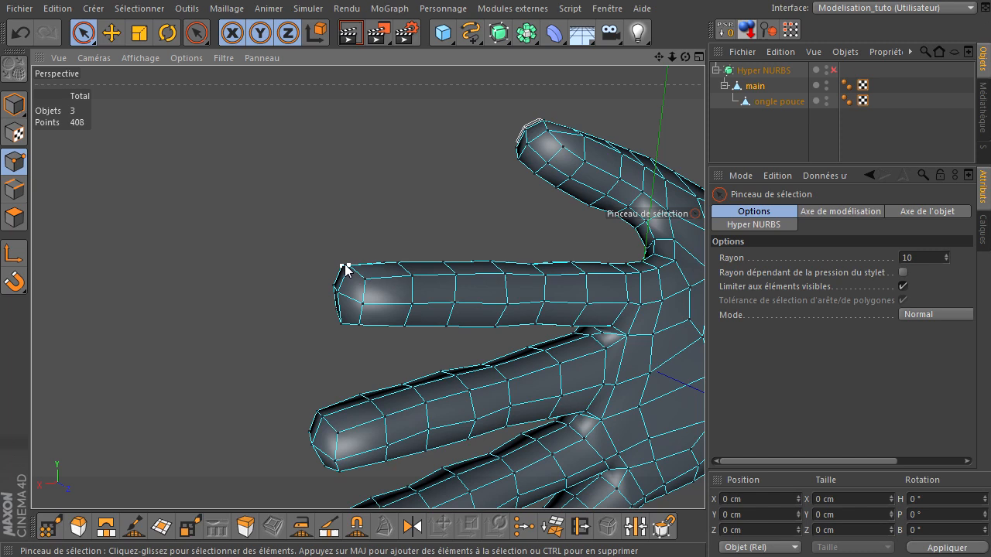
pyautogui.moveTo(341, 262); pyautogui.dragTo(338, 330)
pyautogui.moveTo(685, 56)
pyautogui.mouseDown()
pyautogui.moveTo(705, 385)
pyautogui.moveTo(369, 426)
pyautogui.mouseUp()
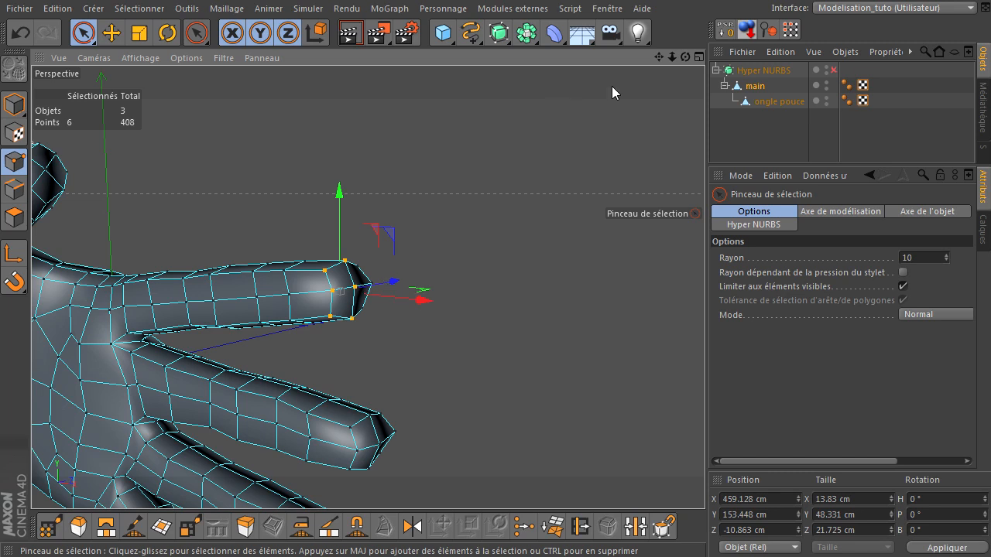
pyautogui.moveTo(685, 56); pyautogui.dragTo(426, 119)
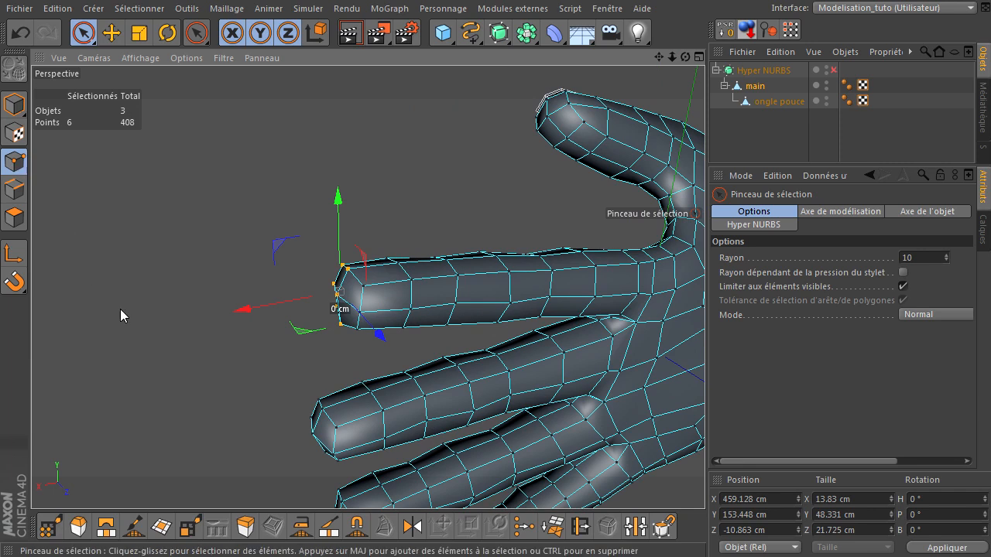
# Try to move a single point near the tip of the index finger, and undo the move
pyautogui.click(333, 316)
pyautogui.click(361, 314)
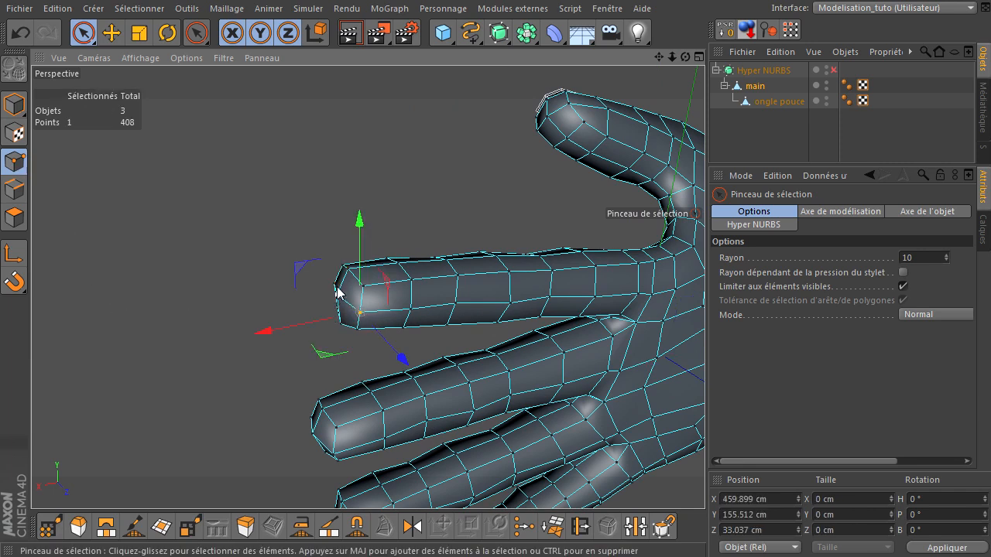
pyautogui.moveTo(402, 362); pyautogui.dragTo(391, 348)
pyautogui.click(28, 36)
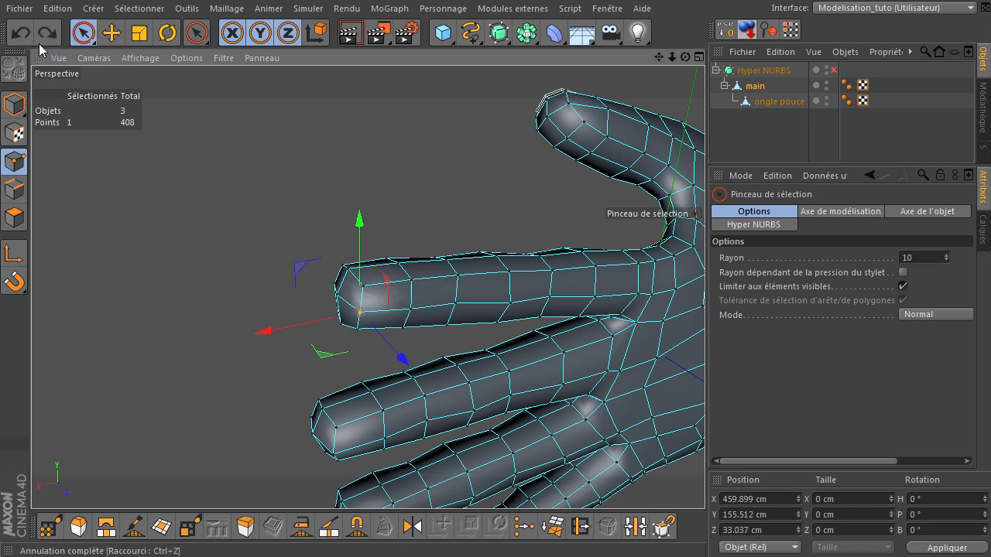
# Select the two polygons at the nail position on the index finger and inset them with Extrusion interne by about 4.2 cm
pyautogui.click(14, 218)
pyautogui.click(371, 308)
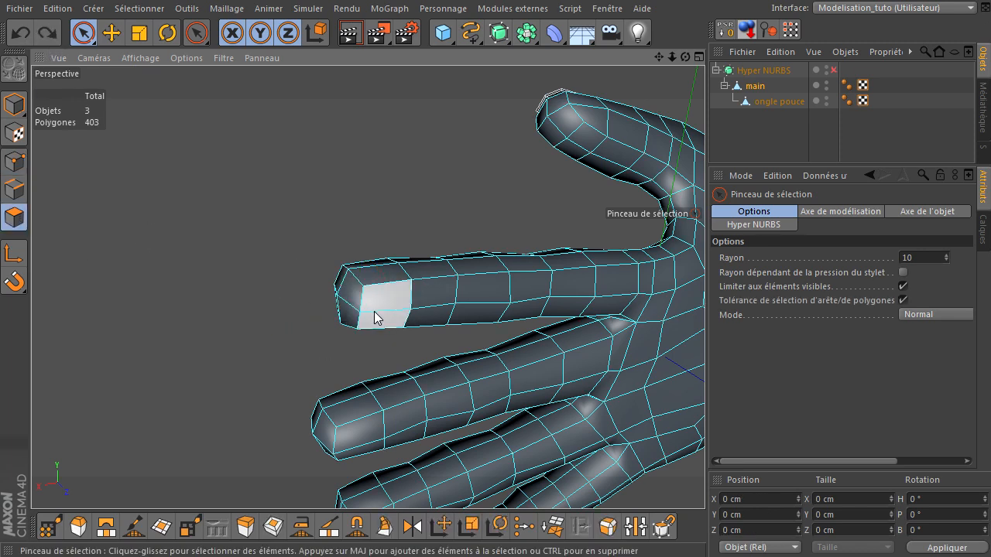
pyautogui.click(375, 314)
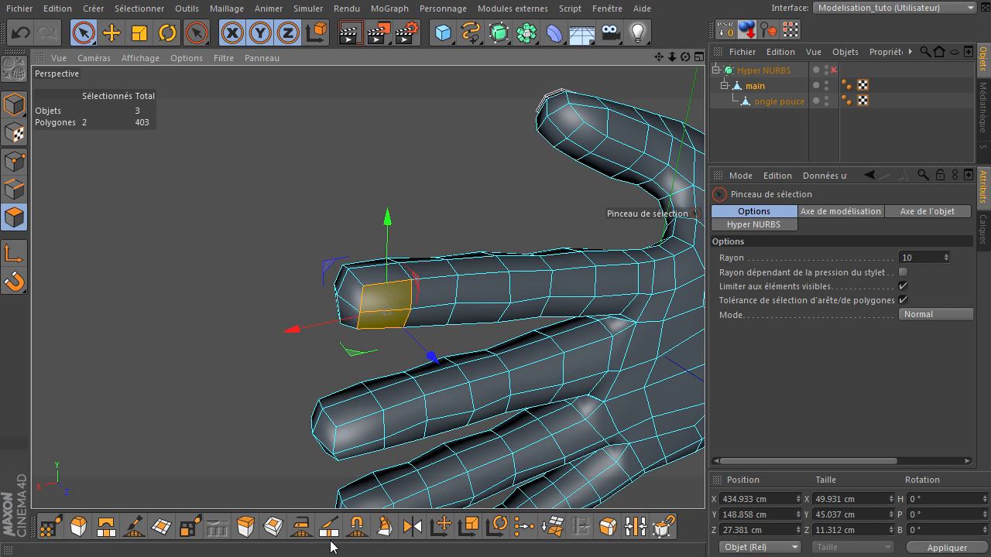
pyautogui.click(272, 527)
pyautogui.moveTo(278, 258); pyautogui.dragTo(704, 379)
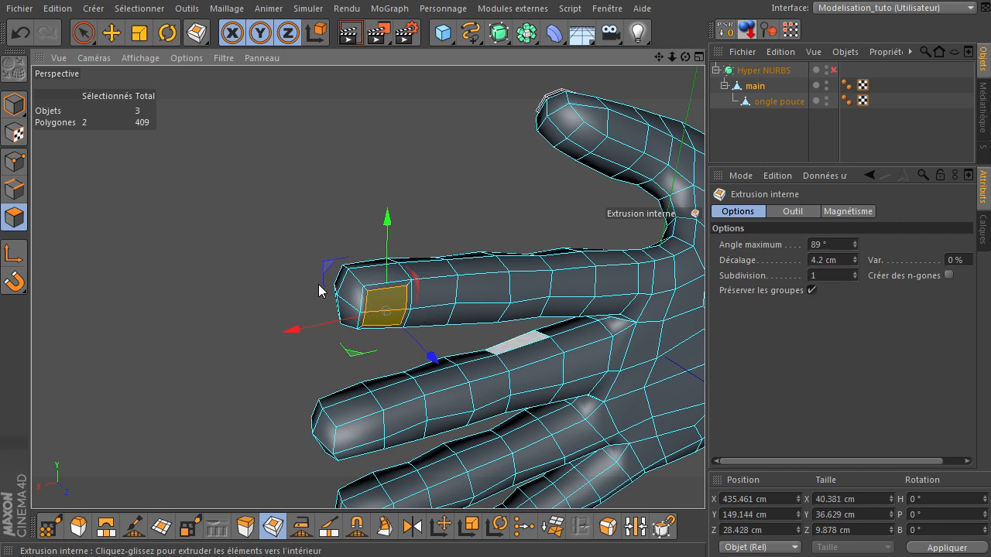
pyautogui.click(235, 8)
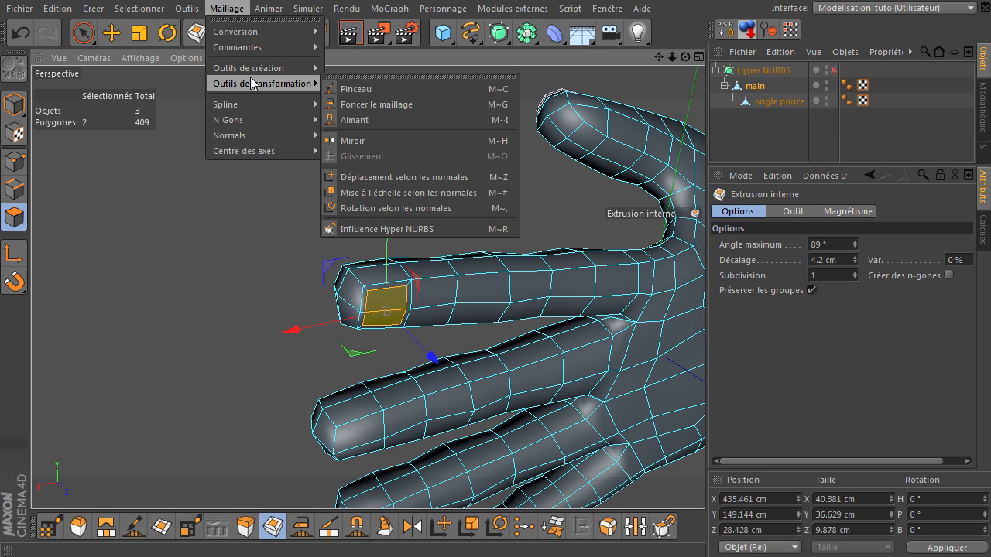
pyautogui.moveTo(254, 54)
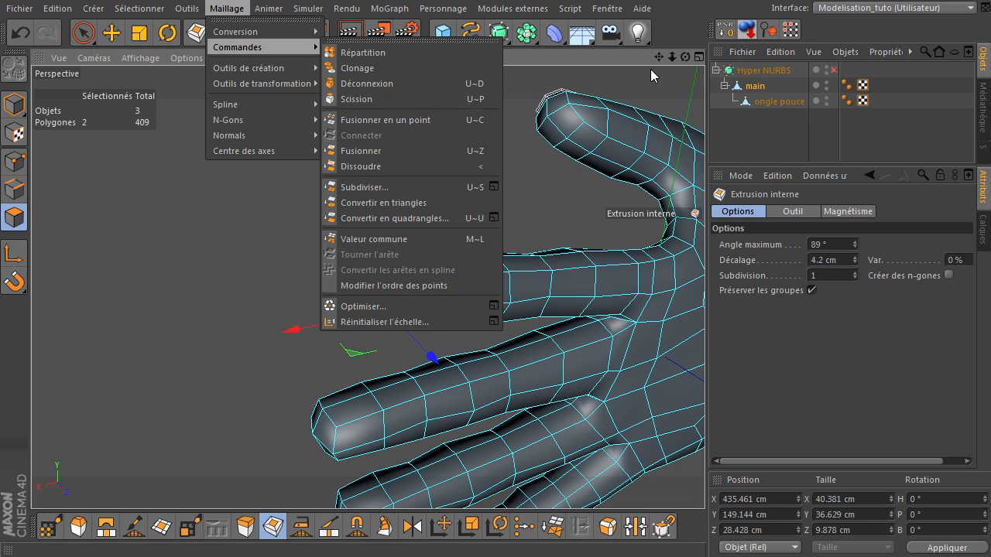
pyautogui.click(678, 37)
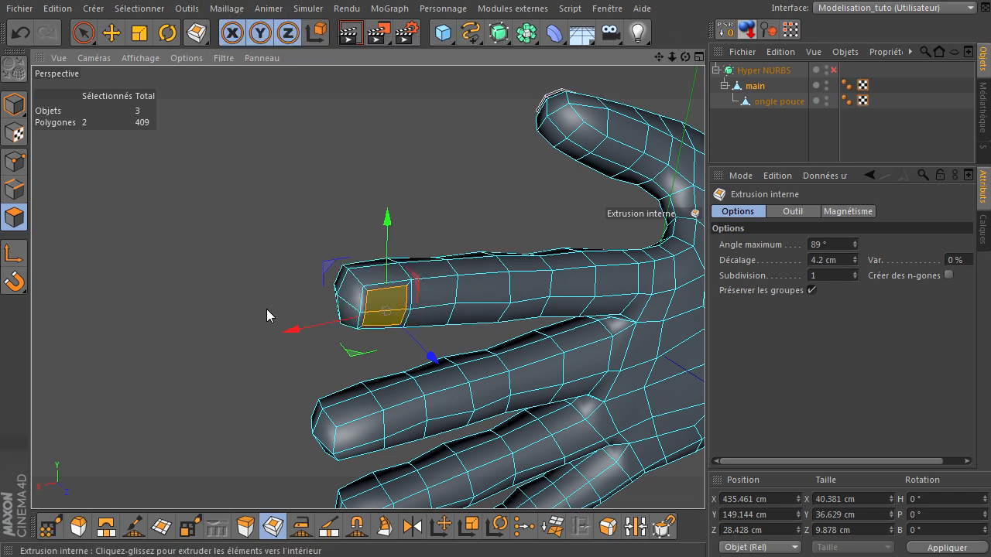
pyautogui.click(791, 106)
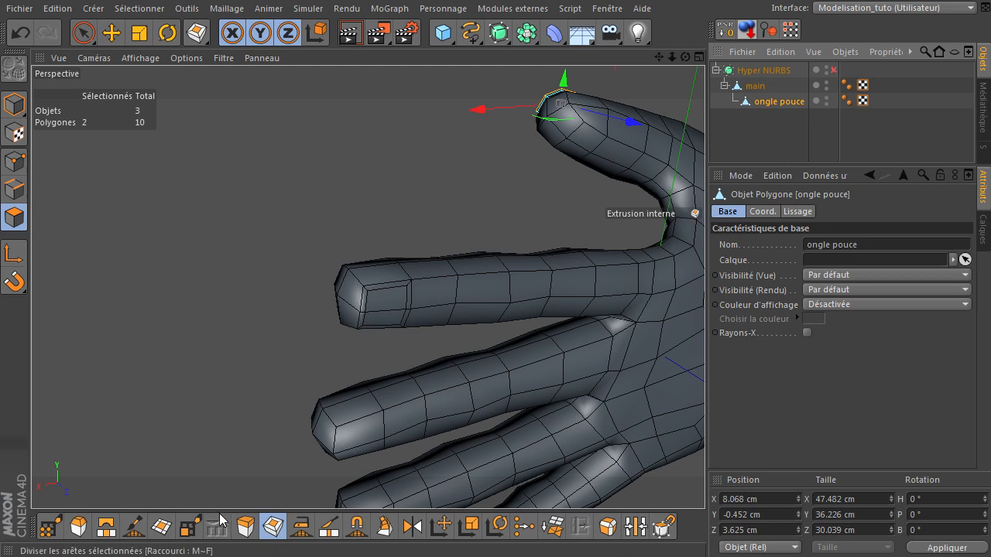
pyautogui.click(245, 528)
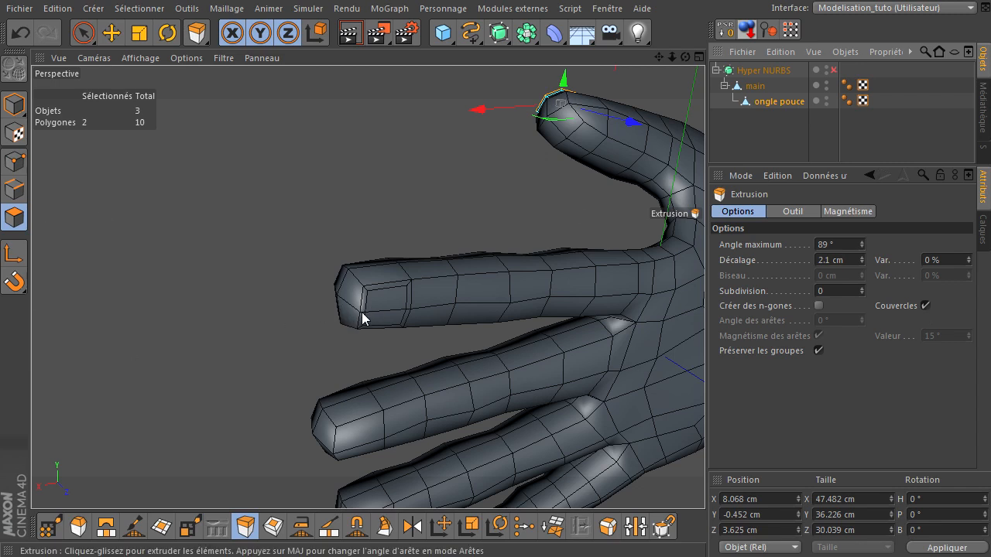
# Undo the inset of the two nail polygons on the index finger and activate the Move tool
pyautogui.click(21, 35)
pyautogui.click(21, 35)
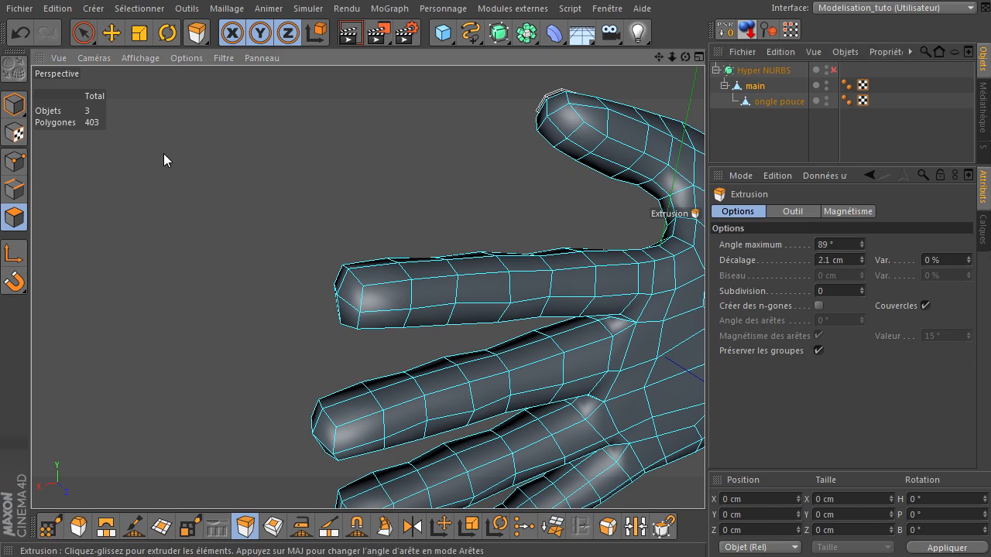
pyautogui.scroll(-3, 304, 224)
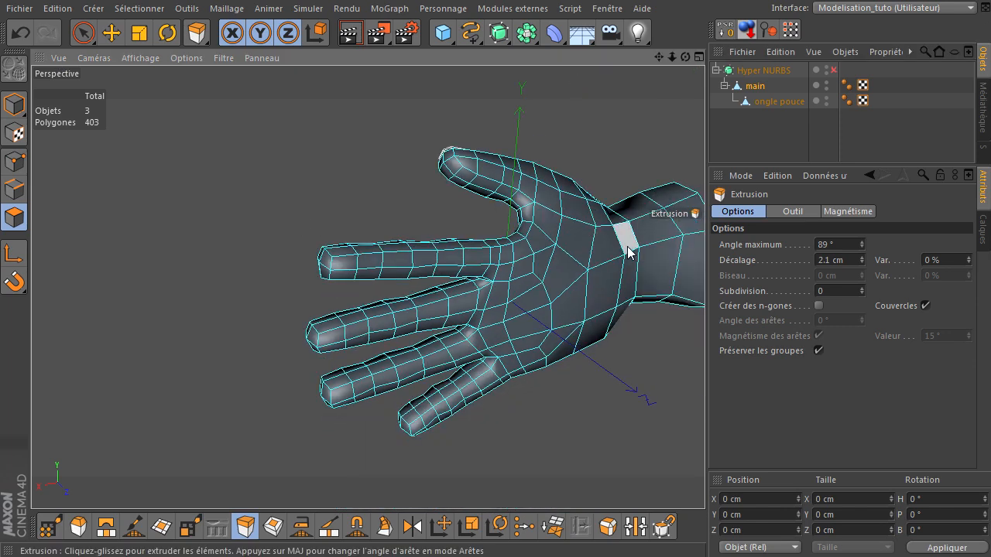
pyautogui.moveTo(706, 392); pyautogui.dragTo(371, 451)
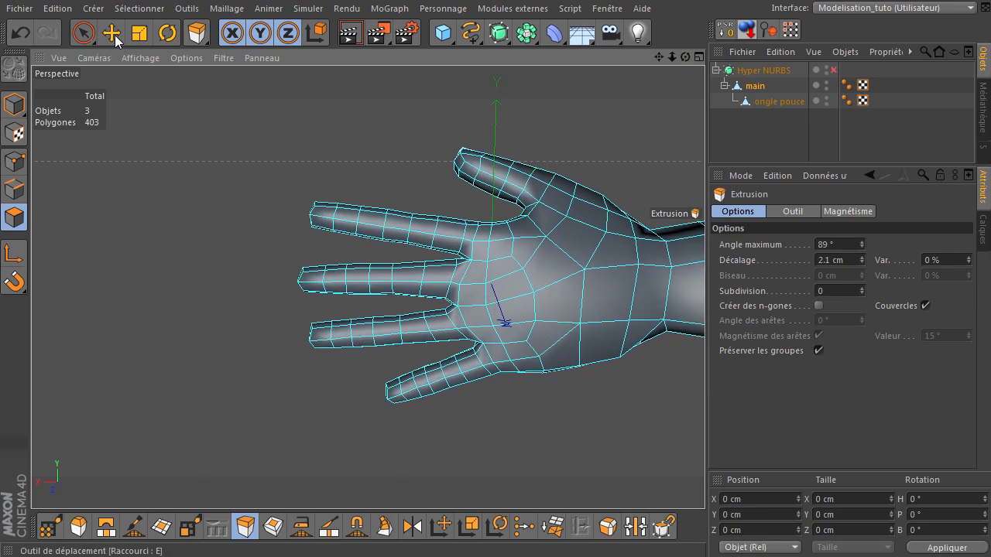
pyautogui.click(136, 532)
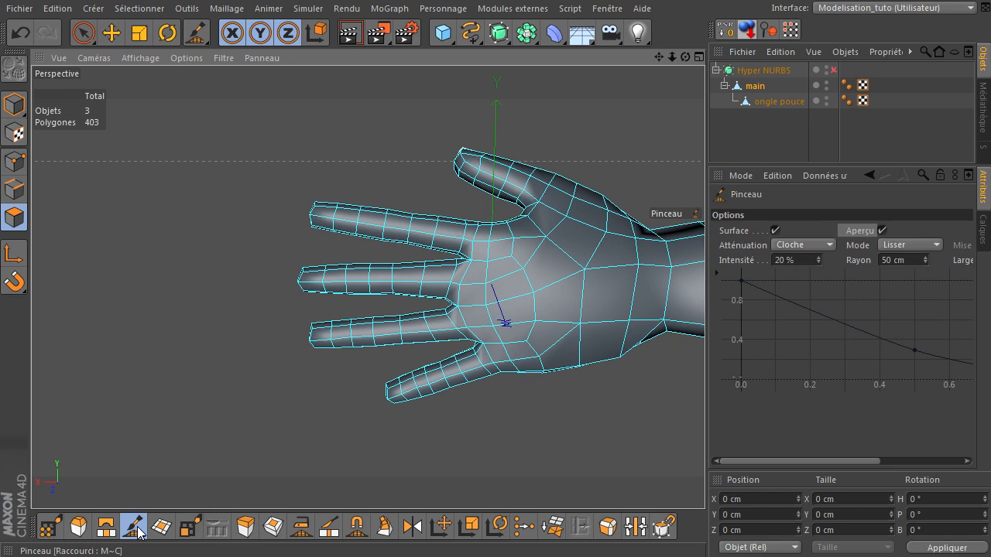
pyautogui.click(110, 35)
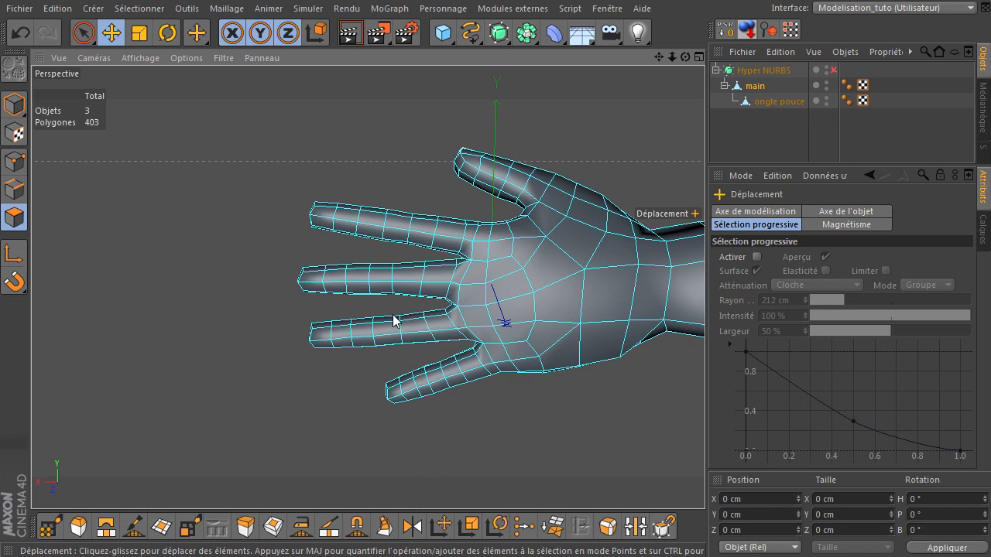
# Enable Hyper NURBS temporarily to examine the smoothed fingers and palm without a selected object, and disable it again
pyautogui.scroll(5, 393, 320)
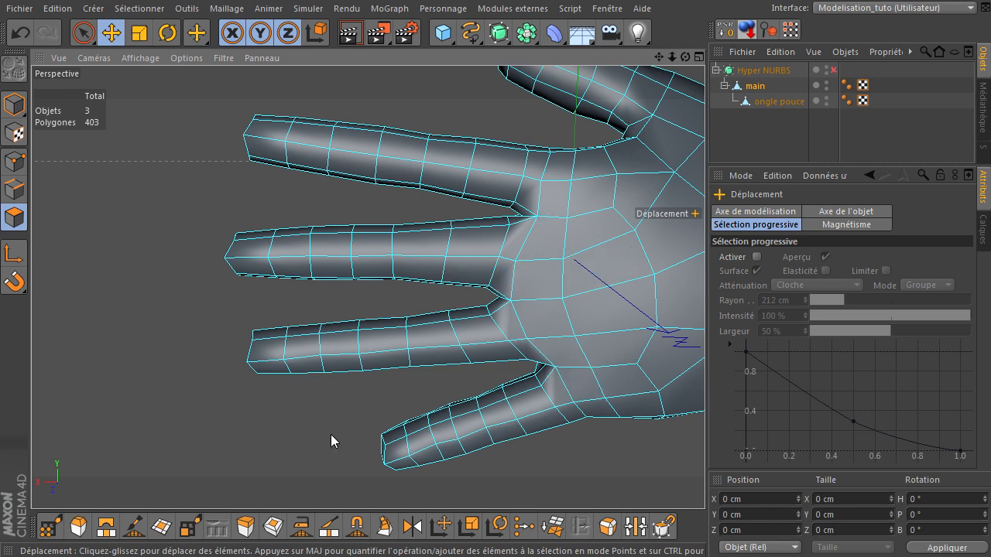
pyautogui.click(833, 70)
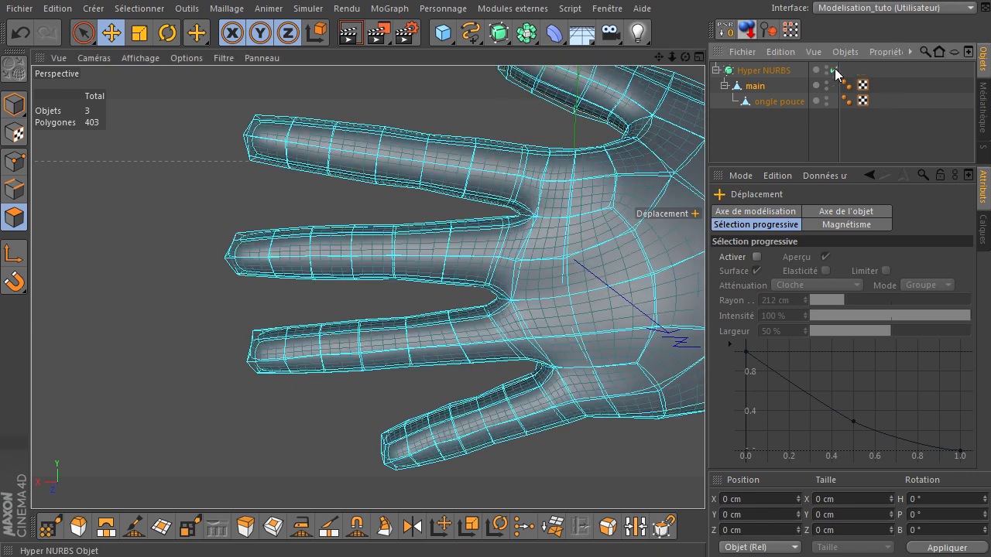
pyautogui.scroll(-5, 246, 277)
pyautogui.click(719, 137)
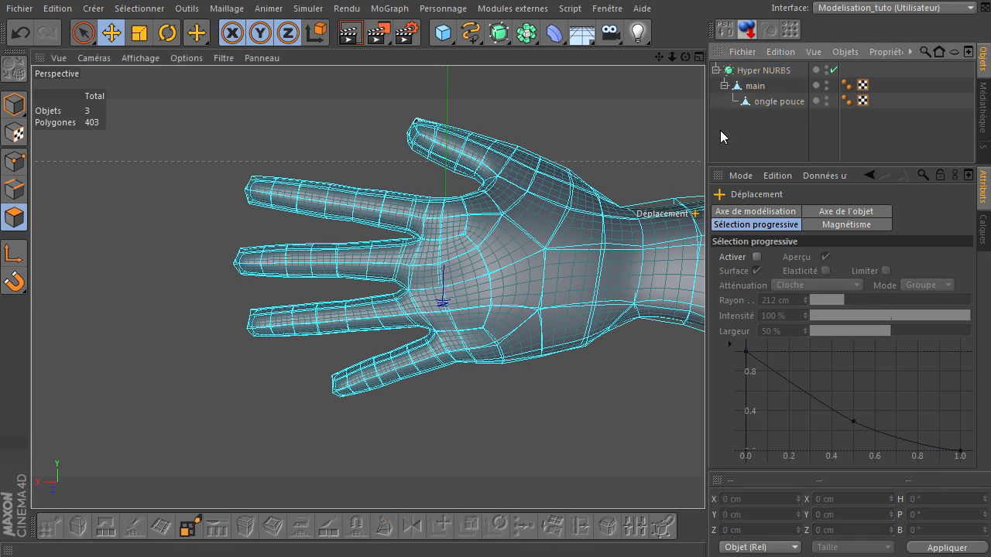
pyautogui.moveTo(685, 56); pyautogui.dragTo(704, 379)
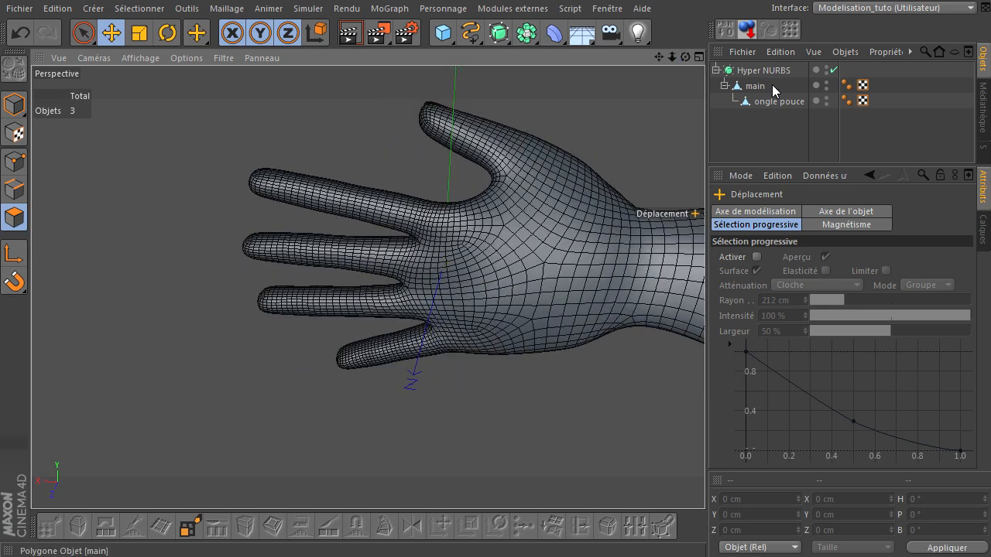
pyautogui.click(834, 70)
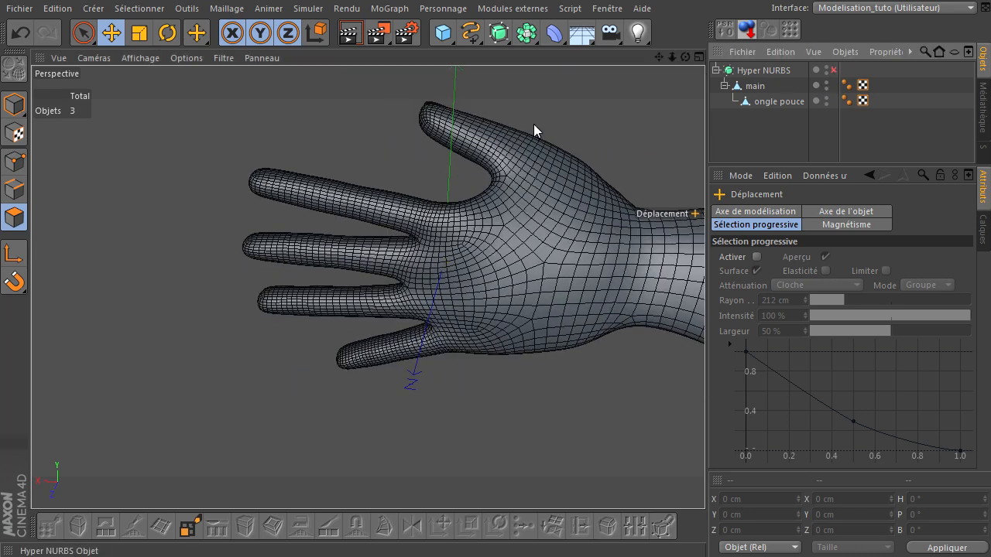
# Select the two edge loops around the joints of the index finger on the main object with loop selection
pyautogui.click(758, 87)
pyautogui.scroll(5, 305, 210)
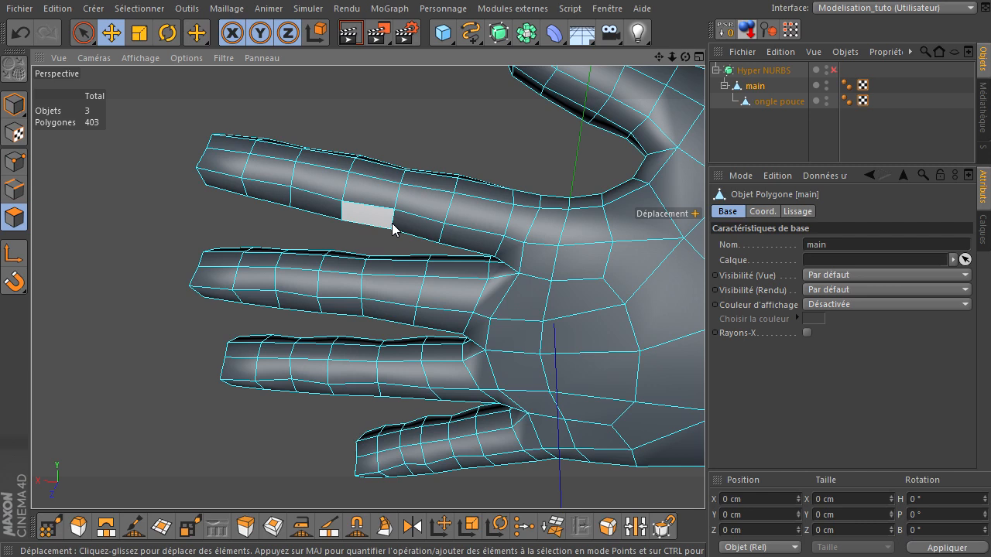
pyautogui.click(14, 191)
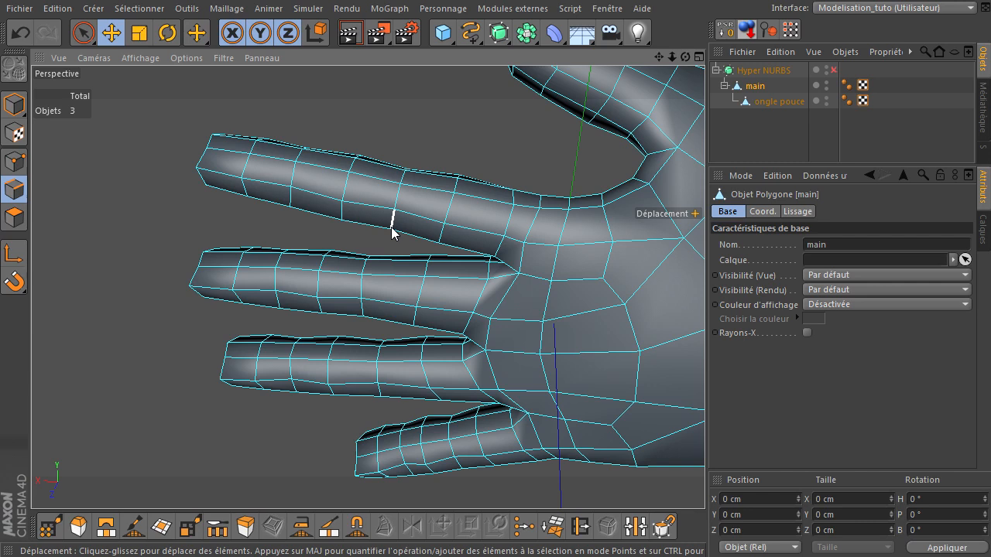
pyautogui.press('u')
pyautogui.press('l')
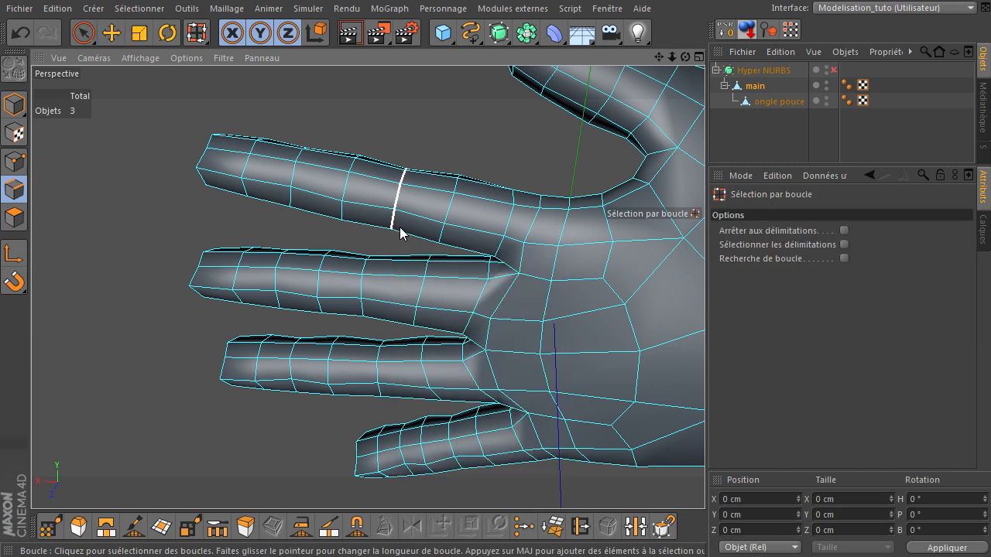
pyautogui.click(392, 209)
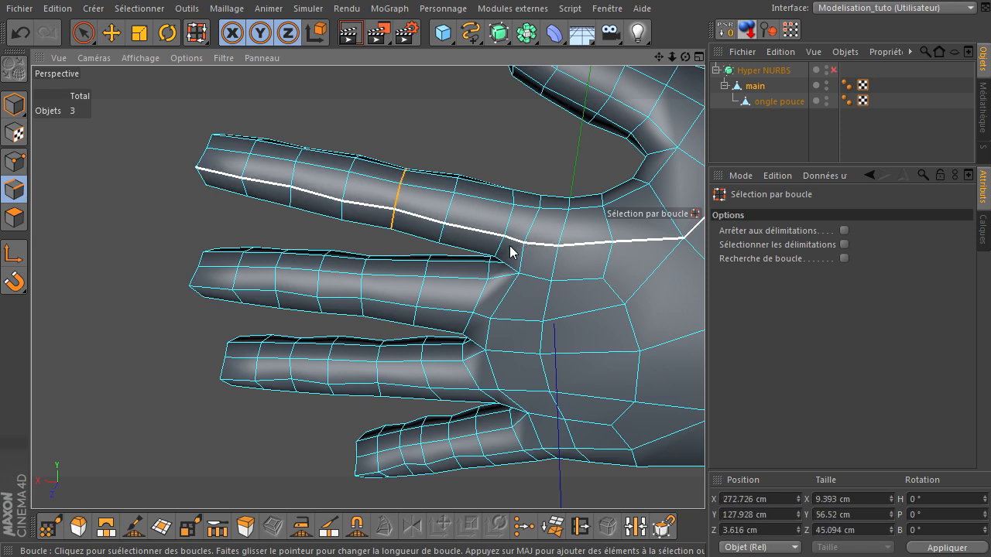
pyautogui.keyDown('shift'); pyautogui.click(293, 174); pyautogui.keyUp('shift')
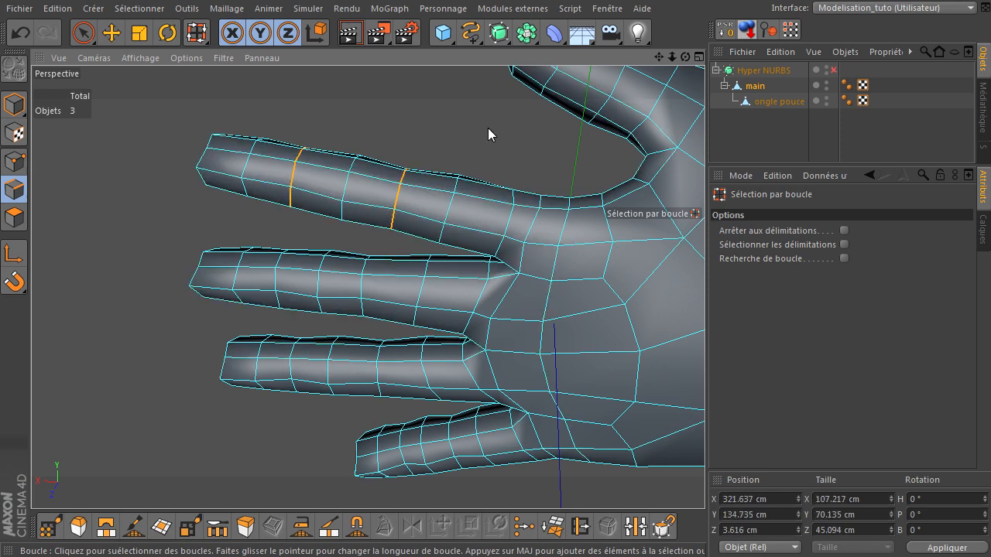
# Bevel the two selected index finger edge loops with subdivision 1 and an inner offset of about 7.2 cm
pyautogui.press('m')
pyautogui.press('s')
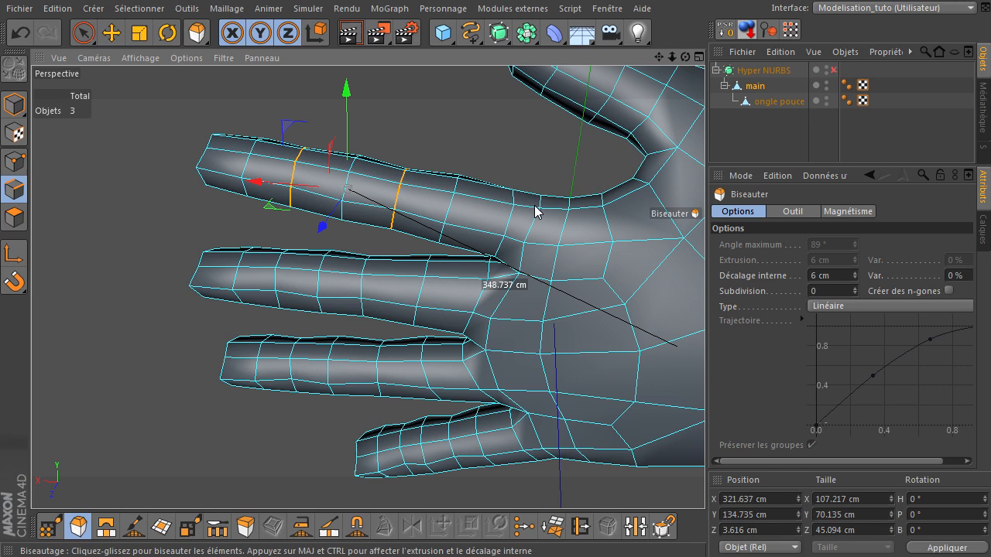
pyautogui.click(855, 288)
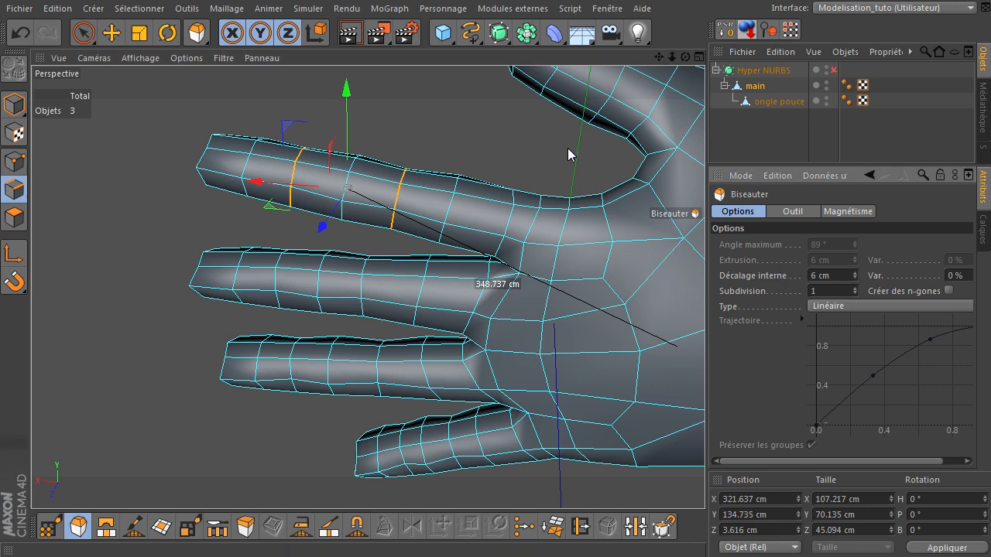
pyautogui.moveTo(447, 122); pyautogui.dragTo(705, 379)
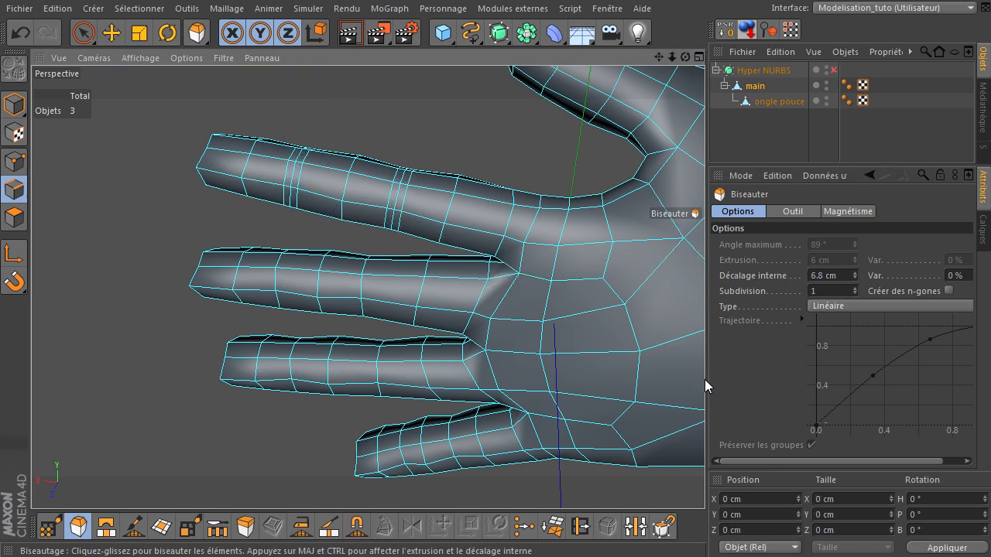
pyautogui.moveTo(428, 129); pyautogui.dragTo(385, 241)
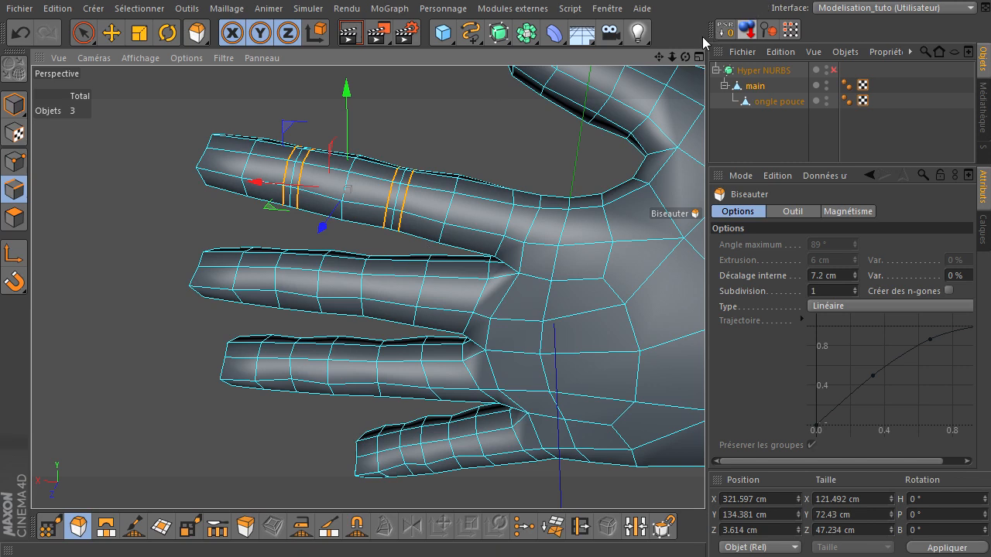
# Select the three points along one side of the index finger's beveled joint nearer the palm with the selection brush
pyautogui.moveTo(685, 57); pyautogui.dragTo(702, 407)
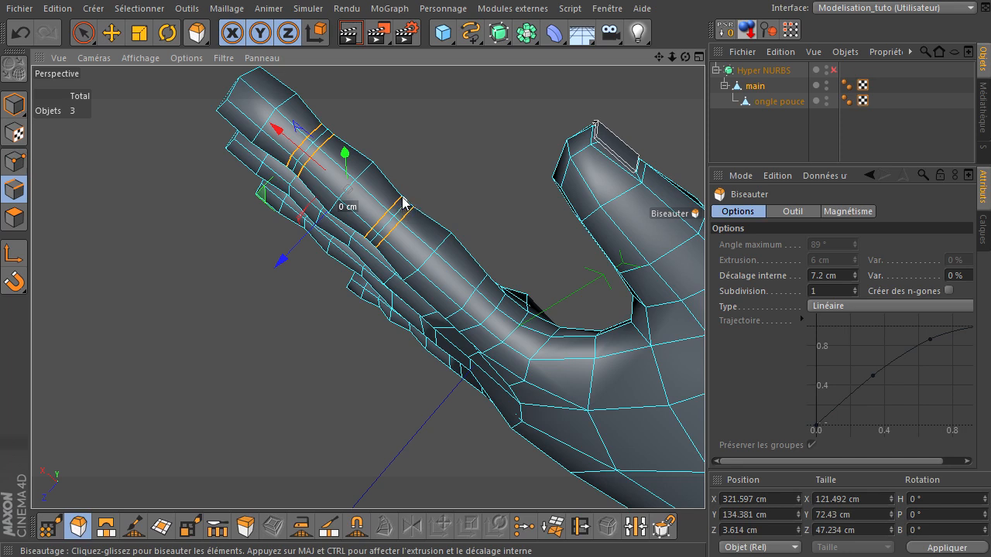
pyautogui.click(14, 161)
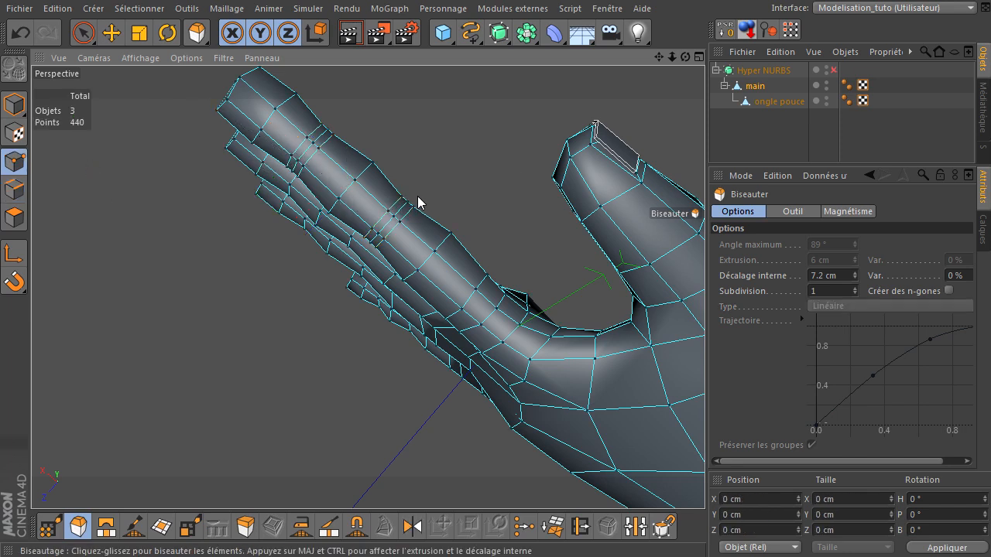
pyautogui.moveTo(425, 171); pyautogui.dragTo(395, 172)
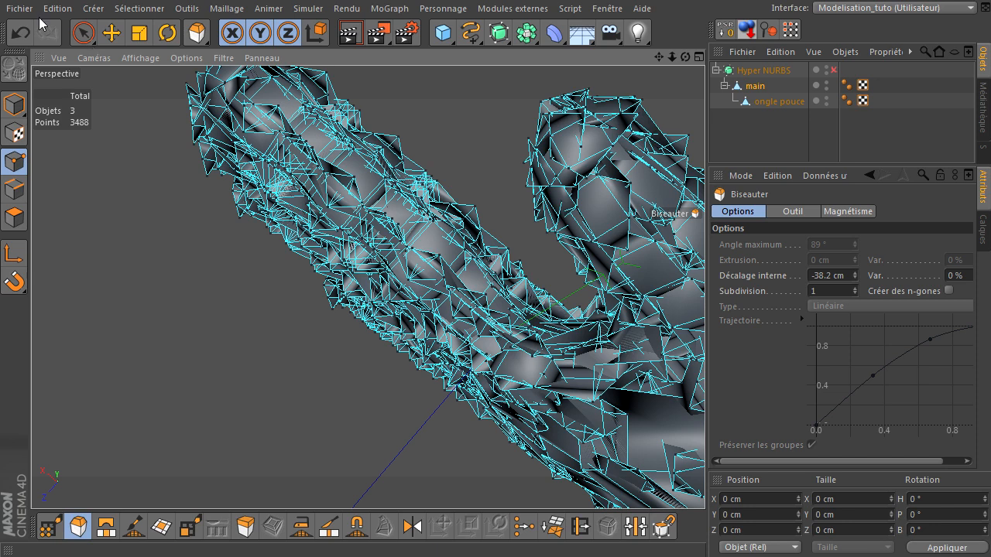
pyautogui.click(14, 37)
pyautogui.click(84, 33)
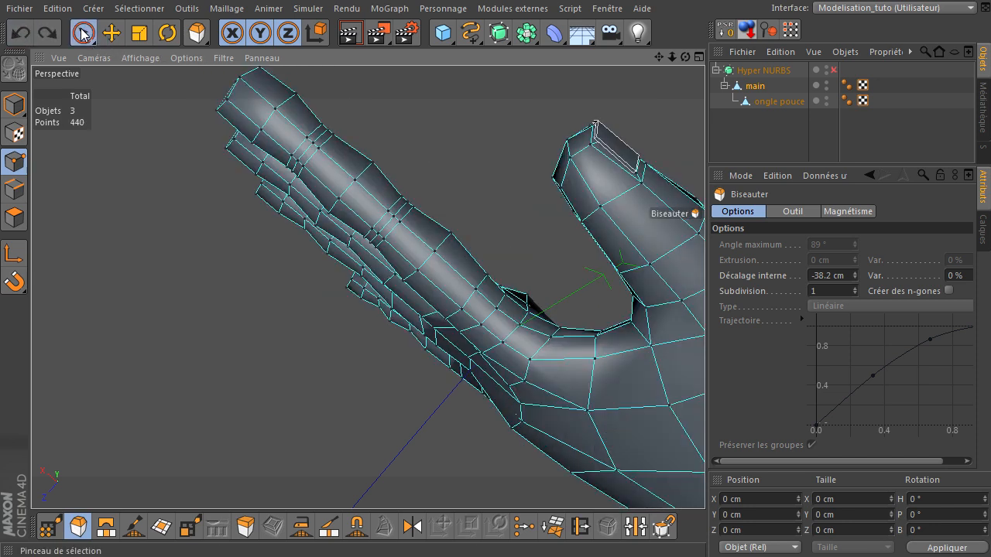
pyautogui.moveTo(411, 180); pyautogui.dragTo(405, 194)
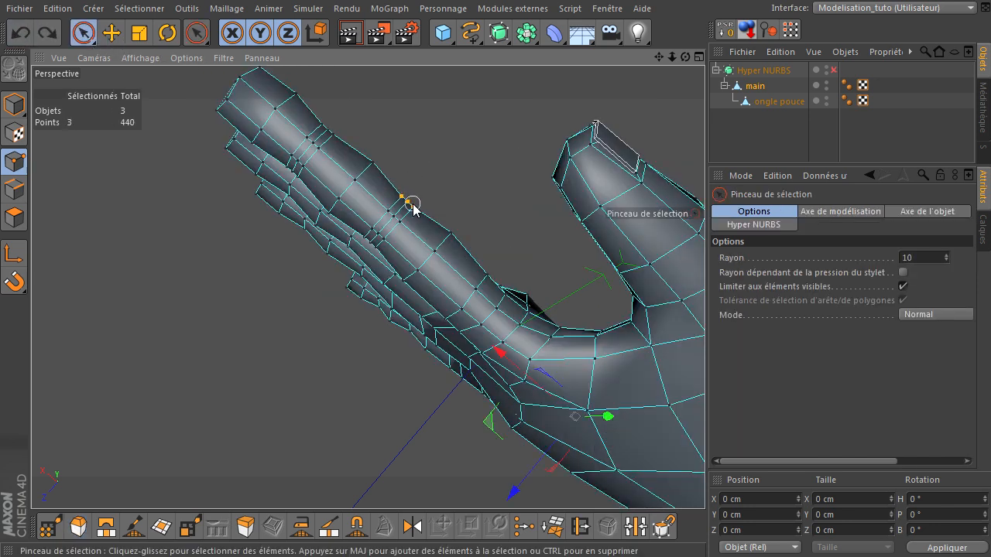
pyautogui.scroll(4, 395, 216)
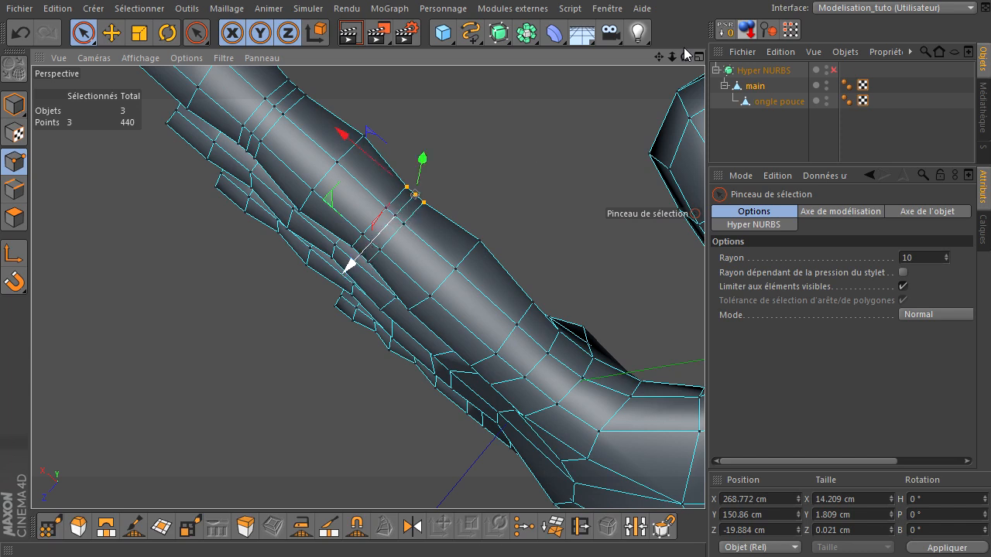
pyautogui.moveTo(705, 387); pyautogui.dragTo(458, 216)
pyautogui.scroll(-5, 237, 281)
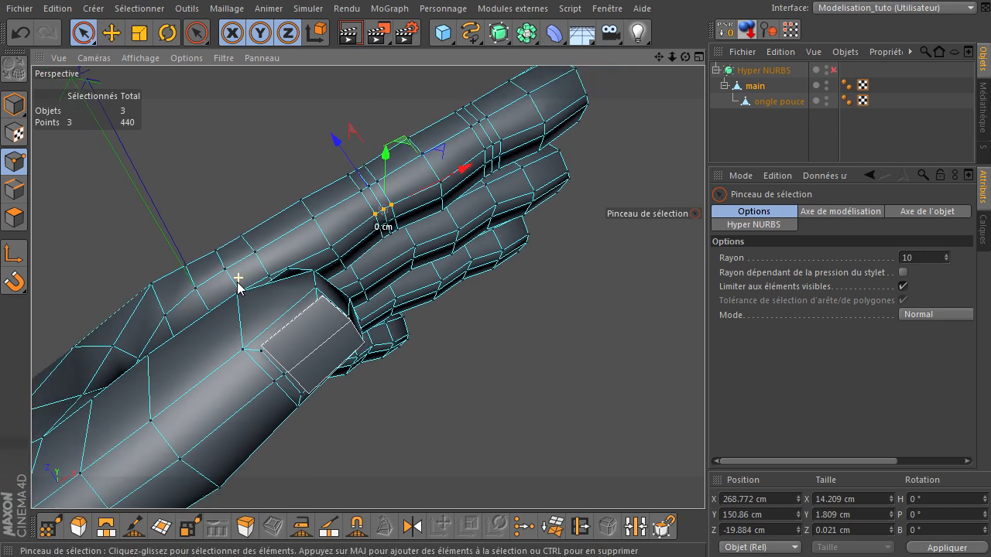
# Undo the point selection and the joint bevels on the index finger, and deselect all objects
pyautogui.click(21, 33)
pyautogui.click(21, 33)
pyautogui.click(21, 33)
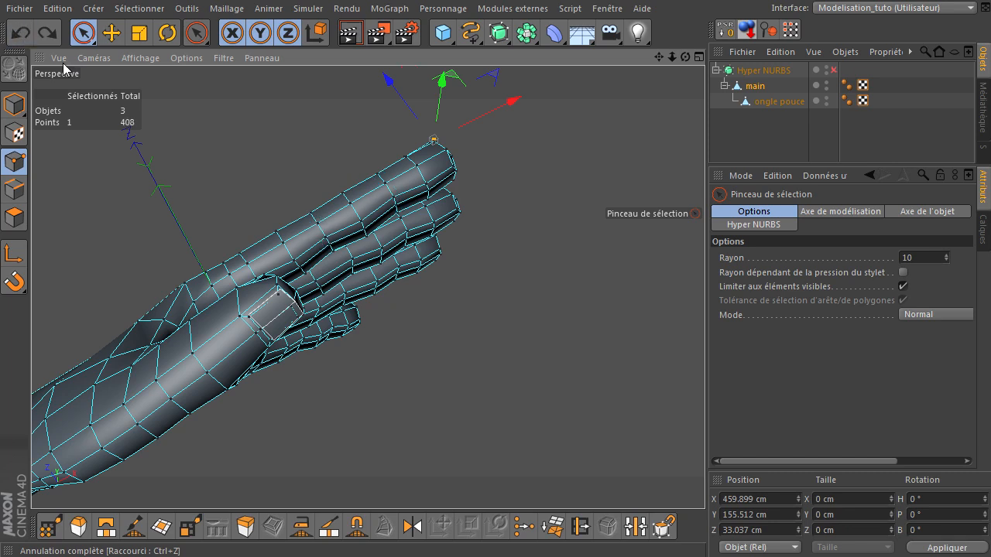
pyautogui.click(613, 254)
pyautogui.moveTo(685, 57); pyautogui.dragTo(696, 382)
pyautogui.moveTo(661, 55); pyautogui.dragTo(665, 100)
pyautogui.click(748, 144)
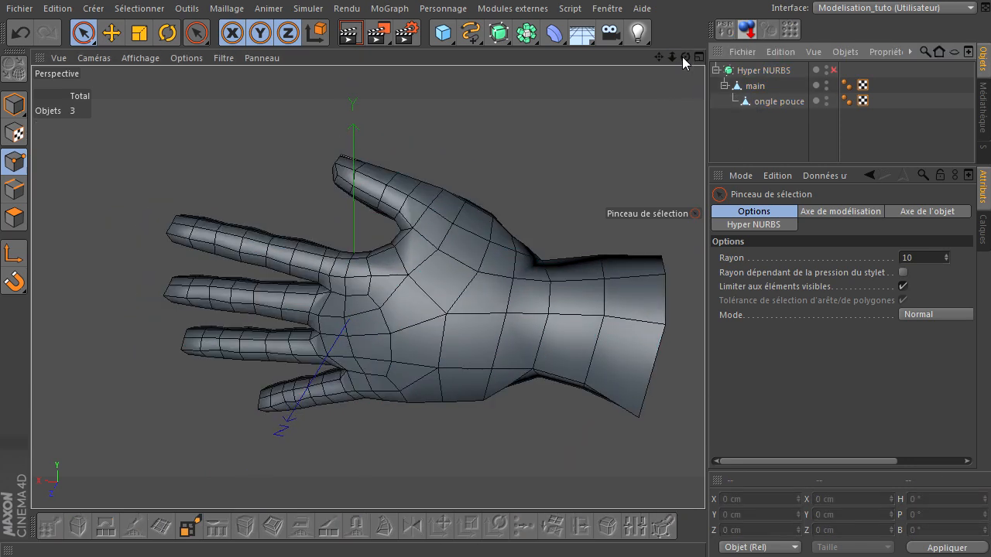
# Examine the whole hand from its other side with Hyper NURBS enabled, and return to the unsmoothed main object
pyautogui.moveTo(685, 57); pyautogui.dragTo(704, 379)
pyautogui.click(834, 69)
pyautogui.moveTo(659, 57); pyautogui.dragTo(706, 381)
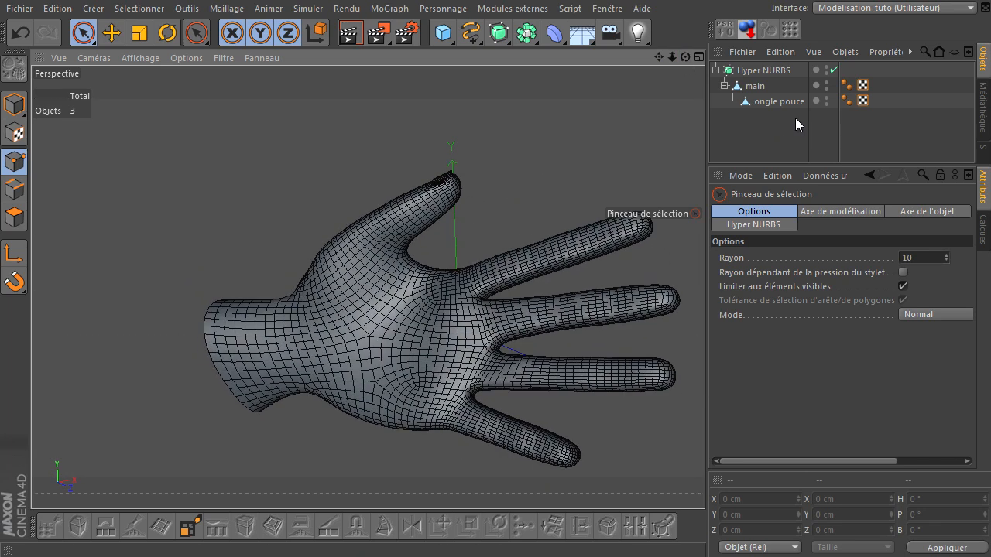
pyautogui.click(754, 87)
pyautogui.click(833, 69)
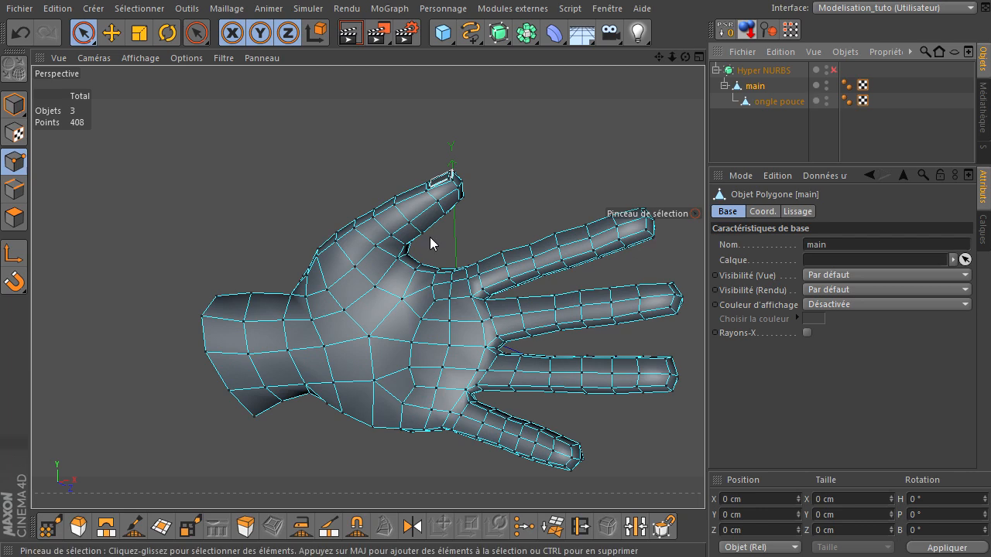
# Select the chain of edges along the palm-side length of the thumb, from its tip to its base, using path selection in edge mode
pyautogui.scroll(5, 424, 242)
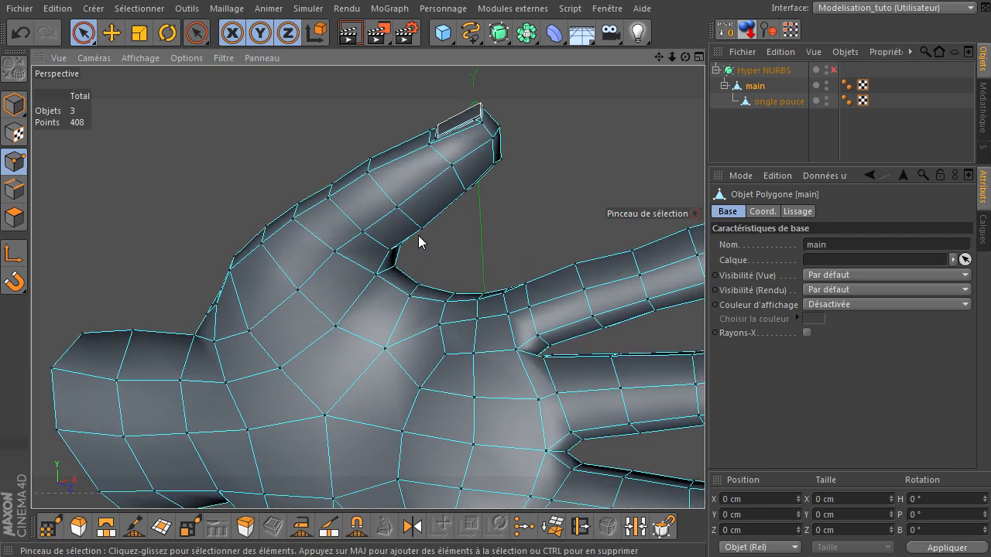
pyautogui.click(21, 195)
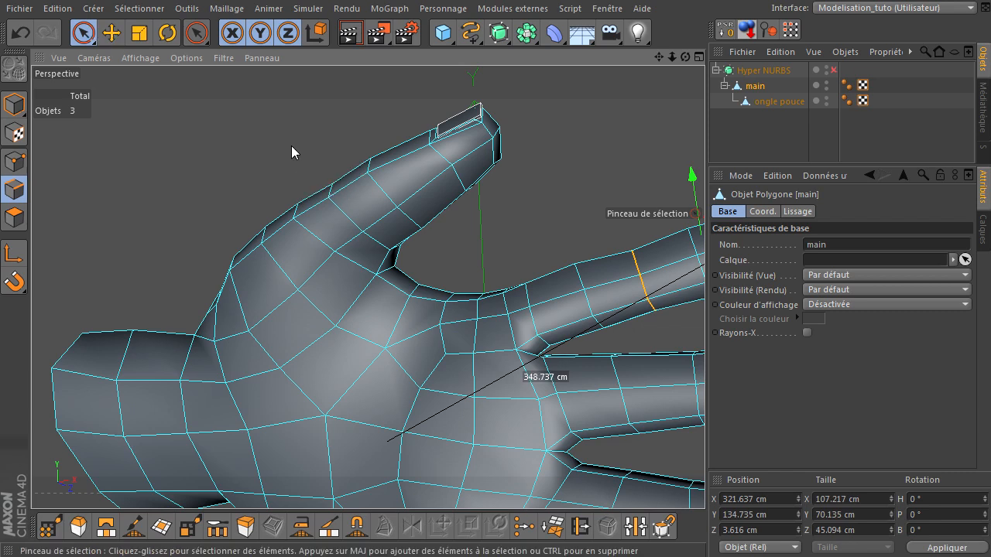
pyautogui.click(159, 11)
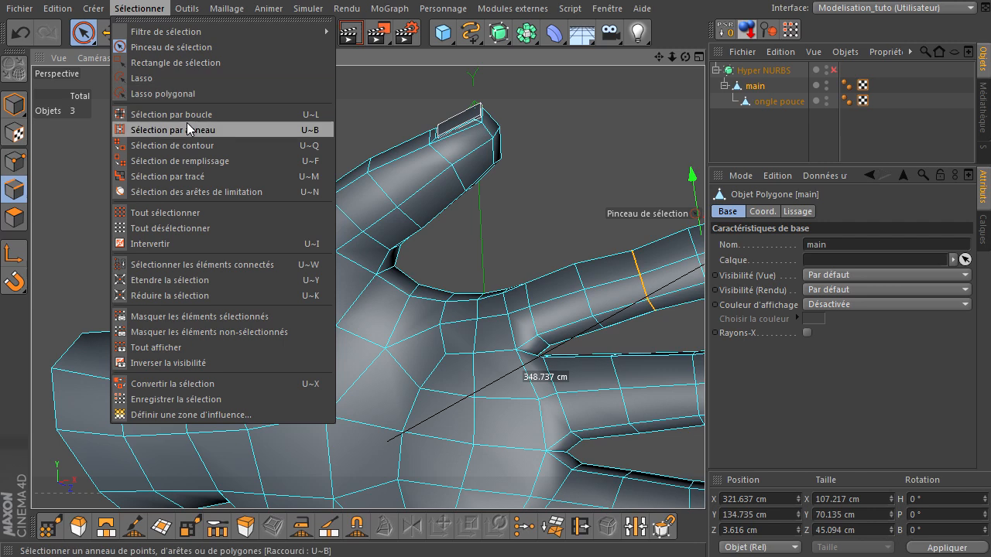
pyautogui.click(219, 176)
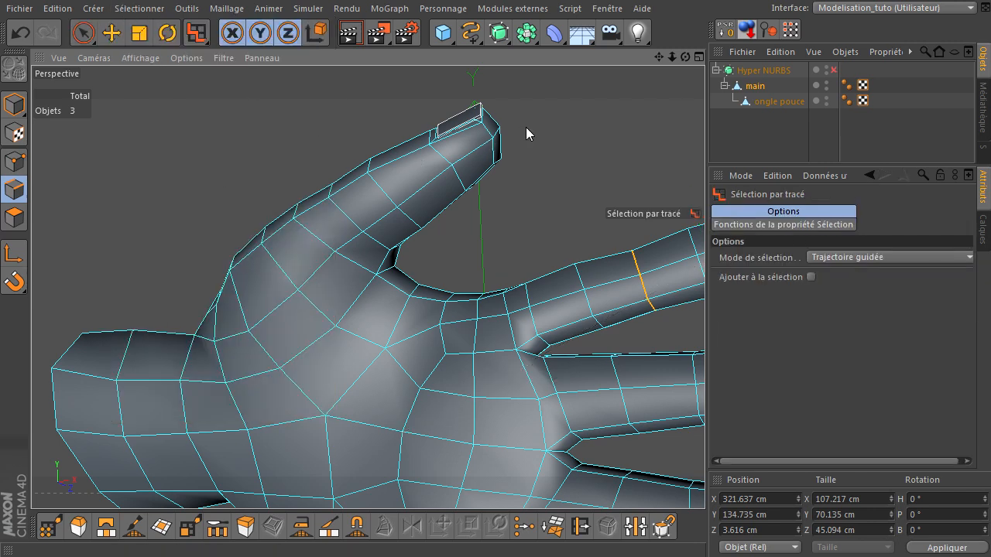
pyautogui.moveTo(493, 142); pyautogui.dragTo(369, 252)
pyautogui.moveTo(306, 309); pyautogui.dragTo(309, 298)
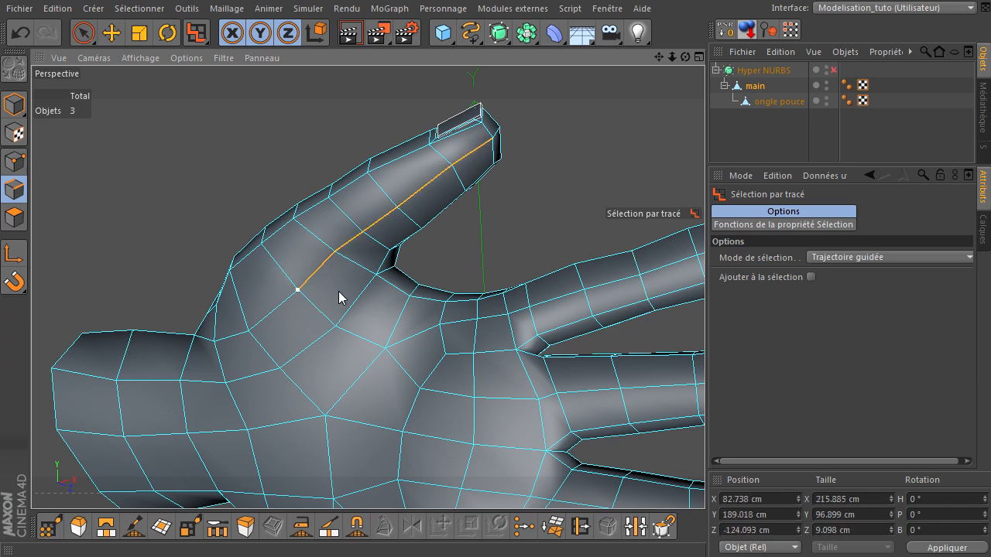
# Move the selected thumb edges slightly to about X 86.17, Y 187.8, Z -125.2 cm, and deselect them
pyautogui.click(111, 32)
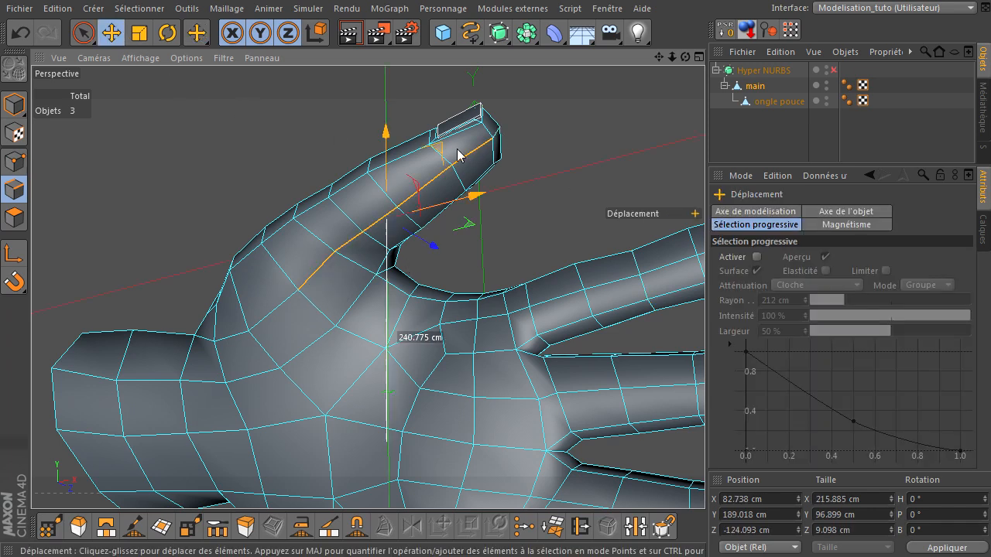
pyautogui.moveTo(685, 57); pyautogui.dragTo(705, 379)
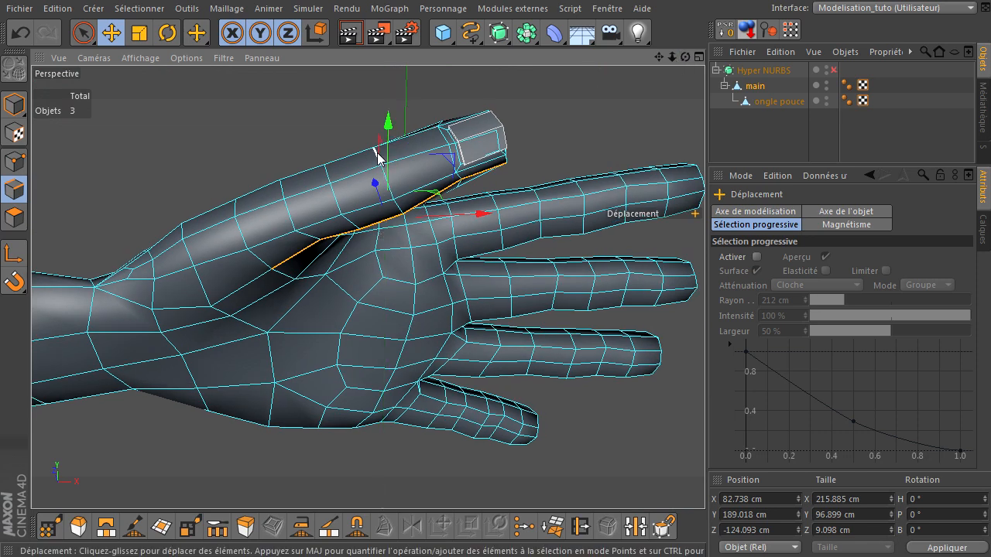
pyautogui.moveTo(379, 153); pyautogui.dragTo(382, 148)
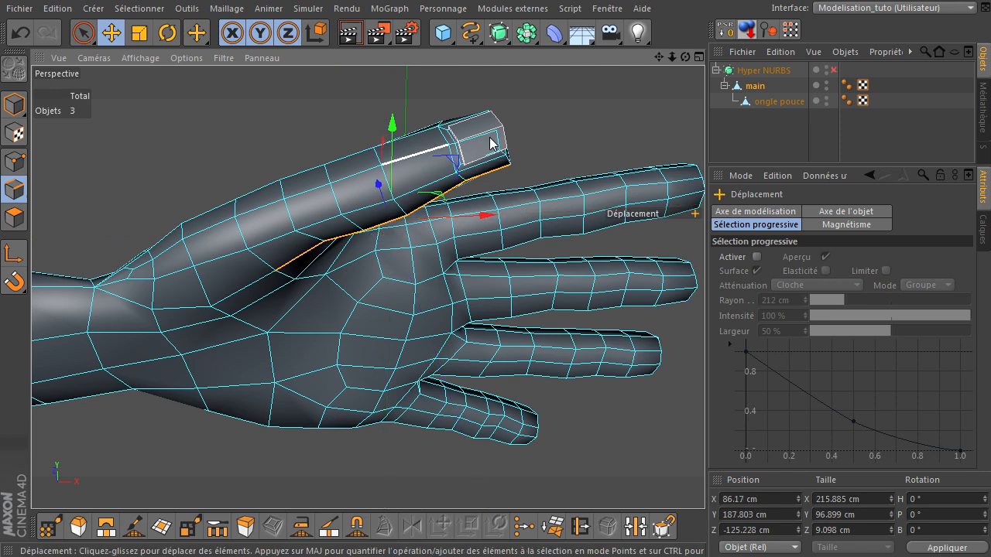
pyautogui.click(645, 102)
# Try shifting the edge loop around the lower part of the thumb slightly upward, and undo the move
pyautogui.moveTo(685, 57); pyautogui.dragTo(703, 381)
pyautogui.scroll(2, 347, 203)
pyautogui.moveTo(658, 57); pyautogui.dragTo(706, 382)
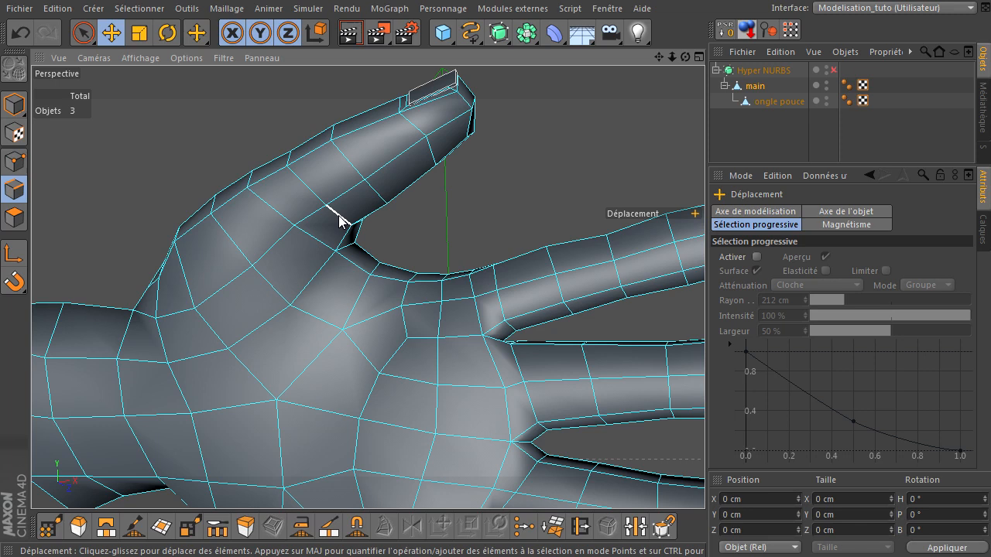
pyautogui.press('u')
pyautogui.press('l')
pyautogui.click(321, 198)
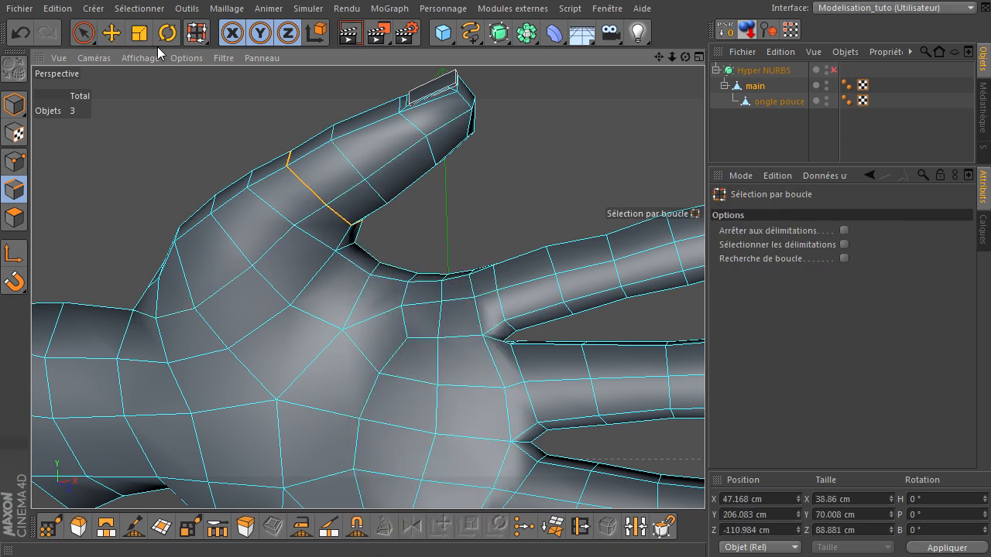
pyautogui.press('e')
pyautogui.moveTo(353, 153); pyautogui.dragTo(349, 147)
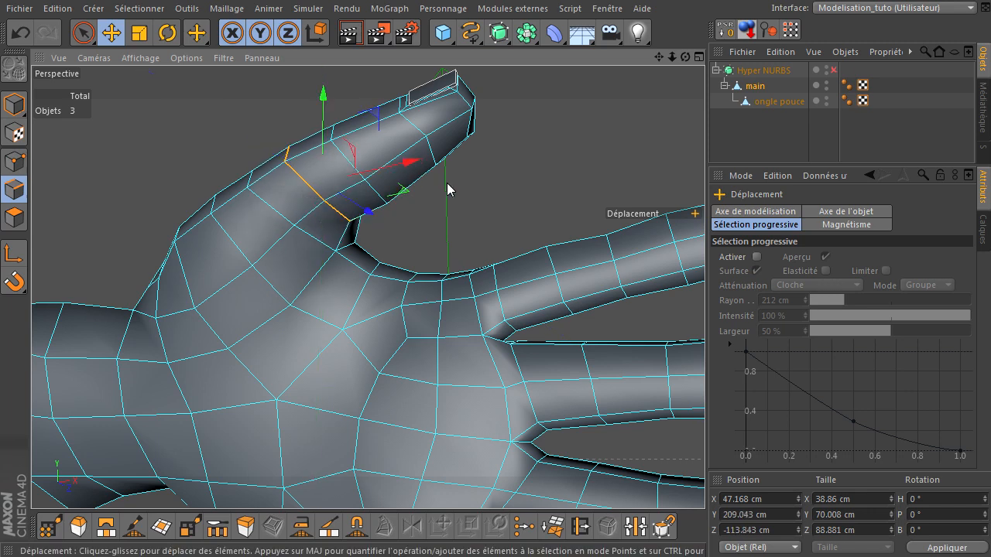
pyautogui.click(20, 34)
# Loop-select the neighbouring edge loop nearer the thumb tip, and clear the selection
pyautogui.press('u')
pyautogui.press('l')
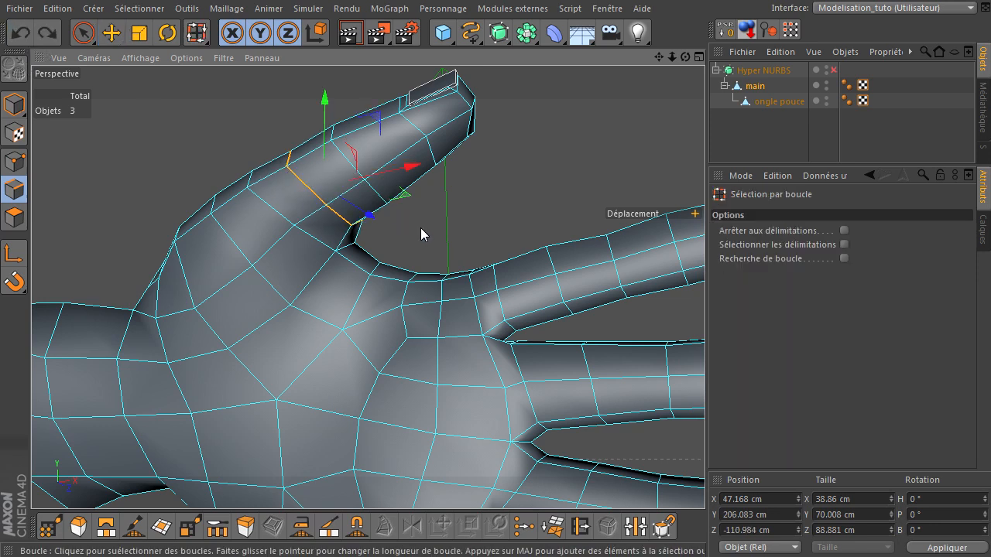
pyautogui.click(366, 165)
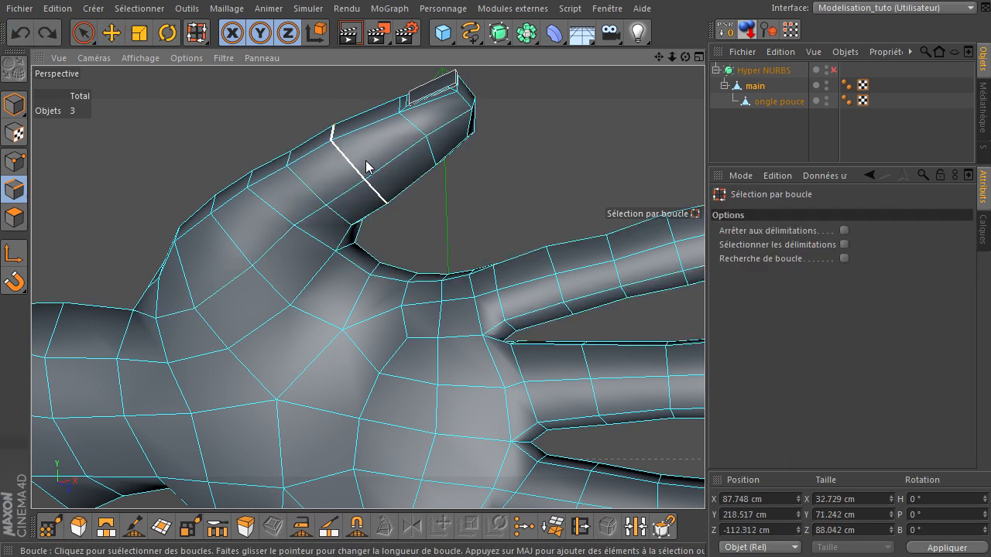
pyautogui.moveTo(704, 379); pyautogui.dragTo(563, 422)
pyautogui.click(580, 438)
# Examine the unsmoothed hand's overall shape and edge flow from the palm and back sides in model mode
pyautogui.moveTo(685, 58); pyautogui.dragTo(703, 380)
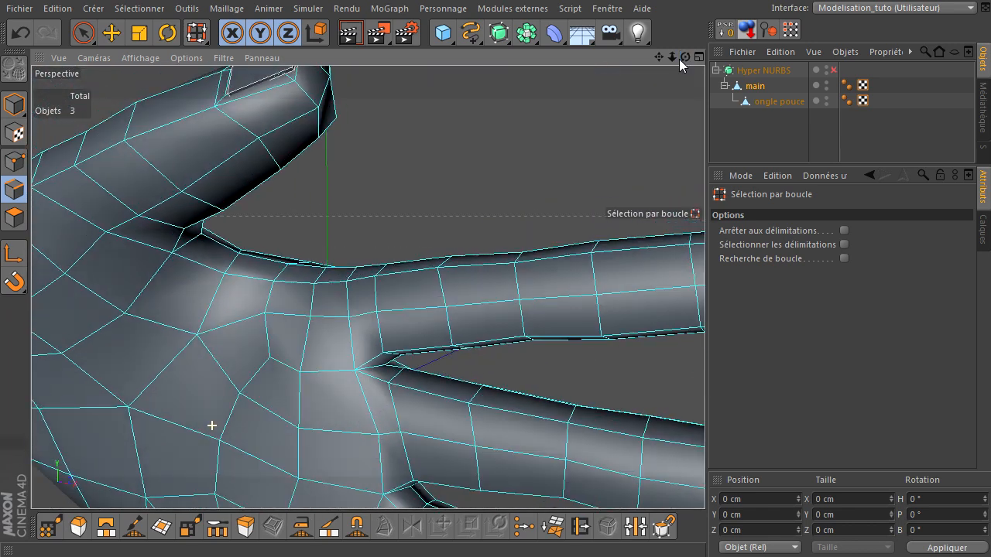
pyautogui.moveTo(671, 57); pyautogui.dragTo(708, 376)
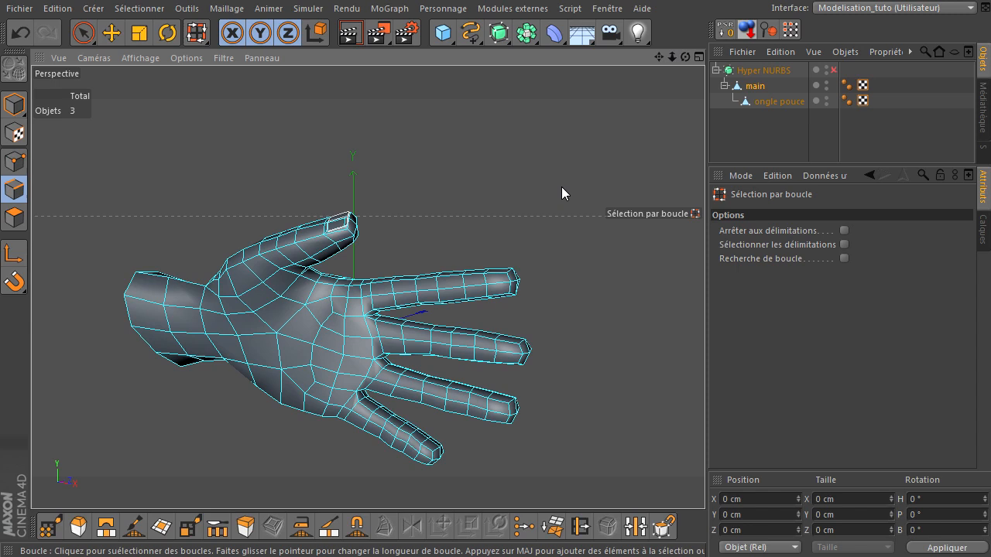
pyautogui.moveTo(654, 58); pyautogui.dragTo(294, 231)
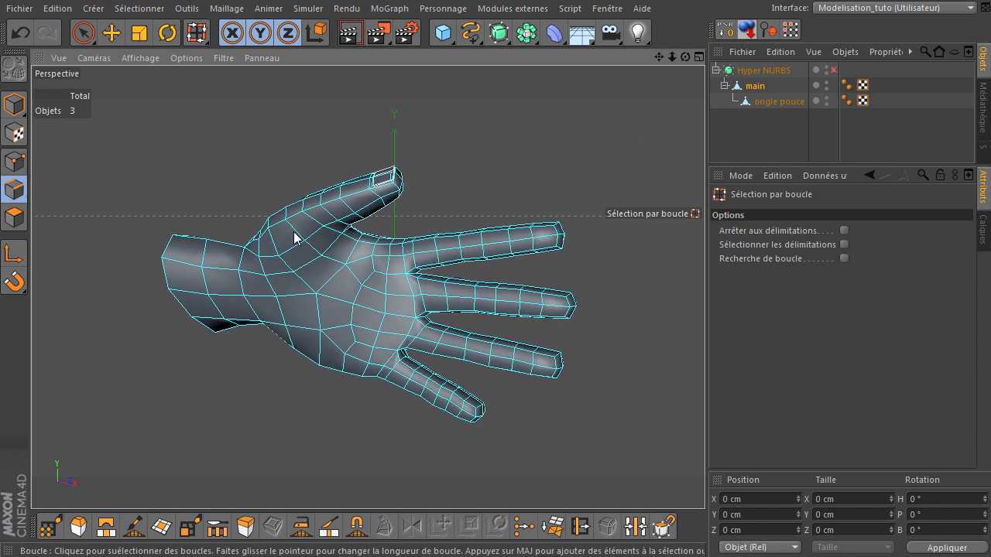
pyautogui.click(14, 103)
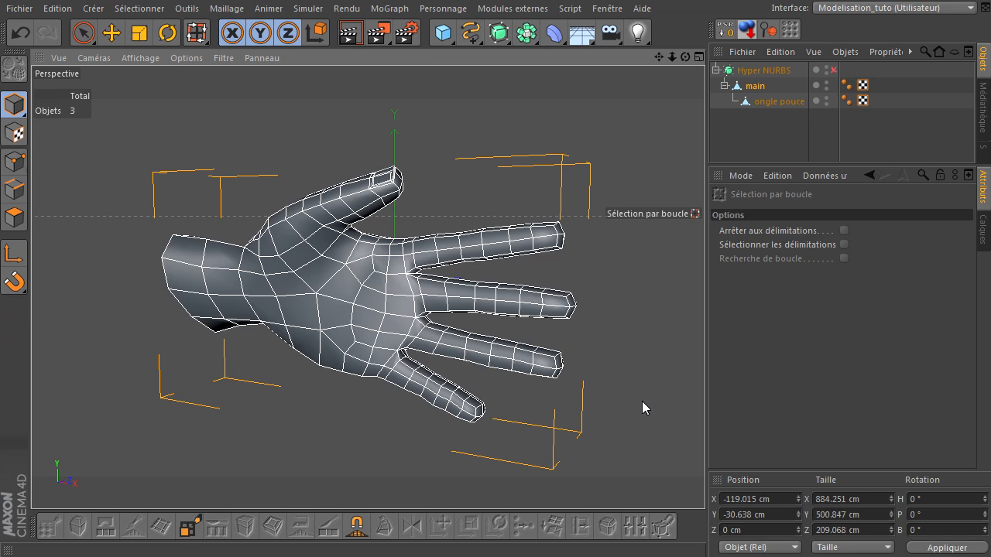
pyautogui.moveTo(685, 57); pyautogui.dragTo(660, 67)
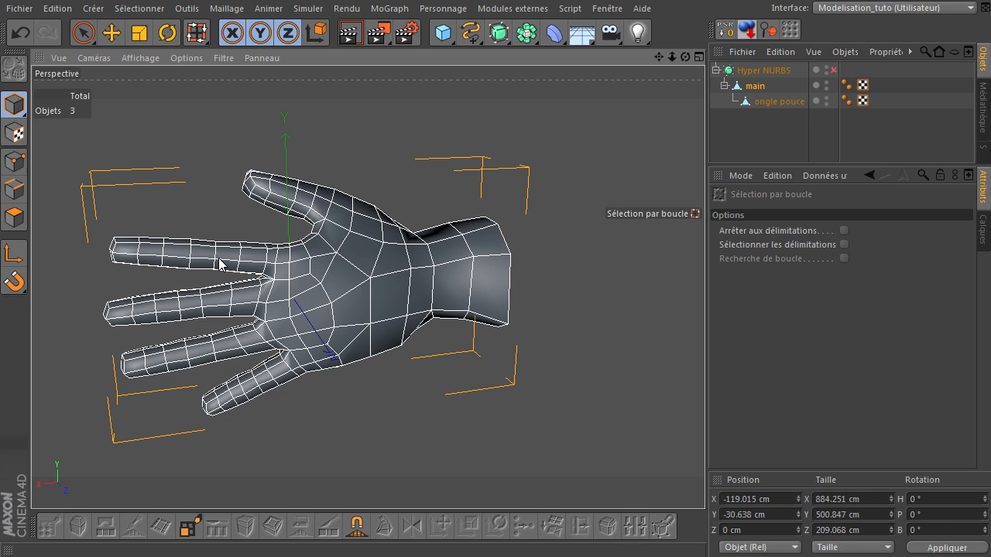
pyautogui.scroll(5, 202, 259)
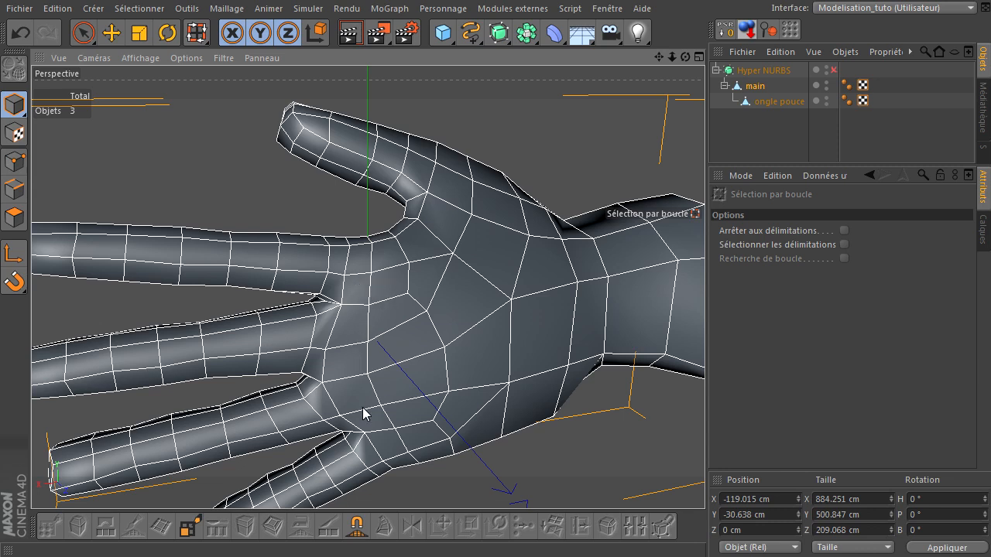
pyautogui.scroll(-5, 398, 447)
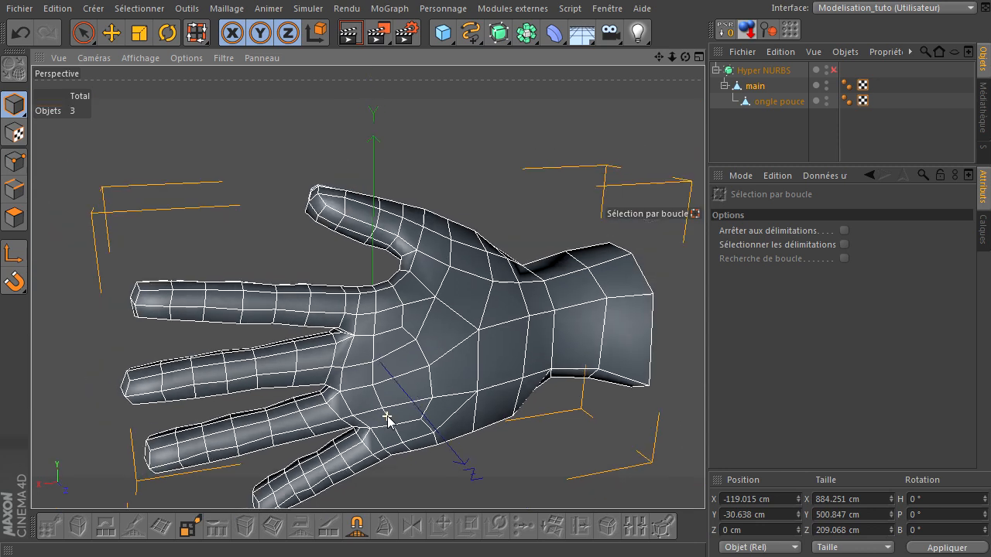
pyautogui.moveTo(662, 58); pyautogui.dragTo(688, 267)
pyautogui.moveTo(659, 57); pyautogui.dragTo(704, 380)
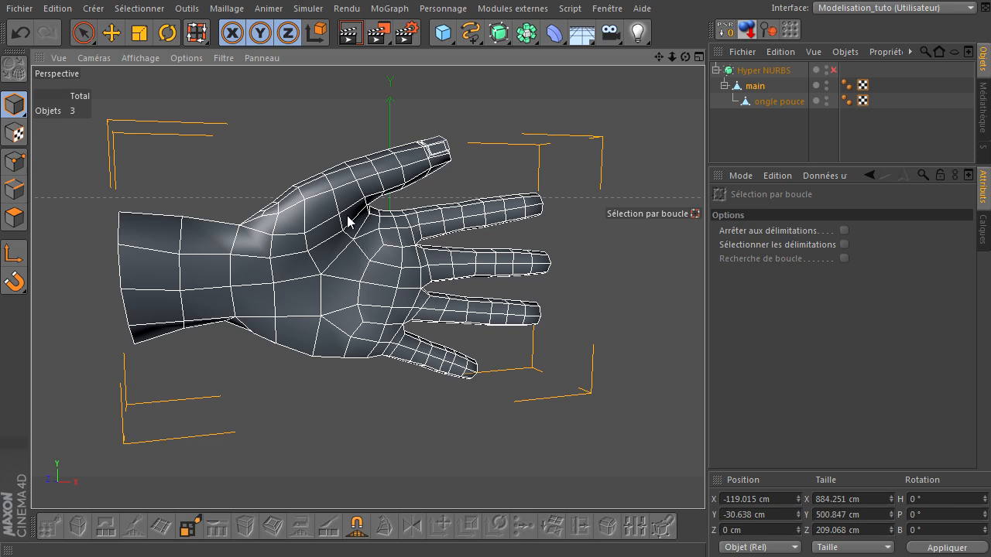
pyautogui.moveTo(705, 380); pyautogui.dragTo(705, 380)
# Loop-select the polygons running through the thumb base and along the wrist, inspect the loop on both sides of the hand, and deselect everything
pyautogui.click(13, 212)
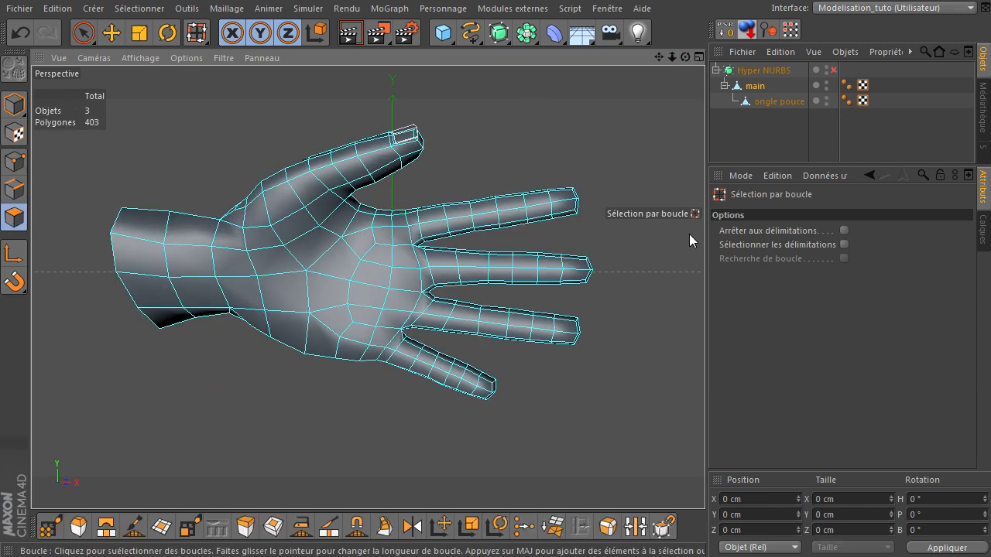
pyautogui.press('u')
pyautogui.press('l')
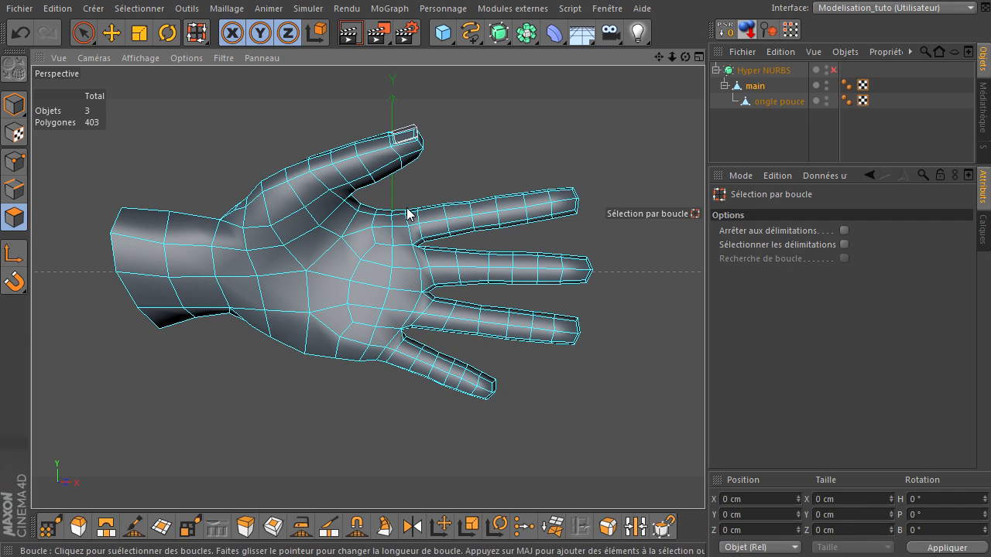
pyautogui.click(328, 236)
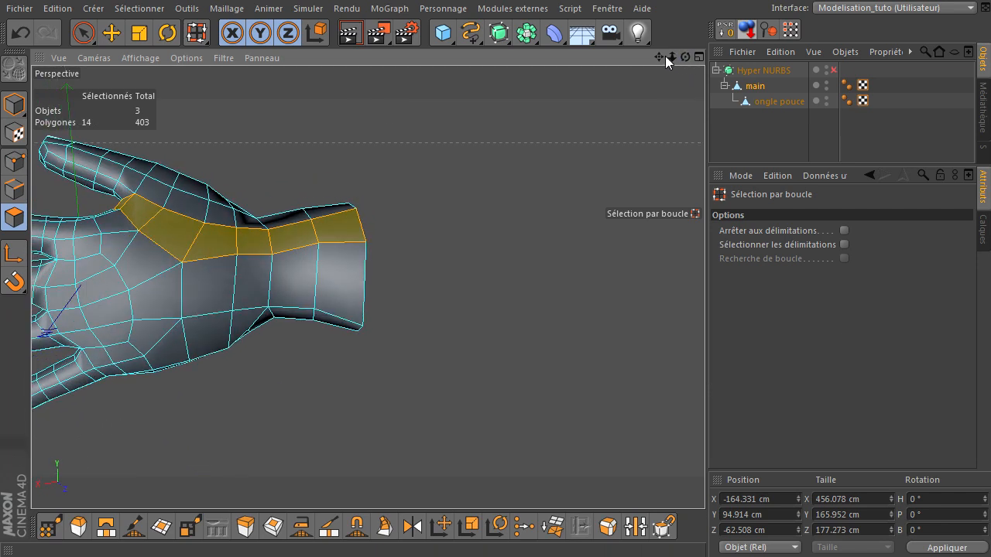
pyautogui.moveTo(660, 57); pyautogui.dragTo(785, 379)
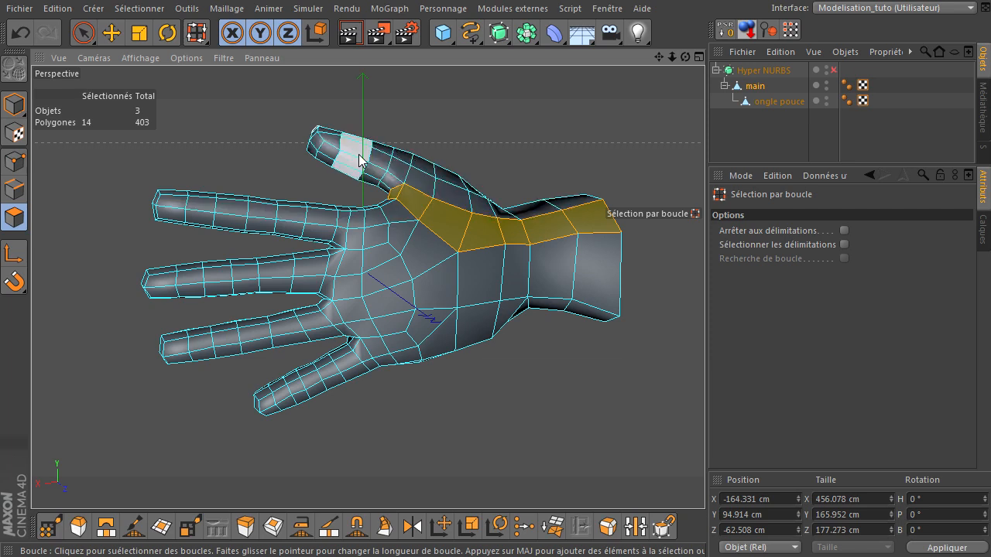
pyautogui.click(744, 138)
pyautogui.moveTo(685, 57); pyautogui.dragTo(723, 124)
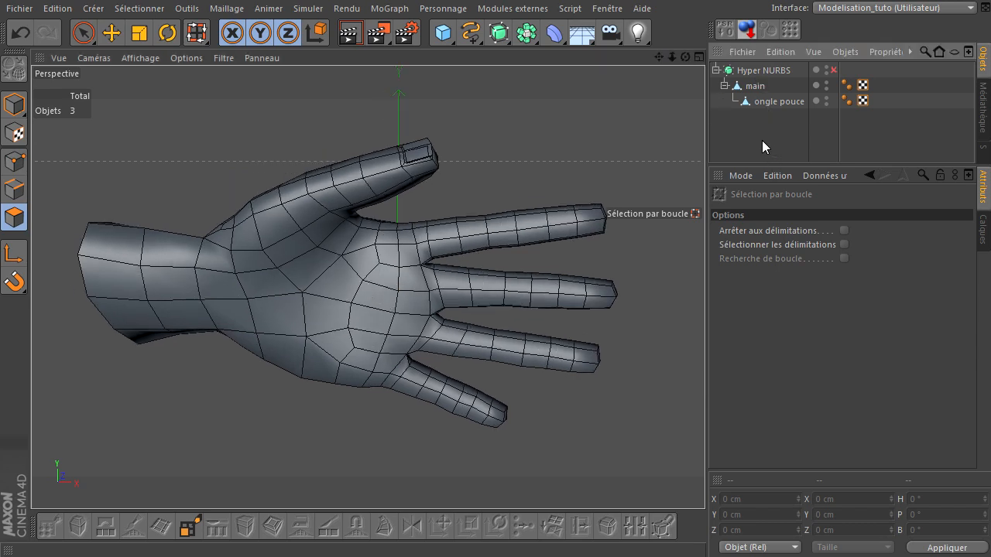